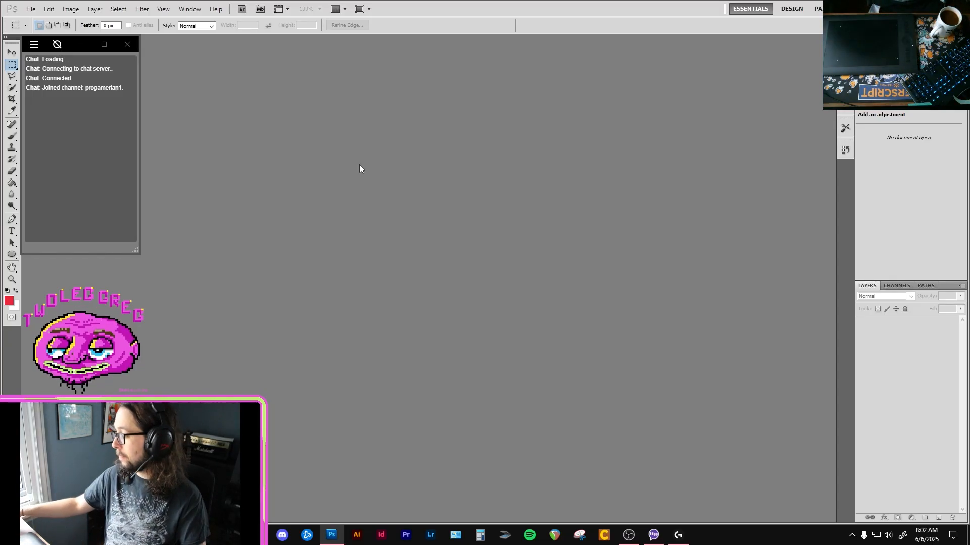
Start opening a file and browse to the HEEBER JEEBERS folder in the Pictures library.
left_click(31, 8)
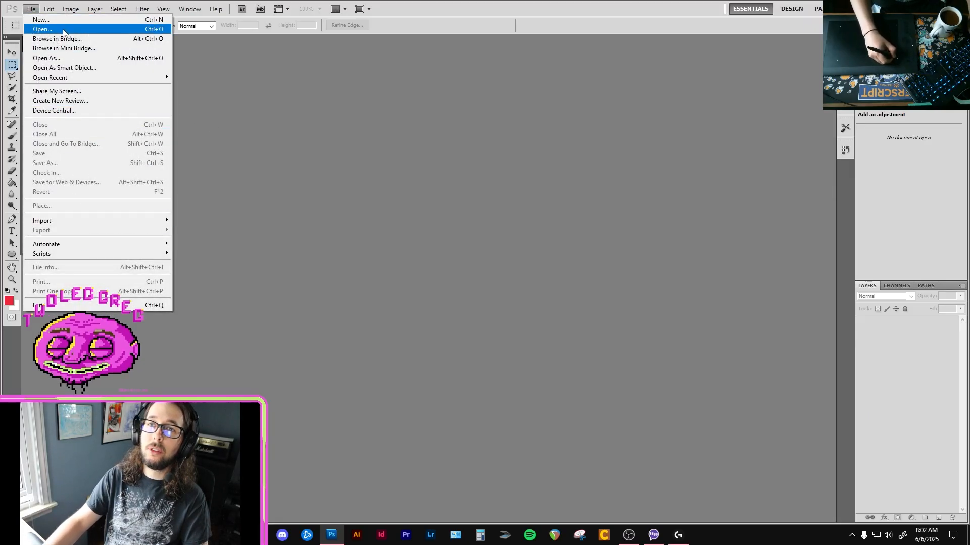
left_click(45, 28)
left_click(372, 178)
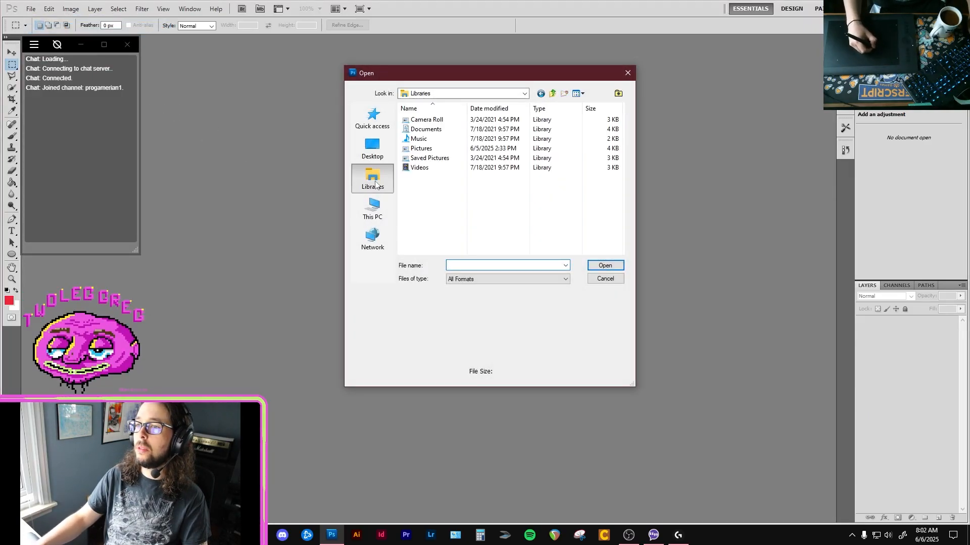
double_click(426, 151)
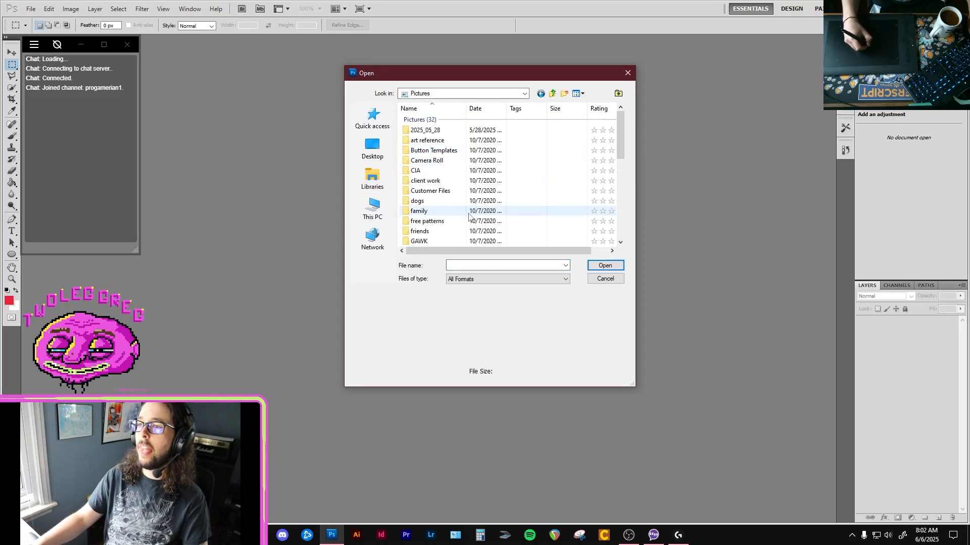
scroll(619, 144, "down", 2)
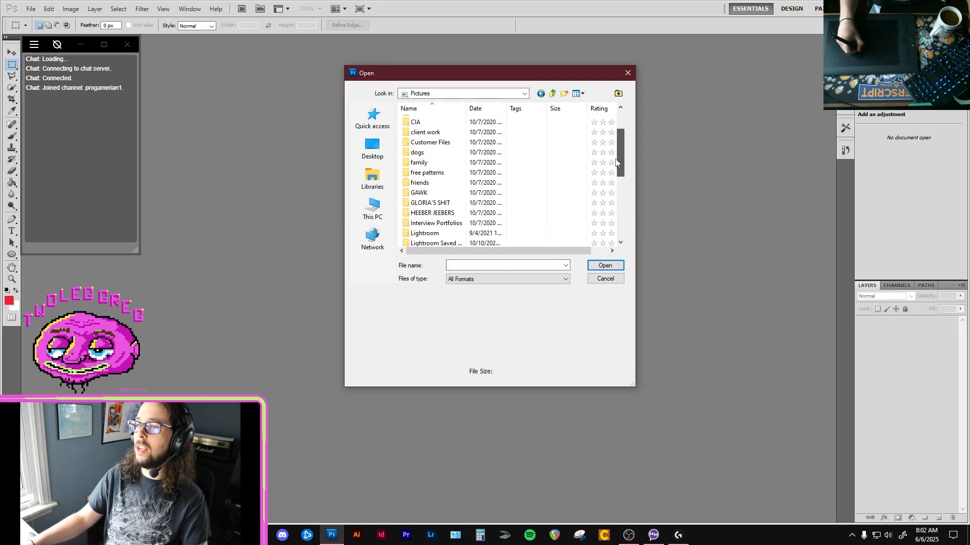
double_click(424, 199)
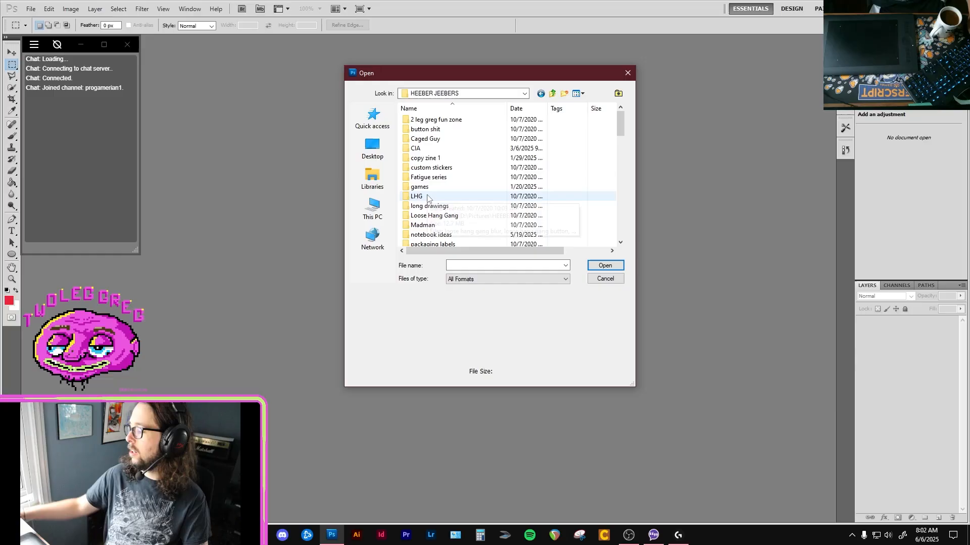
Open the devil goose.psd drawing from notebook ideas > Silly little journal > edited drawings.
scroll(505, 177, "down", 2)
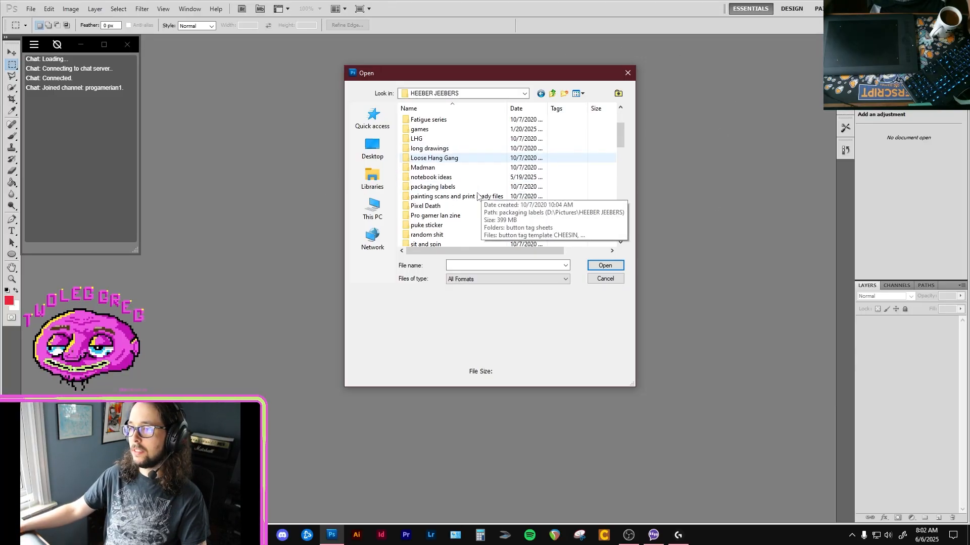
scroll(462, 221, "down", 1)
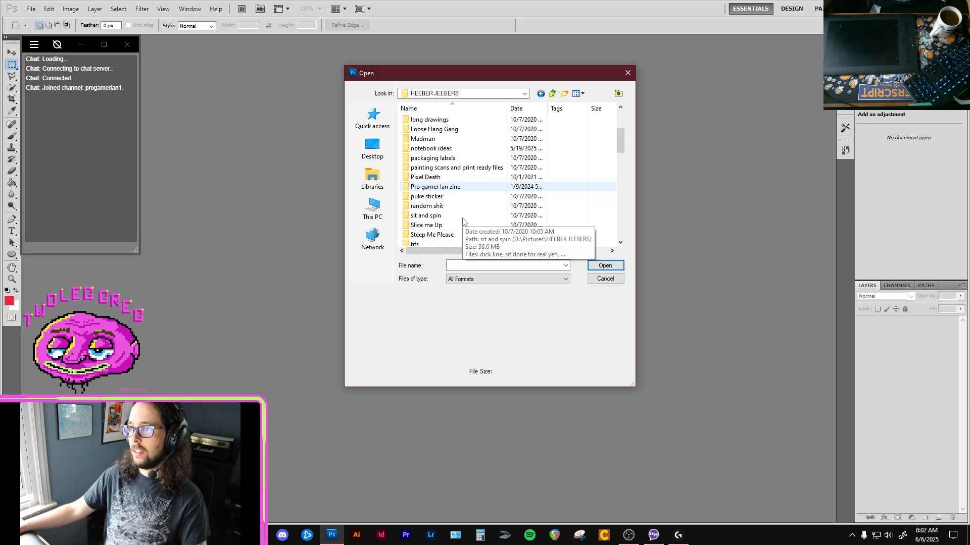
double_click(461, 150)
double_click(436, 138)
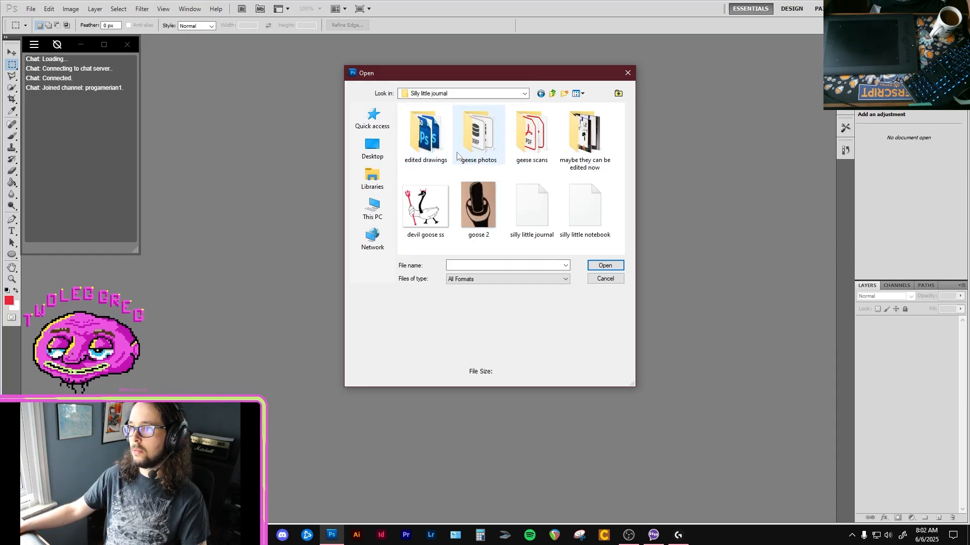
double_click(437, 146)
double_click(424, 141)
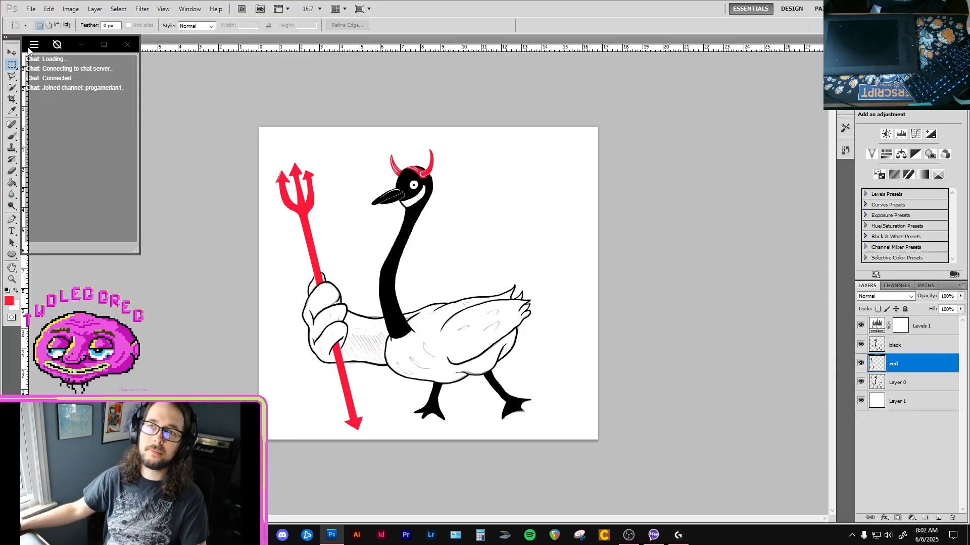
Hide the chat overlay's window frame and try the Brush tool with a short stroke beside the goose, undoing it.
left_click(57, 45)
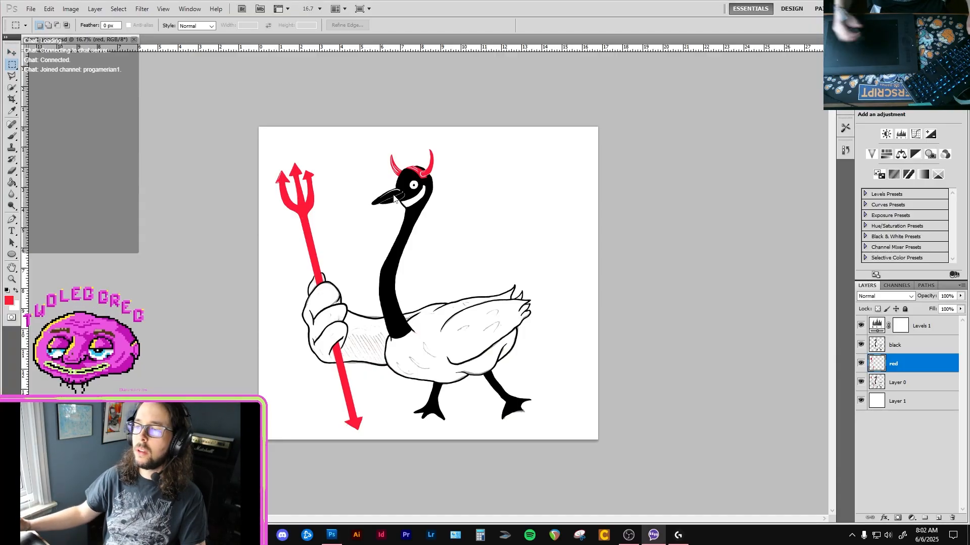
left_click(771, 320)
key("b")
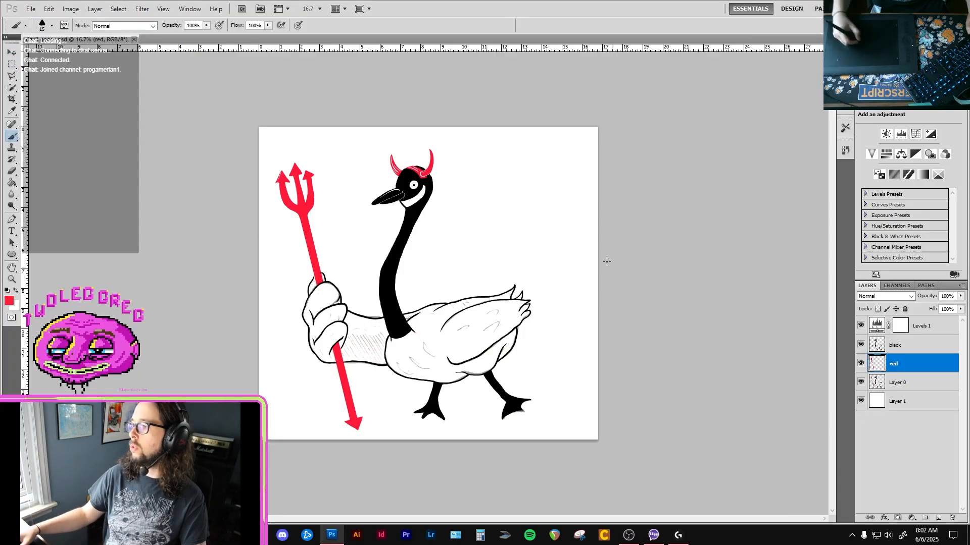
left_click_drag(535, 222, 525, 228)
key("ctrl+z")
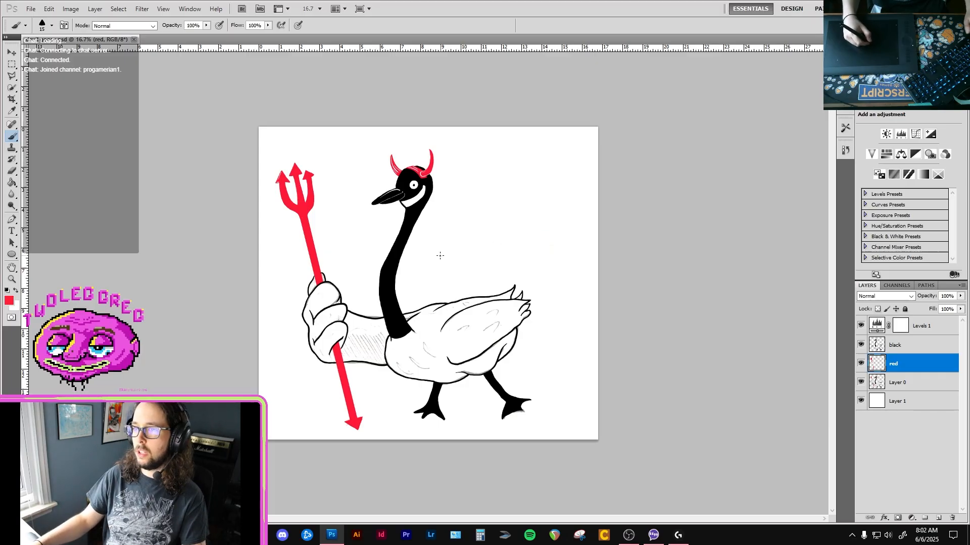
Paint over the small white speck at the top of the trident's shaft with the red brush on the red layer.
left_click(427, 291, "ctrl")
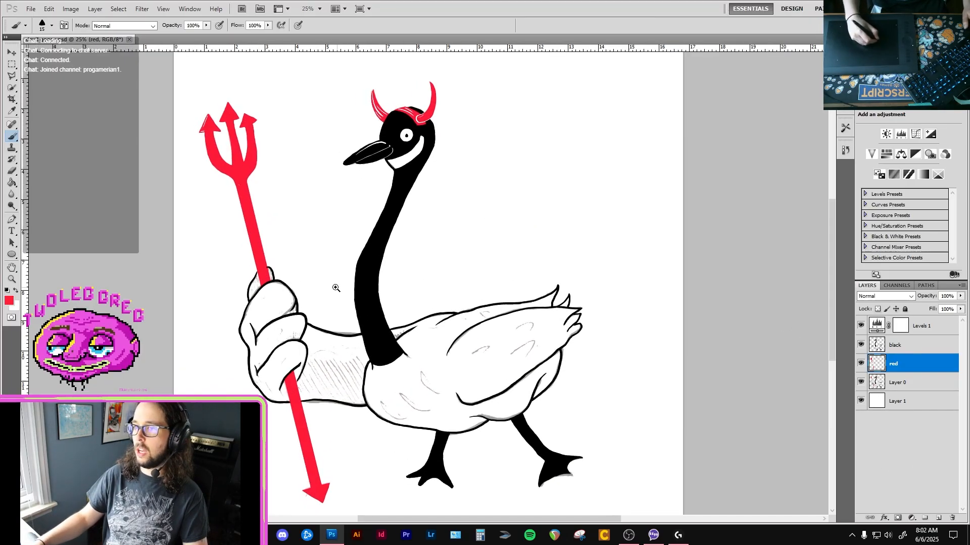
left_click(327, 288, "ctrl")
left_click(307, 285, "ctrl")
left_click_drag(259, 272, 343, 248)
left_click(309, 232, "ctrl")
left_click_drag(292, 154, 331, 262)
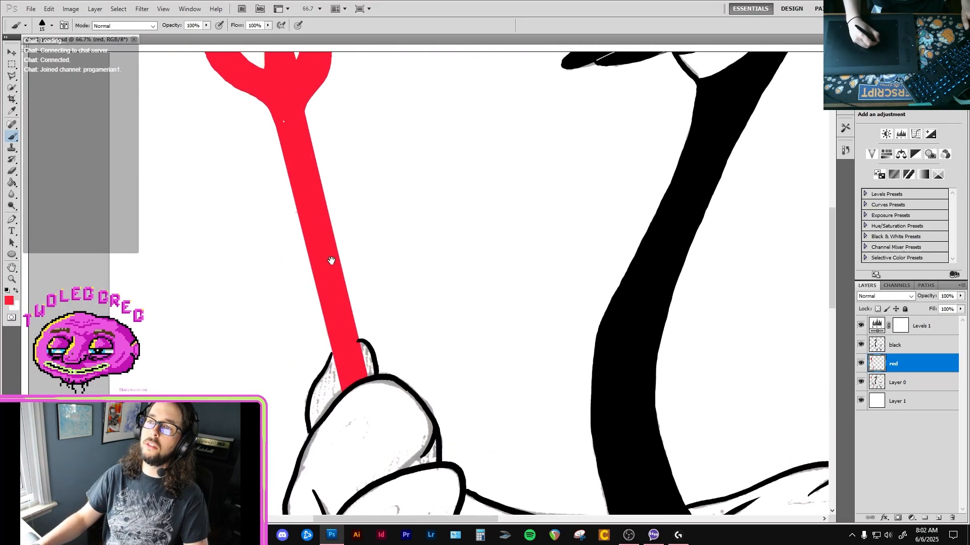
left_click(331, 263, "alt")
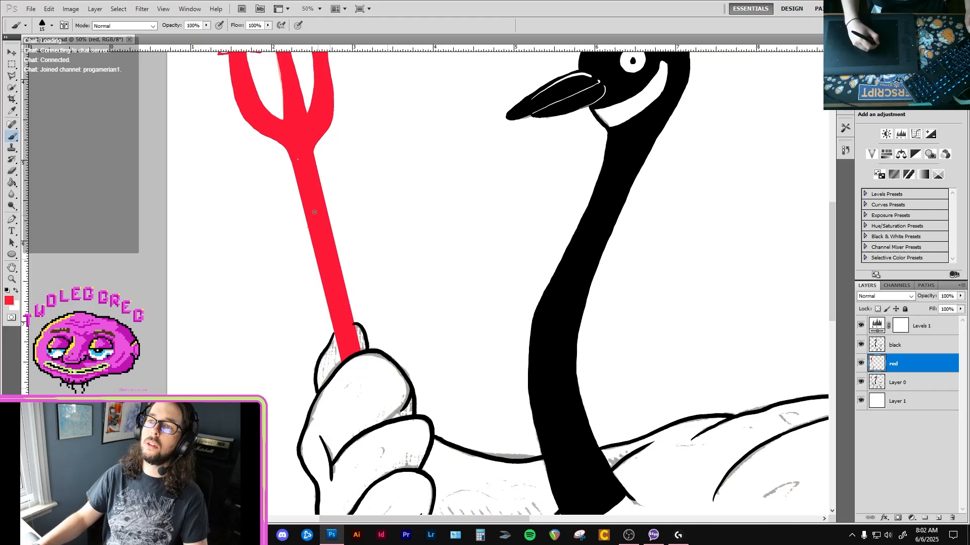
left_click(298, 159)
Paint white diagonal stripe pairs across the trident's shaft, one below the prongs and one just above the hand.
key("x")
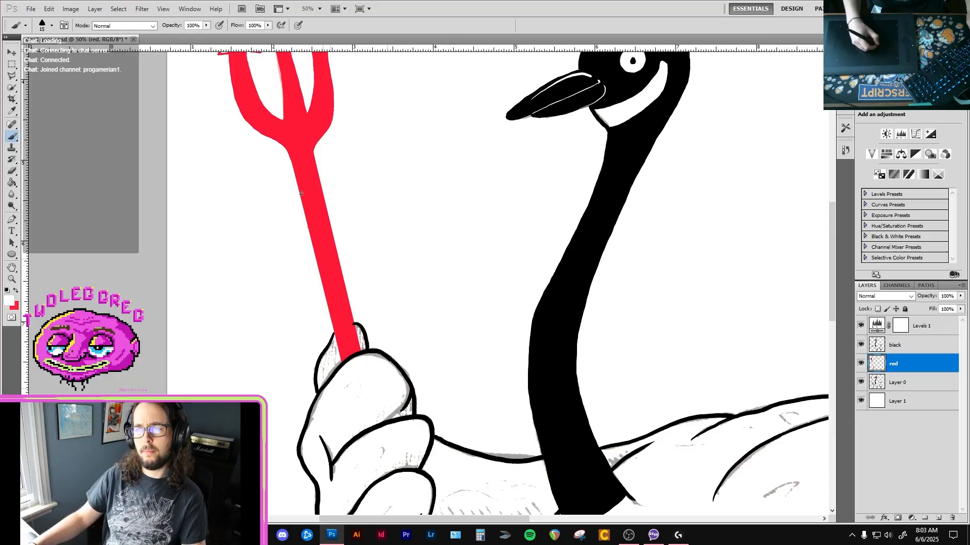
left_click_drag(319, 176, 301, 199)
left_click_drag(354, 282, 402, 206)
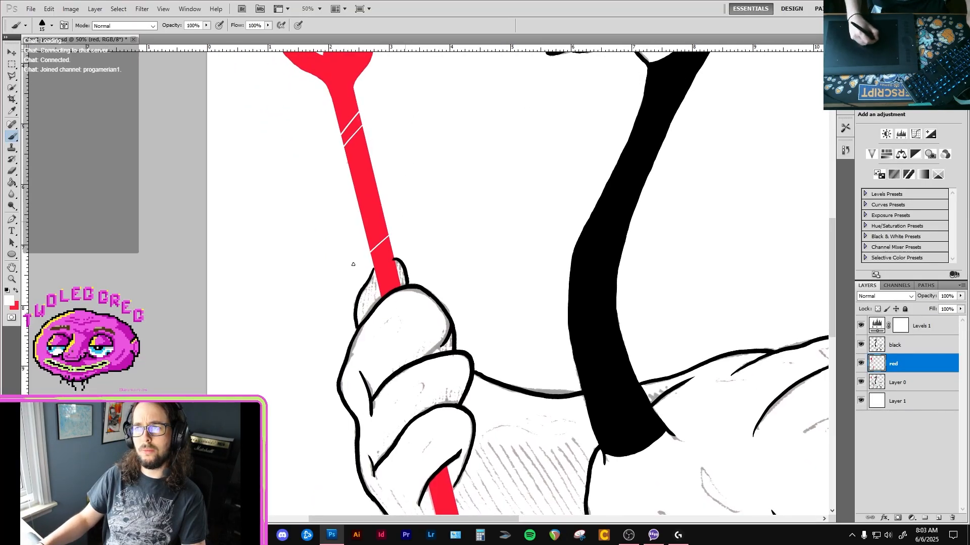
key("ctrl+0")
key("ctrl+minus")
key("ctrl+minus")
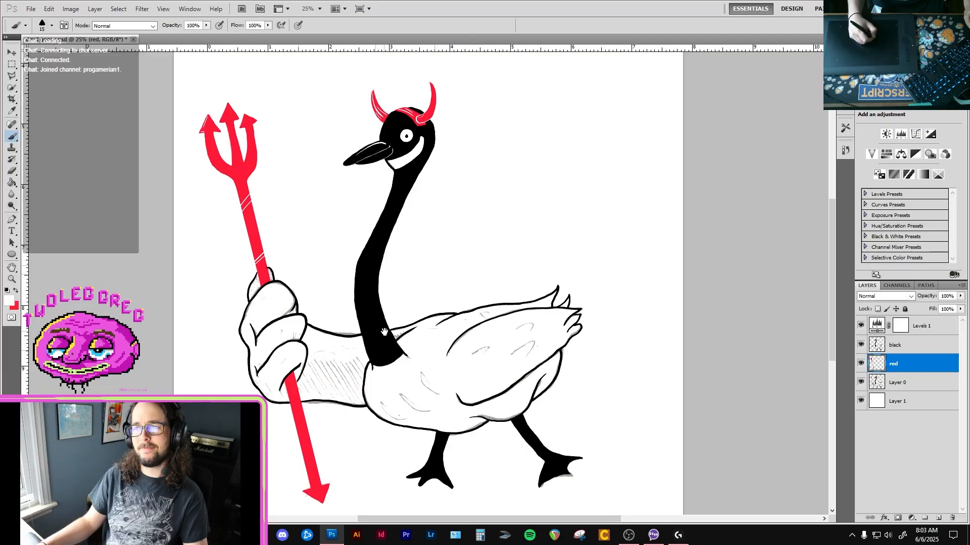
Try adding short white diagonal stripes across the left and middle prongs of the trident.
mouse_move(282, 259)
left_mouse_down()
mouse_move(333, 341)
mouse_move(308, 332)
left_mouse_up()
left_click(316, 300, "ctrl")
left_click(316, 300, "ctrl")
key("ctrl+z")
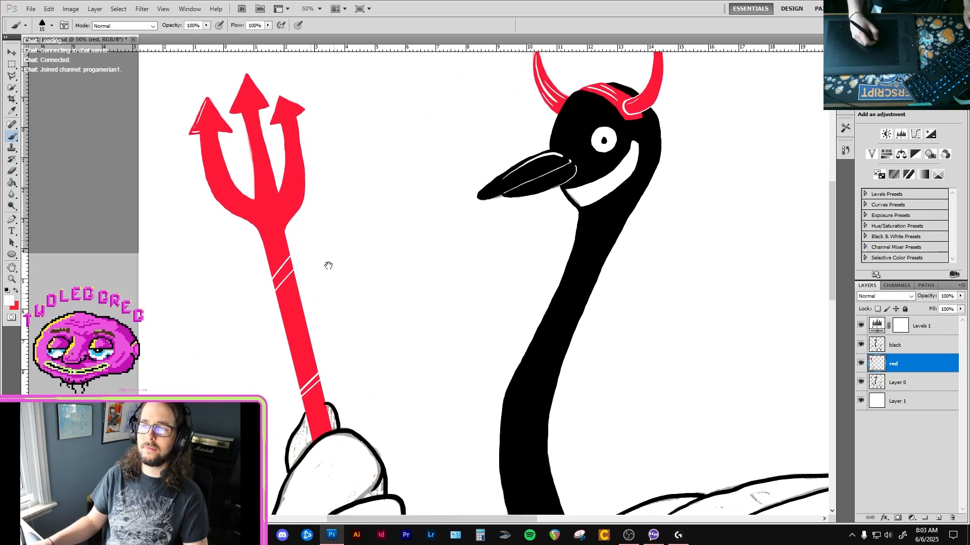
mouse_move(310, 277)
left_mouse_down()
mouse_move(310, 217)
mouse_move(329, 221)
left_mouse_up()
left_click_drag(332, 292, 349, 361)
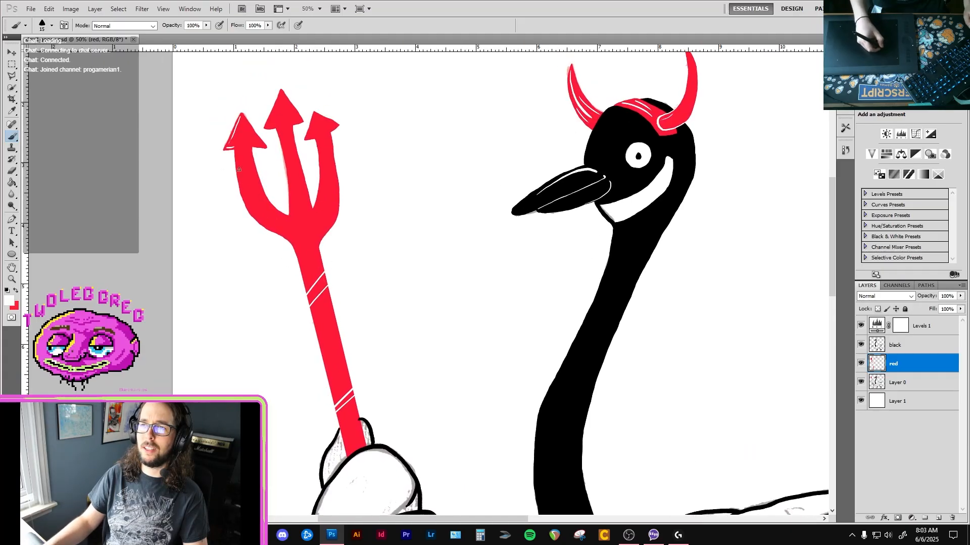
left_click_drag(253, 188, 242, 197)
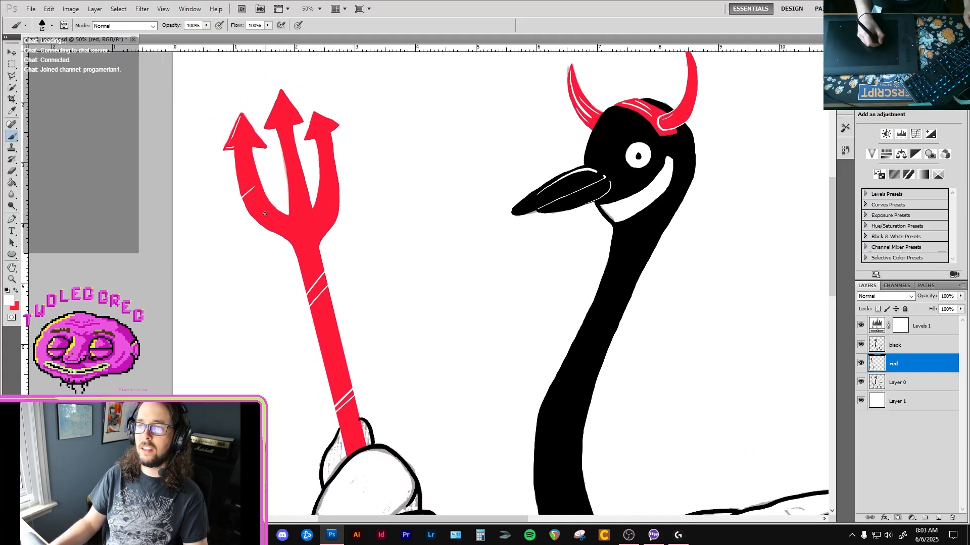
left_click_drag(293, 163, 288, 182)
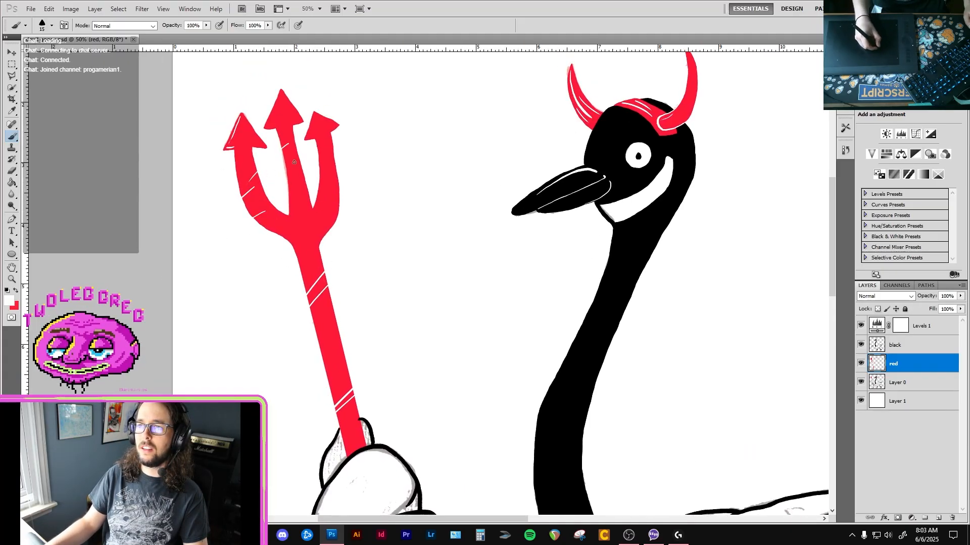
left_click_drag(288, 143, 248, 182)
Step back through the document history to remove the white stripes from the trident's prongs, keeping those on the shaft.
left_click(265, 263, "alt")
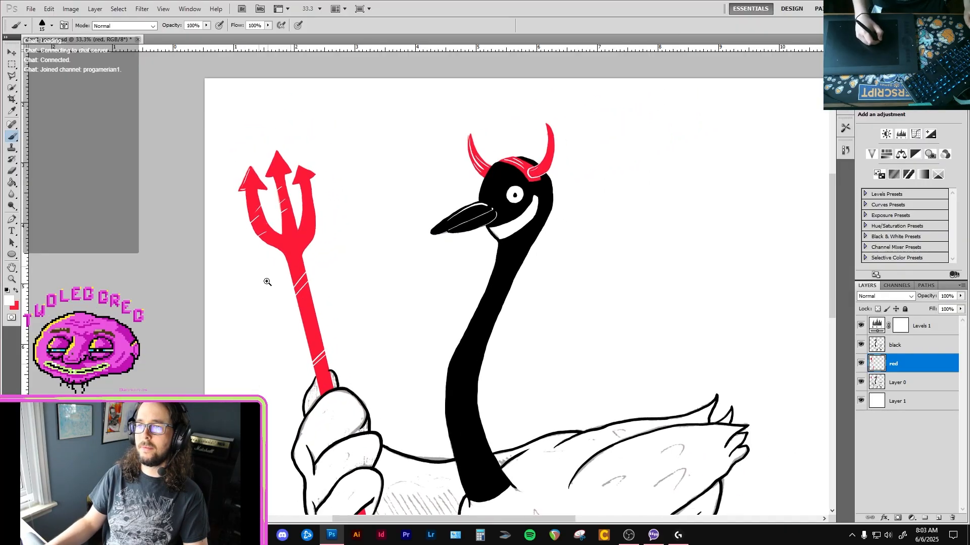
left_click(281, 235, "ctrl")
left_click(283, 227, "ctrl")
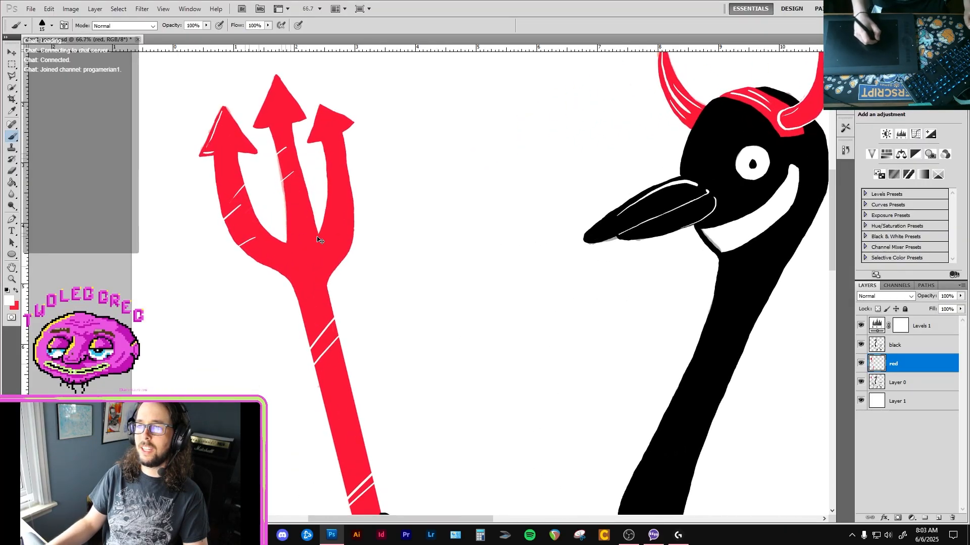
left_click(846, 154)
left_click(784, 237)
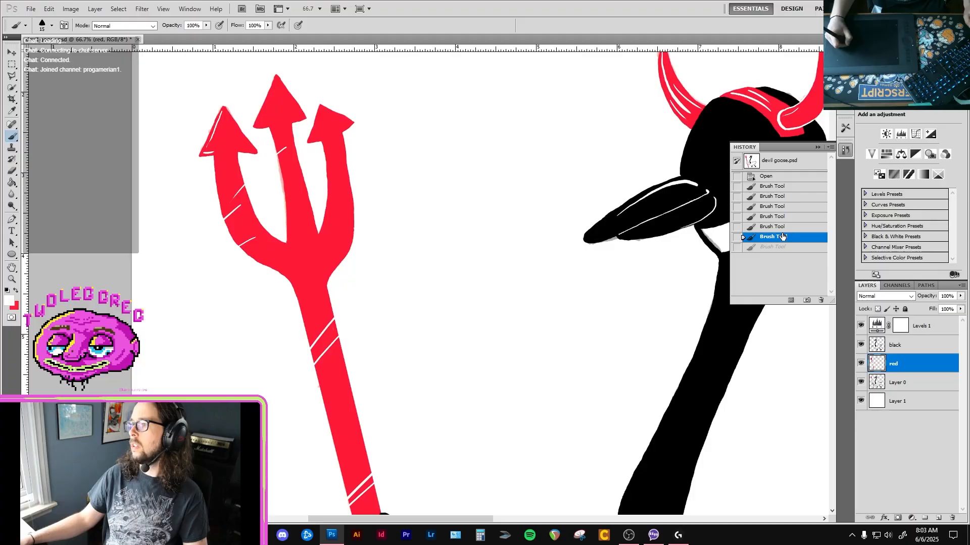
left_click(783, 227)
left_click(783, 216)
left_click(783, 207)
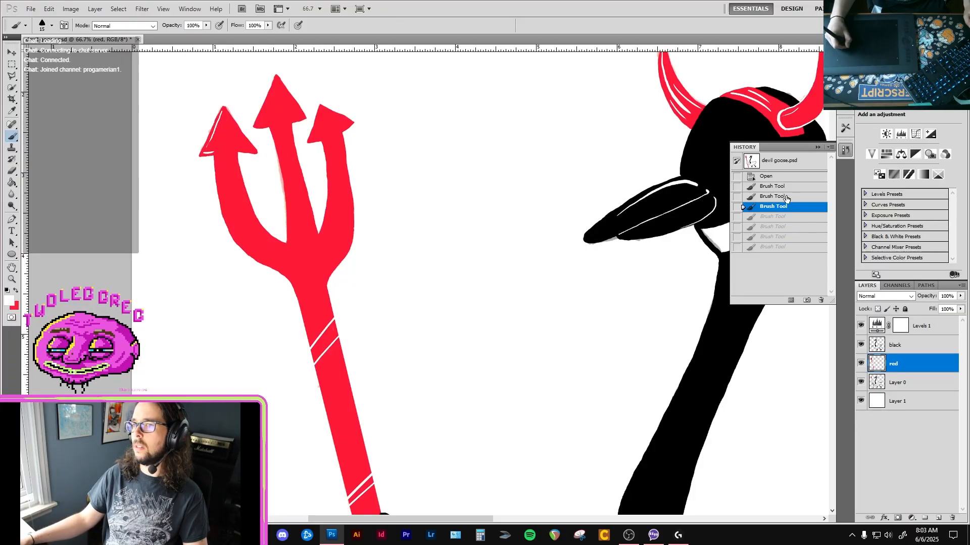
left_click(783, 196)
left_click(783, 206)
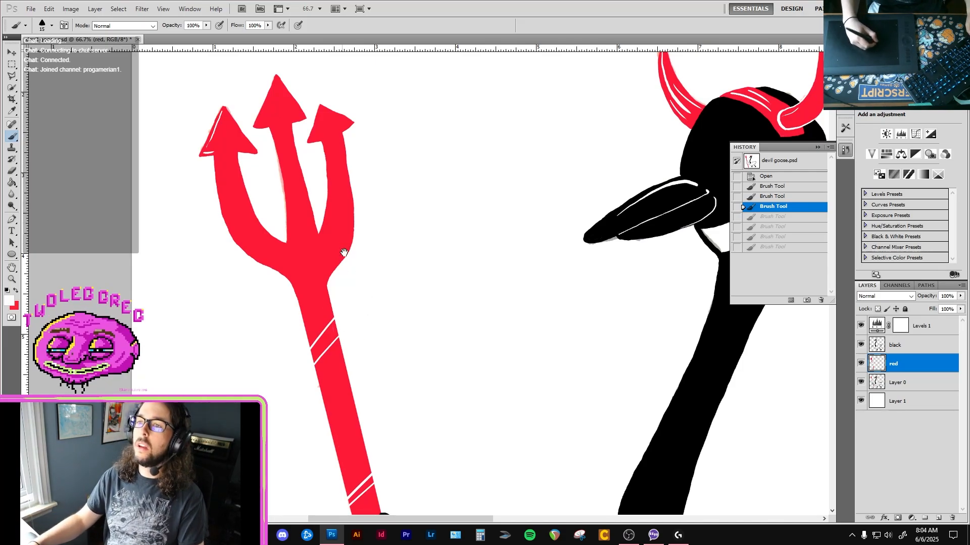
Paint over the white highlights on the left prong's arrowhead in red and return to white as the brush colour.
left_click_drag(344, 253, 372, 278)
key("x")
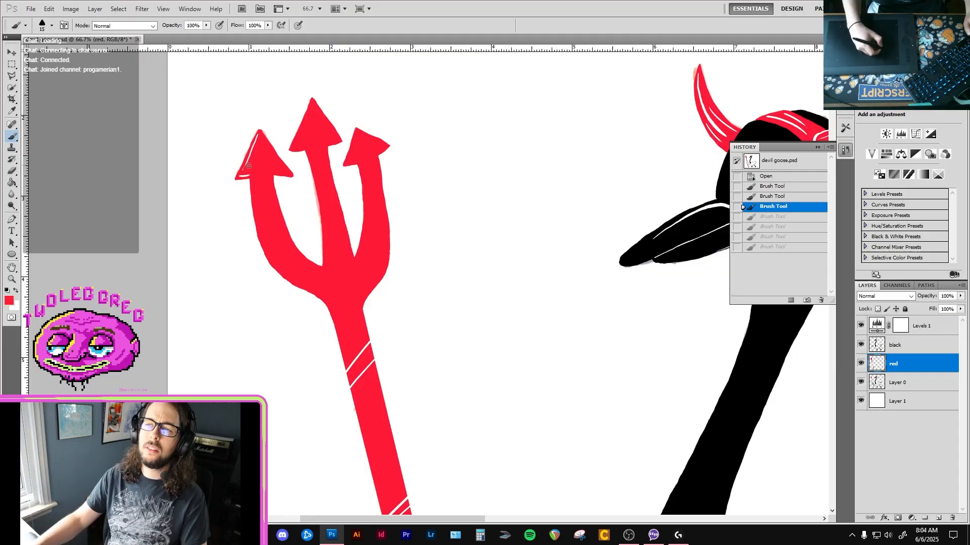
scroll(249, 165, "up", 2)
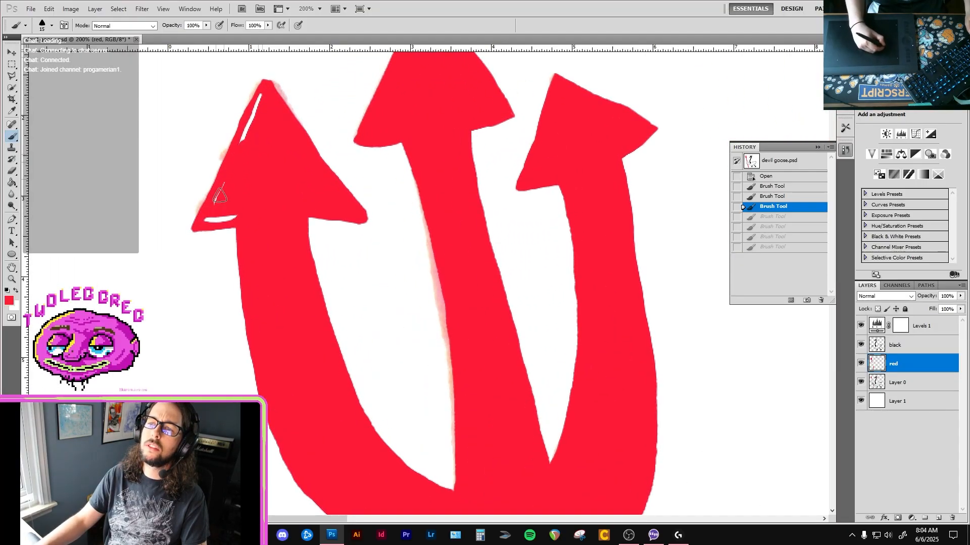
mouse_move(220, 196)
left_mouse_down()
mouse_move(258, 102)
mouse_move(221, 213)
mouse_move(218, 193)
mouse_move(242, 226)
left_mouse_up()
key("x")
Paint two pairs of white diagonal stripes across the trident's shaft below the goose's hand.
scroll(299, 253, "down", 3)
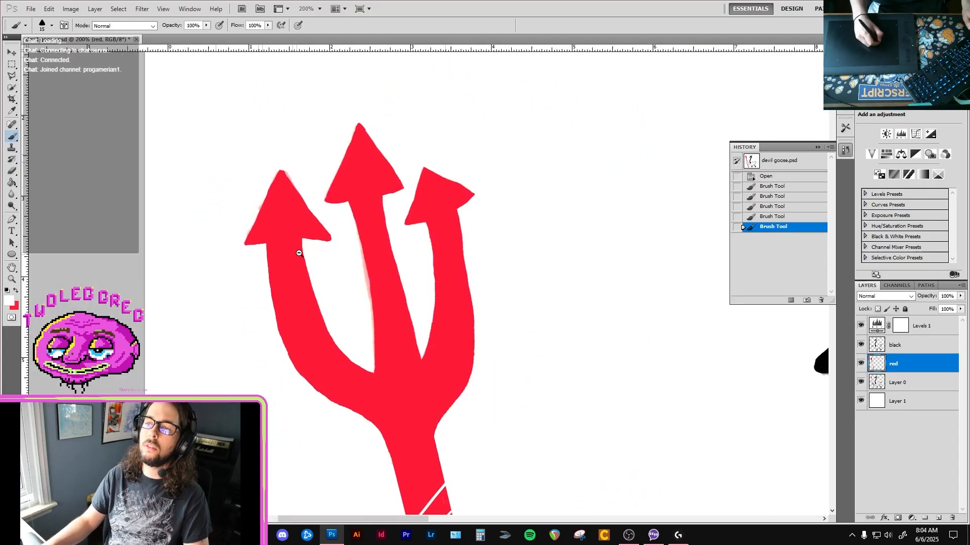
mouse_move(306, 360)
left_mouse_down()
mouse_move(312, 309)
mouse_move(347, 258)
mouse_move(294, 100)
left_mouse_up()
key("ctrl+minus")
key("ctrl+minus")
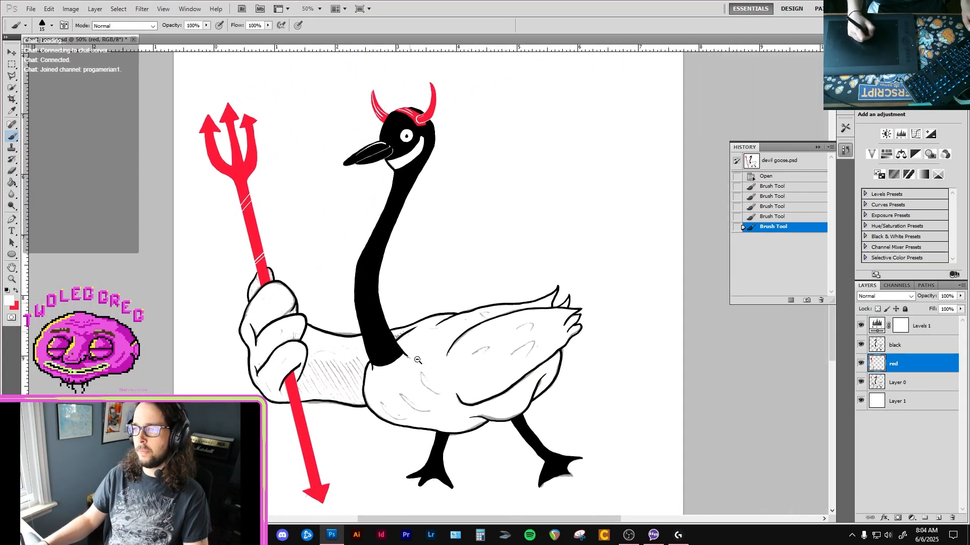
left_click(316, 372, "ctrl")
left_click(317, 372, "ctrl")
left_click_drag(304, 394, 339, 261)
left_click_drag(329, 368, 354, 340)
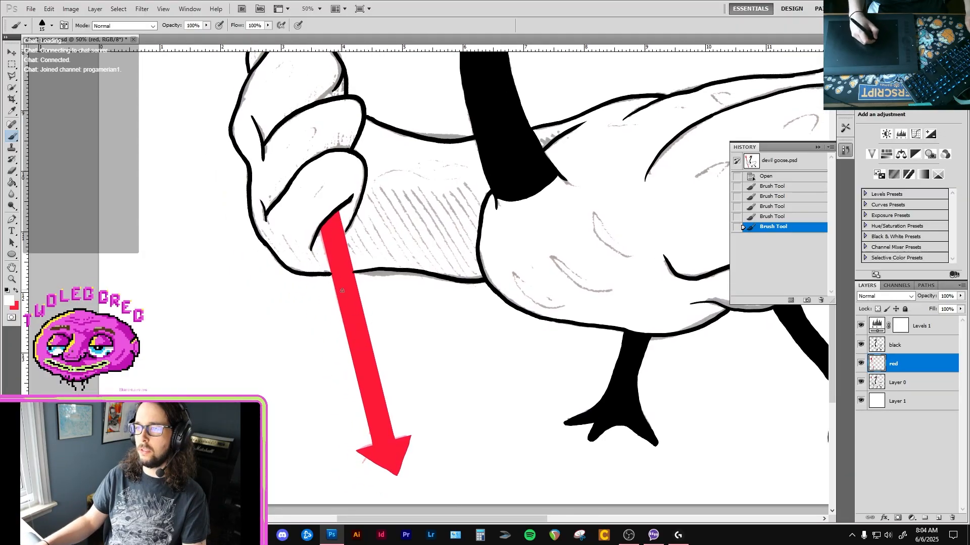
mouse_move(360, 296)
left_mouse_down()
mouse_move(339, 309)
mouse_move(342, 319)
left_mouse_up()
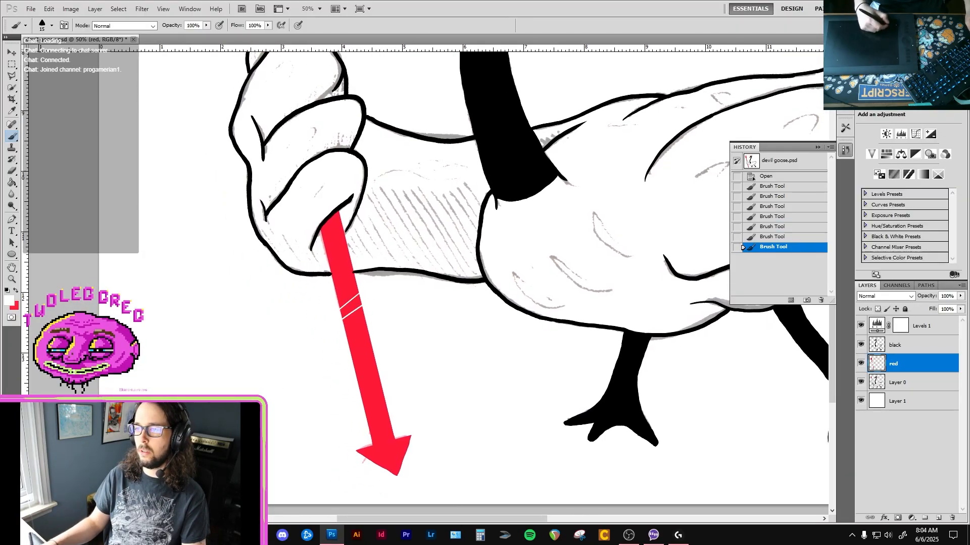
left_click(385, 350, "alt")
left_click_drag(421, 348, 380, 389)
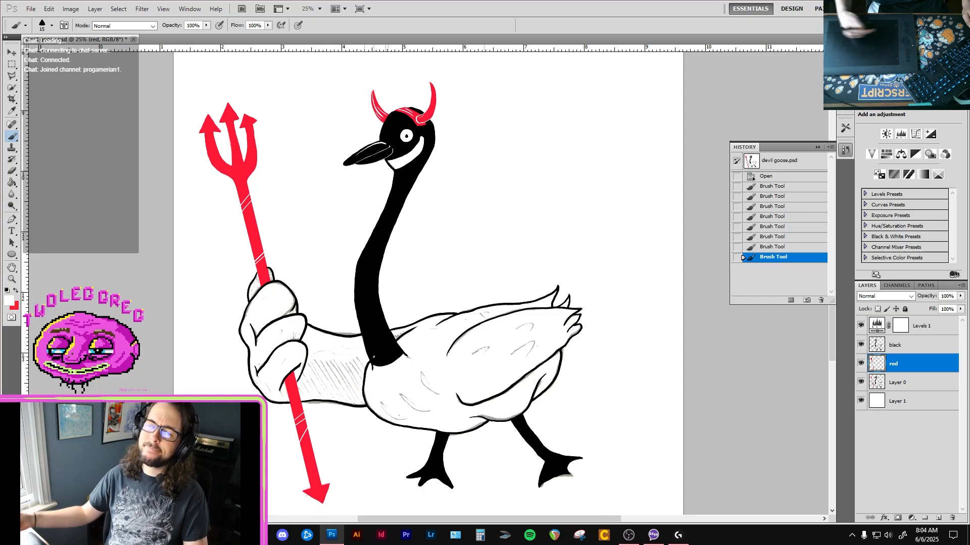
Try painting a white highlight stroke down the arrowhead of the trident's left prong.
left_click(199, 133, "ctrl")
left_click(200, 132, "ctrl")
left_click(203, 133, "ctrl")
left_click(216, 198, "ctrl")
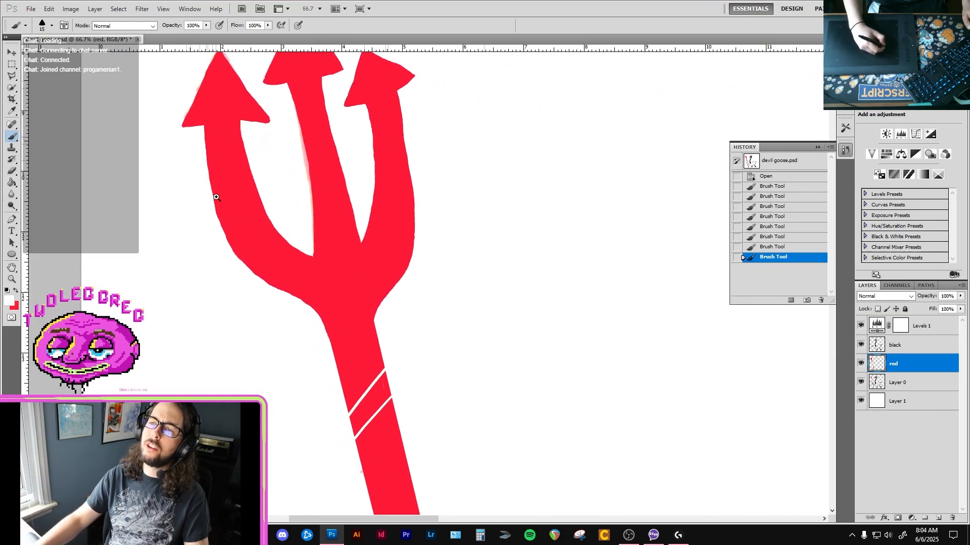
mouse_move(214, 70)
left_mouse_down()
mouse_move(195, 106)
mouse_move(217, 147)
left_mouse_up()
key("ctrl+z")
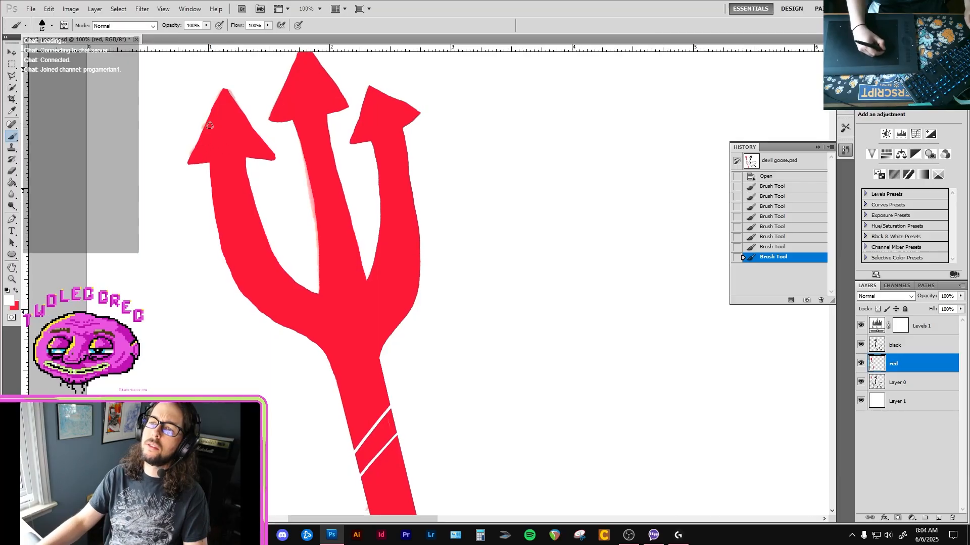
Try a white highlight along the outer edge of the left prong's arrowhead, then undo it.
left_click_drag(222, 97, 198, 158)
left_click(230, 148, "ctrl+alt")
left_click(273, 187, "ctrl+alt")
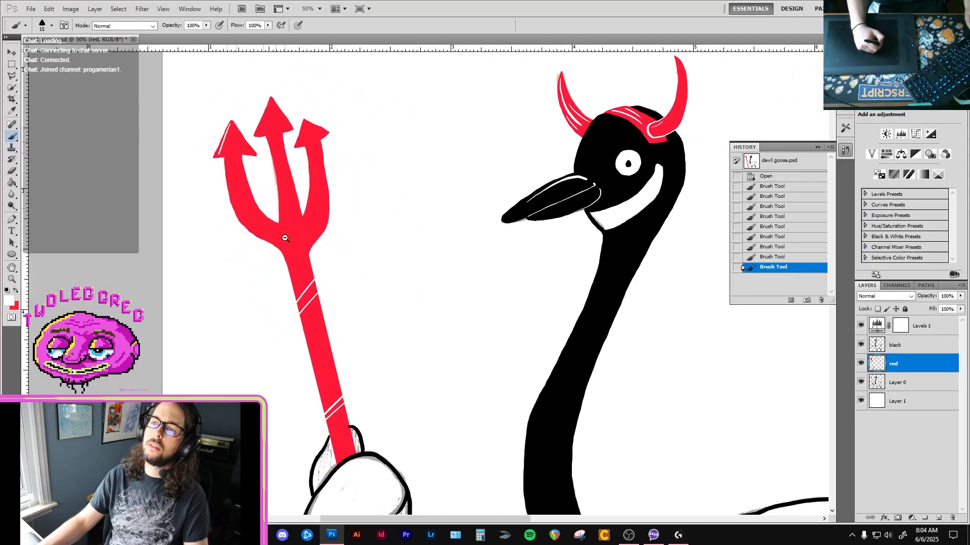
left_click(282, 231, "ctrl+alt")
left_click(261, 190, "ctrl")
left_click(257, 180, "ctrl")
left_click(254, 174, "ctrl")
key("ctrl+z")
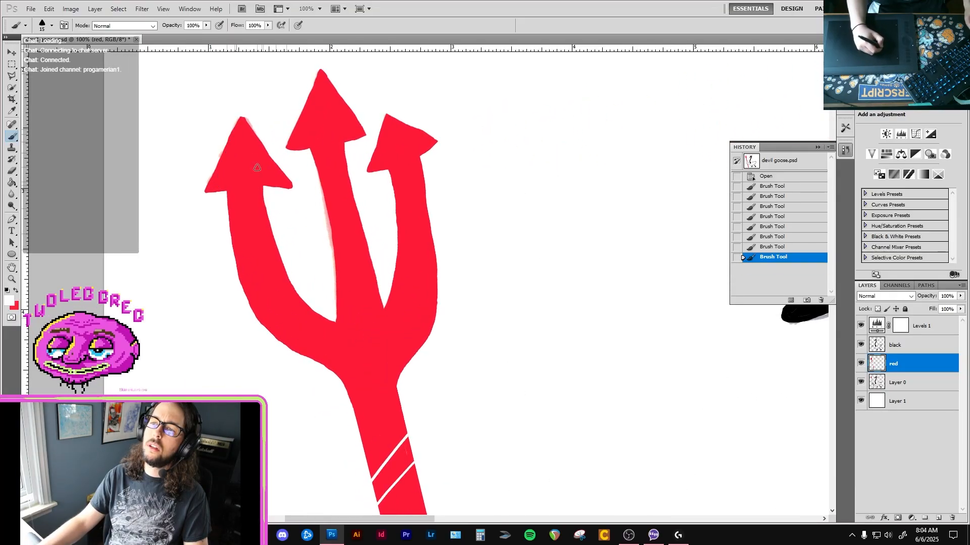
Paint a thin white highlight from just below the tip down the left prong's arrowhead.
left_click_drag(240, 132, 232, 178)
left_click(254, 194, "ctrl+alt")
left_click(256, 193, "ctrl+alt")
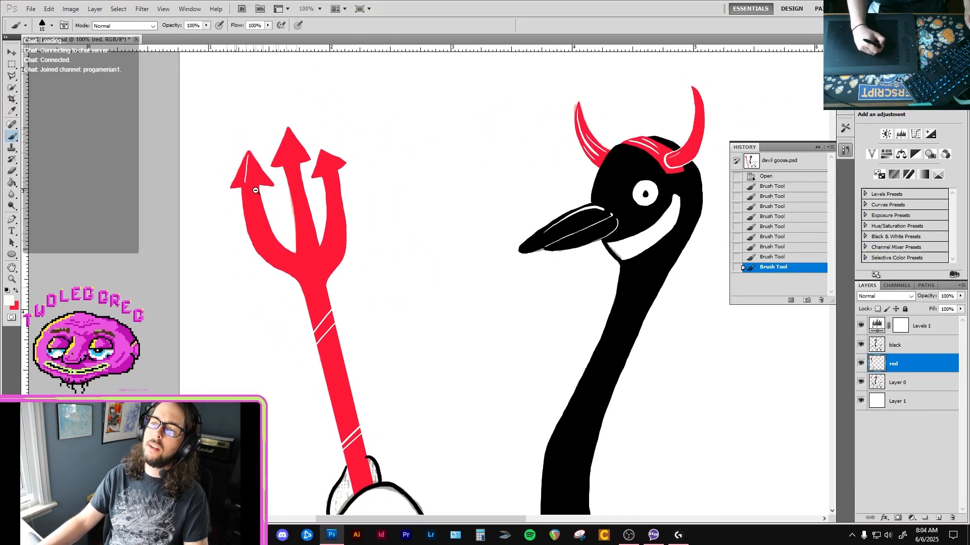
left_click(265, 195, "ctrl+alt")
left_click_drag(418, 311, 403, 229)
left_click(397, 270, "ctrl+alt")
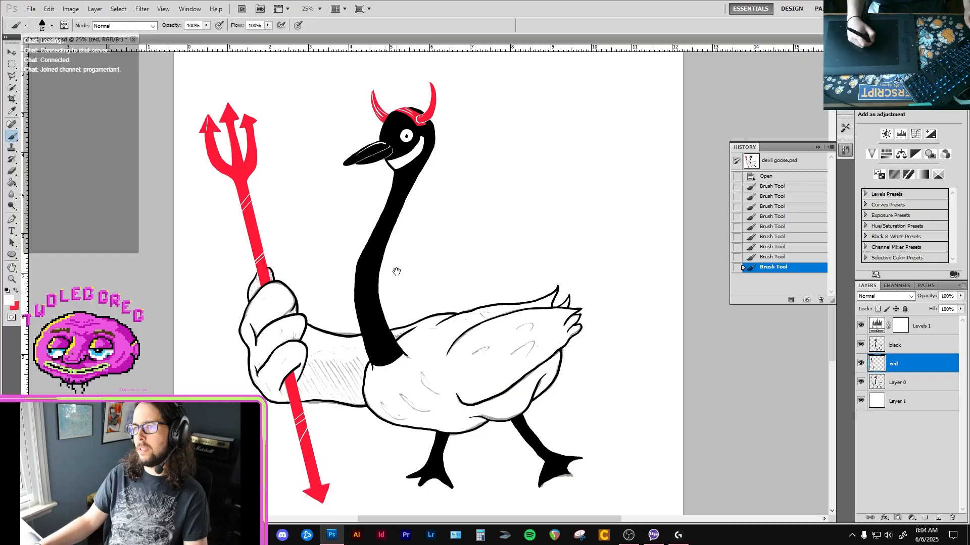
Paint one thin white highlight from the tip downward on the arrowheads of the middle and right prongs.
left_click(274, 135, "ctrl")
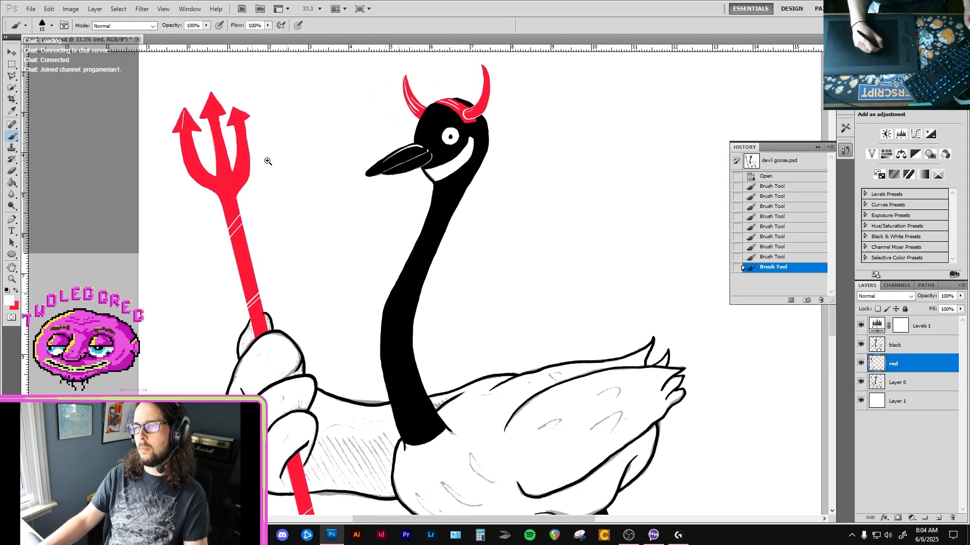
left_click(268, 160, "ctrl")
left_click(266, 159, "ctrl")
left_click_drag(223, 154, 309, 264)
left_click(234, 176, "ctrl")
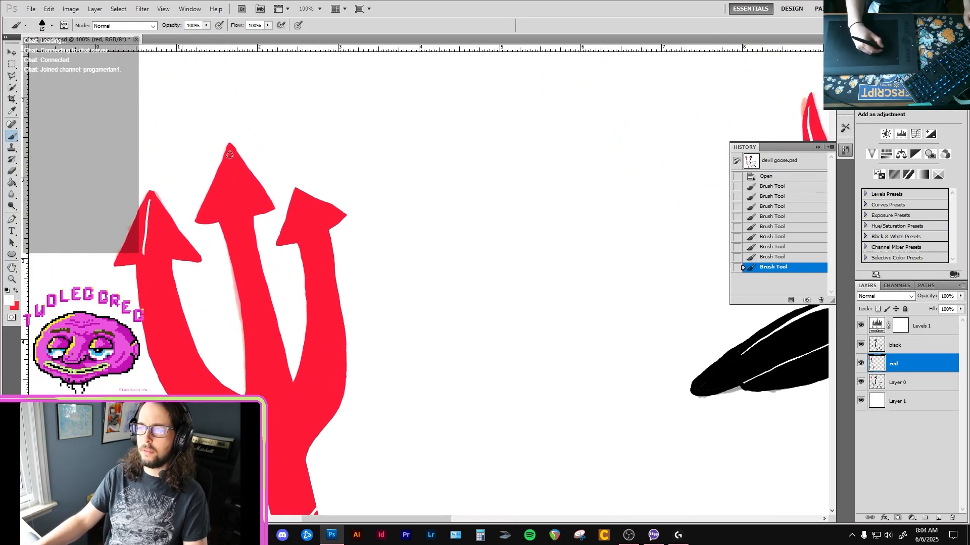
left_click_drag(230, 150, 227, 211)
left_click_drag(298, 194, 315, 240)
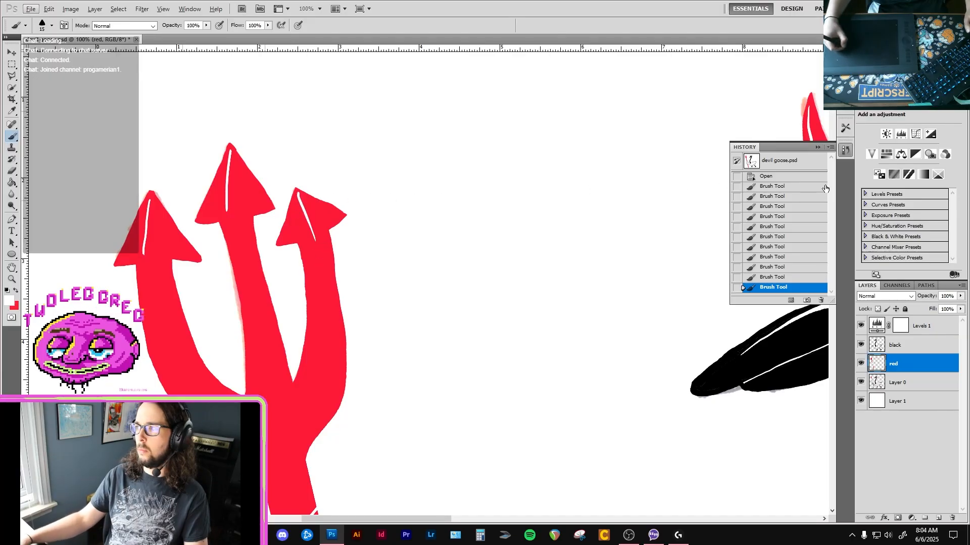
Shorten the white highlight on the right prong's arrowhead by painting over its lower end in red.
left_click(844, 151)
left_click(838, 152)
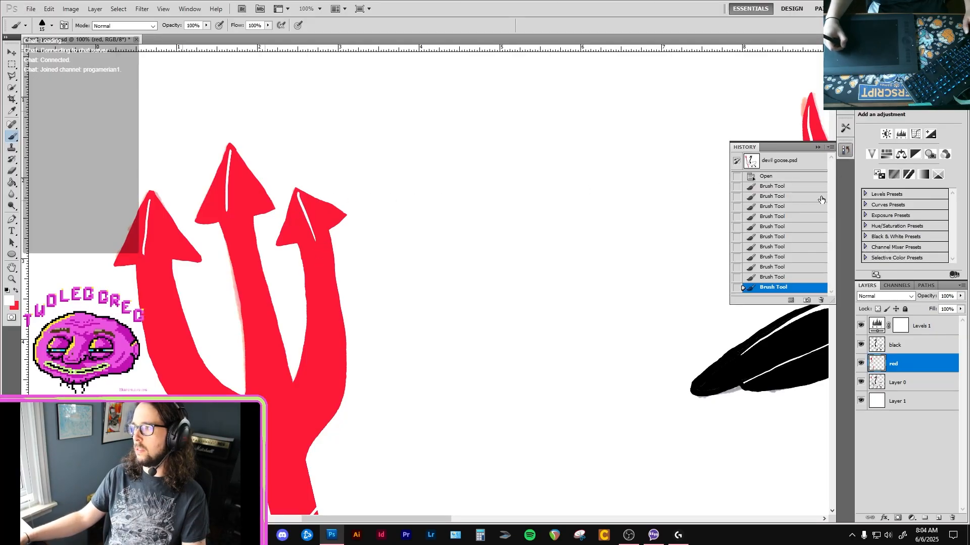
left_click(787, 278)
left_click(783, 288)
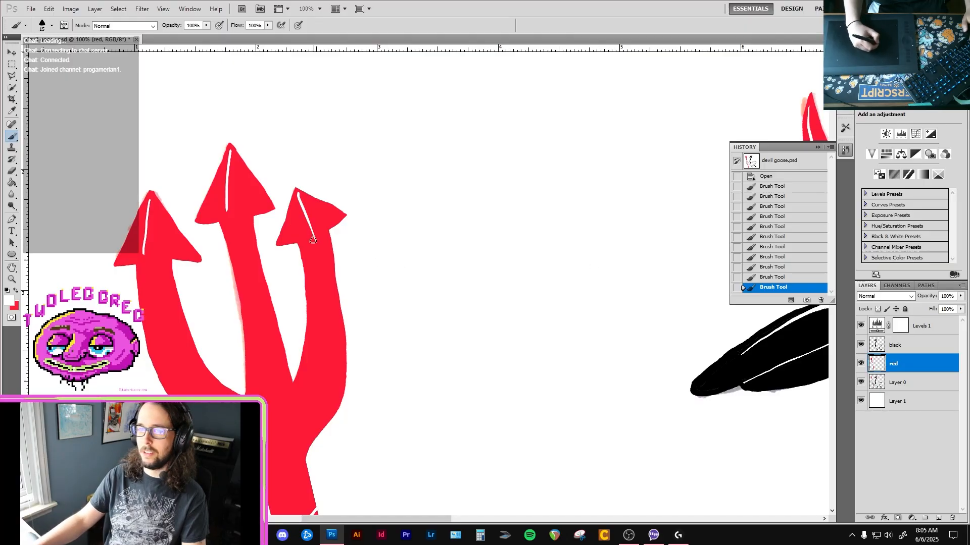
key("x")
mouse_move(304, 207)
left_mouse_down()
mouse_move(298, 195)
mouse_move(313, 221)
left_mouse_up()
left_click(326, 243, "alt")
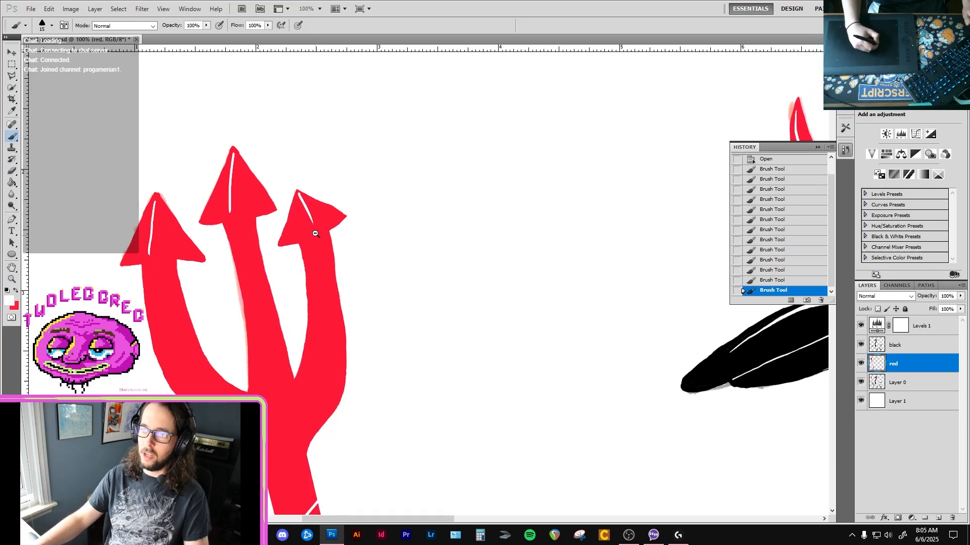
left_click(325, 243, "alt")
left_click(328, 243, "alt")
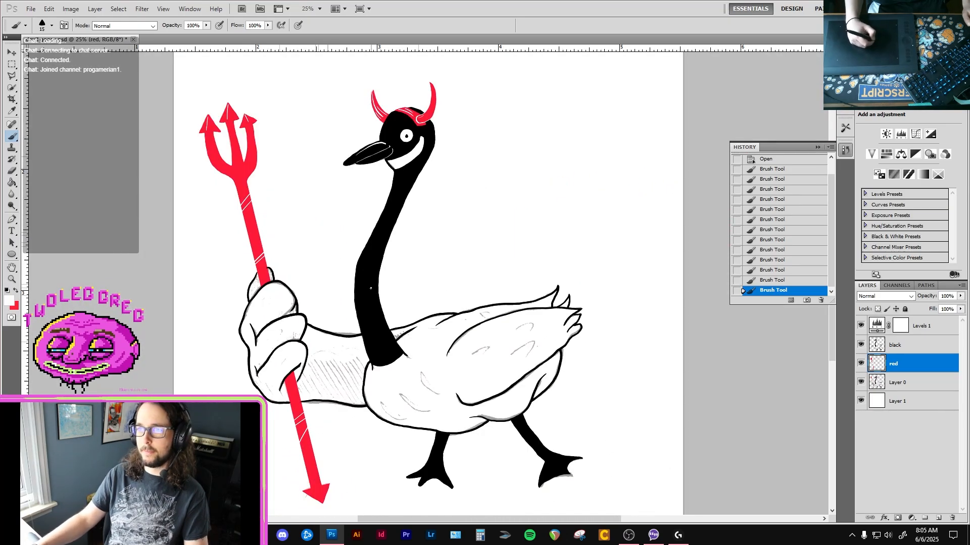
Extend the white highlight on the right prong's arrowhead diagonally down toward the arrowhead's base.
left_click(257, 147, "ctrl")
left_click(257, 145, "ctrl")
left_click(256, 140, "ctrl")
left_click_drag(245, 135, 311, 243)
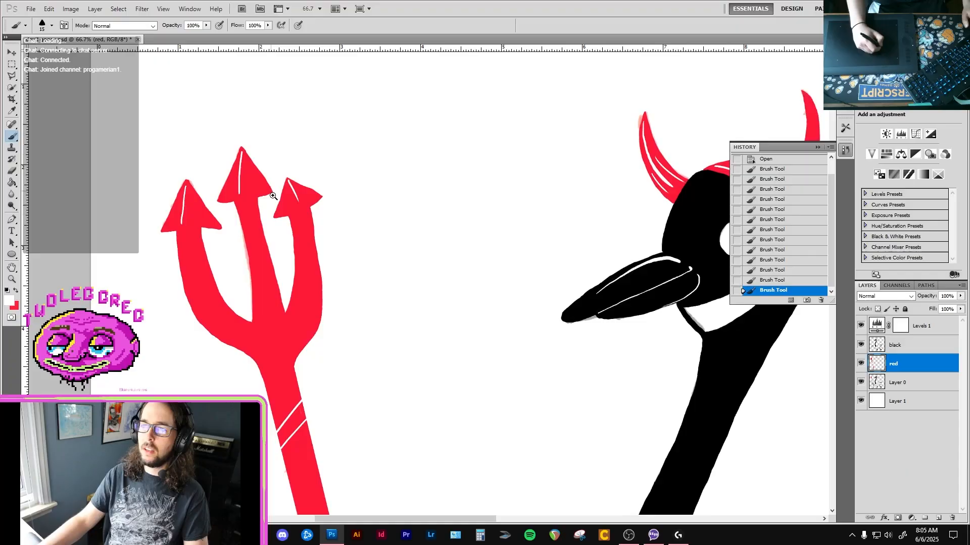
left_click(281, 207, "ctrl")
left_click(281, 207, "ctrl")
left_click_drag(334, 188, 373, 268)
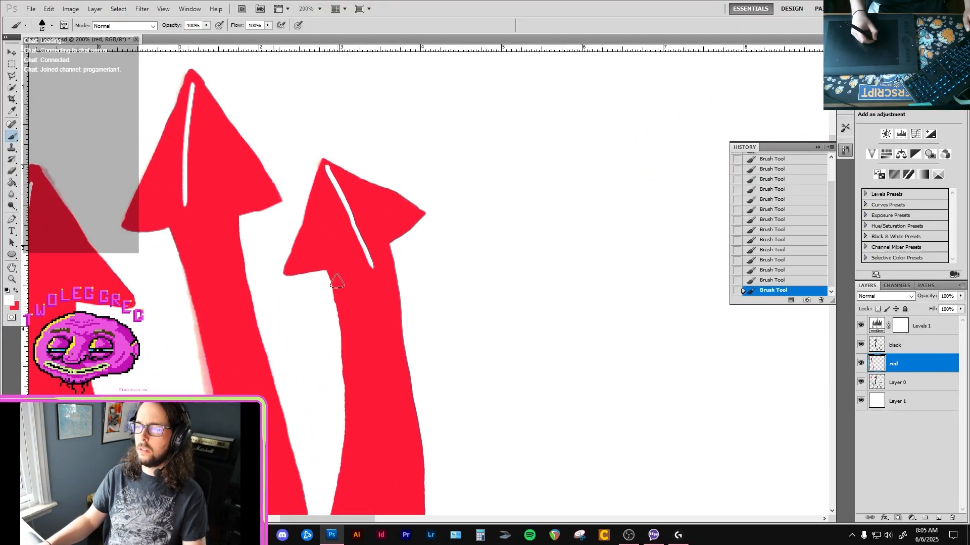
Thicken the right barb of the right prong's arrowhead by painting its underside in red.
left_click_drag(301, 272, 366, 268)
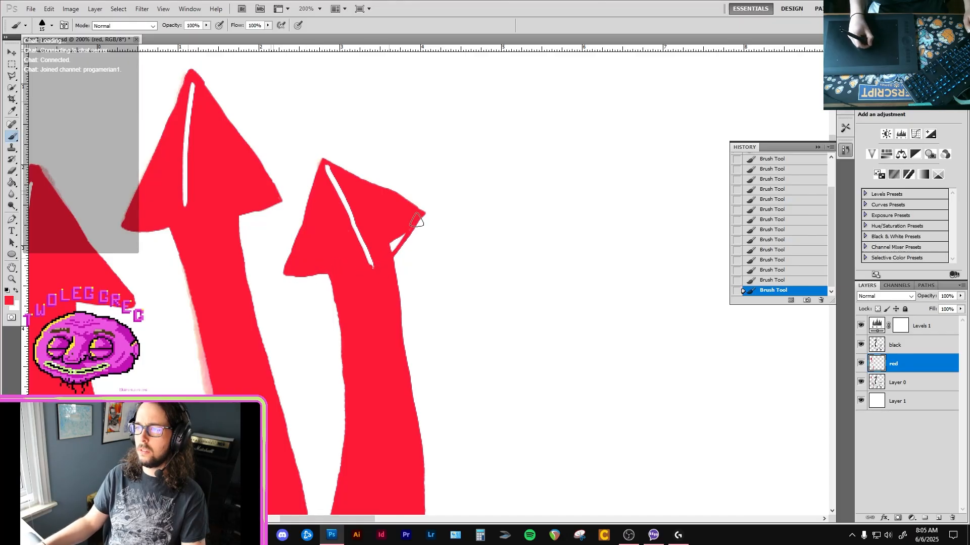
left_click_drag(402, 236, 393, 246)
left_click(369, 298, "alt")
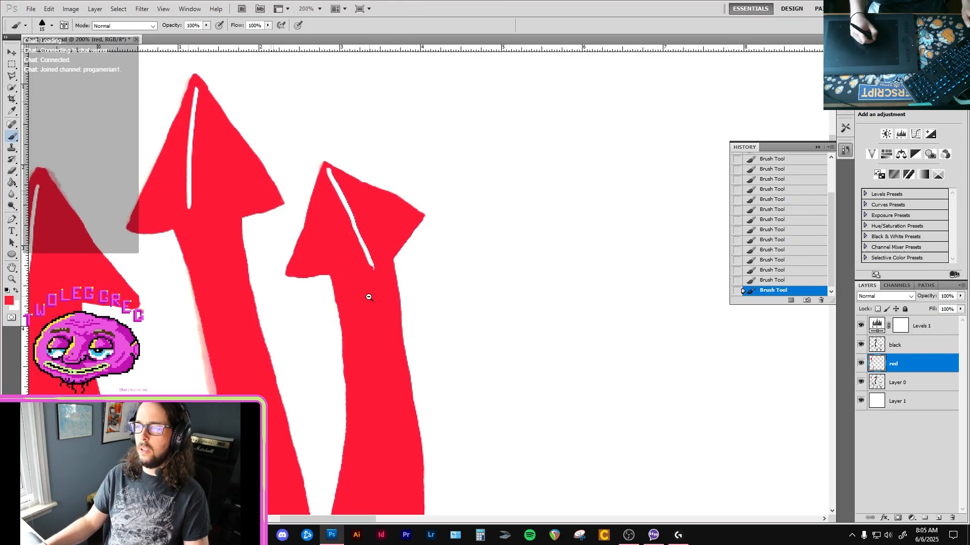
left_click(369, 301, "alt")
left_click(370, 334, "alt")
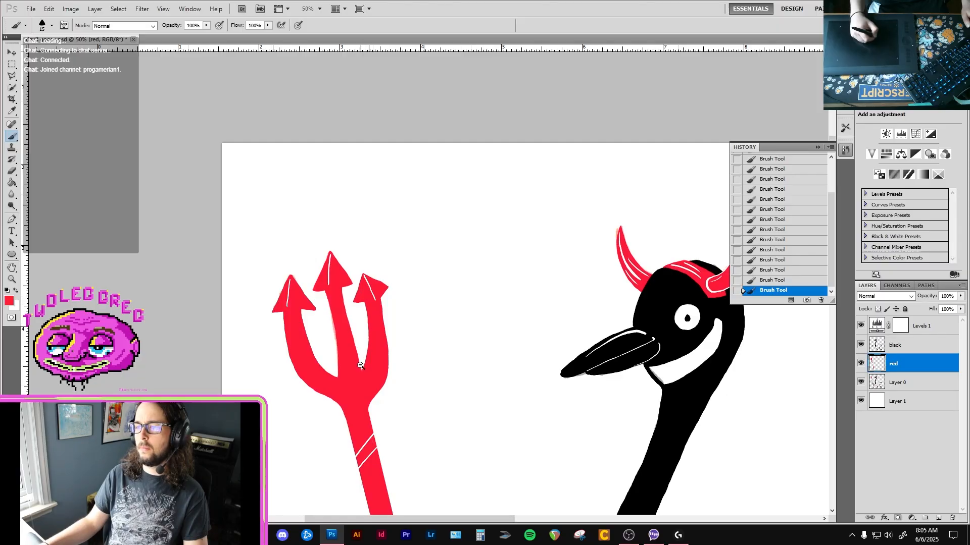
left_click(360, 371, "alt")
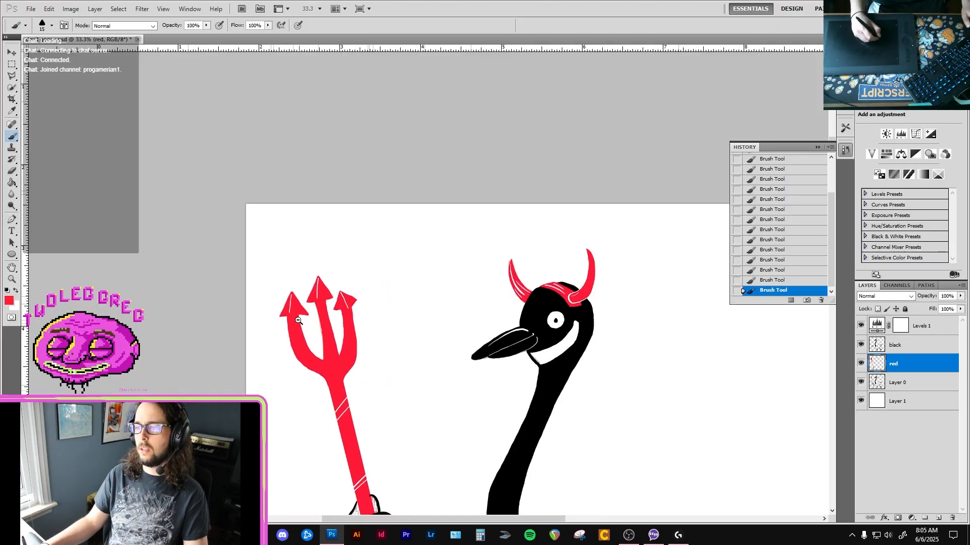
left_click(339, 344, "alt")
left_click(324, 326, "alt")
left_click(327, 342)
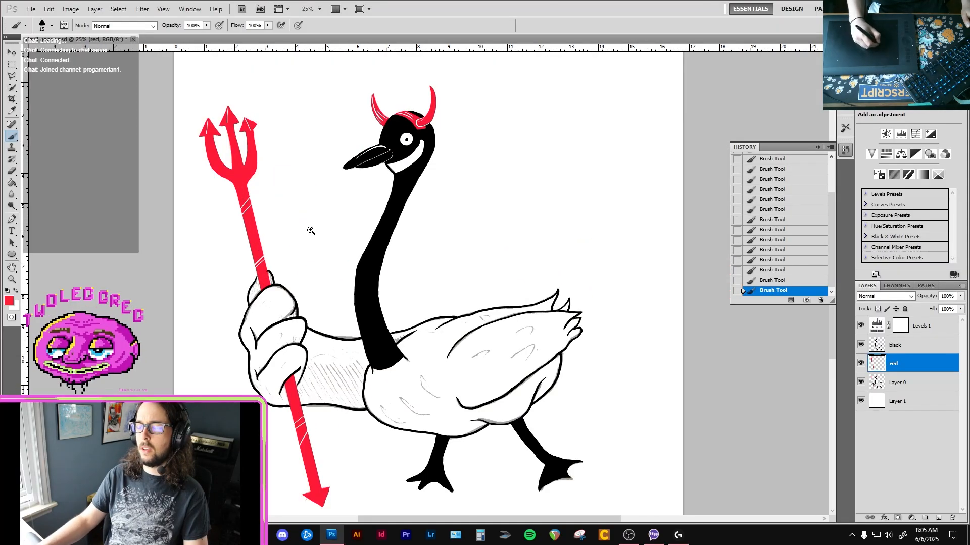
Paint red along the upper edges of both barbs on the arrowhead at the trident's lower end.
left_click_drag(317, 434, 309, 385)
left_click(293, 352, "ctrl")
left_click(291, 350, "ctrl")
left_click(291, 350, "ctrl")
left_click(290, 349, "ctrl")
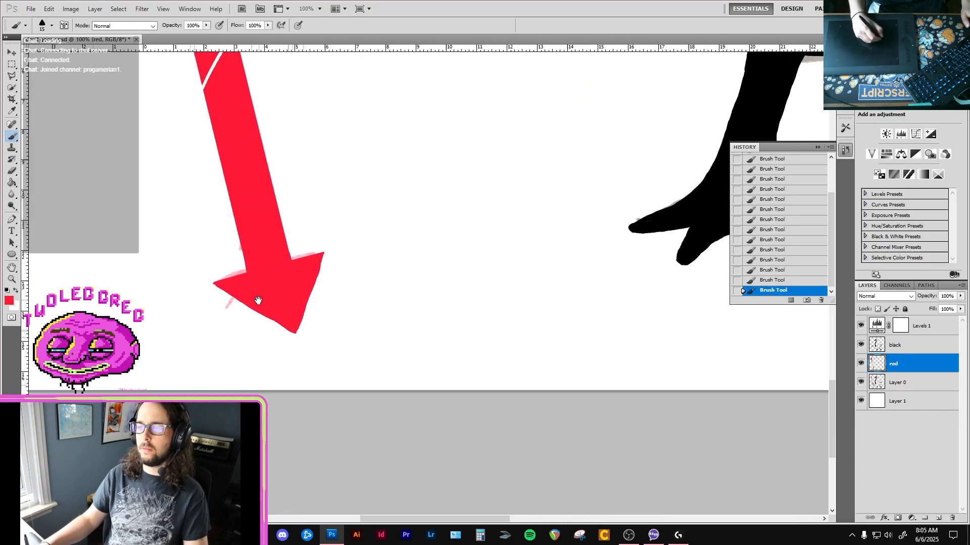
left_click(258, 298, "ctrl")
mouse_move(157, 278)
left_mouse_down()
mouse_move(243, 222)
mouse_move(232, 244)
left_mouse_up()
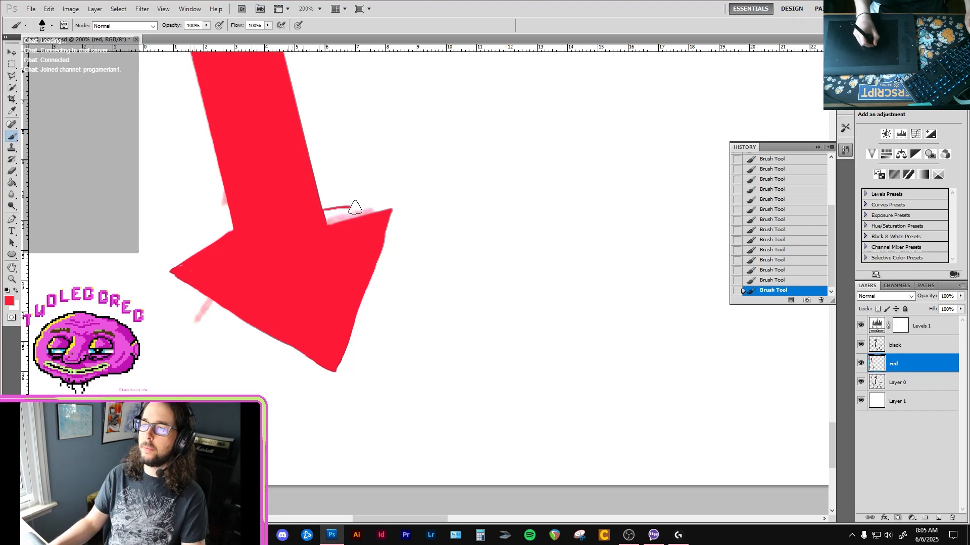
left_click_drag(355, 207, 395, 207)
Trim the red overshoot at the tip of the lower arrowhead's right barb with the Eraser reduced to size 20.
key("e")
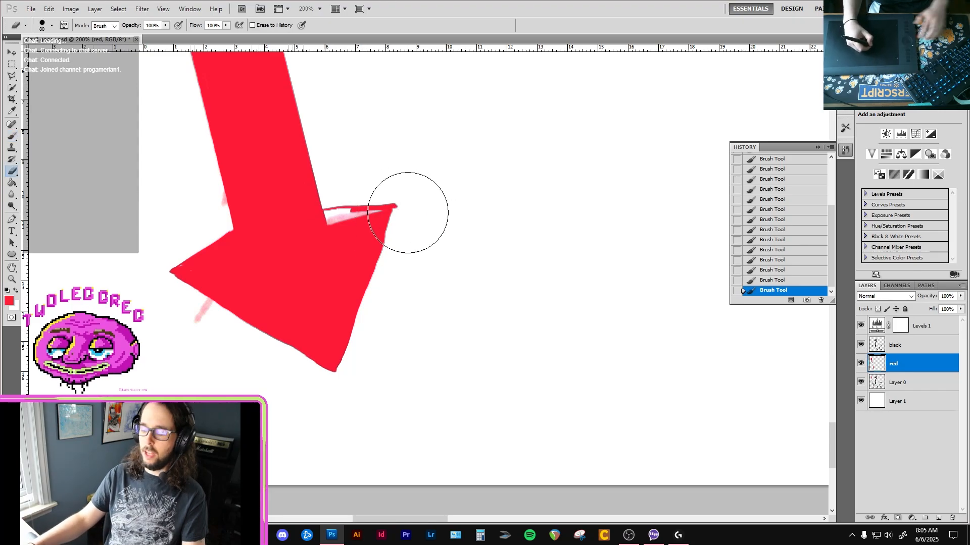
scroll(410, 214, "down", 2)
key("bracketleft")
key("bracketleft")
key("bracketleft")
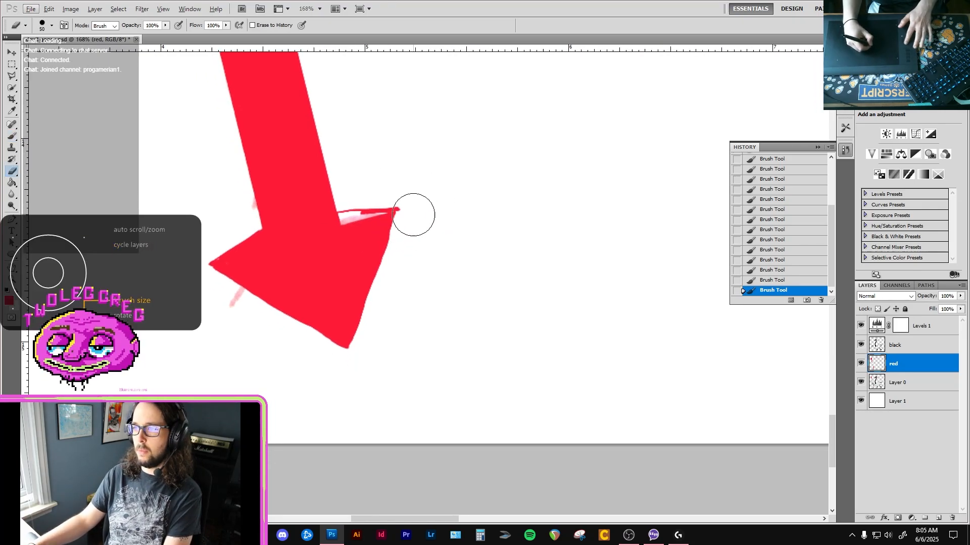
key("bracketleft")
key("bracketleft")
key("bracketleft")
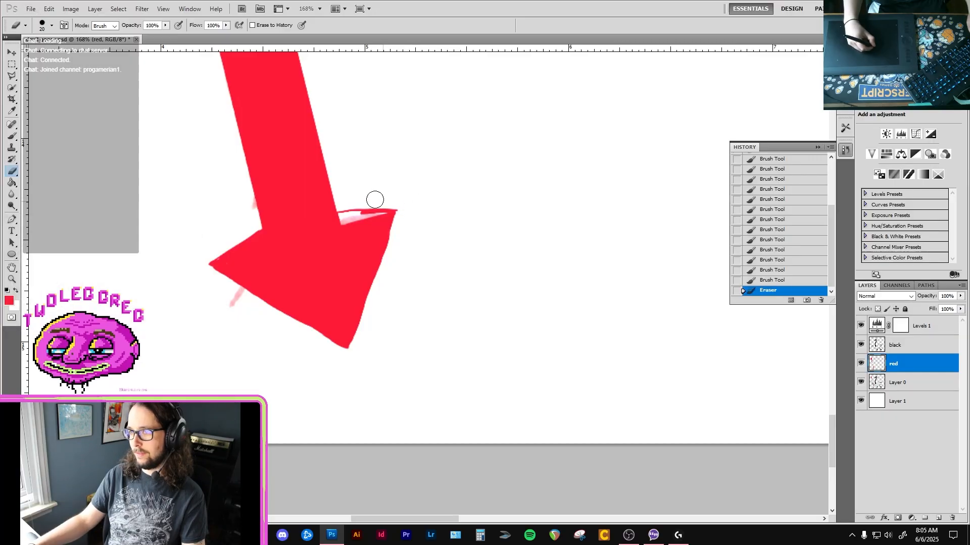
Fill out the upper edges of the lower arrowhead's barbs in red and erase the excess at the right barb's tip.
key("b")
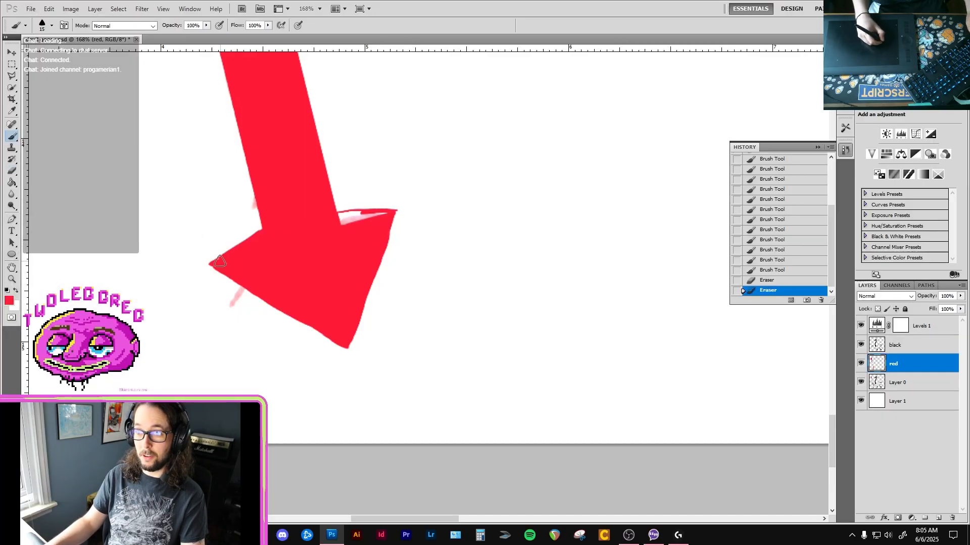
mouse_move(214, 261)
left_mouse_down()
mouse_move(264, 220)
mouse_move(245, 253)
mouse_move(219, 268)
mouse_move(257, 237)
mouse_move(236, 250)
mouse_move(252, 235)
left_mouse_up()
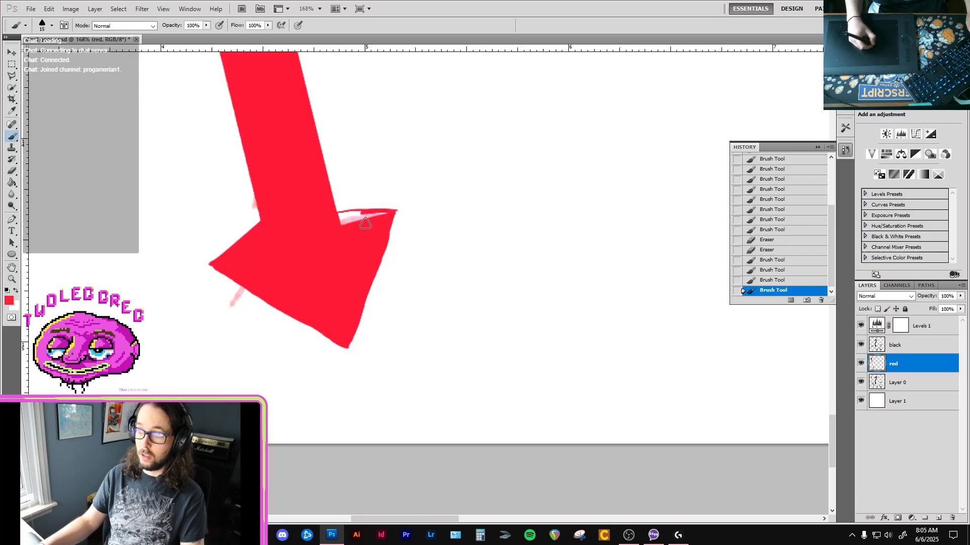
left_click_drag(378, 214, 398, 212)
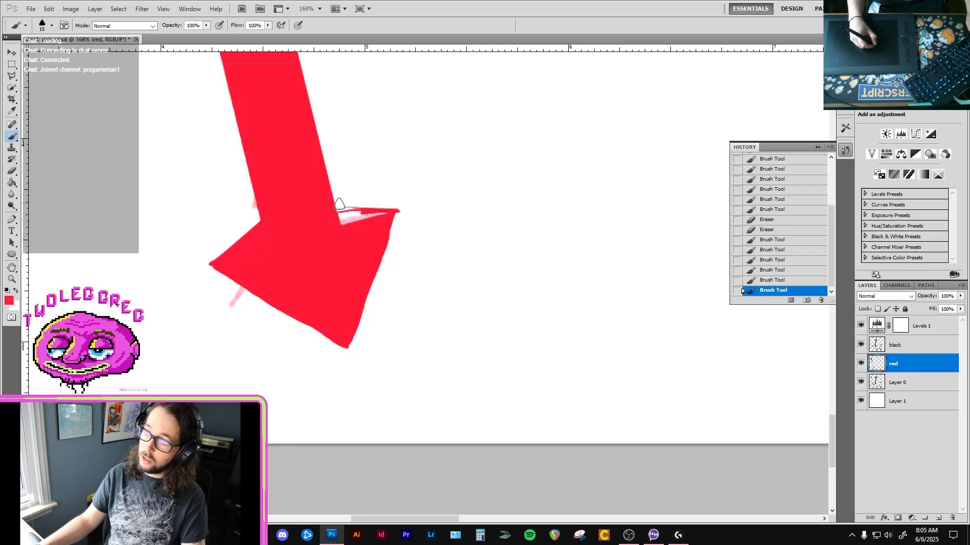
left_click_drag(335, 204, 397, 212)
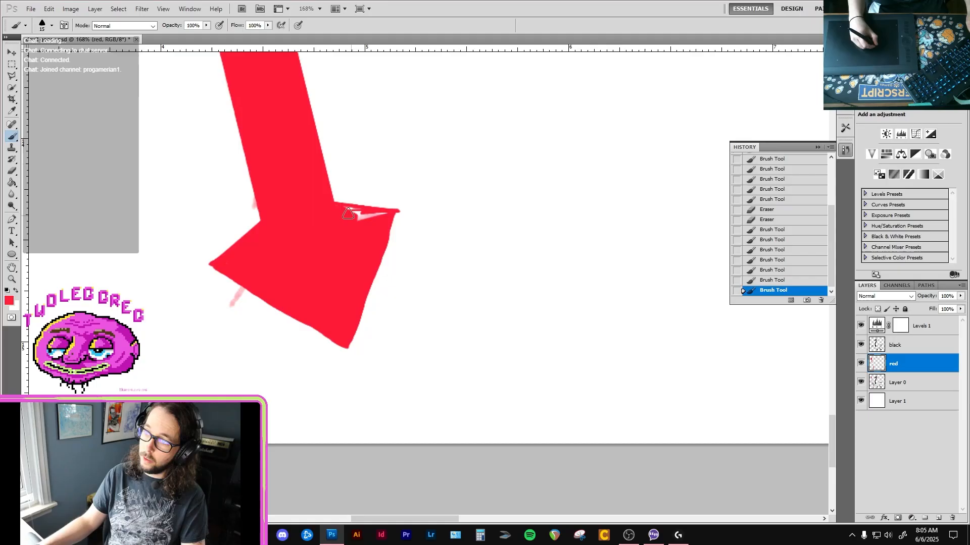
left_click_drag(348, 214, 396, 204)
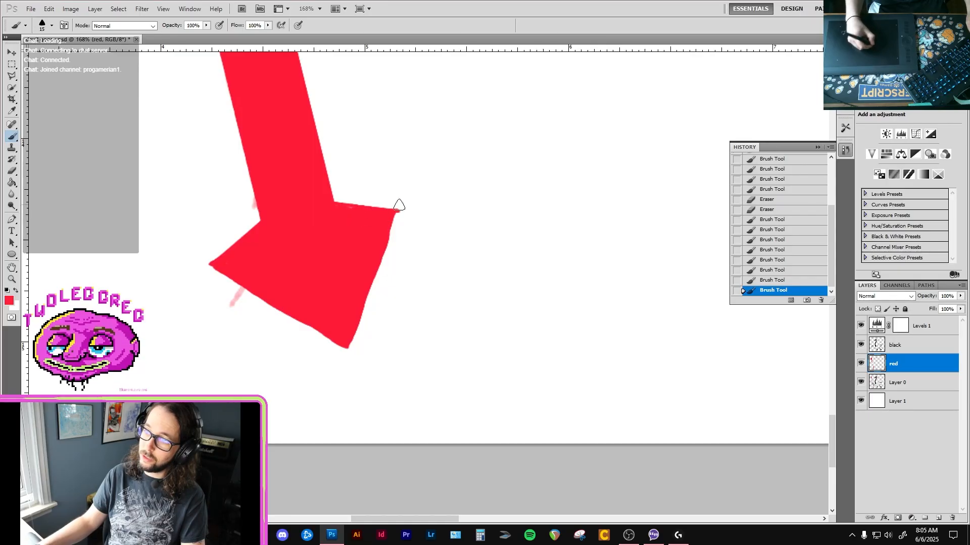
key("e")
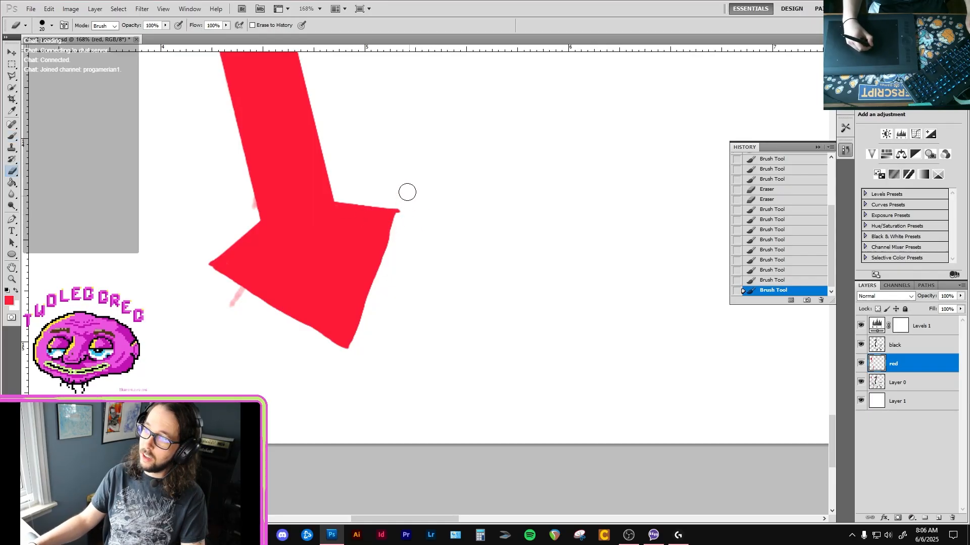
left_click_drag(405, 200, 399, 207)
Paint a thin white highlight from the middle of the lower arrowhead down to its tip, redoing the first stroke.
key("b")
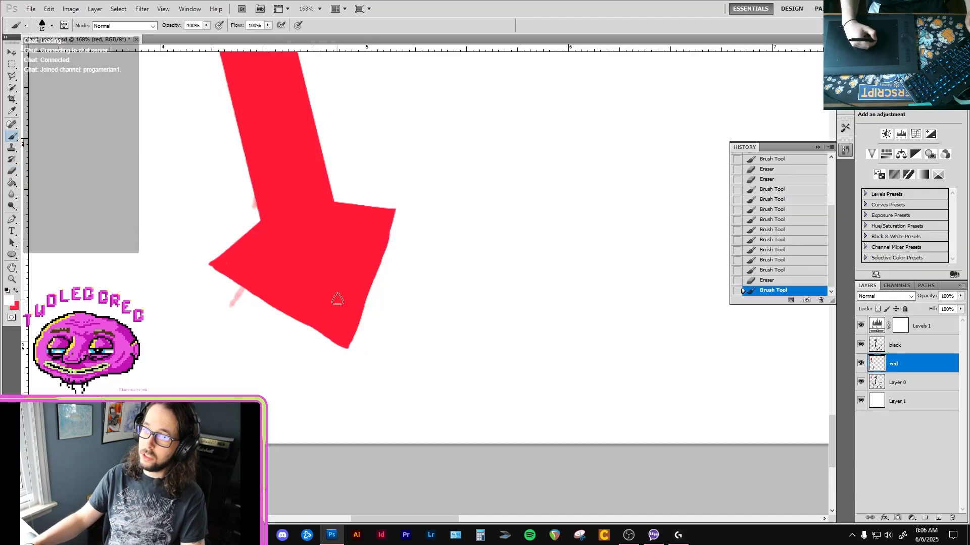
left_click_drag(316, 248, 346, 342)
key("ctrl+z")
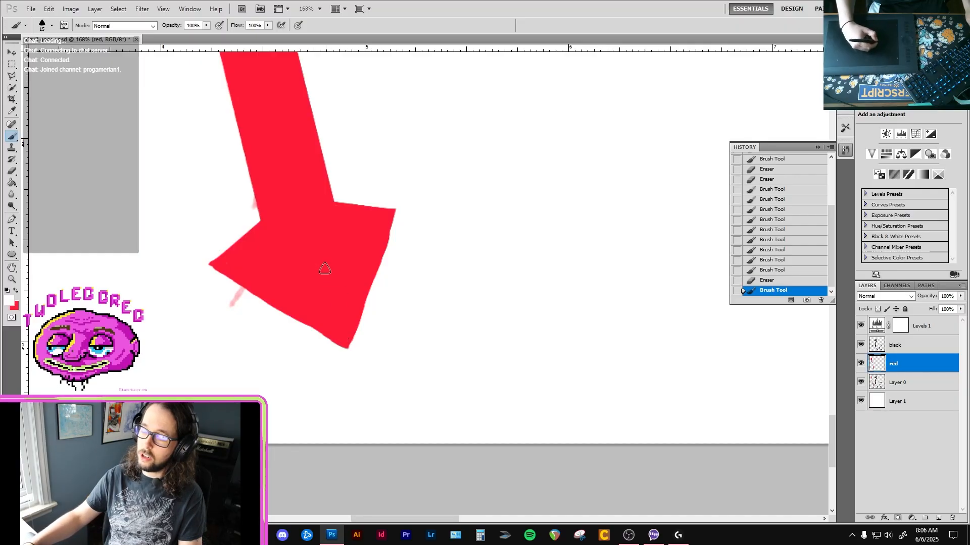
left_click_drag(316, 250, 346, 350)
left_click(356, 300, "alt")
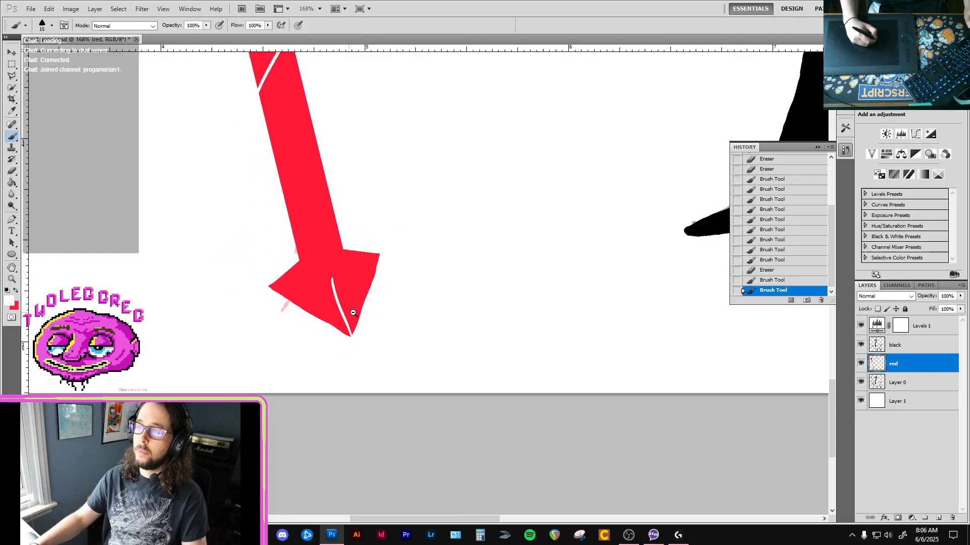
left_click(356, 301, "alt")
left_click(341, 273, "alt")
left_click(341, 272, "alt")
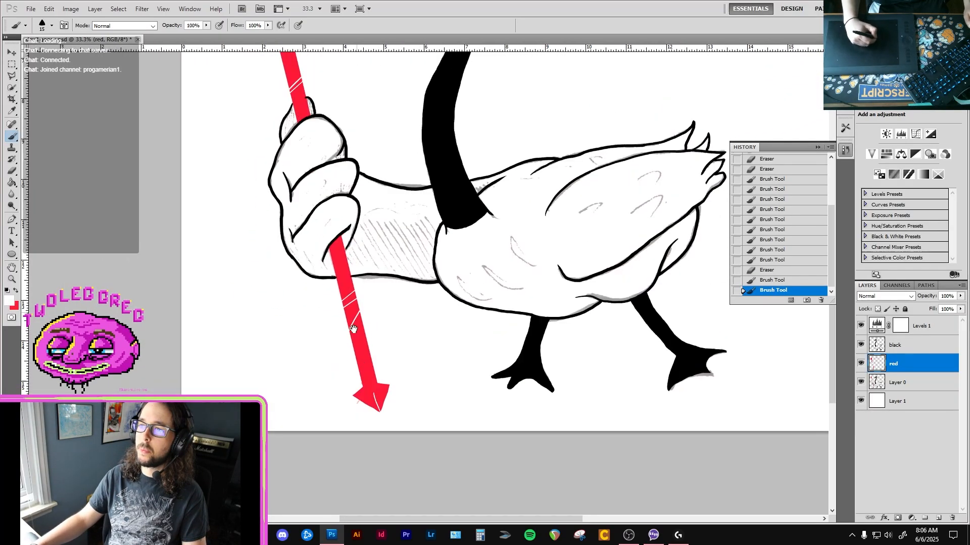
left_click(341, 273, "alt")
left_click(341, 272, "alt")
left_click(337, 261, "ctrl")
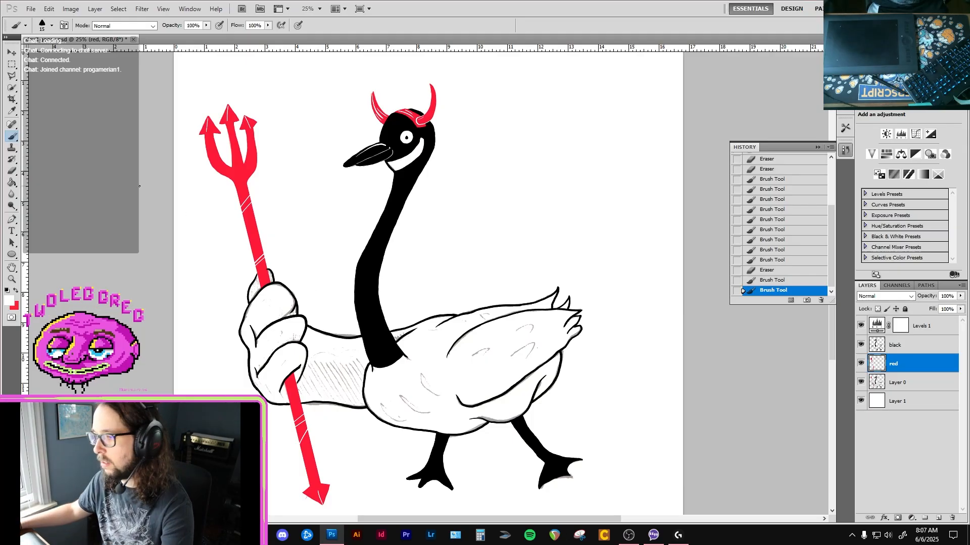
Switch to Firefox, open the Gmail inbox and move the browser window up into view.
key("alt+Tab")
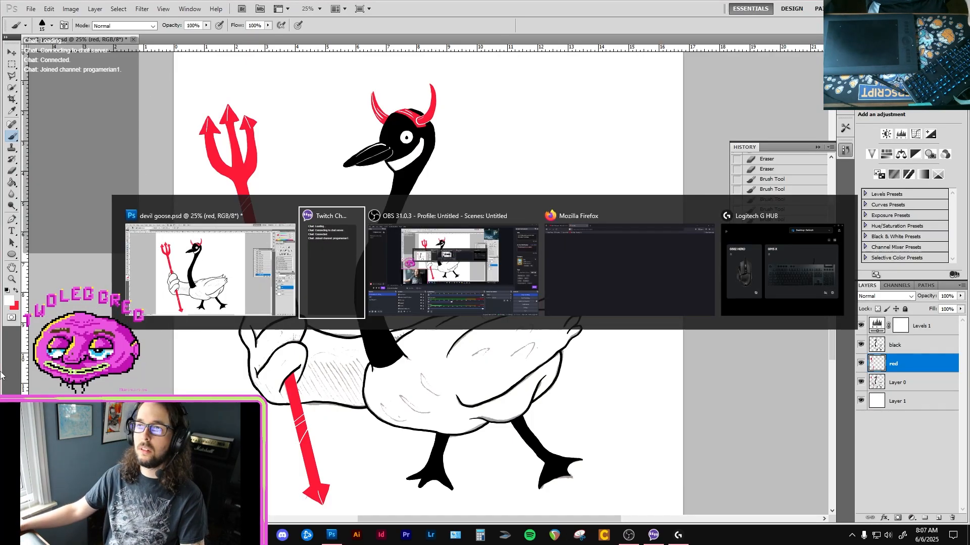
key("alt+Tab")
key("alt+Tab")
left_click_drag(363, 3, 389, 429)
type("t")
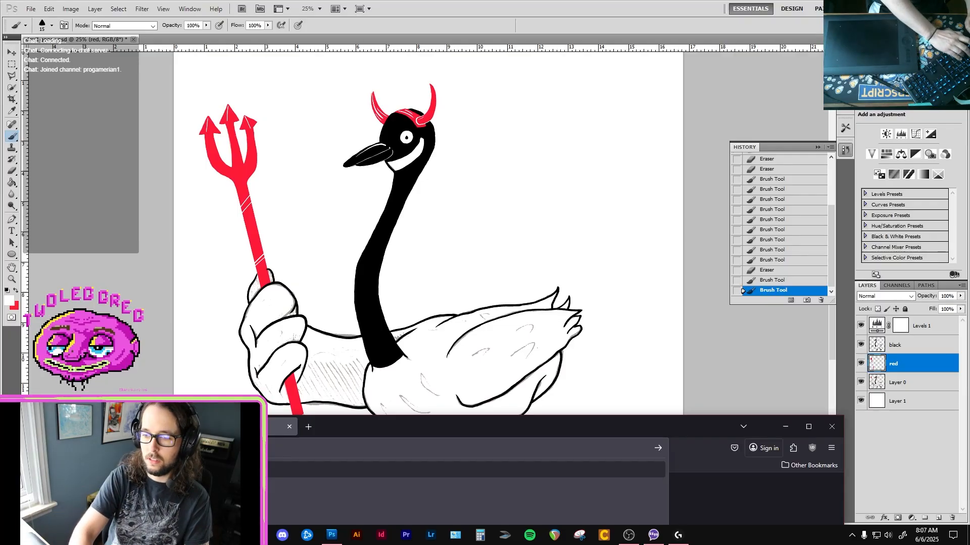
key("Return")
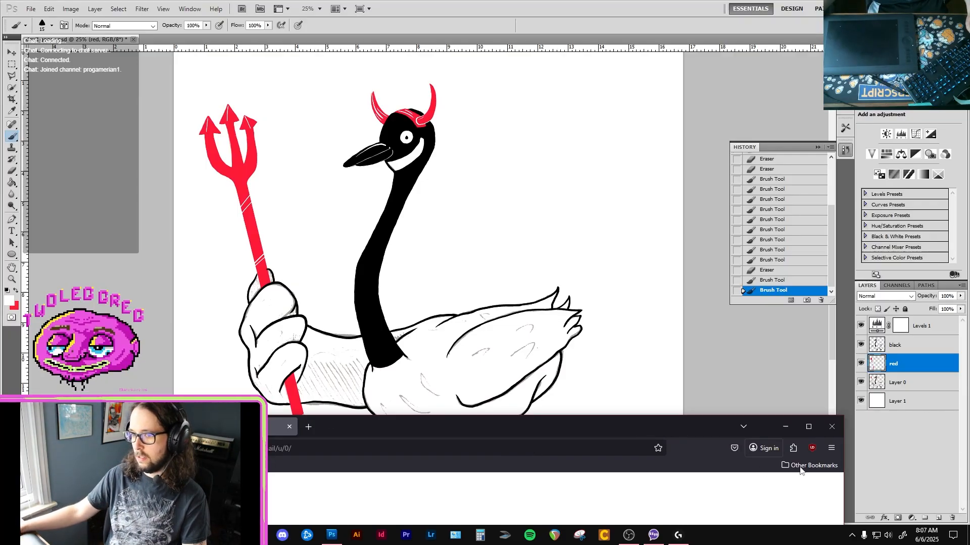
left_click_drag(691, 426, 681, 311)
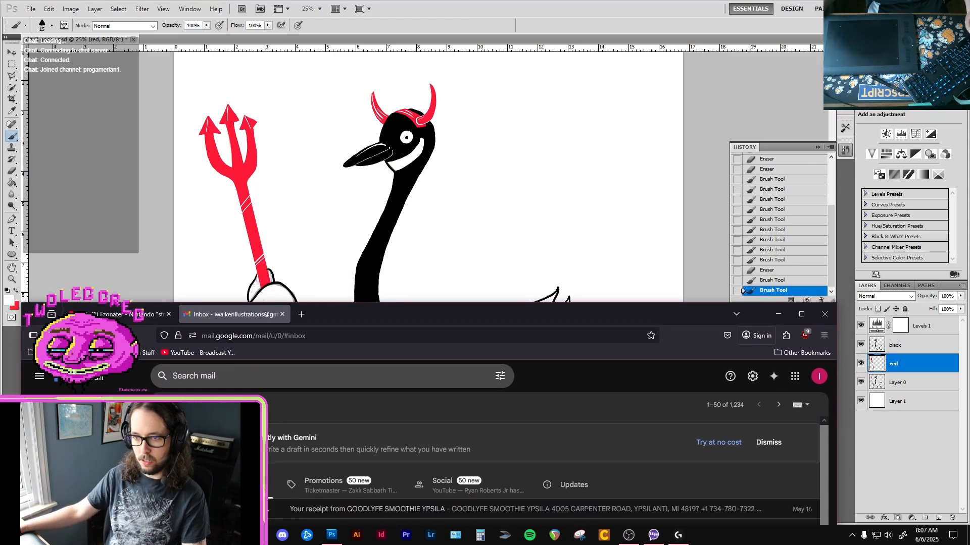
Refresh the inbox, switch to the other Gmail account and open its newest email without a subject.
left_click(90, 336)
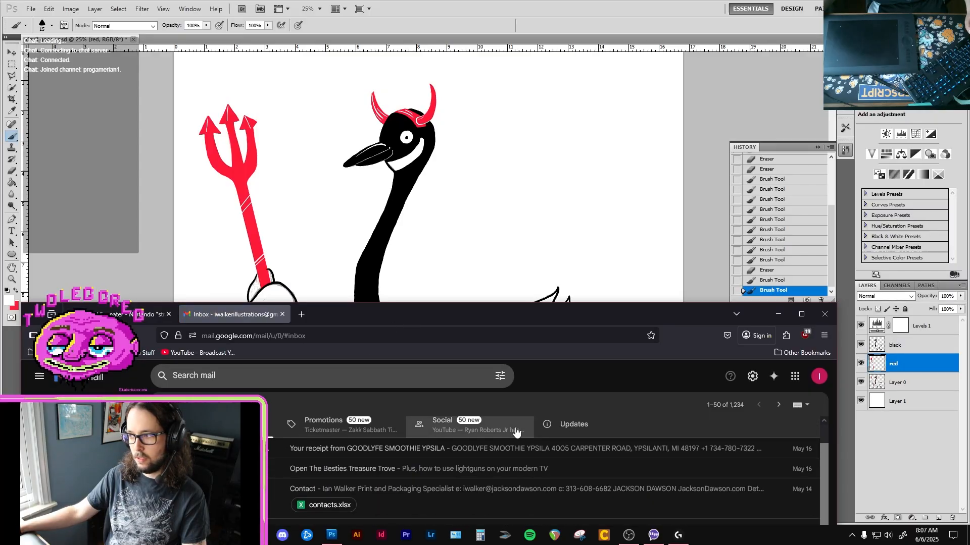
left_click(819, 376)
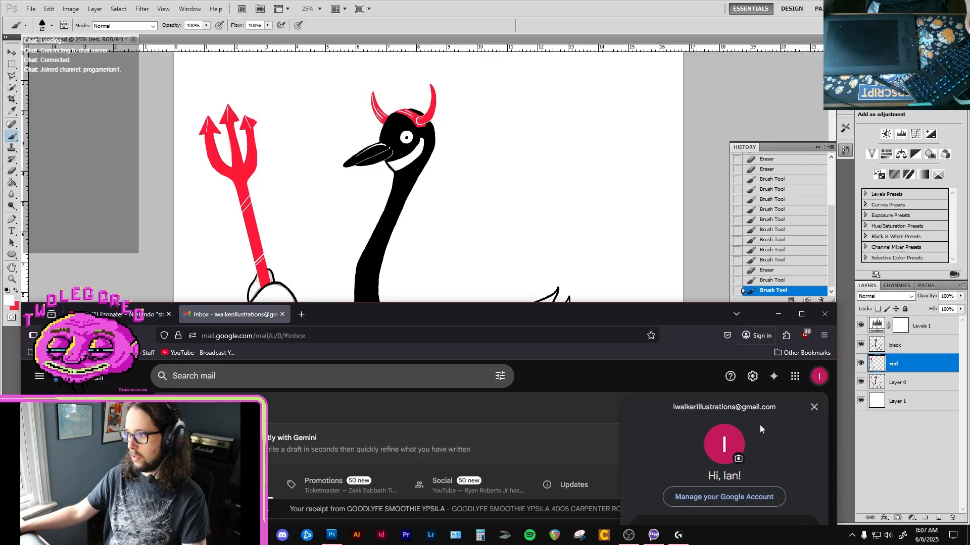
left_click_drag(703, 313, 733, 317)
left_click(683, 510)
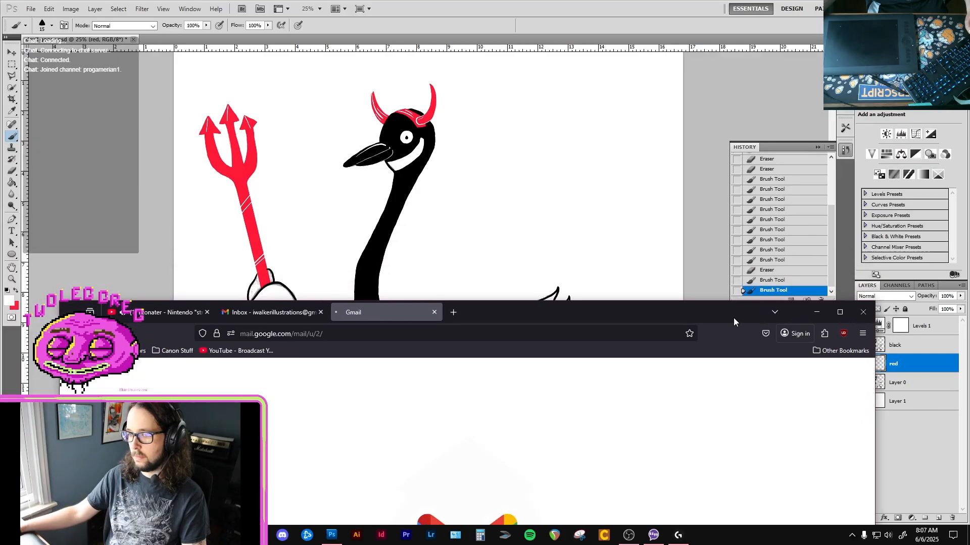
left_click(427, 456)
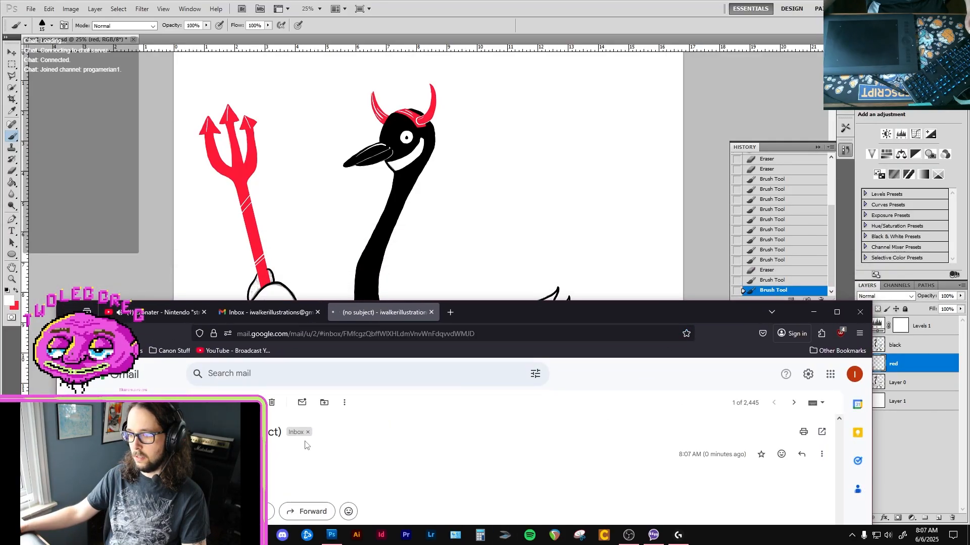
Download the email's attached picture IMG_7797.jpeg and open it in the image viewer.
left_click_drag(551, 319, 538, 187)
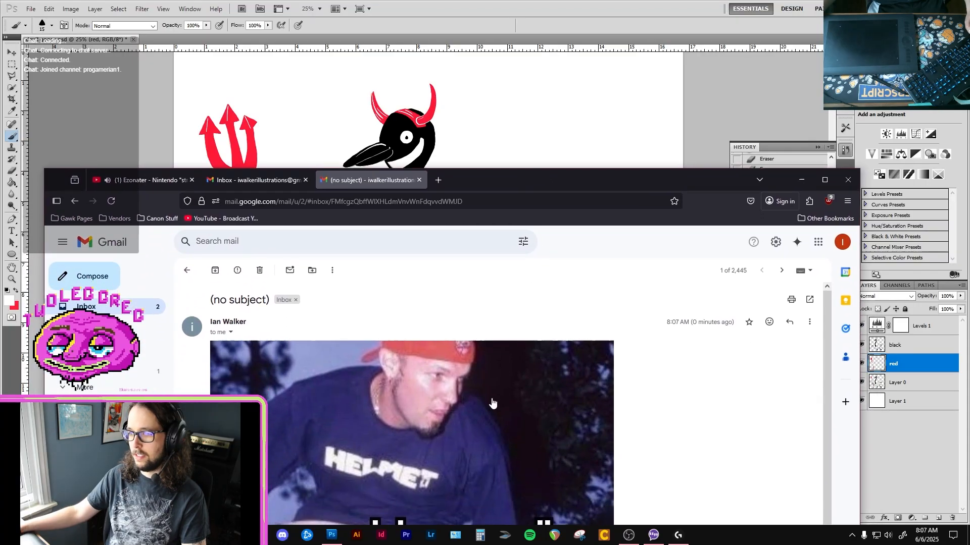
left_click(492, 402)
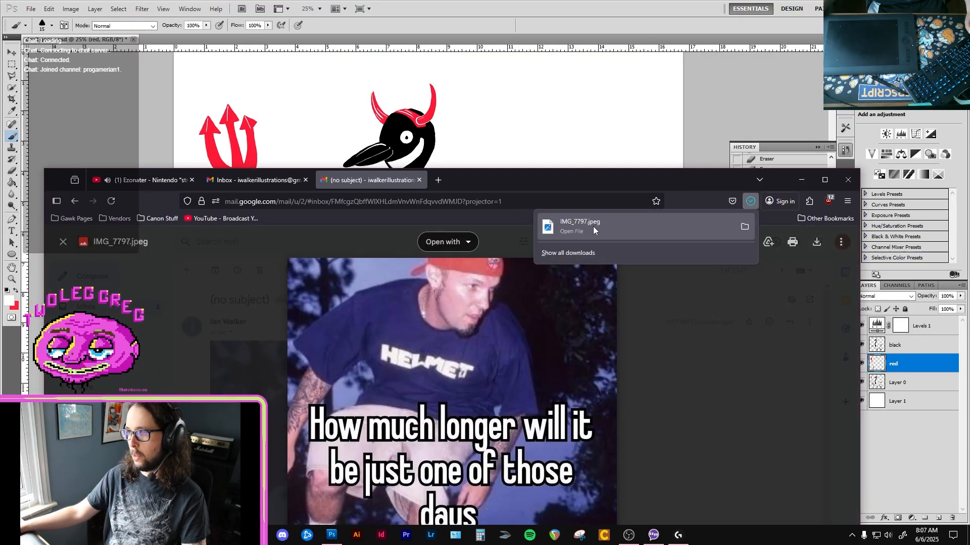
left_click(592, 226)
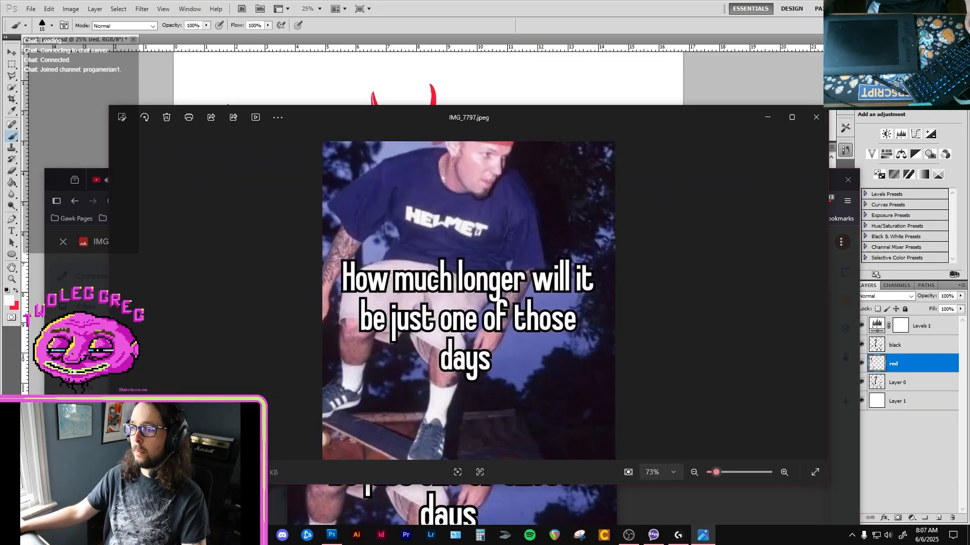
Close the Gmail tabs and minimize the image viewer and the browser window.
left_click(63, 242)
left_click(420, 180)
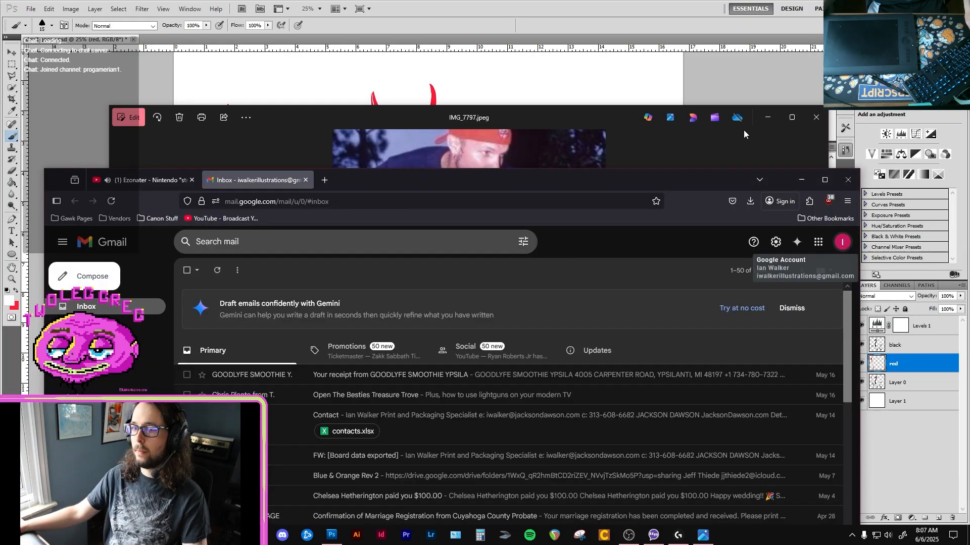
left_click(768, 117)
left_click(324, 179)
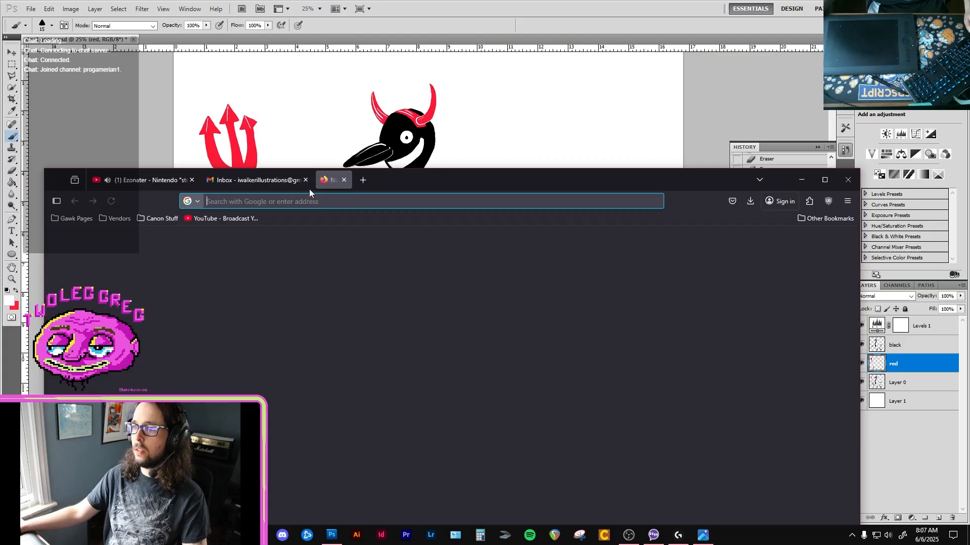
left_click(801, 180)
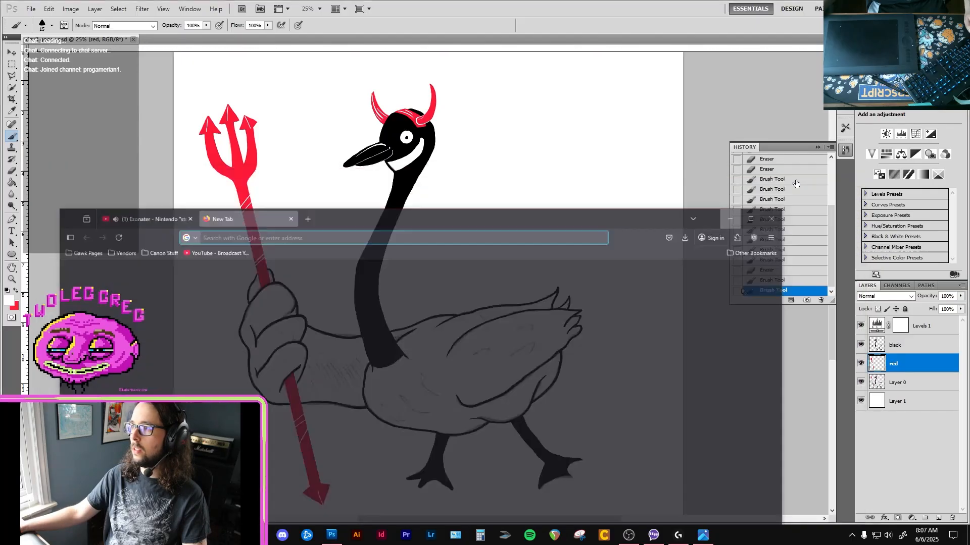
Place IMG_7797 from the Downloads folder into the devil goose drawing.
key("super+e")
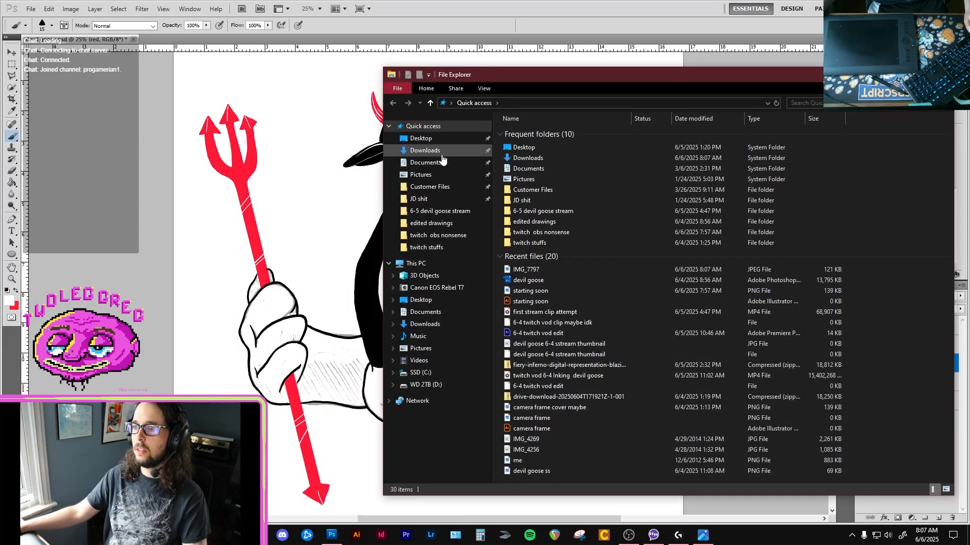
left_click(425, 150)
left_click(530, 147)
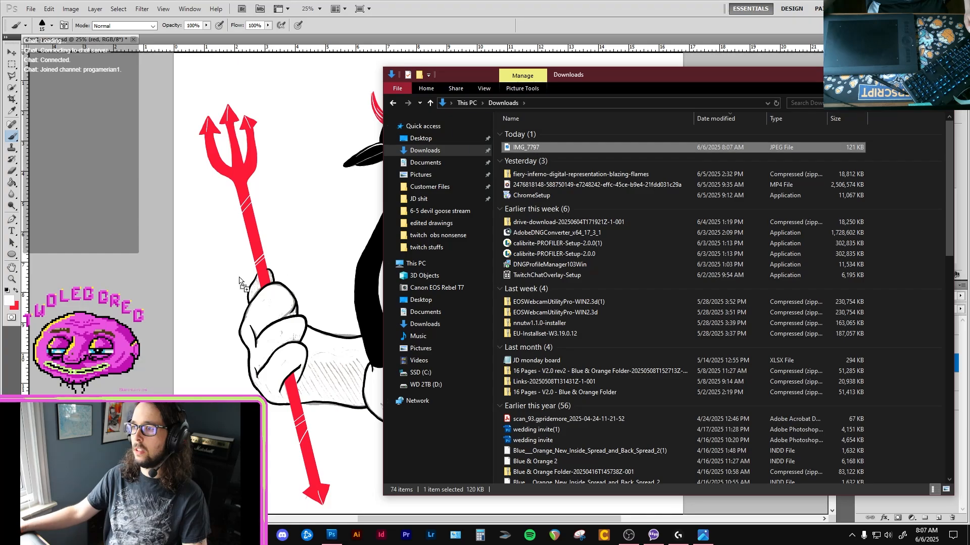
left_click_drag(123, 373, 123, 373)
Scale the placed picture down to about 41% and commit it in the canvas's upper-right corner.
scroll(477, 273, "down", 2)
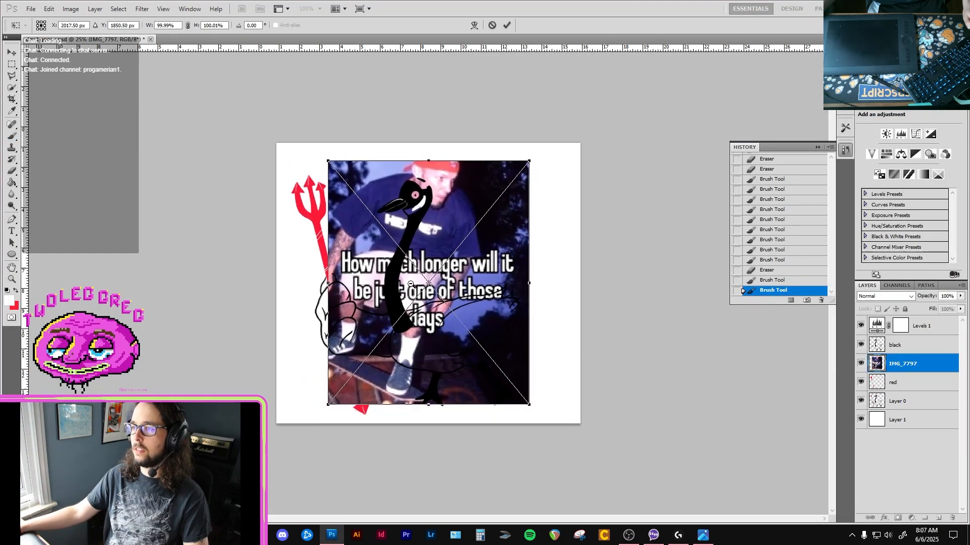
left_click_drag(478, 273, 407, 240)
left_click_drag(343, 229, 511, 159)
left_click_drag(610, 79, 501, 189)
left_click_drag(487, 240, 529, 205)
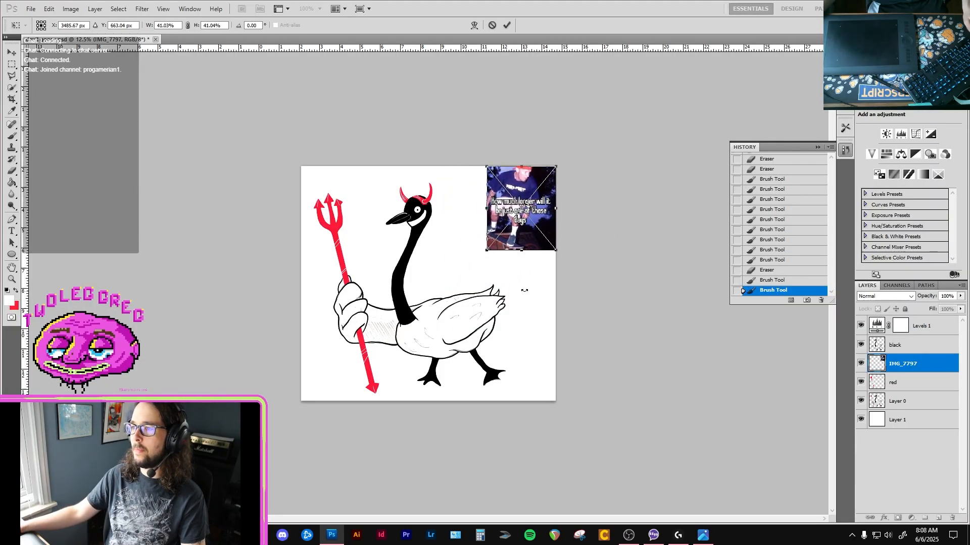
key("Return")
Collapse the History panel so it no longer covers the canvas beside the placed picture.
key("ctrl+plus")
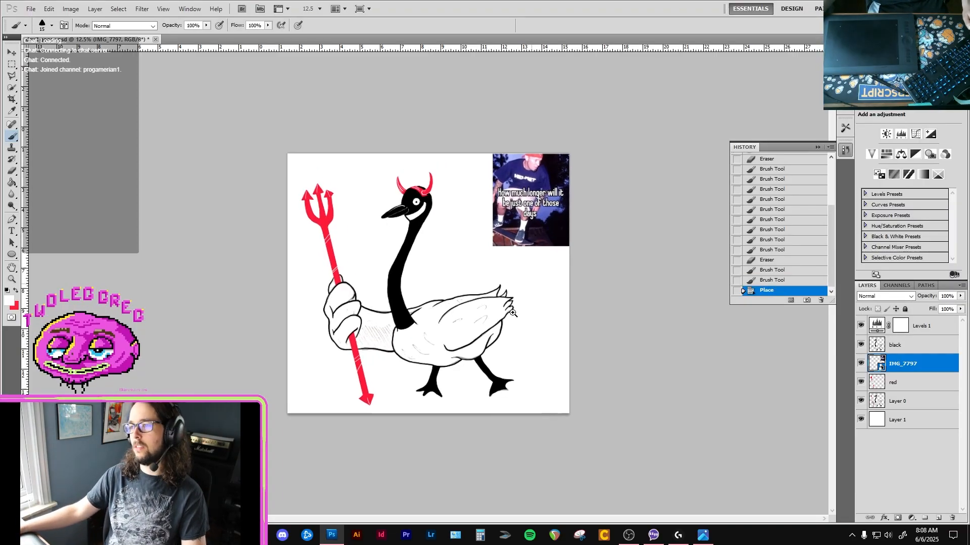
key("ctrl+plus")
left_click_drag(424, 264, 479, 301)
key("ctrl+plus")
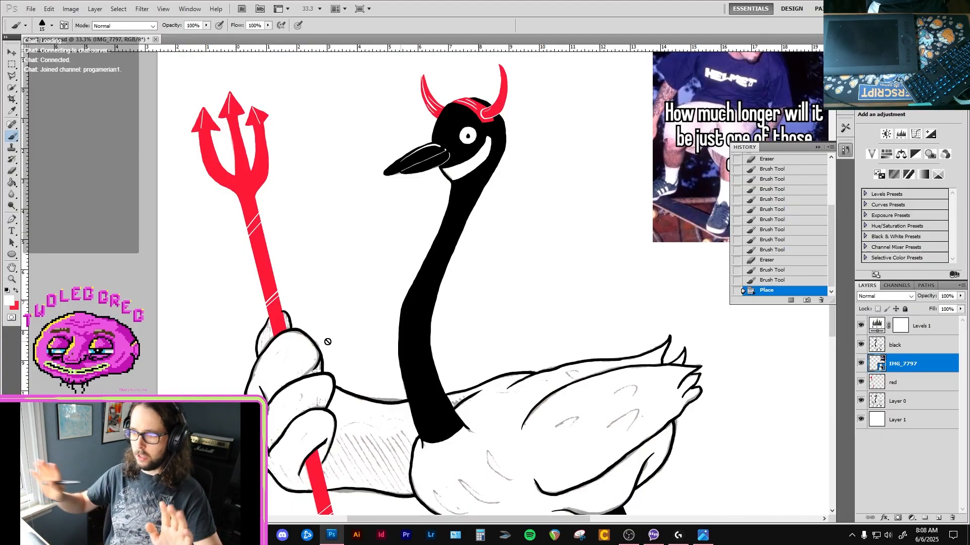
left_click_drag(267, 308, 269, 268)
left_click_drag(415, 298, 299, 314)
left_click_drag(383, 249, 314, 360)
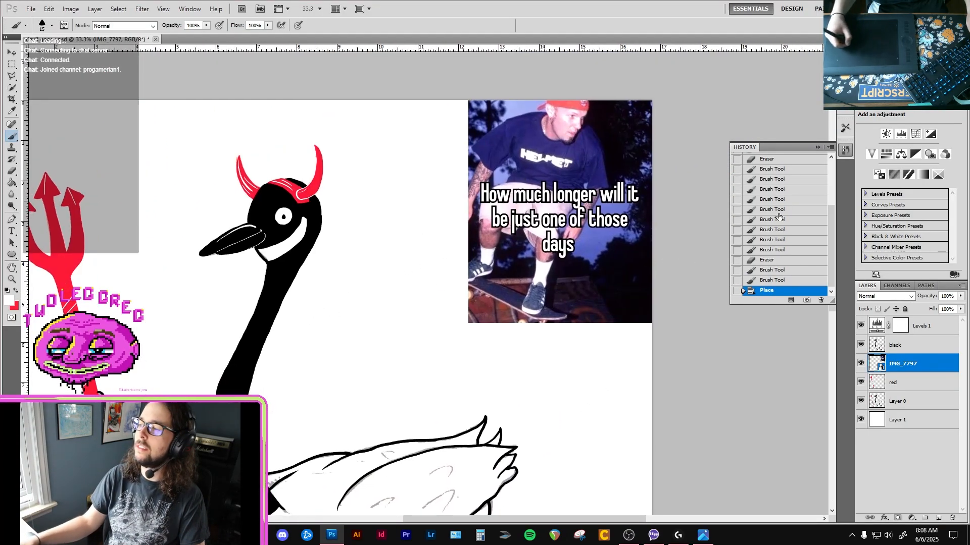
left_click(818, 148)
left_click_drag(374, 300, 436, 250)
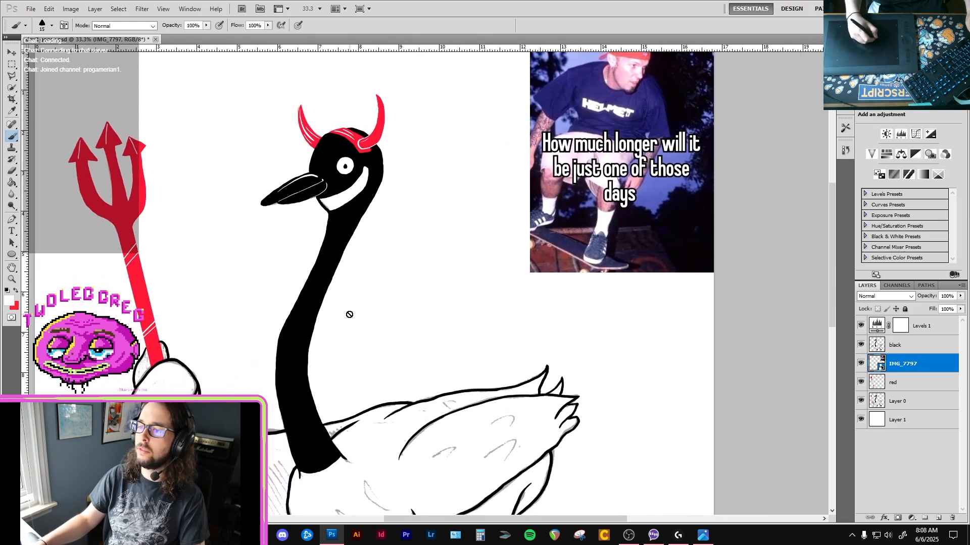
left_click(378, 303)
key("Escape")
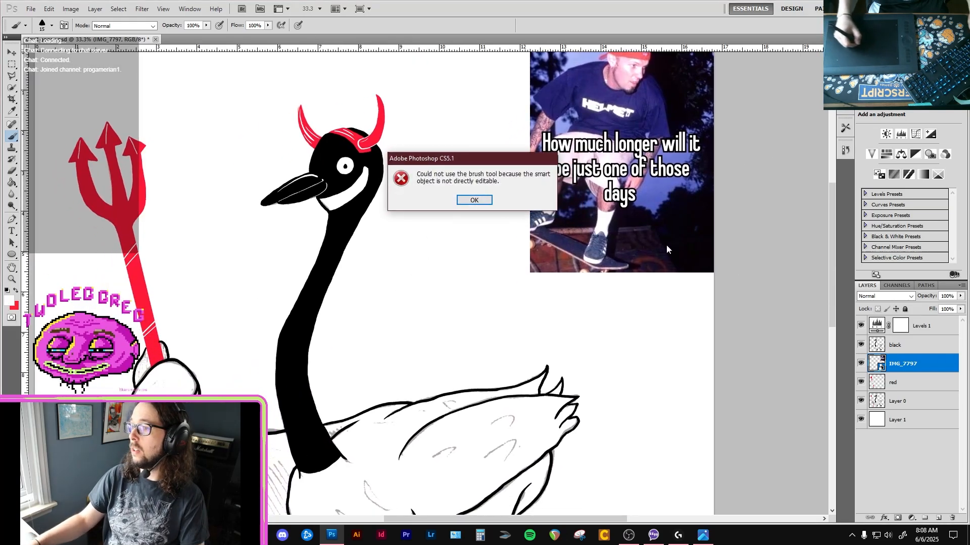
key("Return")
Move the IMG_7797 layer above Levels 1 to the top of the layer stack and lock it.
left_click(938, 351)
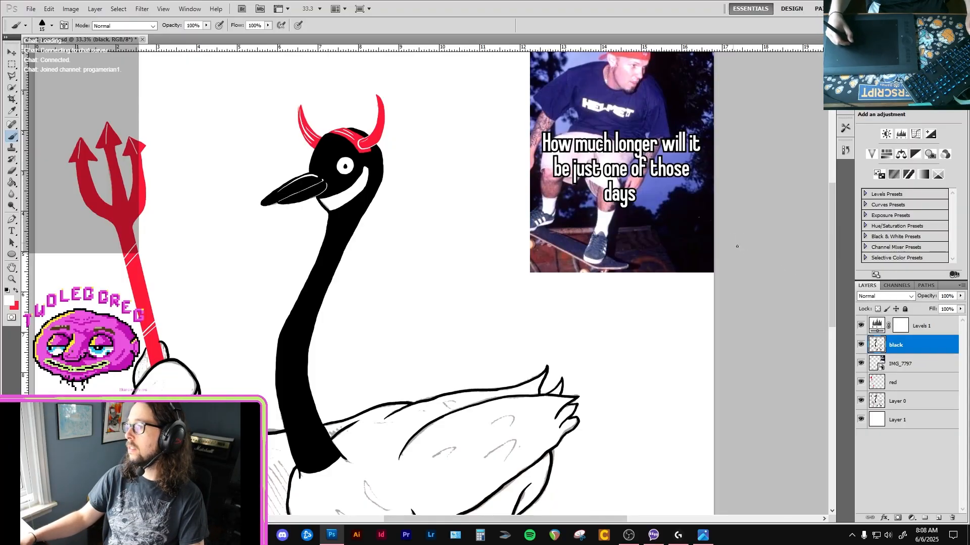
key("v")
left_click(921, 369)
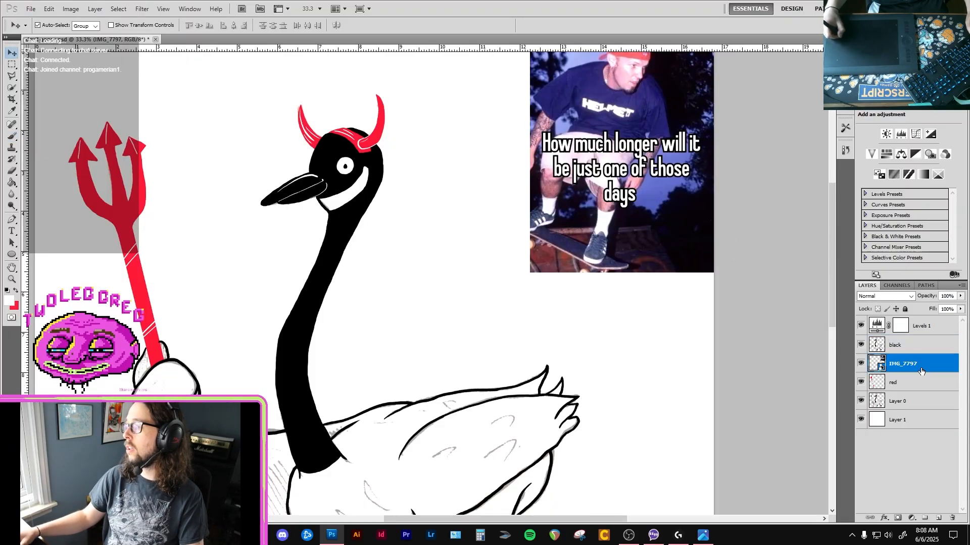
left_click_drag(932, 367, 929, 318)
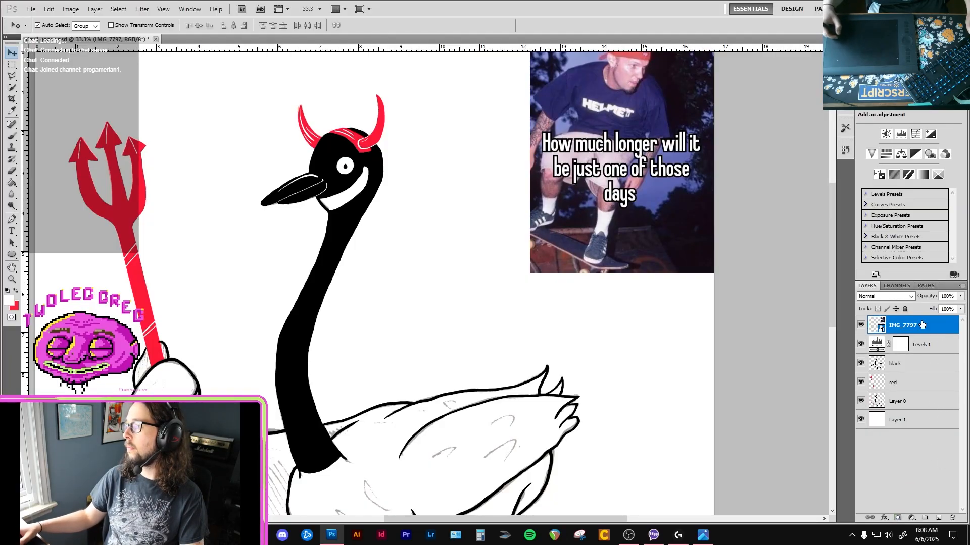
left_click(905, 309)
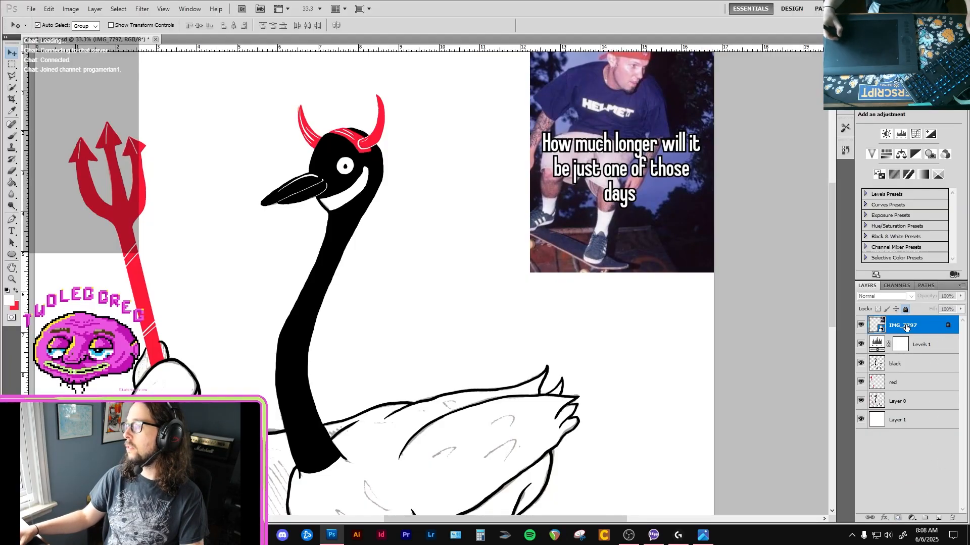
Make the red layer active with the Brush tool for work on the trident's lower shaft.
left_click(926, 368)
key("b")
left_click(251, 334, "ctrl")
left_click_drag(246, 319, 355, 251)
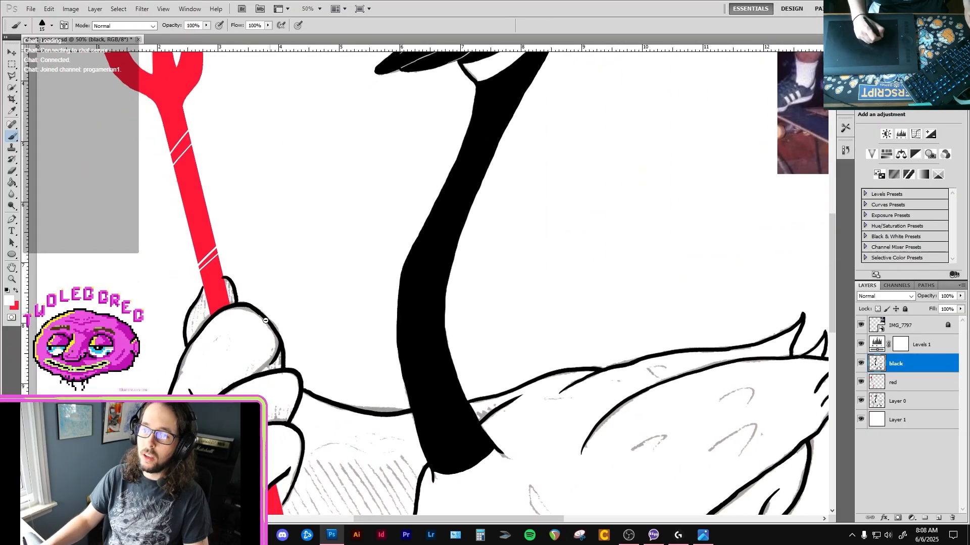
left_click(262, 311, "alt")
left_click_drag(262, 332, 258, 241)
left_click_drag(263, 387, 257, 319)
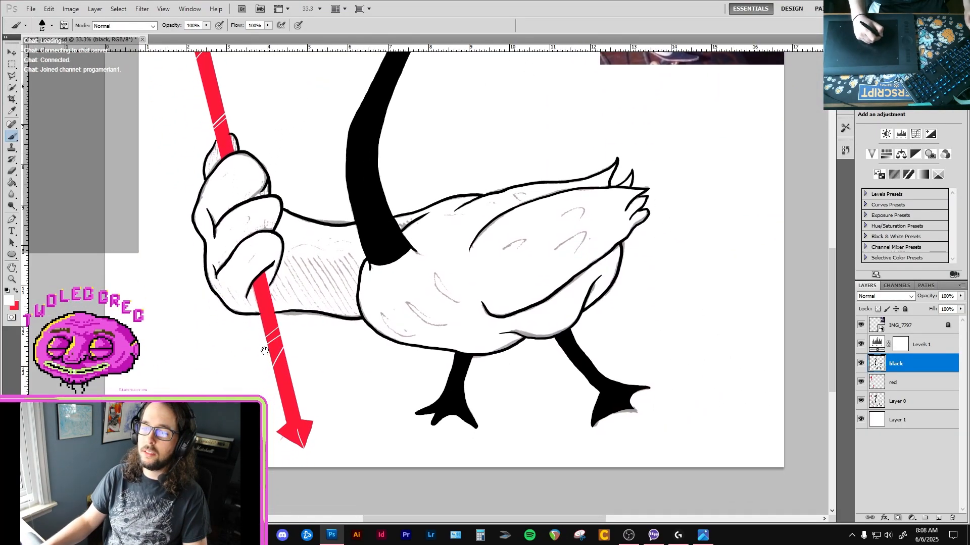
left_click(266, 359, "ctrl")
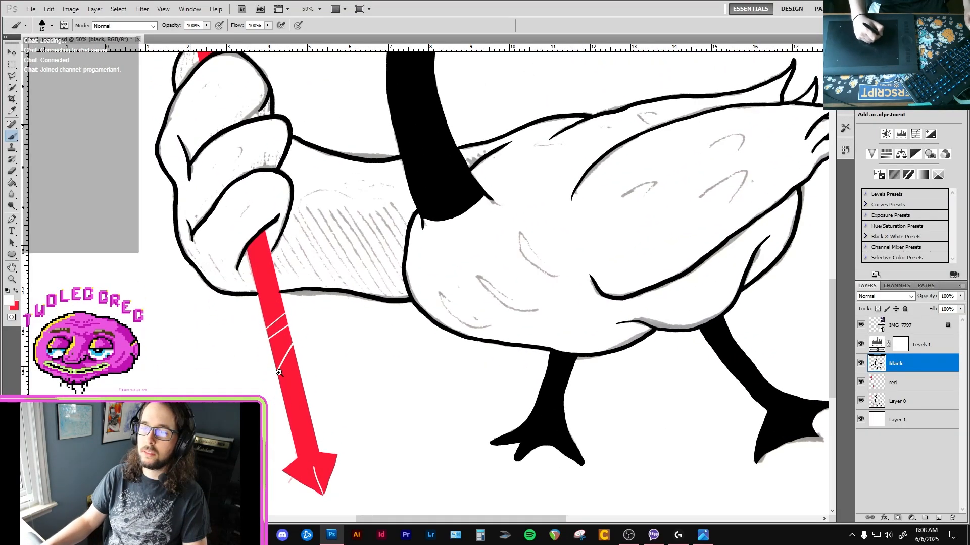
left_click_drag(278, 373, 280, 368)
left_click(899, 382)
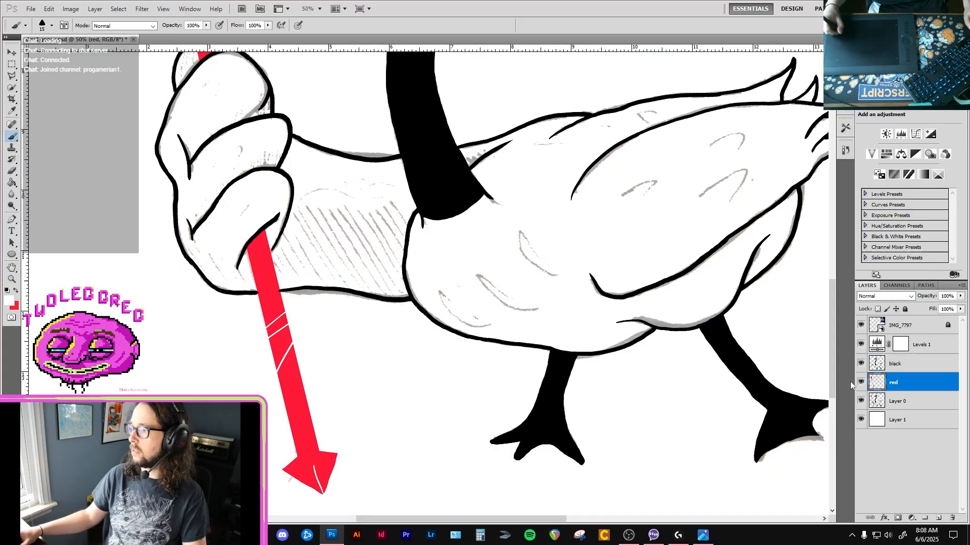
left_click(310, 402, "ctrl")
key("super+a")
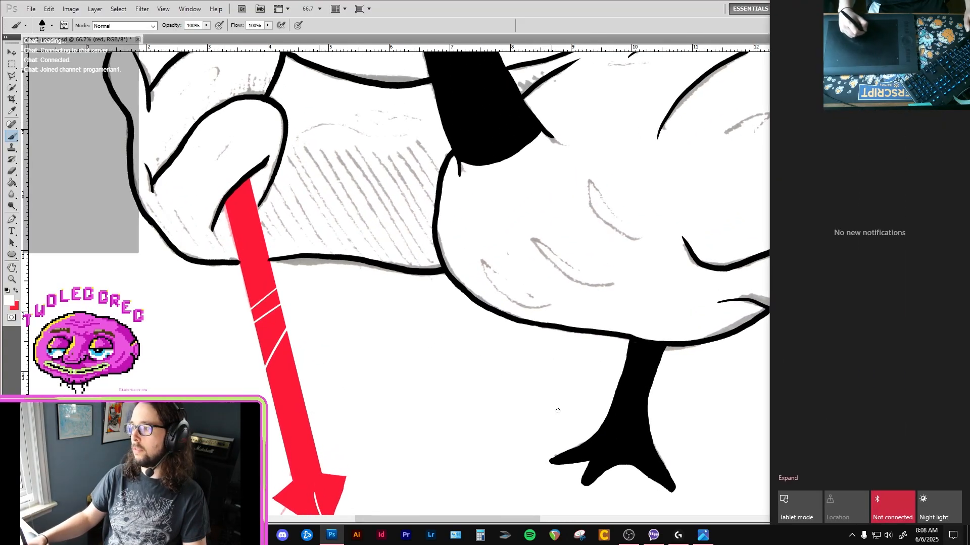
key("v")
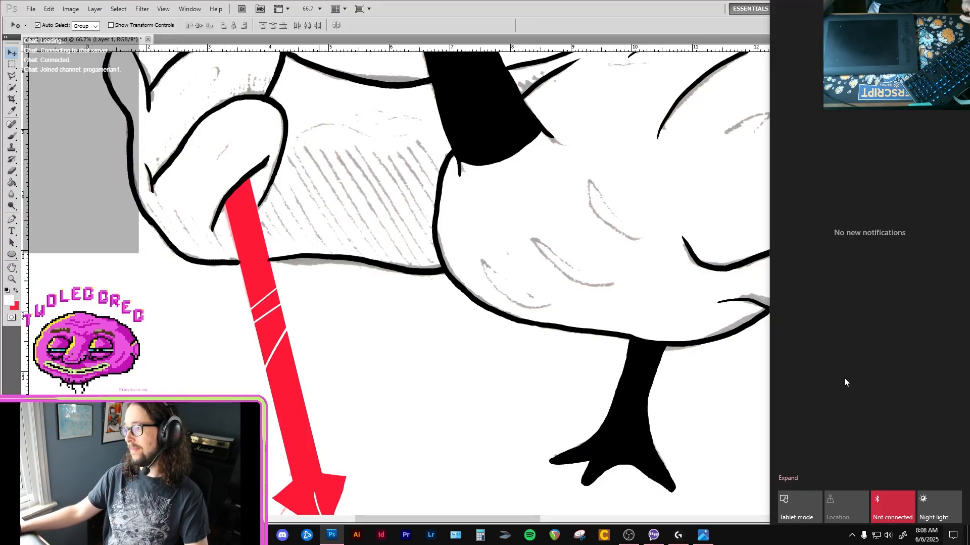
left_click(689, 397)
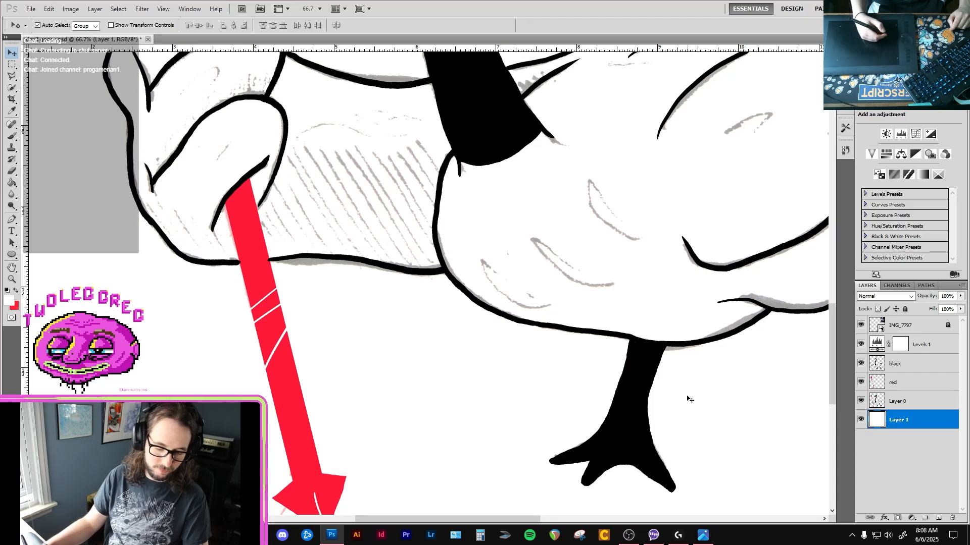
key("b")
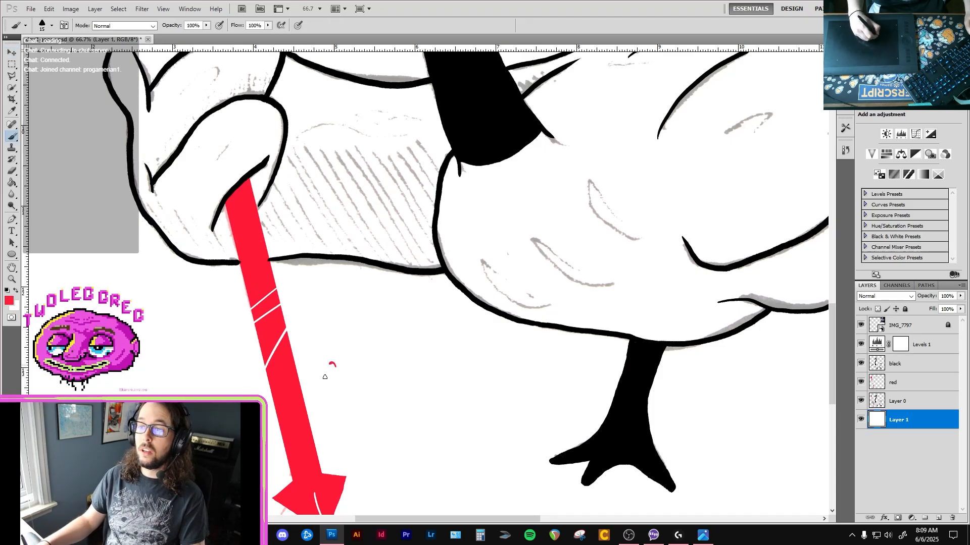
left_click_drag(317, 406, 294, 330)
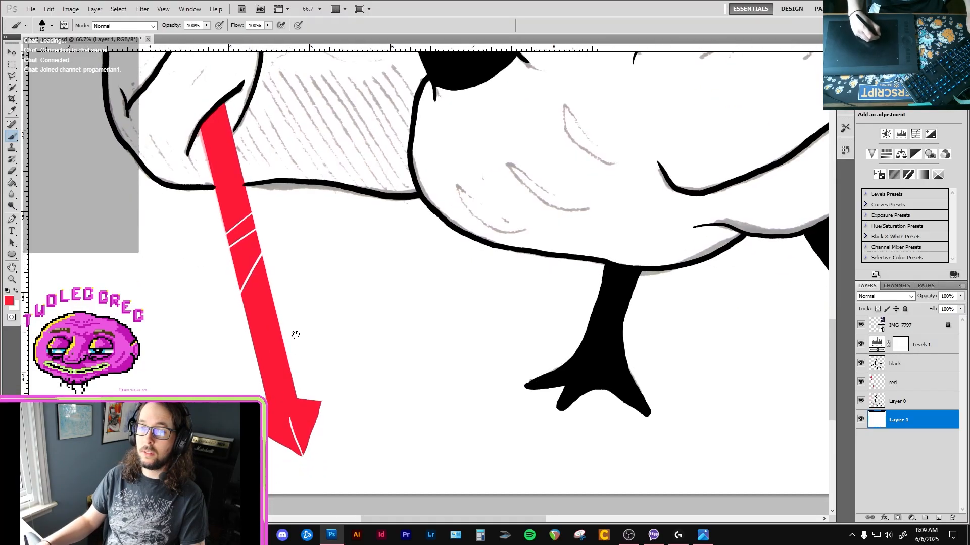
left_click(292, 396, "ctrl")
right_click(301, 424)
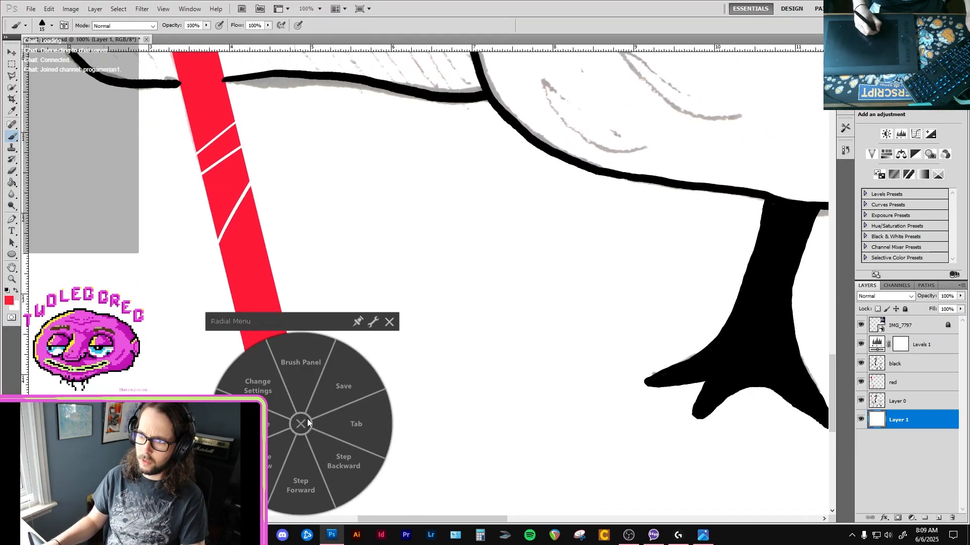
left_click(303, 423)
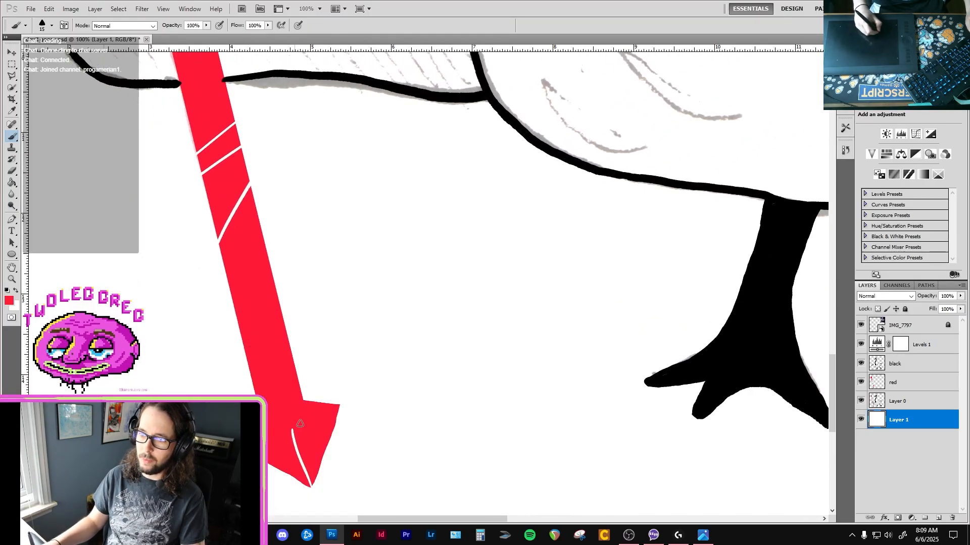
Hide Layer 0 and the red layer to isolate the stray red stroke on white Layer 1.
left_click(922, 399)
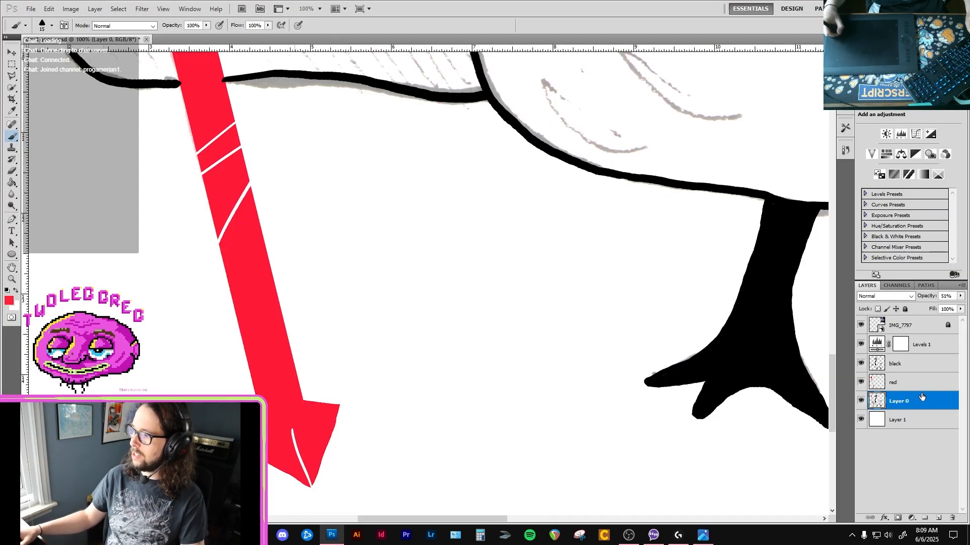
left_click(926, 383)
key("e")
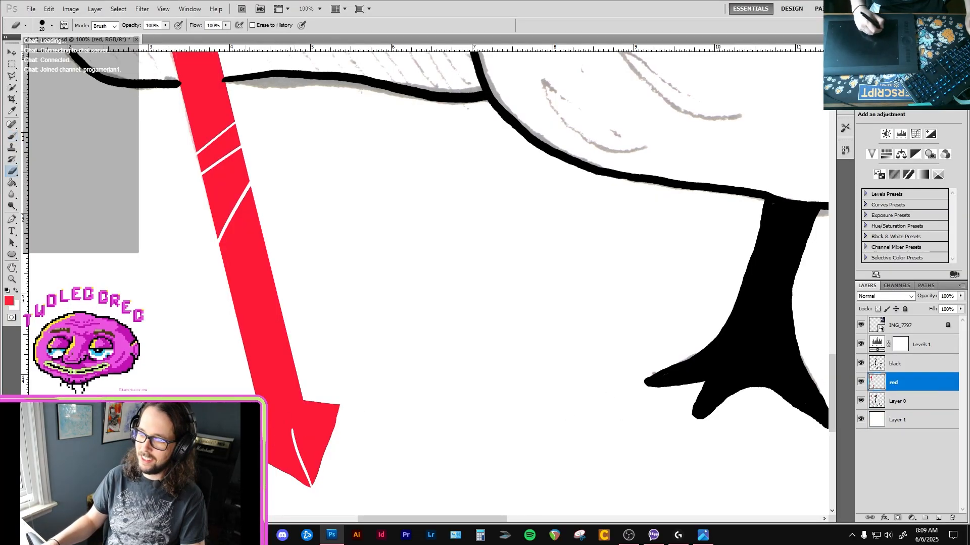
left_click(861, 402)
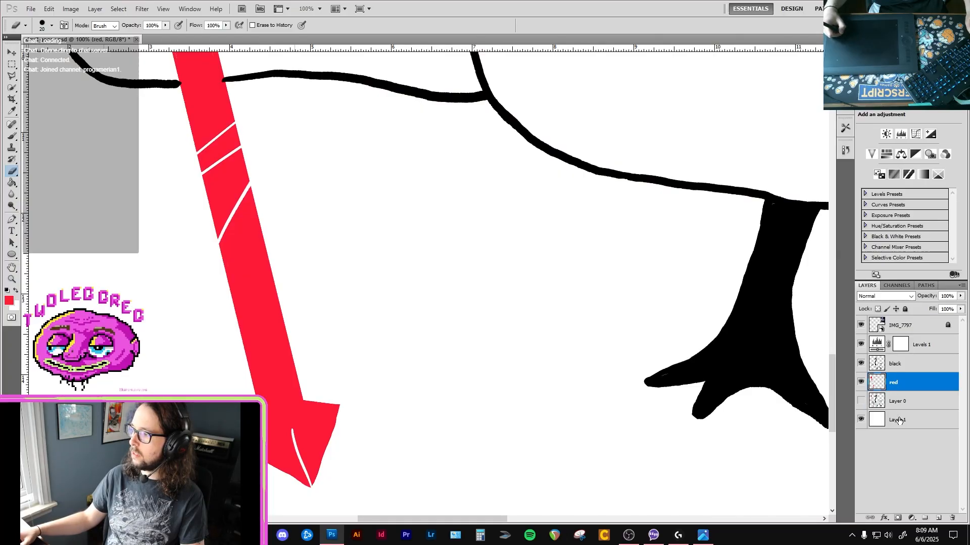
left_click(861, 382)
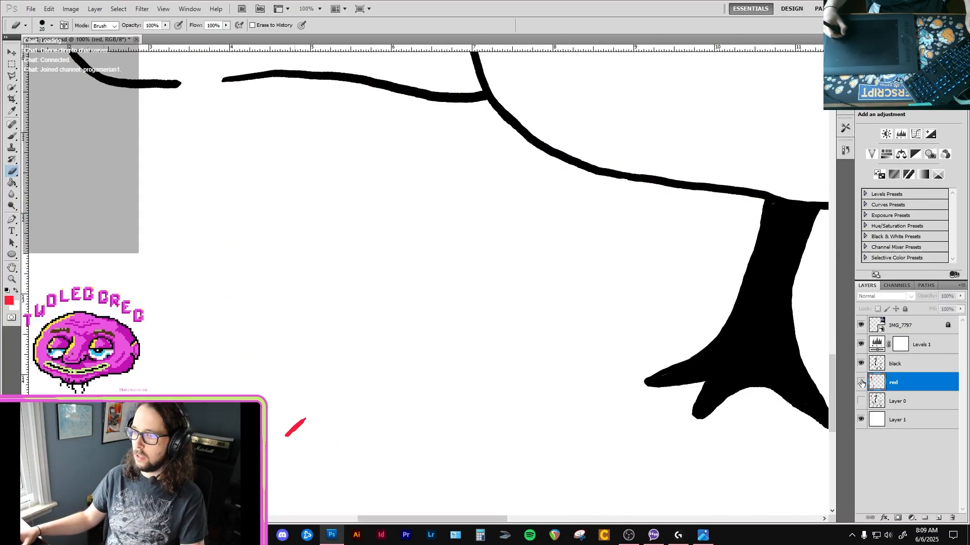
left_click(864, 420)
left_click(862, 420)
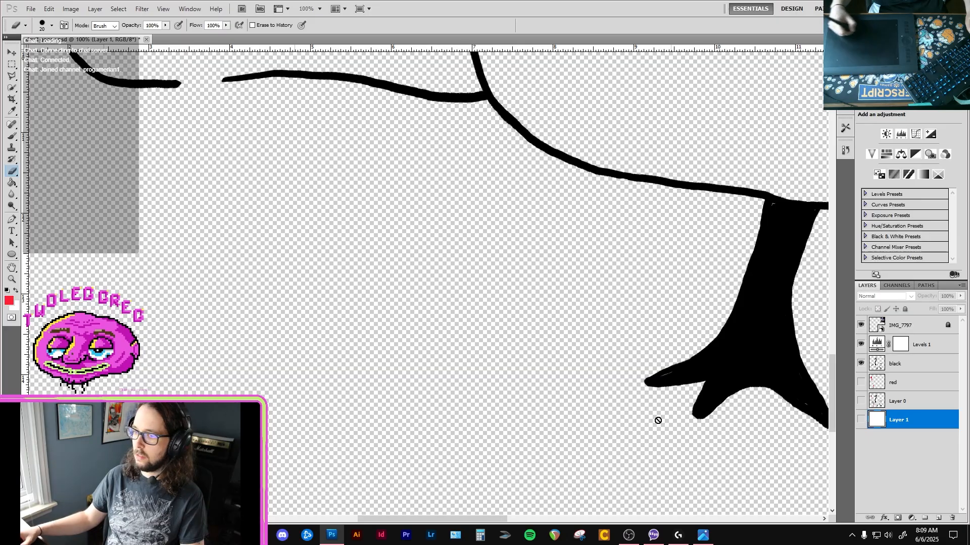
left_click(862, 421)
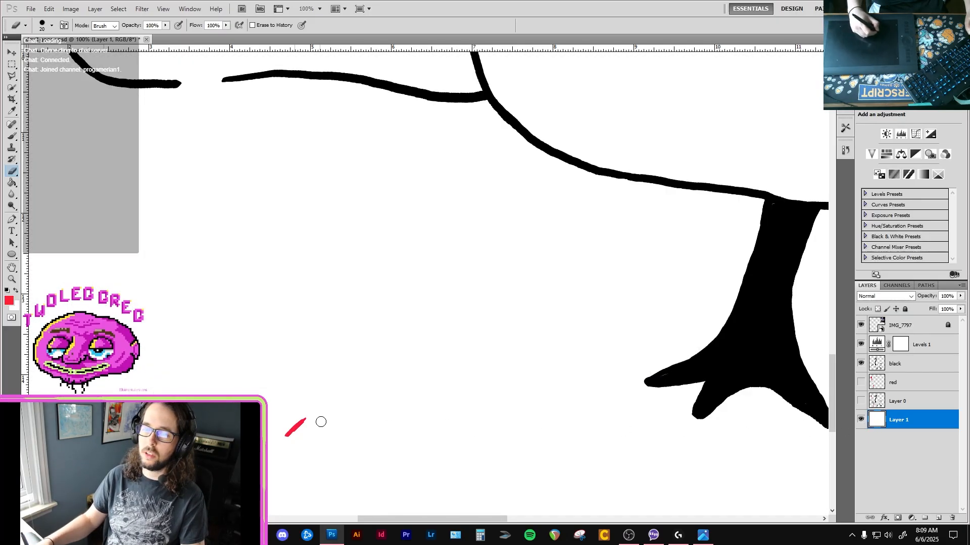
Brush white over the stray red stroke on Layer 1, then show the red layer and make it active.
key("b")
key("x")
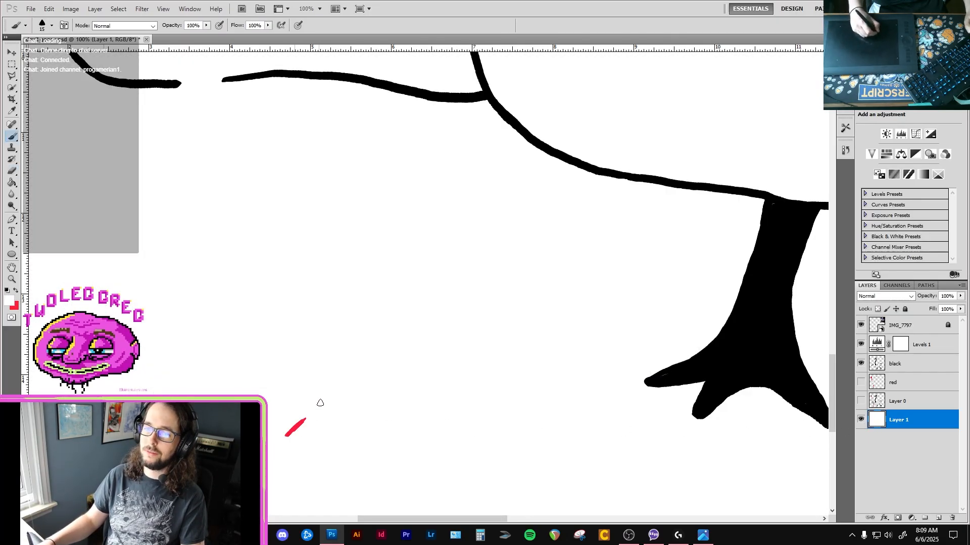
left_click(877, 382)
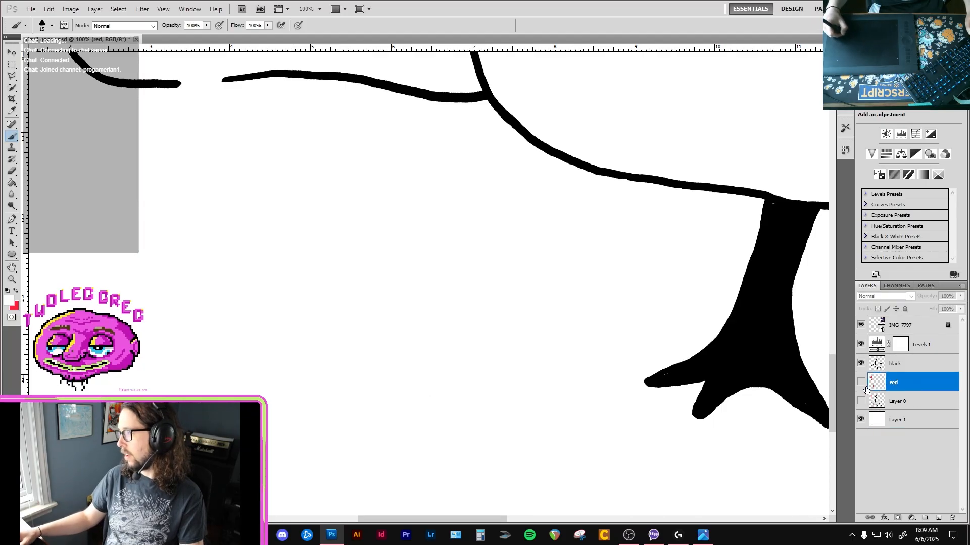
left_click(861, 383)
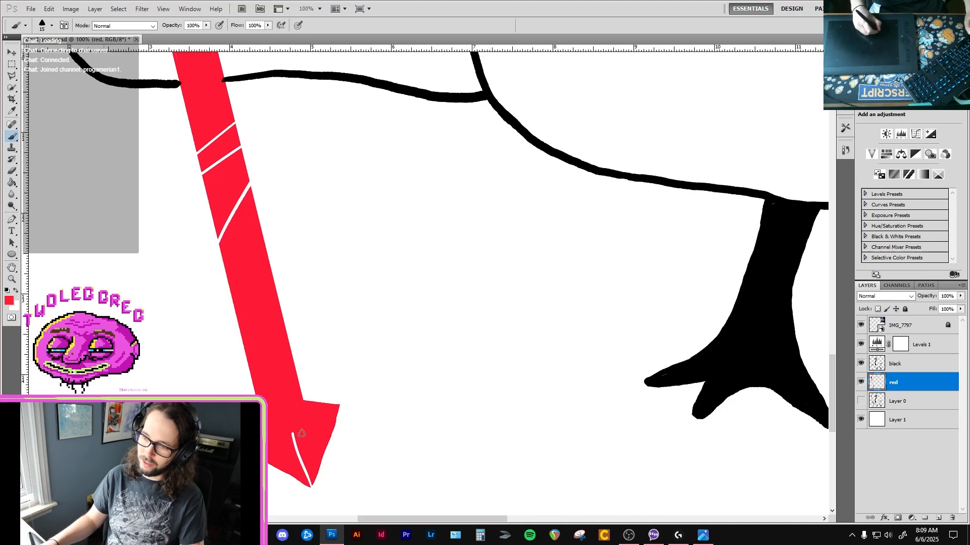
Paint red over the white highlight on the trident's left arrowhead.
left_click(309, 426, "alt")
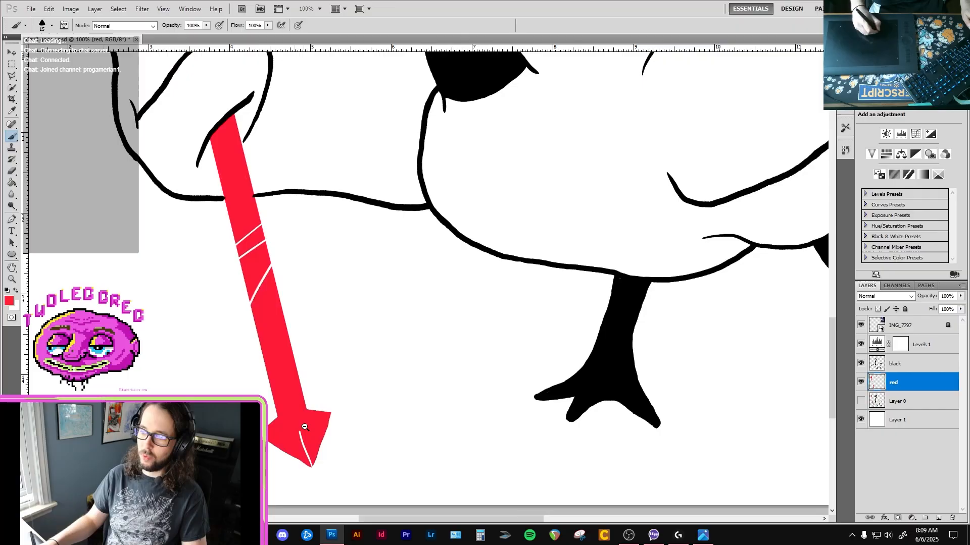
left_click(313, 436, "alt")
left_click(318, 462, "alt")
left_click_drag(209, 105, 268, 244)
left_click_drag(253, 162, 298, 267)
left_click(272, 213, "ctrl")
left_click(272, 212, "ctrl")
left_click(269, 212, "ctrl")
left_click(269, 214, "ctrl")
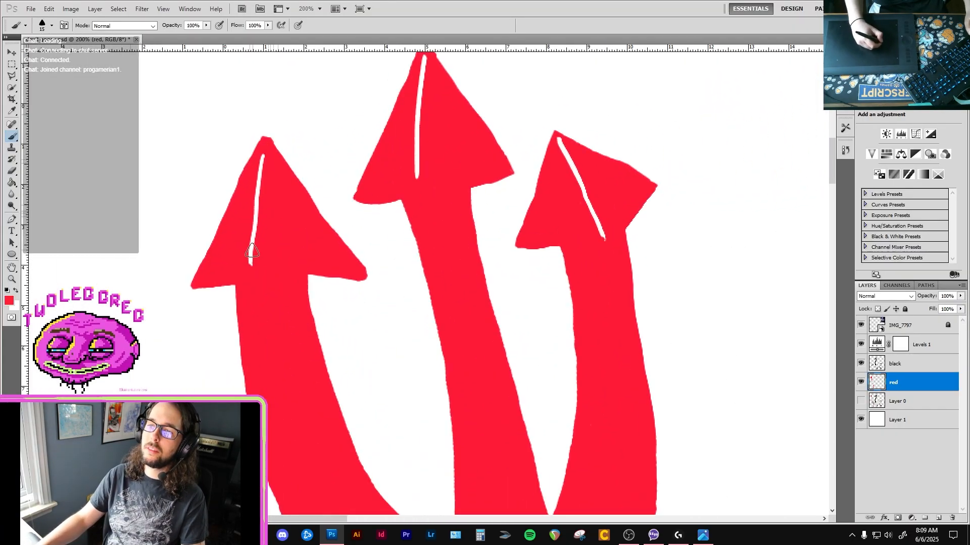
left_click_drag(253, 235, 265, 151)
Reshape the underside of the left arrowhead's barbs with red brush strokes and trim the barb tips with the Eraser.
key("e")
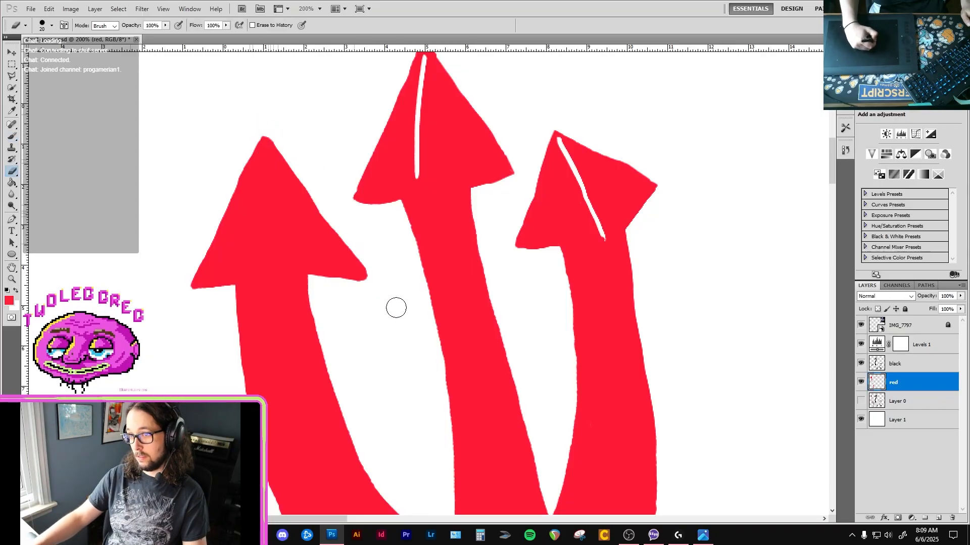
key("b")
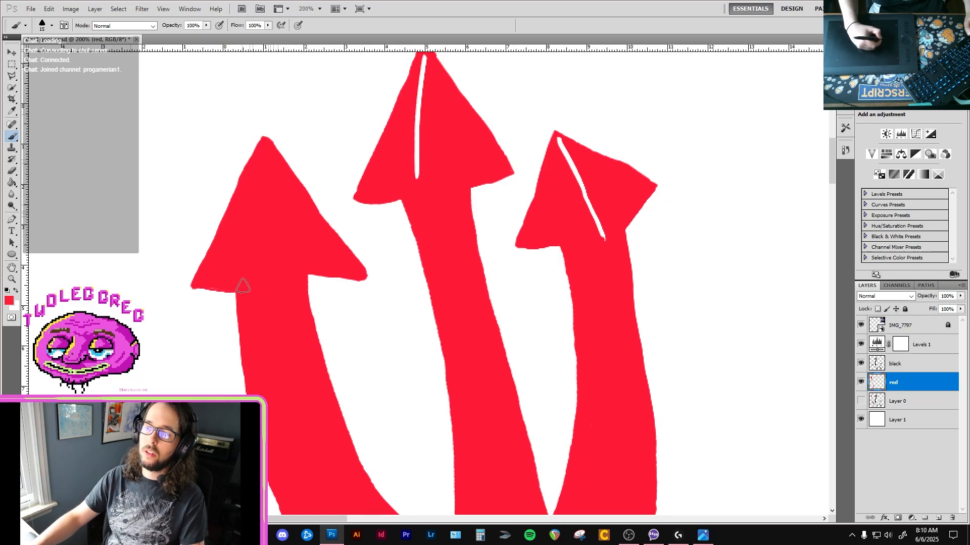
mouse_move(307, 287)
left_mouse_down()
mouse_move(368, 276)
mouse_move(312, 283)
mouse_move(309, 275)
left_mouse_up()
key("e")
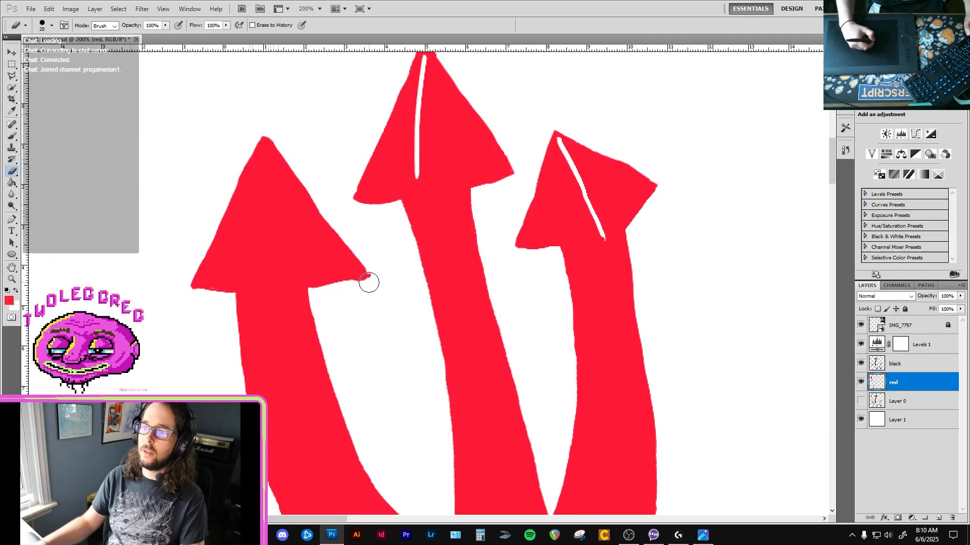
left_click_drag(378, 261, 375, 284)
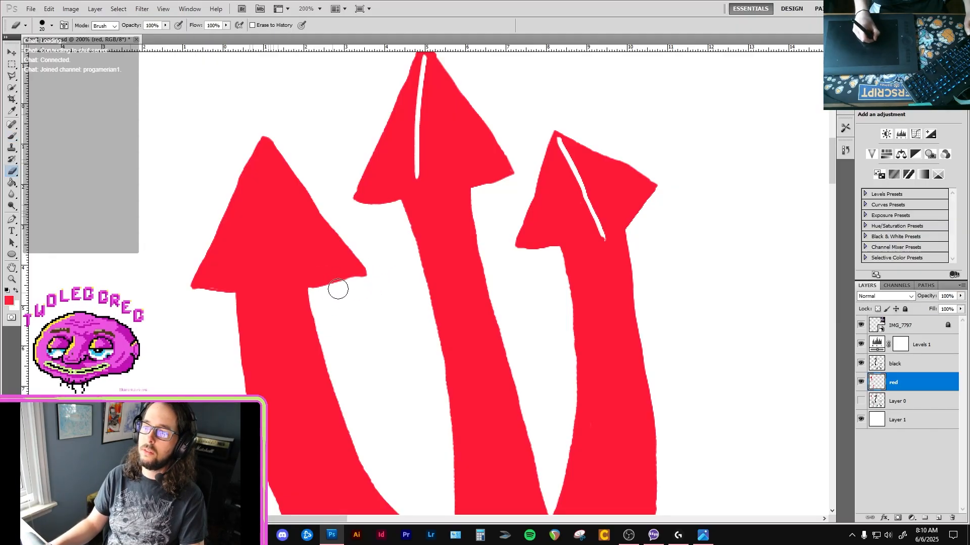
key("b")
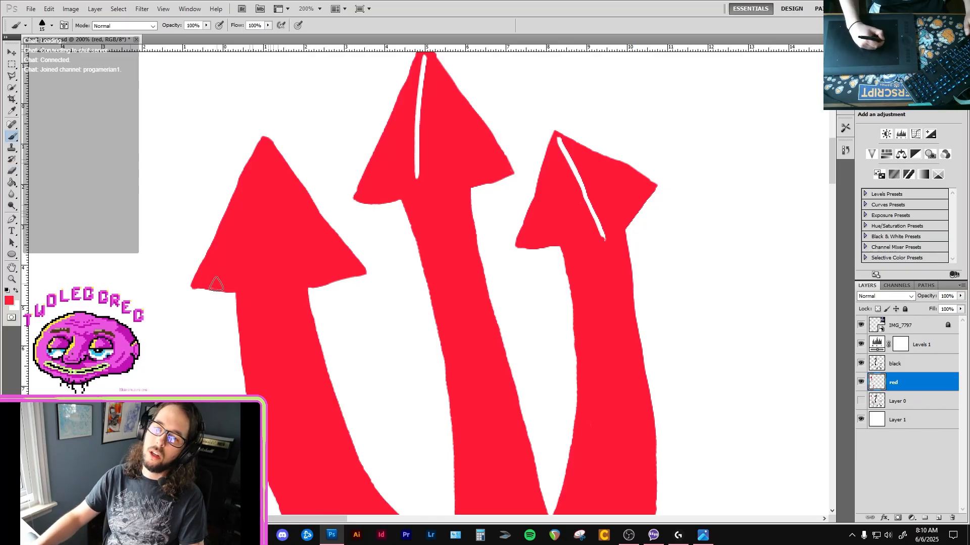
key("e")
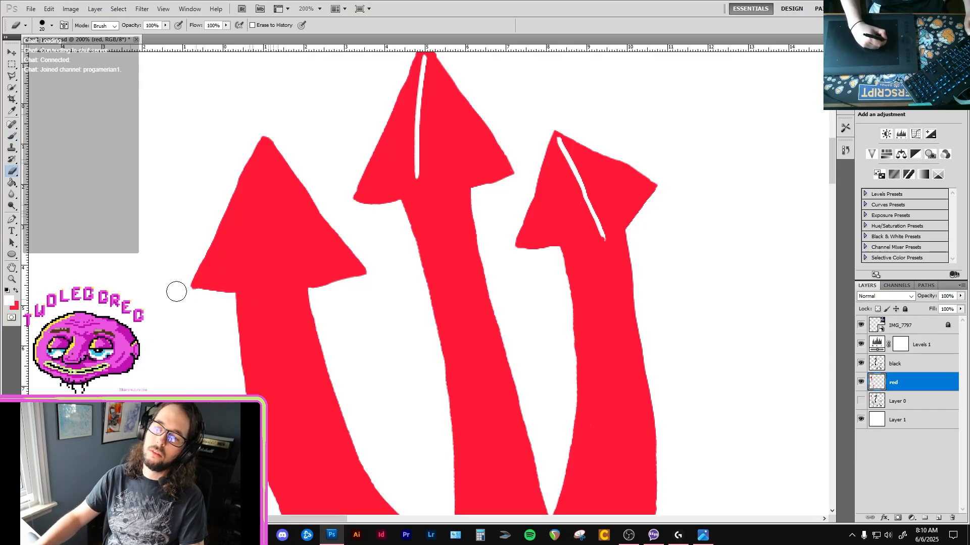
key("b")
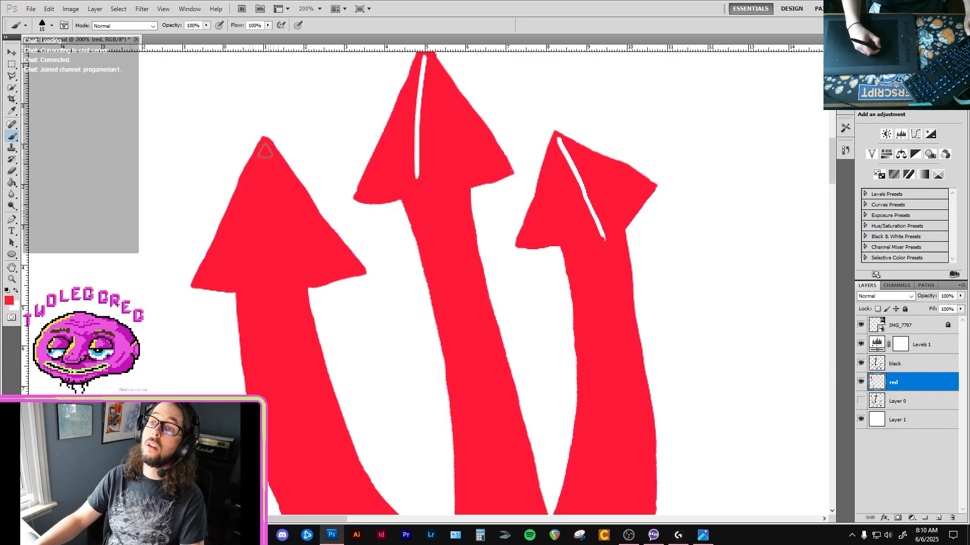
Brush a new white highlight from the left arrowhead's tip down to the start of its prong.
key("x")
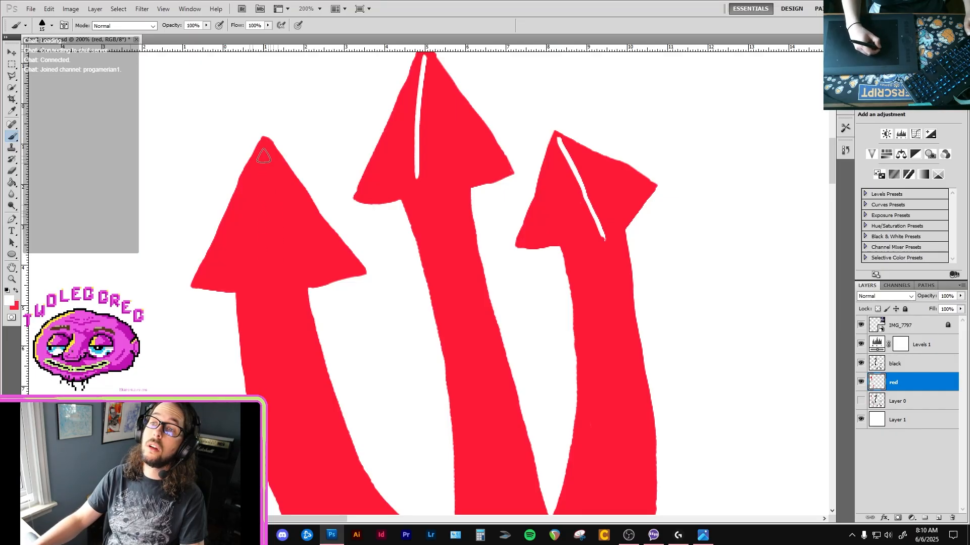
left_click_drag(265, 147, 273, 297)
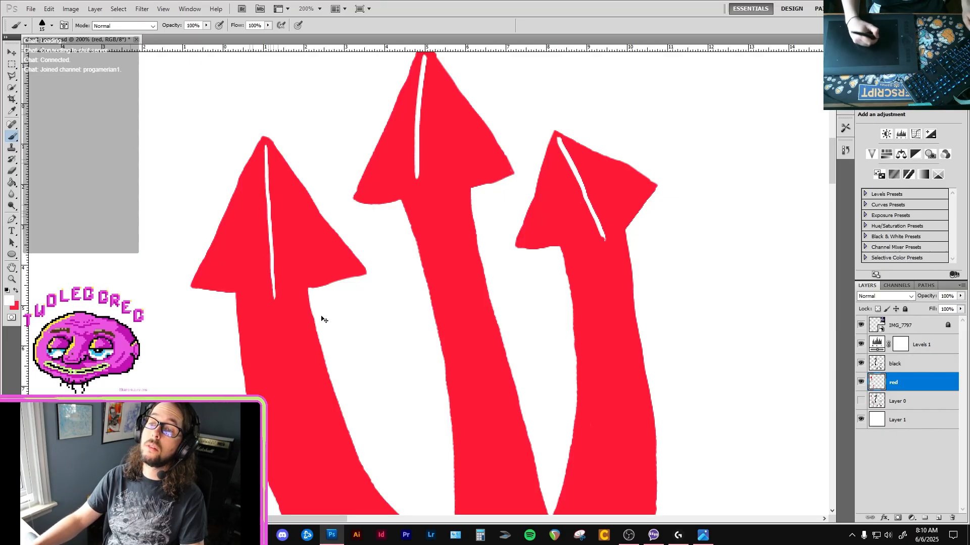
left_click(333, 331, "ctrl+alt")
left_click(333, 330, "ctrl+alt")
left_click(333, 331, "ctrl+alt")
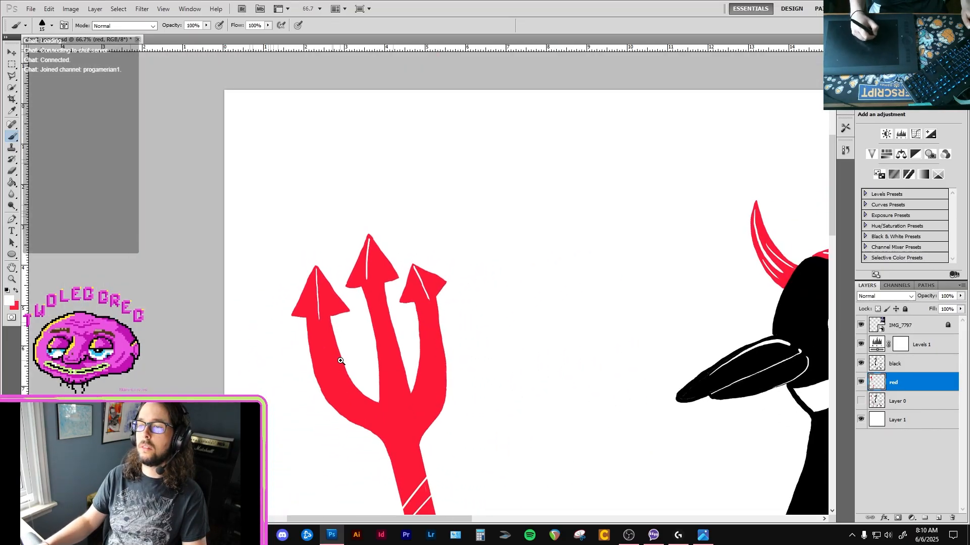
Refine the lower edge of the left arrowhead's outer barb with red where it meets the prong.
left_click(327, 320, "ctrl")
left_click(326, 320, "ctrl")
left_click(326, 320, "ctrl")
left_click(326, 320, "ctrl")
key("x")
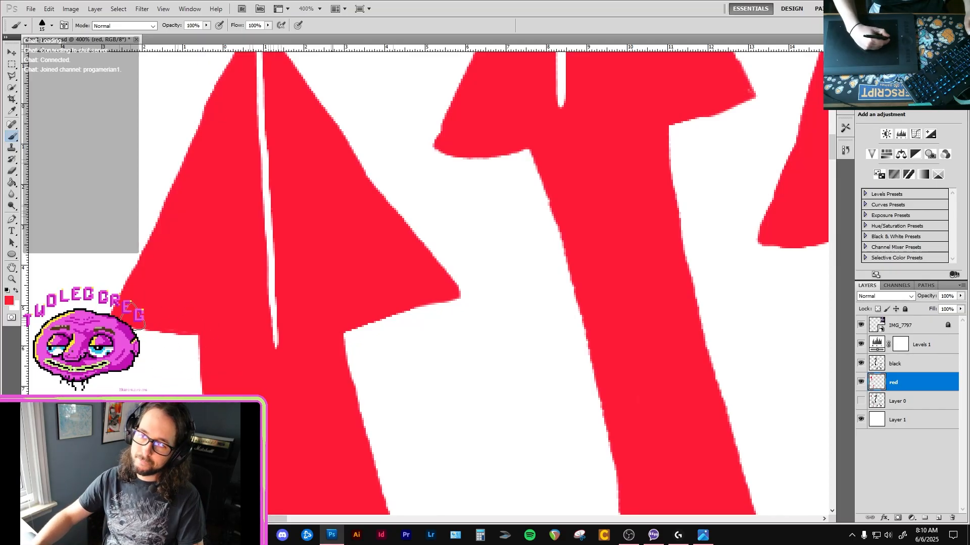
left_click_drag(150, 324, 208, 343)
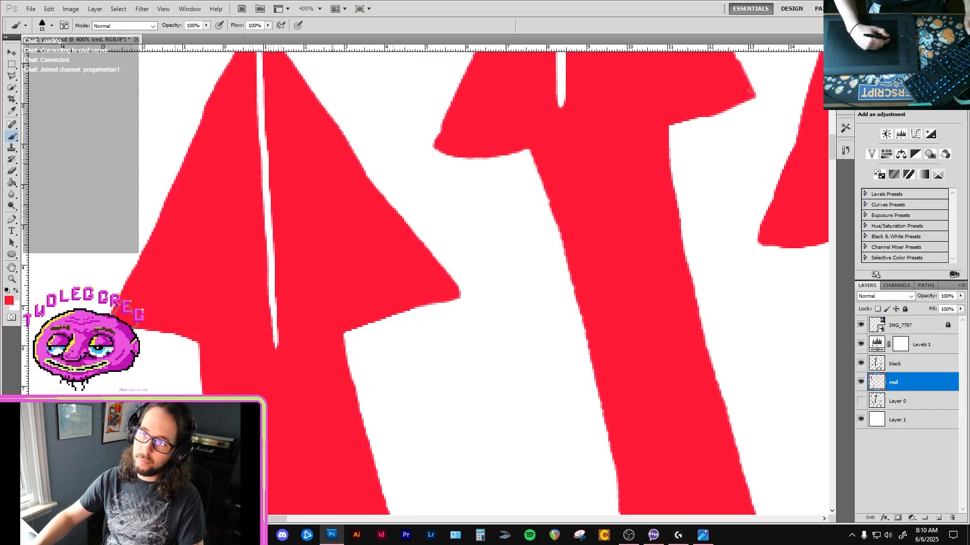
scroll(225, 342, "down", 5)
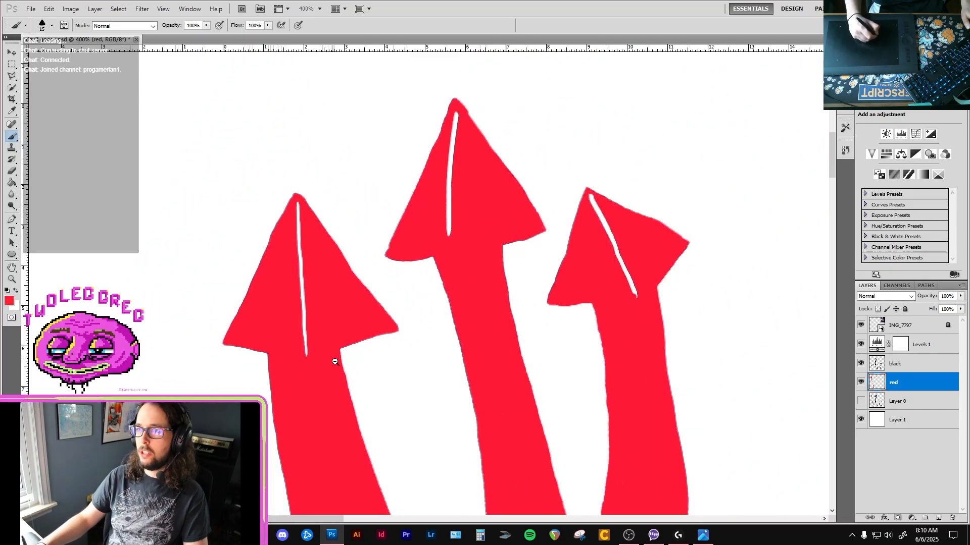
left_click_drag(360, 392, 190, 165)
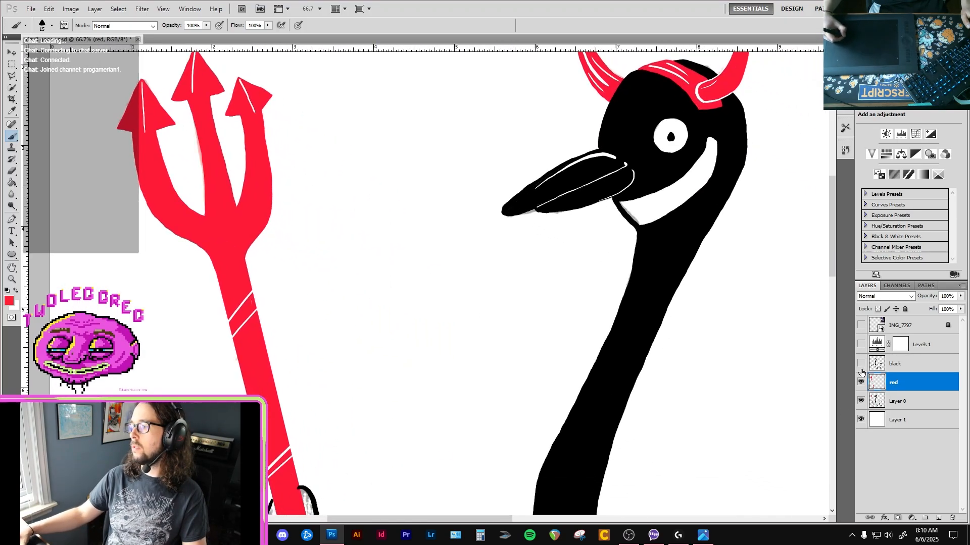
Hide the IMG_7797, Levels 1, black and red layers to show only the Layer 0 sketch over white.
left_click(861, 382)
scroll(616, 357, "down", 2)
left_click_drag(621, 407, 557, 302)
left_click(611, 323)
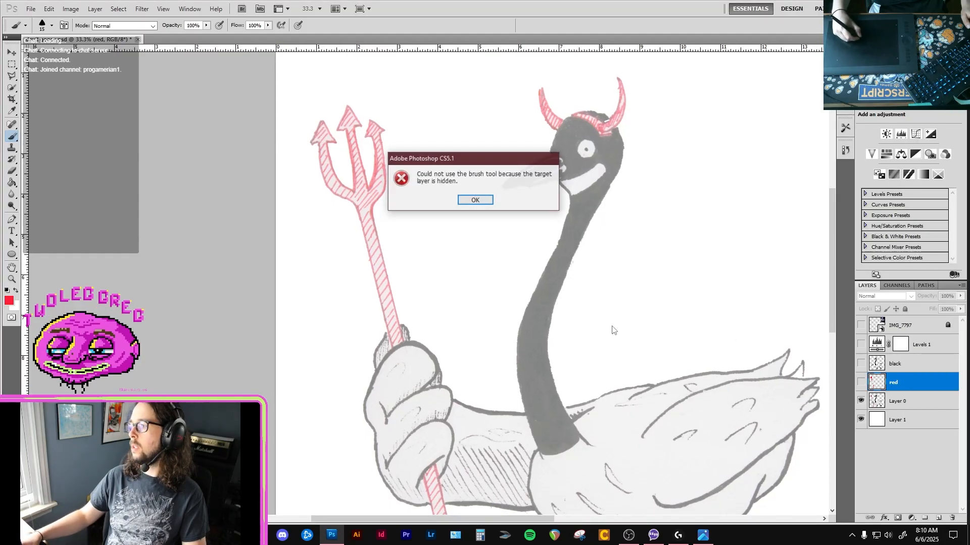
left_click(479, 201)
left_click_drag(629, 309, 526, 258)
right_click(521, 254)
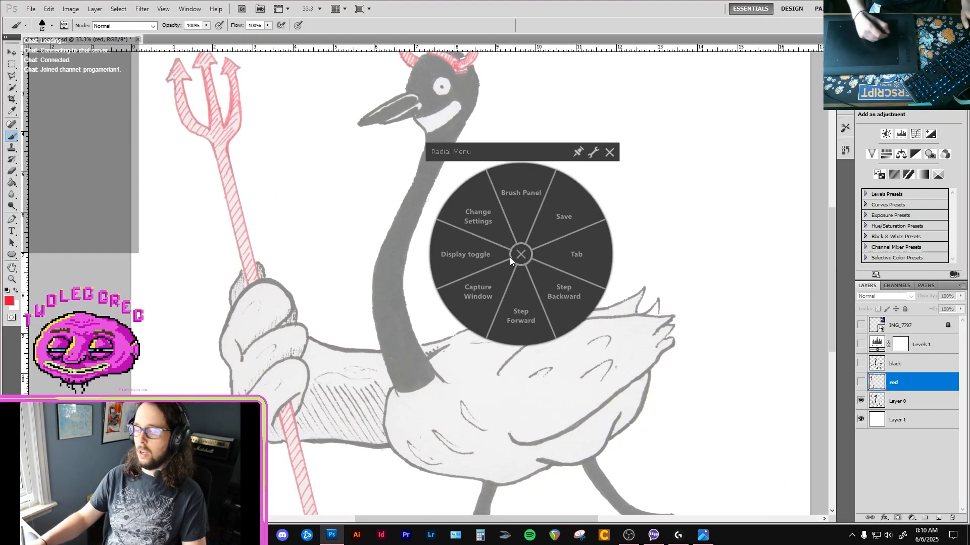
left_click(521, 254)
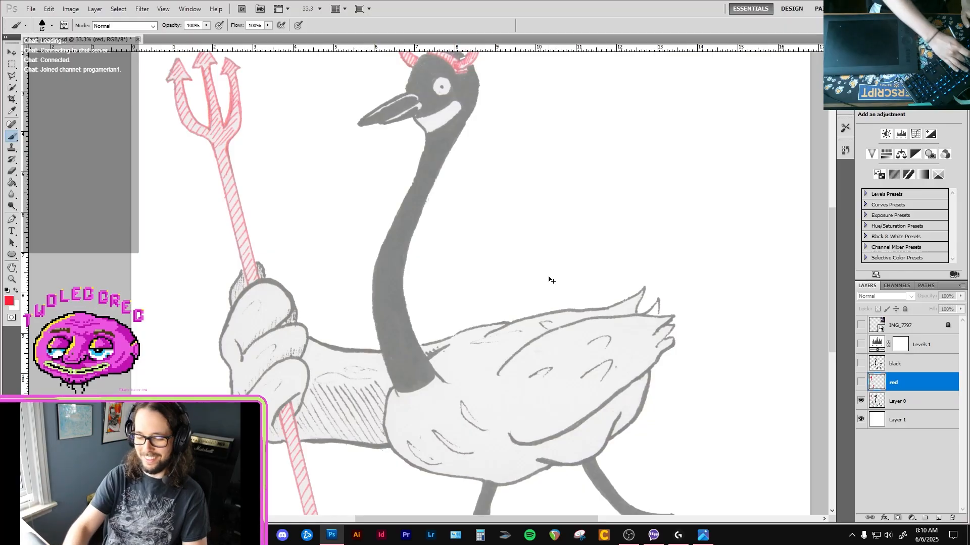
Raise Layer 0's opacity to 100% and inspect the original goose head and horns up close.
key("ctrl+0")
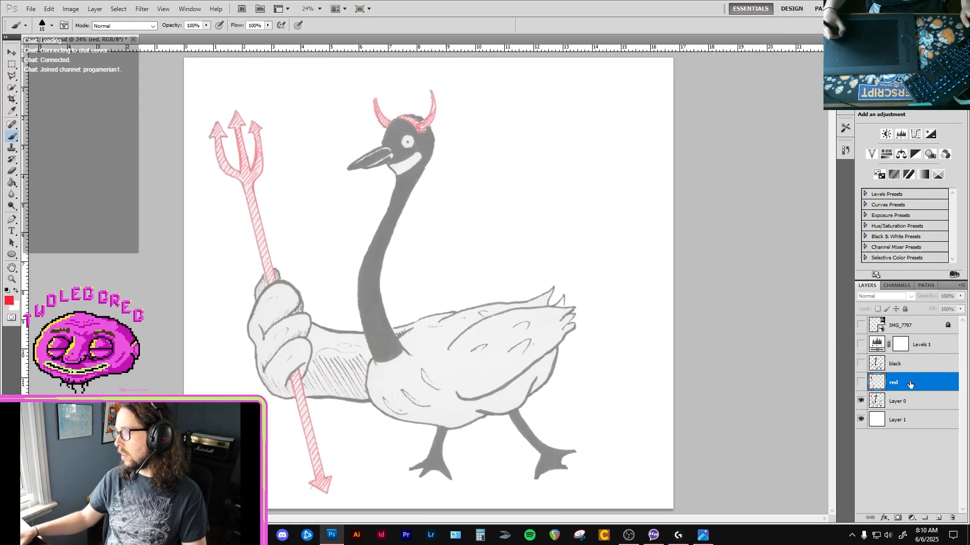
left_click(899, 401)
mouse_move(960, 297)
left_mouse_down()
mouse_move(949, 314)
mouse_move(960, 312)
left_mouse_up()
left_click(412, 207, "ctrl")
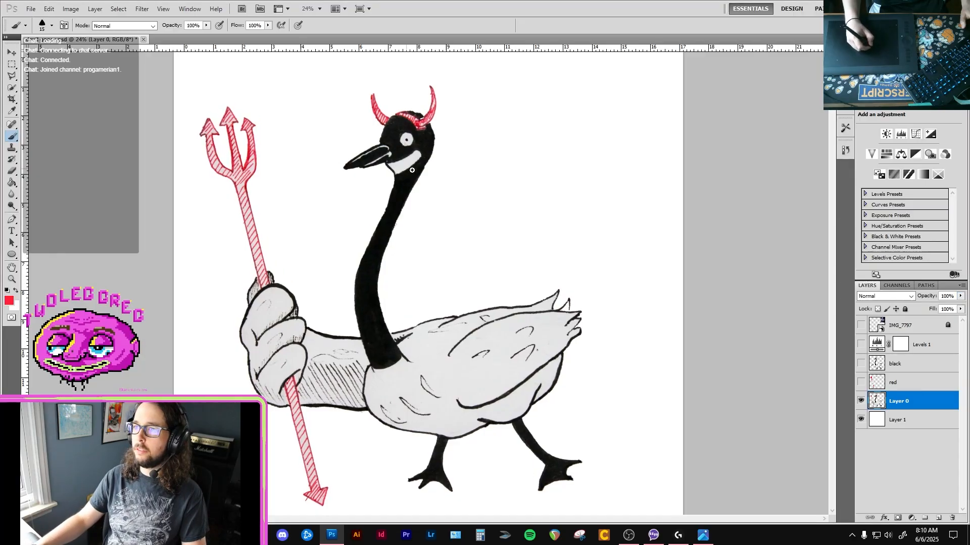
left_click(409, 193, "ctrl")
left_click(409, 184, "ctrl")
left_click_drag(399, 189, 386, 245)
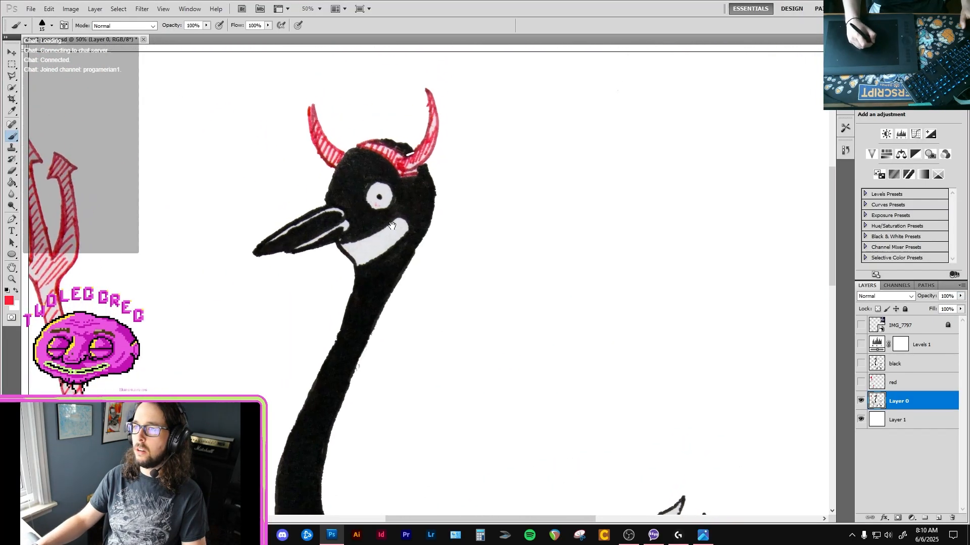
Examine the eye, beak and smile of the original goose sketch up close and at reduced zoom.
left_click(389, 217, "ctrl")
left_click(390, 209, "ctrl")
left_click(391, 207, "ctrl")
left_click_drag(391, 206, 389, 273)
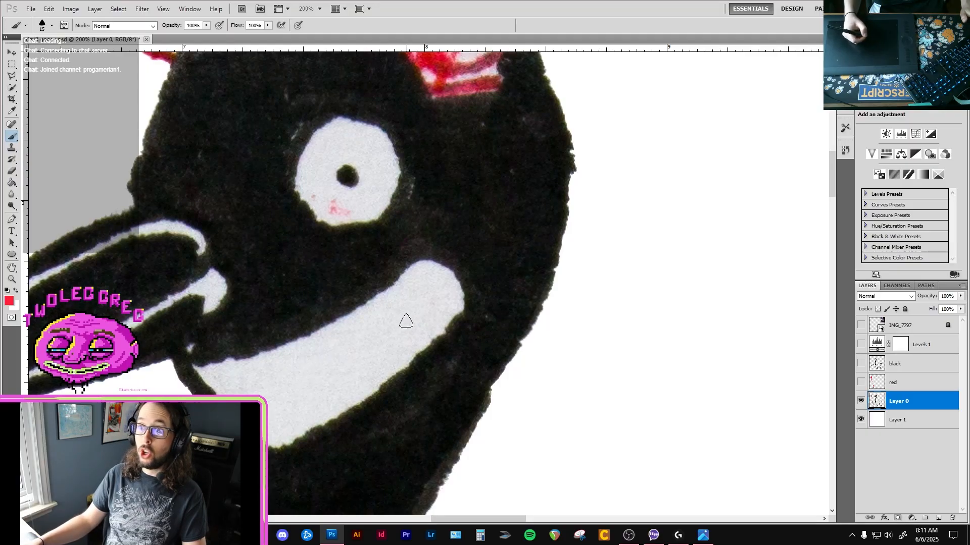
left_click(421, 305, "ctrl+alt")
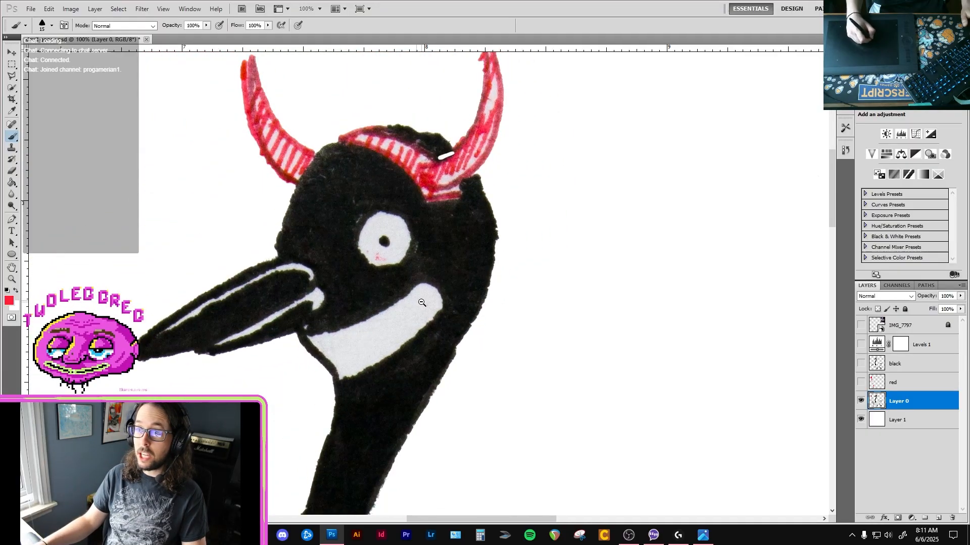
left_click(421, 303, "ctrl+alt")
left_click_drag(434, 327, 445, 298)
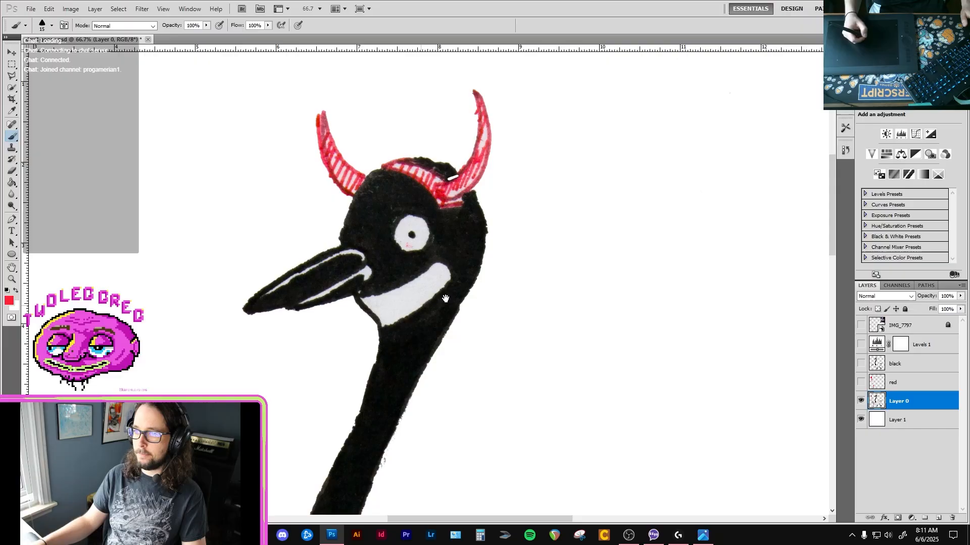
Hide Layer 0, show the red, black, Levels 1 and IMG_7797 layers again, and make the red layer active.
left_click(861, 400)
left_click(861, 382)
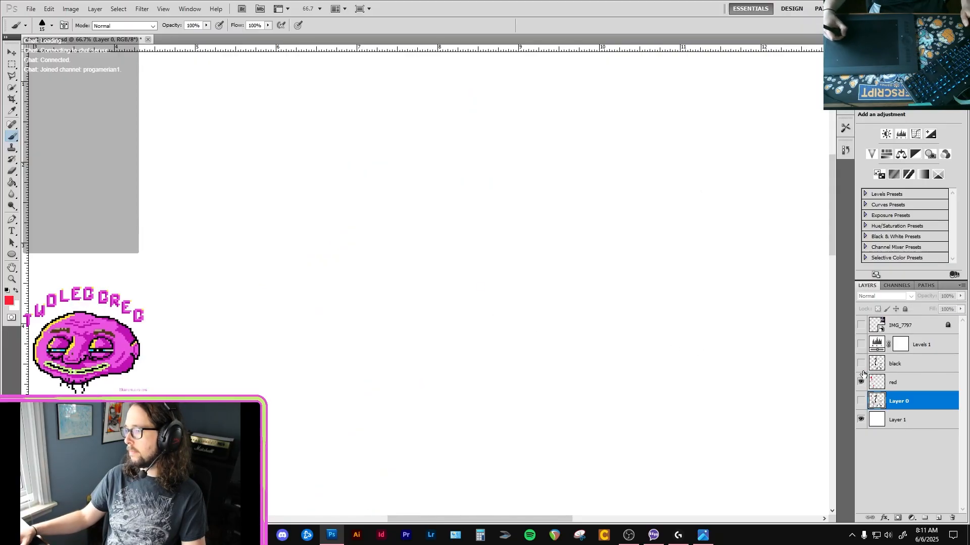
left_click_drag(327, 426, 536, 185)
mouse_move(239, 373)
left_mouse_down()
mouse_move(265, 293)
mouse_move(338, 495)
left_mouse_up()
left_click(268, 289, "ctrl")
mouse_move(236, 178)
left_mouse_down()
mouse_move(283, 324)
mouse_move(280, 317)
left_mouse_up()
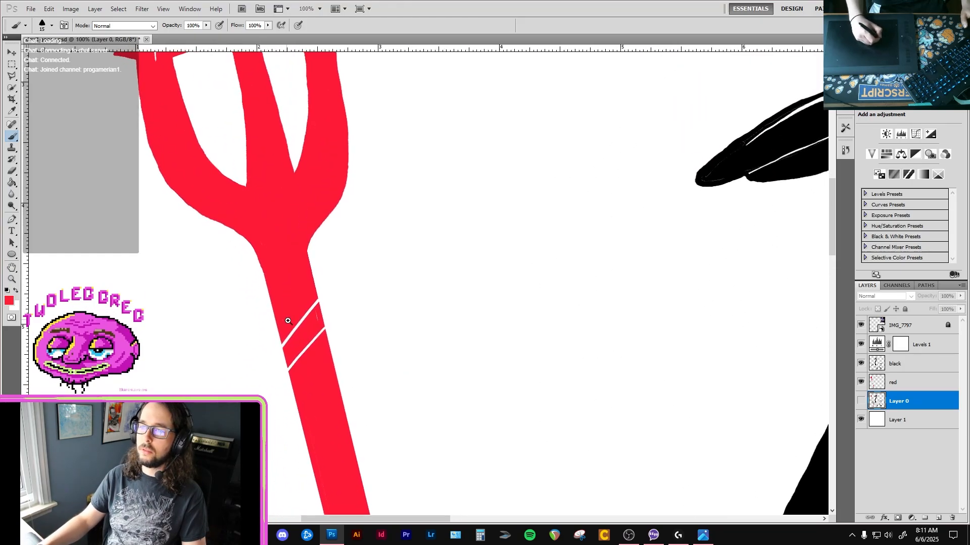
left_click(285, 319, "ctrl")
left_click(921, 387)
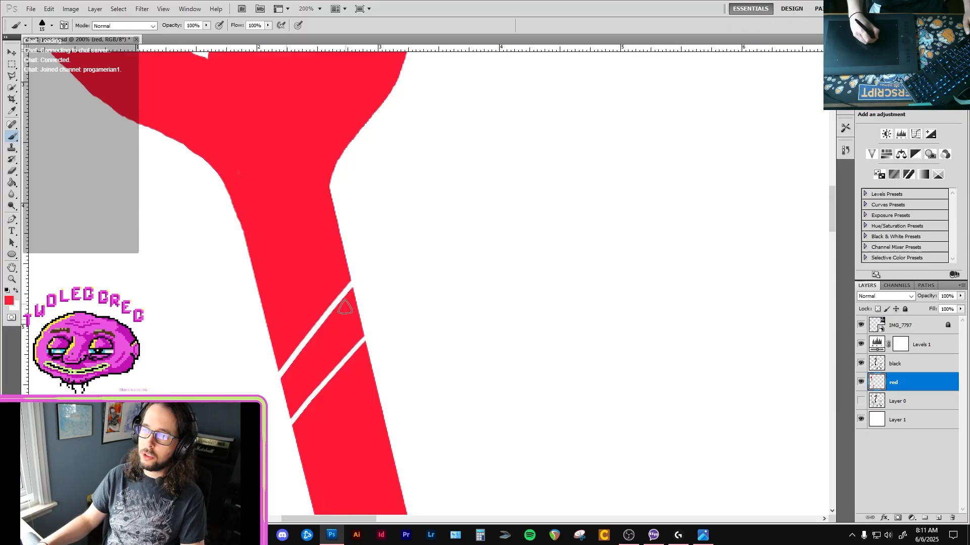
Tidy the middle arrowhead's lower edge where it meets the prong and erase around its tip to sharpen the point.
left_click(329, 316, "alt")
left_click(328, 316, "alt")
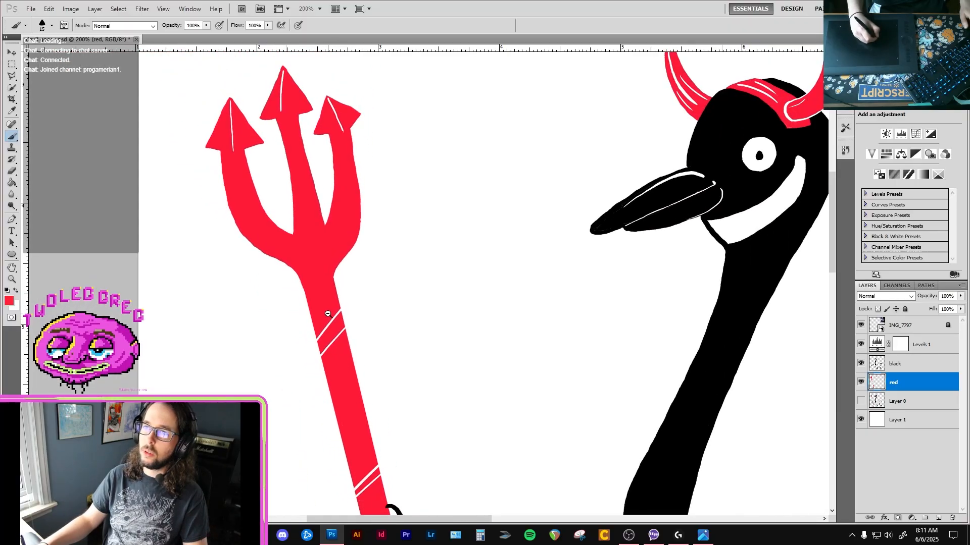
left_click(299, 222, "ctrl")
left_click_drag(287, 160, 297, 206)
left_click(296, 205, "ctrl")
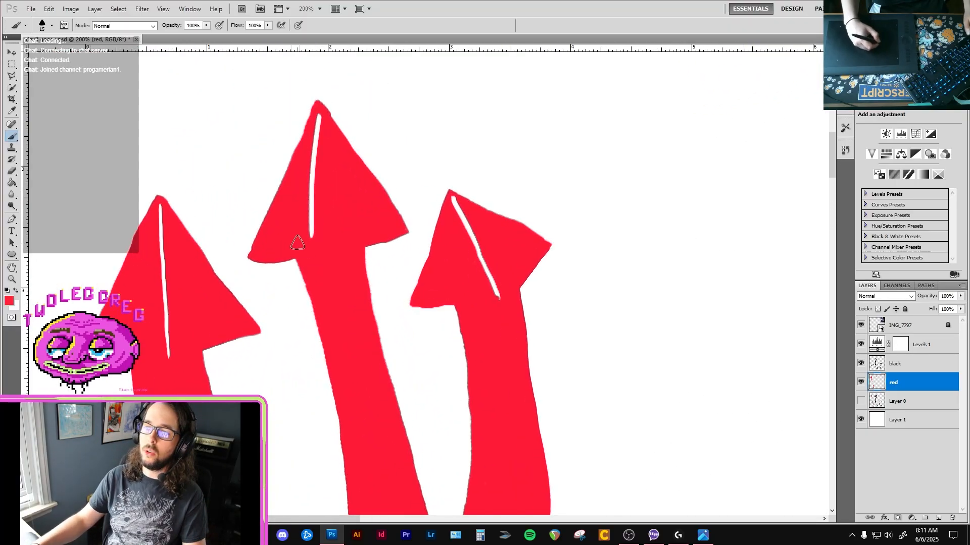
key("x")
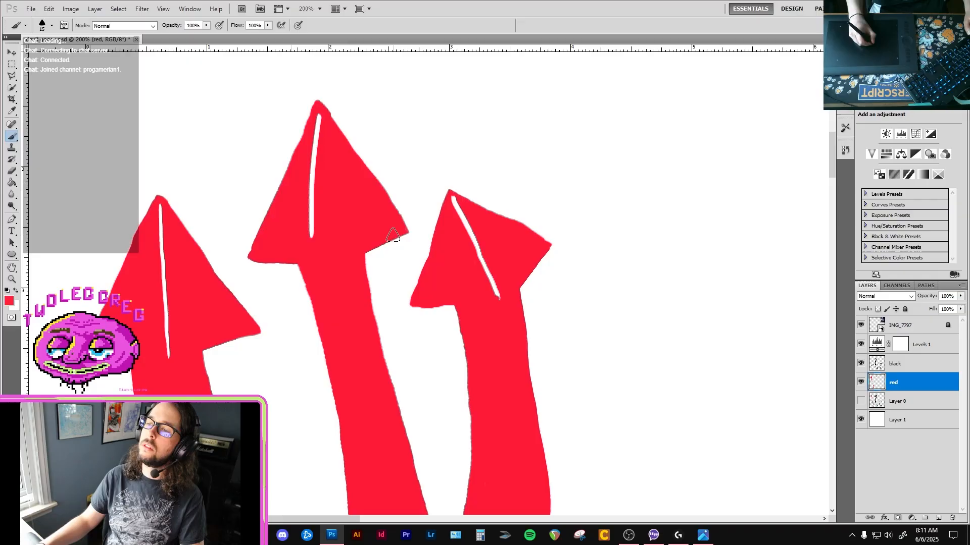
key("e")
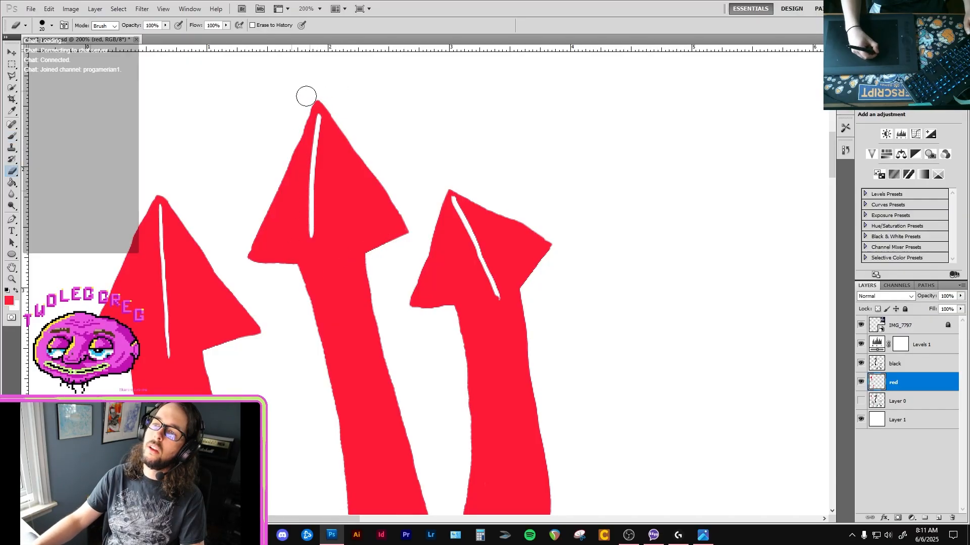
key("b")
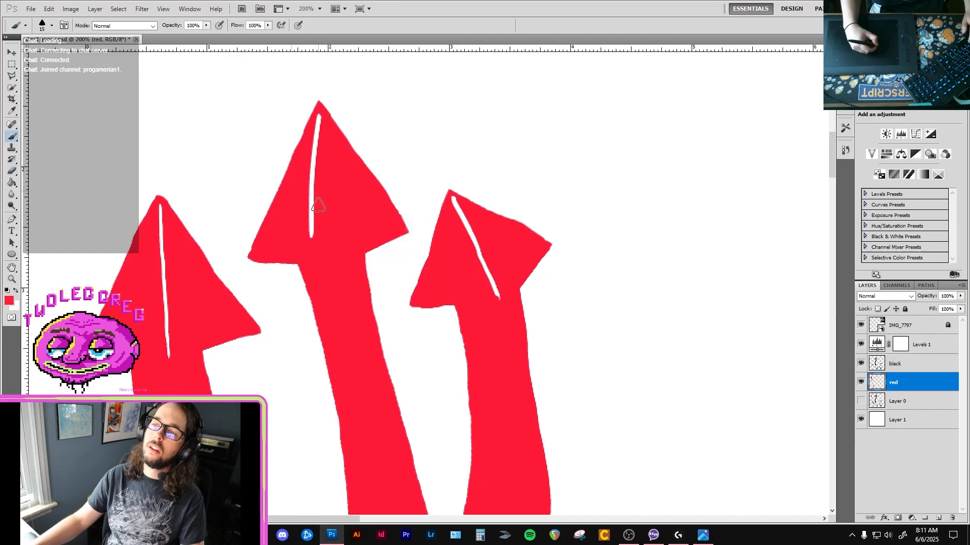
Paint over the middle arrowhead's highlight in red and brush a new white one from the tip down to the prong's start.
mouse_move(311, 204)
left_mouse_down()
mouse_move(310, 232)
mouse_move(318, 118)
mouse_move(333, 262)
left_mouse_up()
key("x")
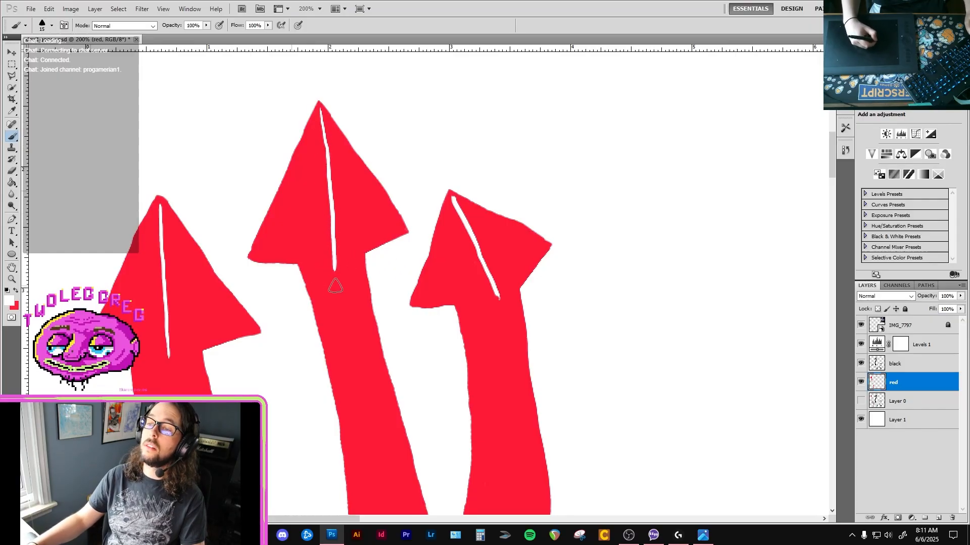
key("x")
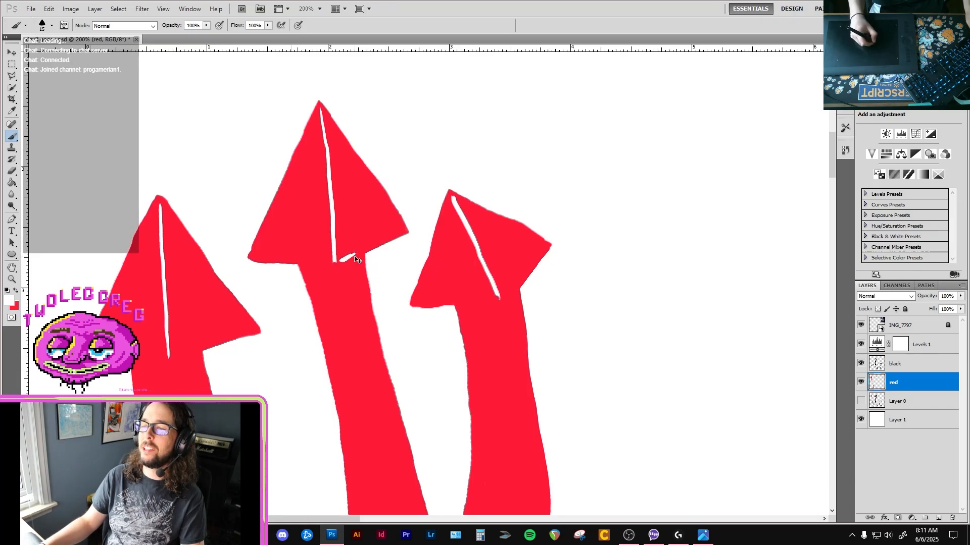
key("x")
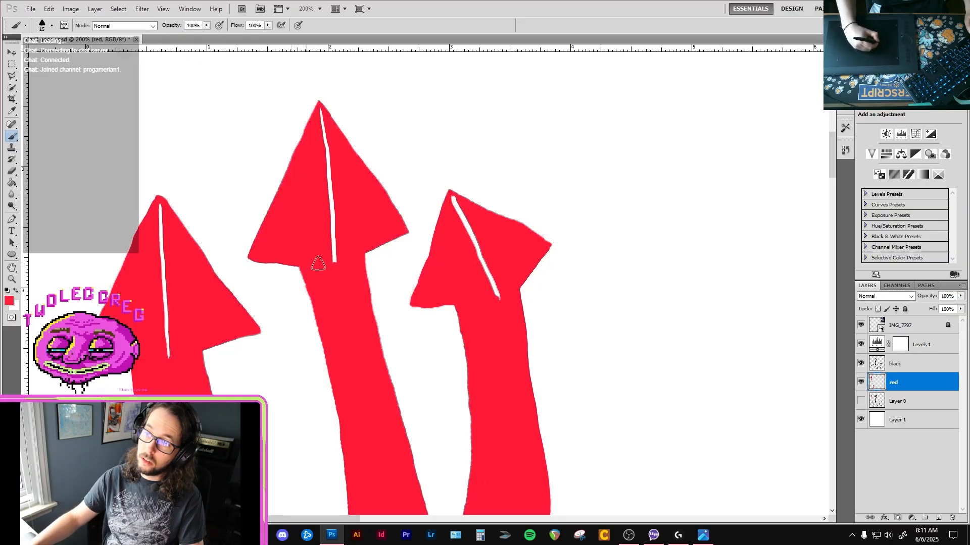
Refine the edges of the arrowhead at the trident's bottom end and the tip of its white highlight with red.
left_click(379, 248, "alt")
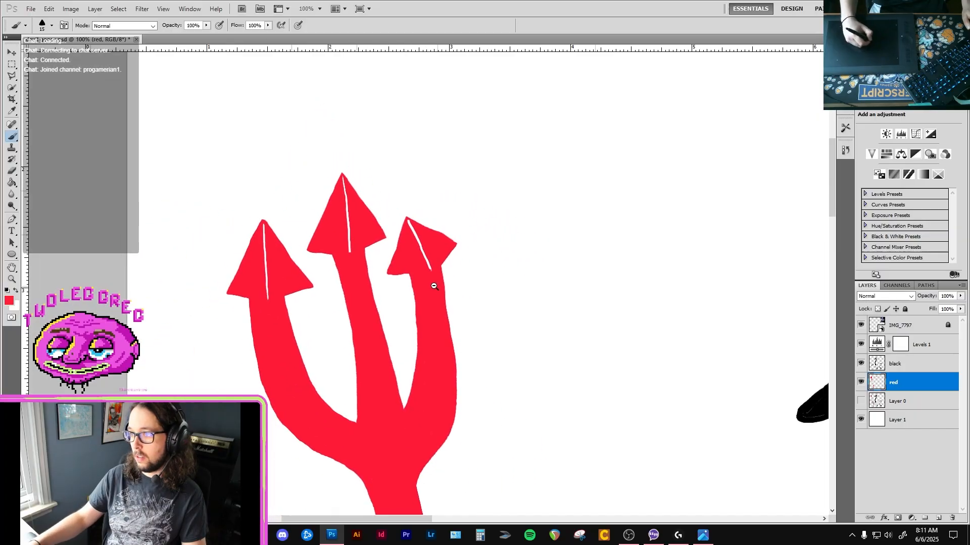
left_click(430, 288, "alt")
left_click(424, 283, "ctrl")
left_click(422, 277, "ctrl")
left_click(426, 297, "alt")
left_click(427, 299, "alt")
left_click(427, 301, "alt")
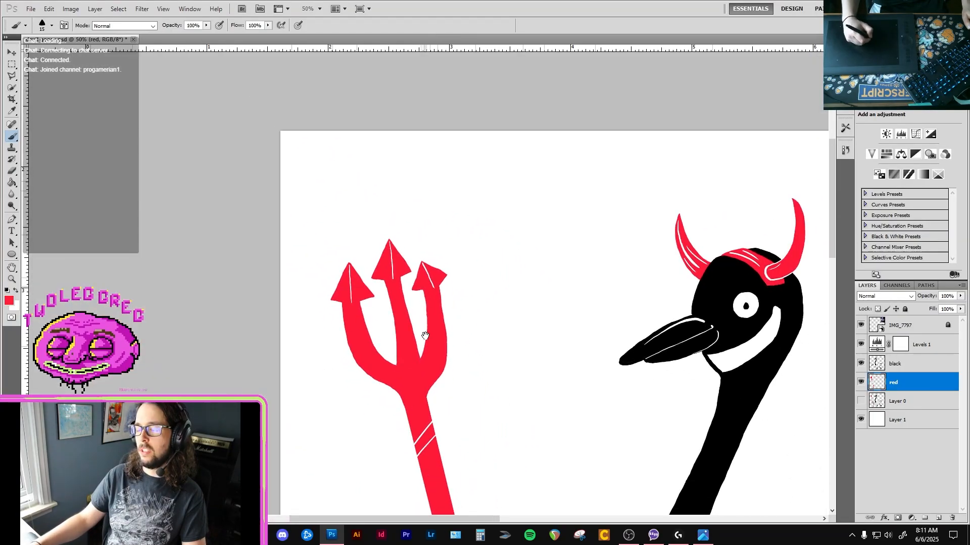
left_click_drag(427, 369, 394, 232)
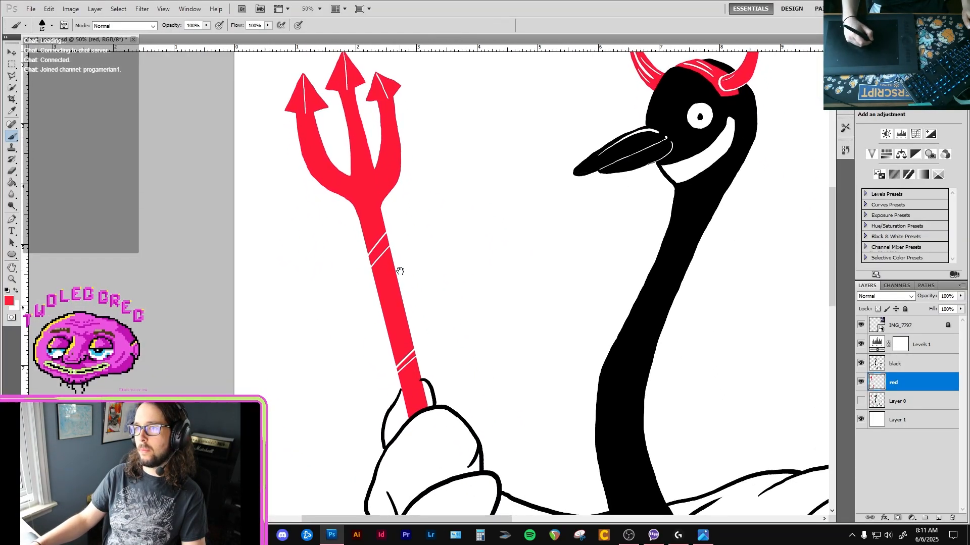
left_click_drag(415, 349, 401, 288)
left_click(417, 365, "ctrl")
left_click(417, 366, "ctrl")
left_click_drag(405, 410, 391, 255)
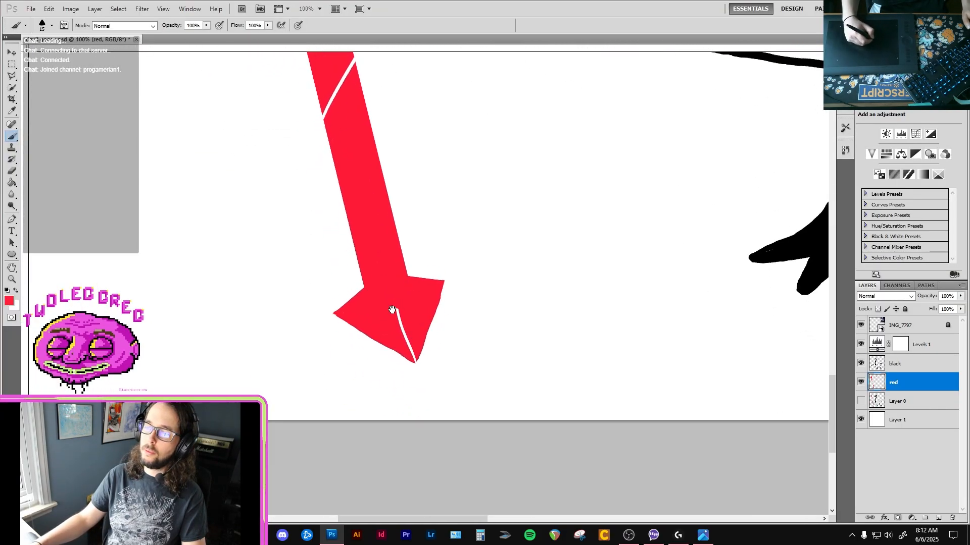
left_click(392, 317, "ctrl")
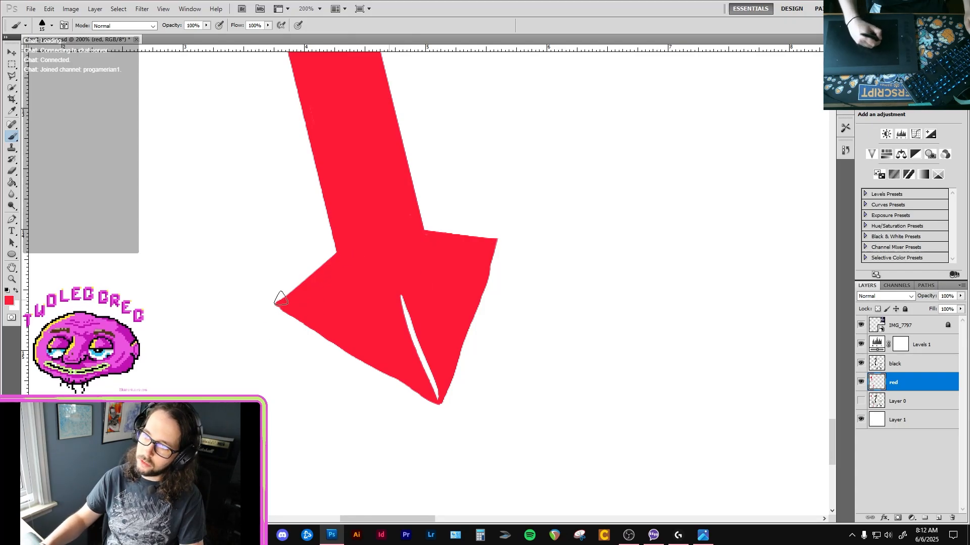
key("e")
Examine the whole goose drawing and the trident's prongs.
left_click(400, 284, "ctrl+alt")
left_click(404, 275, "ctrl+alt")
left_click(407, 267, "ctrl+alt")
left_click_drag(406, 224, 405, 308)
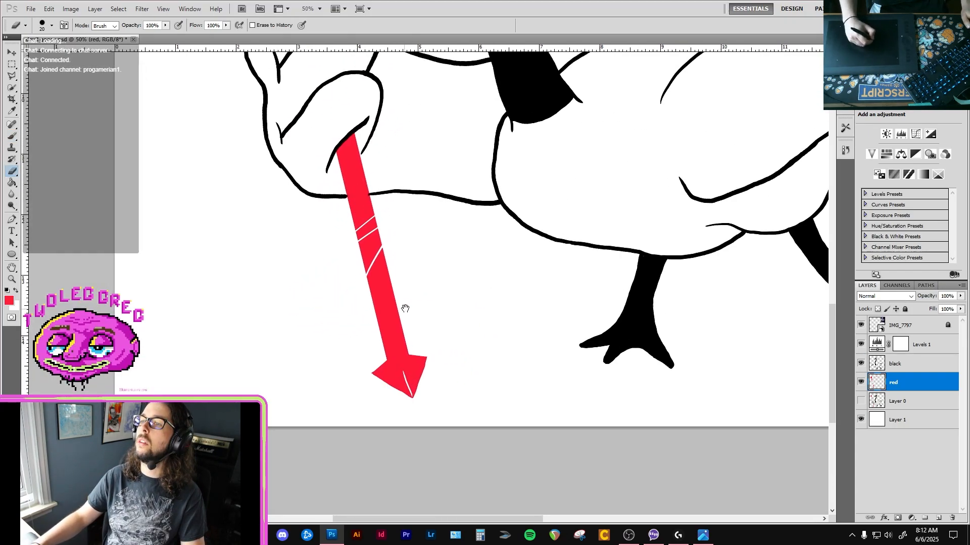
left_click(387, 277, "ctrl+alt")
left_click(378, 265, "ctrl+alt")
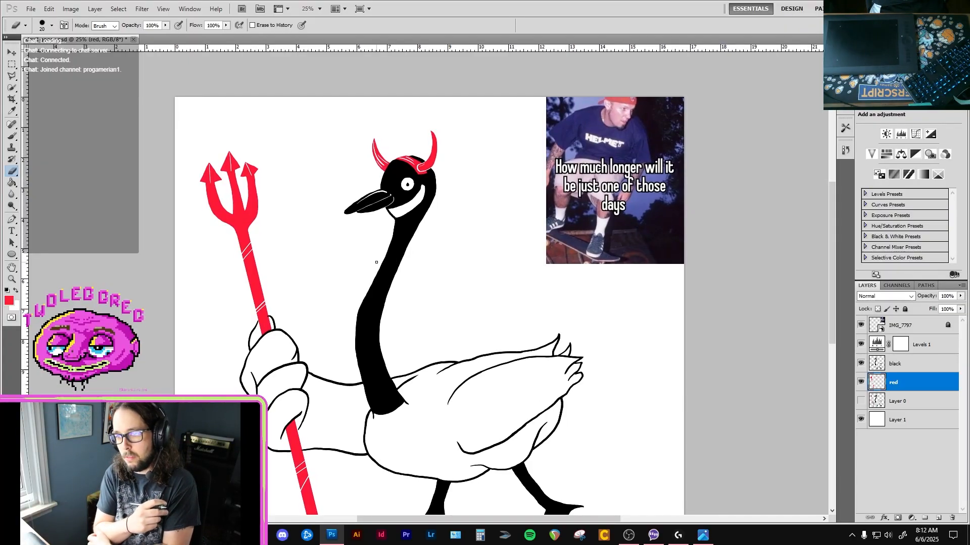
left_click_drag(226, 205, 253, 208)
left_click(237, 202, "ctrl")
left_click(236, 202, "ctrl")
Try brushing white highlights down the trident's left and middle prongs, and undo them.
key("b")
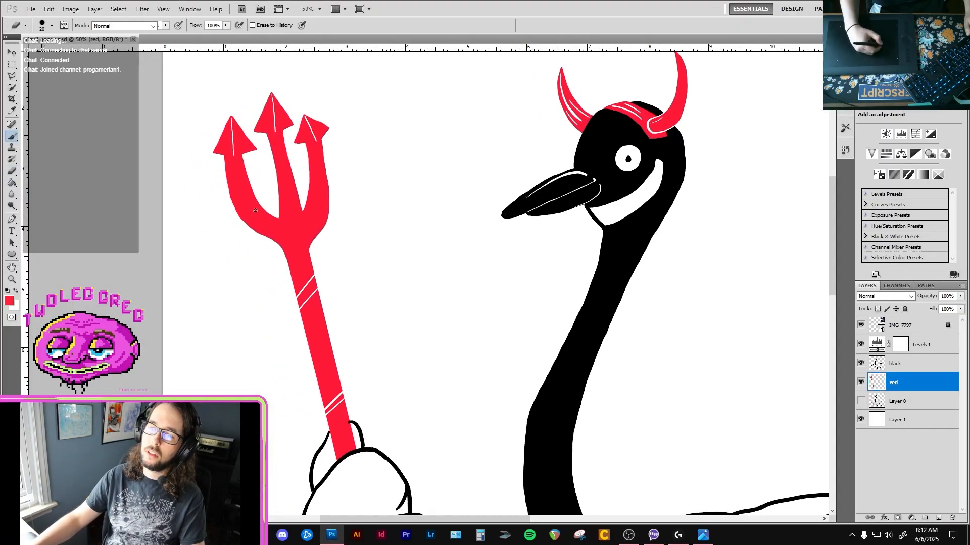
key("x")
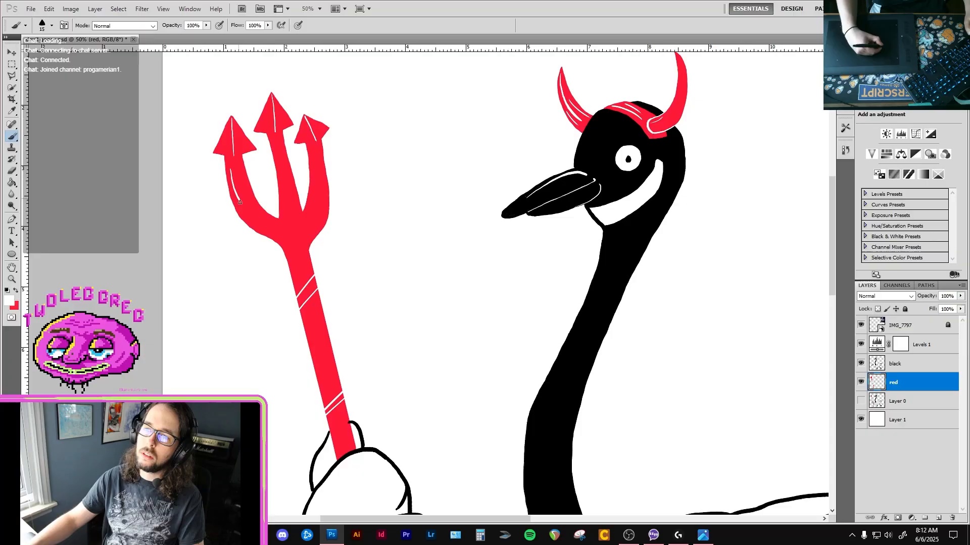
key("ctrl+z")
left_click_drag(275, 141, 282, 172)
key("ctrl+z")
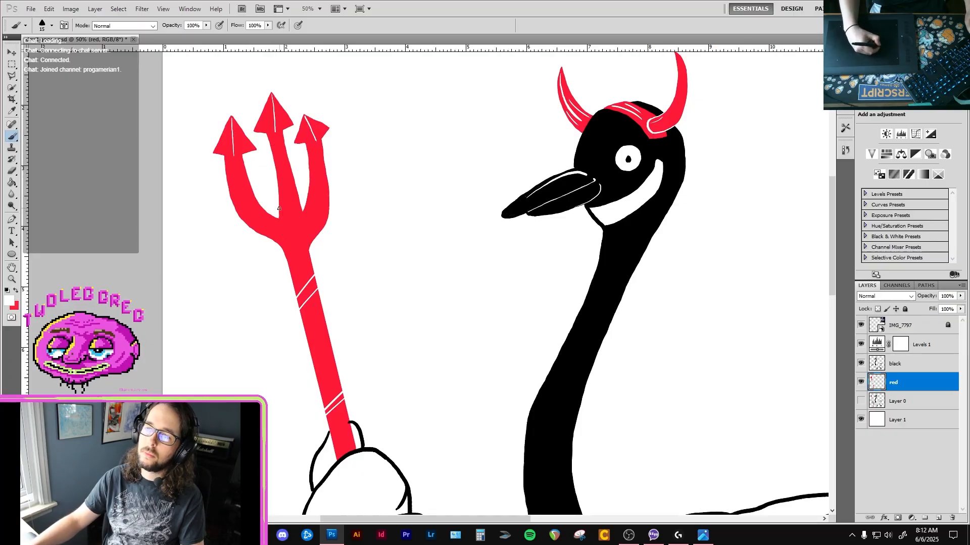
Try a short white stroke near the base of the middle prong, and step back in the History to remove it.
left_click_drag(279, 208, 284, 202)
left_click(294, 192, "ctrl")
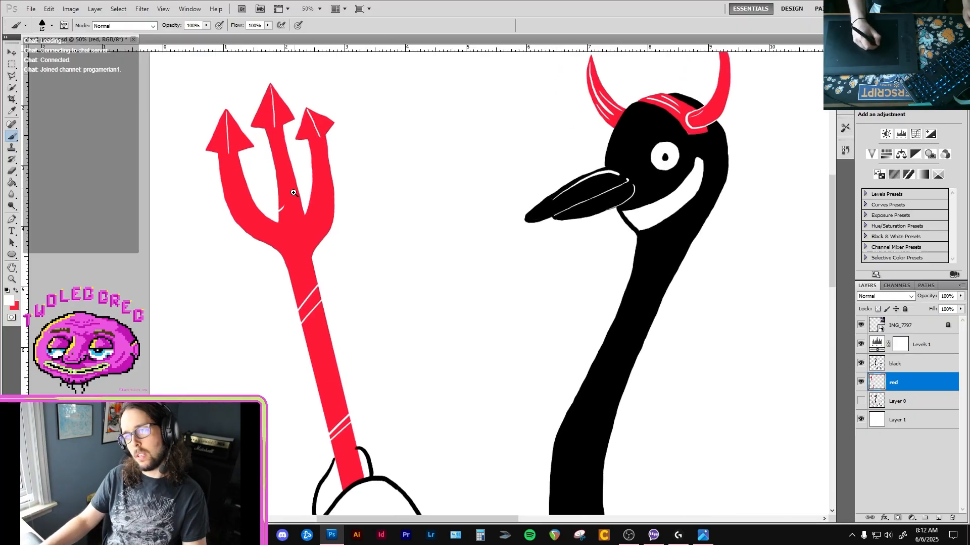
left_click(832, 153)
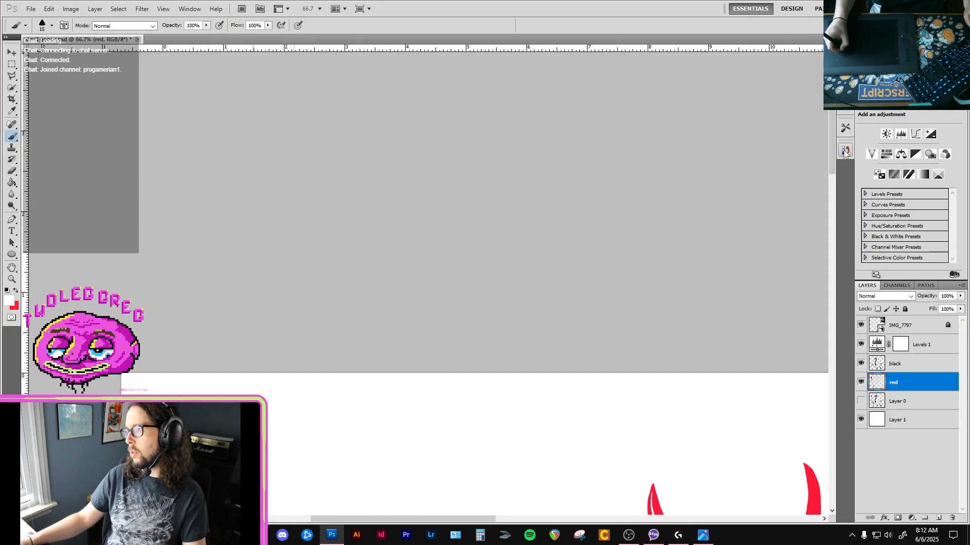
left_click_drag(628, 331, 585, 131)
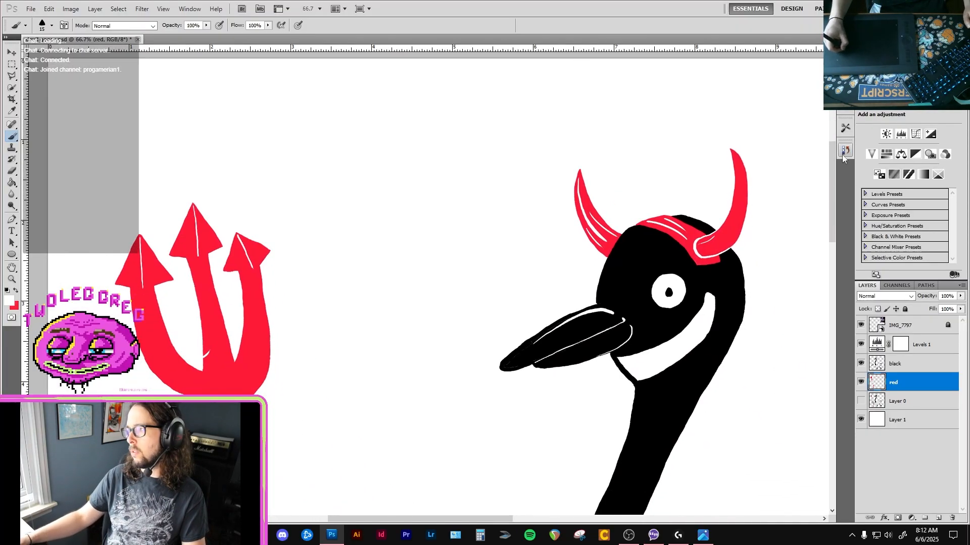
left_click(845, 150)
left_click(780, 280)
Brush a curved white highlight along the outer edge of the trident's left prong, redoing the first stroke.
left_click_drag(234, 325, 267, 291)
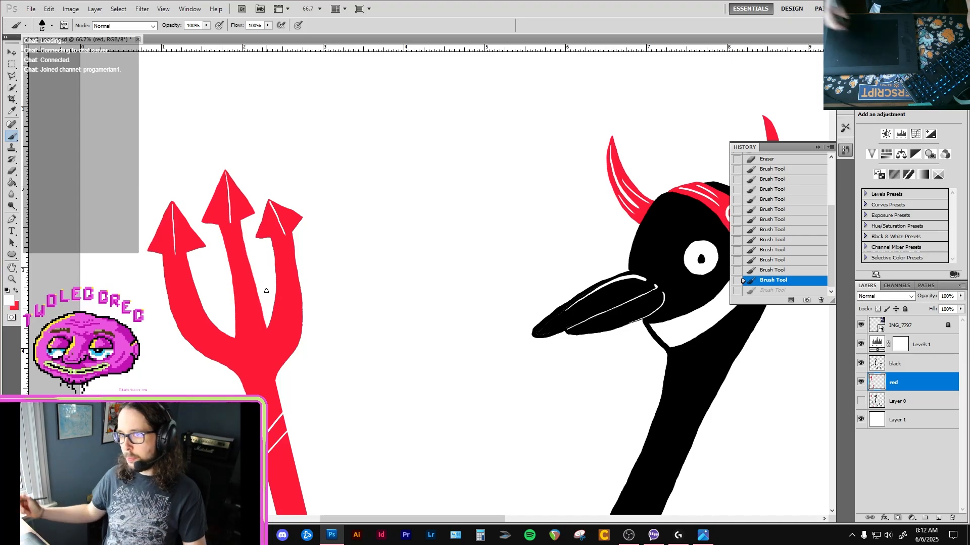
left_click(191, 314, "ctrl")
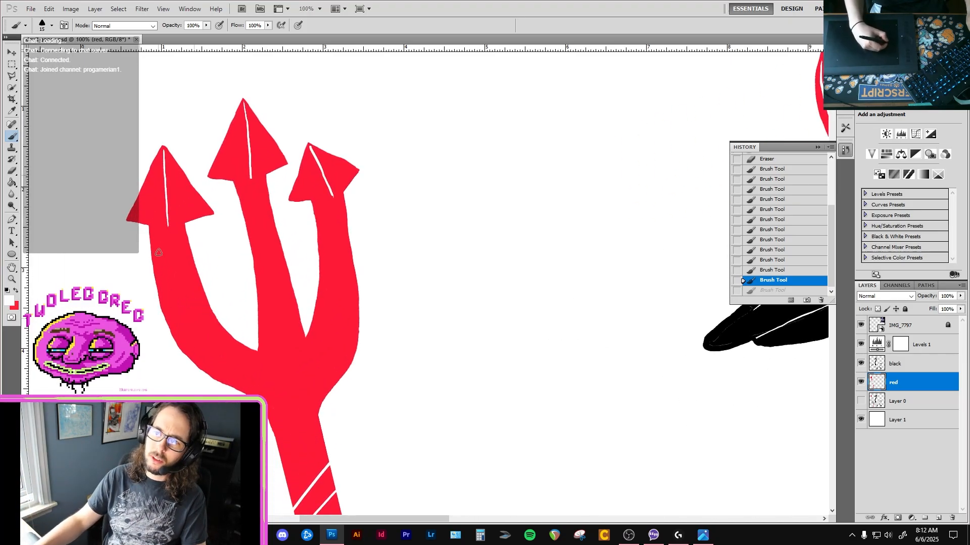
left_click_drag(159, 243, 179, 320)
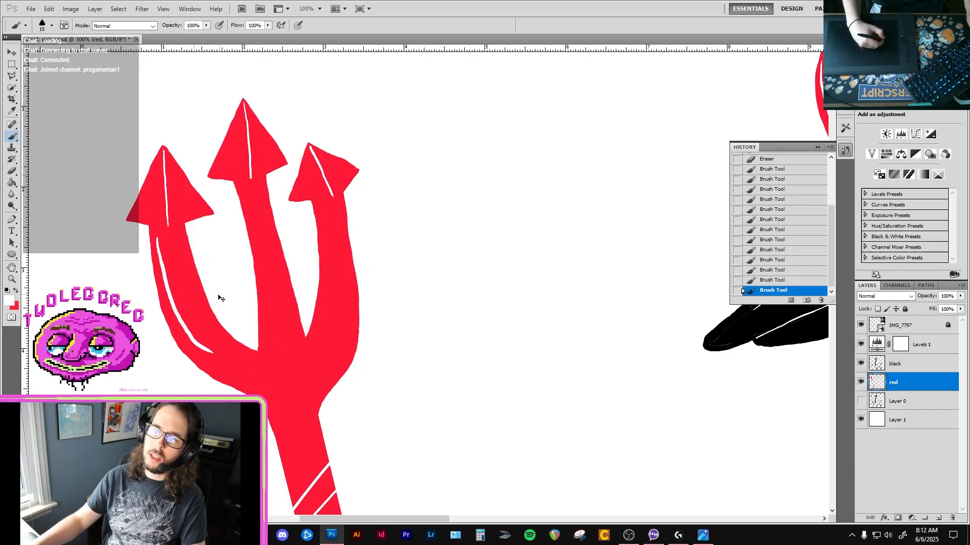
key("ctrl+z")
mouse_move(157, 236)
left_mouse_down()
mouse_move(155, 268)
mouse_move(190, 341)
left_mouse_up()
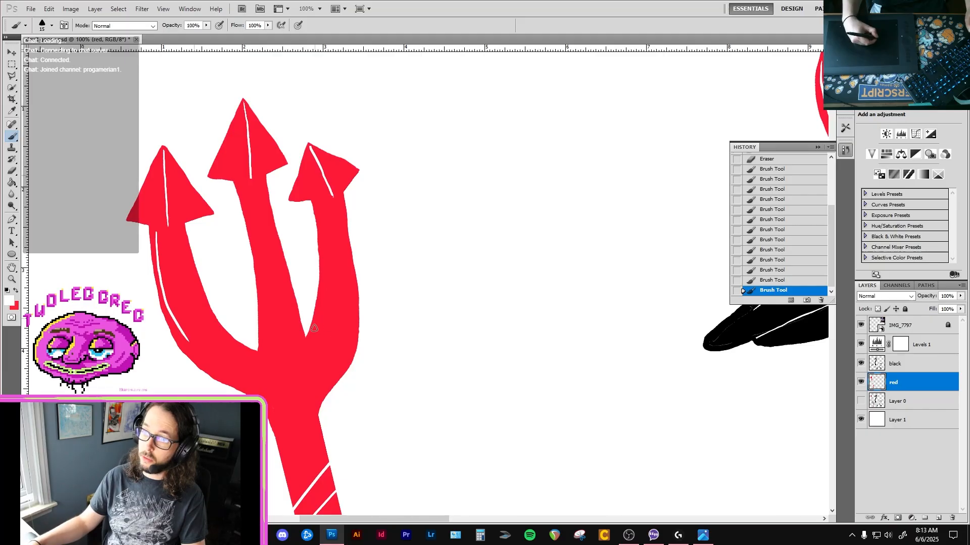
Brush a thin white highlight along the inner edge of the trident's right prong and check it against the whole drawing.
left_click_drag(314, 331, 326, 287)
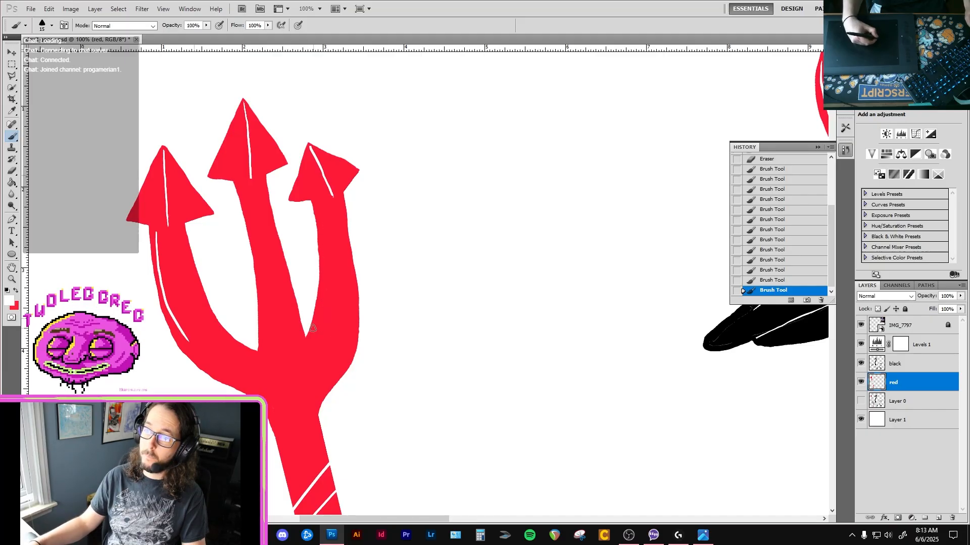
mouse_move(313, 329)
left_mouse_down()
mouse_move(323, 297)
mouse_move(322, 216)
left_mouse_up()
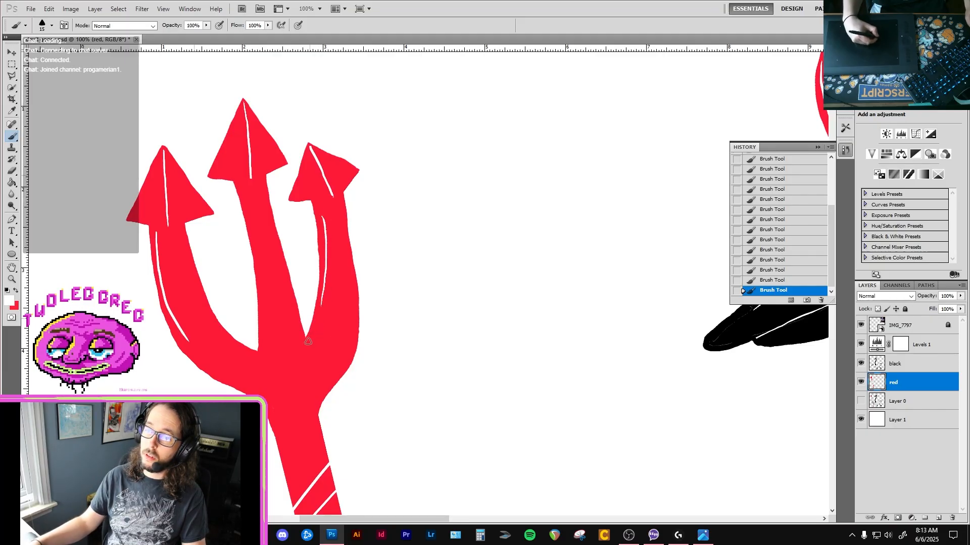
key("ctrl+minus")
key("ctrl+minus")
key("ctrl+minus")
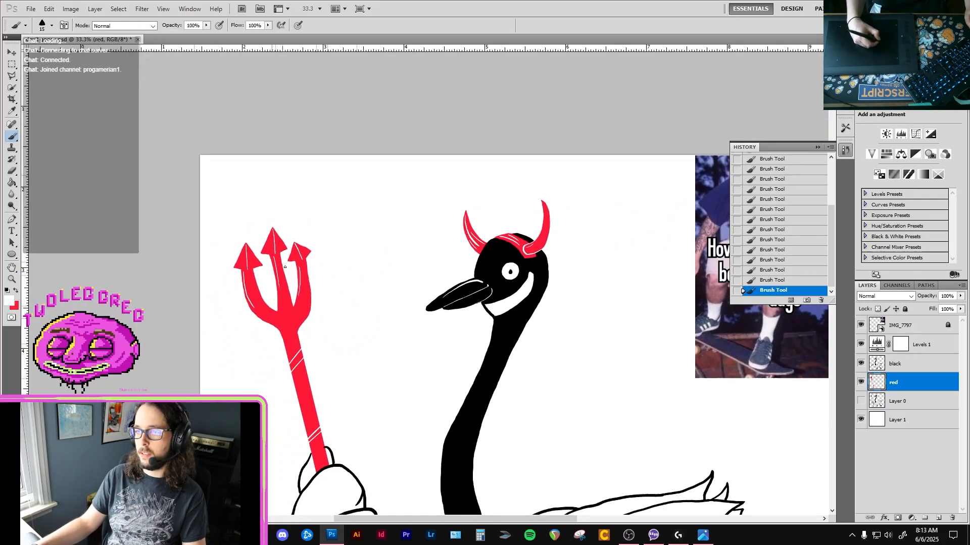
scroll(475, 336, "down", 5)
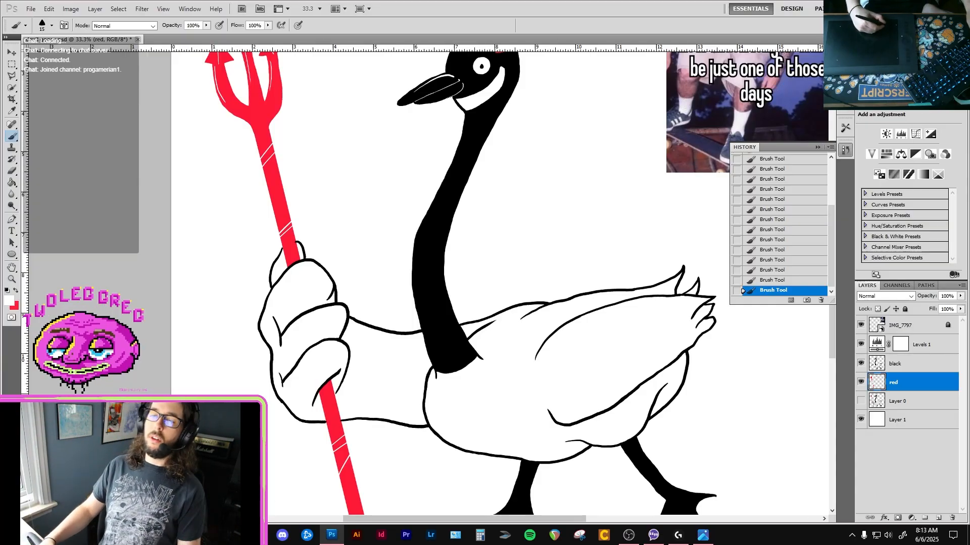
Switch to the Firefox browser, search Google for "canadian goose" and show the image results.
key("alt+Tab")
type("can")
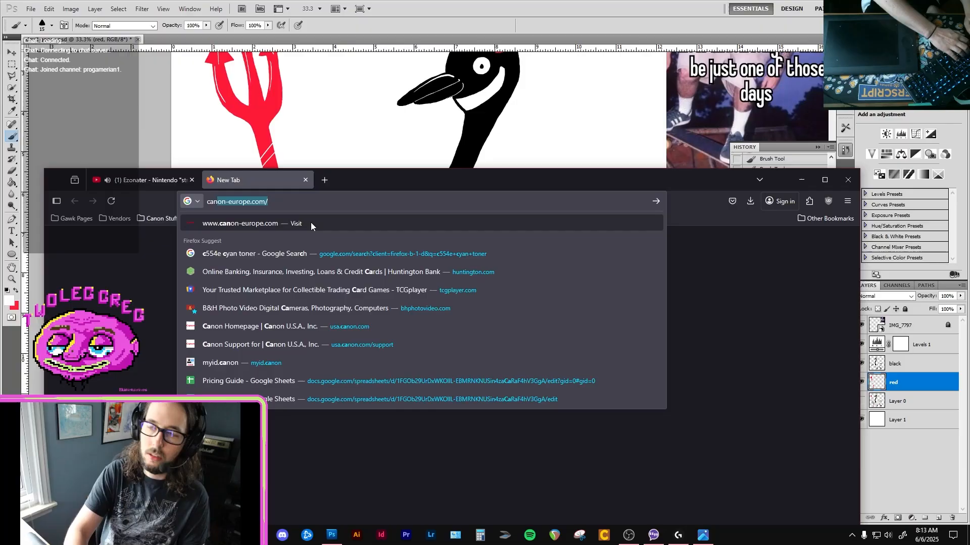
type("adian goose")
key("Return")
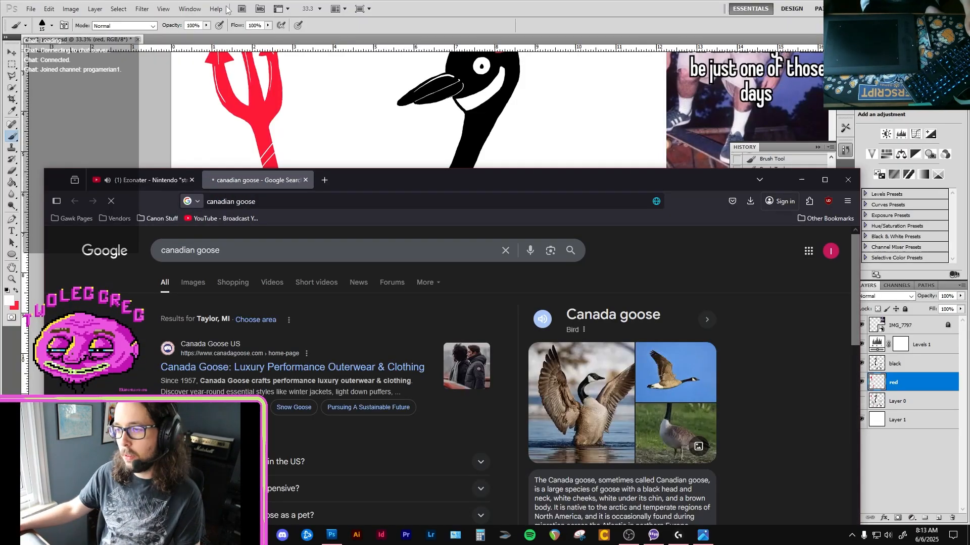
left_click(186, 286)
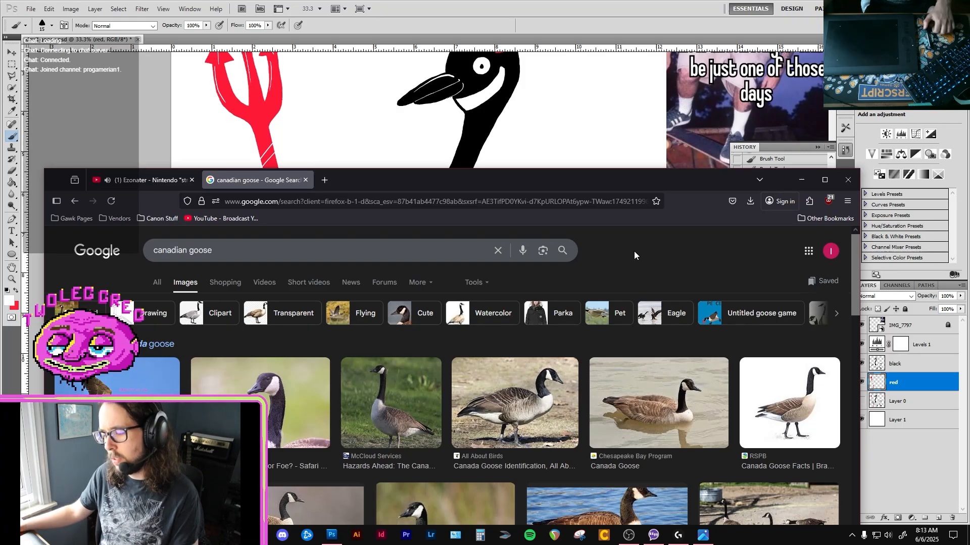
Bring the All About Birds goose photo into the Photoshop drawing and place it between the trident and the goose's neck.
mouse_move(523, 390)
left_mouse_down()
mouse_move(501, 355)
mouse_move(534, 401)
left_mouse_up()
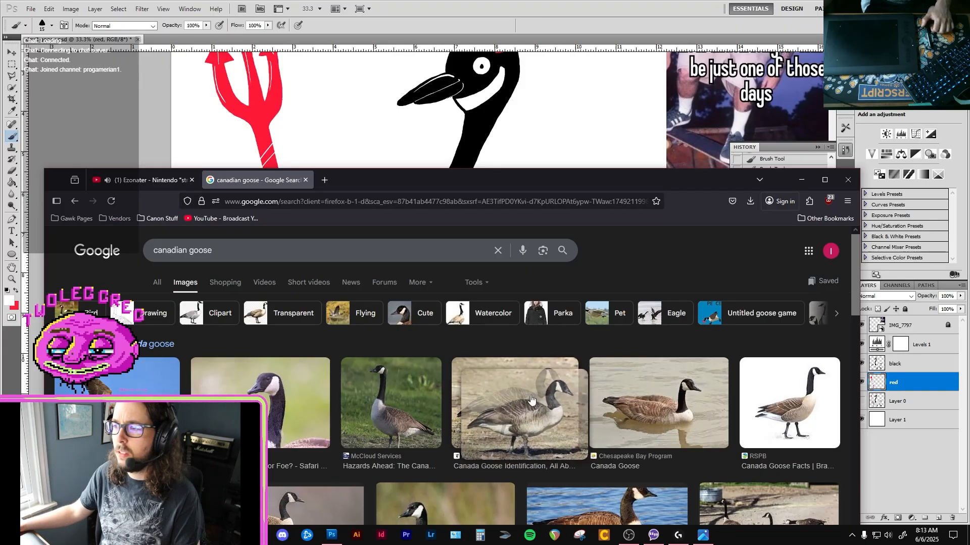
left_click(535, 401)
left_click_drag(656, 437, 510, 268)
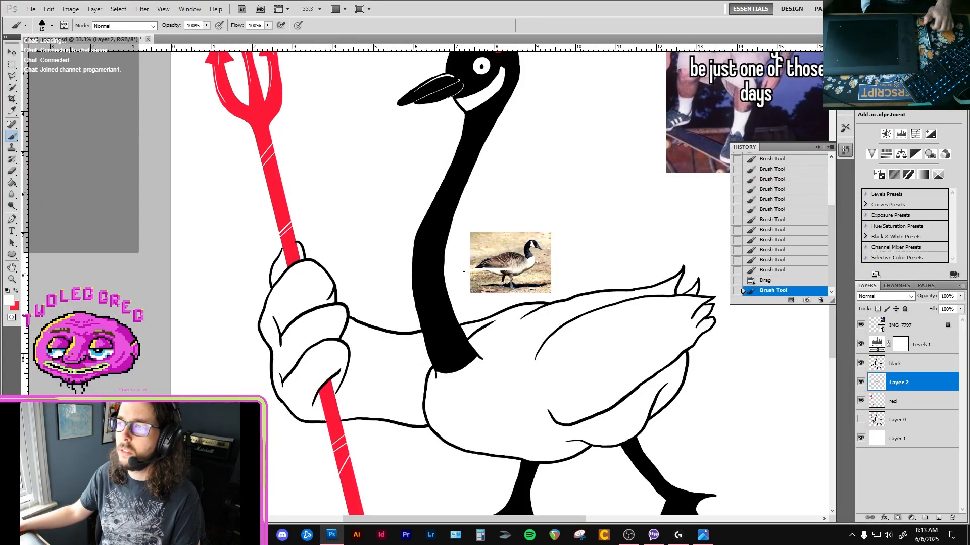
key("v")
left_click_drag(508, 263, 449, 197)
scroll(204, 283, "down", 1)
scroll(227, 289, "up", 2)
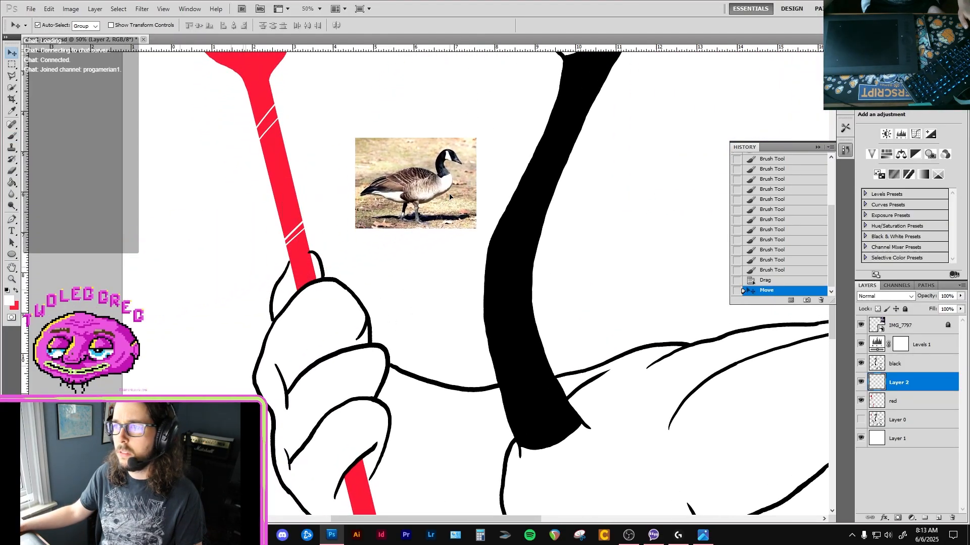
scroll(434, 208, "up", 2)
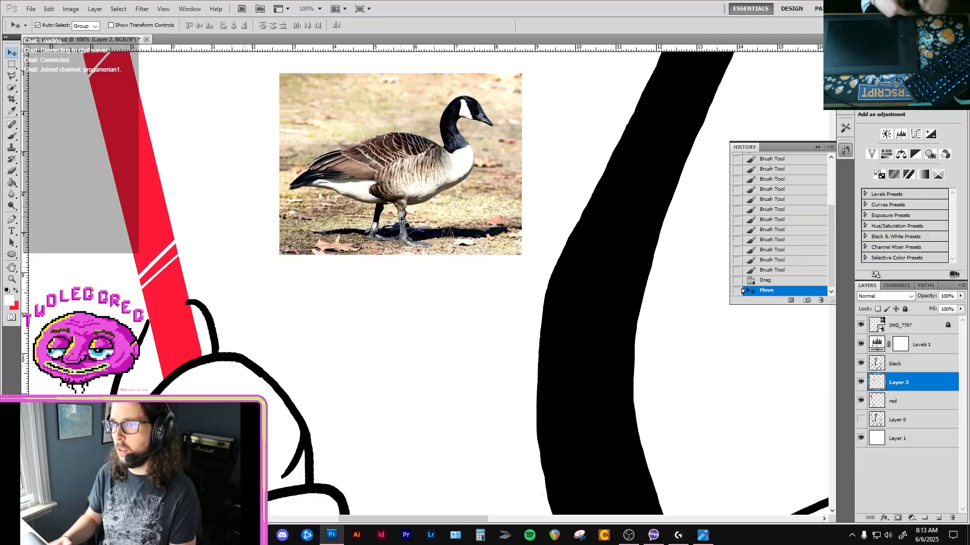
Sample a light tan from the goose photo and paint a swatch on the blank canvas beneath it.
key("i")
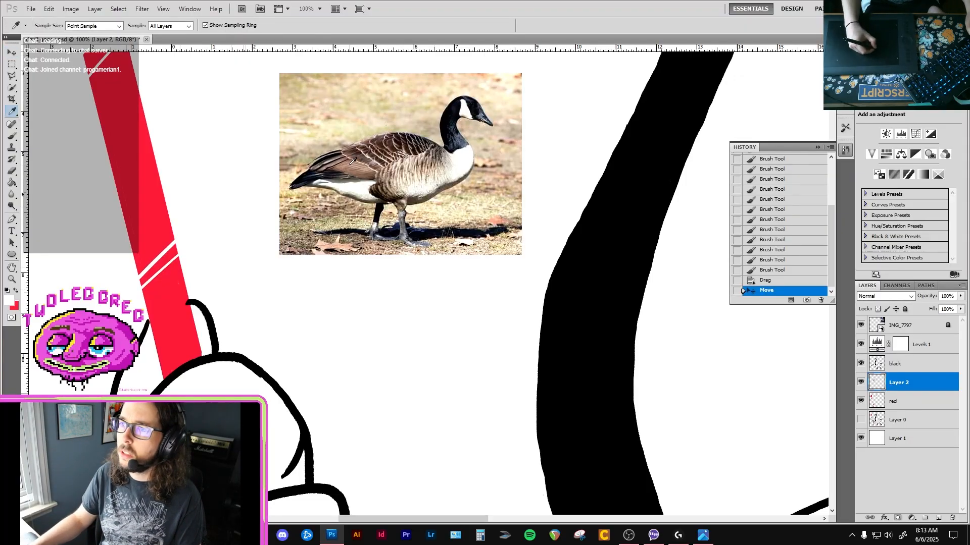
key("b")
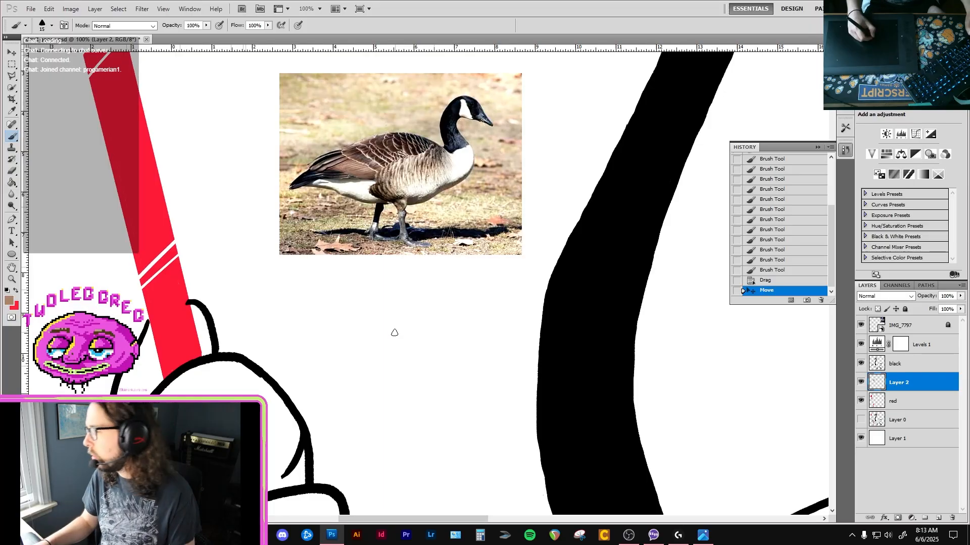
mouse_move(392, 336)
left_mouse_down()
mouse_move(406, 318)
mouse_move(408, 340)
left_mouse_up()
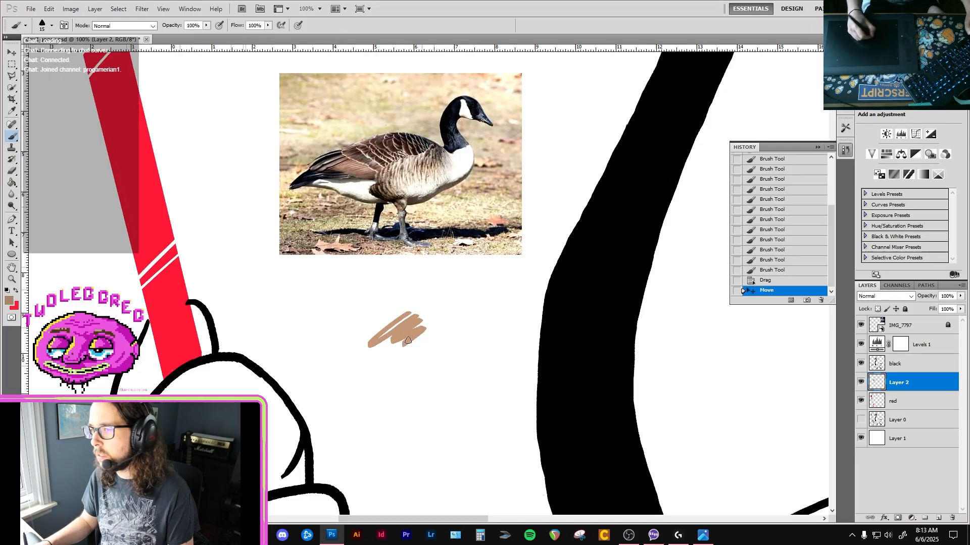
Sample a very dark brown from the goose photo, try a swatch beside the tan one, and undo it.
key("i")
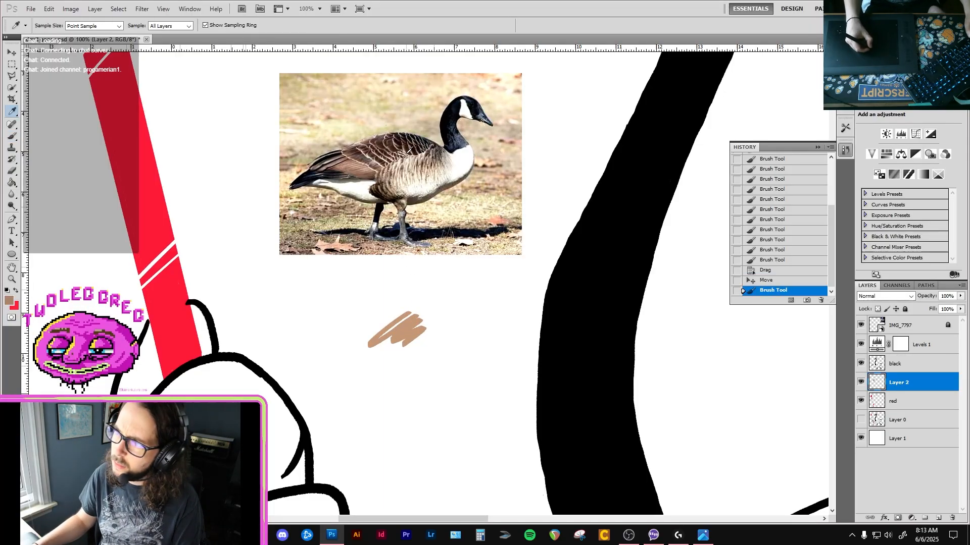
key("b")
mouse_move(438, 342)
left_mouse_down()
mouse_move(434, 367)
mouse_move(444, 359)
left_mouse_up()
key("ctrl+z")
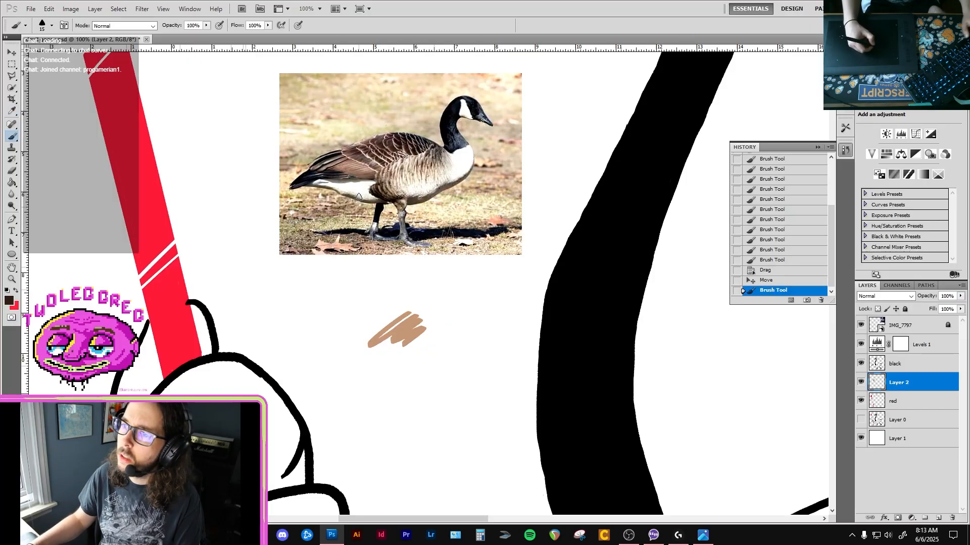
Sample a medium brown from the wing feathers in the photo and paint a swatch just below the photo.
key("i")
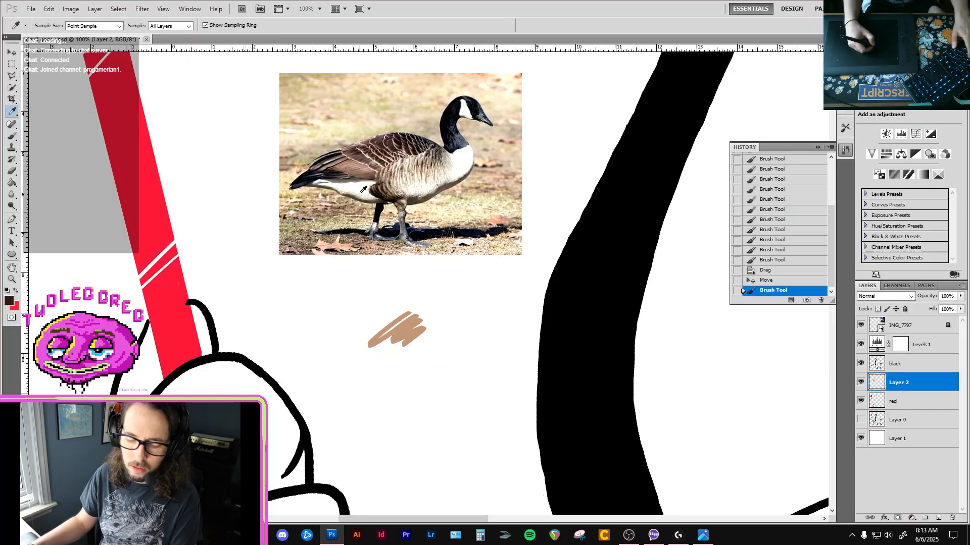
left_click(375, 161, "ctrl")
left_click(376, 161, "ctrl")
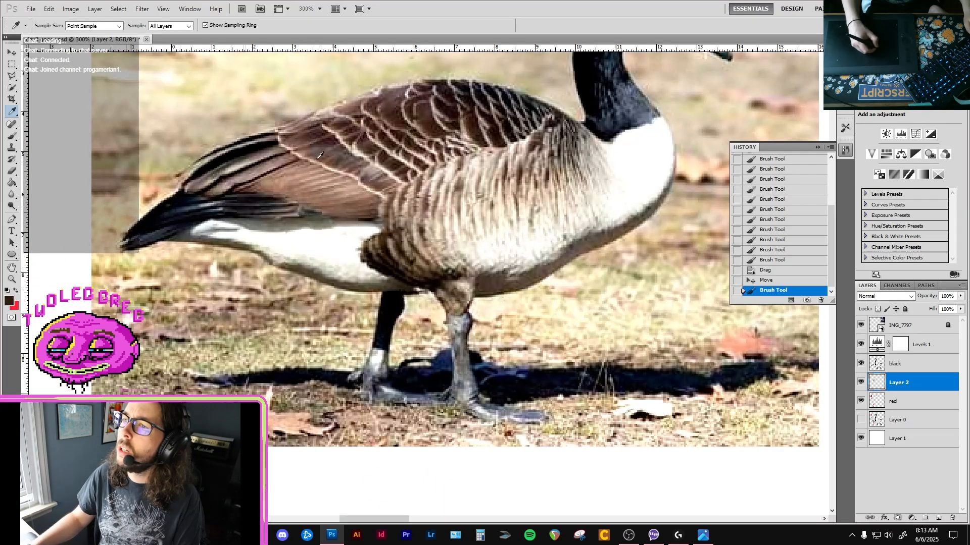
key("b")
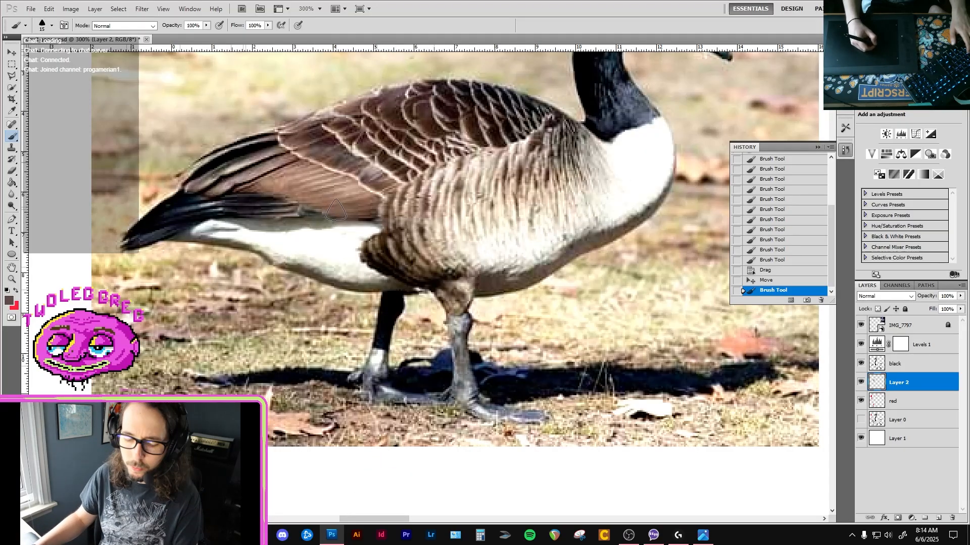
key("i")
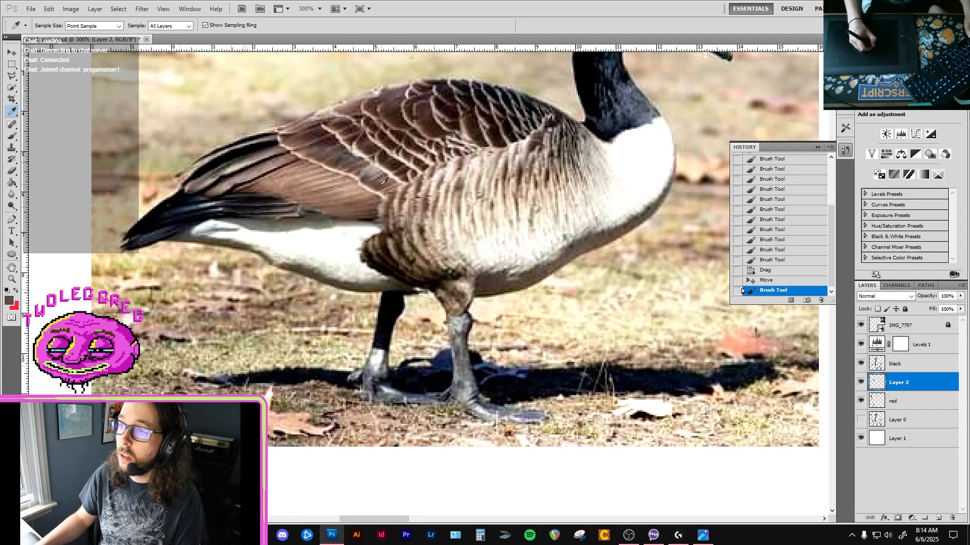
key("b")
left_click_drag(517, 468, 522, 479)
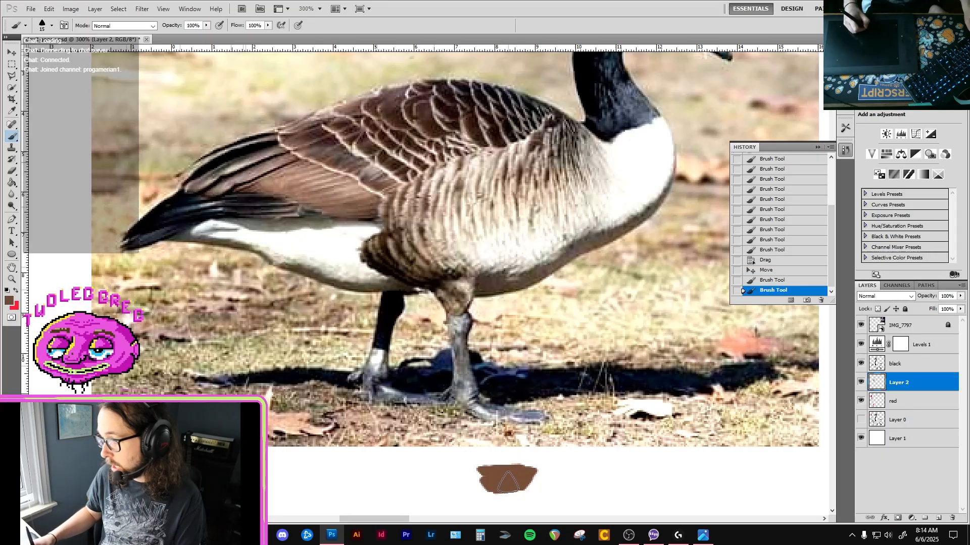
Erase the lower part of the brown swatch beneath the goose photo with the size 20 eraser.
left_click(447, 399, "alt")
left_click(447, 401, "alt")
left_click(448, 405, "alt")
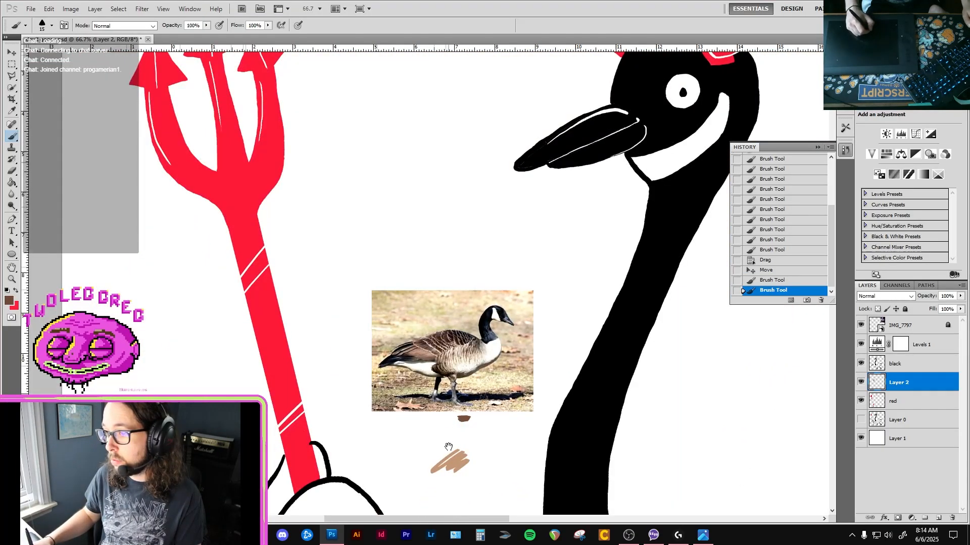
left_click_drag(449, 447, 446, 399)
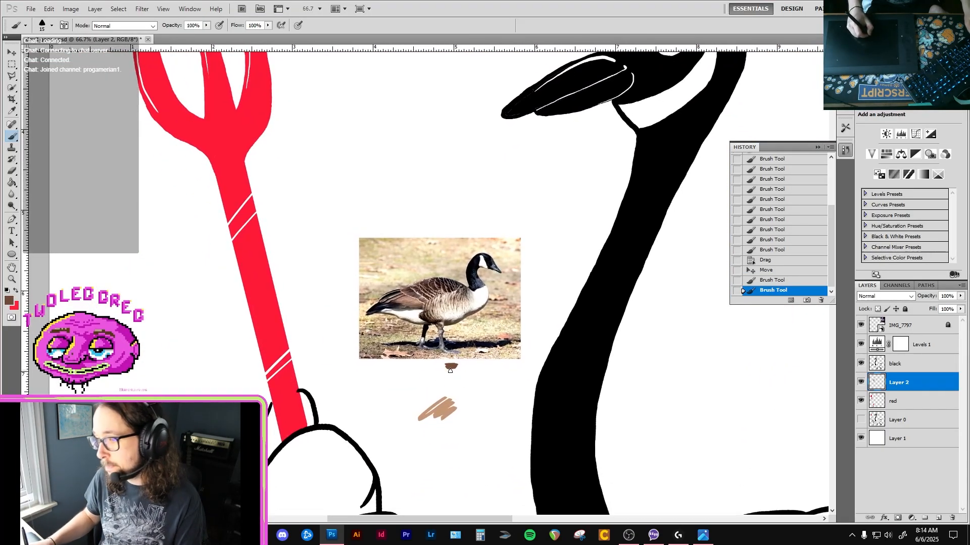
left_click(451, 368, "ctrl")
key("e")
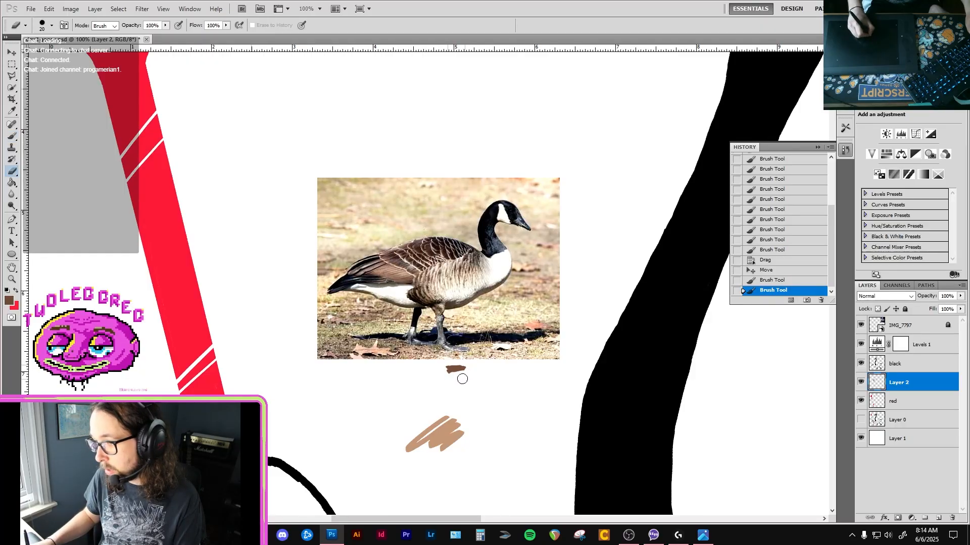
left_click_drag(462, 379, 437, 394)
left_click(448, 374, "alt")
left_click(448, 374, "alt")
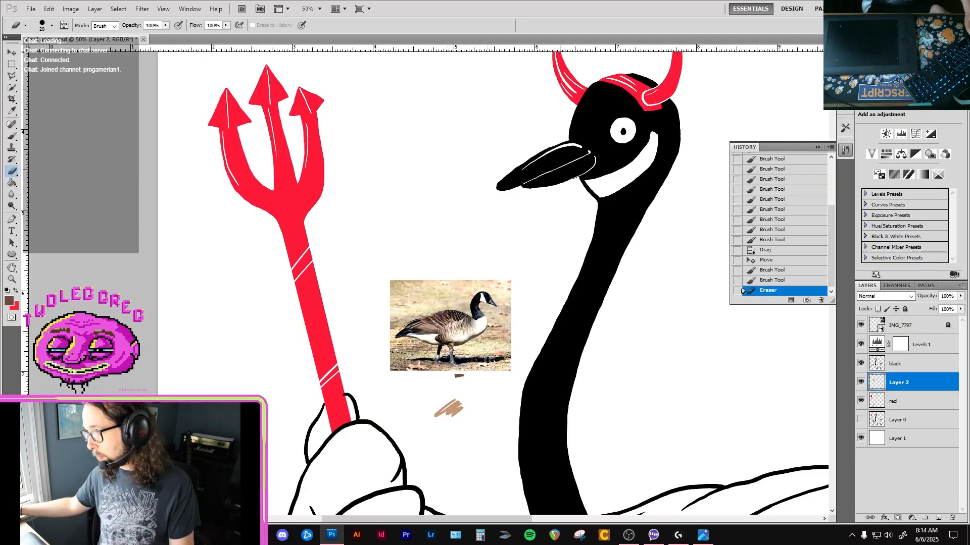
Add a new layer, place it directly beneath the red layer, and rename it "browm".
left_click_drag(553, 431, 513, 277)
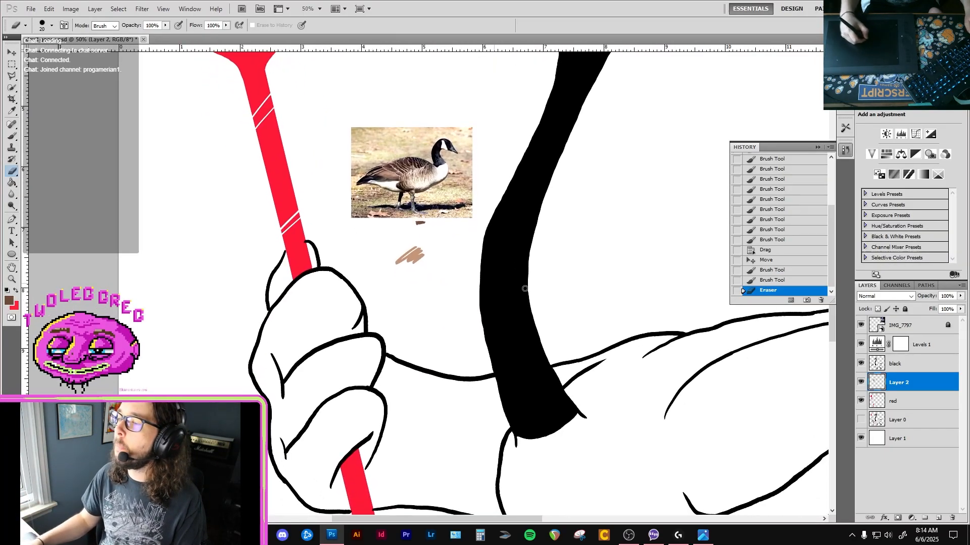
left_click(938, 519)
left_click_drag(925, 385, 923, 420)
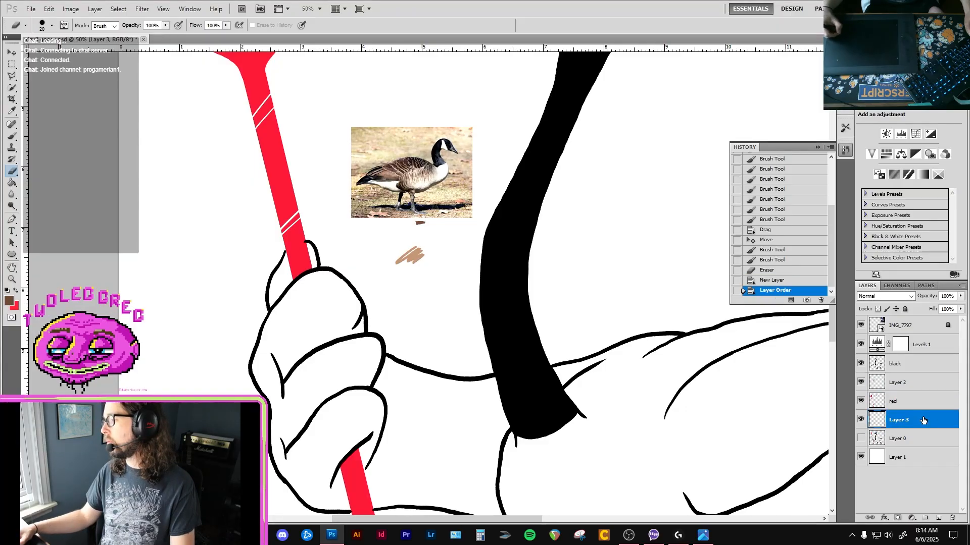
type("browm")
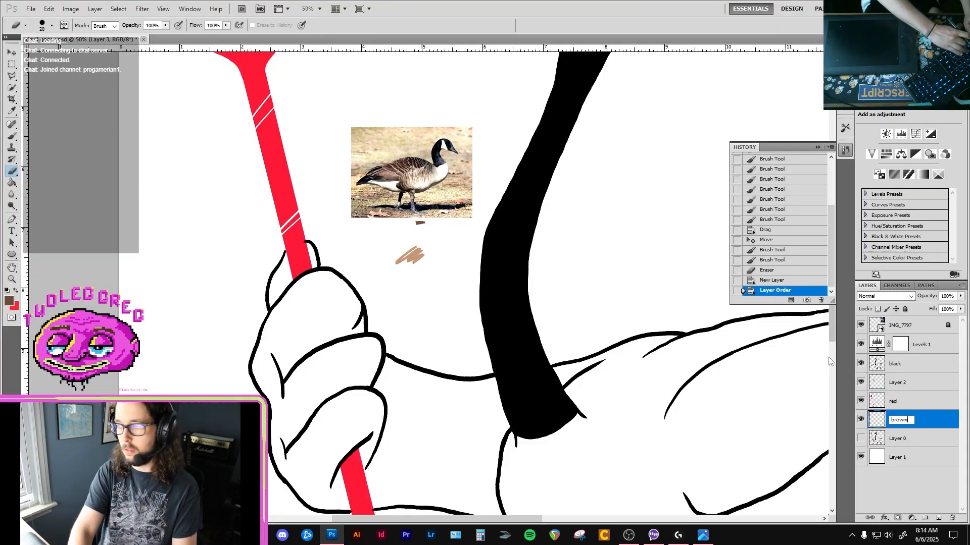
key("Return")
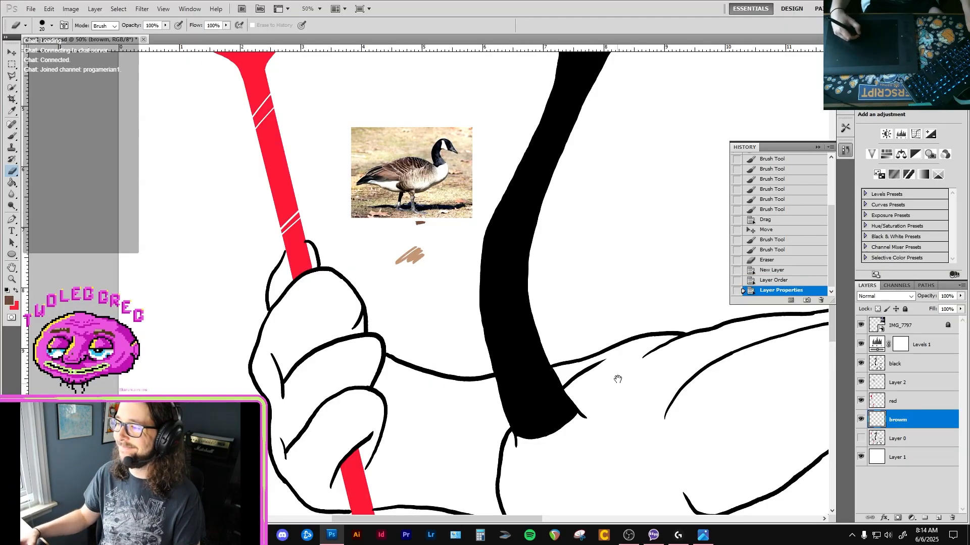
Sample the tan swatch, try a size 100 brush stroke on the goose's body, and undo it.
left_click_drag(617, 379, 570, 264)
left_click(590, 331, "alt")
key("b")
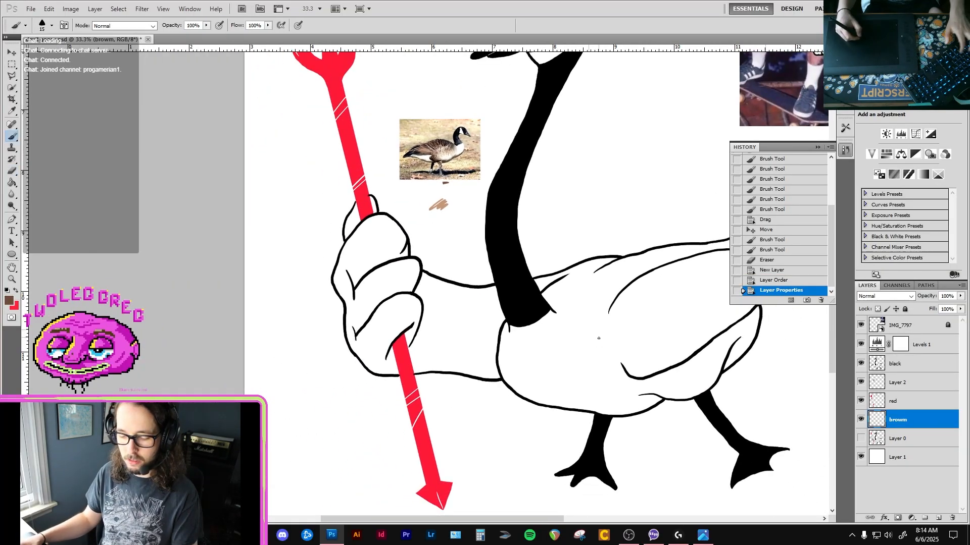
mouse_move(639, 326)
left_mouse_down()
mouse_move(517, 332)
mouse_move(535, 320)
mouse_move(472, 347)
mouse_move(488, 308)
left_mouse_up()
key("ctrl+z")
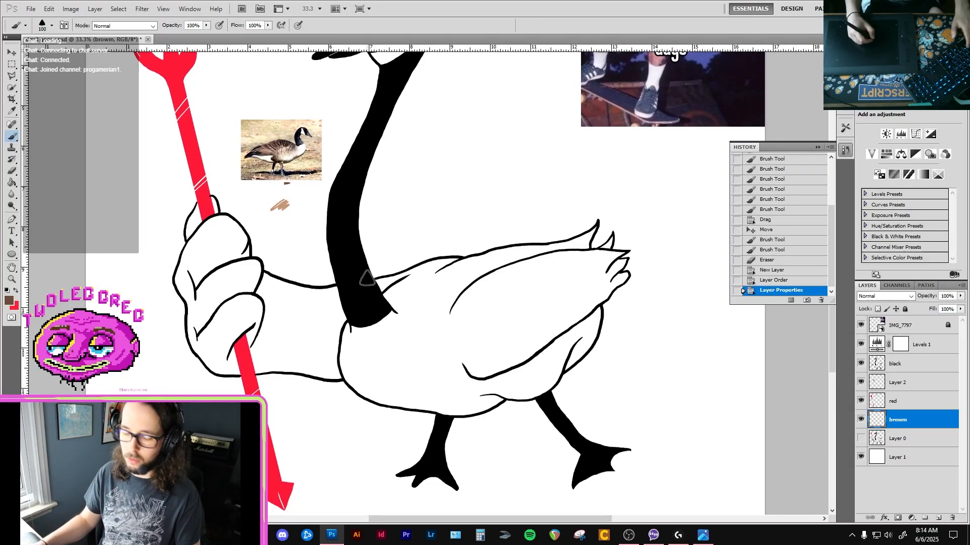
key("i")
left_click(283, 205)
key("b")
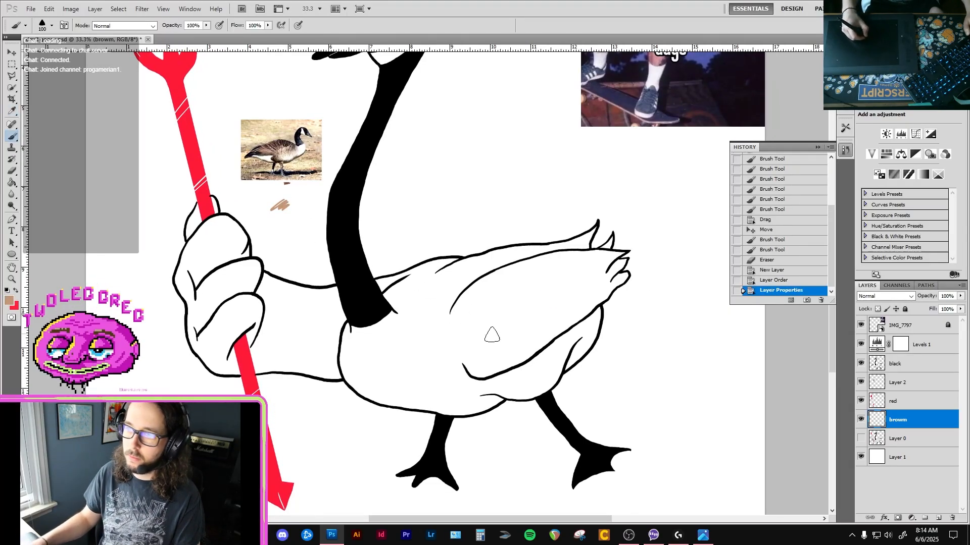
mouse_move(492, 335)
left_mouse_down()
mouse_move(522, 328)
mouse_move(476, 373)
left_mouse_up()
key("ctrl+z")
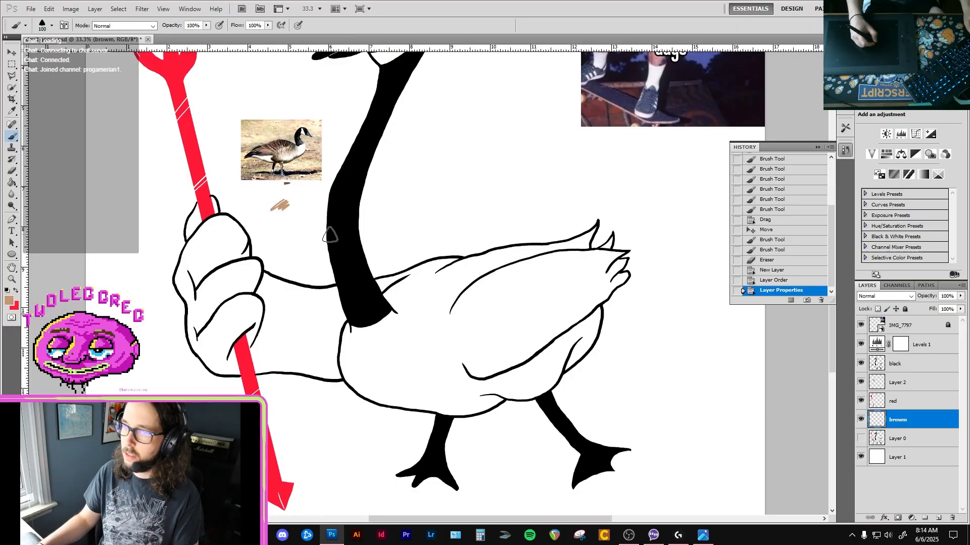
Sample the darker brown swatch and brush it along the goose's back and rear underside at size 100.
key("i")
scroll(286, 179, "up", 2)
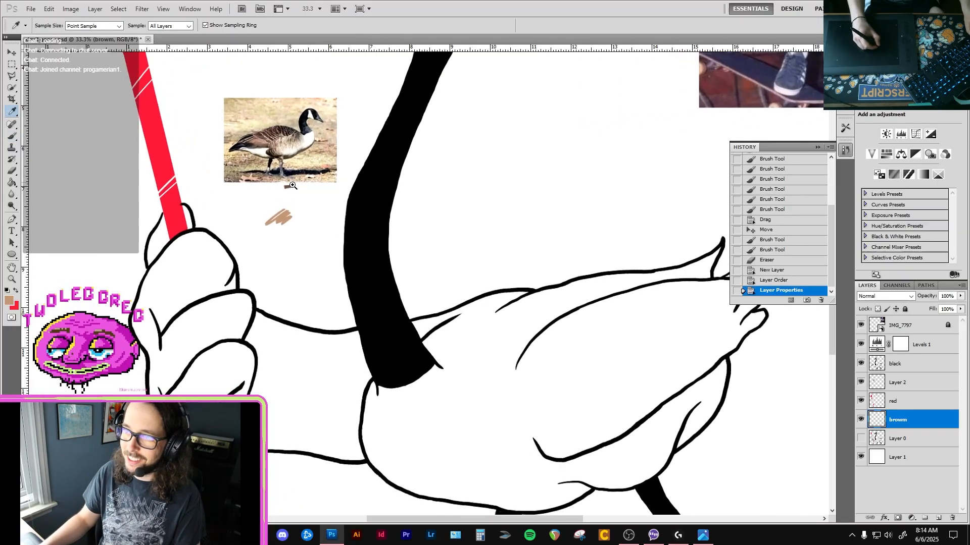
left_click(292, 191)
key("b")
left_click_drag(544, 367, 425, 227)
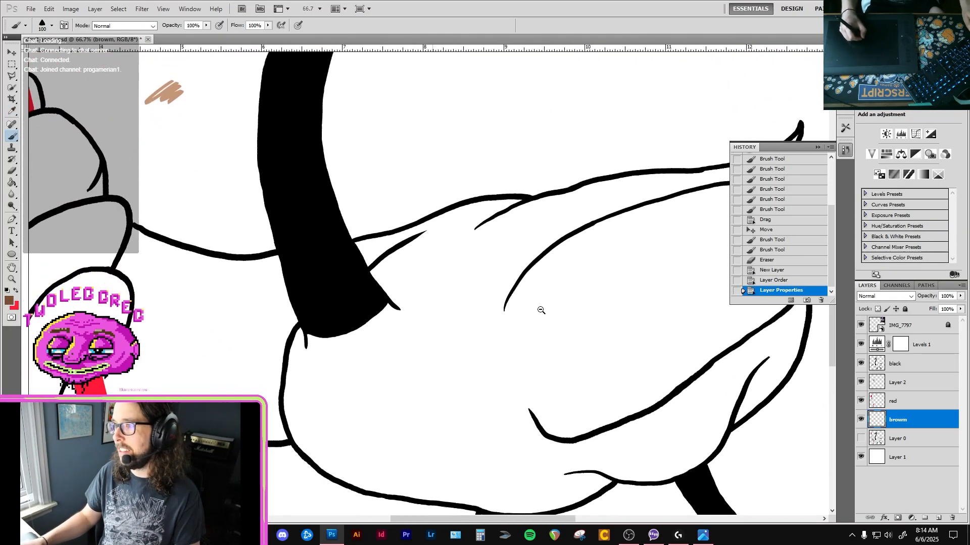
left_click(545, 312, "alt")
mouse_move(440, 368)
left_mouse_down()
mouse_move(498, 321)
mouse_move(419, 394)
mouse_move(500, 407)
mouse_move(478, 430)
mouse_move(475, 421)
mouse_move(622, 339)
mouse_move(680, 207)
mouse_move(640, 154)
mouse_move(550, 184)
mouse_move(652, 177)
mouse_move(657, 243)
mouse_move(597, 179)
mouse_move(440, 197)
mouse_move(331, 218)
mouse_move(298, 236)
mouse_move(520, 185)
left_mouse_up()
left_click_drag(381, 256, 619, 230)
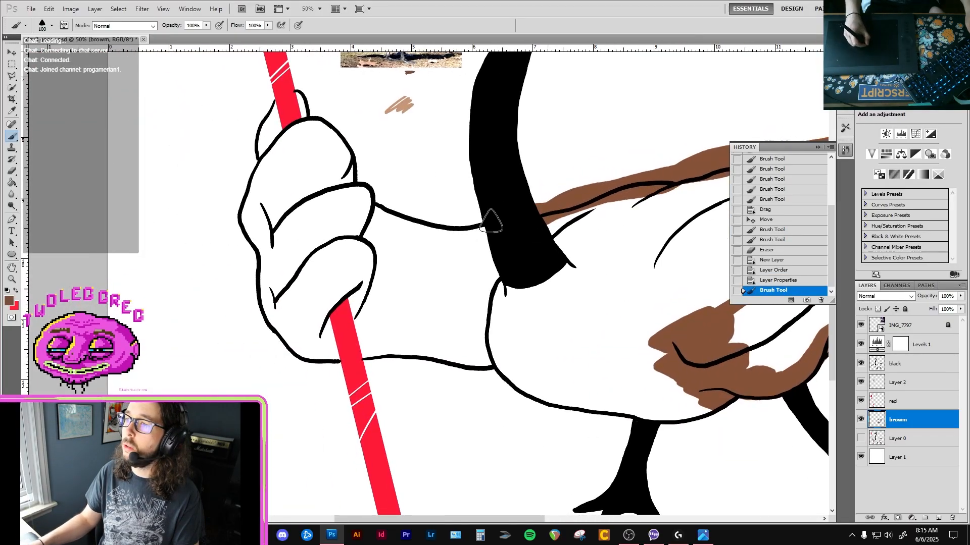
Brush a brown border around the goose's arm, fist and belly to enclose the body outline.
mouse_move(491, 220)
left_mouse_down()
mouse_move(445, 227)
mouse_move(374, 214)
mouse_move(308, 101)
mouse_move(293, 93)
mouse_move(265, 111)
mouse_move(241, 181)
mouse_move(253, 264)
mouse_move(270, 308)
mouse_move(352, 359)
left_mouse_up()
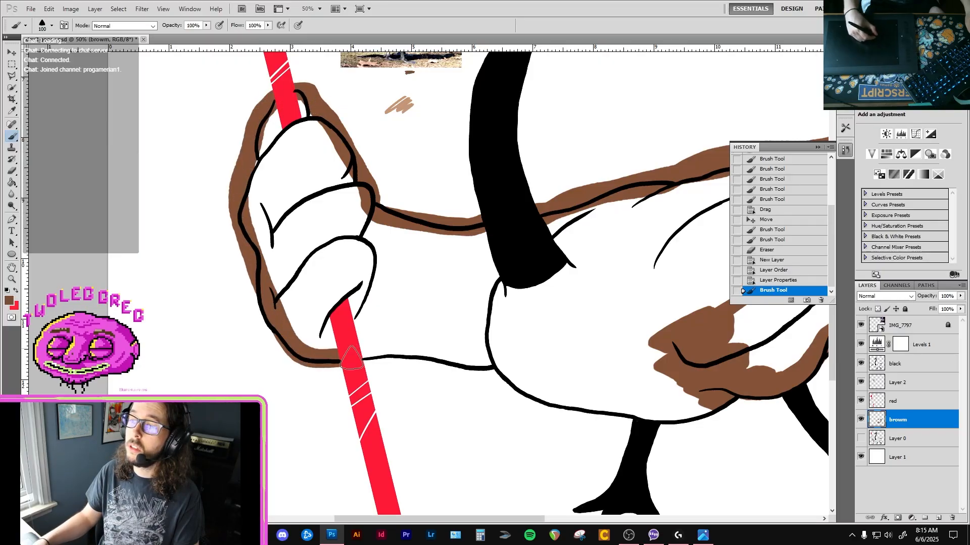
mouse_move(506, 376)
left_mouse_down()
mouse_move(685, 425)
mouse_move(755, 389)
left_mouse_up()
left_click_drag(730, 355, 592, 376)
Fill the enclosed interior of the goose's body and arm with brown using the Paint Bucket.
key("g")
left_click(615, 292)
left_click(608, 270)
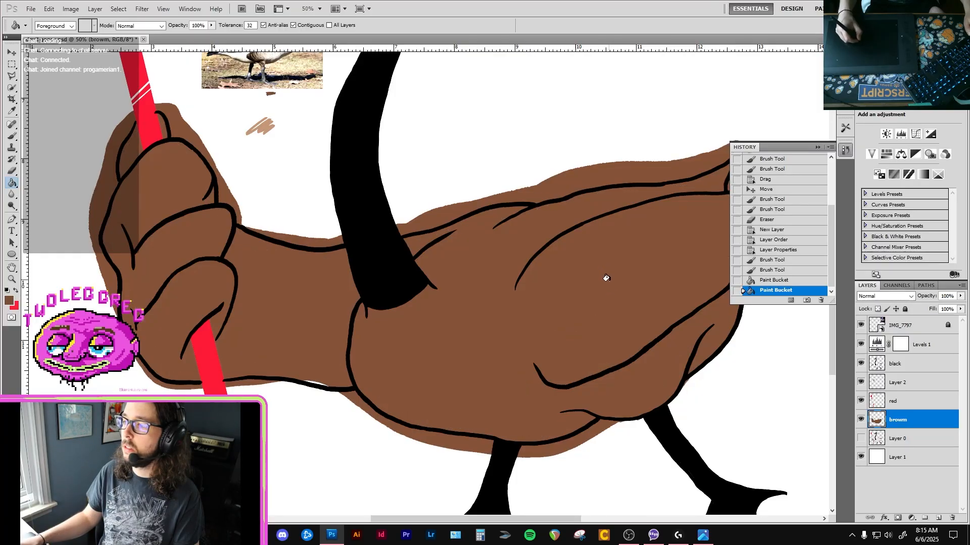
Erase the brown overflow under the goose's belly around both legs with a size 40 eraser.
left_click_drag(606, 277, 505, 289)
key("b")
left_click(496, 449, "ctrl")
mouse_move(496, 449)
left_mouse_down()
mouse_move(527, 369)
mouse_move(442, 389)
mouse_move(504, 381)
left_mouse_up()
key("bracketright")
key("bracketright")
left_click_drag(447, 376, 493, 377)
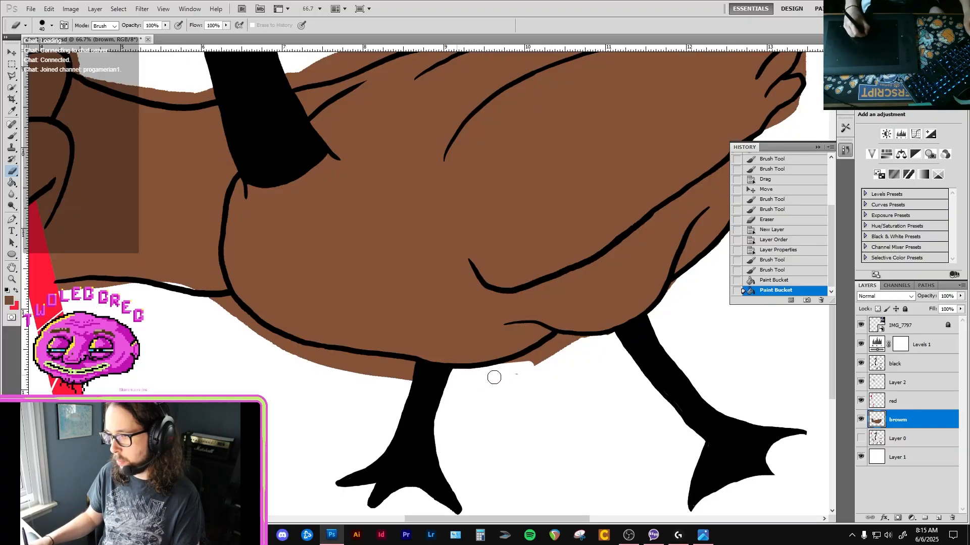
left_click_drag(554, 347, 560, 343)
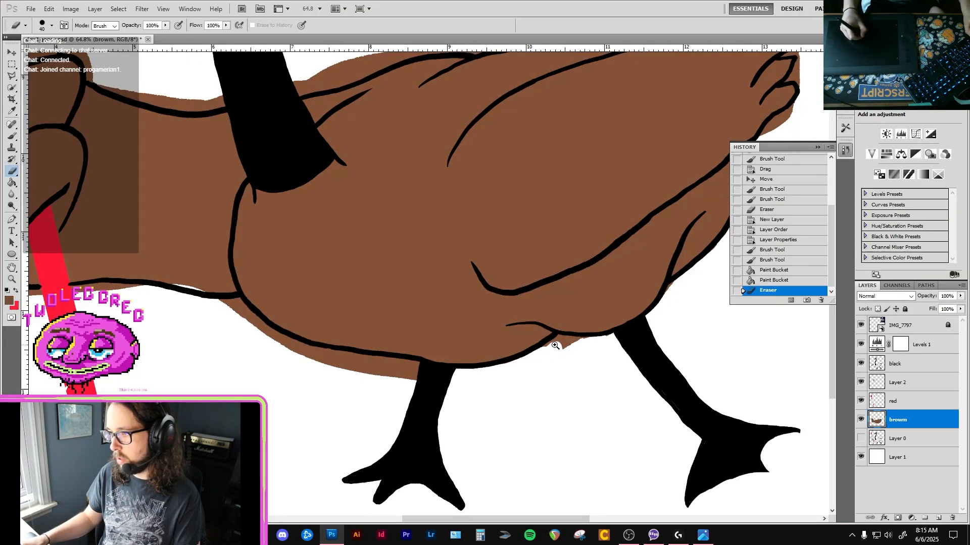
left_click(552, 346, "ctrl")
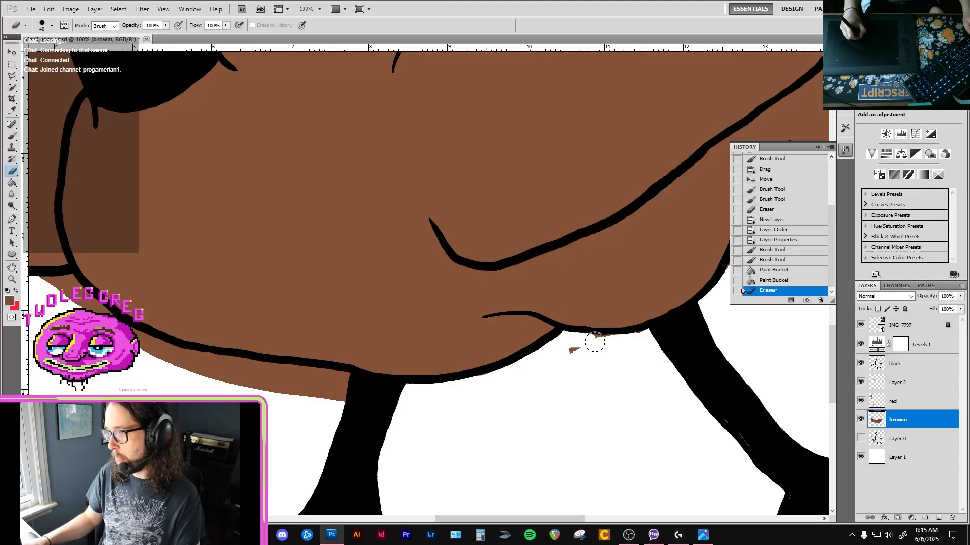
left_click_drag(530, 364, 571, 359)
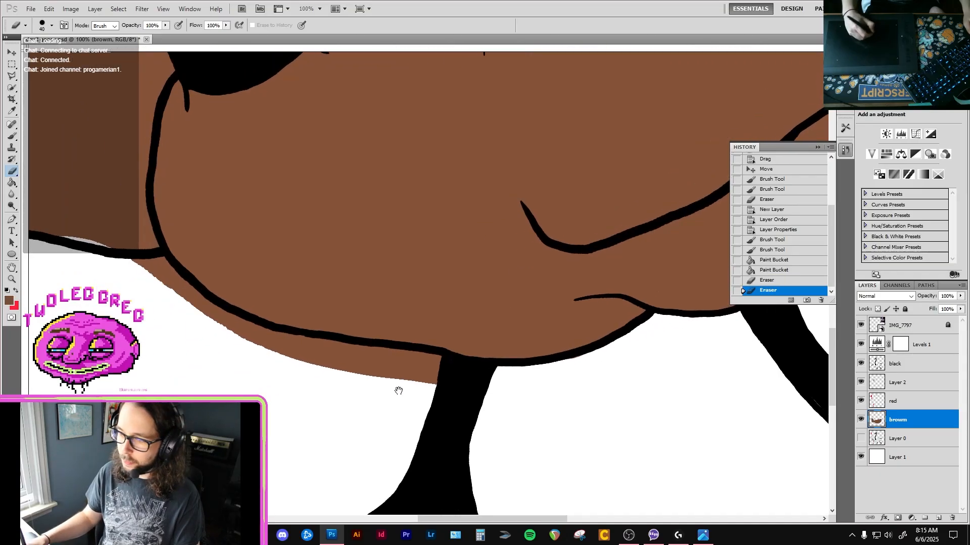
mouse_move(419, 392)
left_mouse_down()
mouse_move(438, 363)
mouse_move(452, 362)
mouse_move(409, 359)
left_mouse_up()
On the black layer, sample the leg's black and touch up the outline where the front leg meets the belly.
key("v")
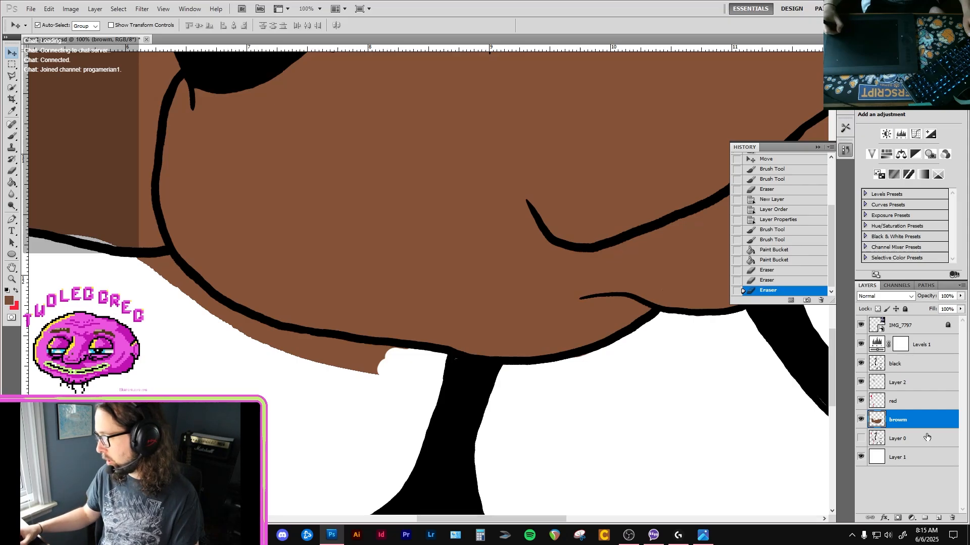
left_click(915, 369)
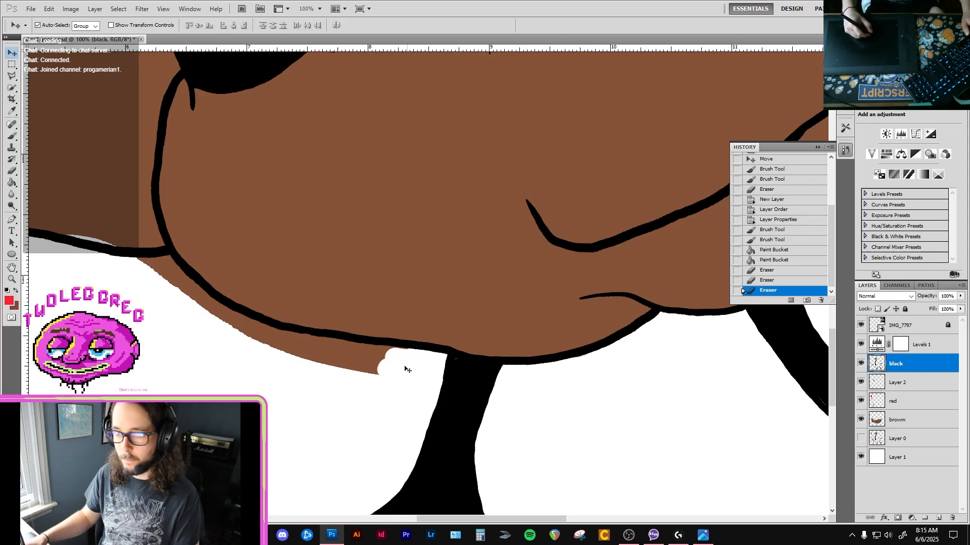
key("i")
left_click(475, 401)
key("b")
left_click_drag(446, 361, 456, 364)
key("bracketleft")
key("bracketleft")
key("bracketleft")
key("bracketleft")
key("bracketleft")
key("bracketleft")
key("bracketleft")
key("bracketleft")
On the brown layer, erase the overflow along the goose's lower belly and chest up to the arm.
left_click(911, 421)
key("e")
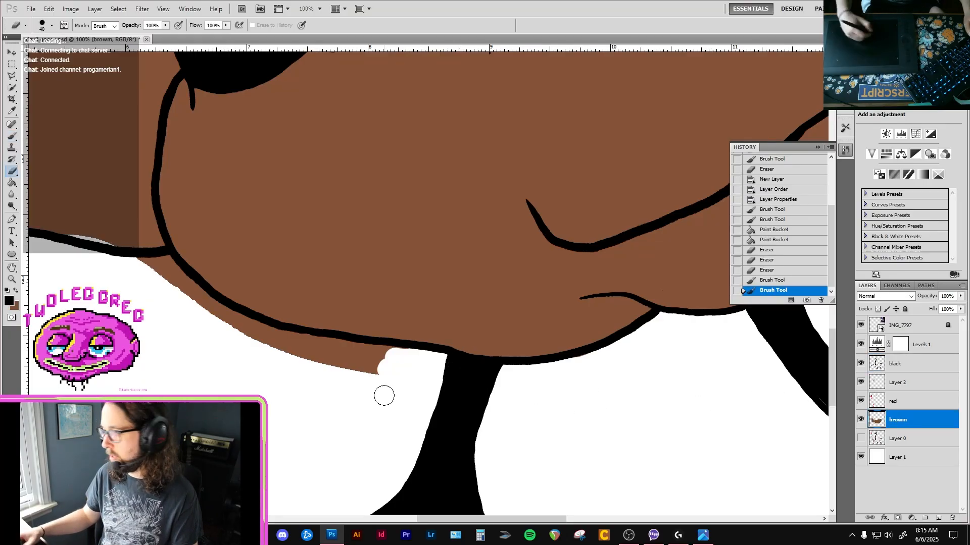
mouse_move(350, 378)
left_mouse_down()
mouse_move(378, 378)
mouse_move(405, 360)
mouse_move(260, 342)
left_mouse_up()
left_click_drag(243, 323, 291, 333)
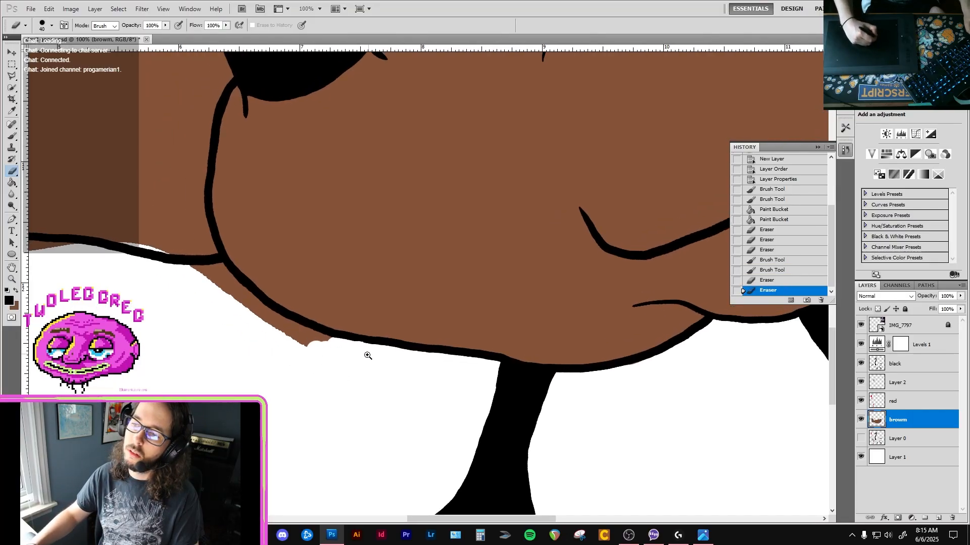
left_click(367, 355, "ctrl")
left_click_drag(192, 320, 322, 354)
mouse_move(226, 317)
left_mouse_down()
mouse_move(273, 327)
mouse_move(247, 332)
mouse_move(368, 335)
mouse_move(324, 318)
mouse_move(255, 266)
mouse_move(341, 309)
mouse_move(242, 232)
mouse_move(217, 234)
mouse_move(233, 225)
mouse_move(221, 262)
mouse_move(314, 292)
mouse_move(386, 298)
left_mouse_up()
left_click(223, 282, "alt")
mouse_move(284, 249)
left_mouse_down()
mouse_move(352, 255)
mouse_move(371, 238)
mouse_move(413, 247)
left_mouse_up()
Patch the arm's lower edge with a size 20 brown brush and erase the overflow up to the pitchfork.
key("b")
key("x")
scroll(422, 264, "left", 5)
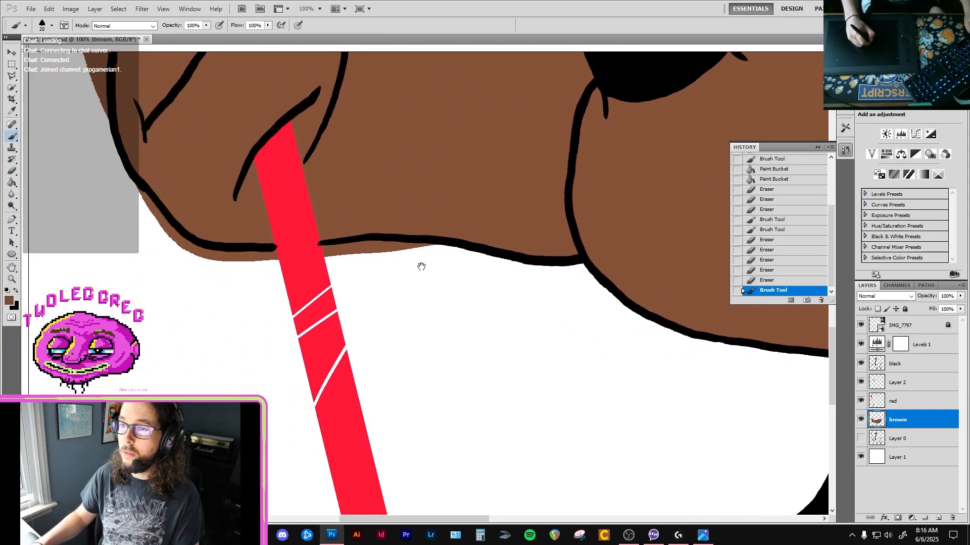
key("e")
mouse_move(344, 260)
left_mouse_down()
mouse_move(413, 258)
mouse_move(355, 251)
left_mouse_up()
left_click_drag(439, 250, 446, 252)
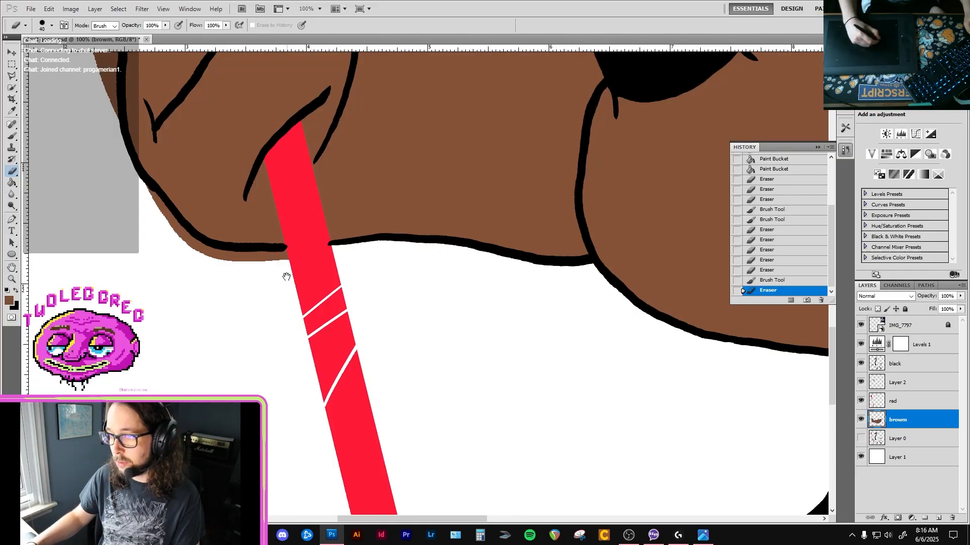
Erase the brown overflow around the underside and outer edge of the fist, up to the pitchfork handle.
left_click_drag(256, 267, 394, 284)
left_click_drag(287, 211, 281, 203)
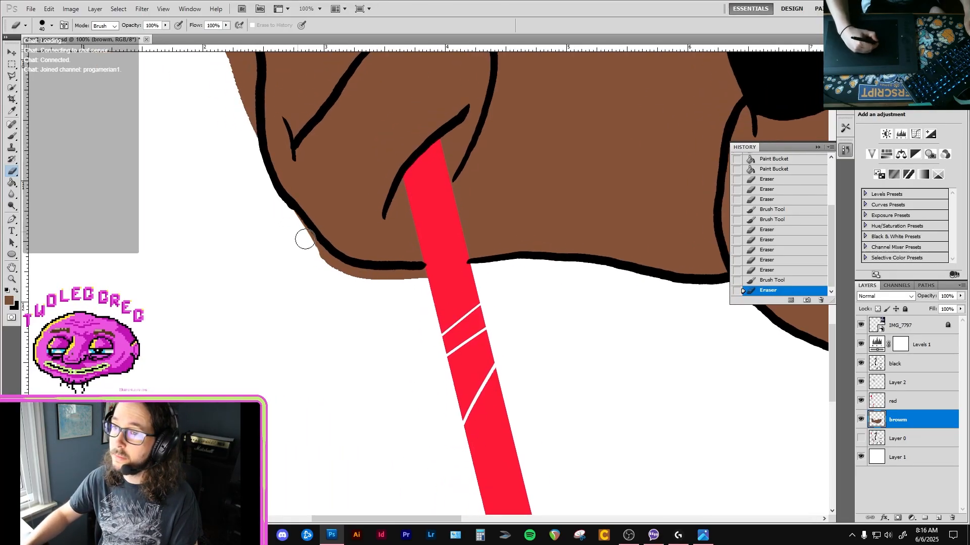
mouse_move(325, 264)
left_mouse_down()
mouse_move(421, 292)
mouse_move(397, 278)
mouse_move(433, 275)
mouse_move(329, 266)
left_mouse_up()
left_click_drag(297, 231, 342, 266)
mouse_move(262, 92)
left_mouse_down()
mouse_move(340, 244)
mouse_move(367, 325)
mouse_move(373, 288)
mouse_move(356, 227)
mouse_move(347, 248)
left_mouse_up()
mouse_move(333, 208)
left_mouse_down()
mouse_move(351, 336)
mouse_move(328, 339)
mouse_move(336, 334)
mouse_move(352, 400)
mouse_move(353, 310)
mouse_move(377, 272)
mouse_move(366, 295)
mouse_move(352, 280)
mouse_move(352, 244)
mouse_move(383, 250)
mouse_move(379, 267)
mouse_move(389, 219)
mouse_move(367, 215)
mouse_move(364, 247)
mouse_move(383, 214)
mouse_move(386, 233)
mouse_move(375, 223)
mouse_move(387, 186)
mouse_move(381, 192)
mouse_move(378, 181)
mouse_move(413, 121)
mouse_move(390, 179)
left_mouse_up()
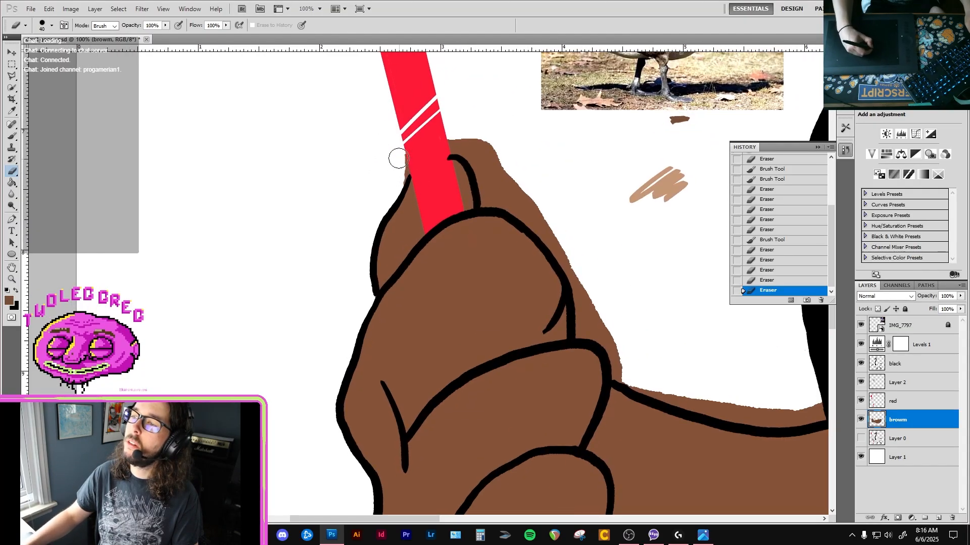
Erase the brown overflow around the top of the fist and along the arm's upper edge to the neck.
left_click_drag(450, 144, 489, 145)
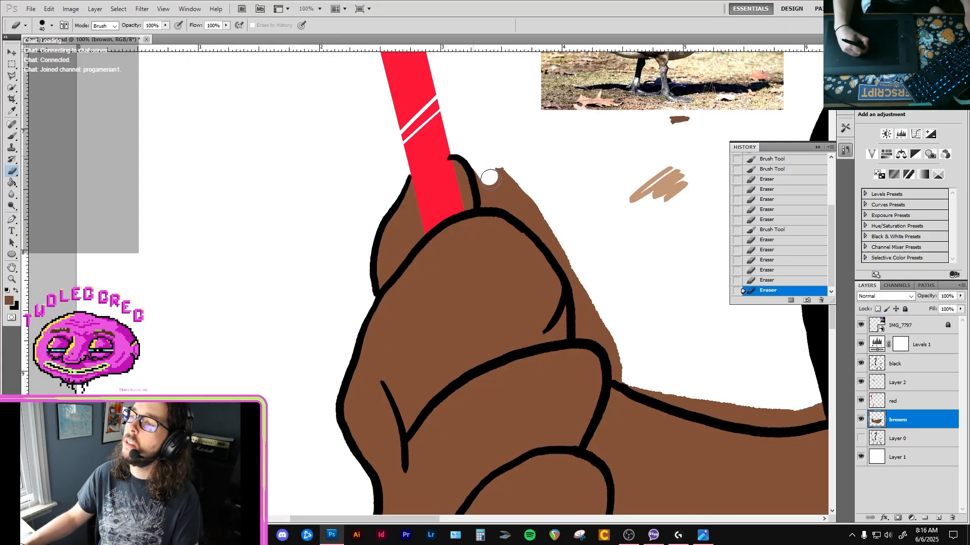
mouse_move(490, 178)
left_mouse_down()
mouse_move(480, 165)
mouse_move(502, 195)
mouse_move(522, 193)
left_mouse_up()
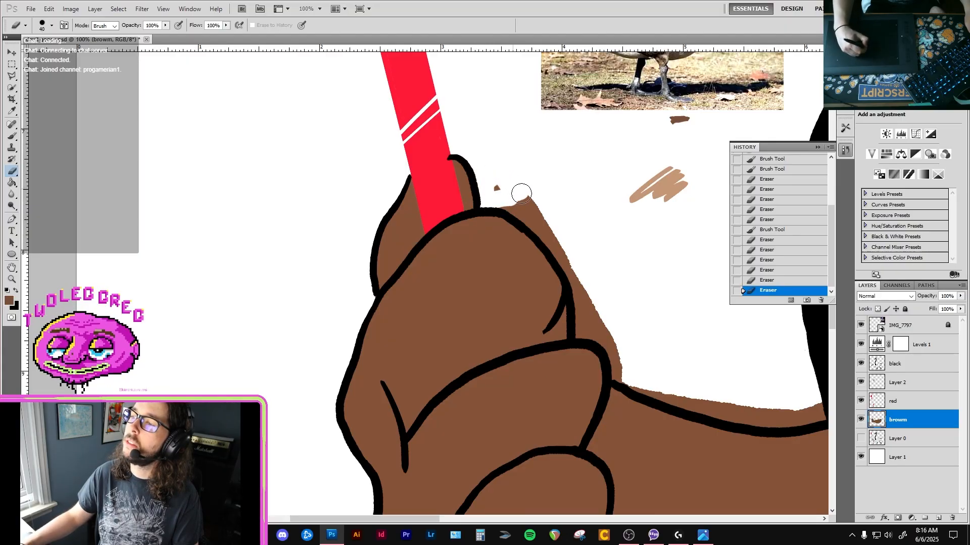
left_click_drag(600, 318, 411, 212)
left_click_drag(406, 216, 413, 184)
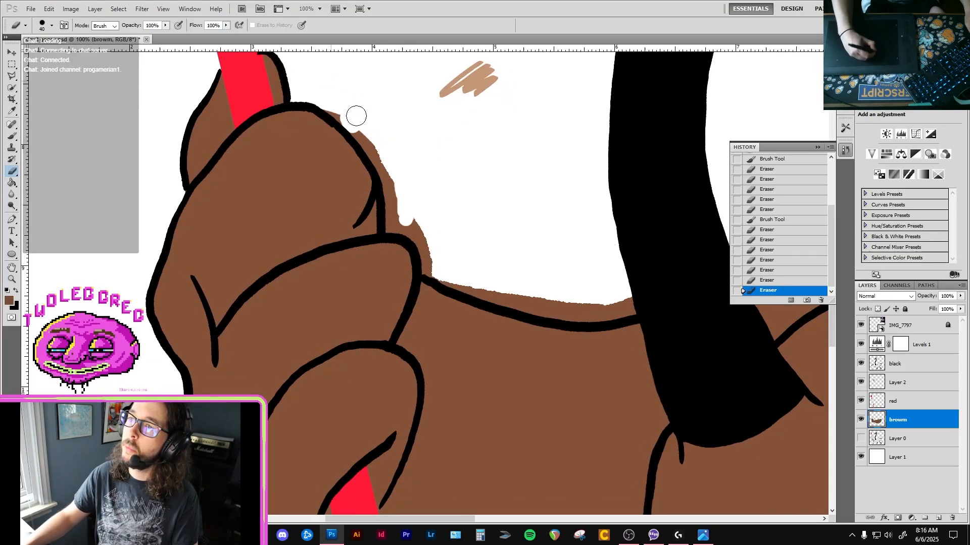
mouse_move(333, 107)
left_mouse_down()
mouse_move(371, 142)
mouse_move(366, 125)
mouse_move(362, 137)
mouse_move(412, 212)
mouse_move(395, 212)
mouse_move(389, 232)
mouse_move(413, 225)
mouse_move(433, 247)
mouse_move(421, 266)
mouse_move(453, 291)
mouse_move(433, 269)
mouse_move(550, 312)
mouse_move(493, 290)
mouse_move(645, 305)
mouse_move(561, 309)
left_mouse_up()
Erase the brown overflow along the goose's back from the neck to the first tail feather.
scroll(561, 309, "right", 10)
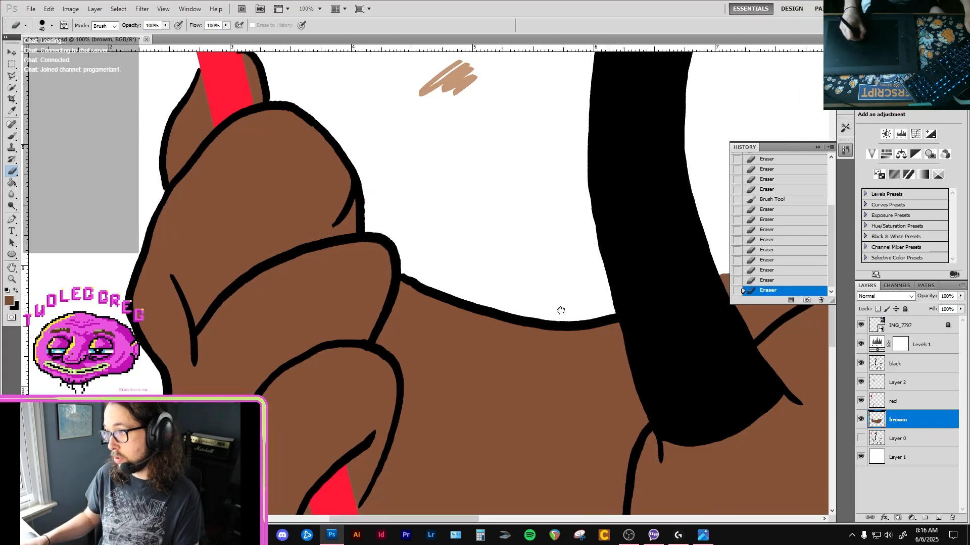
mouse_move(442, 268)
left_mouse_down()
mouse_move(412, 275)
mouse_move(413, 292)
mouse_move(401, 298)
mouse_move(464, 287)
mouse_move(535, 252)
mouse_move(408, 278)
mouse_move(526, 238)
mouse_move(417, 285)
mouse_move(556, 232)
left_mouse_up()
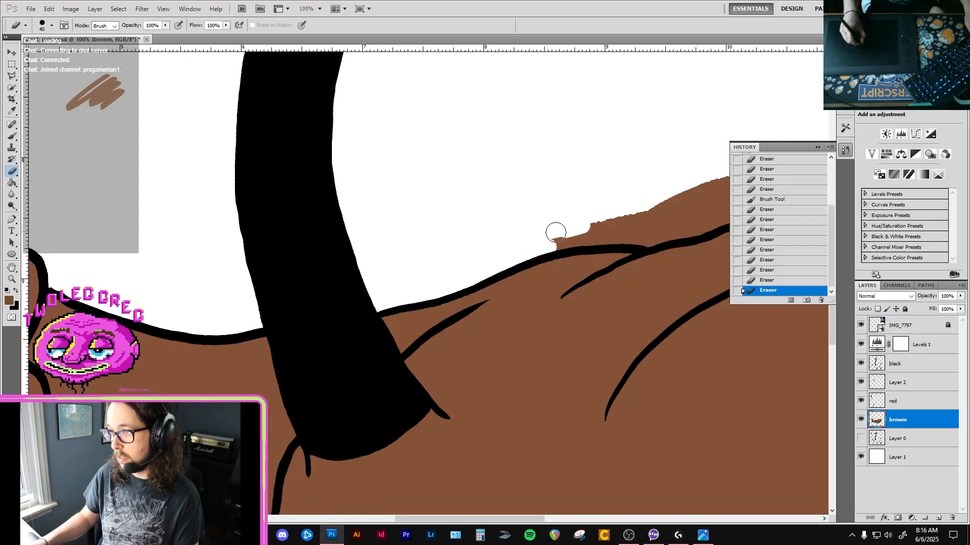
left_click_drag(620, 229, 387, 253)
mouse_move(389, 249)
left_mouse_down()
mouse_move(350, 253)
mouse_move(416, 252)
left_mouse_up()
left_click_drag(417, 253, 357, 258)
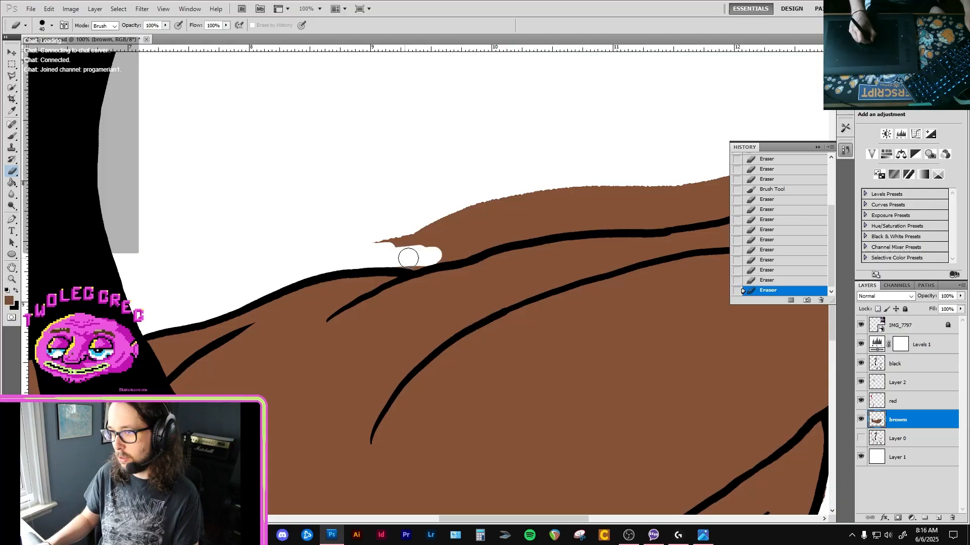
mouse_move(420, 260)
left_mouse_down()
mouse_move(480, 234)
mouse_move(467, 245)
left_mouse_up()
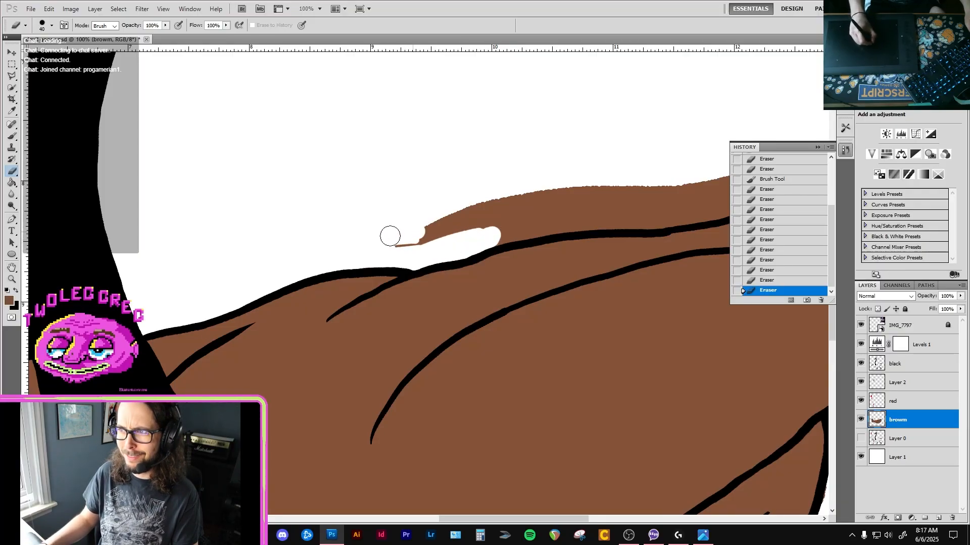
mouse_move(390, 236)
left_mouse_down()
mouse_move(457, 232)
mouse_move(340, 242)
mouse_move(325, 254)
mouse_move(332, 260)
mouse_move(449, 241)
mouse_move(296, 249)
left_mouse_up()
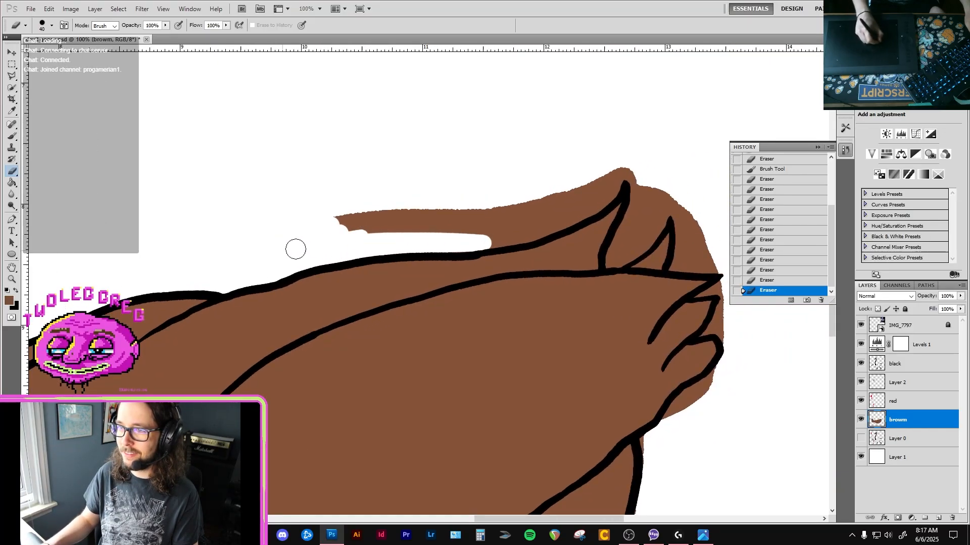
mouse_move(343, 225)
left_mouse_down()
mouse_move(359, 209)
mouse_move(408, 213)
mouse_move(400, 219)
mouse_move(410, 199)
mouse_move(454, 214)
mouse_move(433, 230)
mouse_move(465, 221)
mouse_move(453, 231)
mouse_move(516, 231)
mouse_move(501, 240)
mouse_move(485, 240)
mouse_move(539, 230)
mouse_move(615, 186)
mouse_move(524, 229)
mouse_move(531, 203)
mouse_move(659, 169)
mouse_move(637, 188)
left_mouse_up()
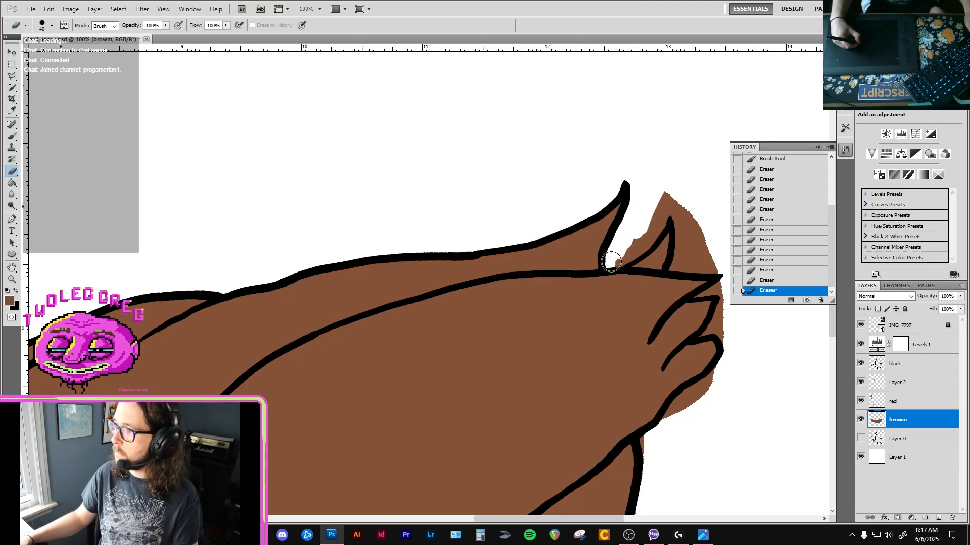
Erase the brown around the remaining tail feathers and wing tips, reducing the eraser to size 15 for tight spots.
mouse_move(635, 245)
left_mouse_down()
mouse_move(608, 265)
mouse_move(650, 234)
mouse_move(636, 247)
mouse_move(673, 188)
mouse_move(612, 164)
left_mouse_up()
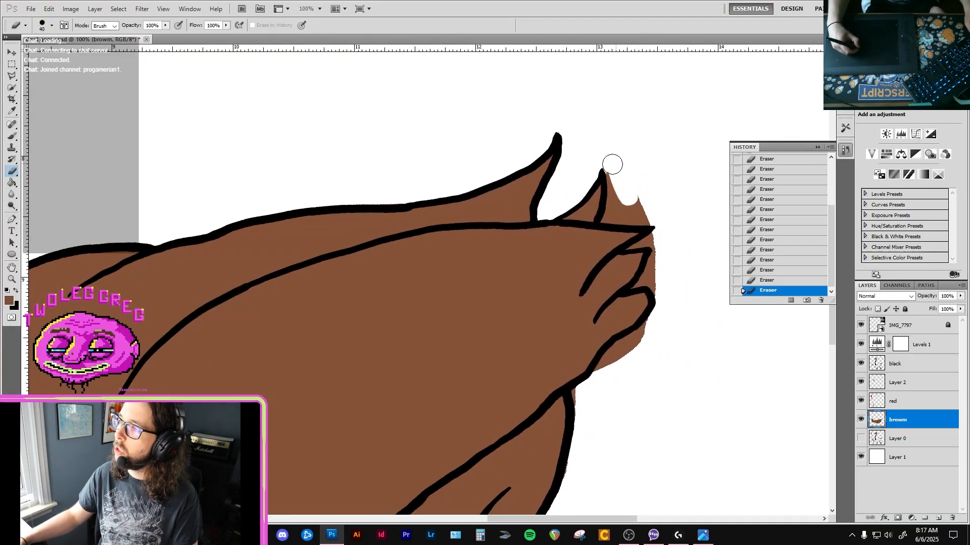
mouse_move(611, 208)
left_mouse_down()
mouse_move(609, 217)
mouse_move(647, 220)
mouse_move(620, 219)
mouse_move(634, 204)
left_mouse_up()
key("bracketleft")
key("bracketleft")
key("bracketleft")
key("bracketleft")
key("bracketleft")
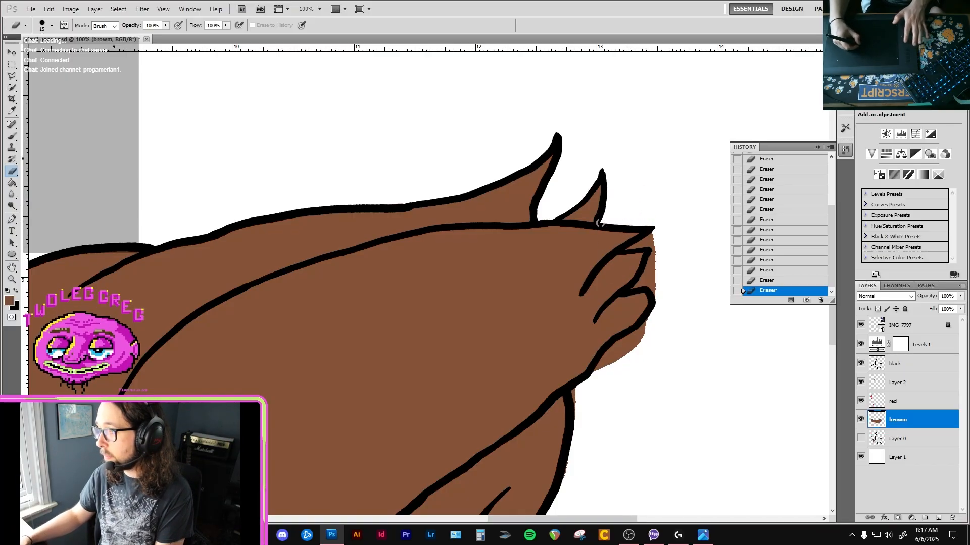
left_click_drag(645, 240, 658, 239)
mouse_move(656, 272)
left_mouse_down()
mouse_move(636, 285)
mouse_move(655, 289)
left_mouse_up()
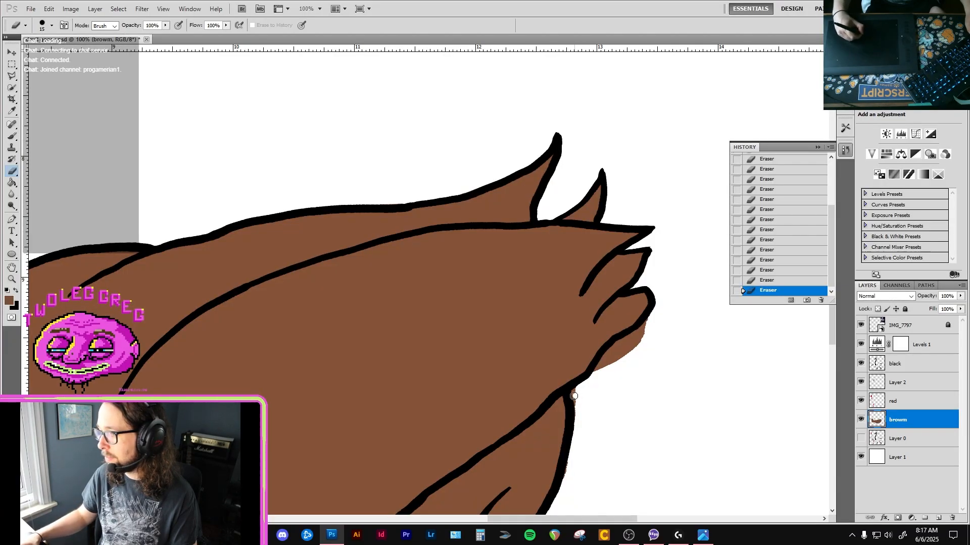
Erase the remaining brown overflow below the wing tip and along the rump, finishing with the whole drawing in view.
mouse_move(573, 397)
left_mouse_down()
mouse_move(574, 388)
mouse_move(563, 487)
left_mouse_up()
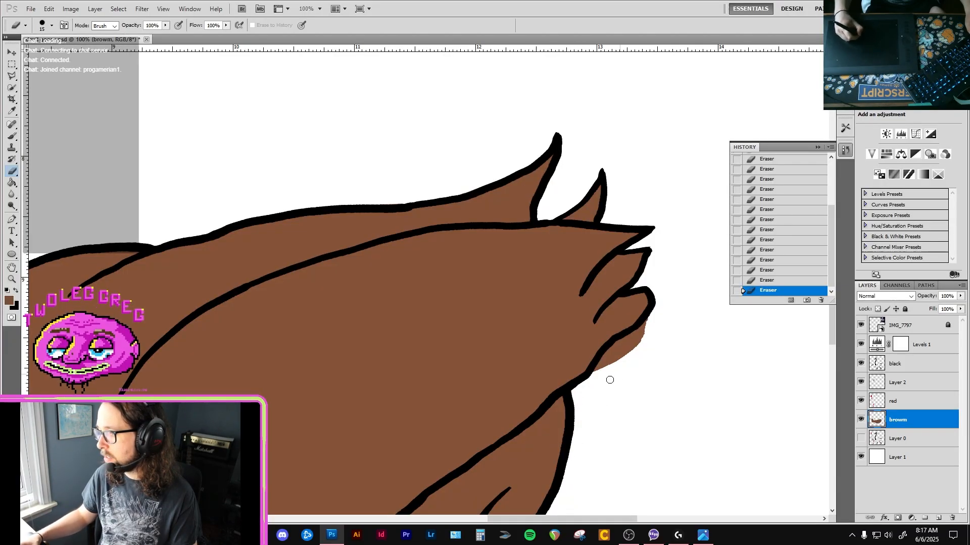
mouse_move(626, 336)
left_mouse_down()
mouse_move(641, 327)
mouse_move(617, 356)
mouse_move(622, 344)
left_mouse_up()
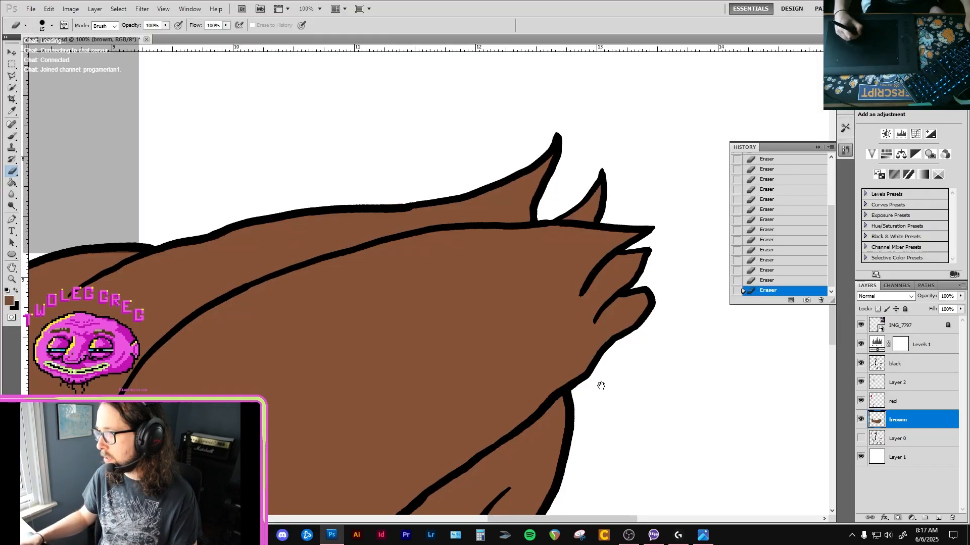
left_click_drag(601, 386, 612, 347)
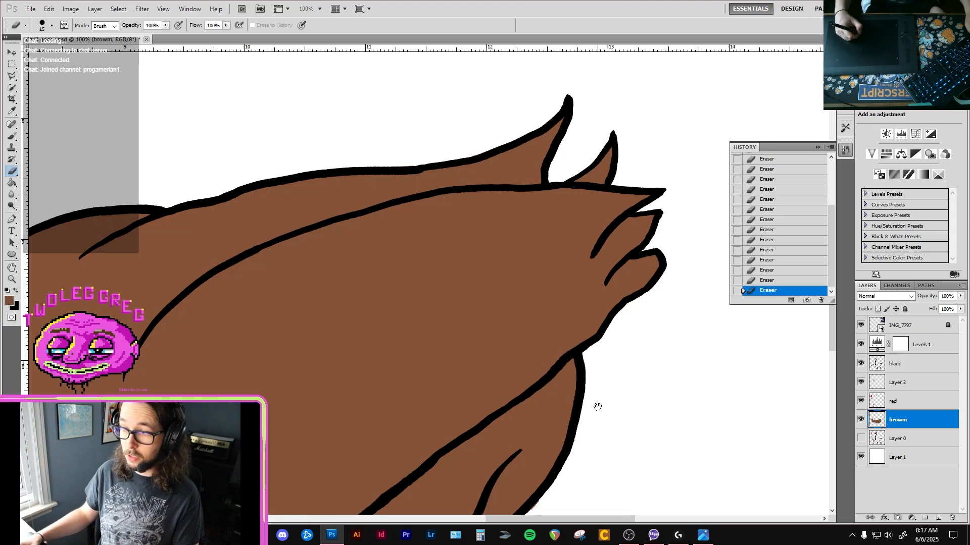
left_click_drag(597, 407, 604, 294)
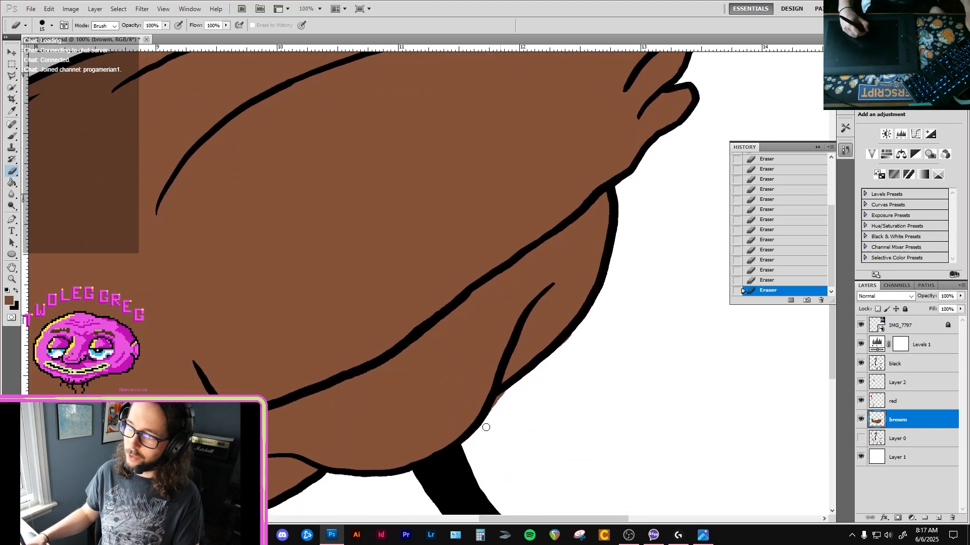
left_click_drag(457, 458, 518, 387)
key("ctrl+0")
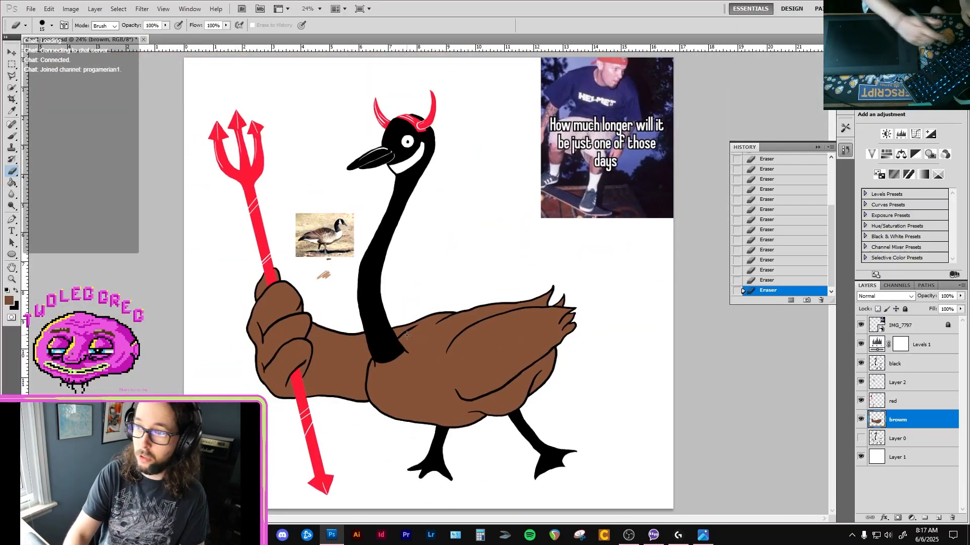
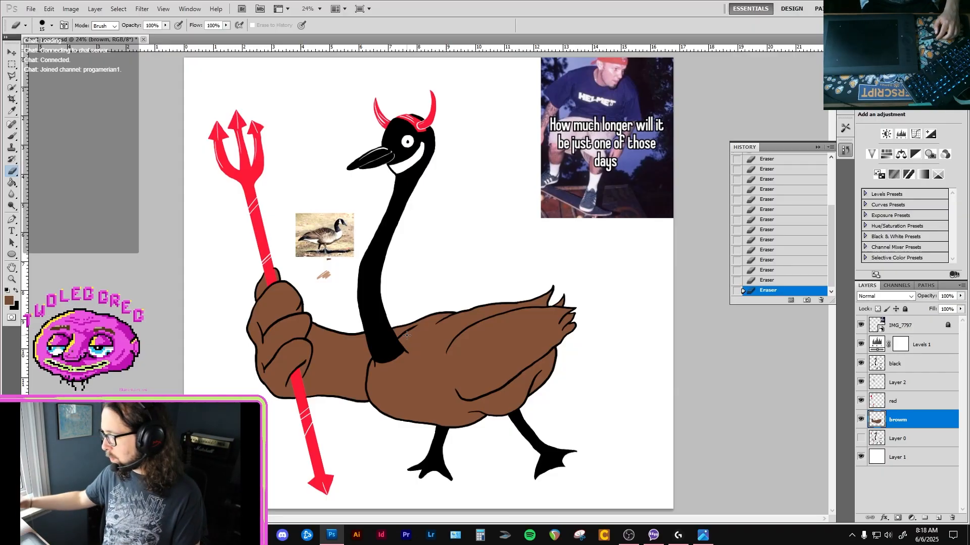
key("v")
left_click(325, 237)
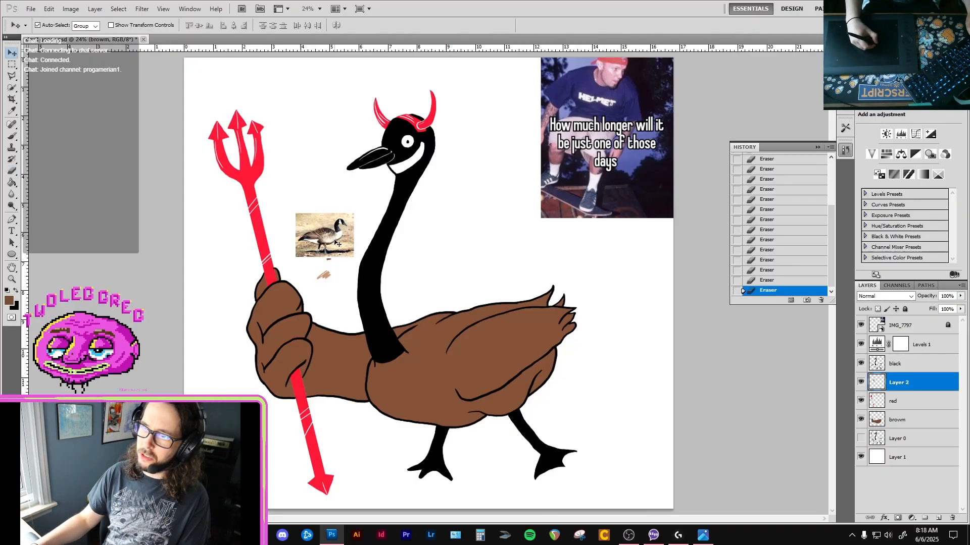
key("Delete")
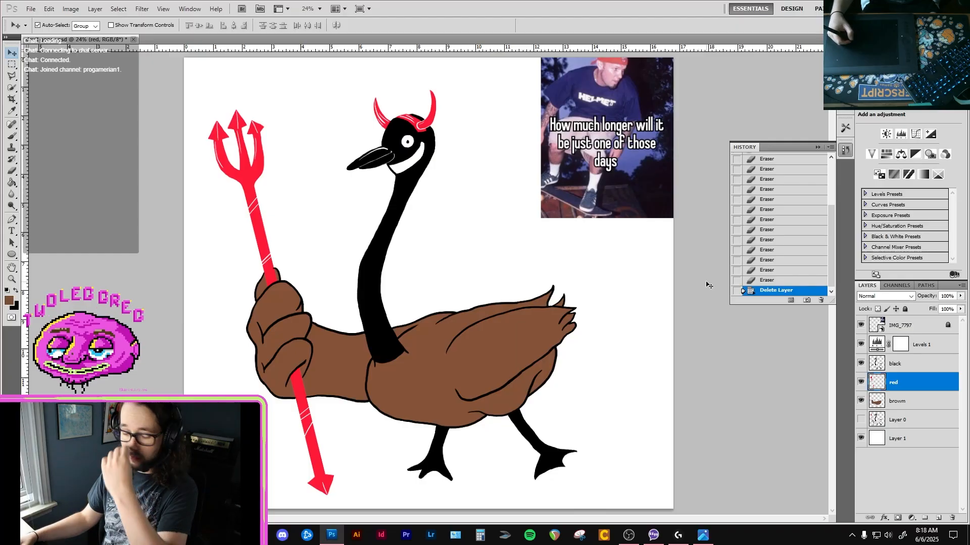
key("ctrl+z")
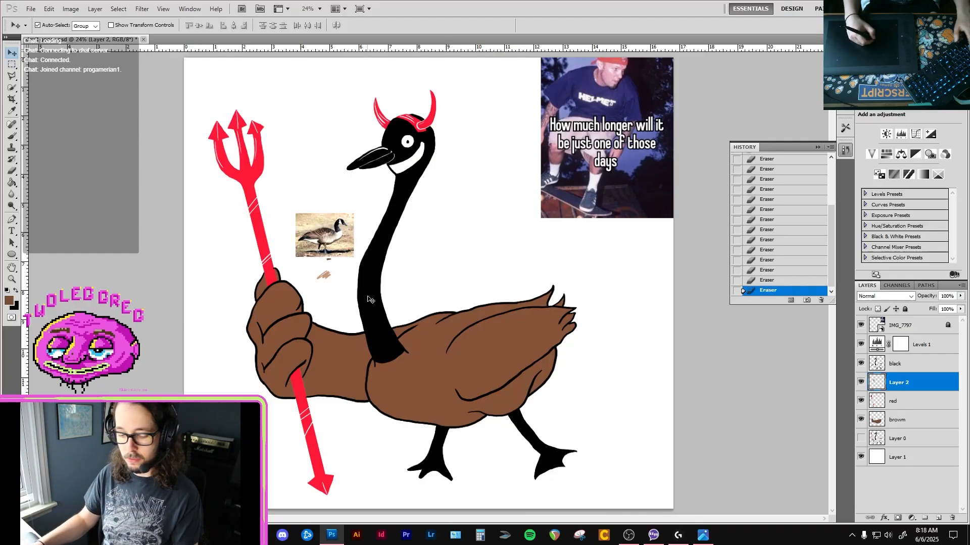
Lasso and cut the color swatches below the goose photo, then delete the photo's layer and paste the swatches back on a new layer.
key("l")
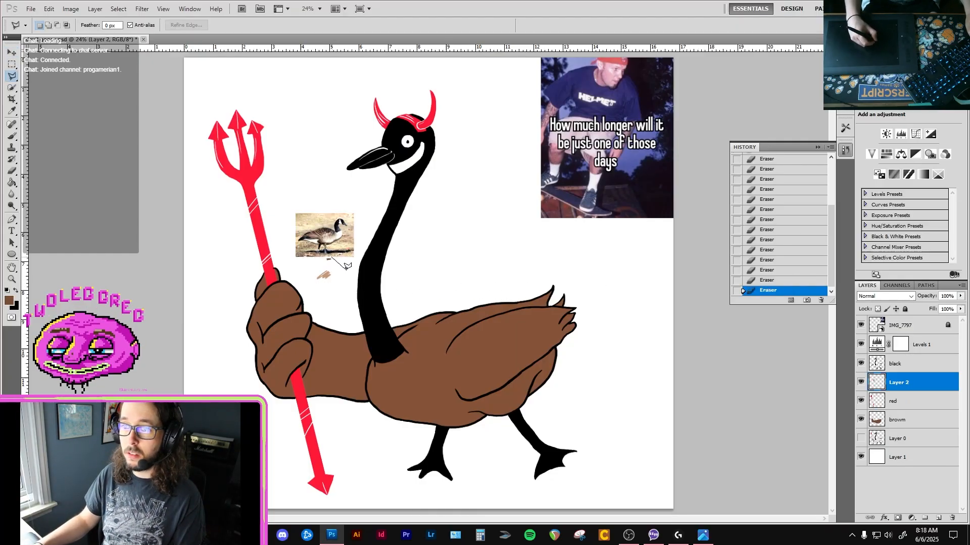
left_click(340, 276)
left_click(326, 290)
left_click(313, 276)
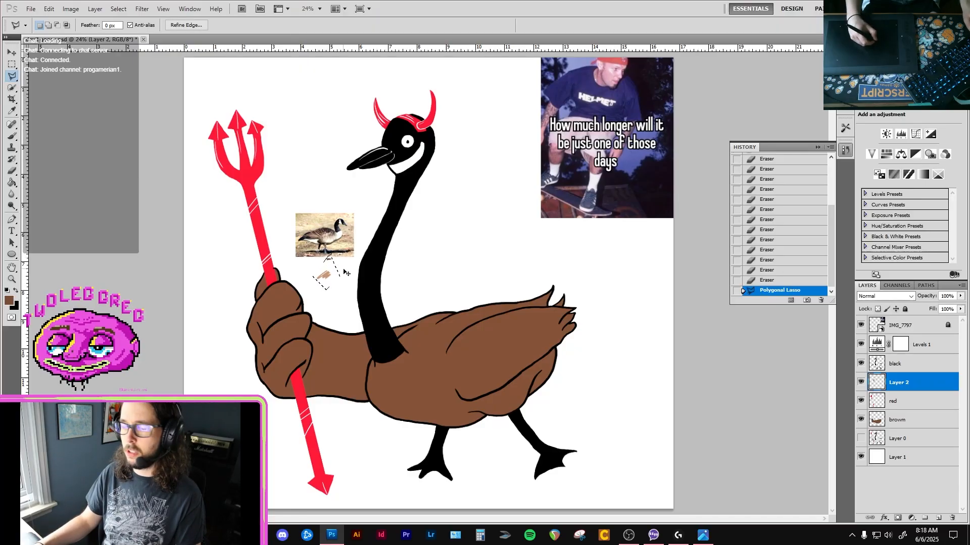
key("ctrl+x")
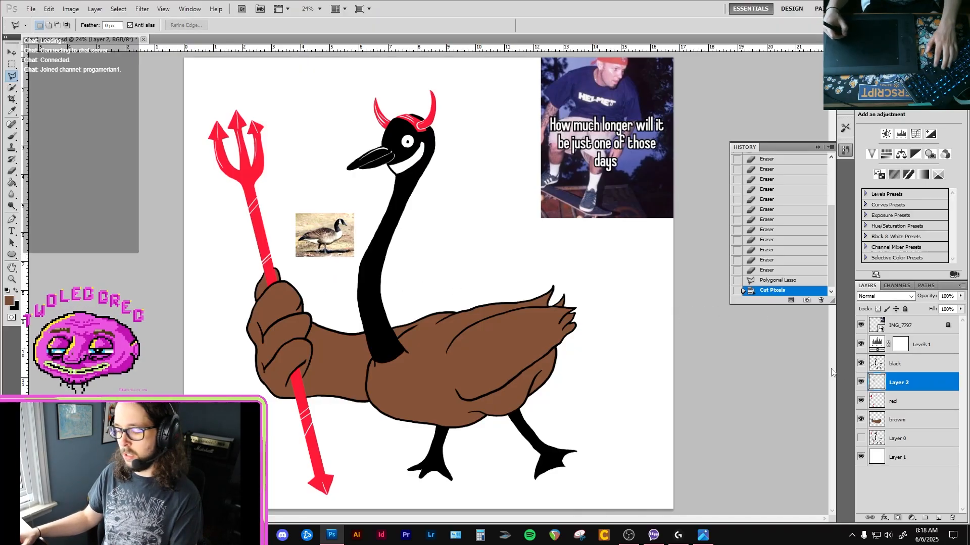
key("Delete")
left_click(899, 410)
key("ctrl+v")
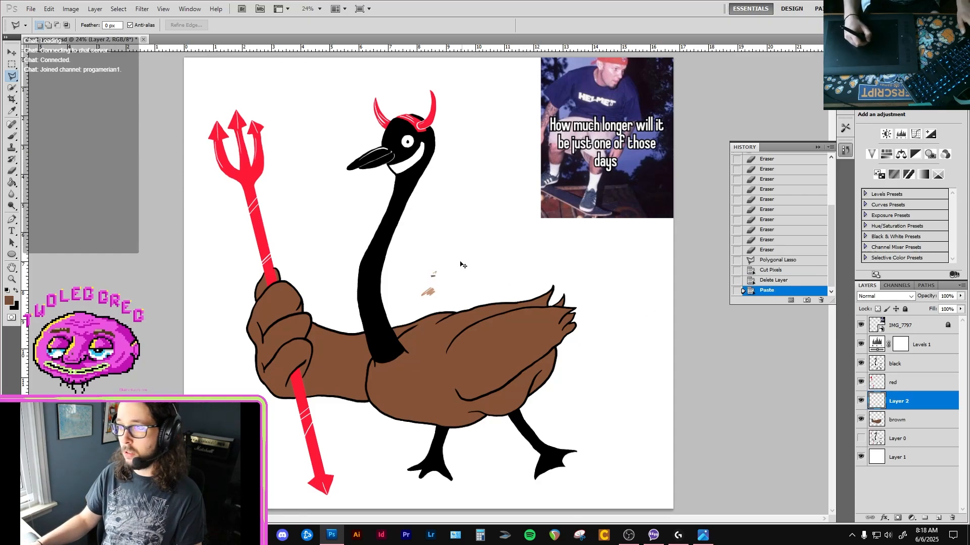
Sample the light tan swatch and refill the goose's body and arm with it on the brown layer, toggling that layer's visibility to compare.
key("v")
left_click(440, 284)
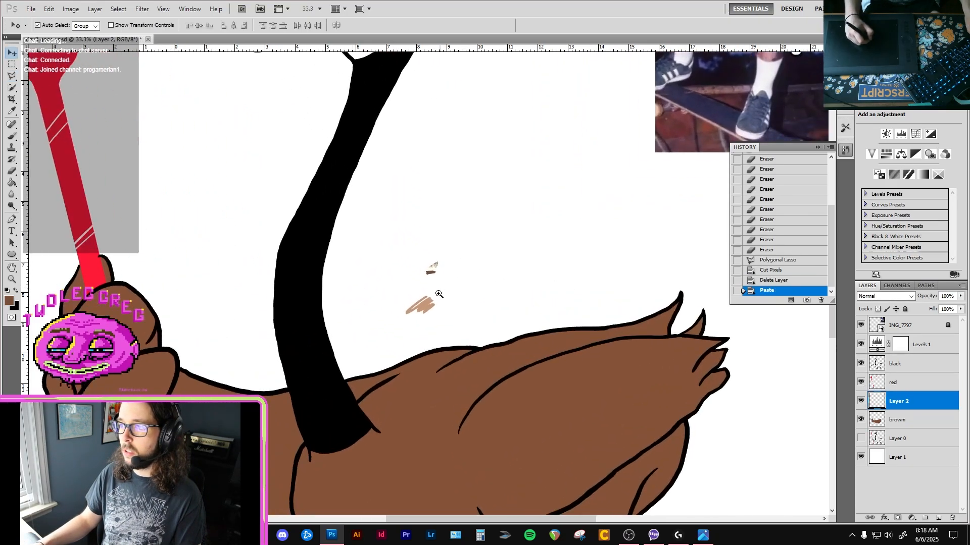
key("i")
left_click(425, 305)
key("g")
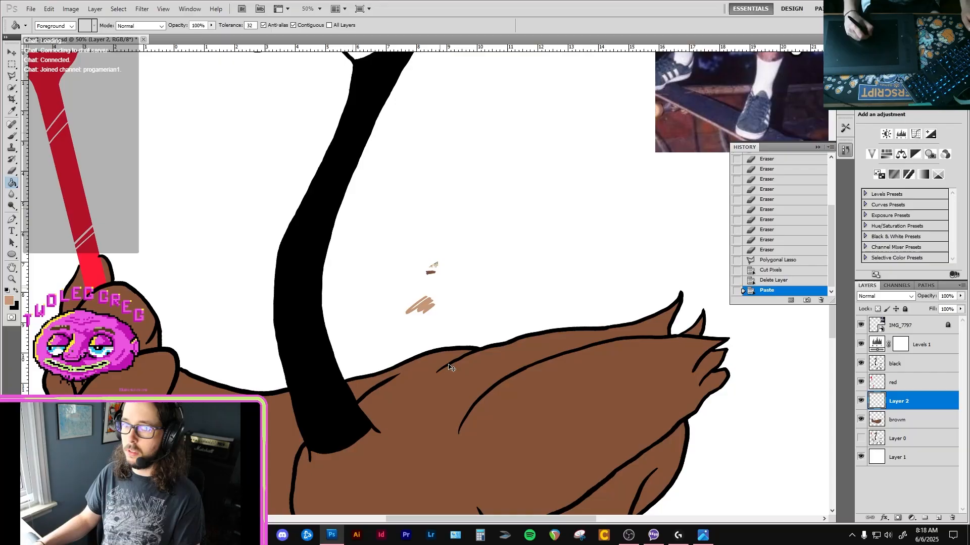
left_click(444, 399, "alt")
left_click(903, 423)
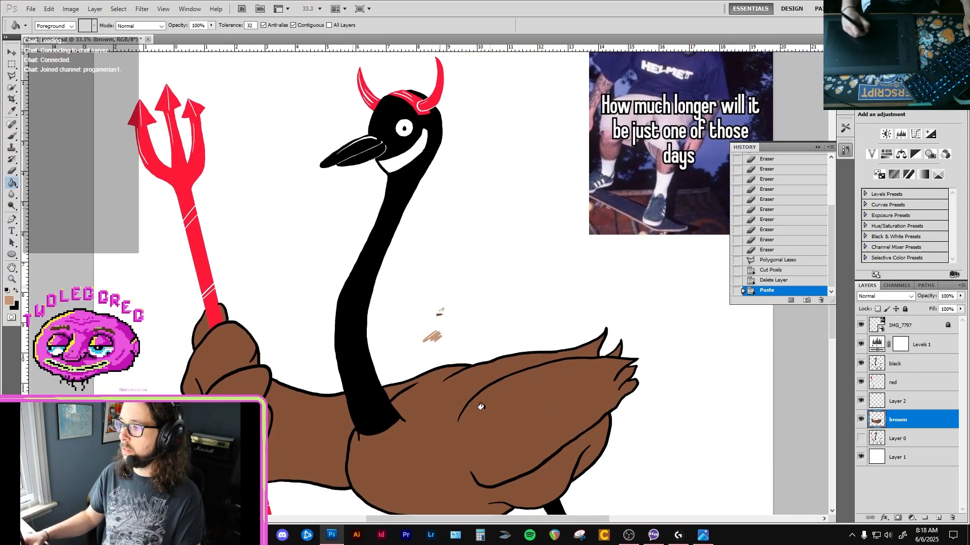
left_click(452, 425)
key("ctrl+minus")
key("ctrl+minus")
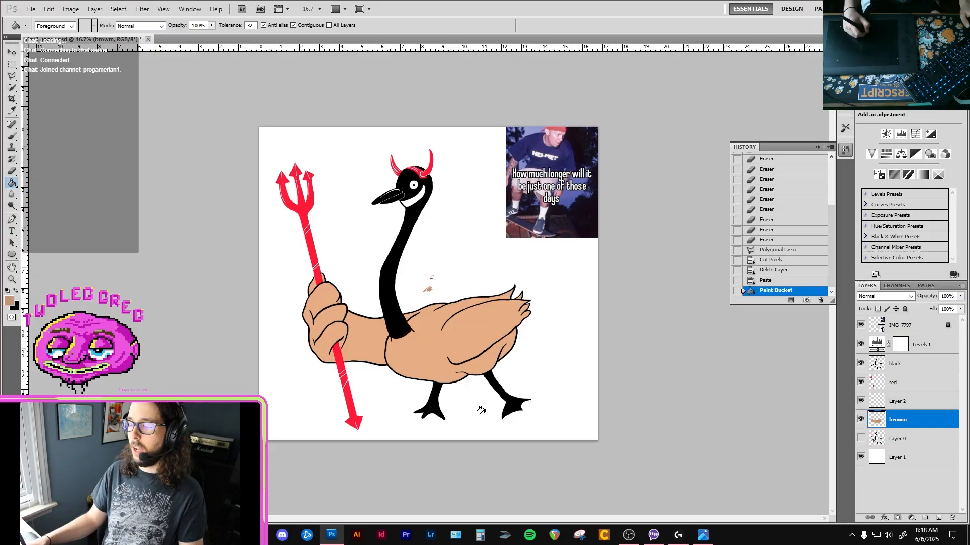
left_click(860, 422)
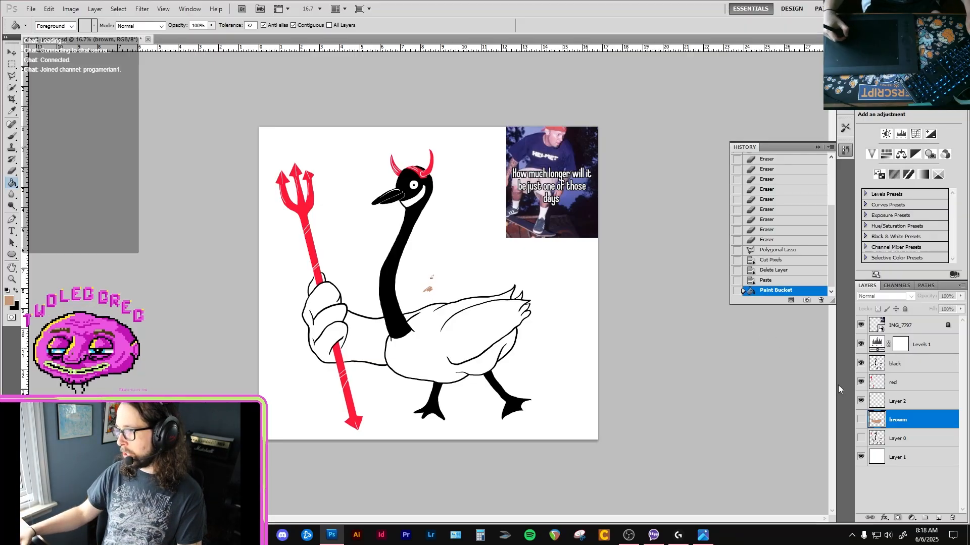
left_click(860, 420)
Sample the dark brown swatch above the tan one as the color for the Brush tool.
left_click(430, 296, "ctrl")
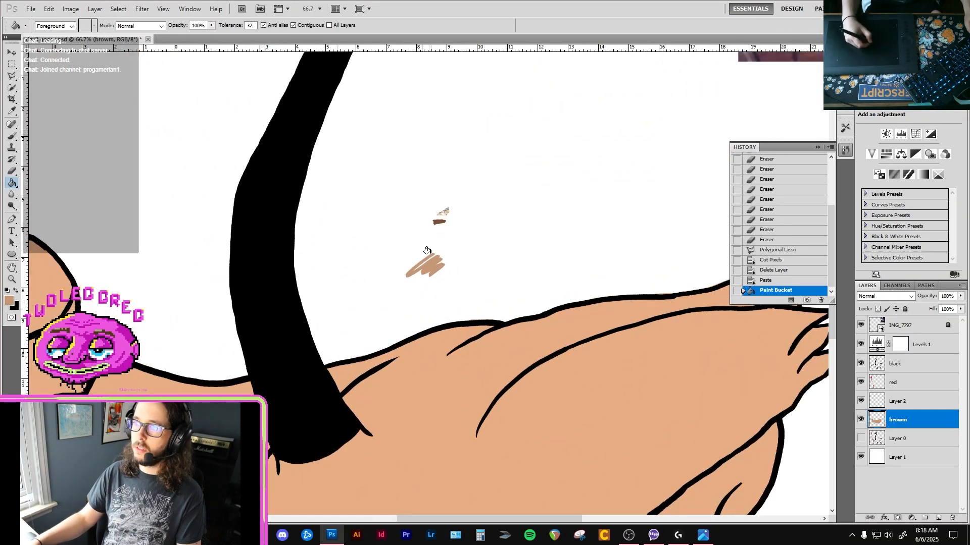
key("i")
left_click(443, 222)
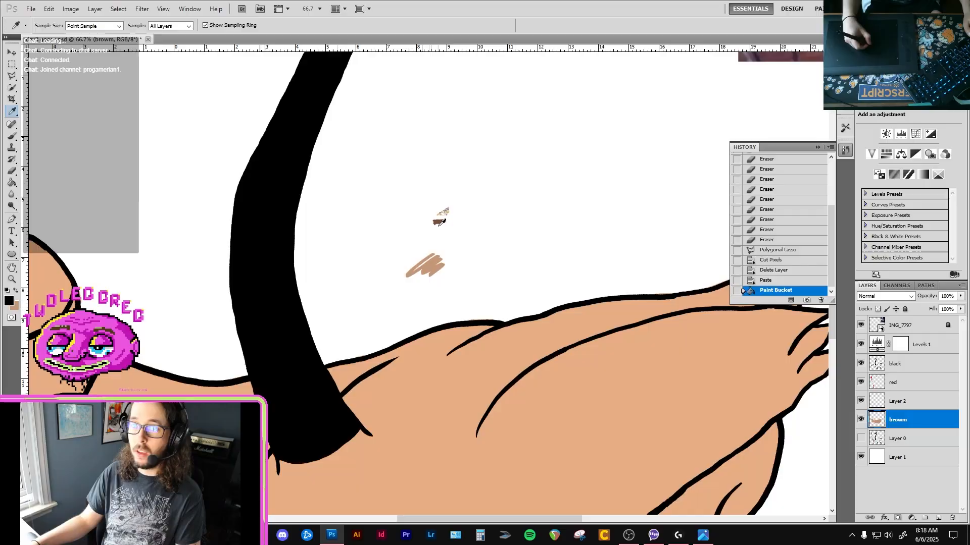
left_click(440, 220)
key("b")
left_click_drag(471, 361, 390, 174)
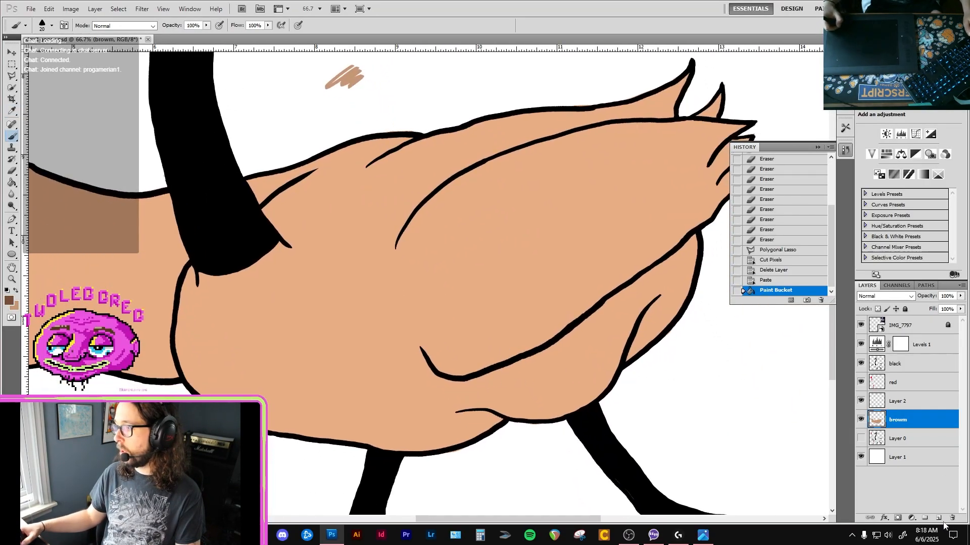
Create a new layer directly beneath the brown layer and name it shadows.
left_click(924, 466)
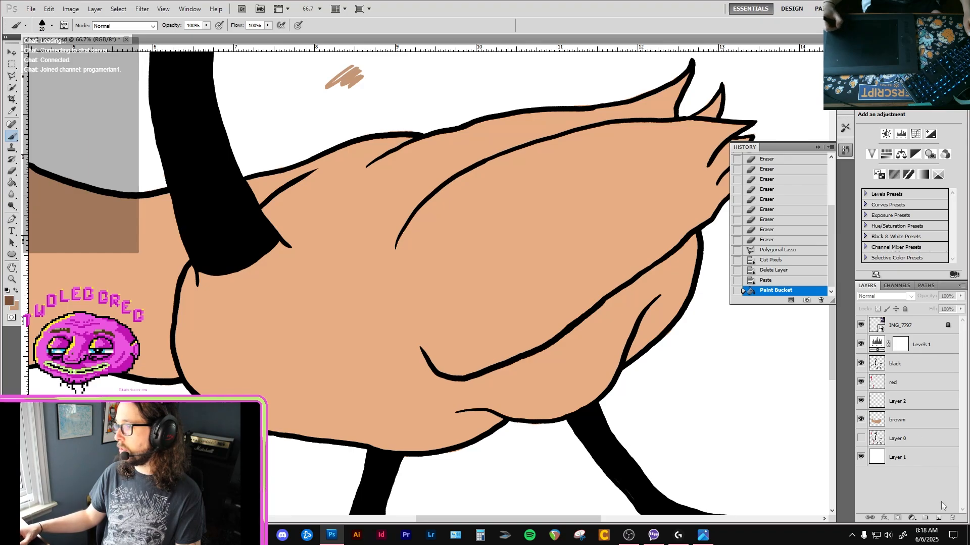
left_click(938, 518)
left_click_drag(904, 326, 912, 441)
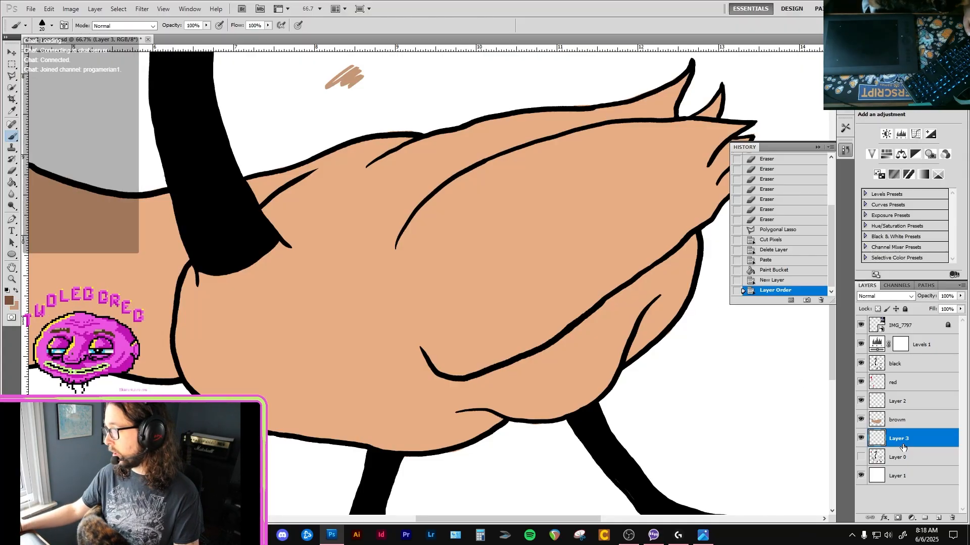
type("base")
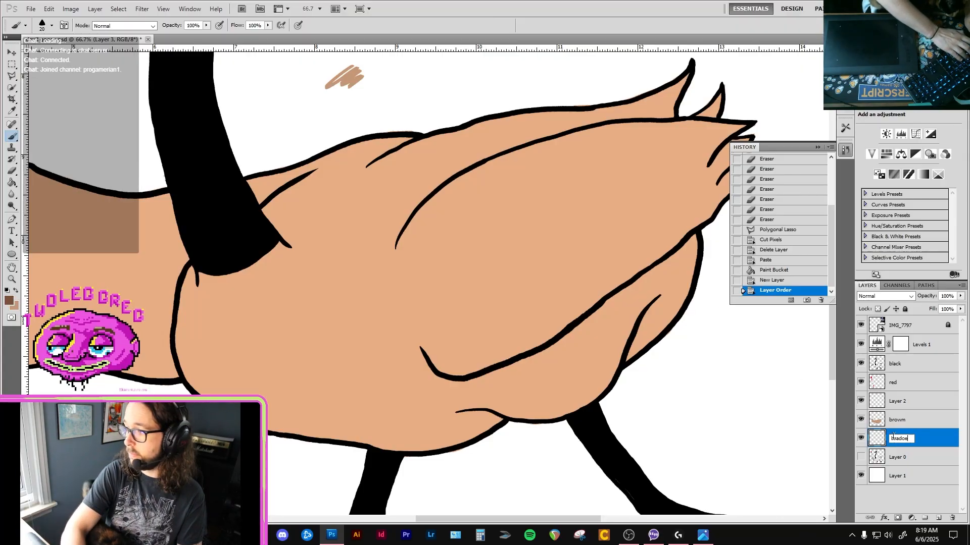
key("BackSpace")
key("BackSpace")
key("BackSpace")
key("BackSpace")
type("sha")
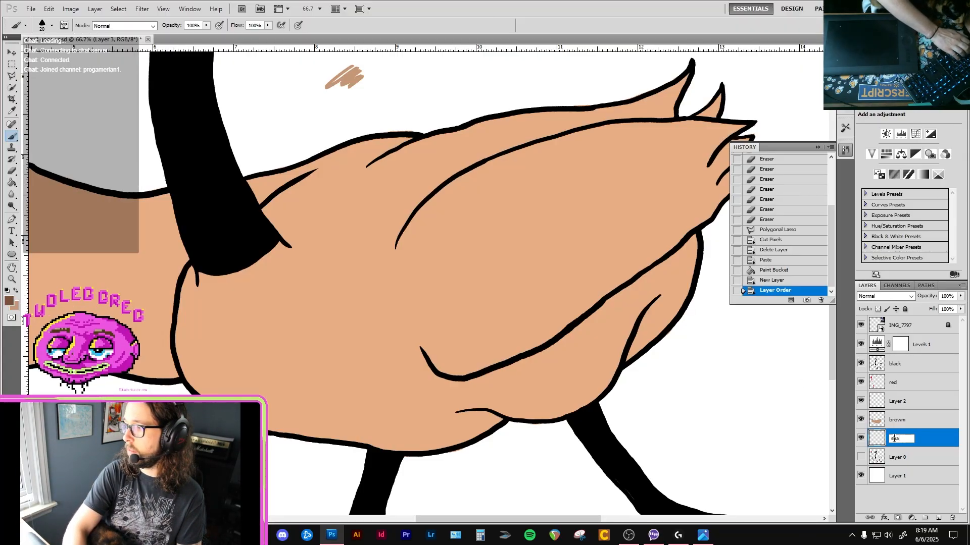
type("dows")
key("Return")
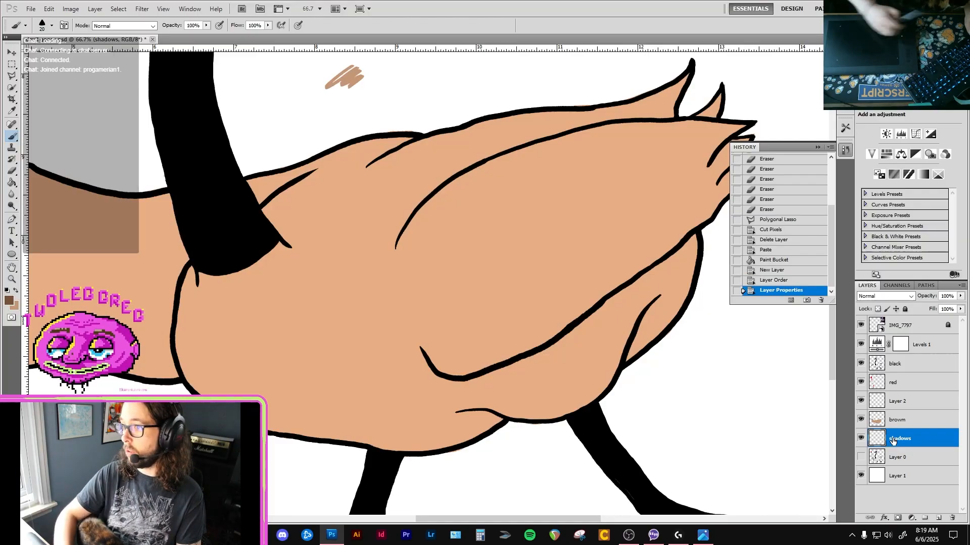
Paint a dark brown shadow along the wing's lower edge with a size 50 brush, moving the shadows layer above the red layer.
key("bracketright")
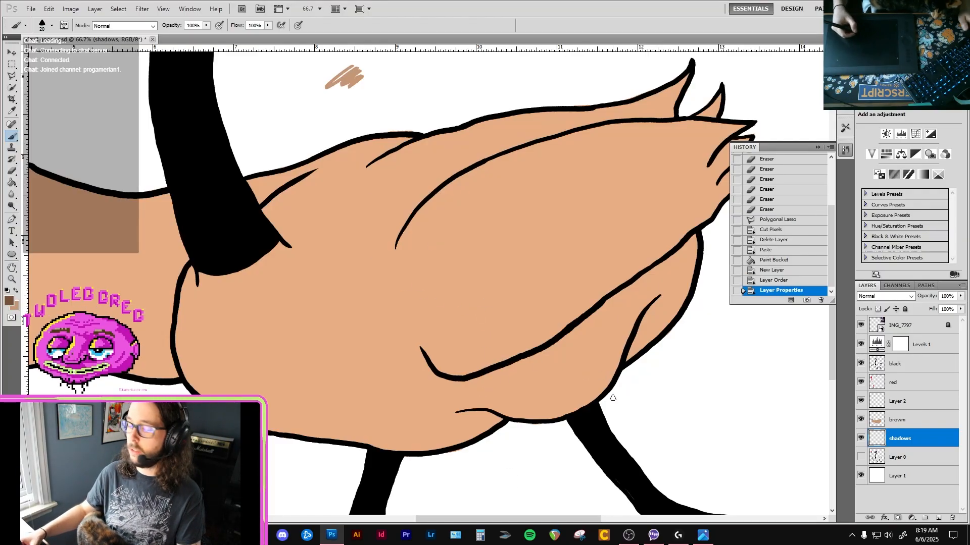
key("bracketright")
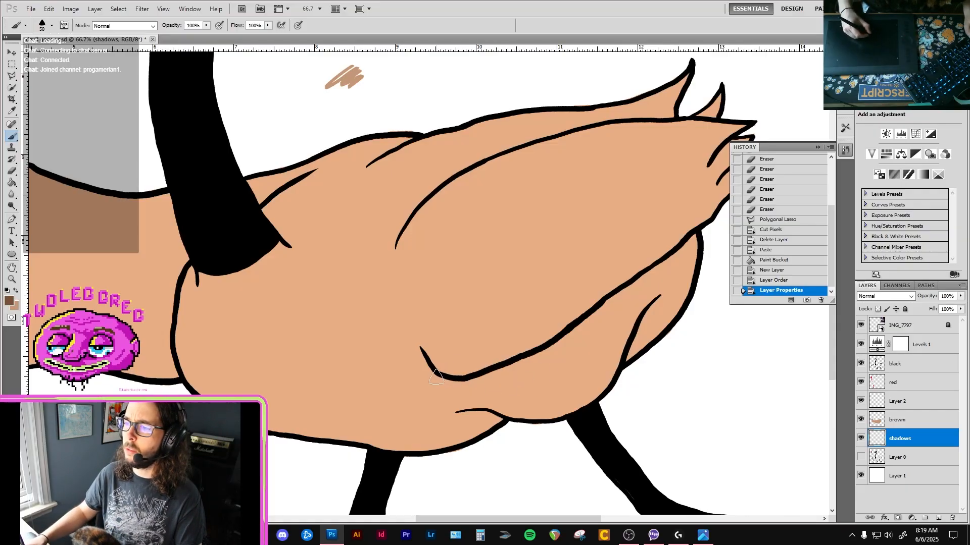
left_click(479, 386)
mouse_move(925, 435)
left_mouse_down()
mouse_move(924, 361)
mouse_move(919, 388)
left_mouse_up()
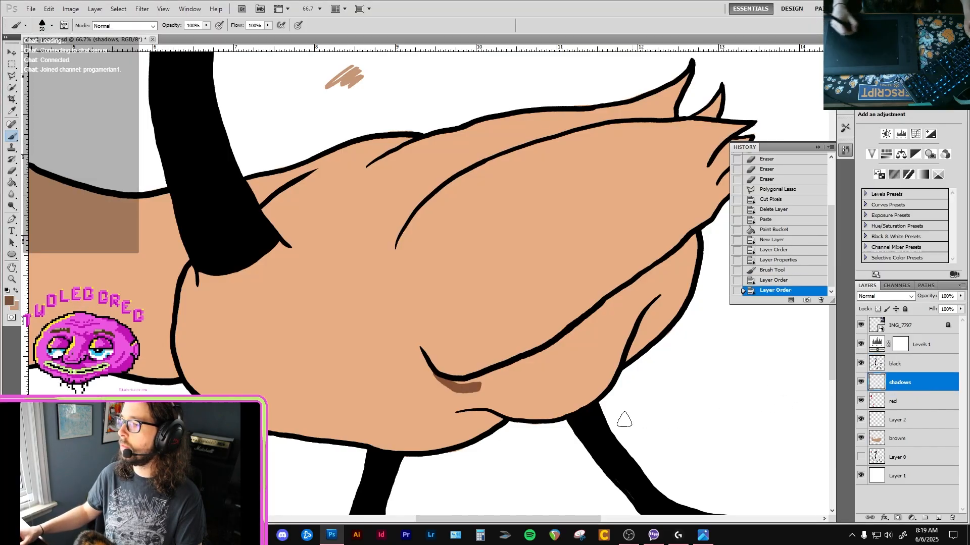
mouse_move(667, 263)
left_mouse_down()
mouse_move(532, 367)
mouse_move(505, 380)
mouse_move(448, 382)
mouse_move(528, 360)
mouse_move(458, 386)
mouse_move(487, 386)
mouse_move(477, 387)
mouse_move(543, 357)
mouse_move(622, 298)
mouse_move(597, 316)
left_mouse_up()
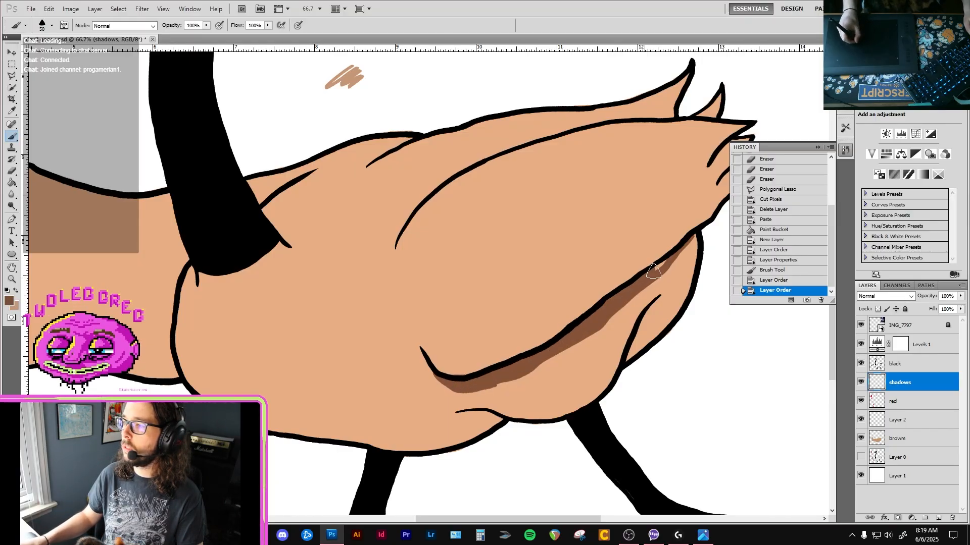
left_click_drag(666, 260, 658, 268)
Refine the wing shadow with the size 15 eraser and size 30 brush, tapering its front tip and smoothing its lower edge.
scroll(459, 367, "up", 1)
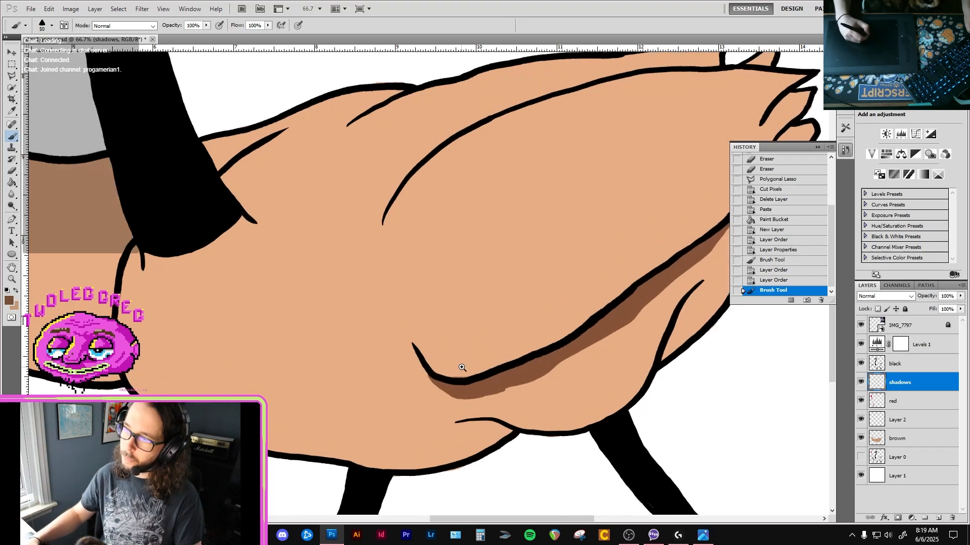
key("e")
left_click(469, 381)
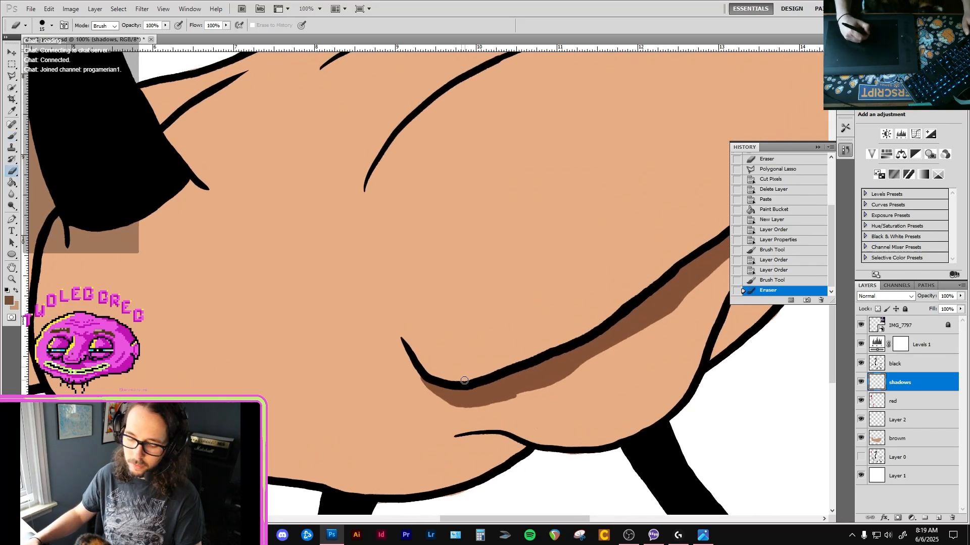
key("b")
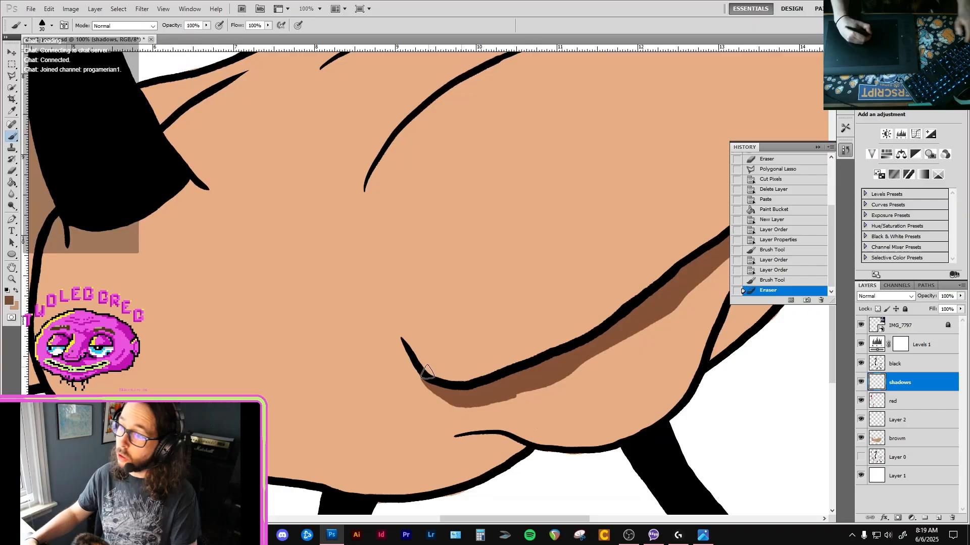
key("bracketleft")
left_click_drag(414, 362, 435, 389)
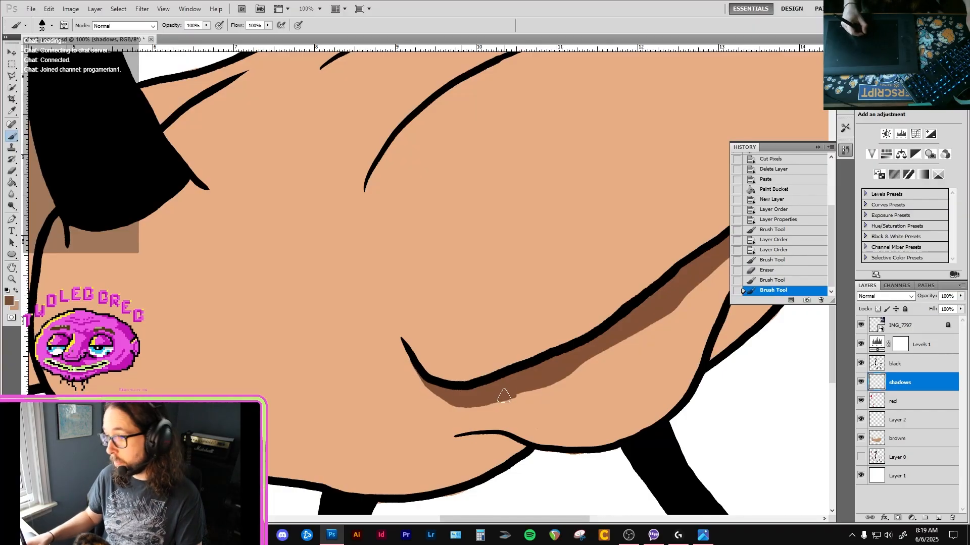
mouse_move(506, 397)
left_mouse_down()
mouse_move(555, 380)
mouse_move(493, 396)
mouse_move(562, 369)
left_mouse_up()
left_click(538, 384, "alt")
left_click(560, 384, "alt")
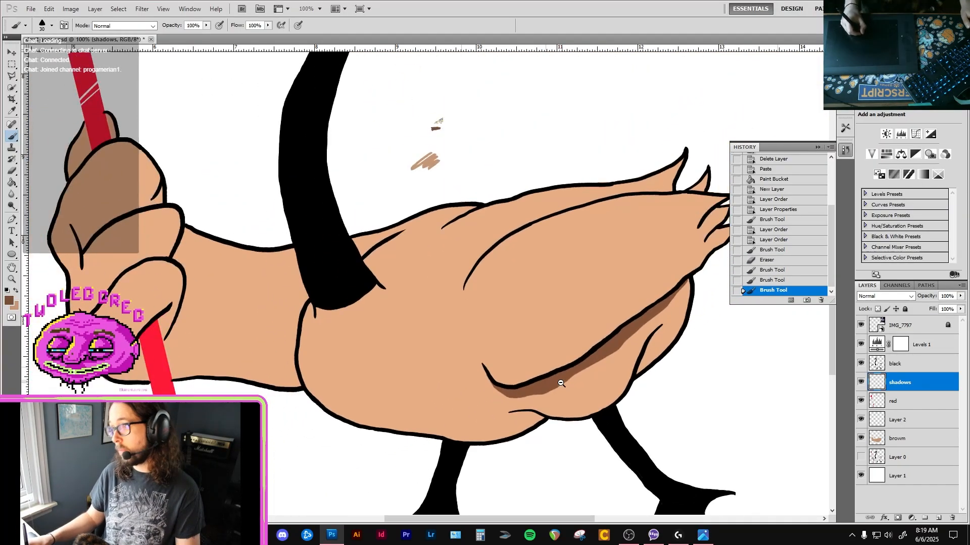
left_click(562, 386, "alt")
left_click(569, 413, "alt")
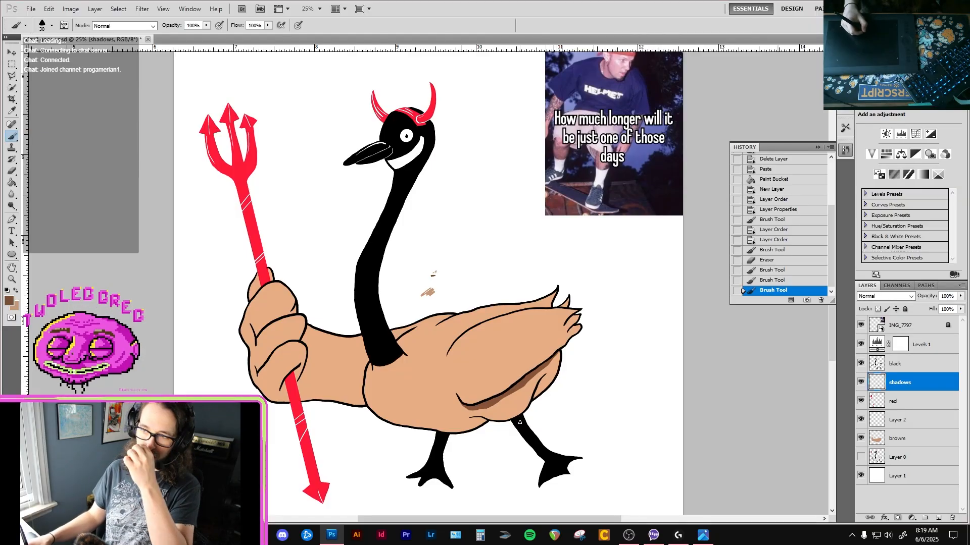
Erase the stray tan fill outside the tail feather outlines on the brown layer with the size 15 eraser.
left_click(569, 323, "ctrl")
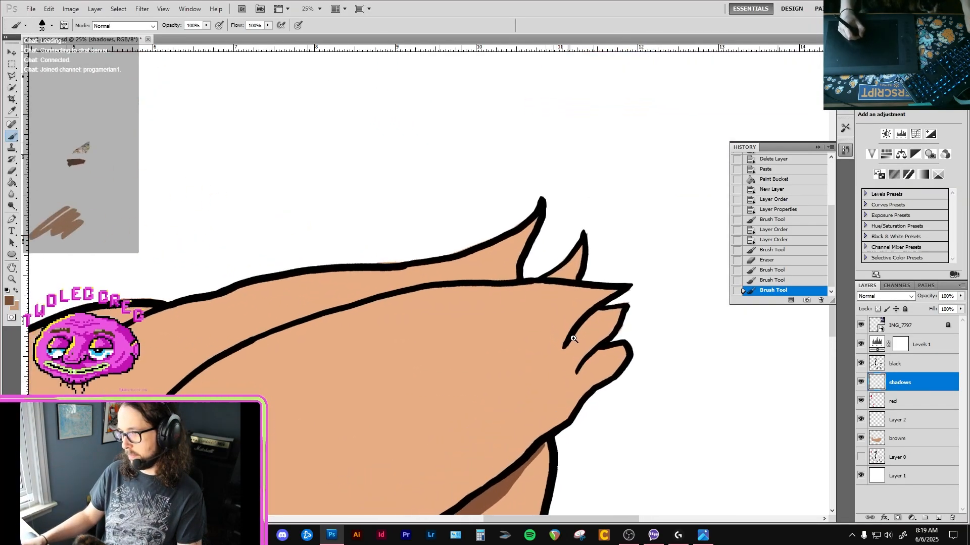
key("e")
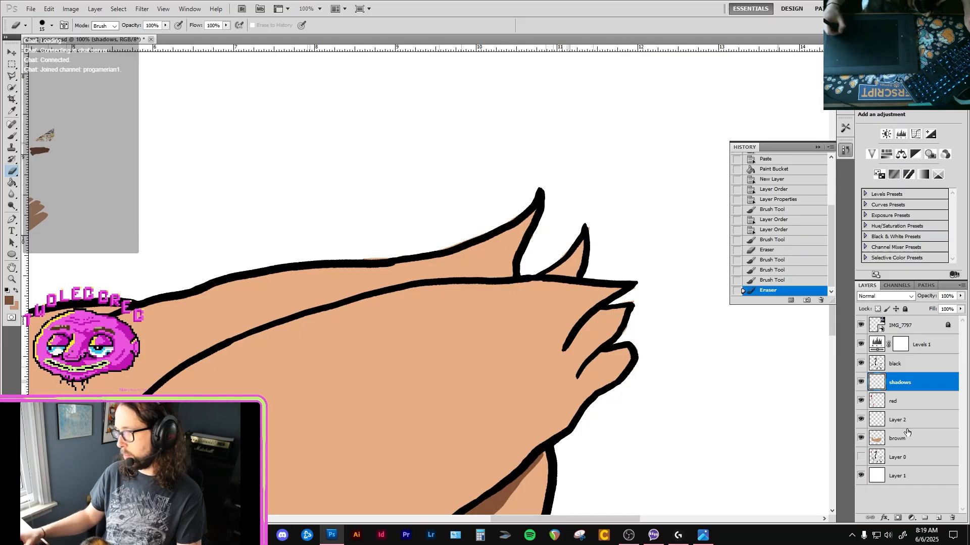
left_click(898, 438)
left_click_drag(628, 318, 623, 334)
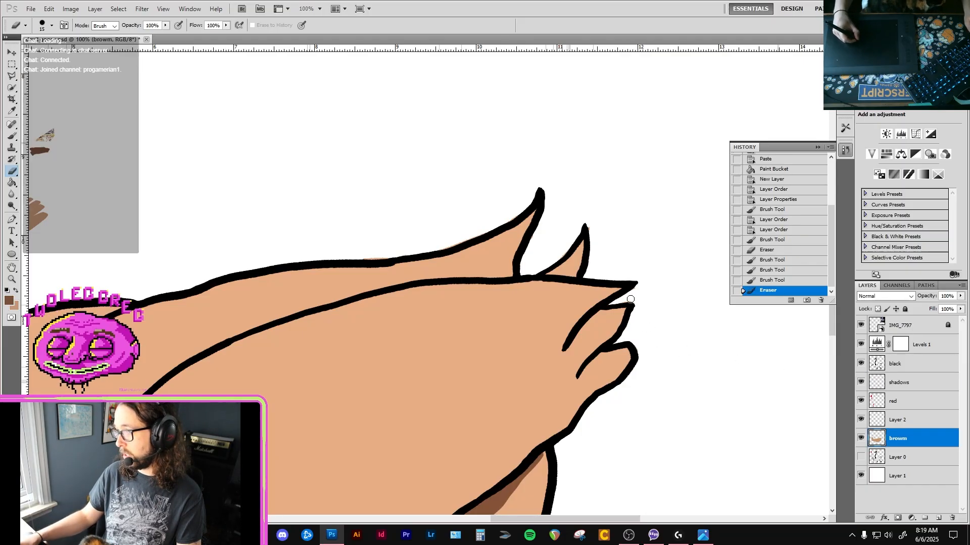
left_click_drag(628, 300, 635, 290)
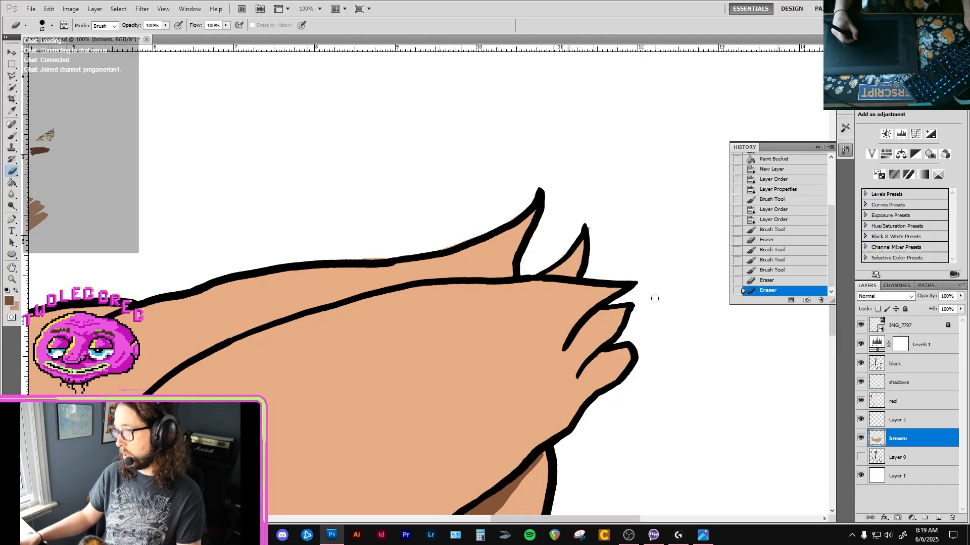
left_click_drag(586, 217, 600, 215)
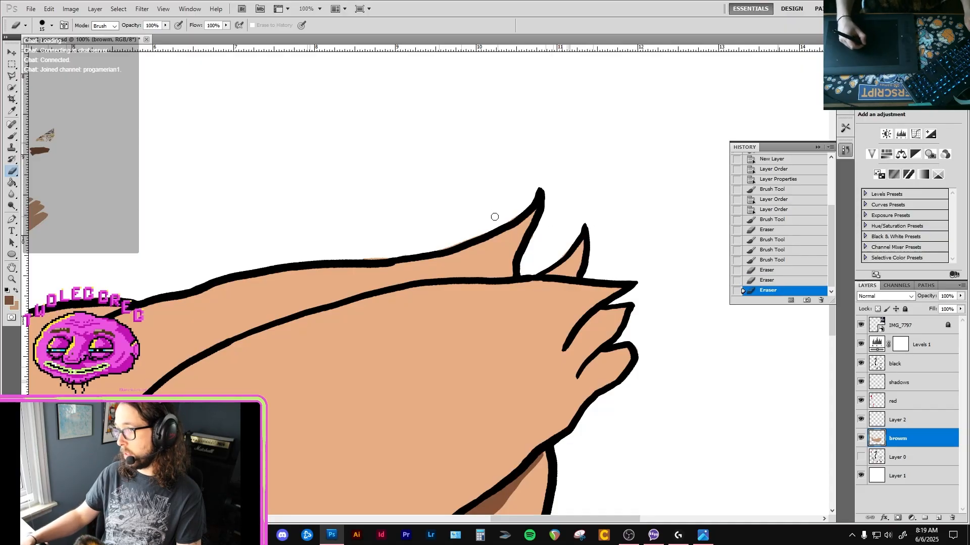
mouse_move(518, 202)
left_mouse_down()
mouse_move(501, 219)
mouse_move(513, 215)
mouse_move(530, 247)
left_mouse_up()
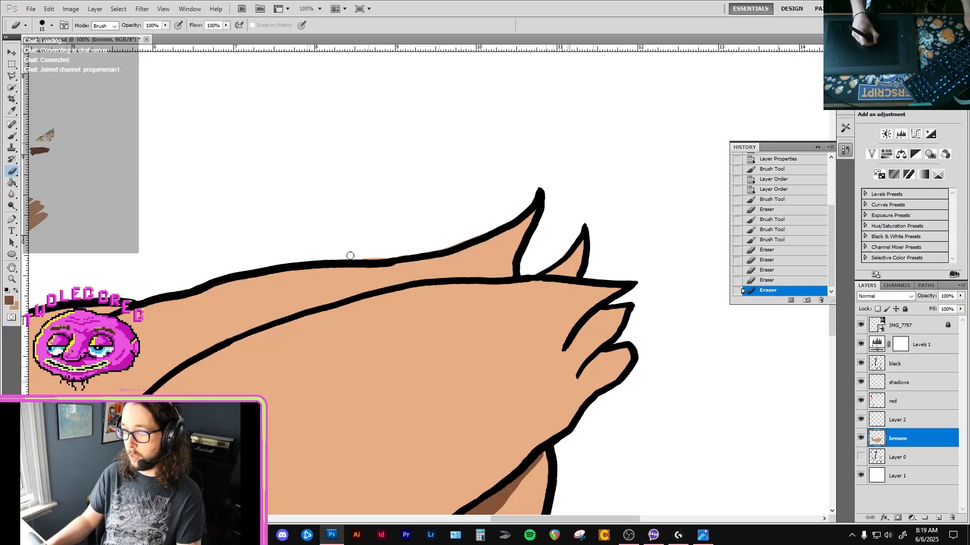
Erase the tan fill spilling over the outline of the goose's back, working forward to the base of the neck.
left_click_drag(350, 256, 406, 253)
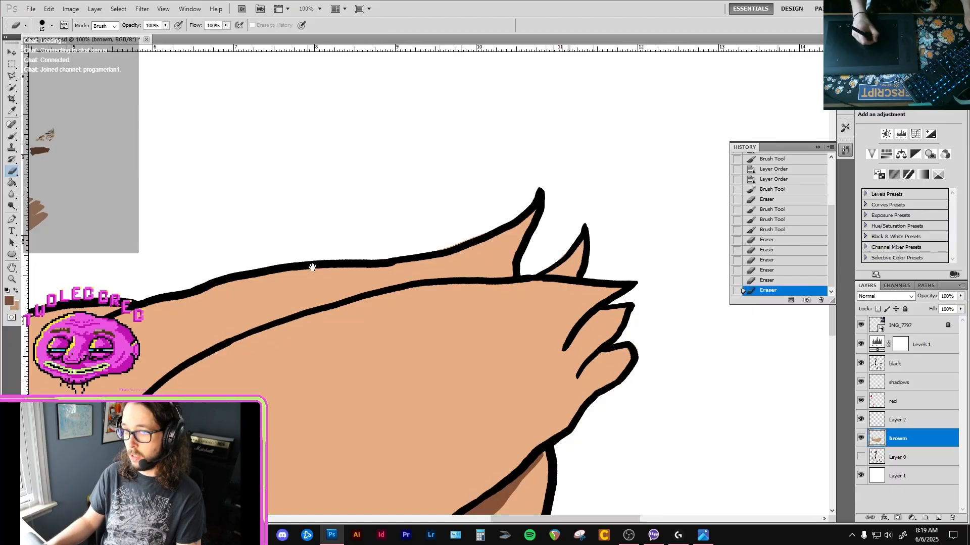
mouse_move(94, 291)
left_mouse_down()
mouse_move(255, 260)
mouse_move(324, 229)
left_mouse_up()
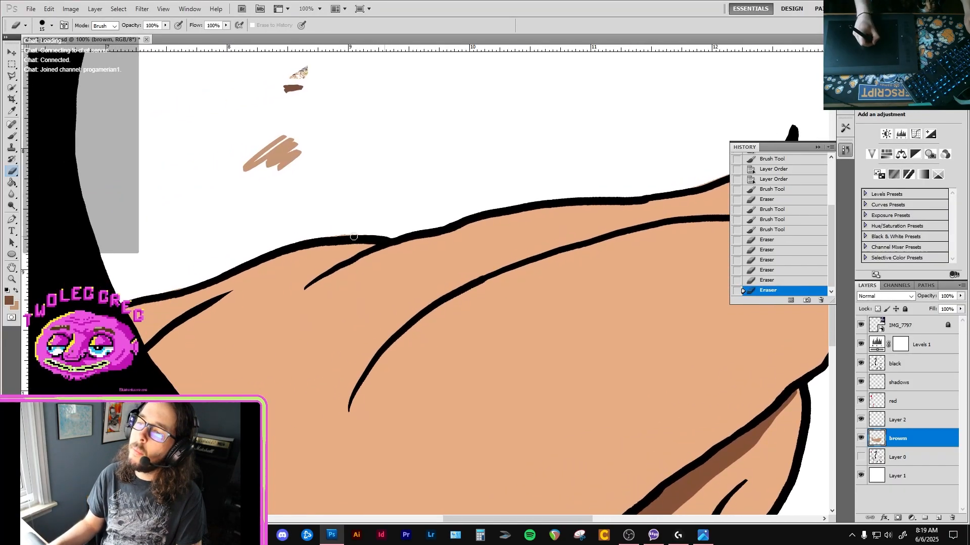
left_click_drag(243, 251, 430, 222)
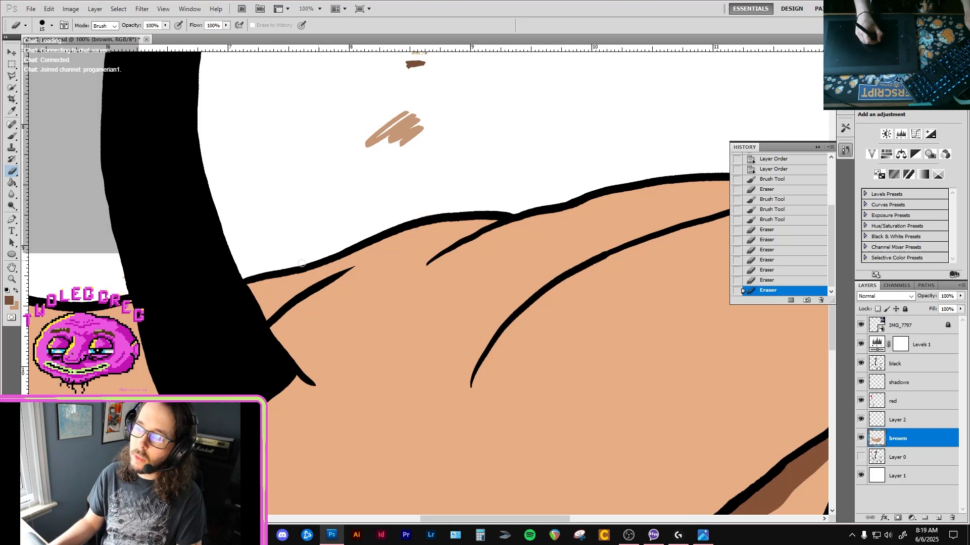
left_click_drag(301, 264, 242, 277)
Erase the stray tan fill along the arm's upper edge and around the outer outline of the fist.
left_click_drag(91, 308, 299, 256)
left_click_drag(259, 253, 382, 253)
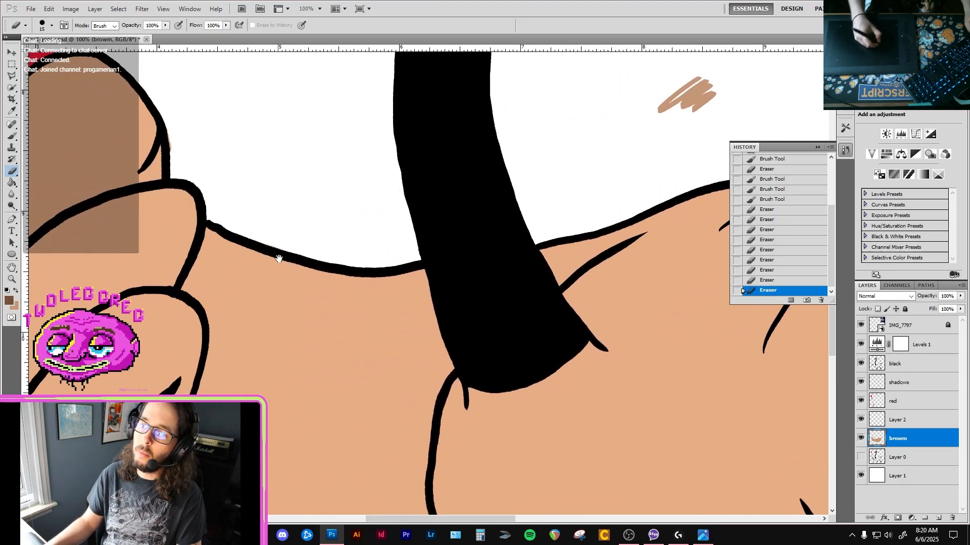
left_click_drag(264, 244, 220, 222)
left_click_drag(207, 192, 250, 253)
mouse_move(214, 217)
left_mouse_down()
mouse_move(196, 168)
mouse_move(272, 245)
left_mouse_up()
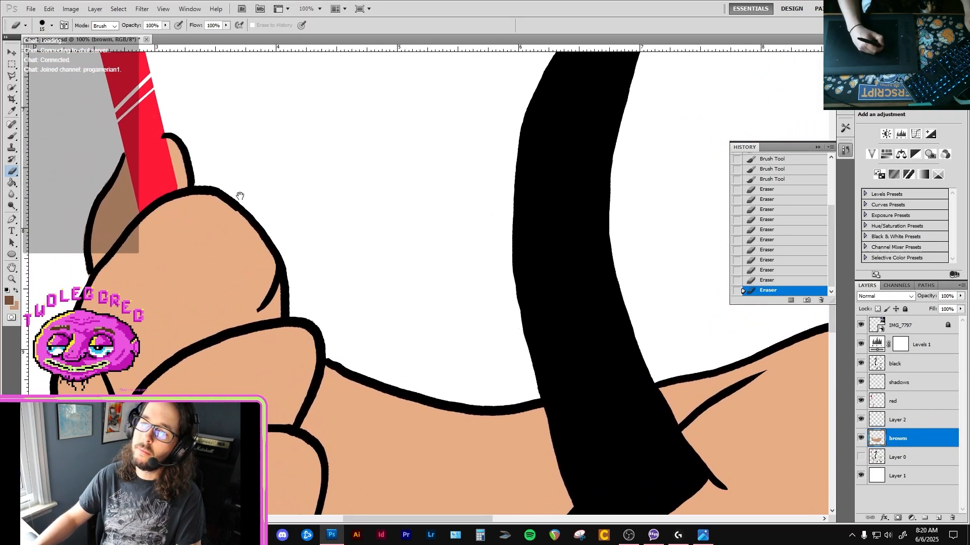
left_click_drag(241, 196, 198, 180)
mouse_move(164, 186)
left_mouse_down()
mouse_move(265, 178)
mouse_move(195, 196)
left_mouse_up()
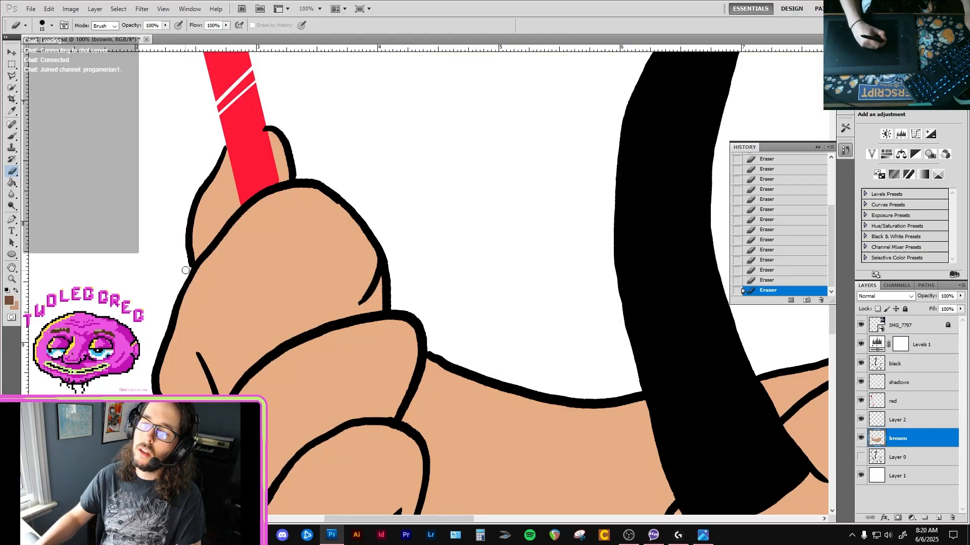
left_click_drag(190, 274, 177, 329)
mouse_move(177, 329)
left_mouse_down()
mouse_move(209, 184)
mouse_move(181, 119)
left_mouse_up()
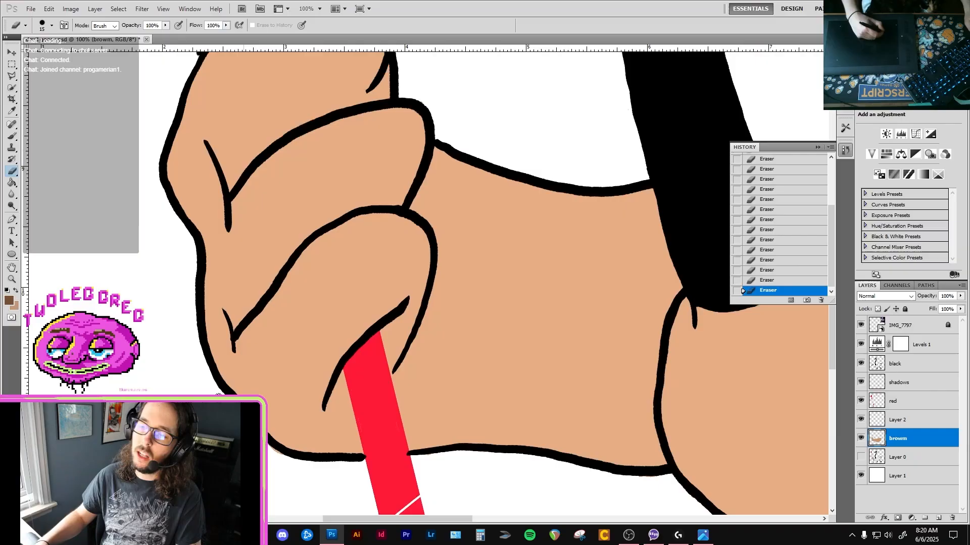
Erase the tan overspill below the fist and arm and along the belly outline to the rear of the body.
left_click_drag(312, 466, 298, 426)
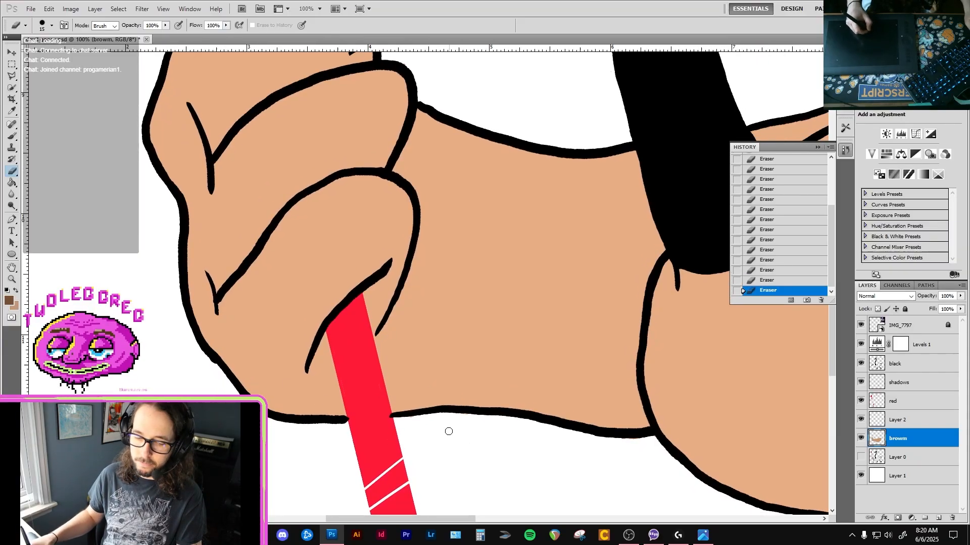
left_click_drag(613, 440, 437, 409)
left_click_drag(554, 456, 387, 361)
left_click_drag(500, 410, 332, 383)
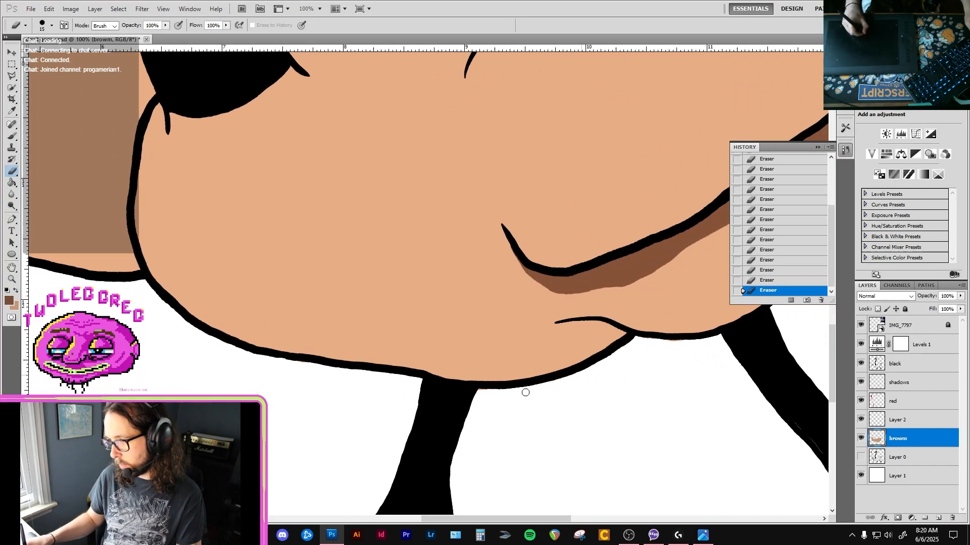
left_click_drag(706, 345, 569, 372)
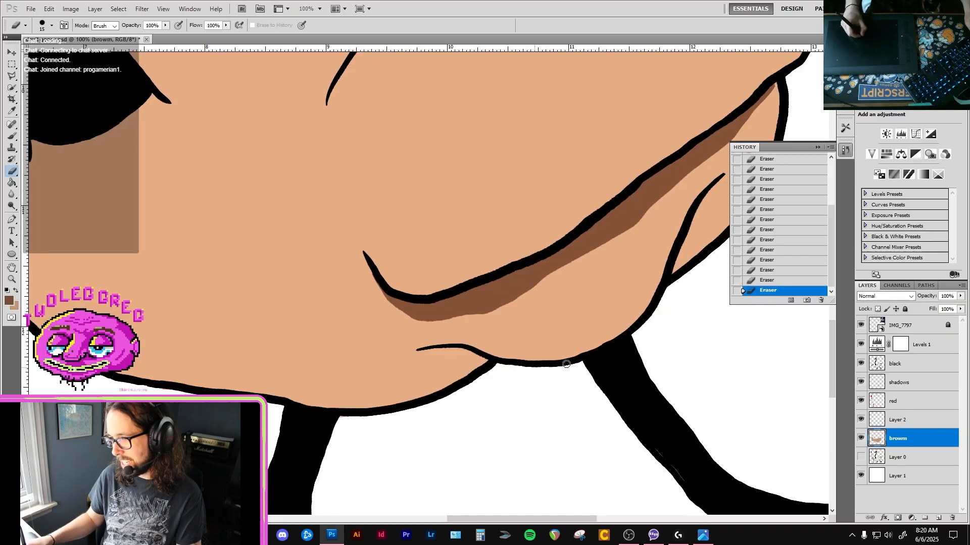
left_click_drag(647, 317, 514, 359)
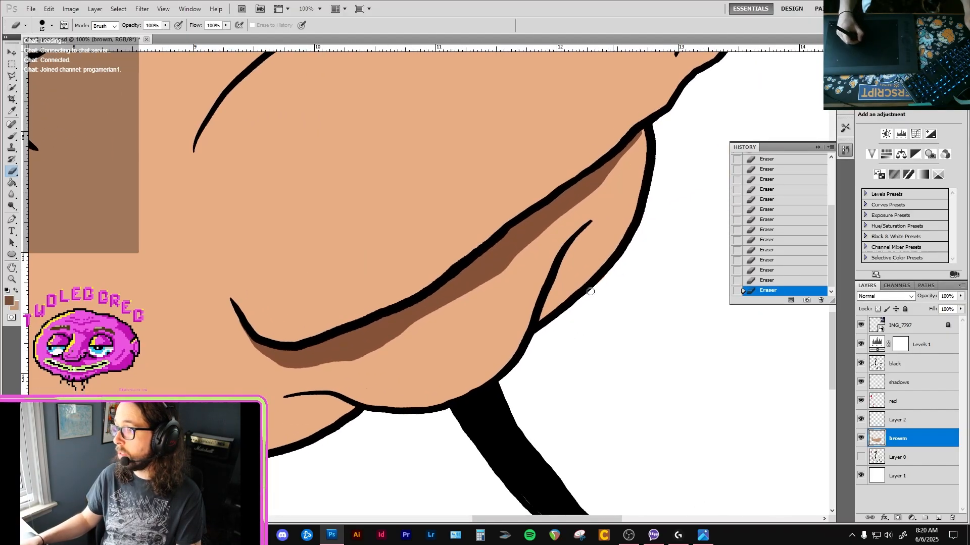
Paint a dark brown shadow along the rear body crease on the shadows layer with the size 30 brush, thinning it with the size 15 eraser.
key("b")
left_click(904, 419)
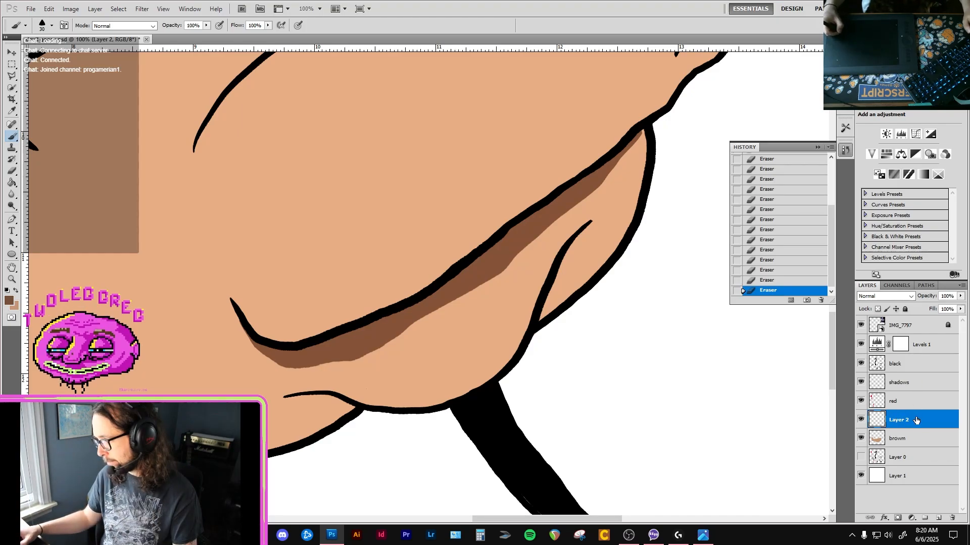
left_click(881, 385)
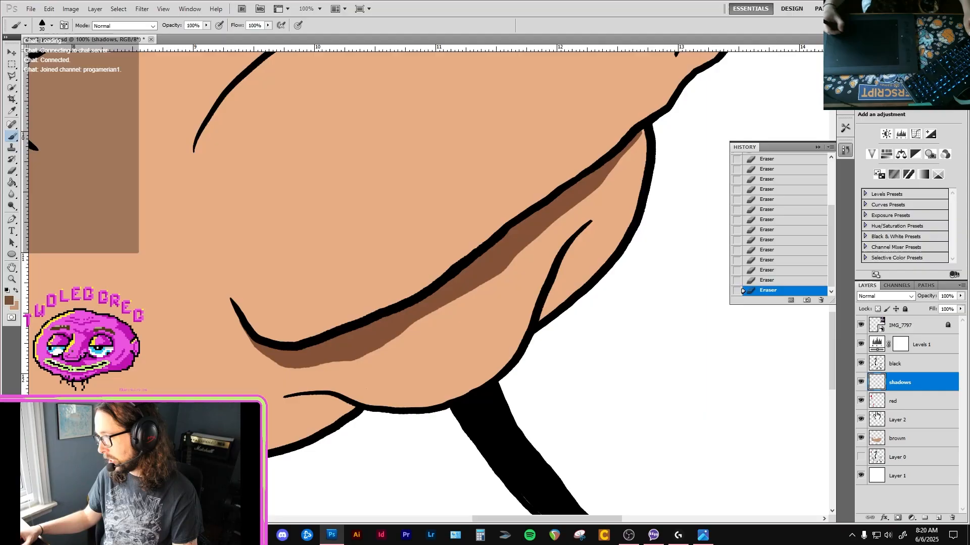
key("ctrl+0")
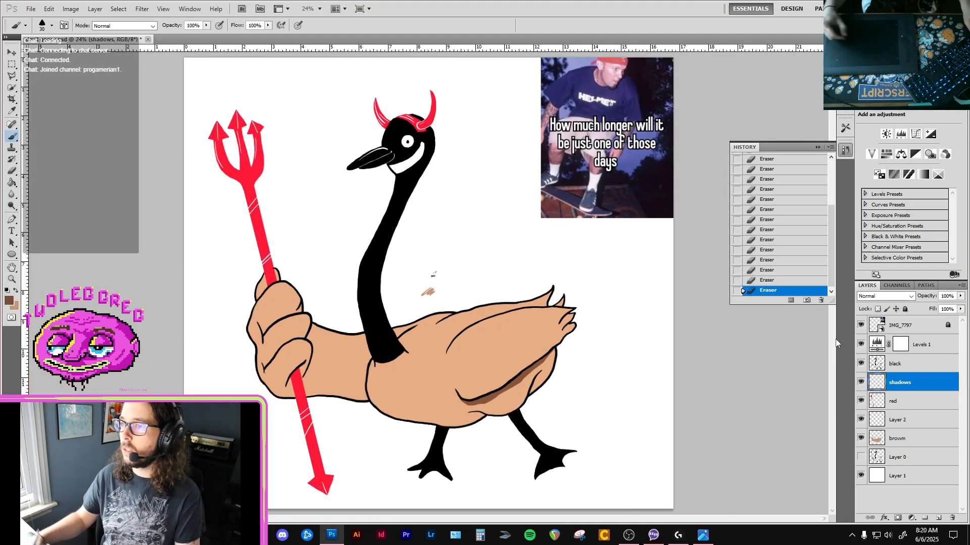
left_click(860, 420)
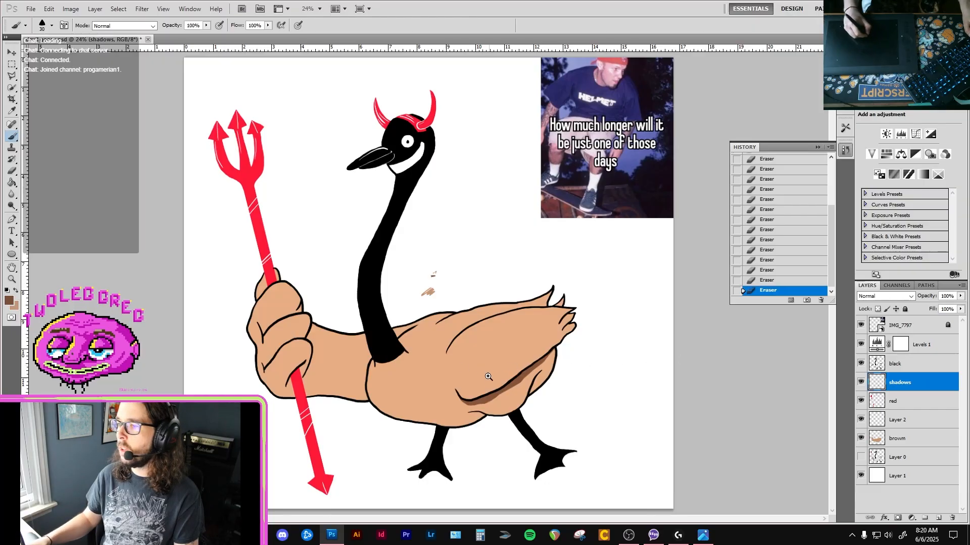
scroll(497, 367, "up", 4)
left_click_drag(575, 388, 537, 326)
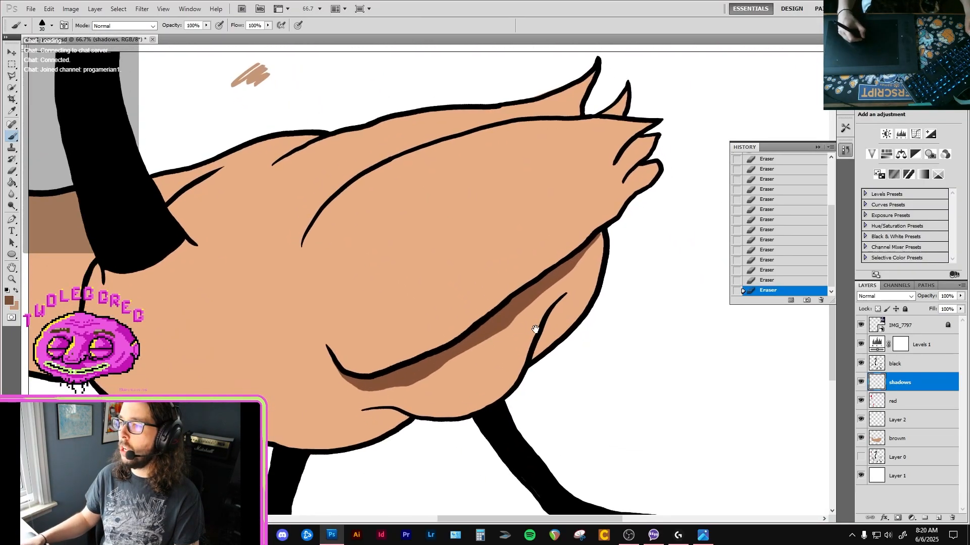
scroll(530, 363, "up", 1)
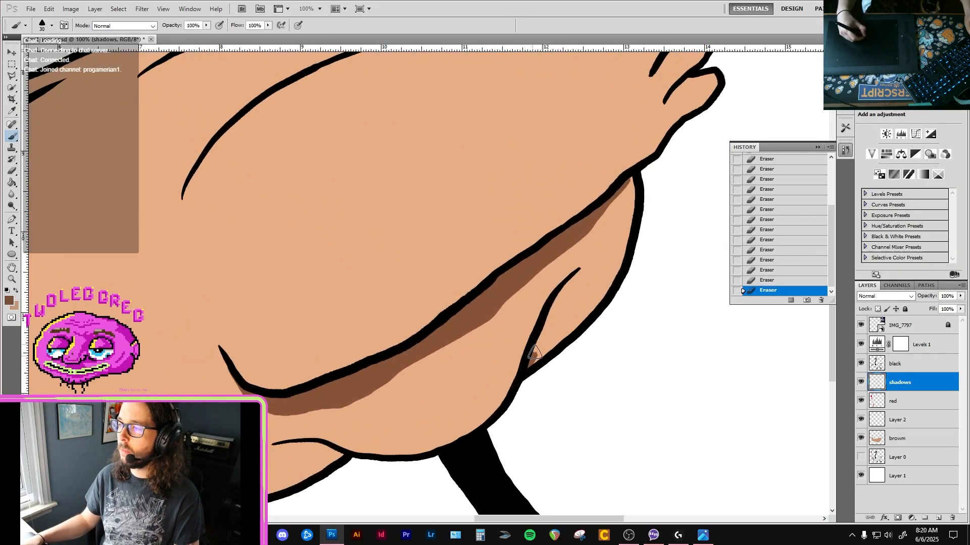
left_click_drag(537, 333, 567, 309)
key("e")
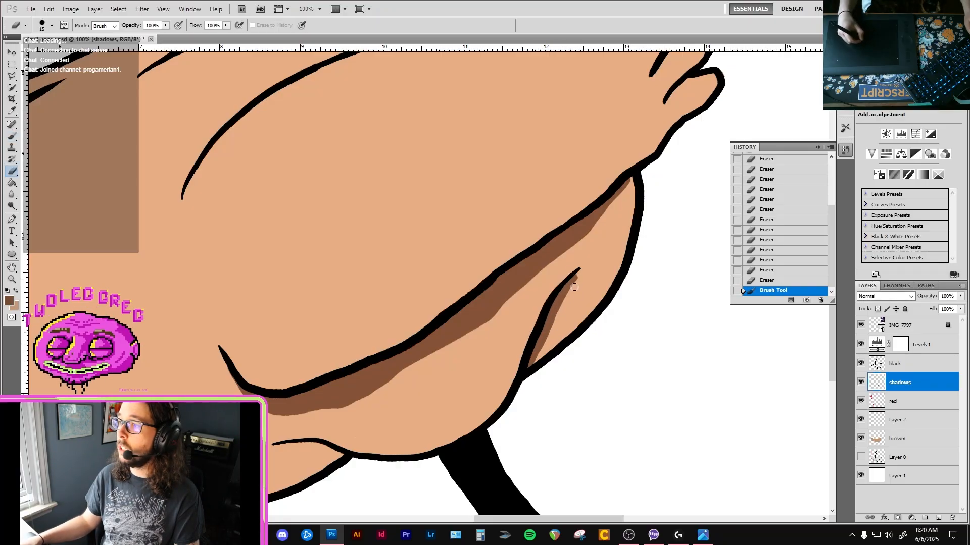
left_click_drag(543, 350, 531, 368)
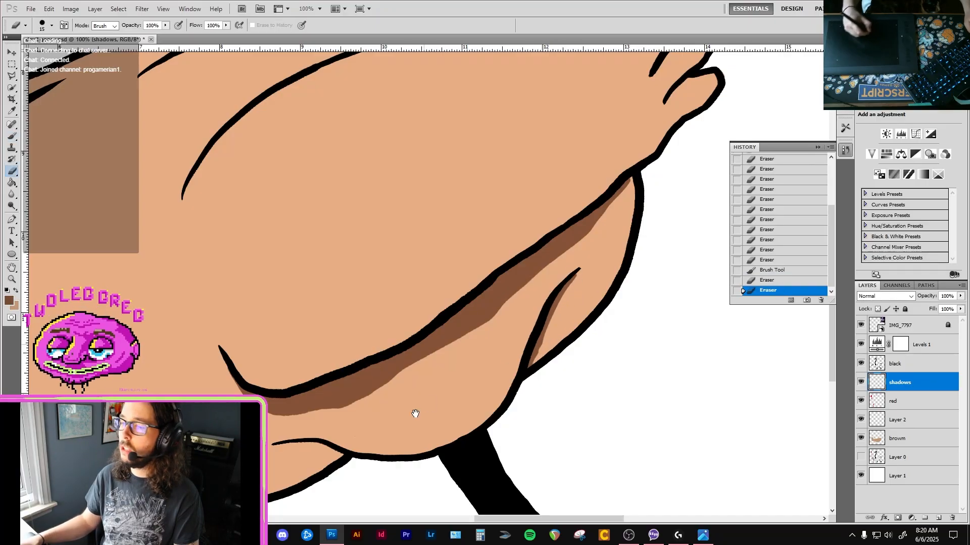
Paint a dark brown shadow under the short belly crease between the legs and shape its front edge with the size 15 eraser.
mouse_move(326, 447)
left_mouse_down()
mouse_move(472, 379)
mouse_move(448, 422)
left_mouse_up()
key("b")
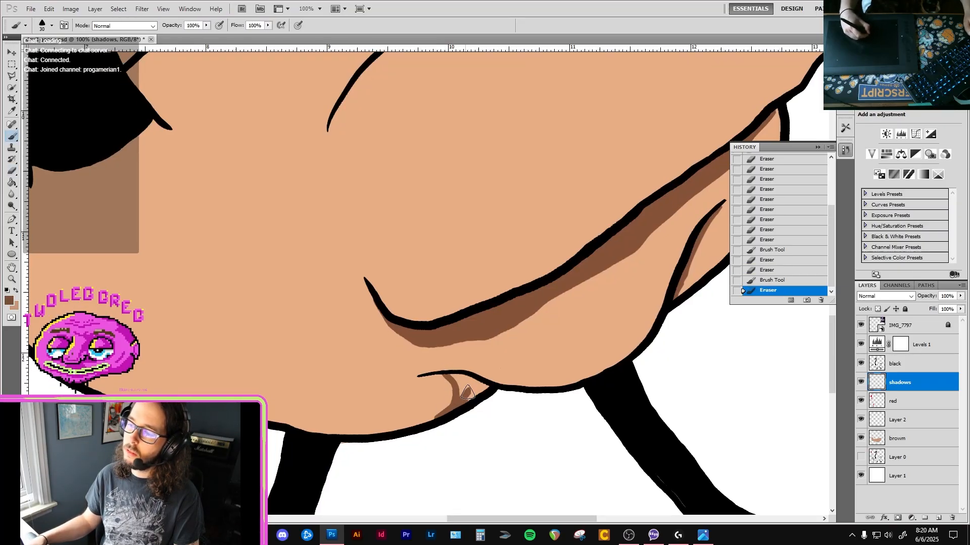
mouse_move(457, 380)
left_mouse_down()
mouse_move(462, 373)
mouse_move(472, 394)
mouse_move(454, 387)
mouse_move(498, 379)
left_mouse_up()
key("e")
key("b")
left_click_drag(450, 405, 419, 426)
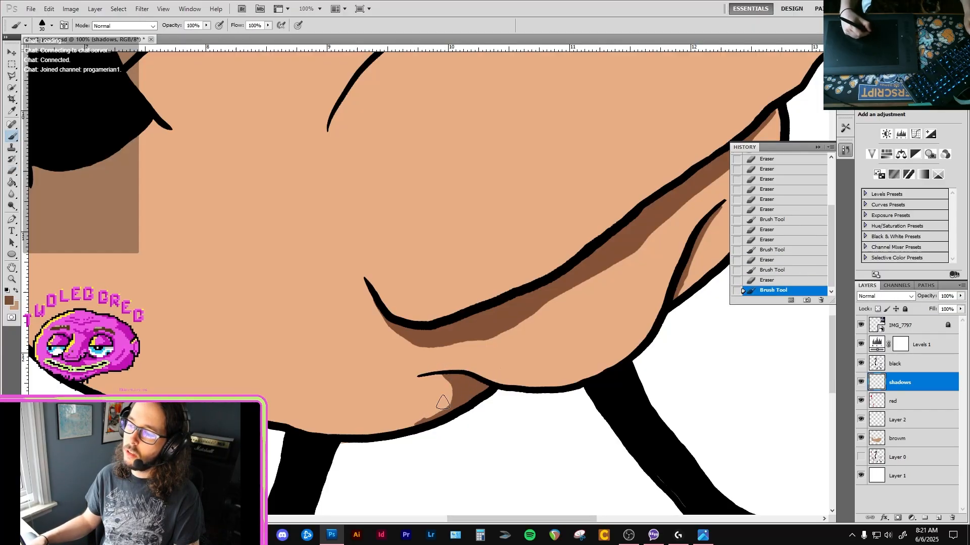
key("e")
left_click(409, 426)
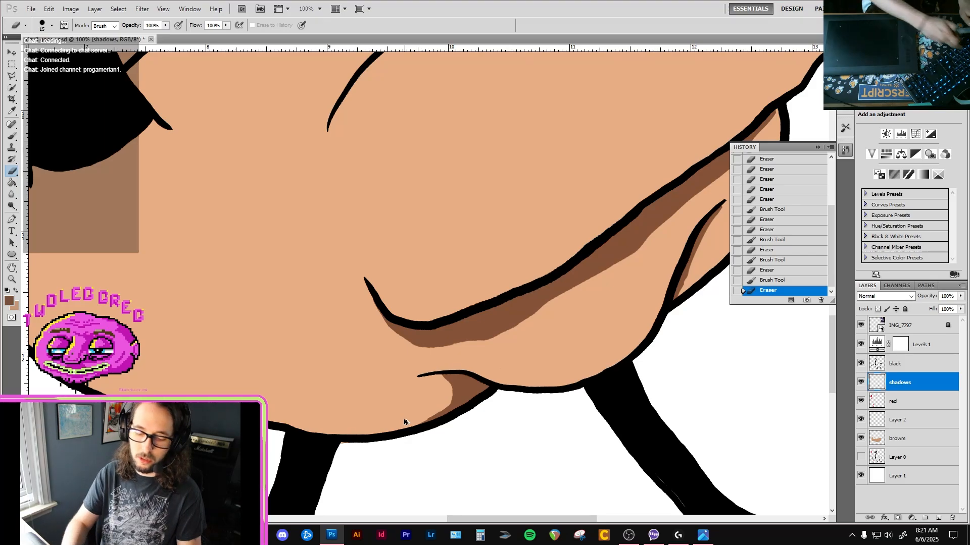
Check the document's resolution in the Image Size settings.
key("ctrl+alt+i")
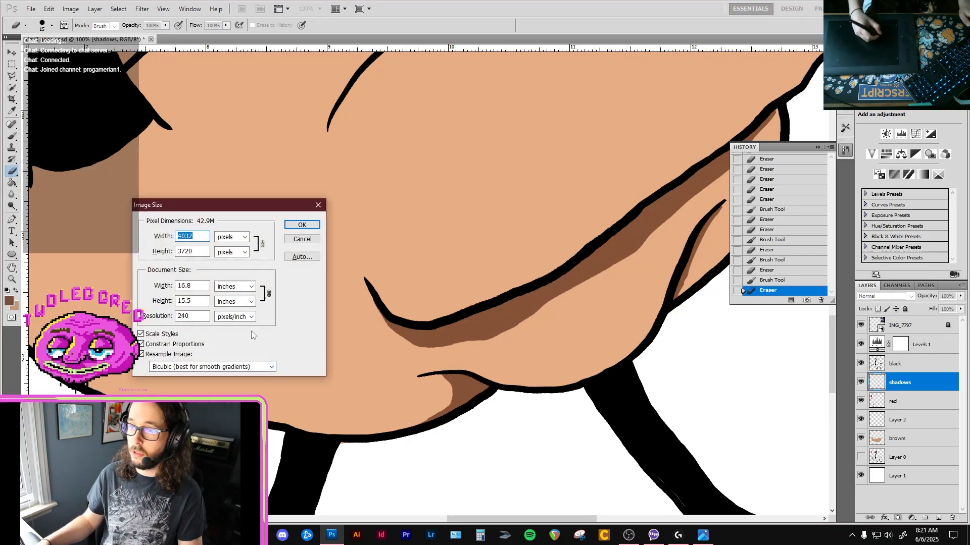
double_click(207, 315)
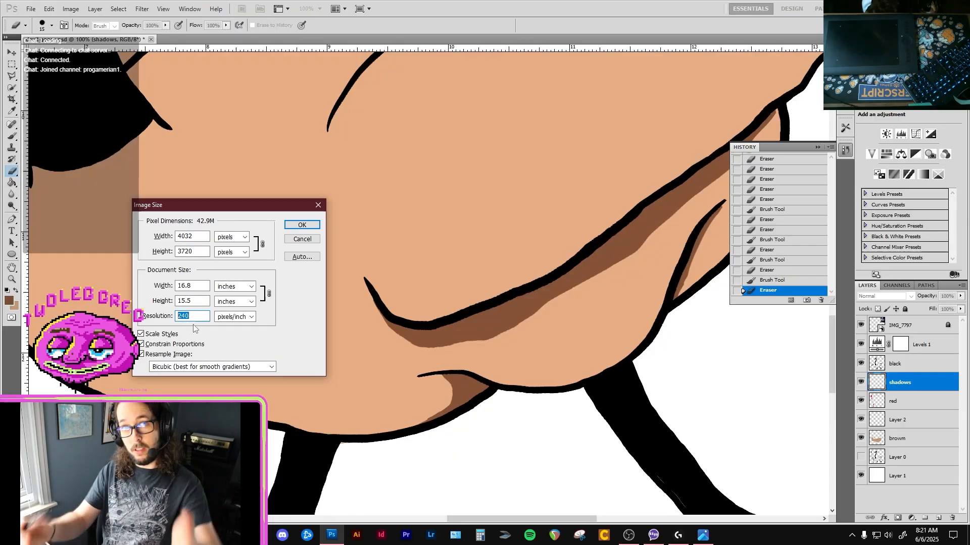
key("Escape")
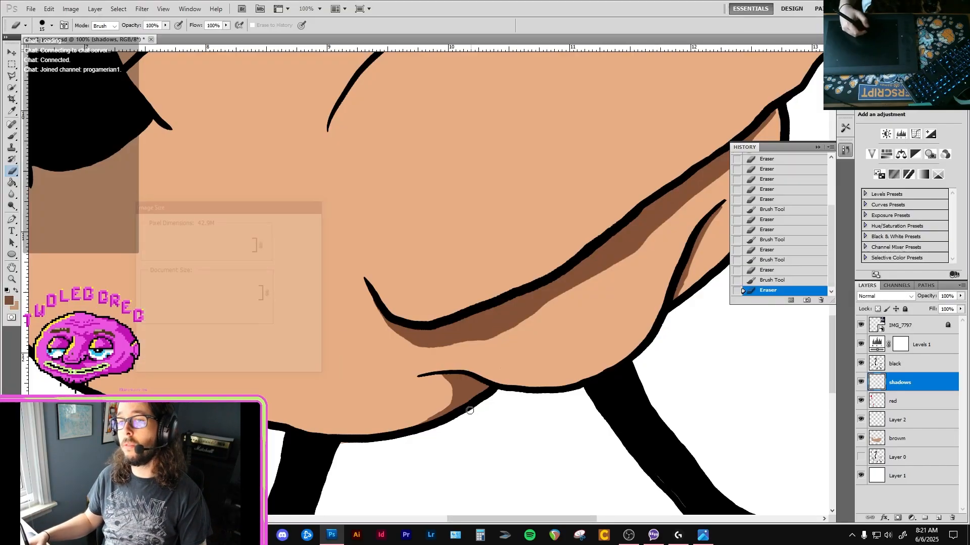
Erase the tan overspill where the arm's lower outline meets the belly, on the browm layer with the size 15 eraser.
left_click_drag(406, 317, 476, 322)
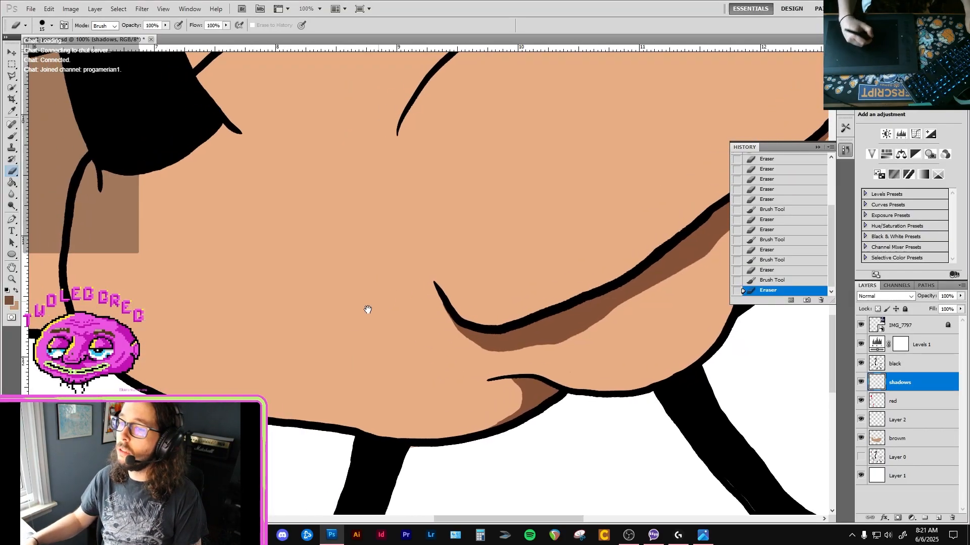
left_click_drag(251, 332, 501, 304)
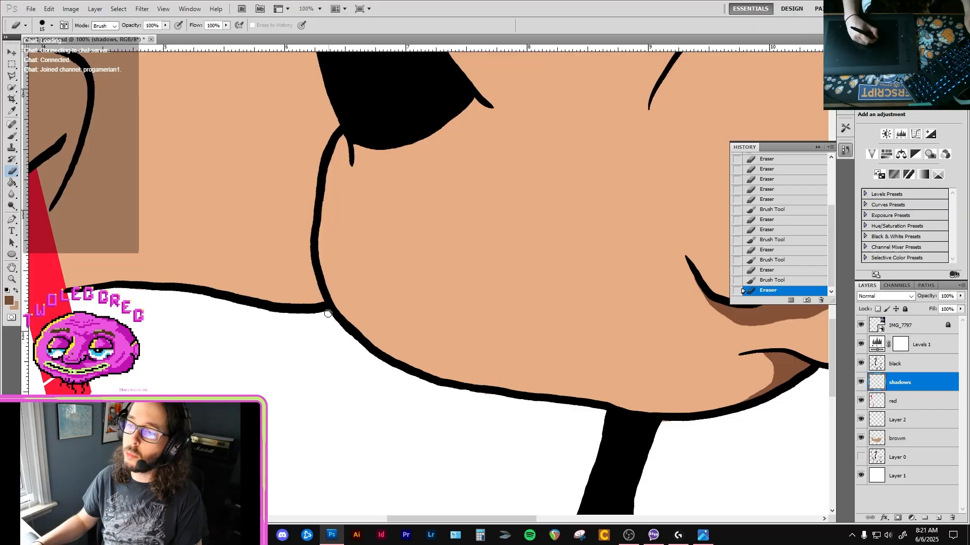
left_click(328, 313)
left_click_drag(329, 310, 337, 320)
key("v")
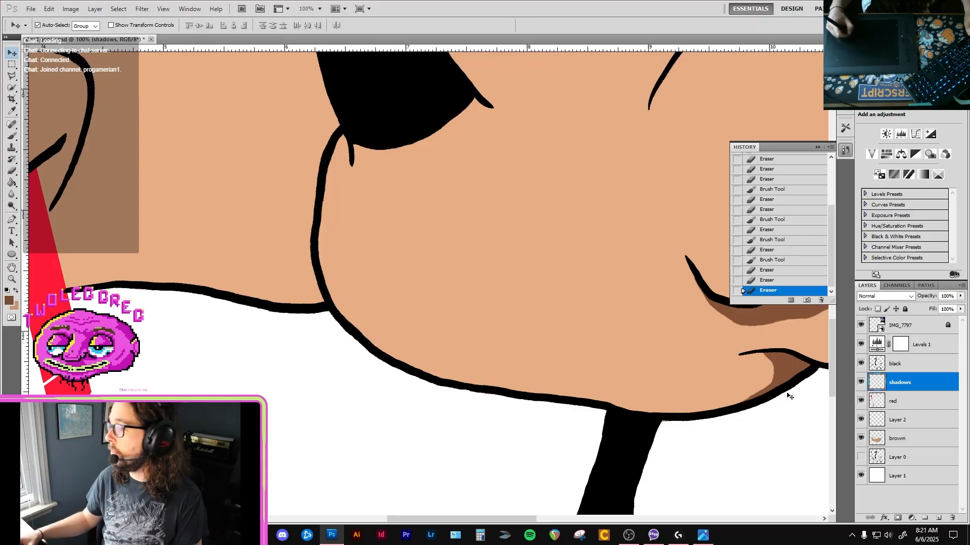
left_click(289, 310)
key("e")
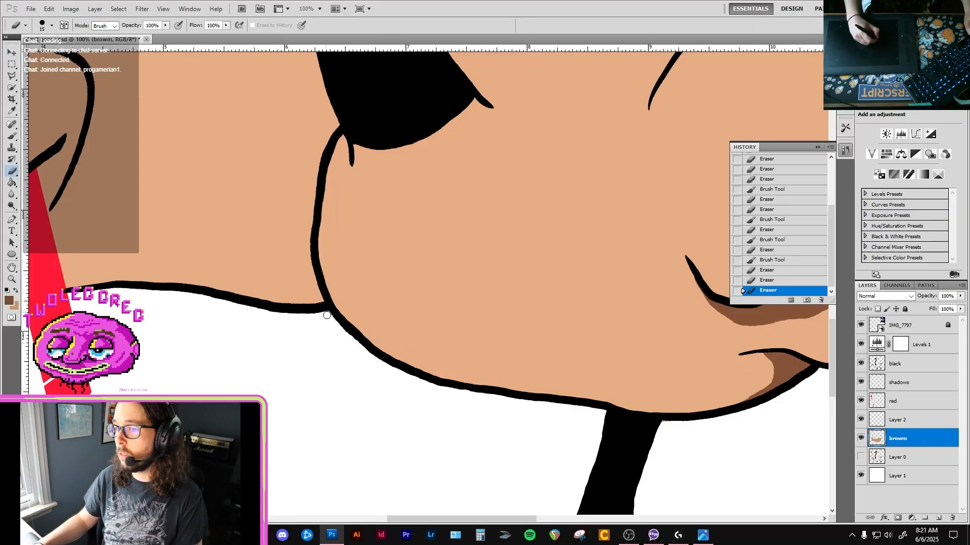
left_click(327, 314)
Check the document's dimensions and resolution in the Image Size settings again.
key("b")
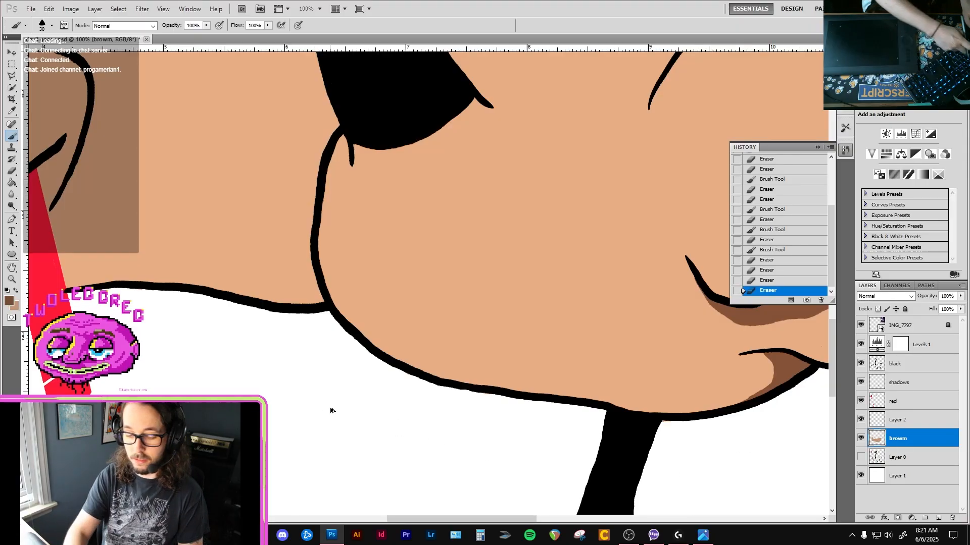
key("ctrl+alt+i")
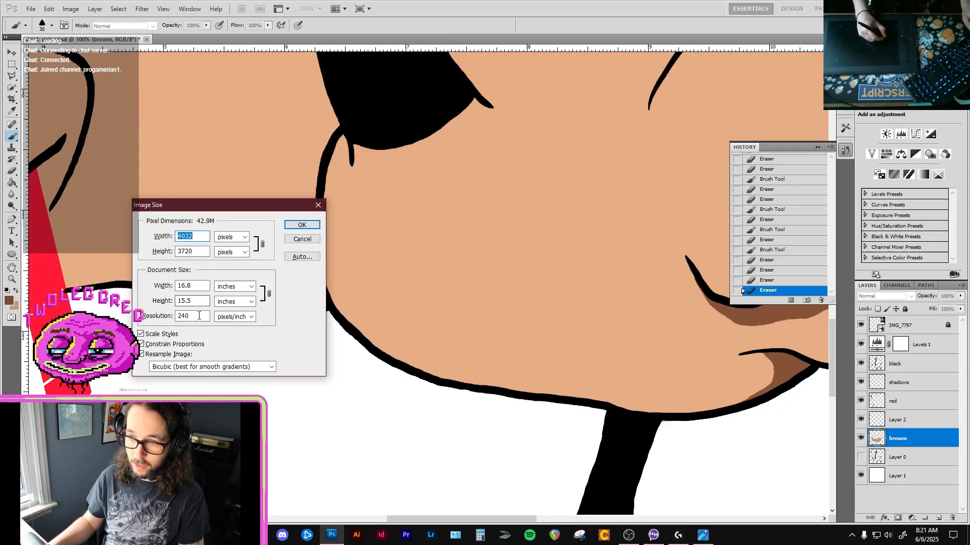
left_click(305, 242)
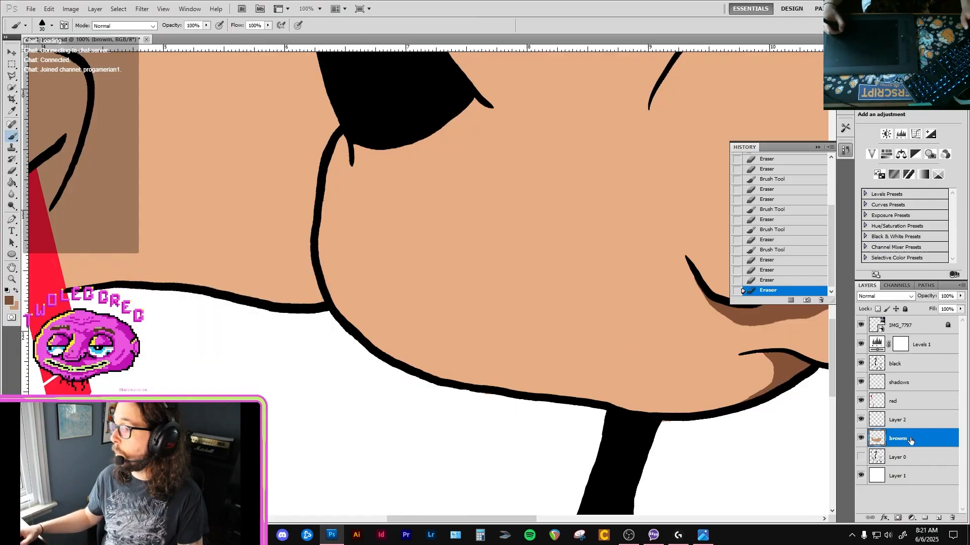
Paint dark brown shadows on the shadows layer along the two back creases behind the neck base with the size 30 brush.
left_click(916, 379)
mouse_move(296, 242)
left_mouse_down()
mouse_move(362, 272)
mouse_move(326, 310)
left_mouse_up()
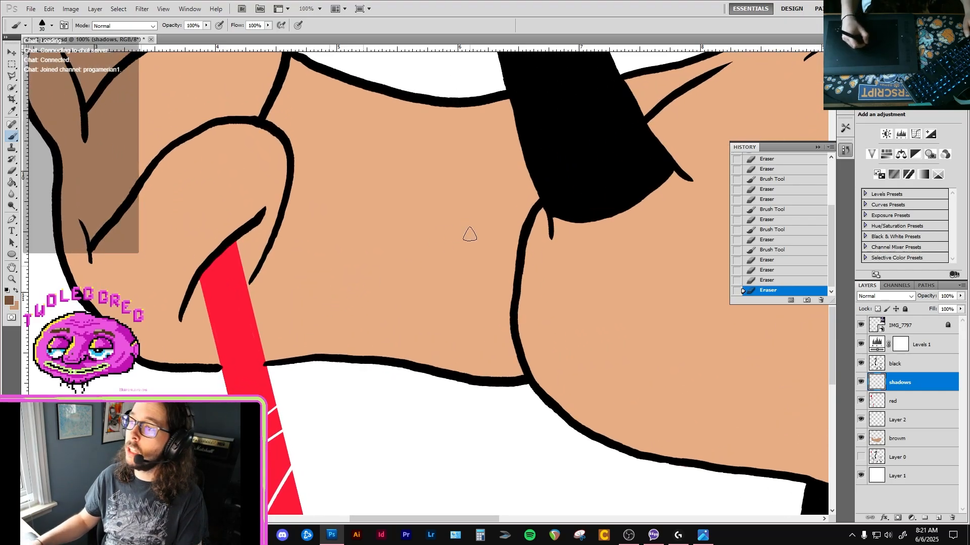
left_click_drag(629, 135, 468, 247)
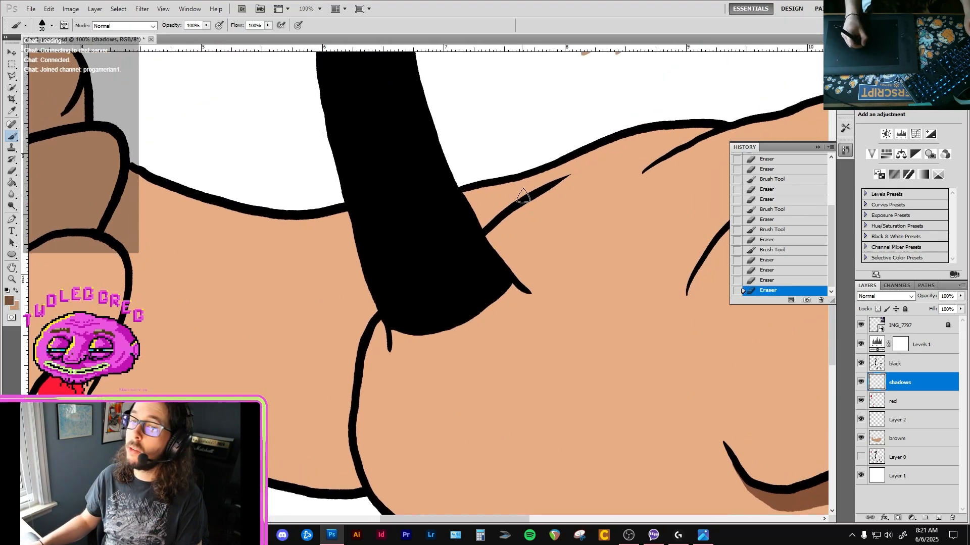
left_click_drag(536, 190, 481, 221)
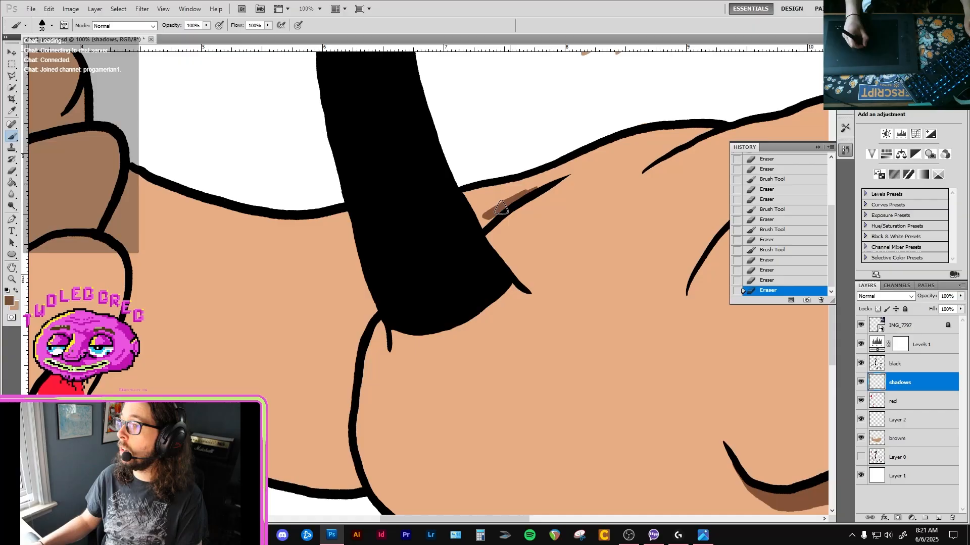
left_click_drag(553, 182, 555, 180)
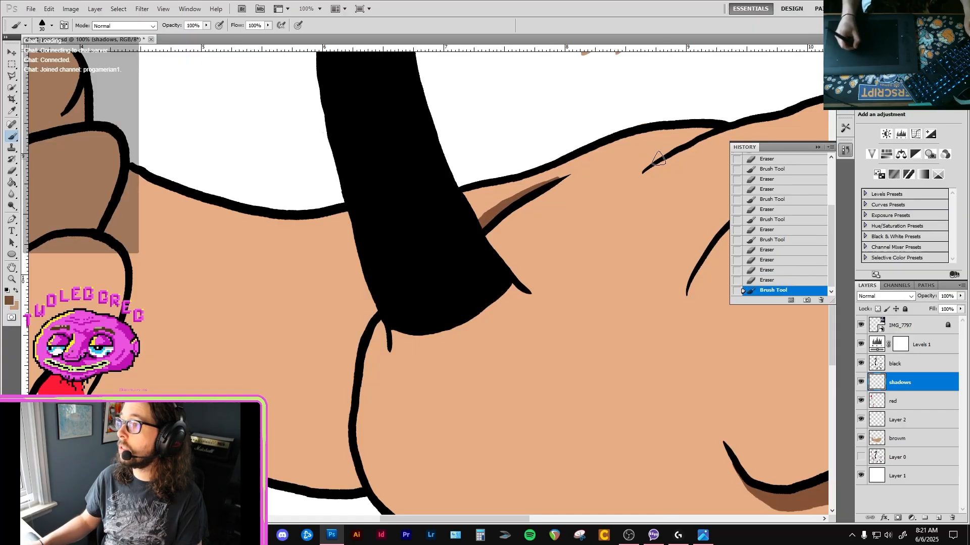
mouse_move(668, 148)
left_mouse_down()
mouse_move(611, 179)
mouse_move(482, 221)
mouse_move(671, 148)
left_mouse_up()
key("e")
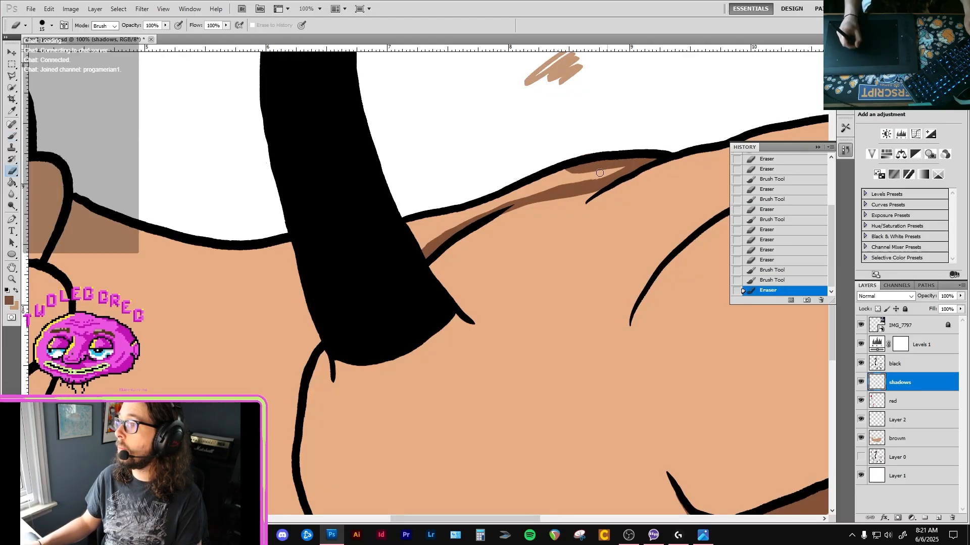
key("b")
mouse_move(599, 172)
left_mouse_down()
mouse_move(622, 172)
mouse_move(556, 180)
mouse_move(535, 187)
mouse_move(576, 182)
mouse_move(454, 227)
mouse_move(411, 230)
mouse_move(419, 242)
left_mouse_up()
Paint a dark brown strip along the arm's upper edge and trim the back shadow's upper edge with the size 15 eraser.
left_click_drag(212, 359, 340, 301)
left_click_drag(336, 131, 314, 260)
left_click(267, 238)
mouse_move(274, 191)
left_mouse_down()
mouse_move(374, 231)
mouse_move(513, 249)
left_mouse_up()
mouse_move(600, 215)
left_mouse_down()
mouse_move(487, 258)
mouse_move(330, 292)
mouse_move(427, 267)
mouse_move(512, 231)
mouse_move(588, 221)
mouse_move(540, 219)
mouse_move(502, 231)
mouse_move(588, 225)
left_mouse_up()
key("e")
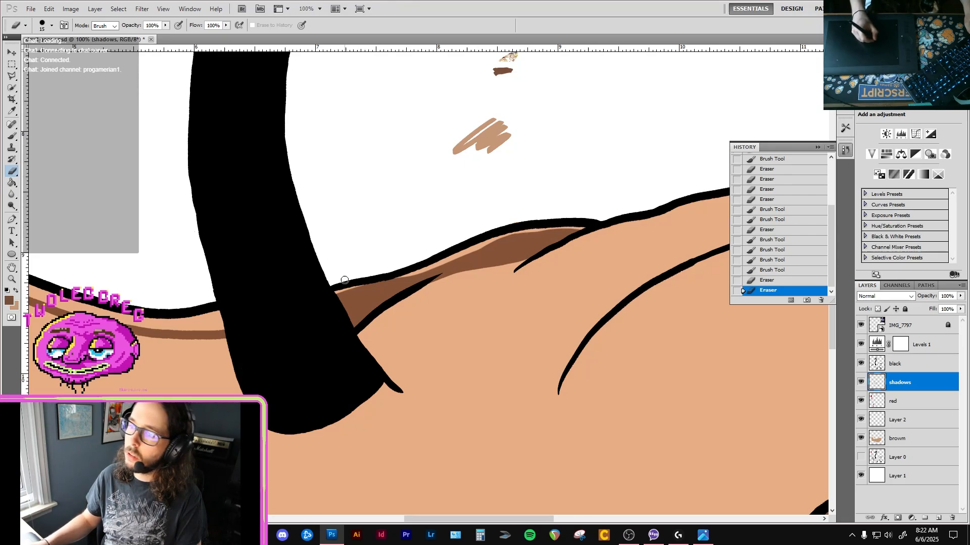
left_click_drag(414, 272, 385, 280)
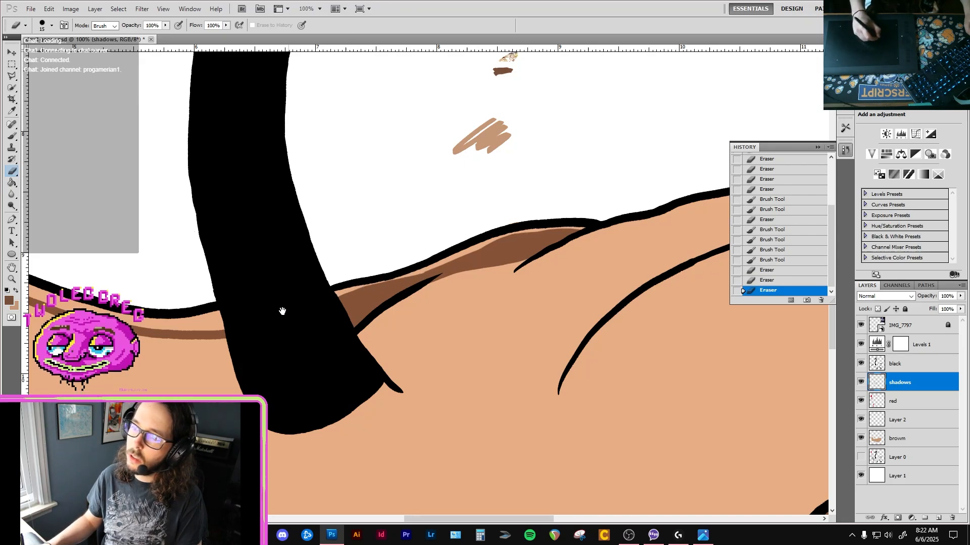
Paint dark brown shadow on the arm beside the fist, against the middle finger's outline, with the size 30 brush.
mouse_move(260, 318)
left_mouse_down()
mouse_move(418, 290)
mouse_move(314, 319)
mouse_move(261, 312)
left_mouse_up()
key("b")
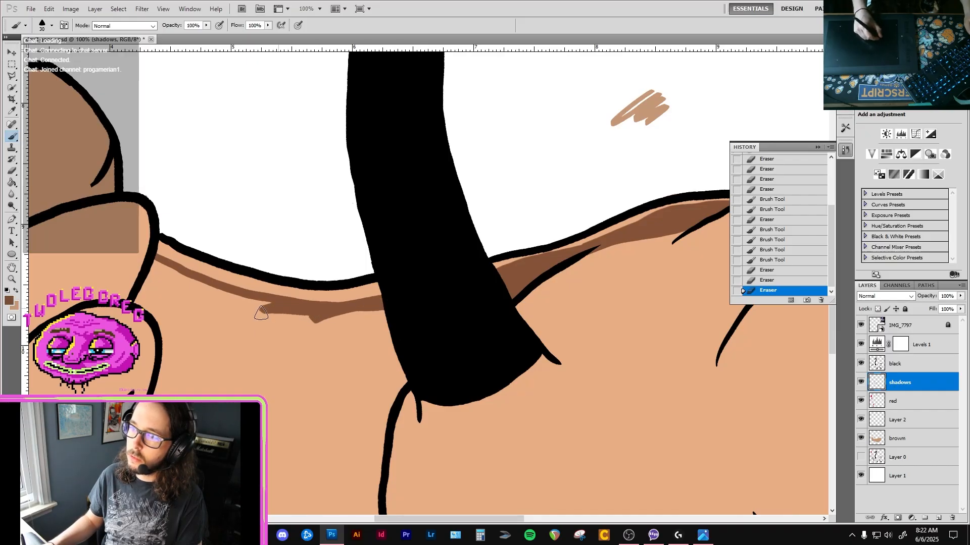
left_click_drag(197, 306, 329, 265)
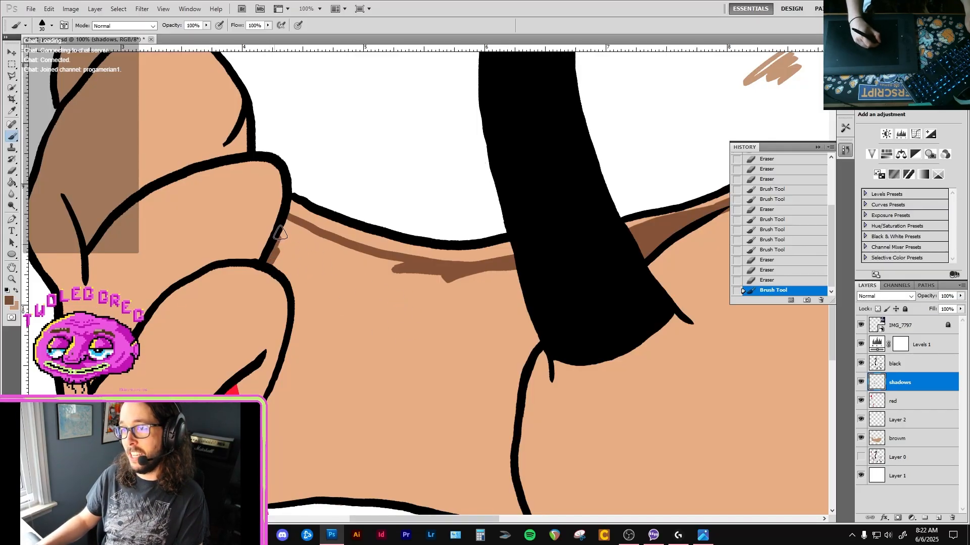
mouse_move(280, 233)
left_mouse_down()
mouse_move(344, 254)
mouse_move(429, 272)
mouse_move(519, 271)
mouse_move(483, 277)
mouse_move(391, 266)
mouse_move(290, 237)
mouse_move(271, 264)
left_mouse_up()
Review the shading across the whole goose, from the fist and pitchfork to the head and body.
left_click(342, 253, "alt")
left_click(349, 255, "alt")
left_click(351, 255, "alt")
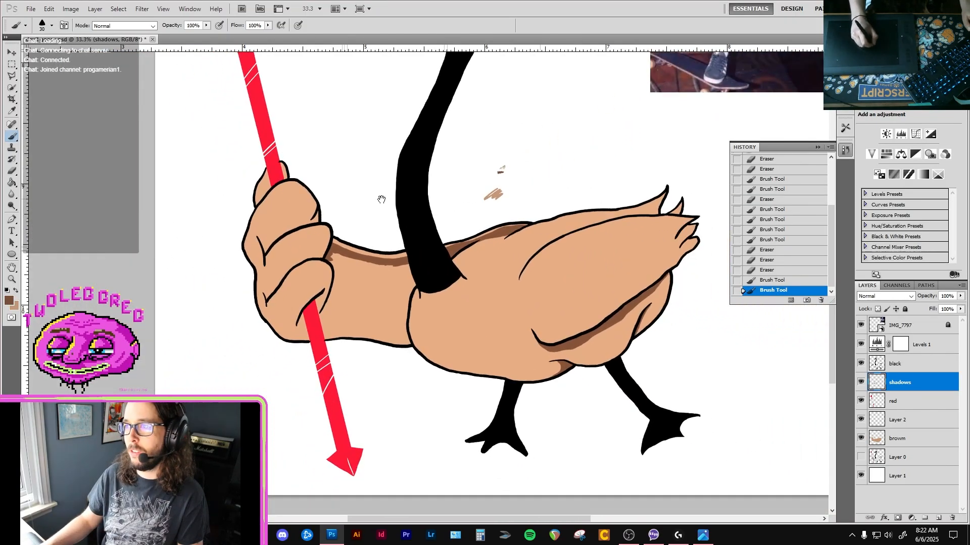
left_click_drag(429, 88, 364, 245)
left_click_drag(363, 212, 409, 212)
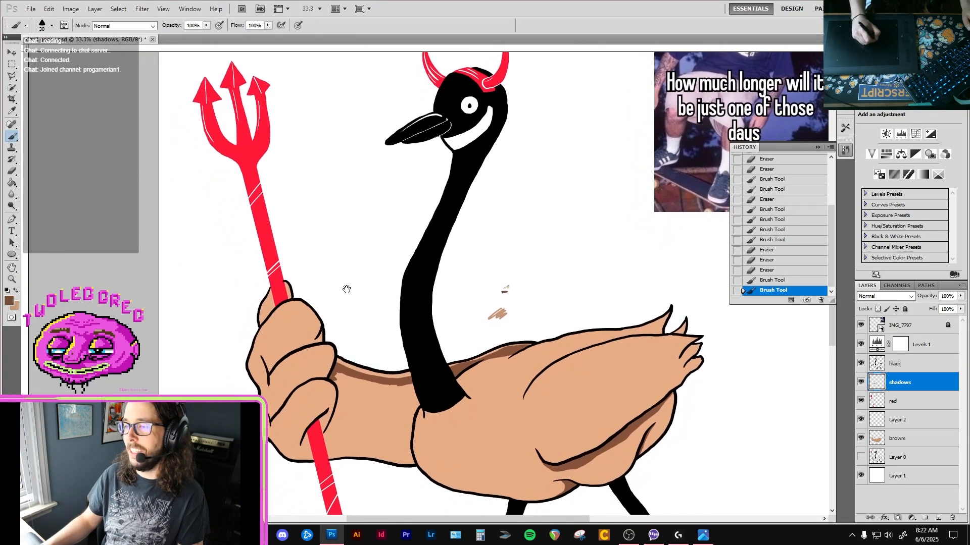
left_click(332, 288, "ctrl")
left_click(332, 288, "ctrl")
left_click_drag(316, 306, 305, 238)
left_click(338, 284, "ctrl")
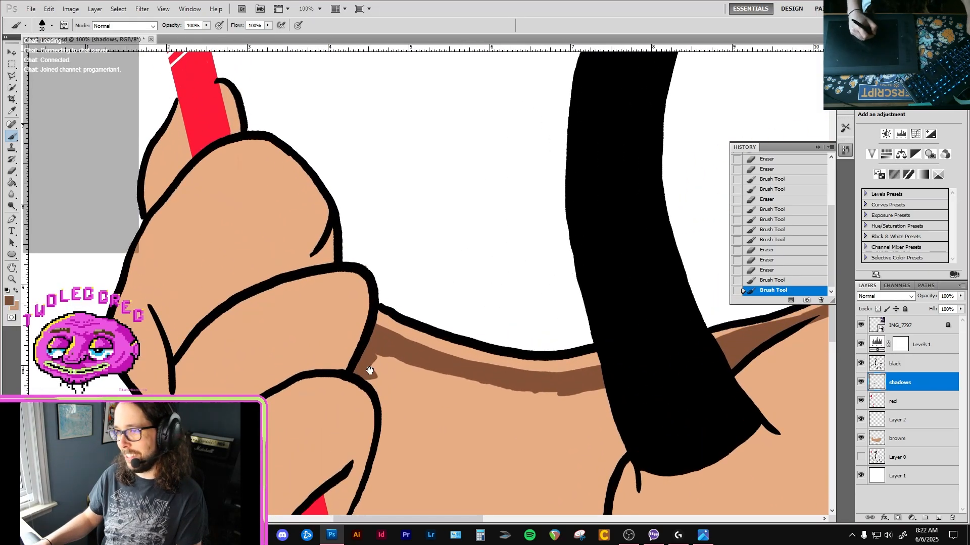
Try a dark brown shadow stroke below the lowest finger beside the pitchfork handle, and undo it.
left_click_drag(370, 370, 358, 302)
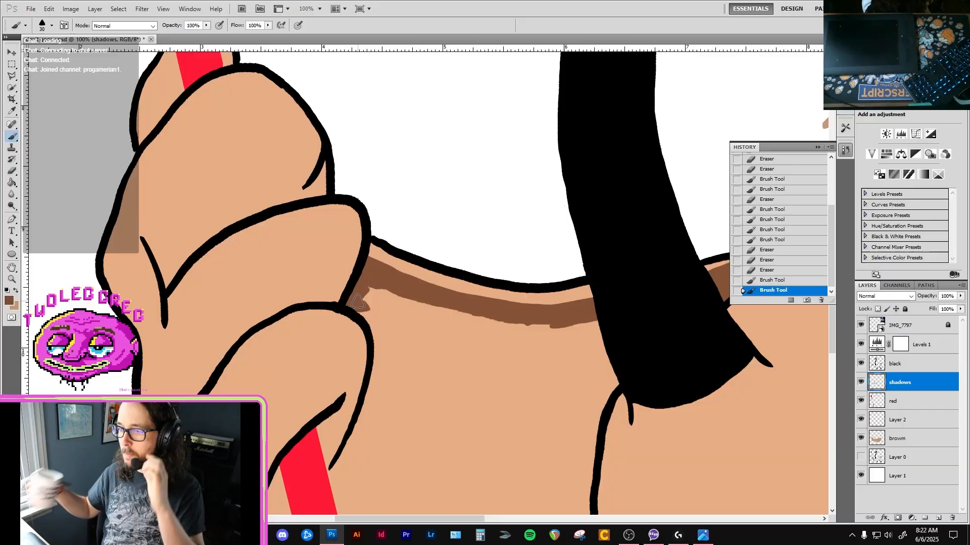
left_click_drag(352, 430, 334, 280)
mouse_move(303, 339)
left_mouse_down()
mouse_move(314, 322)
mouse_move(298, 341)
left_mouse_up()
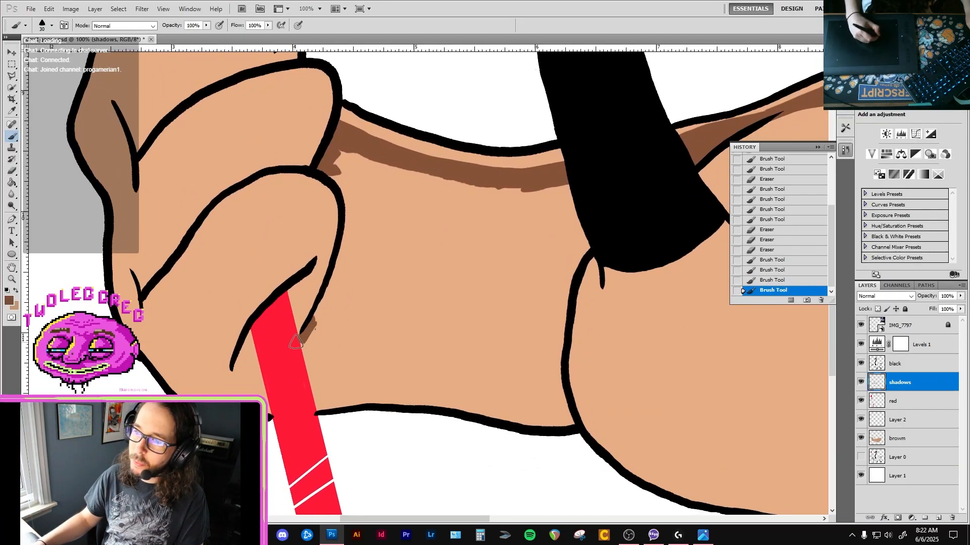
key("ctrl+z")
mouse_move(904, 383)
left_mouse_down()
mouse_move(929, 413)
mouse_move(927, 375)
left_mouse_up()
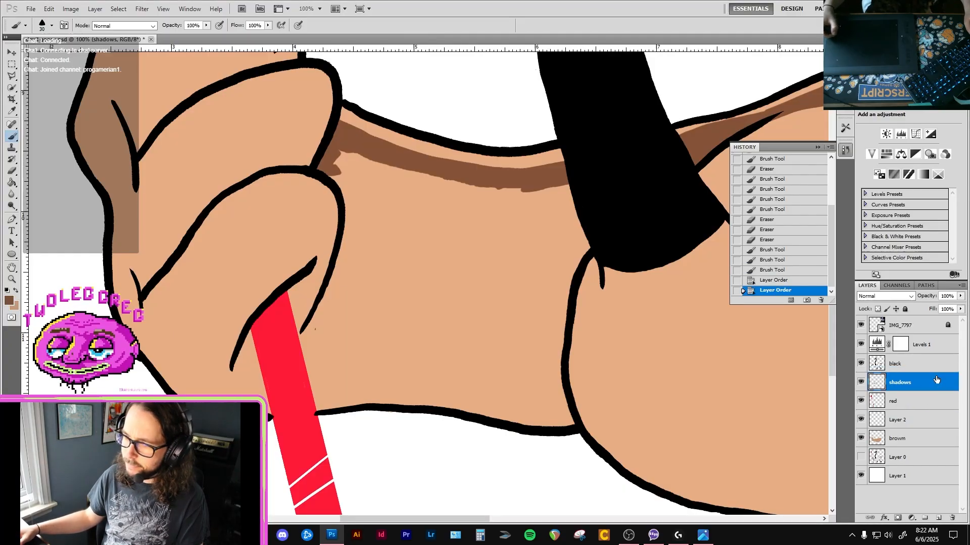
Paint dark brown shadow along the lowest finger's outer edge and widen the shadow across the upper arm.
mouse_move(314, 326)
left_mouse_down()
mouse_move(337, 276)
mouse_move(316, 312)
mouse_move(331, 287)
left_mouse_up()
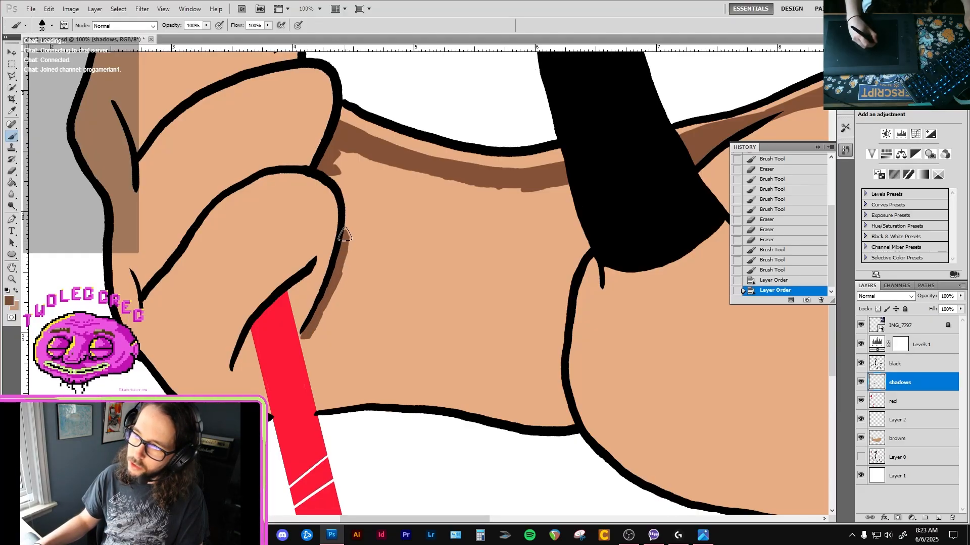
mouse_move(325, 168)
left_mouse_down()
mouse_move(388, 168)
mouse_move(346, 153)
mouse_move(334, 163)
mouse_move(450, 191)
mouse_move(415, 179)
left_mouse_up()
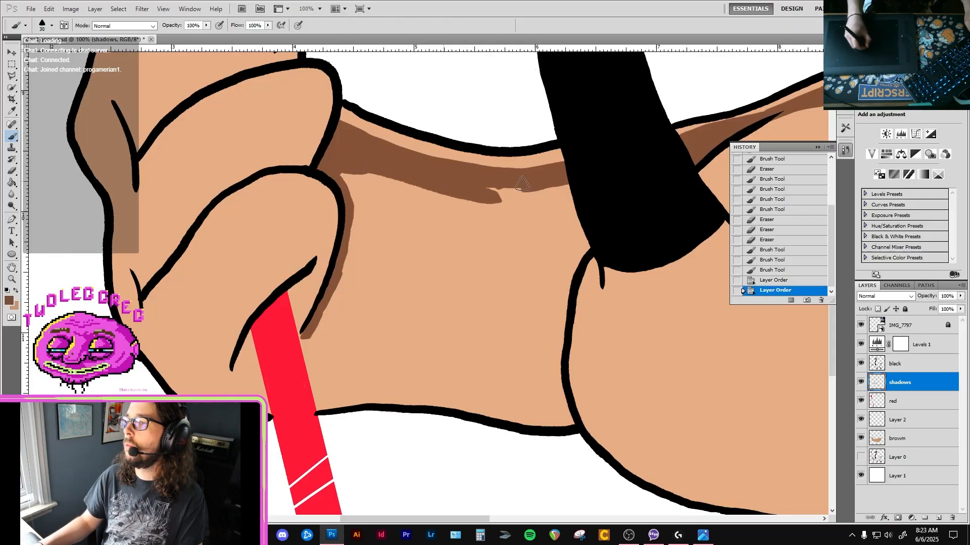
mouse_move(522, 184)
left_mouse_down()
mouse_move(467, 191)
mouse_move(523, 200)
mouse_move(534, 197)
mouse_move(485, 197)
mouse_move(546, 188)
mouse_move(540, 209)
mouse_move(550, 226)
mouse_move(563, 200)
mouse_move(574, 199)
mouse_move(558, 209)
mouse_move(542, 249)
mouse_move(546, 270)
mouse_move(566, 261)
mouse_move(565, 276)
mouse_move(592, 241)
mouse_move(567, 269)
mouse_move(566, 294)
mouse_move(538, 296)
mouse_move(460, 190)
mouse_move(510, 233)
mouse_move(552, 213)
mouse_move(530, 209)
mouse_move(512, 222)
mouse_move(388, 178)
mouse_move(358, 180)
mouse_move(479, 202)
mouse_move(381, 173)
mouse_move(513, 213)
mouse_move(433, 191)
mouse_move(492, 225)
mouse_move(473, 283)
left_mouse_up()
Fill the upper and middle arm between the fist and the body with dark brown using the size 60 brush.
key("]")
key("]")
key("]")
mouse_move(433, 255)
left_mouse_down()
mouse_move(404, 279)
mouse_move(389, 265)
mouse_move(366, 182)
mouse_move(485, 222)
mouse_move(371, 230)
mouse_move(369, 207)
left_mouse_up()
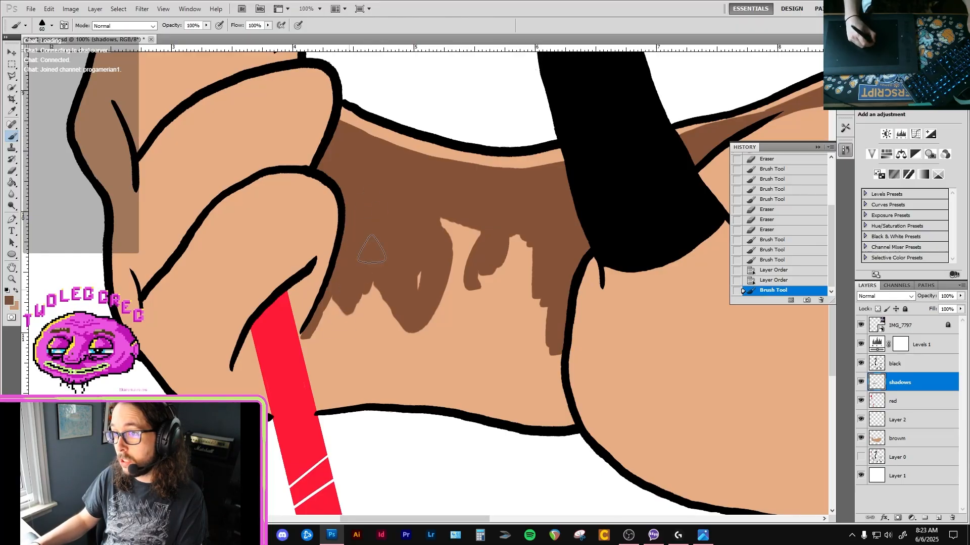
mouse_move(371, 249)
left_mouse_down()
mouse_move(350, 305)
mouse_move(324, 328)
mouse_move(363, 316)
mouse_move(403, 271)
mouse_move(439, 248)
mouse_move(444, 216)
mouse_move(465, 227)
mouse_move(494, 277)
mouse_move(519, 361)
mouse_move(541, 348)
mouse_move(554, 317)
mouse_move(538, 373)
left_mouse_up()
key("[")
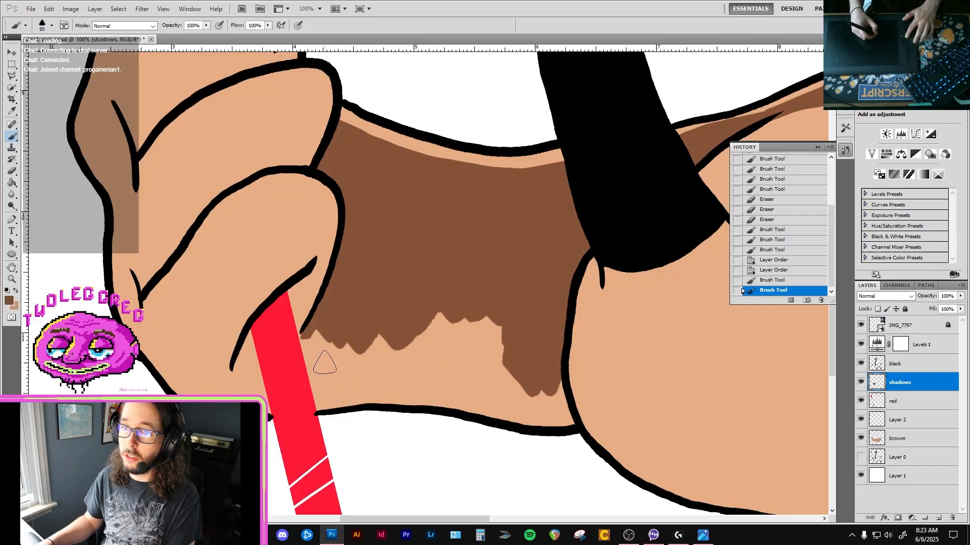
key("[")
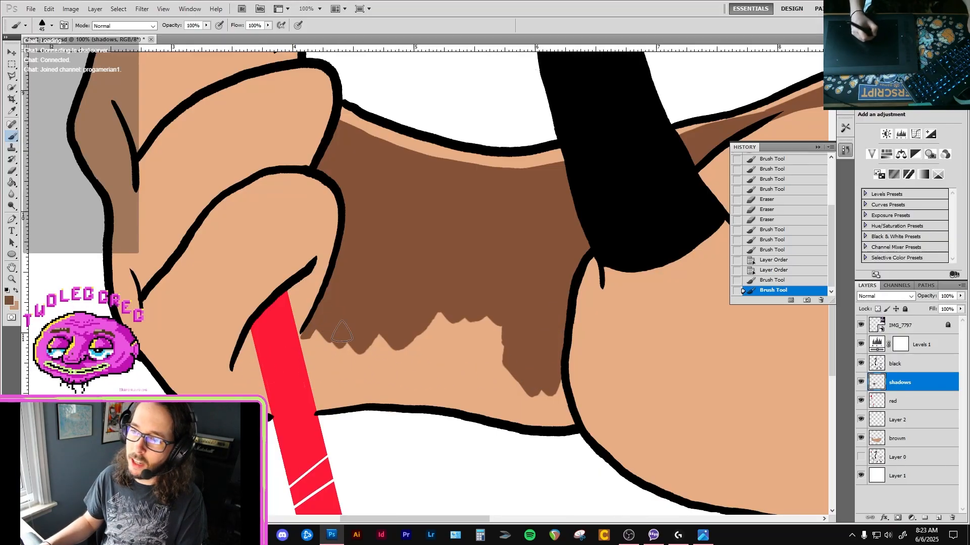
On the black layer, sample the outline's black and draw small outline curves below the lowest finger over the pitchfork handle at brush size 15.
key("v")
left_click(292, 294)
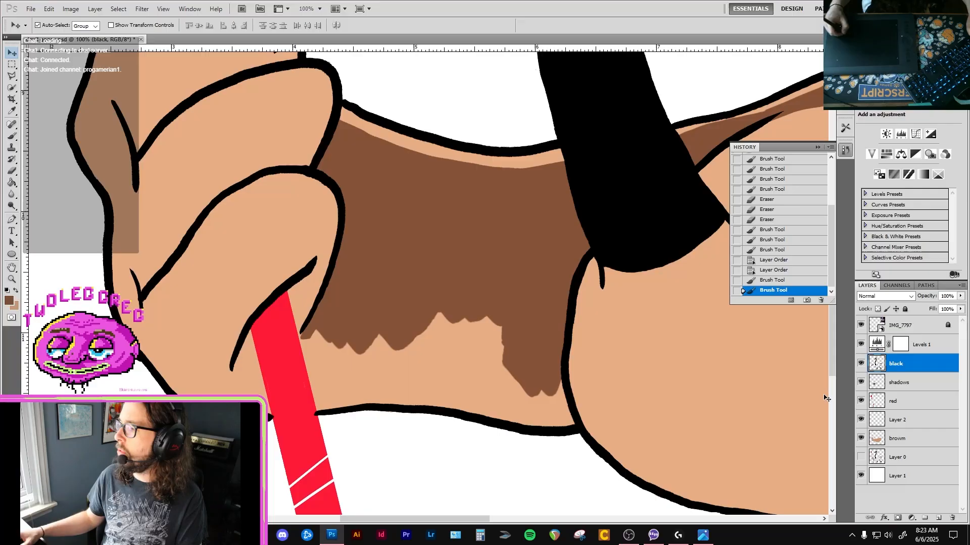
key("b")
key("x")
key("i")
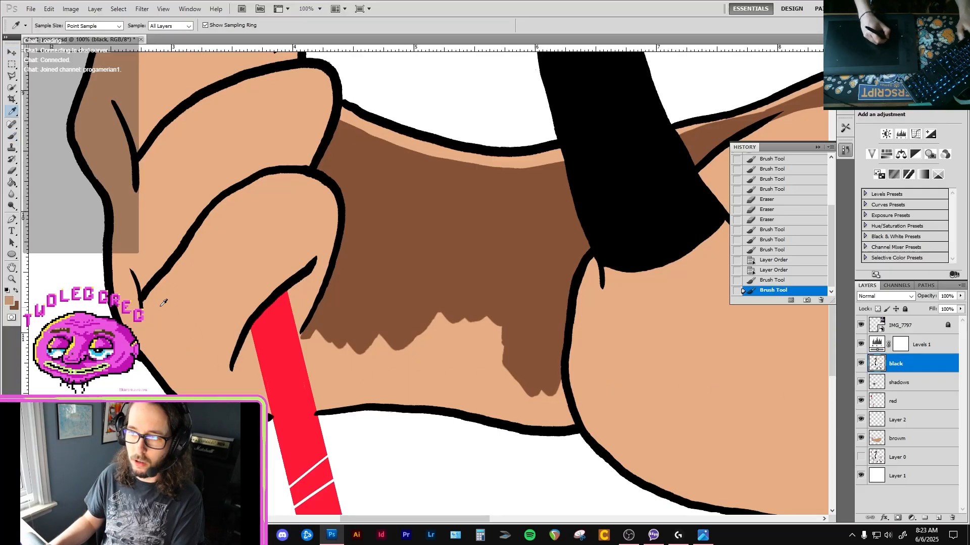
left_click(326, 279)
key("b")
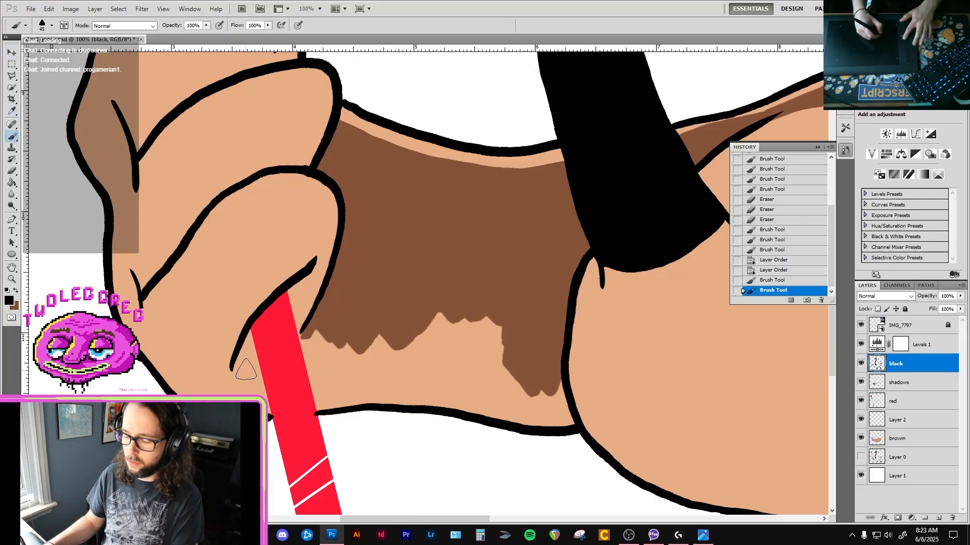
key("bracketleft")
key("bracketleft")
key("bracketleft")
left_click_drag(243, 350, 258, 359)
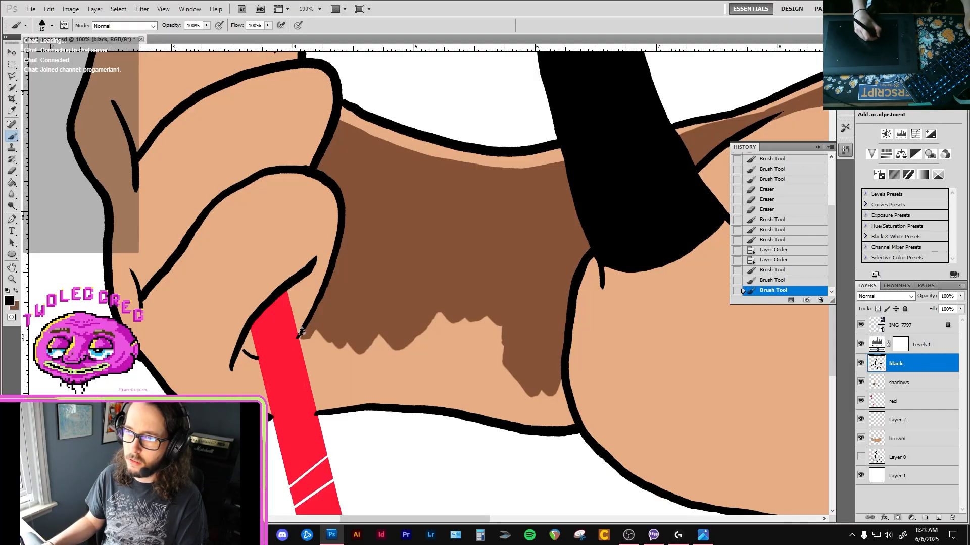
left_click(297, 335)
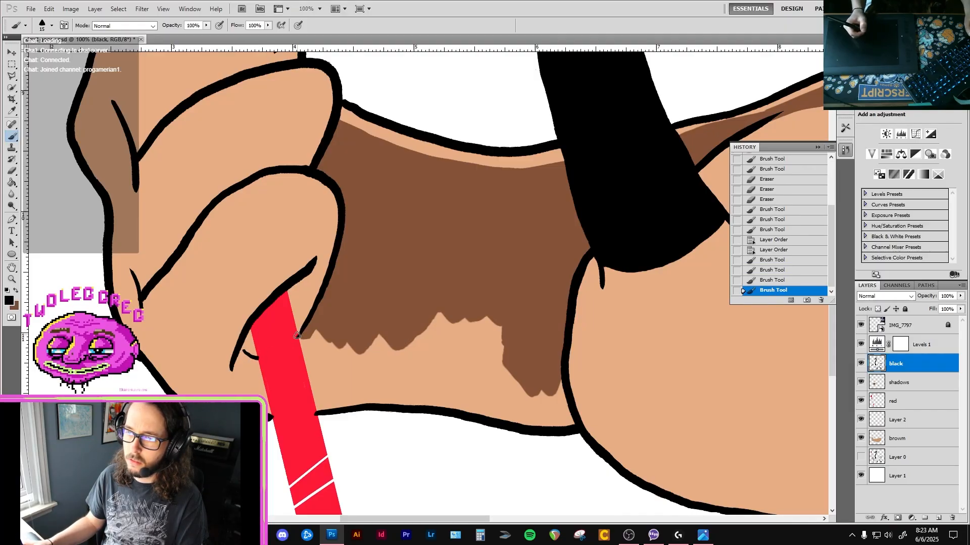
left_click_drag(260, 361, 257, 319)
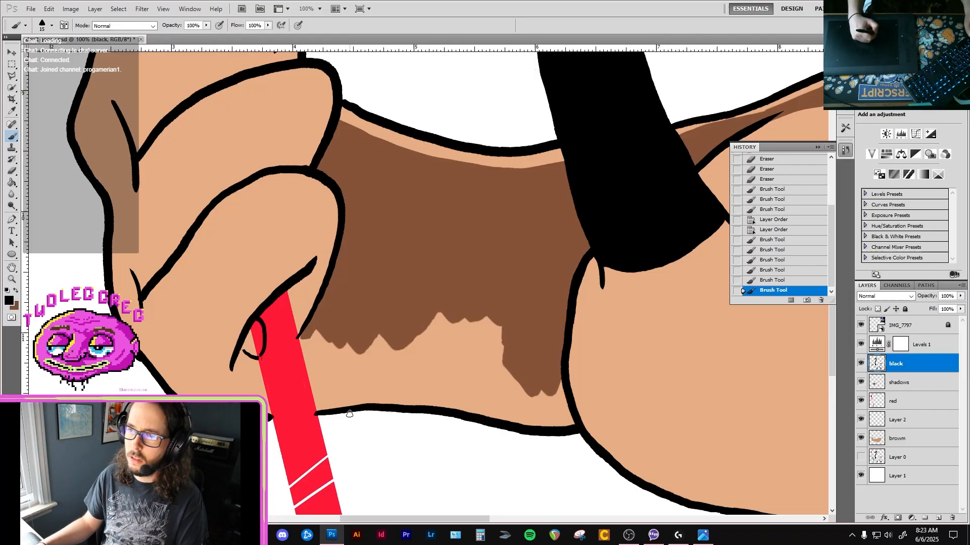
Erase part of the black curve crossing the pitchfork handle and redraw the short curve beside the handle's outer edge.
key("e")
left_click(269, 356)
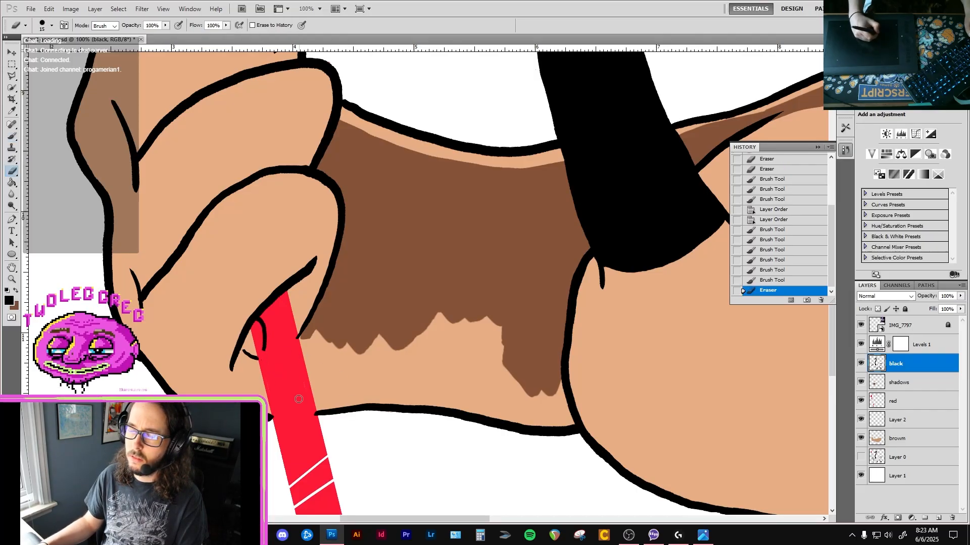
left_click(269, 342)
key("b")
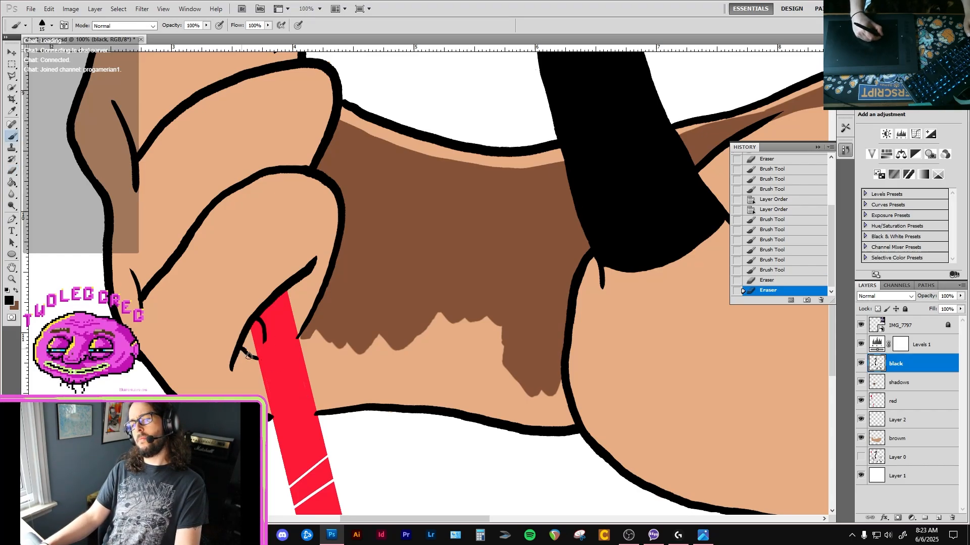
left_click(248, 355)
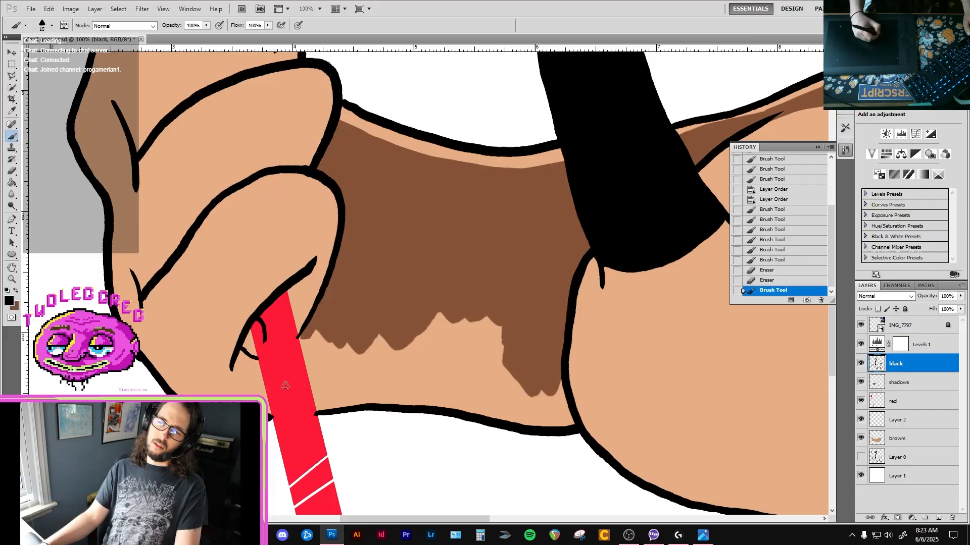
Erase the leftover black curve from the pitchfork handle below the lowest finger and clean the black along both handle edges.
key("e")
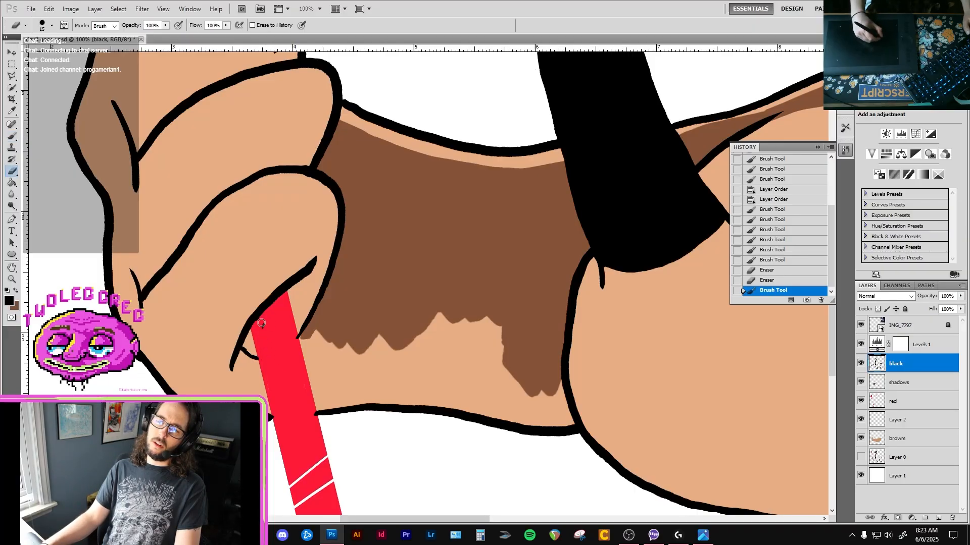
left_click_drag(260, 316, 264, 342)
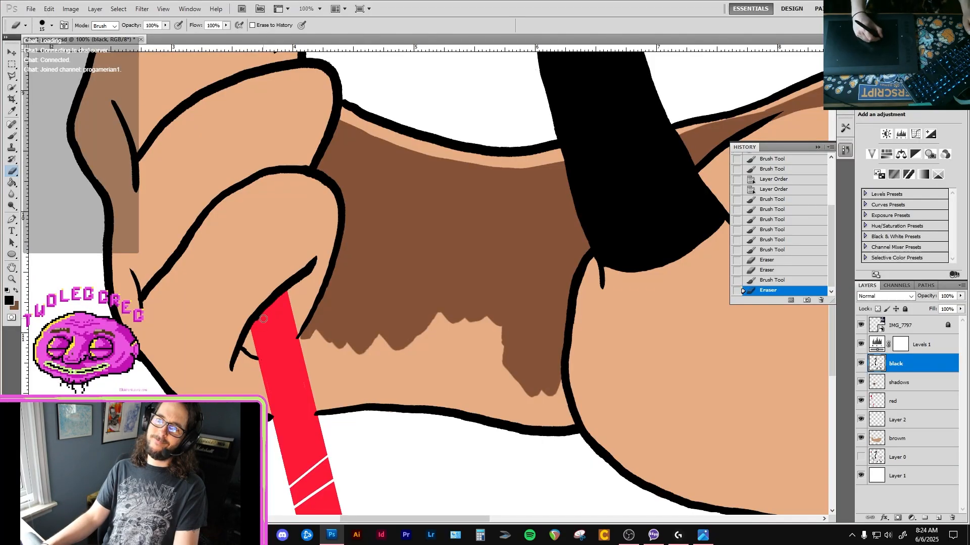
left_click_drag(259, 324, 264, 366)
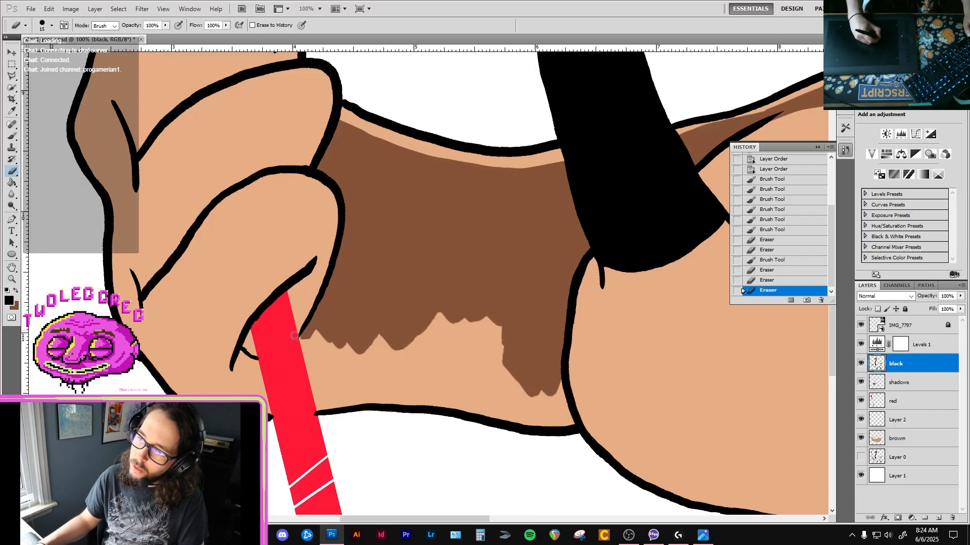
left_click(294, 339)
Trim stray black where the lowest finger's crease and outline tip meet the pitchfork handle, using the size 15 eraser.
left_click(357, 366, "ctrl+alt")
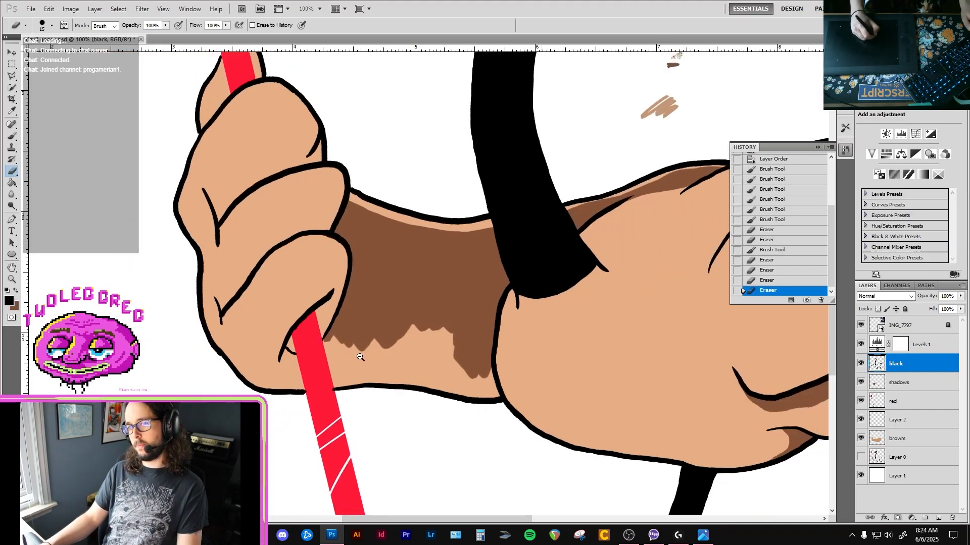
left_click(357, 366, "ctrl+alt")
left_click(330, 334, "ctrl")
left_click(322, 336, "ctrl")
left_click(315, 337, "ctrl")
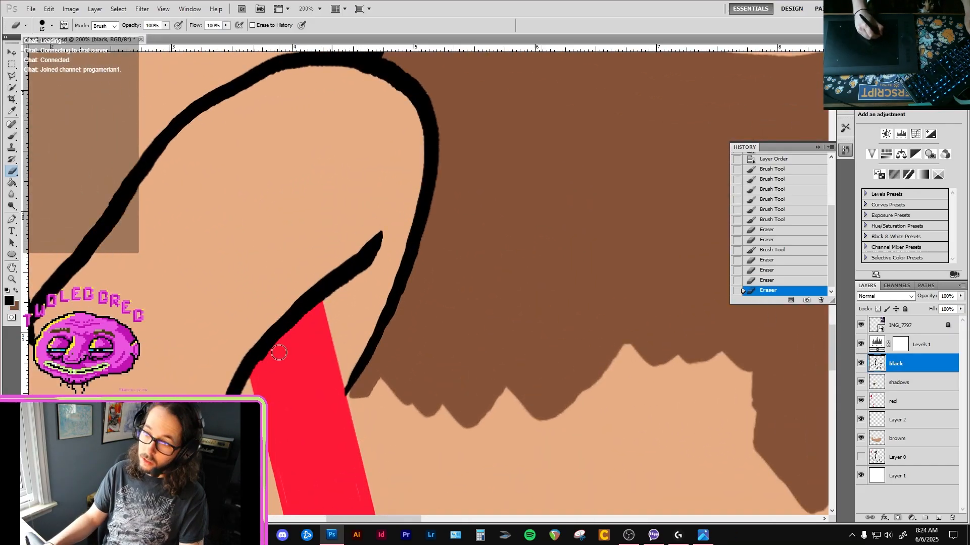
left_click(273, 354)
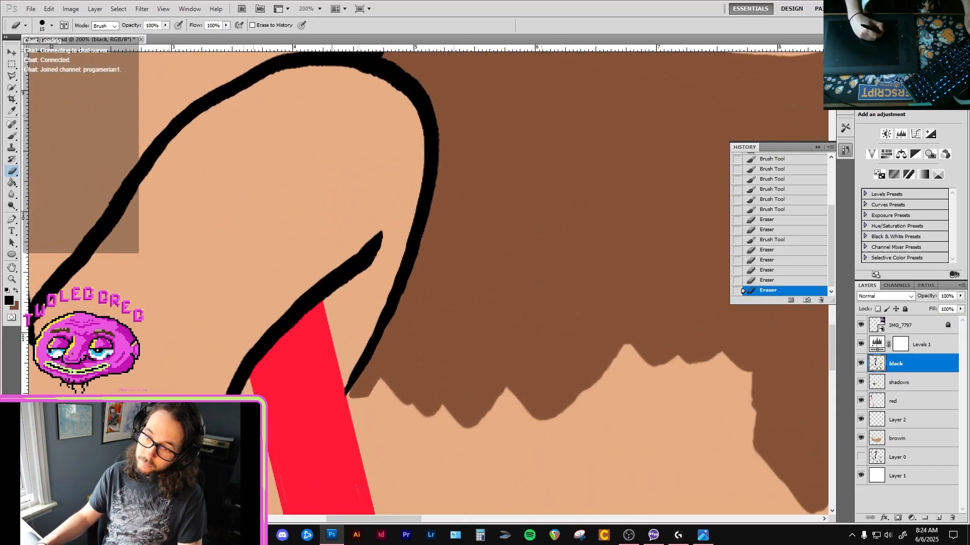
left_click(272, 432)
left_click(351, 393)
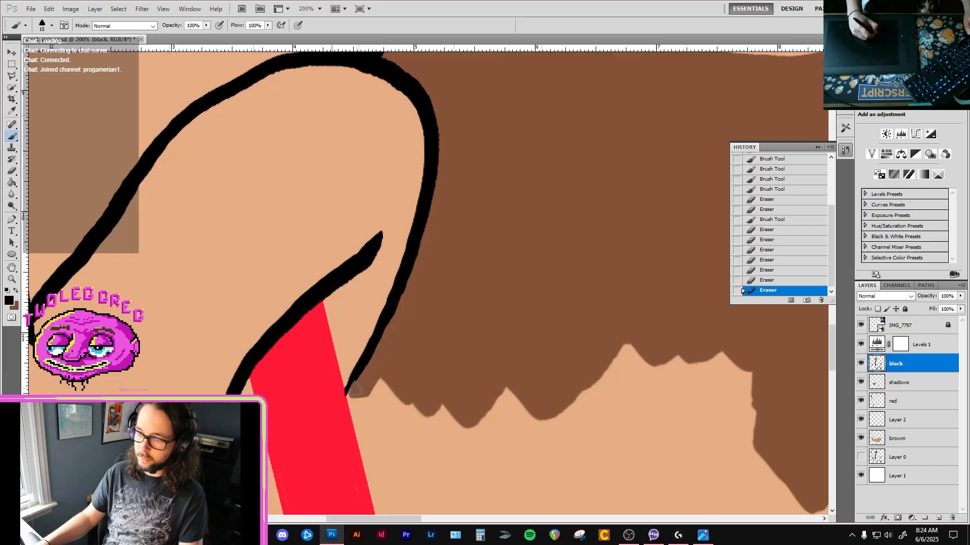
left_click(341, 398)
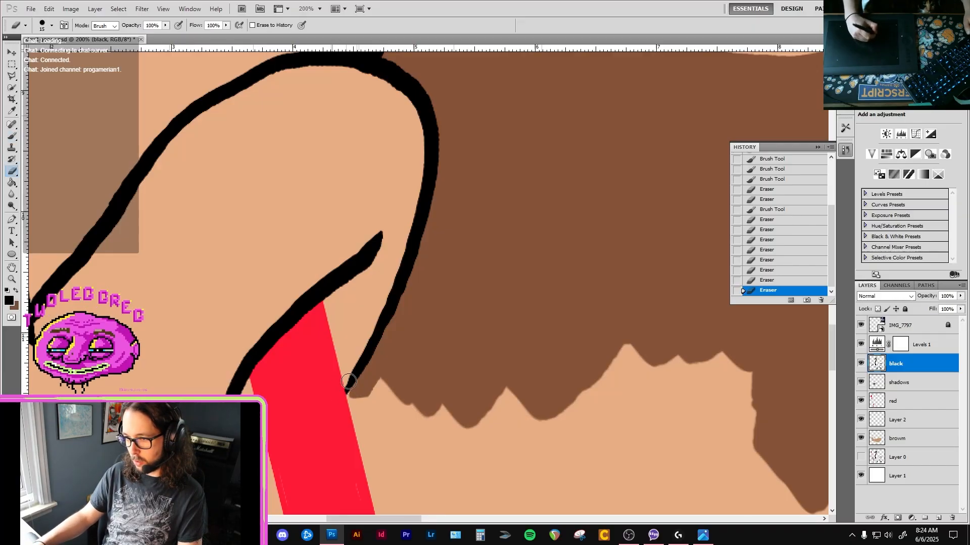
left_click(447, 357, "ctrl")
key("b")
key("x")
key("]")
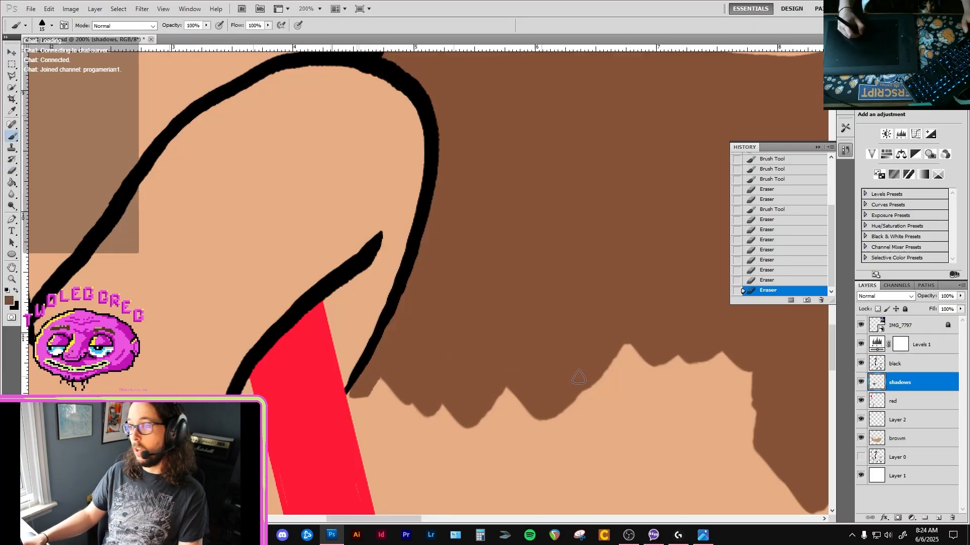
scroll(558, 376, "down", 1)
scroll(558, 377, "down", 5)
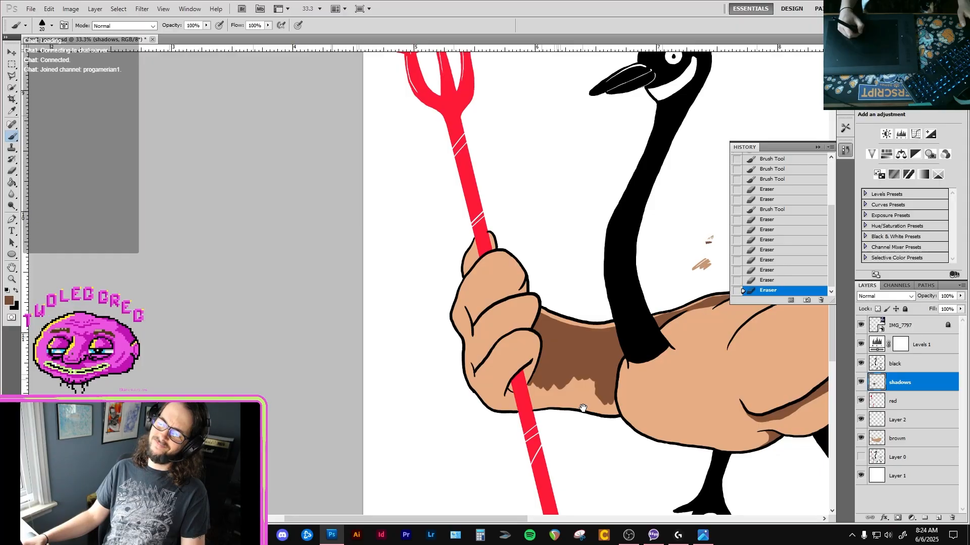
scroll(536, 374, "up", 2)
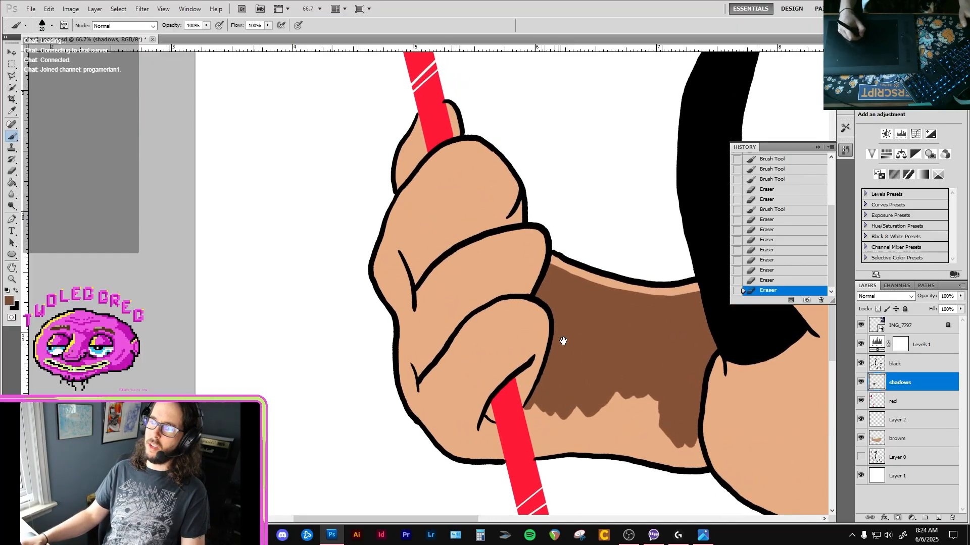
left_click_drag(562, 377, 482, 316)
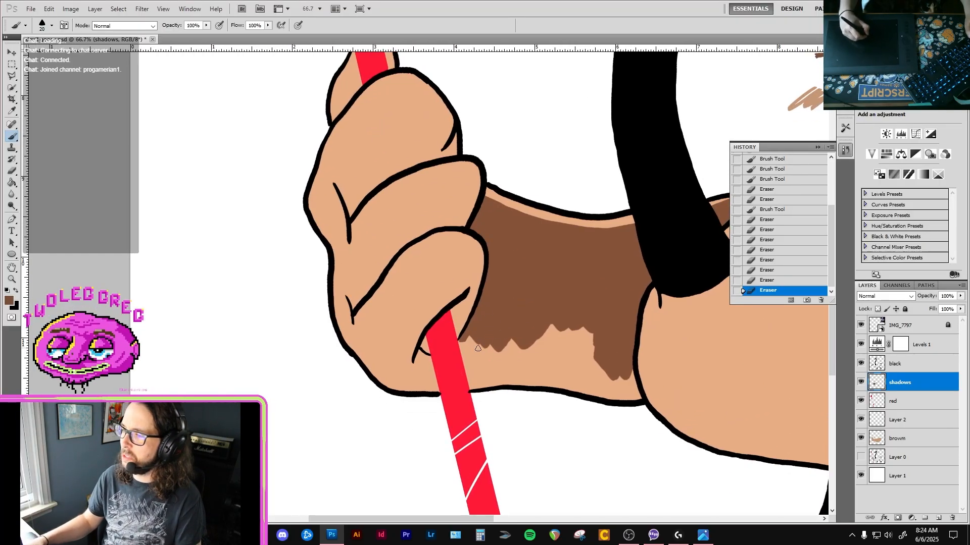
Erase the end of the forearm's lower outline where it overlaps the pitchfork handle on the black layer.
scroll(474, 354, "up", 1)
key("e")
key("alt+bracketright")
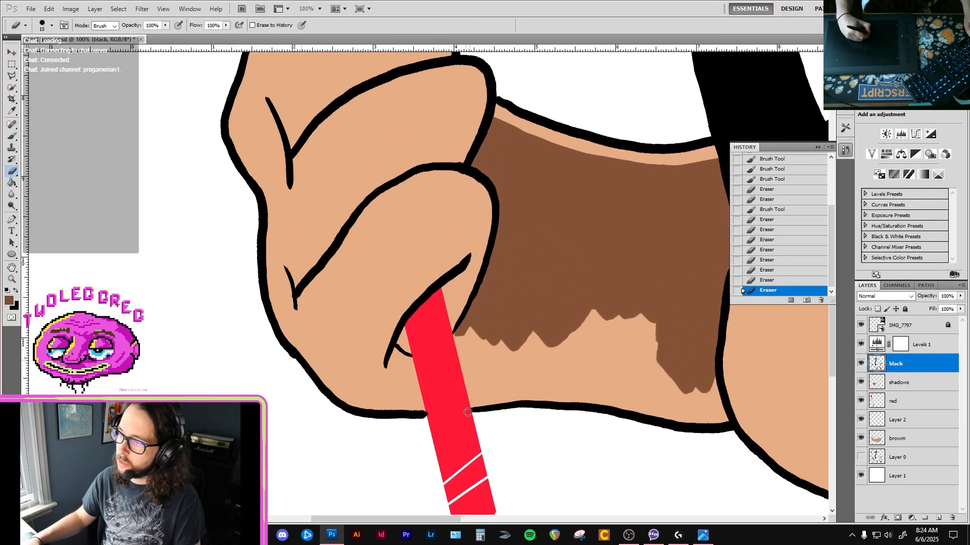
left_click(467, 416)
Extend the hand's lower outline in black up to the pitchfork handle with the size 20 brush and erase the overlap.
key("b")
key("v")
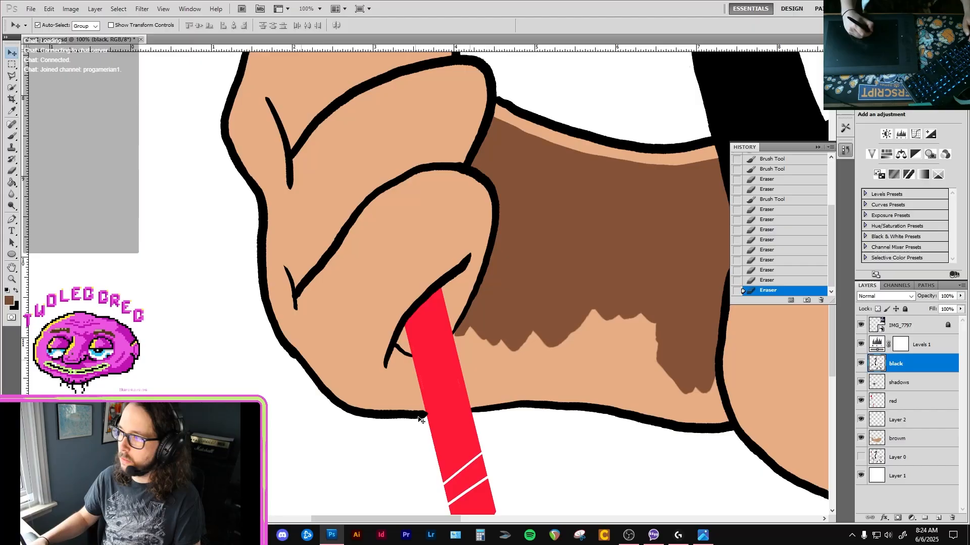
key("x")
key("e")
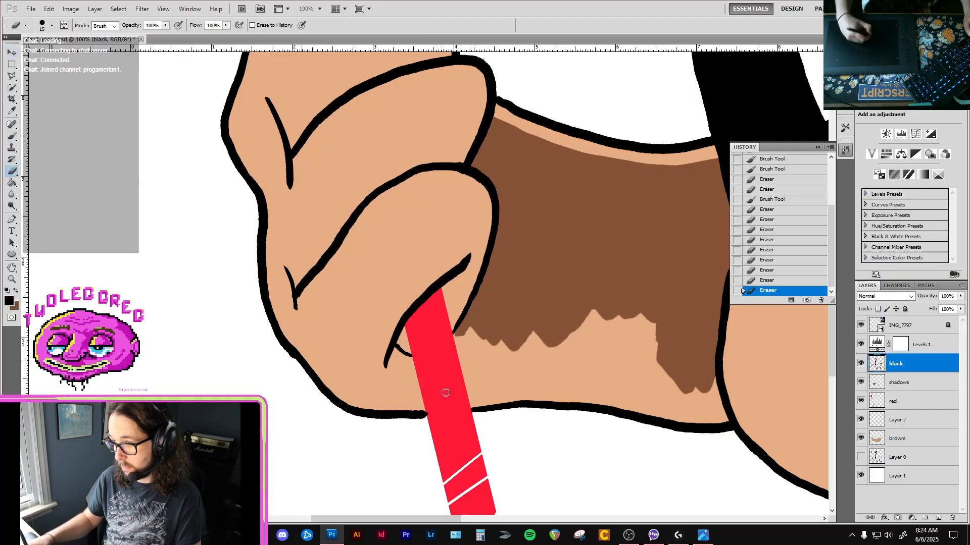
key("b")
scroll(429, 412, "up", 2)
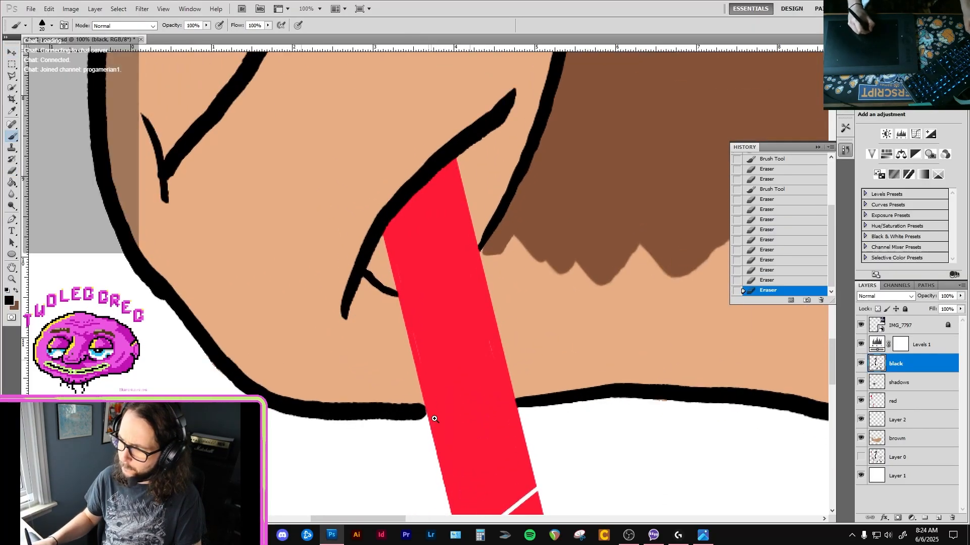
mouse_move(413, 411)
left_mouse_down()
mouse_move(460, 427)
mouse_move(456, 436)
mouse_move(438, 398)
left_mouse_up()
key("e")
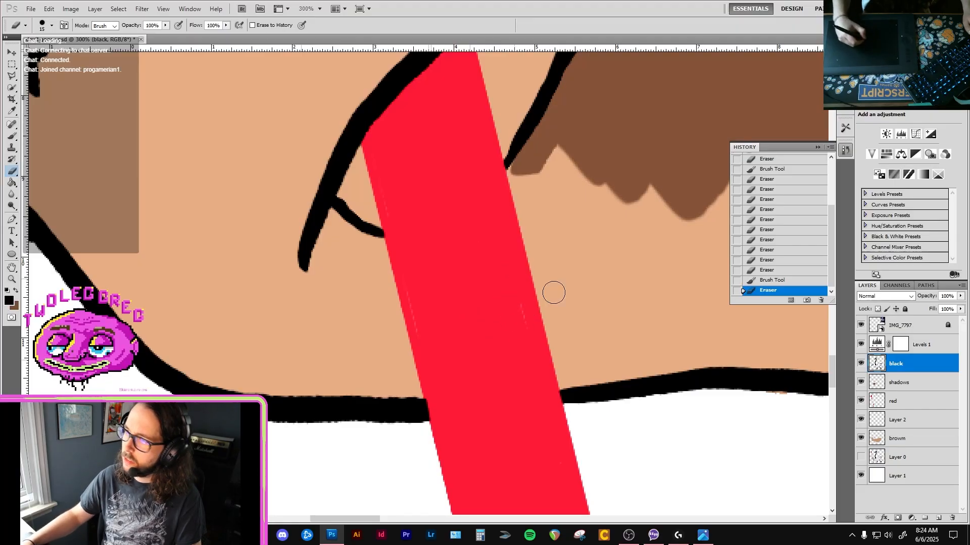
On the red layer, sample the handle's red and paint over the faint gaps along both handle edges below the fist.
key("alt+bracketleft")
key("alt+bracketleft")
key("b")
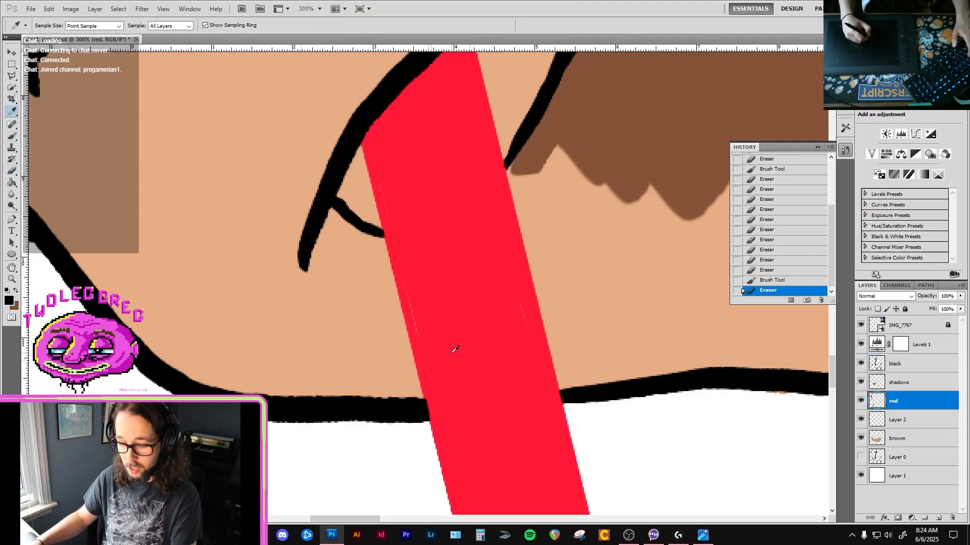
left_click(452, 353, "alt")
mouse_move(429, 337)
left_mouse_down()
mouse_move(409, 281)
mouse_move(419, 314)
left_mouse_up()
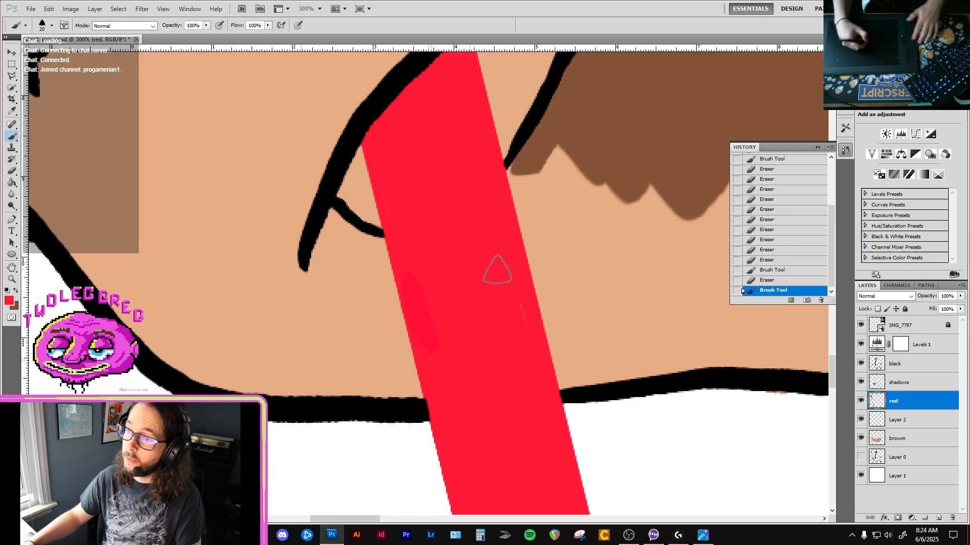
key("bracketleft")
key("bracketleft")
key("bracketleft")
key("bracketleft")
left_click_drag(526, 333, 518, 291)
Examine the red fill along the pitchfork handle down to the arrow-shaped end and back up above the fist.
left_click_drag(527, 435, 461, 273)
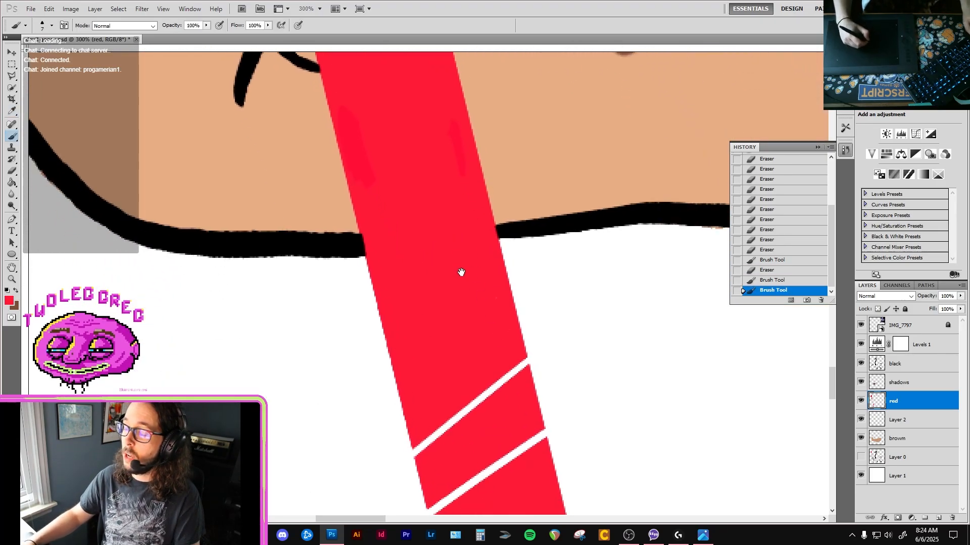
left_click_drag(487, 493, 396, 205)
key("ctrl+minus")
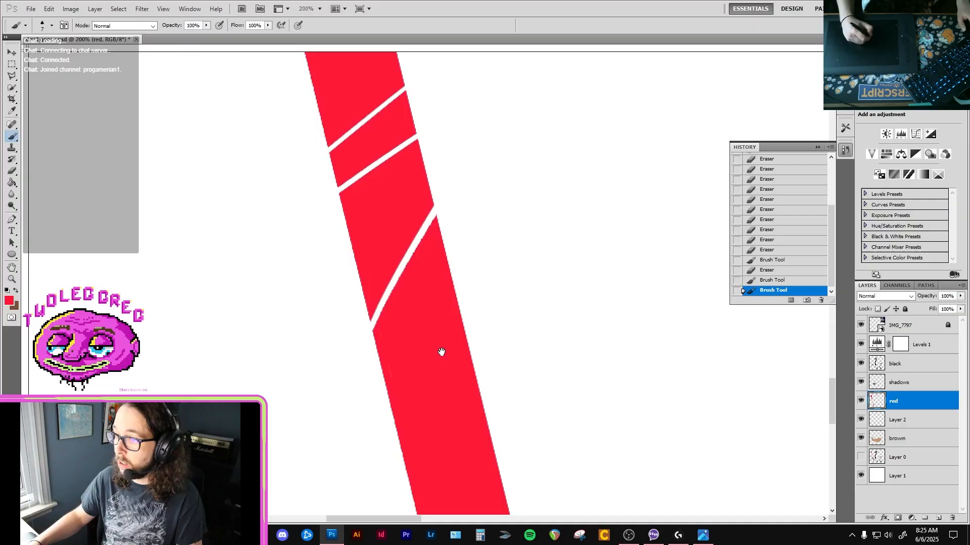
left_click(442, 348, "ctrl")
left_click_drag(453, 409, 423, 292)
left_click_drag(459, 448, 423, 297)
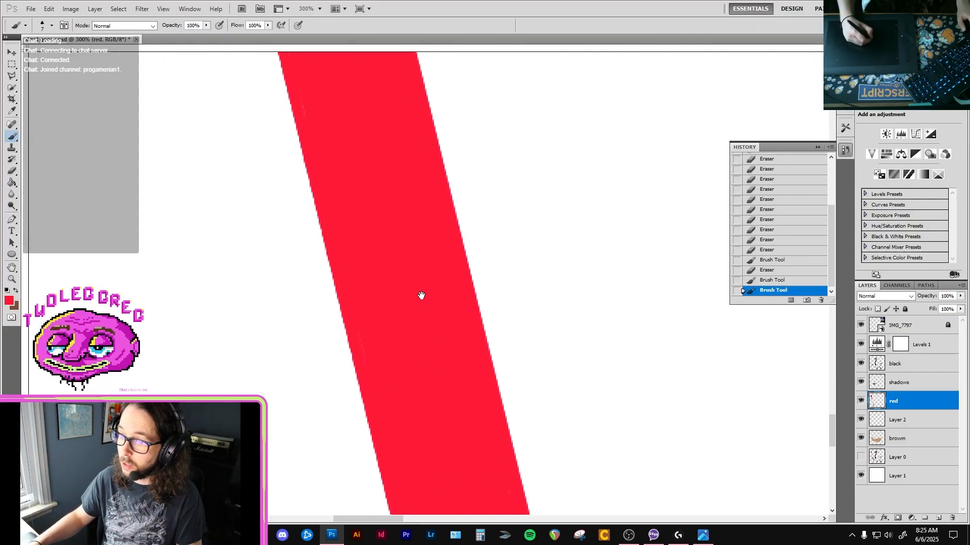
left_click_drag(434, 392, 409, 245)
left_click_drag(435, 385, 420, 301)
left_click_drag(420, 349, 415, 323)
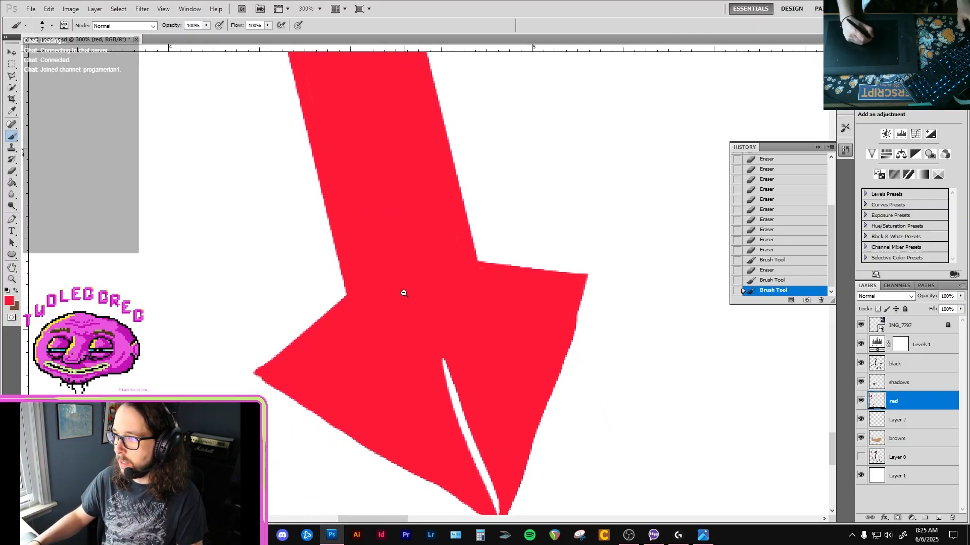
left_click(404, 293, "alt")
left_click(404, 294, "alt")
left_click_drag(379, 249, 399, 333)
left_click_drag(324, 70, 387, 288)
left_click_drag(353, 103, 399, 264)
left_click(431, 323, "ctrl")
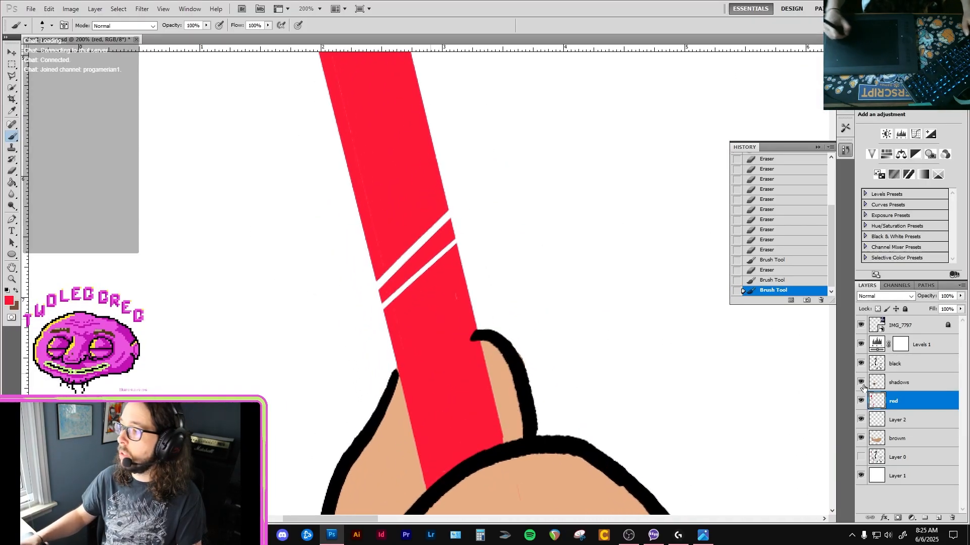
On the black layer, erase the rounded end of the fingertip outline overlapping the pitchfork handle above the fist.
left_click(867, 384)
left_click(422, 329, "ctrl")
key("v")
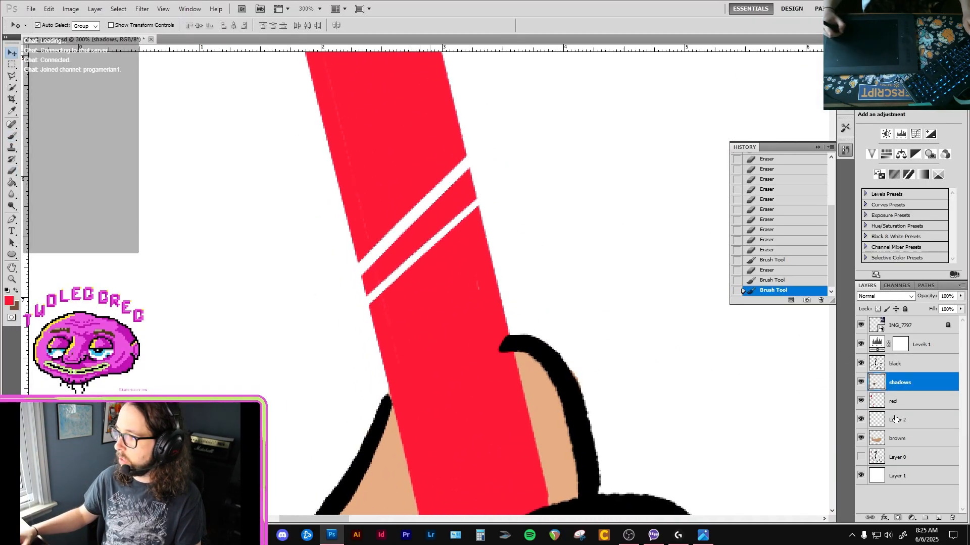
left_click(909, 366)
key("e")
left_click_drag(493, 378, 498, 353)
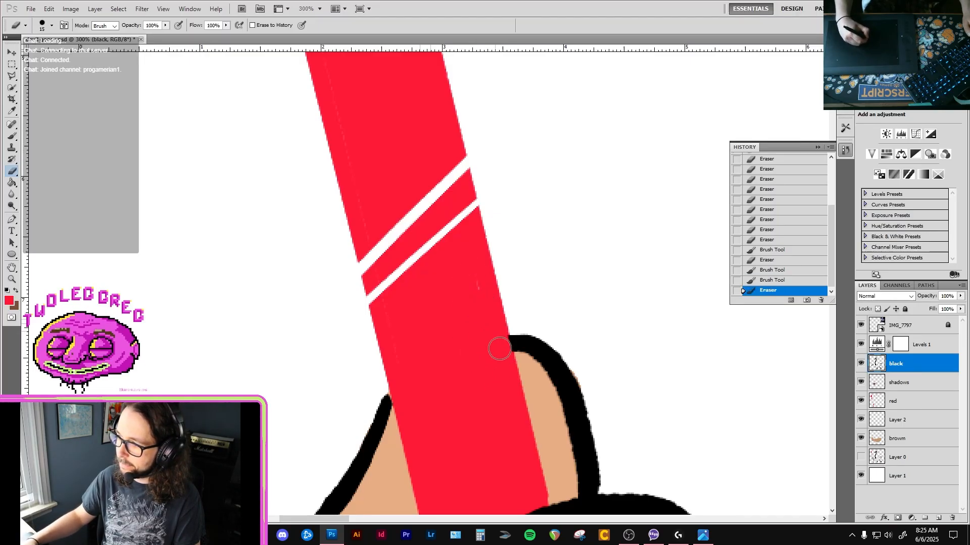
left_click_drag(502, 359, 485, 347)
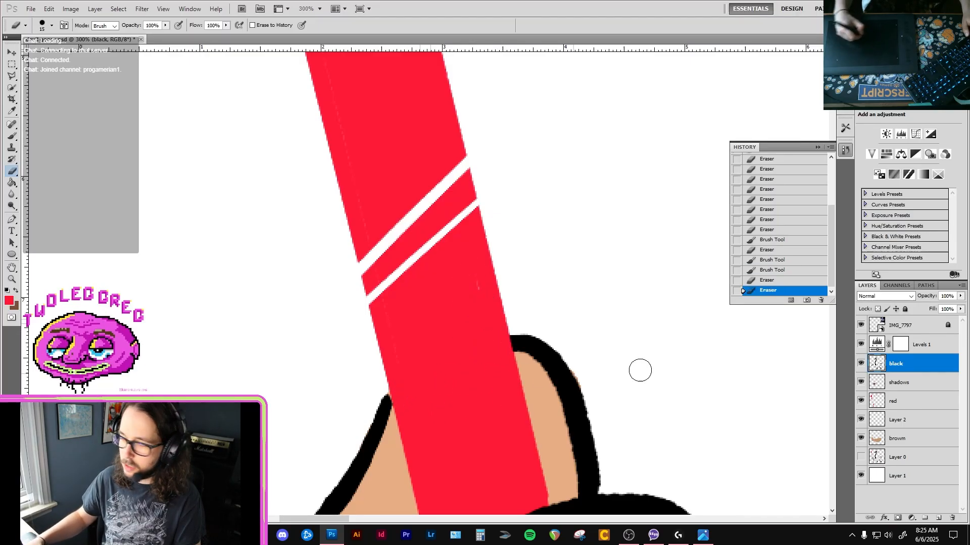
Sample black, extend the outline above the fist to the handle's other edge, and erase the part overlapping the handle.
key("b")
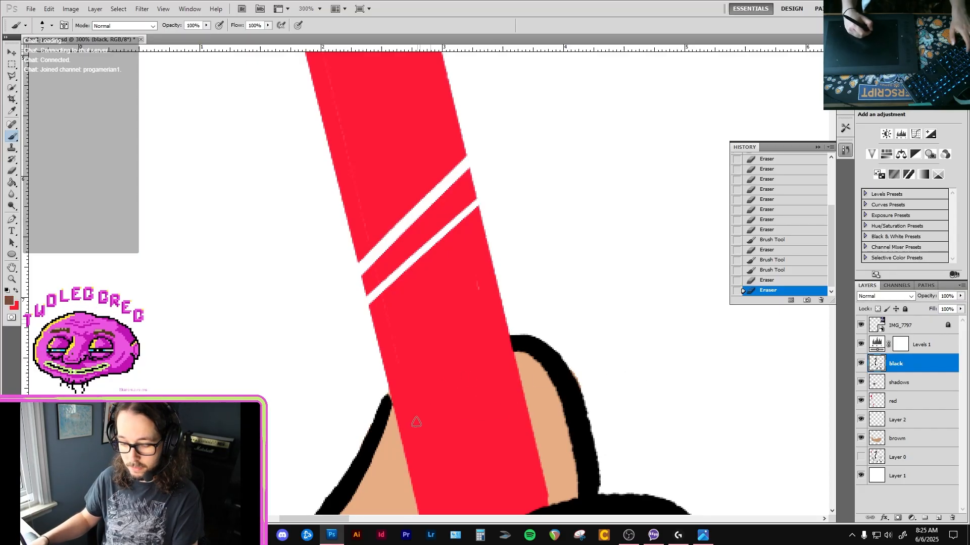
key("i")
key("b")
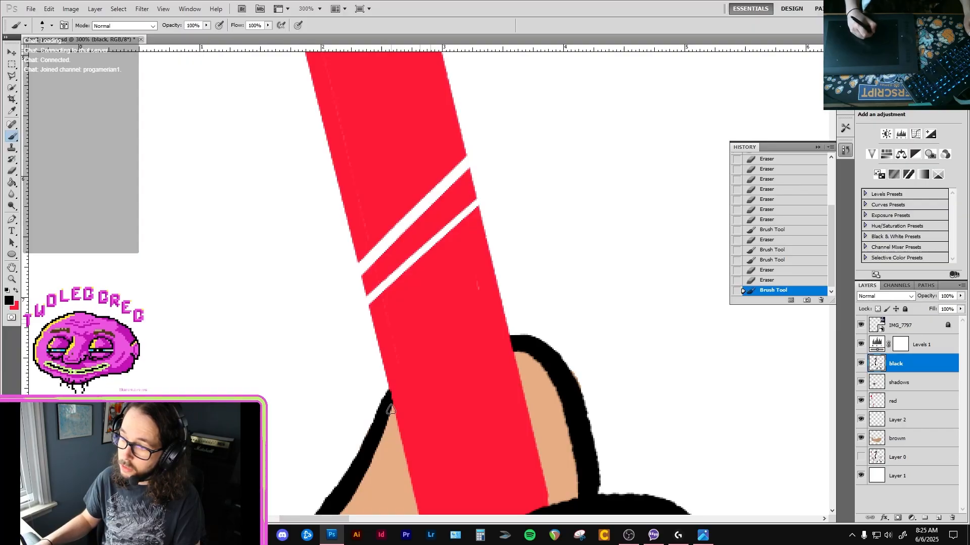
key("e")
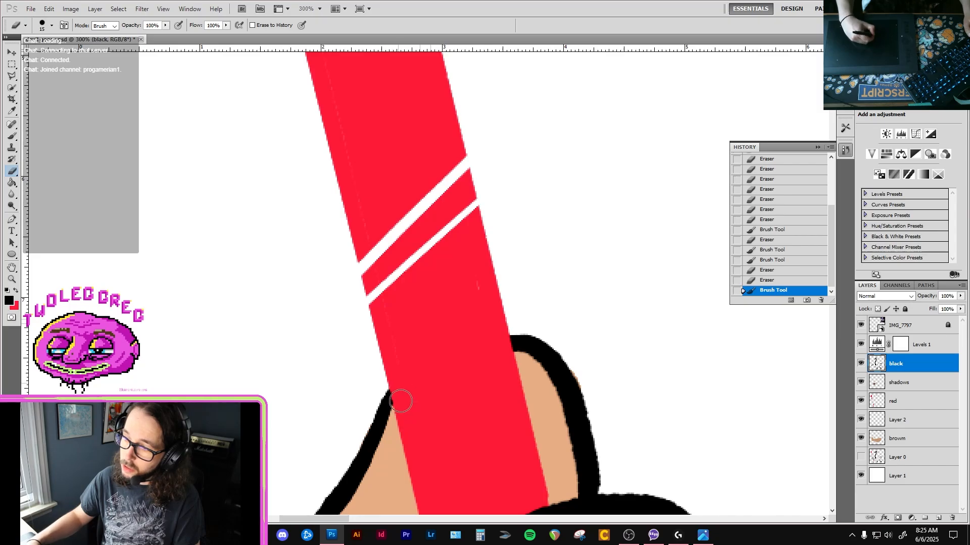
left_click_drag(398, 396, 409, 435)
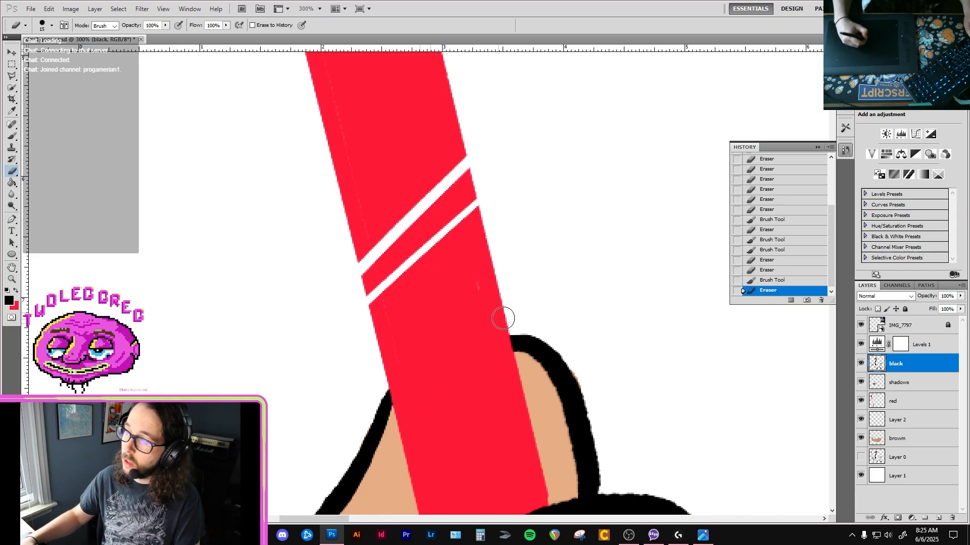
On the red layer, paint over the faint gaps in the handle above the fist and tidy its edge where it meets the fist.
left_click(932, 404)
key("x")
key("b")
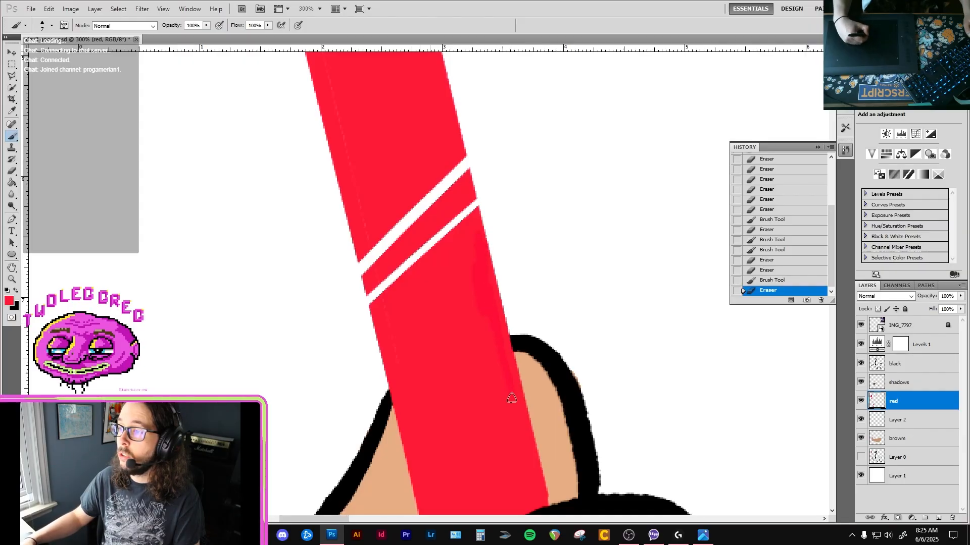
left_click_drag(512, 398, 505, 414)
left_click_drag(491, 381, 475, 304)
left_click_drag(514, 428, 483, 307)
key("e")
left_click_drag(546, 455, 550, 457)
key("b")
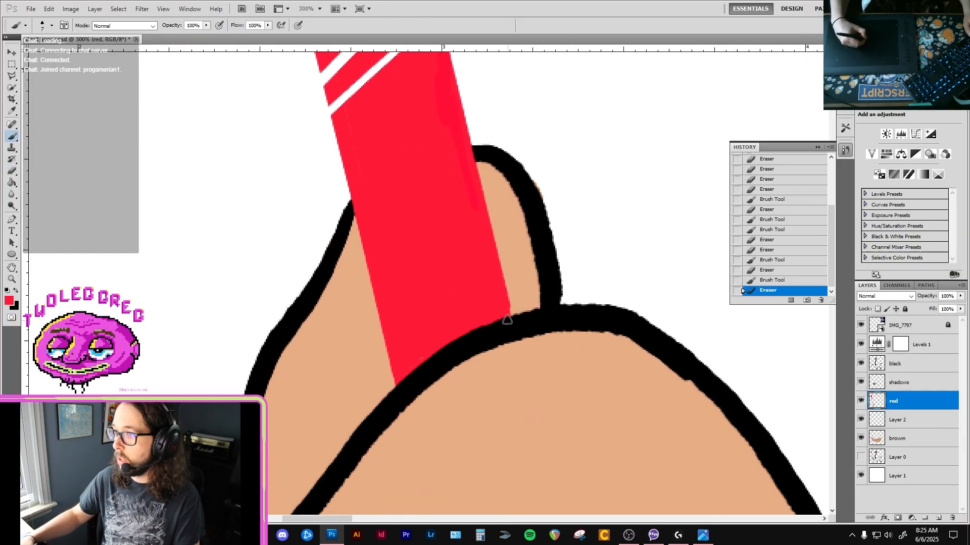
left_click_drag(500, 280, 513, 314)
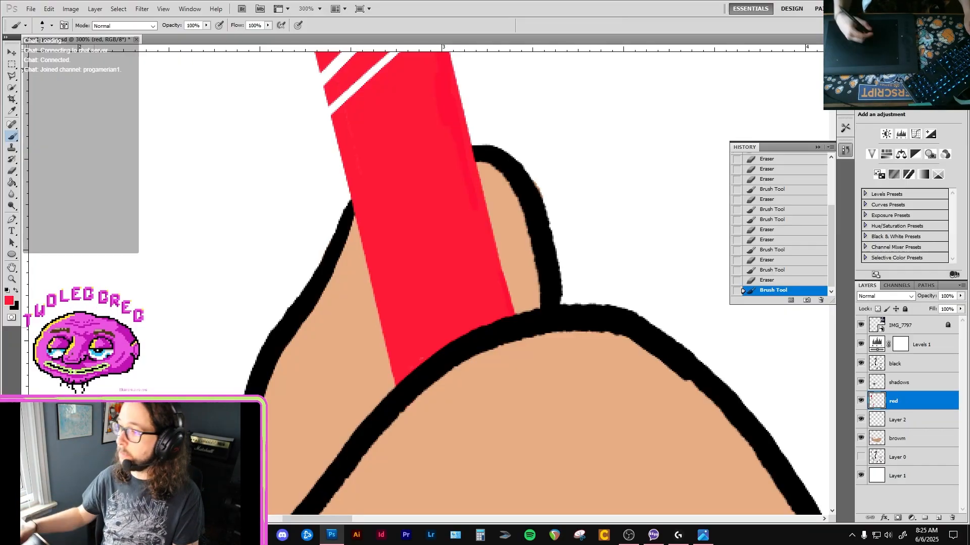
On the brown layer, erase the tan spilling outside the black outlines of the fingertip and upper fist.
left_click_drag(431, 188, 435, 269)
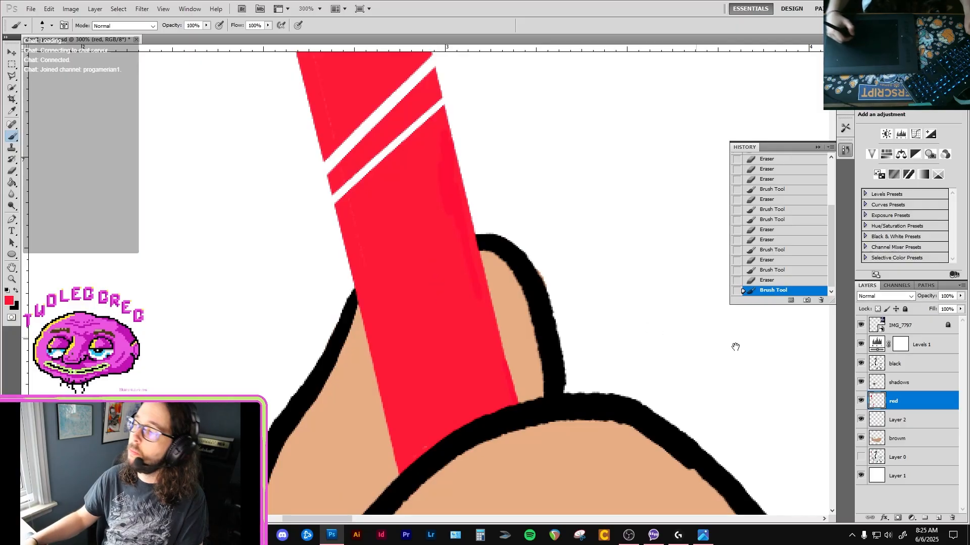
left_click(911, 437)
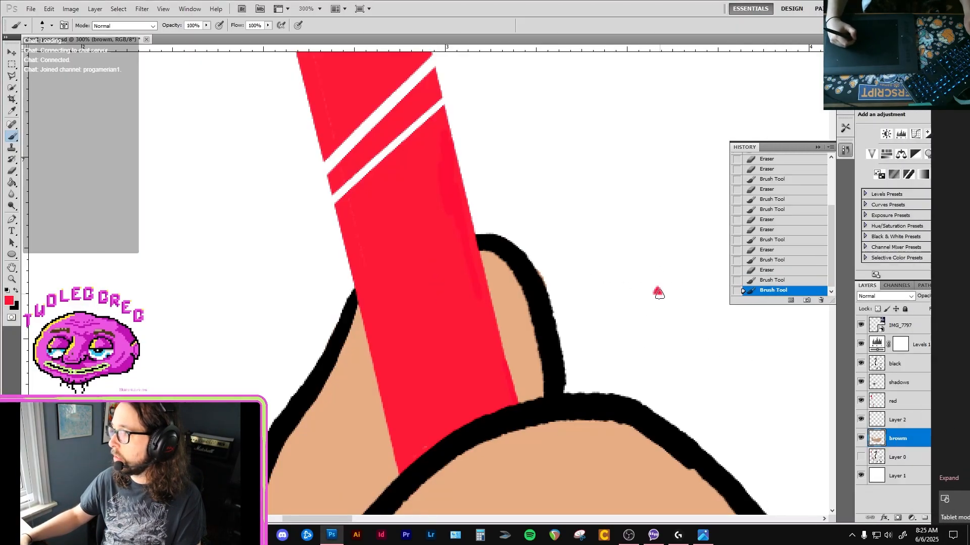
key("e")
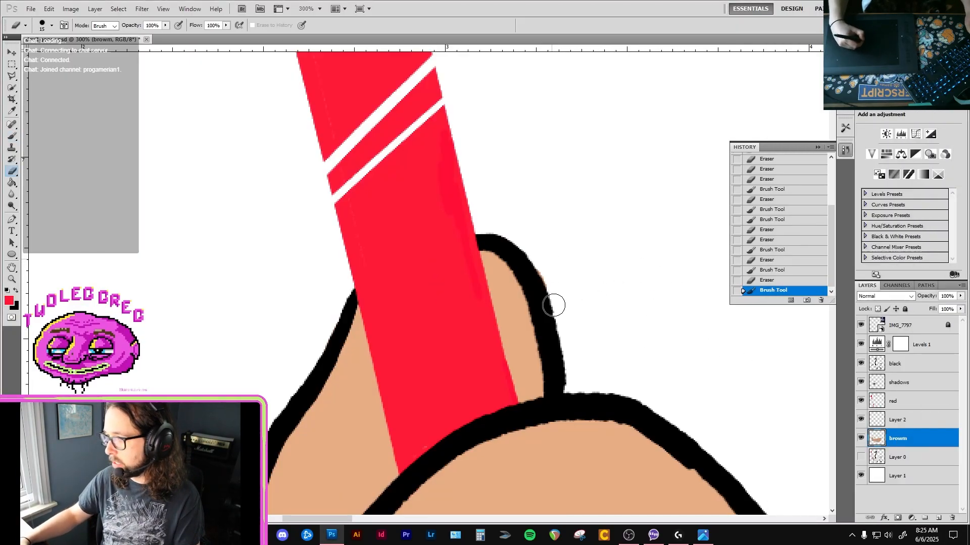
left_click_drag(502, 223, 521, 245)
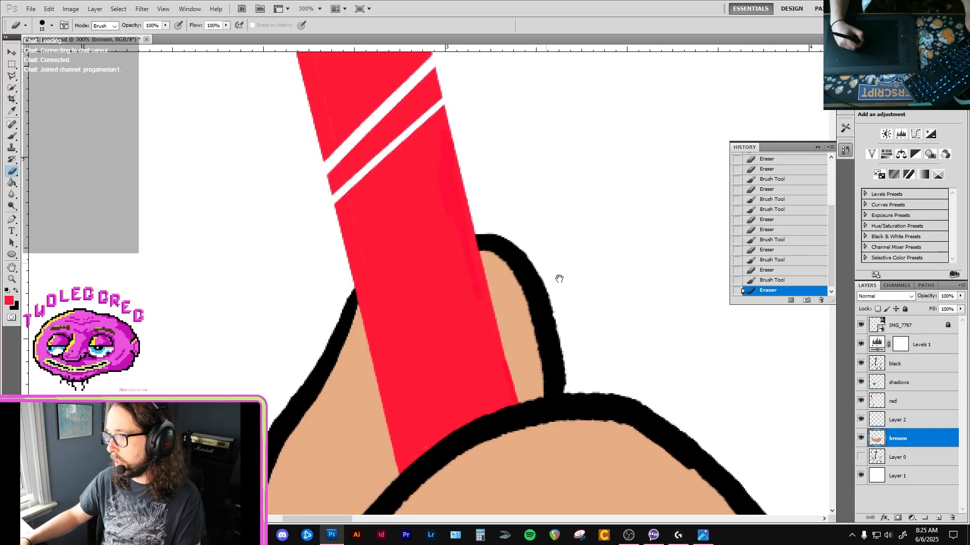
left_click_drag(559, 277, 513, 234)
left_click_drag(508, 325, 561, 238)
left_click_drag(506, 317, 533, 251)
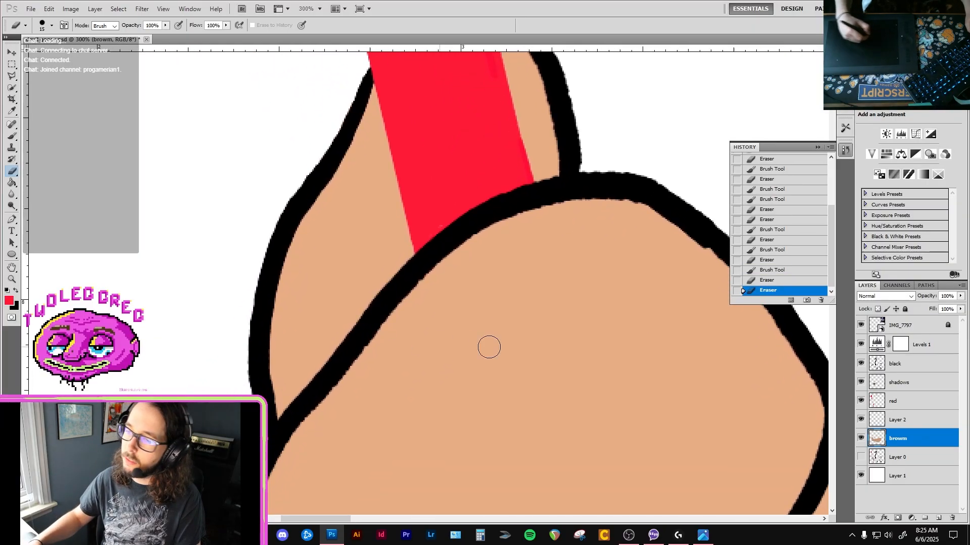
On the black layer, paint over the notch on the fist's outer outline where the back finger meets it.
left_click(930, 366)
key("b")
key("x")
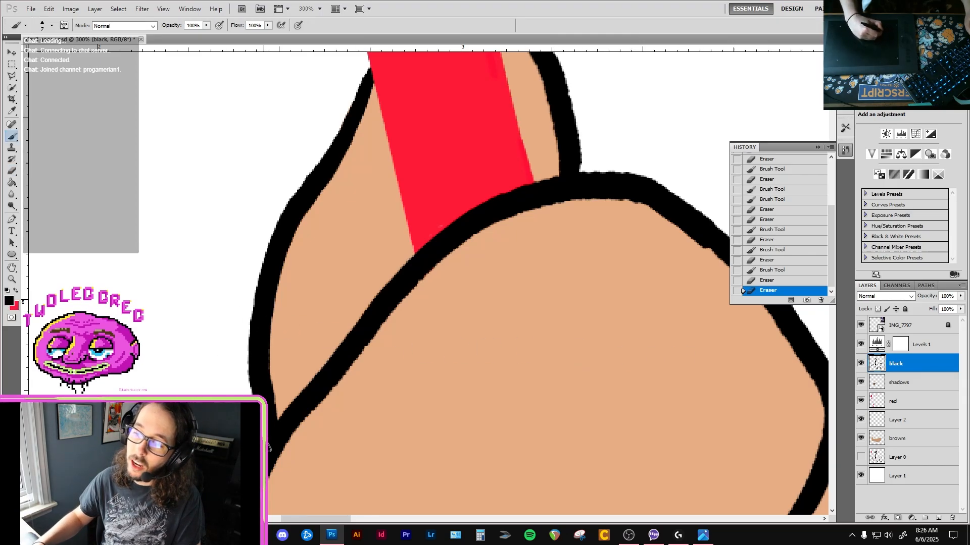
left_click_drag(269, 449, 270, 429)
left_click(293, 349, "alt")
left_click(294, 353, "alt")
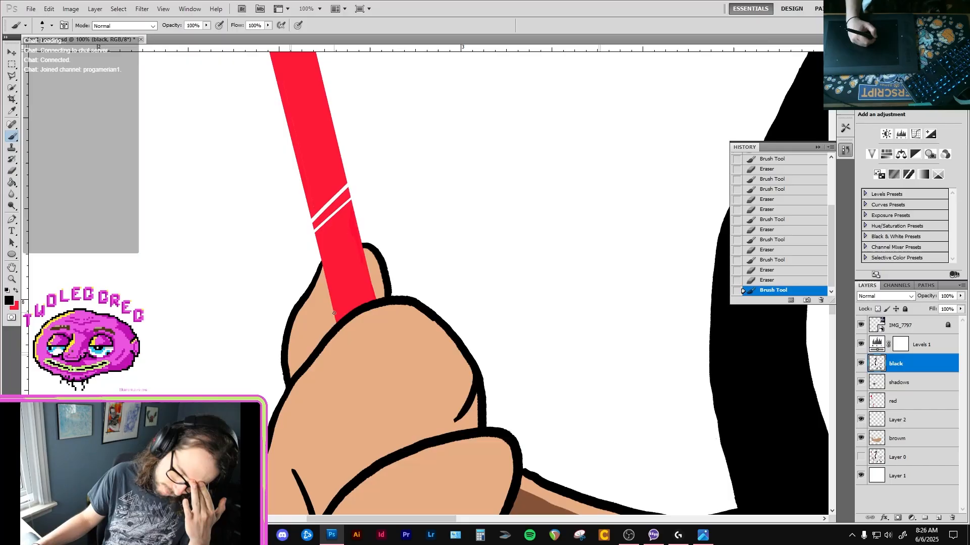
Erase the uneven bumps along the inner edge of the top finger's black outline below the handle.
left_click(413, 307, "ctrl")
left_click(412, 304, "ctrl")
left_click(345, 272)
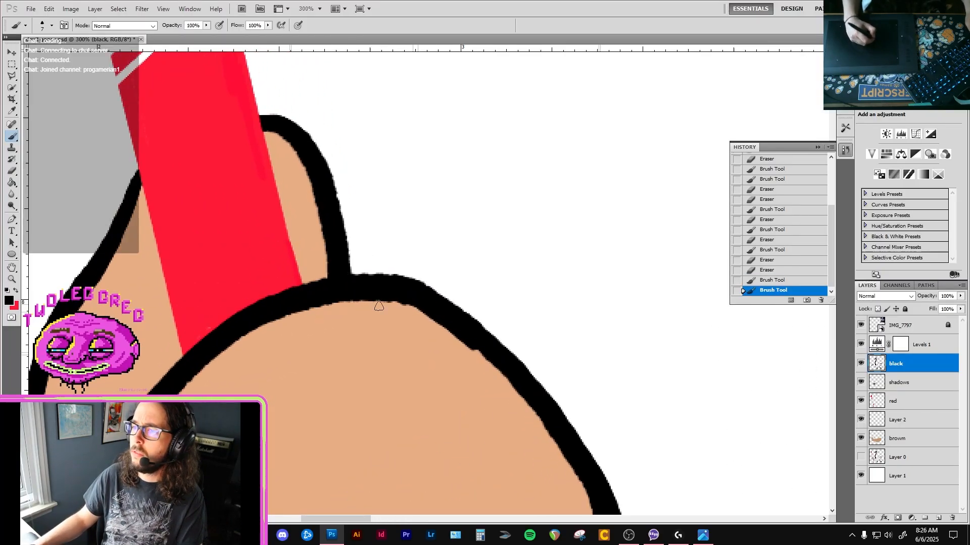
key("e")
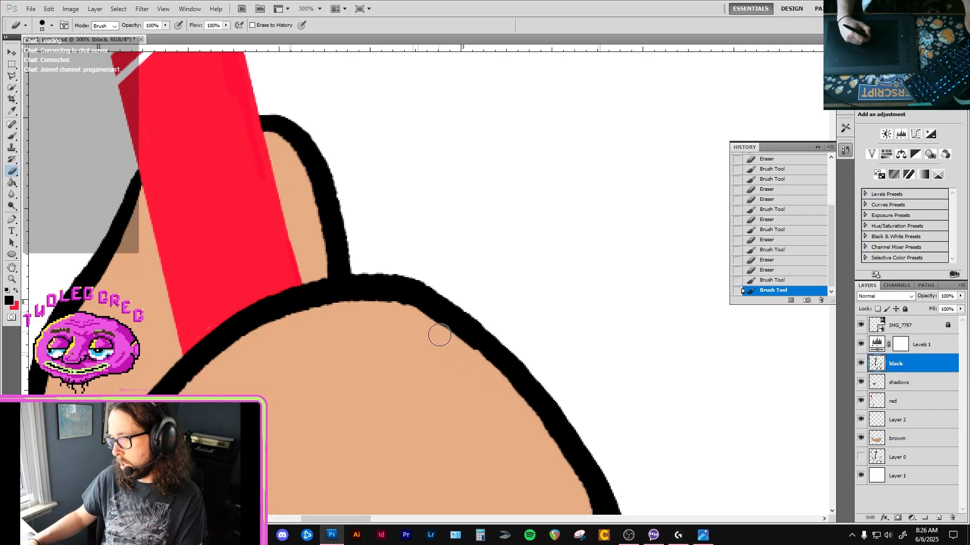
key("space")
mouse_move(522, 409)
left_mouse_down()
mouse_move(534, 427)
mouse_move(481, 370)
mouse_move(523, 437)
left_mouse_up()
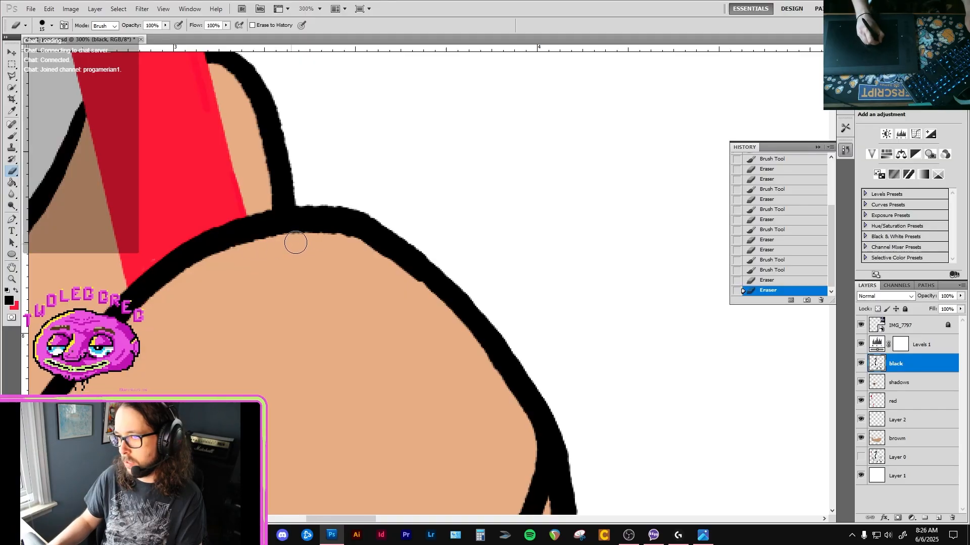
left_click_drag(338, 244, 338, 251)
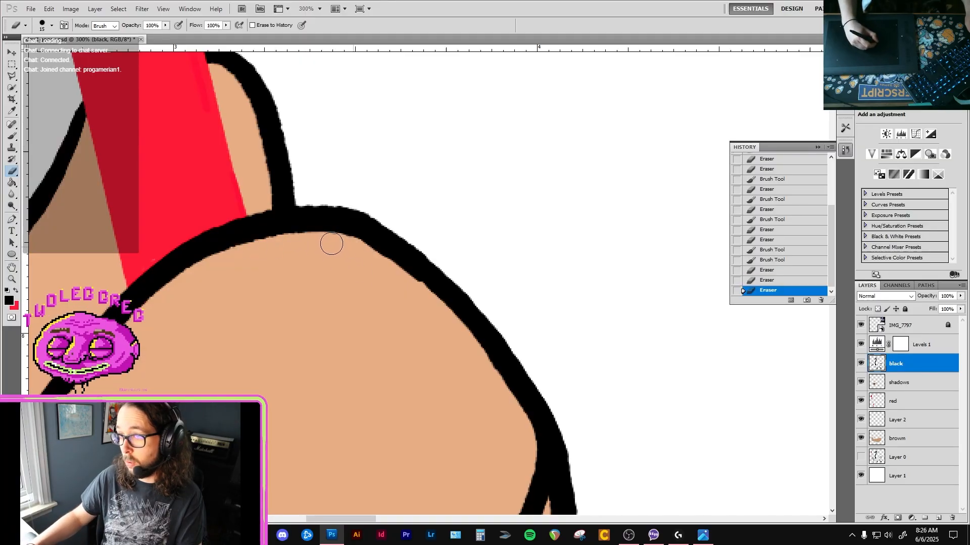
mouse_move(422, 311)
left_mouse_down()
mouse_move(460, 381)
mouse_move(429, 318)
left_mouse_up()
Fill the notch where the forearm outline joins the middle finger with black, and erase the bump along its upper edge.
key("ctrl+minus")
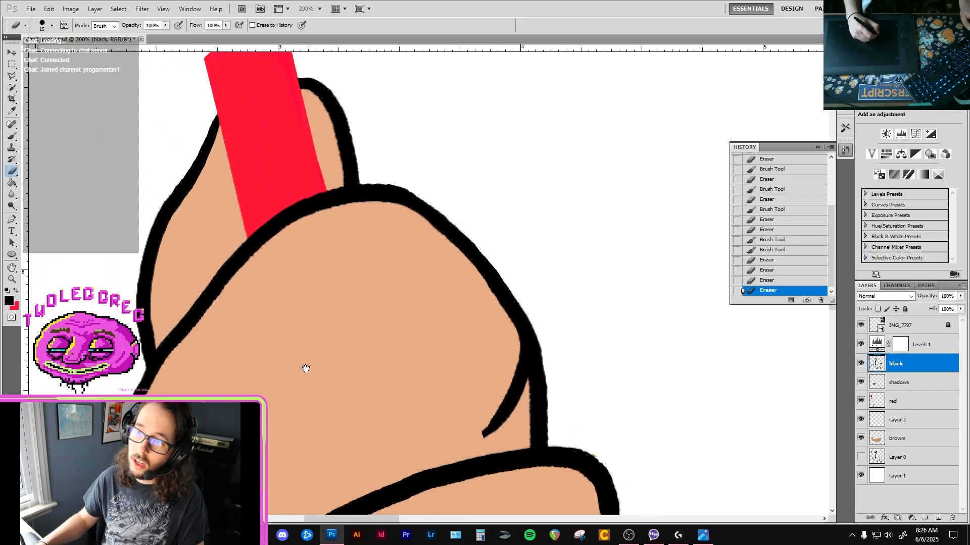
left_click_drag(305, 368, 342, 337)
scroll(348, 336, "down", 2)
scroll(364, 364, "up", 3)
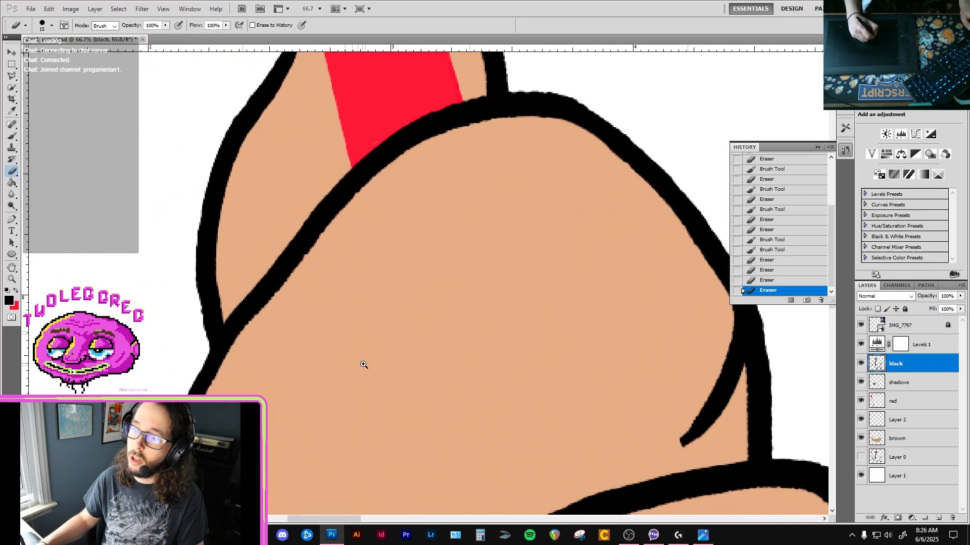
scroll(374, 384, "down", 4)
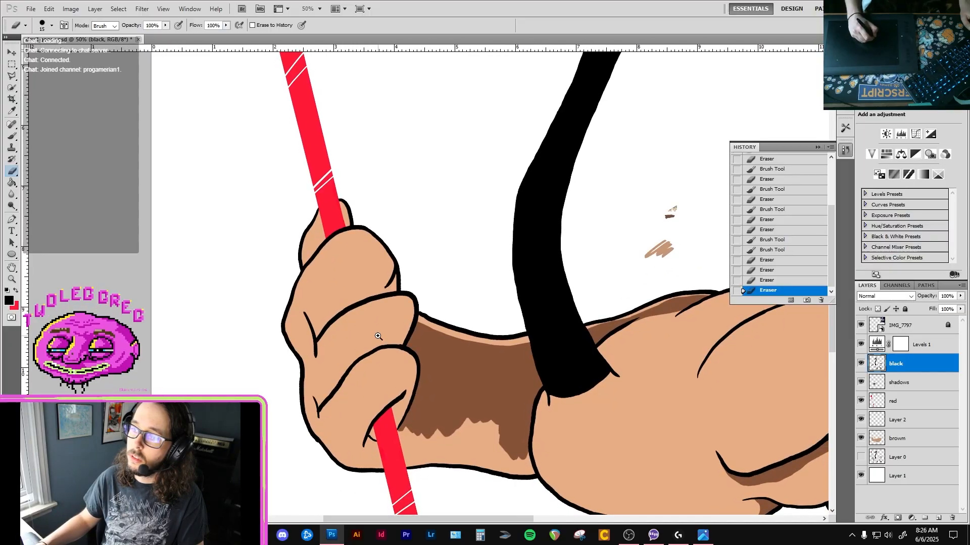
scroll(378, 337, "up", 4)
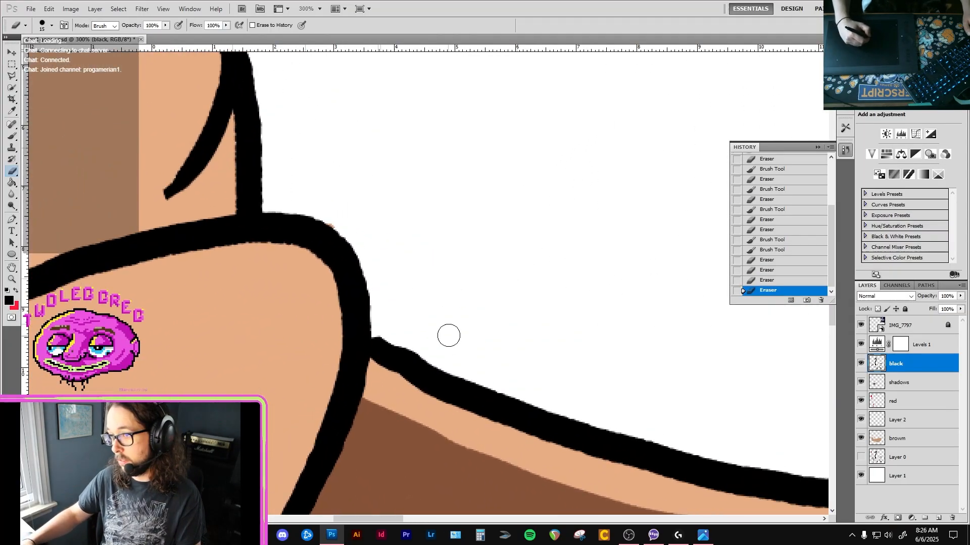
key("b")
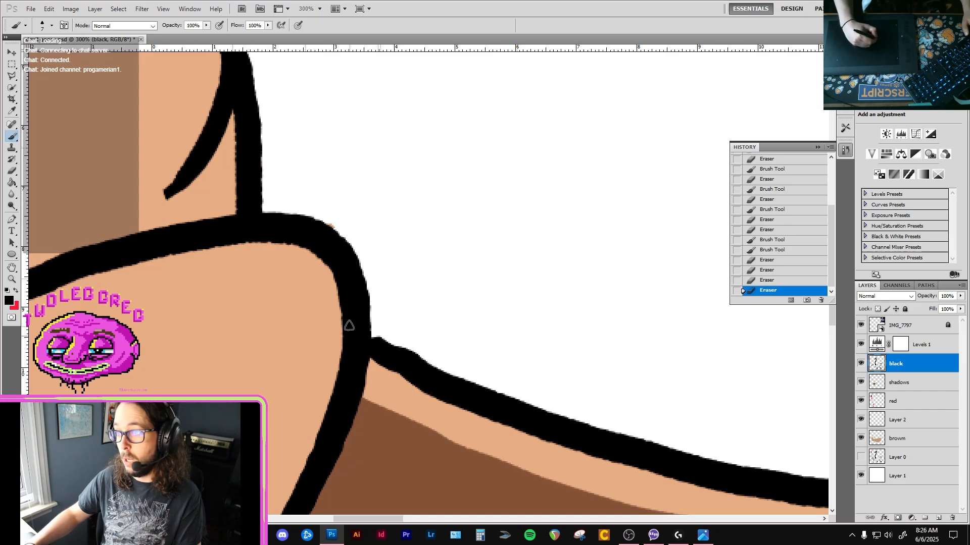
left_click(375, 360)
key("e")
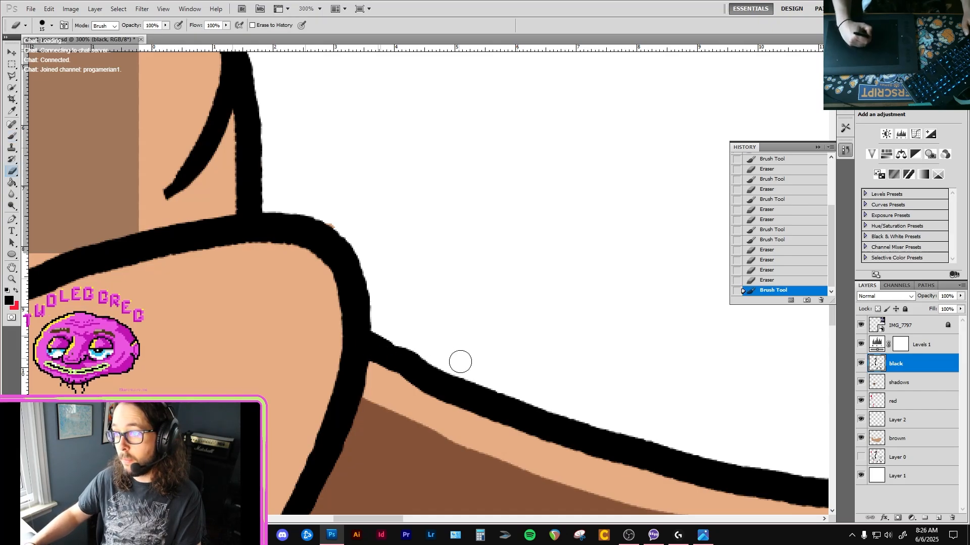
left_click_drag(396, 334, 441, 346)
scroll(443, 346, "down", 4)
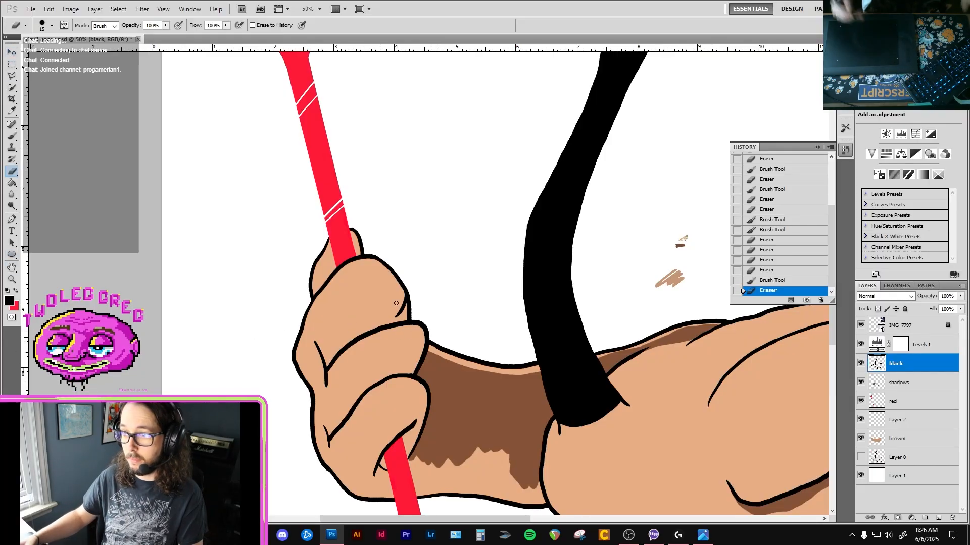
Activate the shadows layer, sample the forearm shadow's dark brown, and enlarge the brush for shading below the lowest finger.
left_click(919, 399)
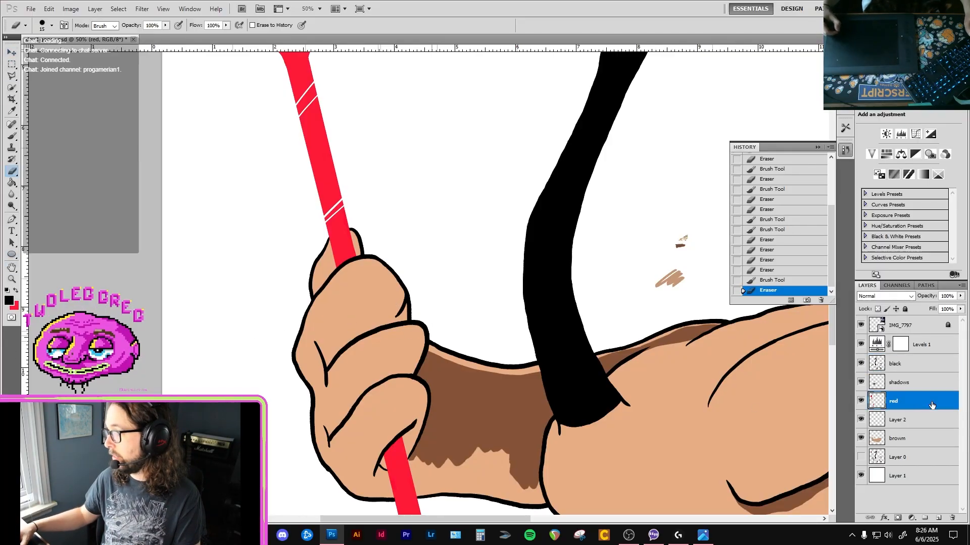
left_click_drag(382, 512, 328, 351)
key("ctrl+r")
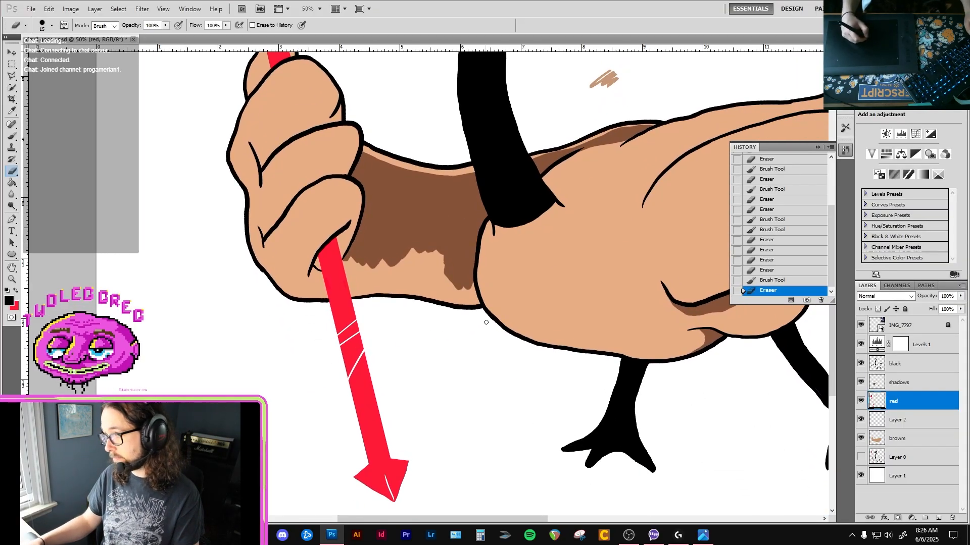
left_click(912, 444)
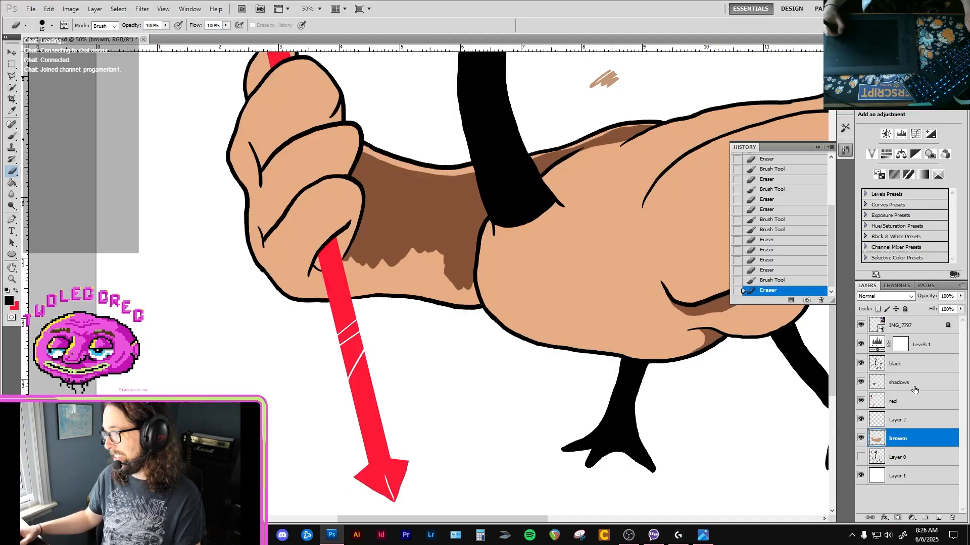
left_click(919, 386)
key("i")
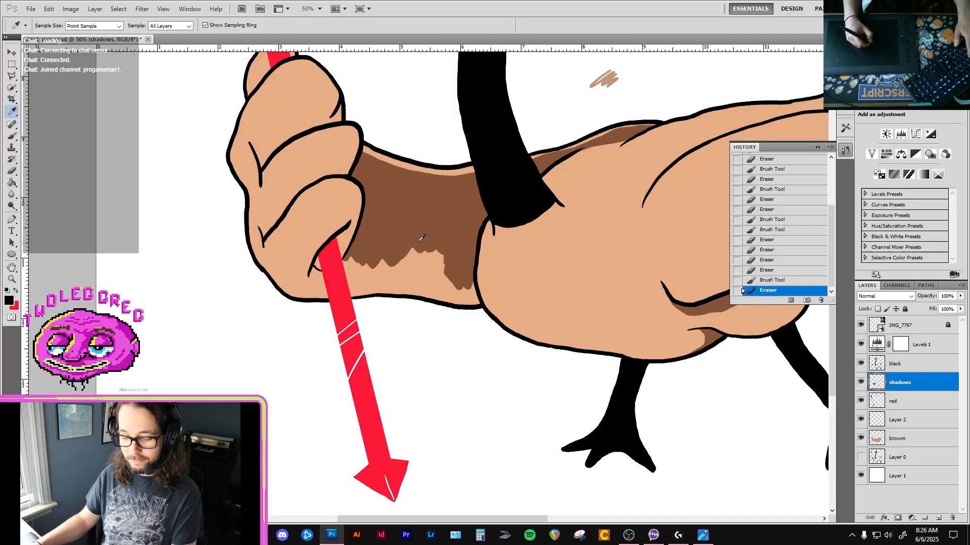
left_click(429, 229)
key("b")
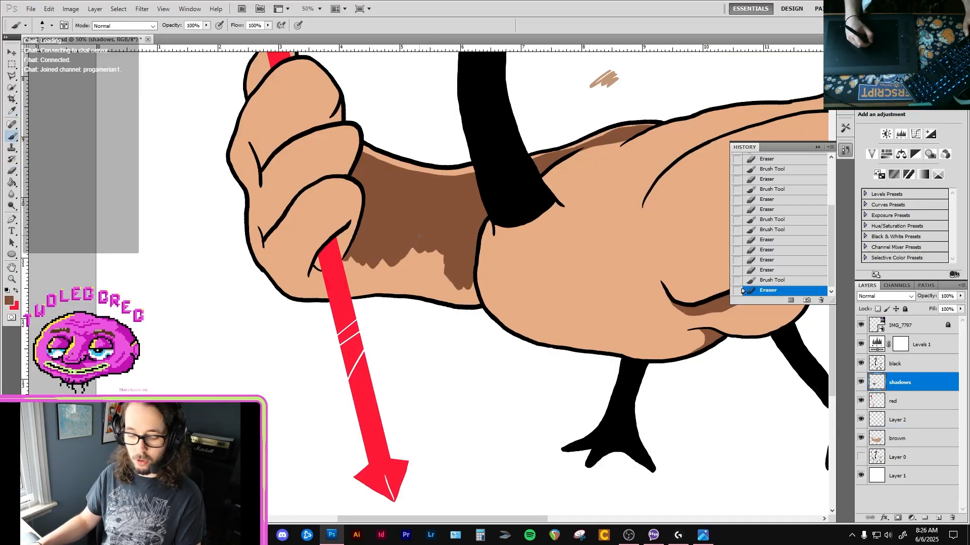
left_click(396, 223, "ctrl")
left_click(286, 297, "ctrl")
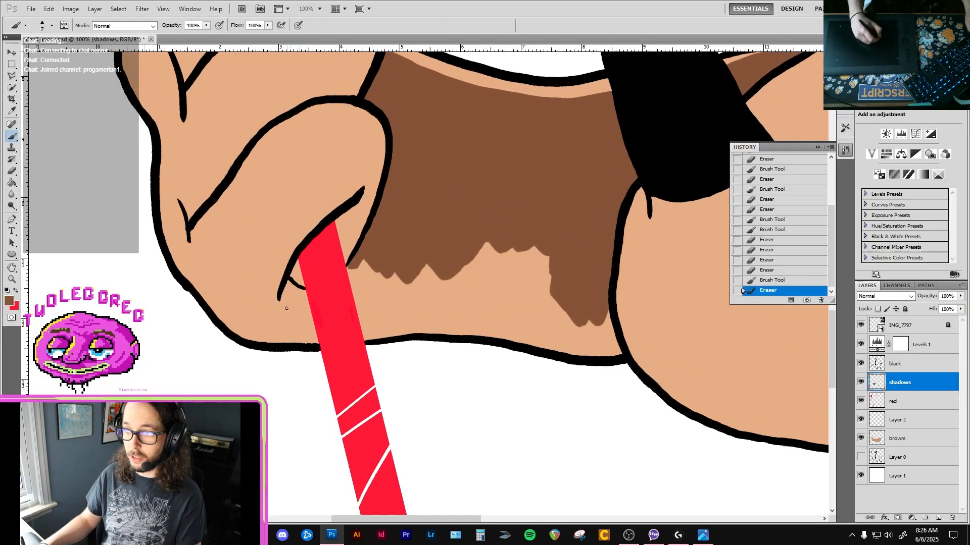
left_click(288, 306, "ctrl")
key("bracketright")
key("bracketright")
key("bracketright")
key("bracketright")
key("bracketright")
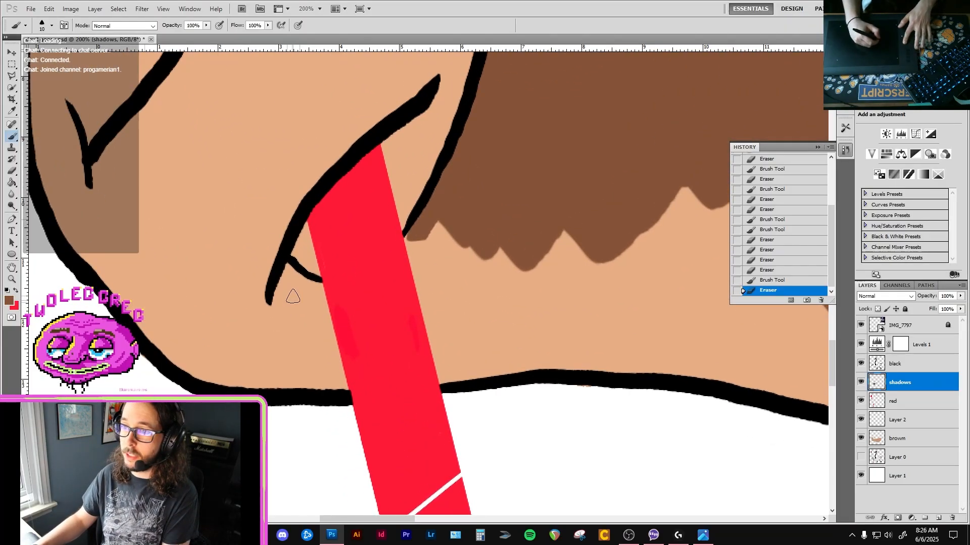
key("bracketleft")
Try to paint dark brown shadow strokes below the lowest finger beside the pitchfork handle, and revert them.
mouse_move(283, 296)
left_mouse_down()
mouse_move(289, 266)
mouse_move(318, 288)
mouse_move(317, 324)
mouse_move(295, 336)
mouse_move(286, 330)
left_mouse_up()
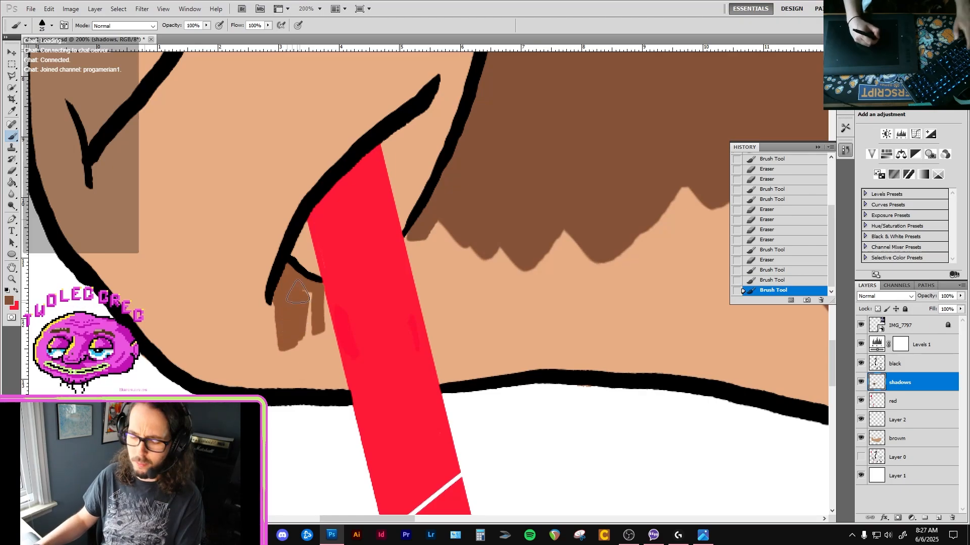
key("i")
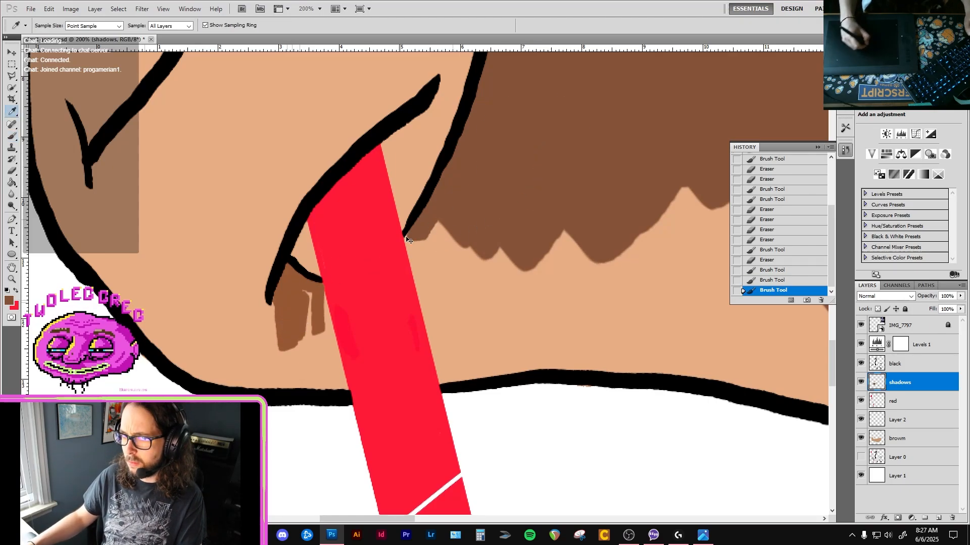
key("b")
left_click_drag(299, 345, 248, 339)
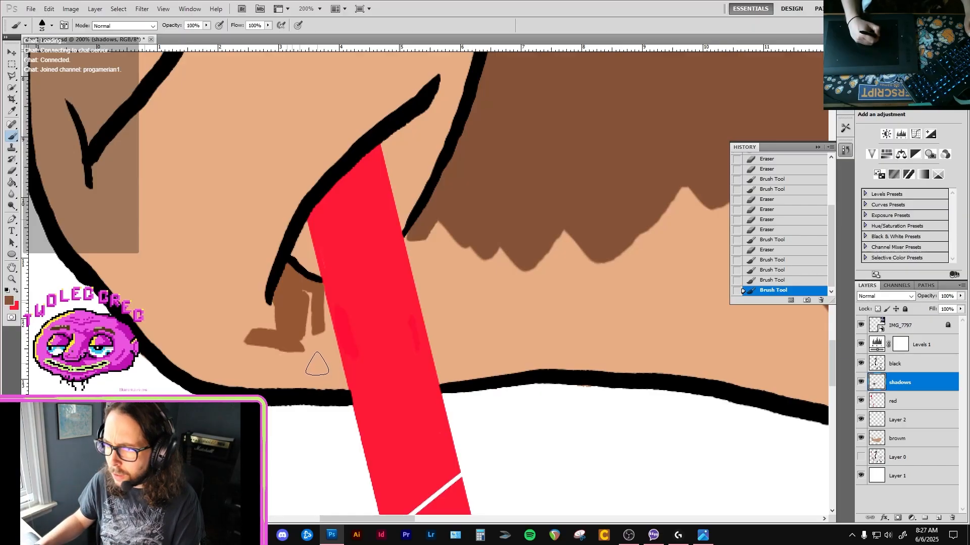
key("space")
mouse_move(435, 240)
left_mouse_down()
mouse_move(363, 283)
mouse_move(361, 346)
mouse_move(346, 323)
mouse_move(348, 303)
left_mouse_up()
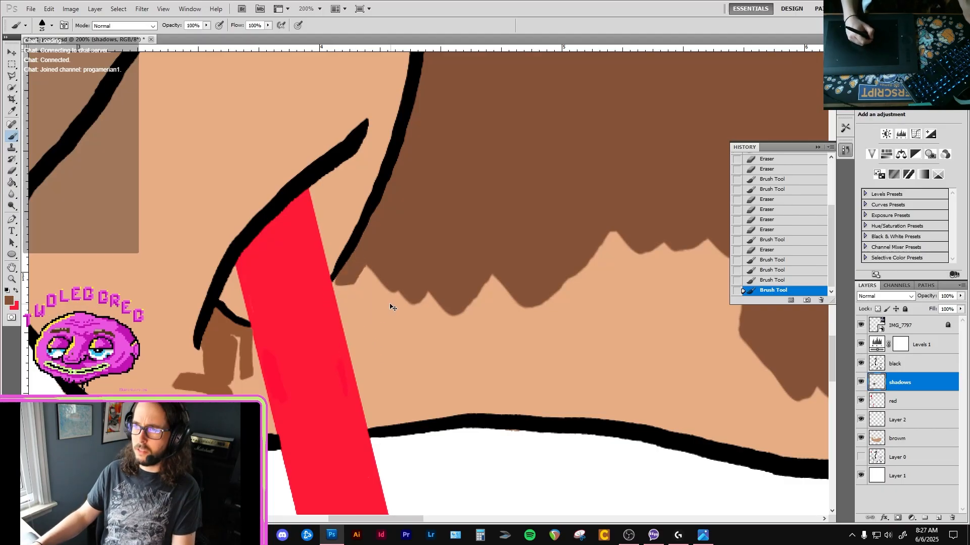
left_click(805, 280)
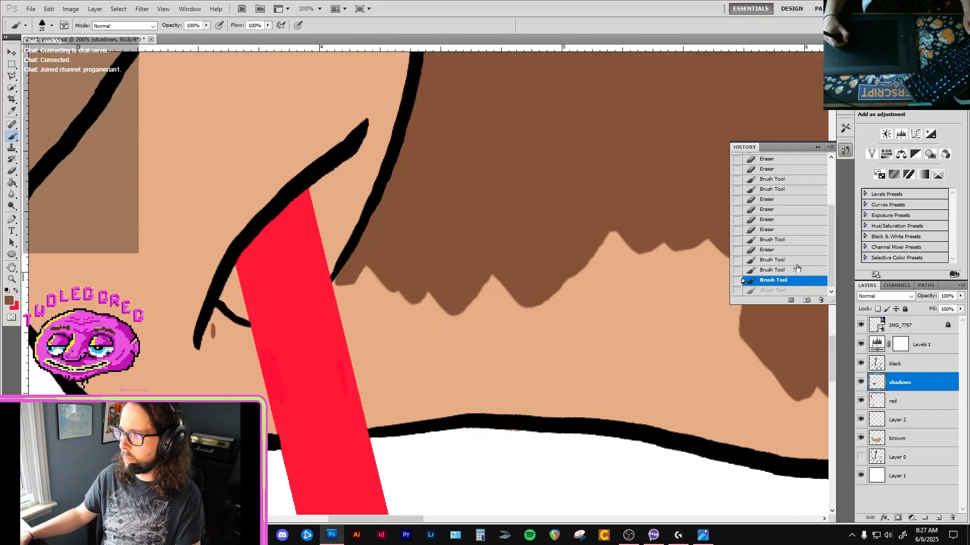
left_click(798, 260)
Resample the forearm shadow's brown and try a brush patch over the shadow's ragged lower edge.
key("i")
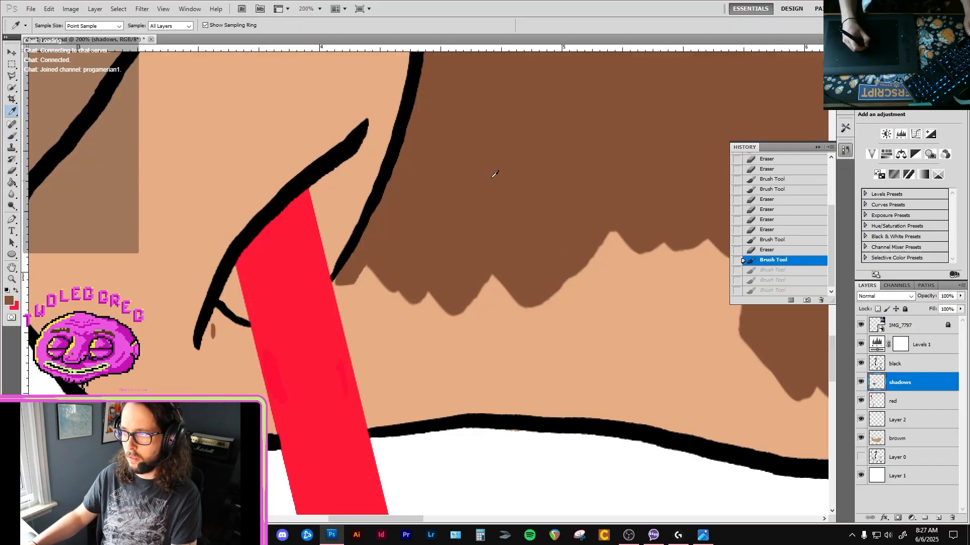
left_click(507, 158)
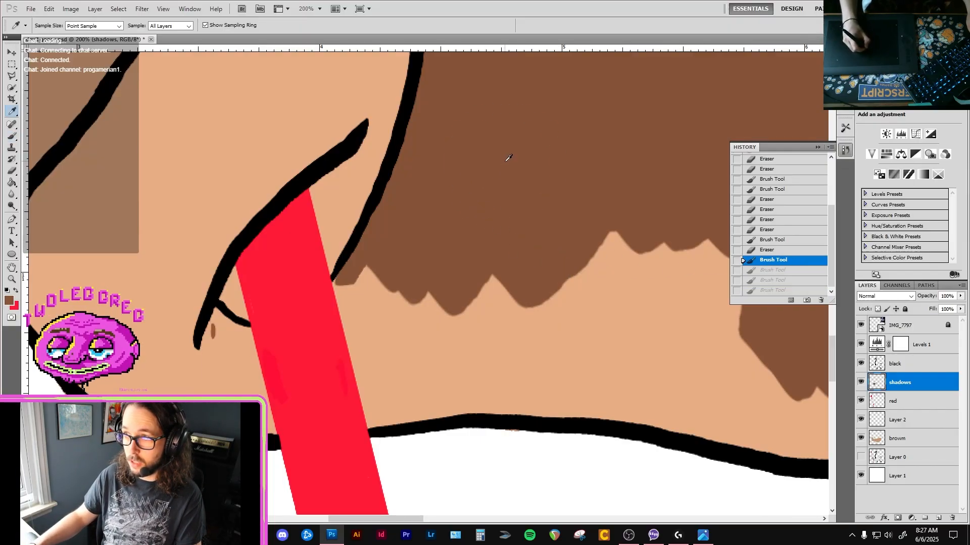
left_click(507, 158)
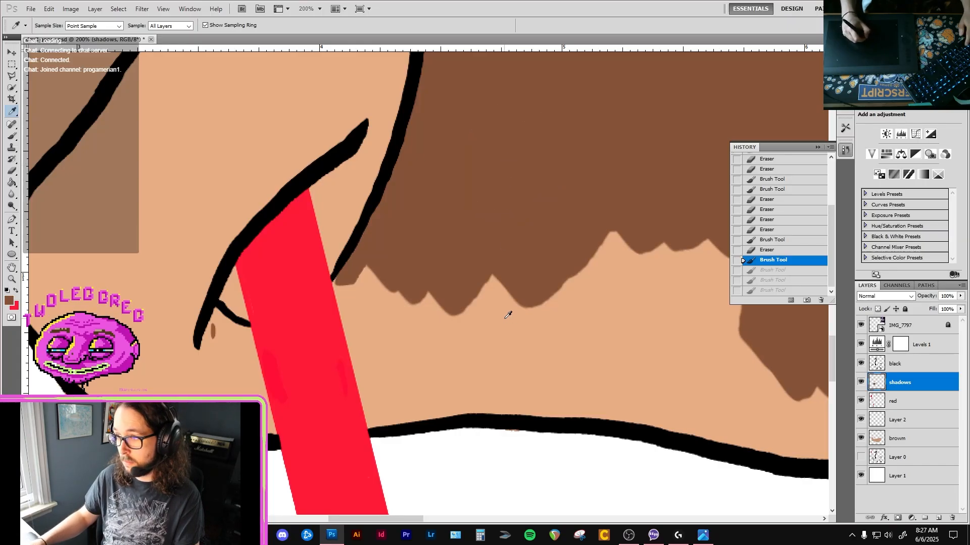
key("b")
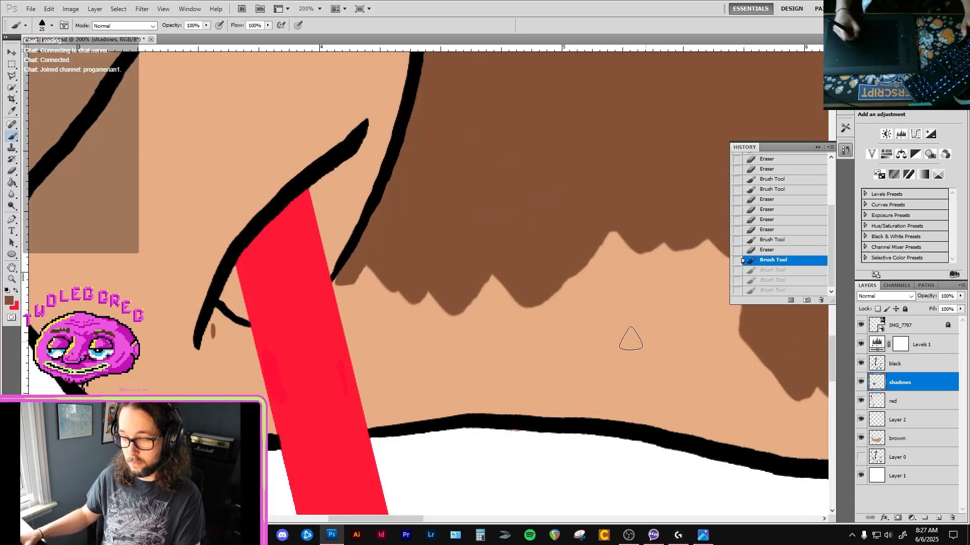
mouse_move(472, 314)
left_mouse_down()
mouse_move(531, 301)
mouse_move(505, 289)
left_mouse_up()
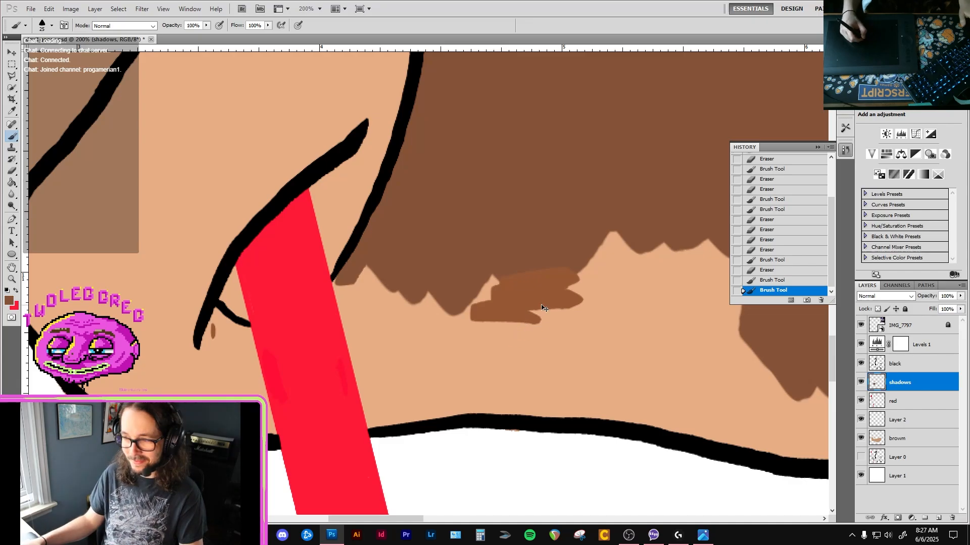
Try a second brown patch further along the forearm shadow's lower edge, closer to the upper arm, and undo it.
key("ctrl+minus")
key("ctrl+minus")
key("ctrl+minus")
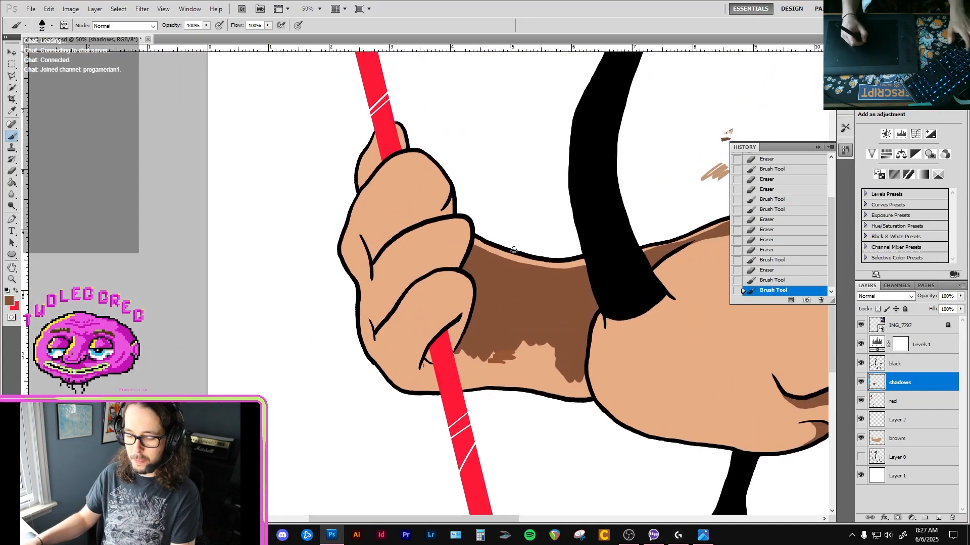
key("i")
key("b")
mouse_move(538, 373)
left_mouse_down()
mouse_move(528, 359)
mouse_move(544, 340)
left_mouse_up()
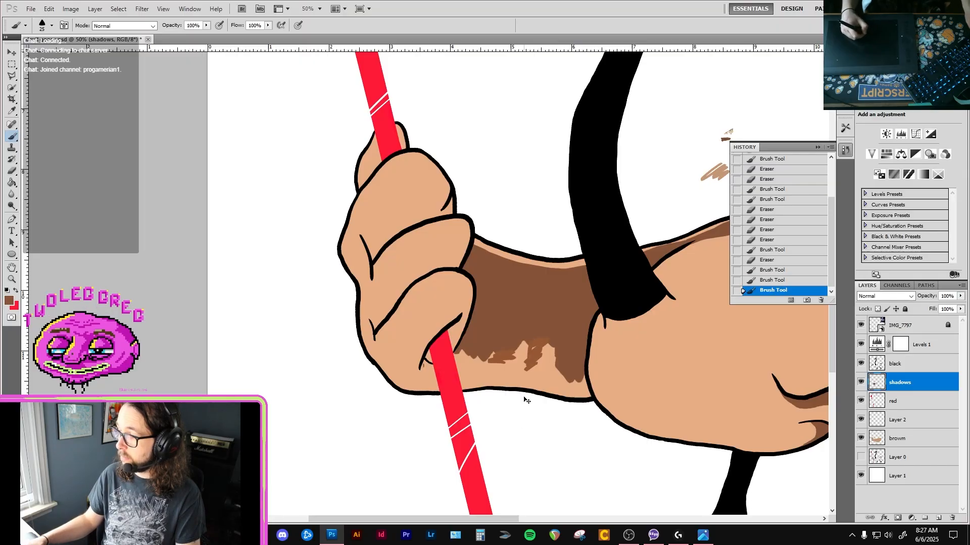
key("v")
mouse_move(549, 316)
left_mouse_down()
mouse_move(521, 377)
mouse_move(537, 350)
left_mouse_up()
key("ctrl+z")
Set the foreground color to the dark brown reference swatch (#6d503d) and paint a test stroke above the tan swatch.
left_click_drag(555, 299, 498, 356)
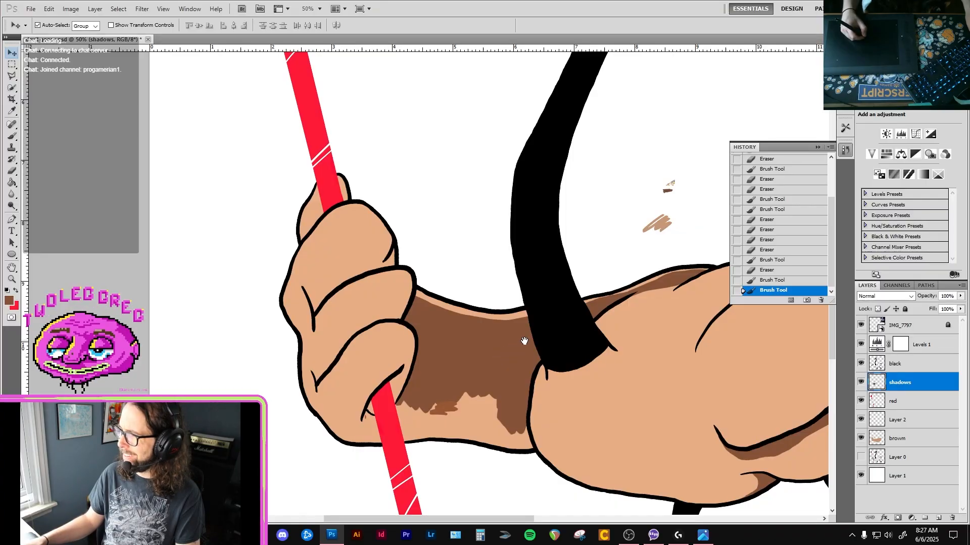
left_click_drag(583, 295, 487, 358)
scroll(573, 278, "up", 4)
left_click_drag(580, 257, 559, 291)
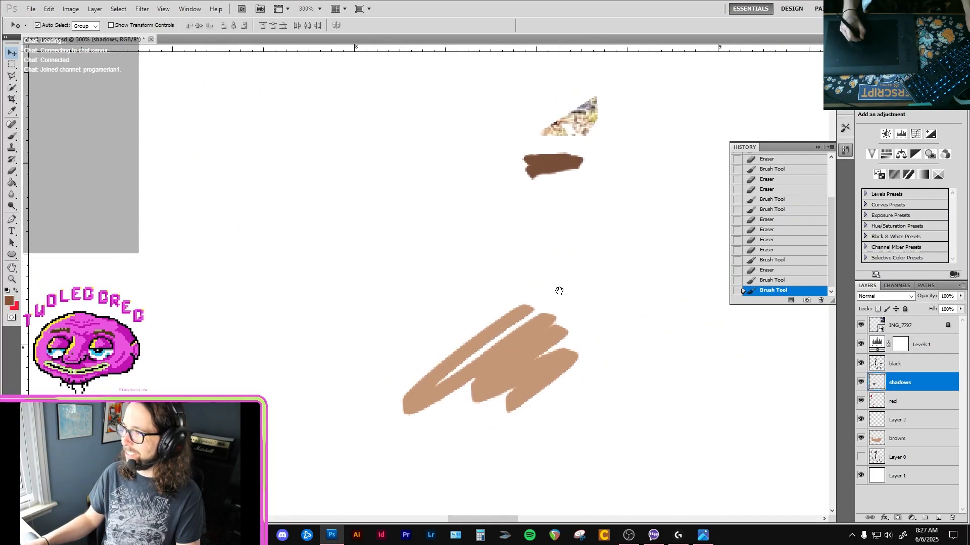
key("i")
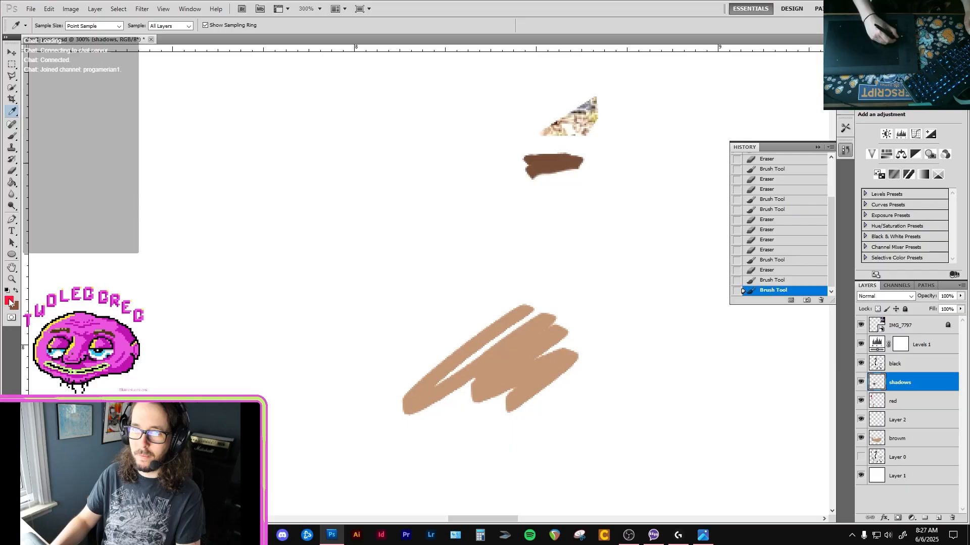
left_click(10, 302)
left_click_drag(528, 121, 434, 138)
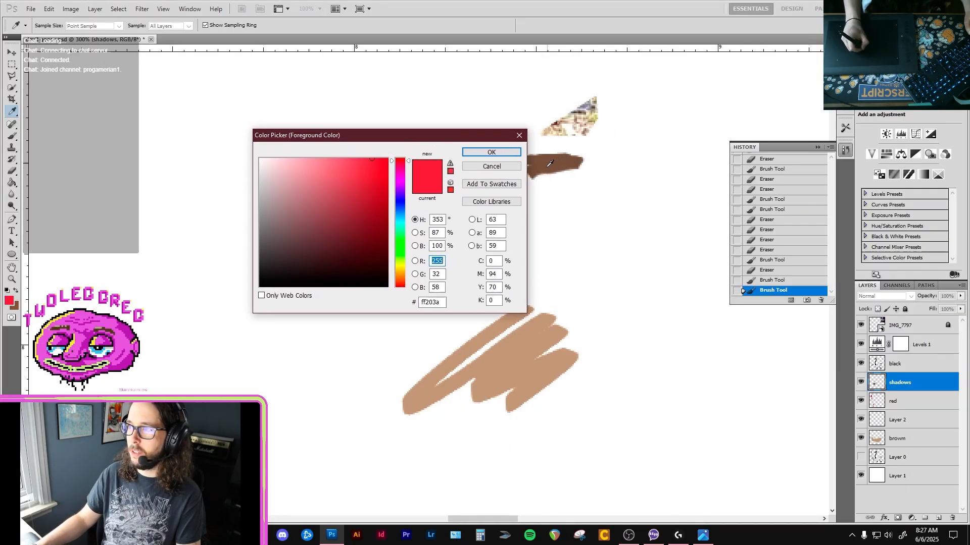
left_click(542, 166)
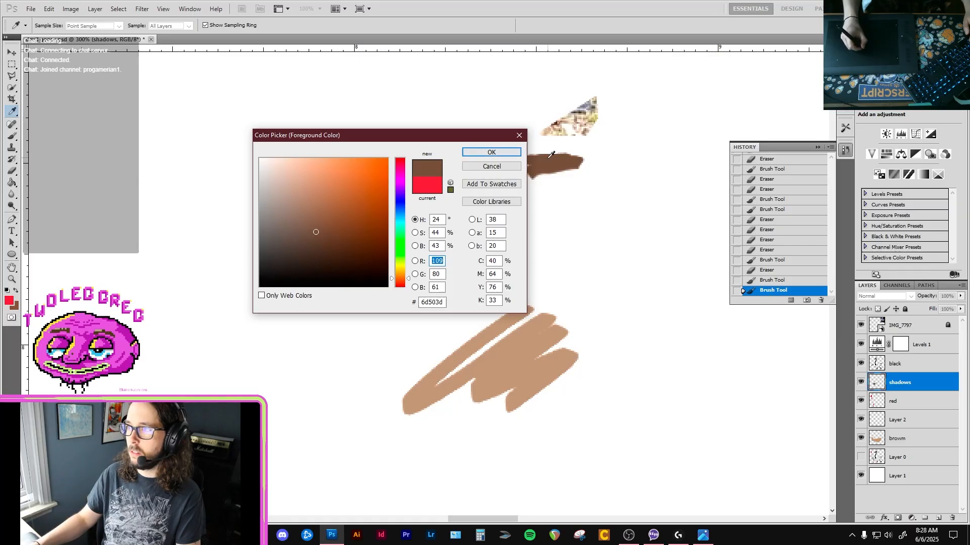
left_click(491, 152)
left_click_drag(484, 272, 430, 311)
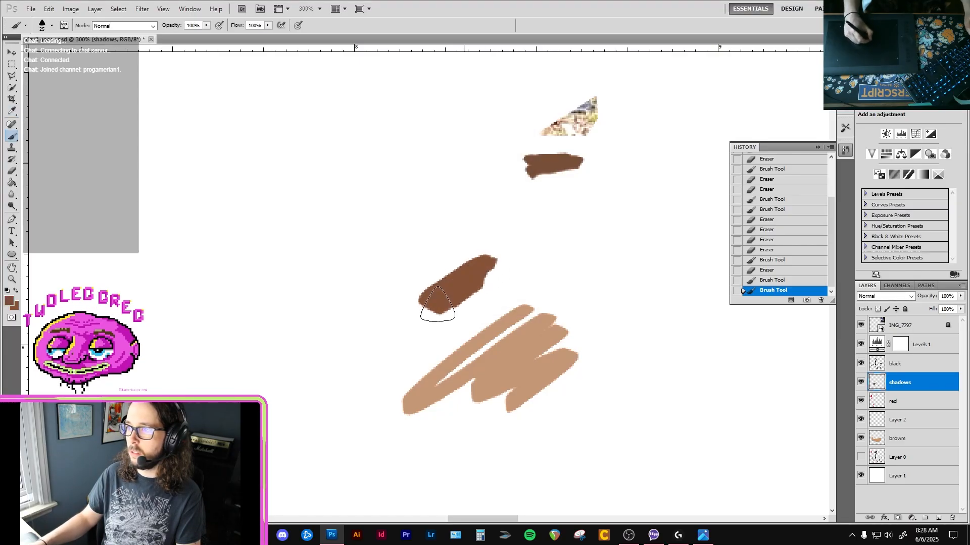
Paint over the lighter brown patch and extend the forearm shadow's jagged lower edge with the dark brown.
left_click(416, 350, "ctrl+alt")
left_click(416, 351, "ctrl+alt")
left_click(416, 351, "ctrl+alt")
left_click(416, 350, "ctrl+alt")
left_click_drag(394, 407, 428, 316)
left_click(381, 330, "ctrl")
left_click(382, 330, "ctrl")
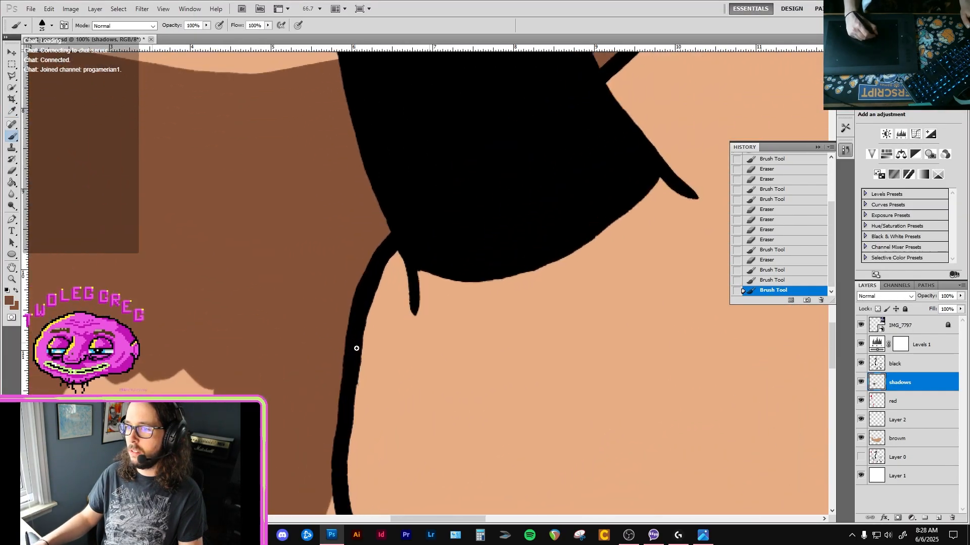
left_click(357, 346, "ctrl")
left_click_drag(303, 368, 459, 307)
left_click_drag(172, 354, 318, 328)
mouse_move(287, 312)
left_mouse_down()
mouse_move(335, 314)
mouse_move(302, 276)
left_mouse_up()
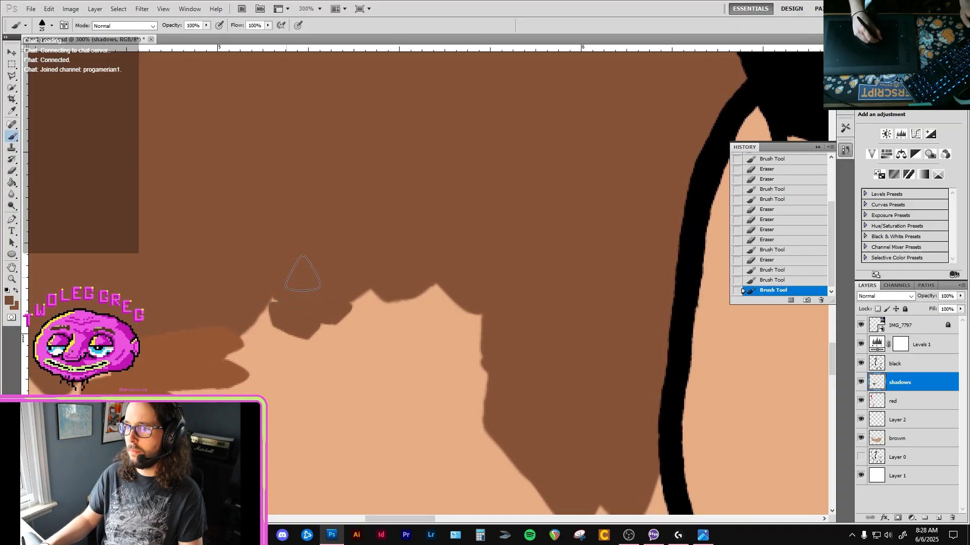
mouse_move(297, 323)
left_mouse_down()
mouse_move(429, 288)
mouse_move(480, 232)
left_mouse_up()
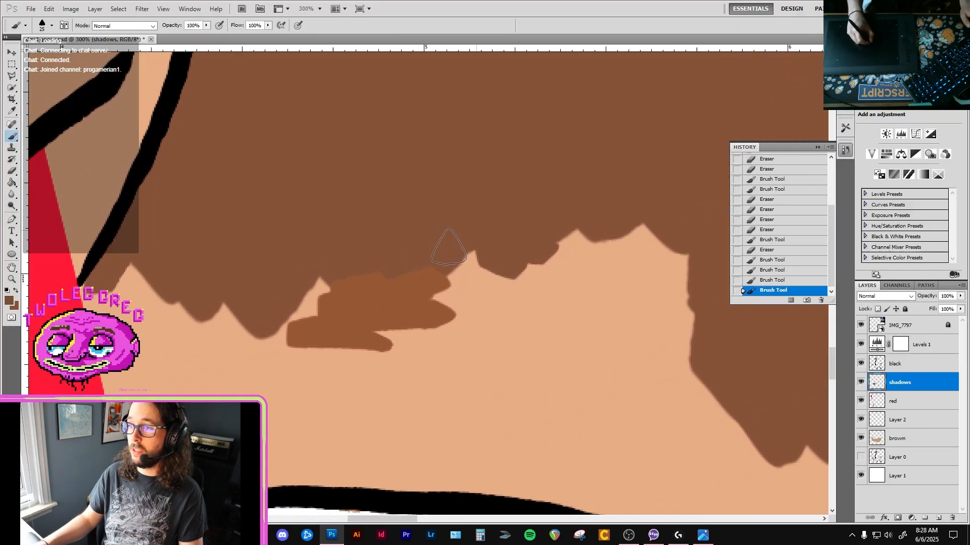
mouse_move(377, 277)
left_mouse_down()
mouse_move(345, 301)
mouse_move(358, 316)
mouse_move(351, 344)
mouse_move(385, 359)
mouse_move(378, 369)
mouse_move(260, 360)
left_mouse_up()
mouse_move(552, 256)
left_mouse_down()
mouse_move(534, 283)
mouse_move(585, 294)
left_mouse_up()
mouse_move(603, 328)
left_mouse_down()
mouse_move(448, 290)
mouse_move(450, 300)
mouse_move(411, 267)
mouse_move(448, 299)
mouse_move(522, 322)
mouse_move(577, 305)
mouse_move(532, 254)
mouse_move(472, 231)
left_mouse_up()
scroll(478, 323, "down", 2)
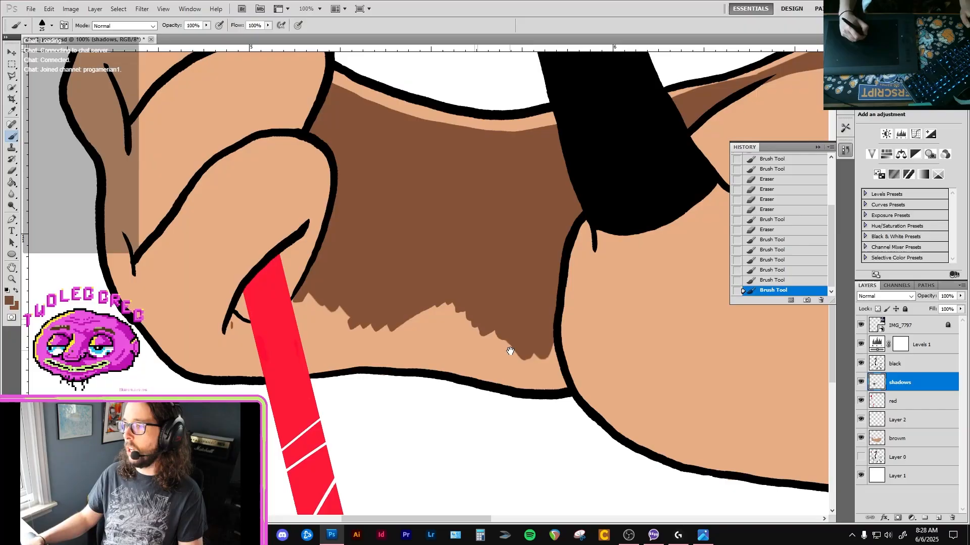
Paint a dark brown shadow band along the forearm's lower black outline, from the upper arm toward the pitchfork handle.
scroll(508, 346, "up", 1)
mouse_move(551, 392)
left_mouse_down()
mouse_move(488, 413)
mouse_move(504, 433)
mouse_move(559, 440)
mouse_move(602, 432)
mouse_move(604, 379)
mouse_move(622, 438)
mouse_move(602, 434)
mouse_move(581, 374)
mouse_move(557, 424)
mouse_move(566, 389)
mouse_move(471, 390)
mouse_move(482, 395)
mouse_move(385, 381)
mouse_move(503, 423)
left_mouse_up()
mouse_move(388, 389)
left_mouse_down()
mouse_move(283, 384)
mouse_move(325, 401)
mouse_move(303, 411)
mouse_move(354, 404)
left_mouse_up()
left_click_drag(350, 323, 515, 314)
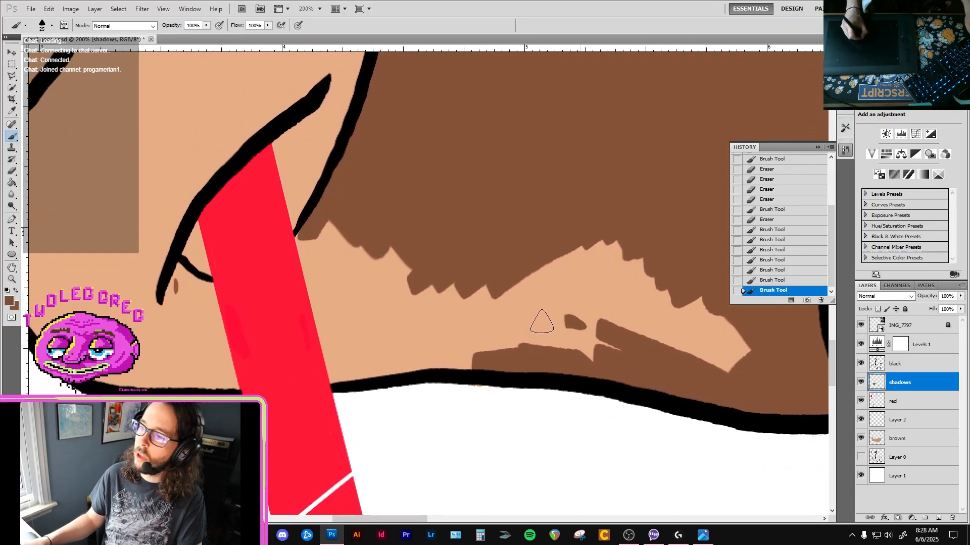
left_click_drag(591, 332, 564, 336)
Check the foreground brown, keep it, and fill the tan gap between the forearm shadow and the lower band toward the handle.
key("i")
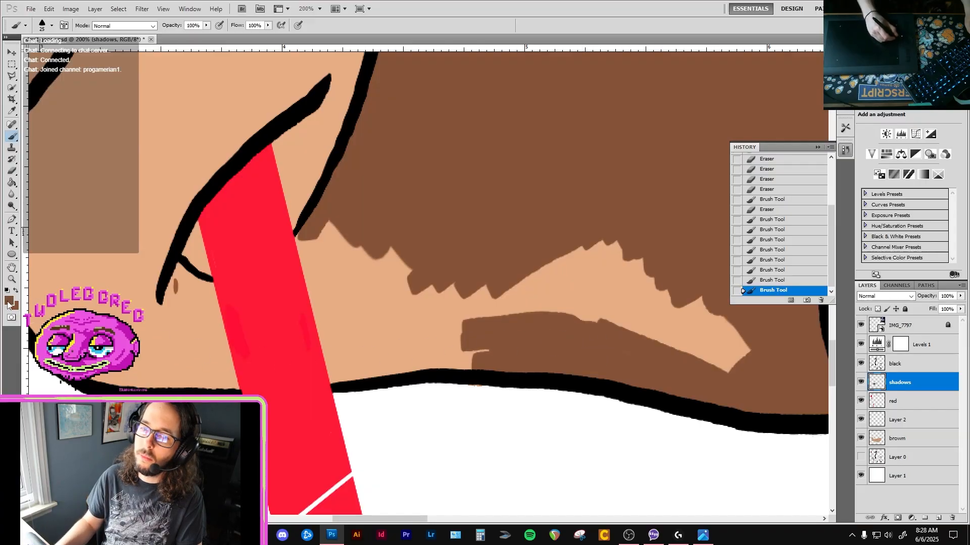
left_click(9, 301)
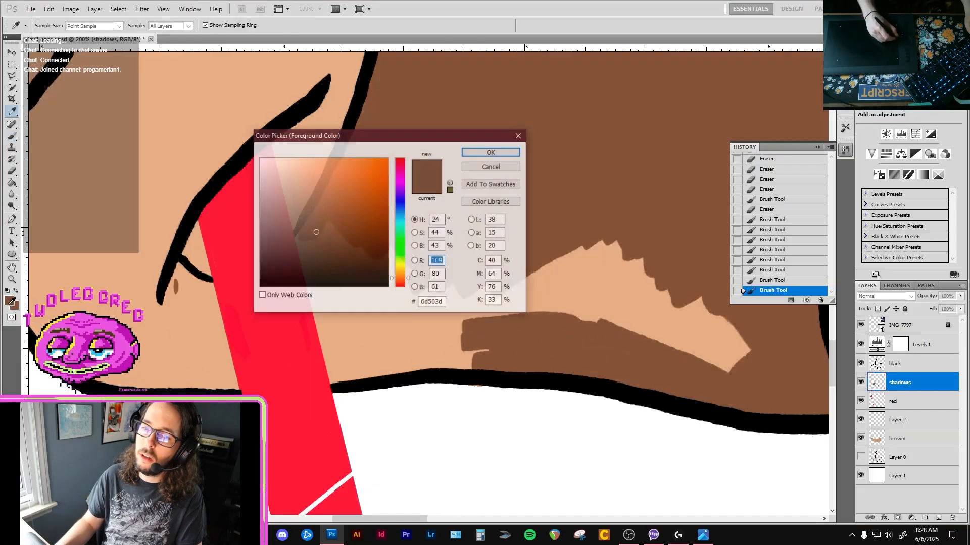
left_click(490, 168)
key("b")
mouse_move(641, 317)
left_mouse_down()
mouse_move(706, 354)
mouse_move(726, 337)
mouse_move(739, 343)
mouse_move(664, 296)
mouse_move(729, 361)
left_mouse_up()
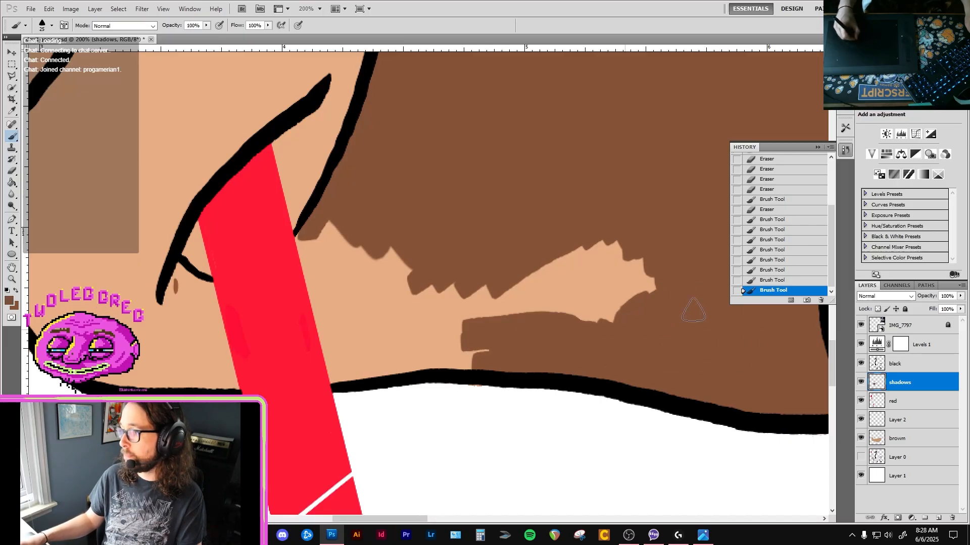
mouse_move(693, 310)
left_mouse_down()
mouse_move(653, 273)
mouse_move(590, 267)
left_mouse_up()
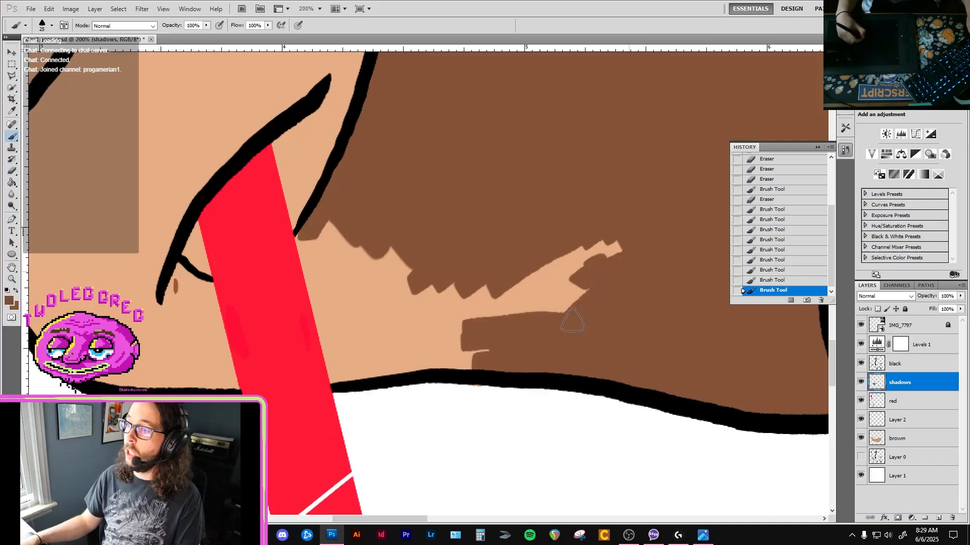
mouse_move(573, 321)
left_mouse_down()
mouse_move(587, 260)
mouse_move(561, 241)
mouse_move(529, 292)
mouse_move(564, 311)
mouse_move(500, 325)
mouse_move(528, 314)
left_mouse_up()
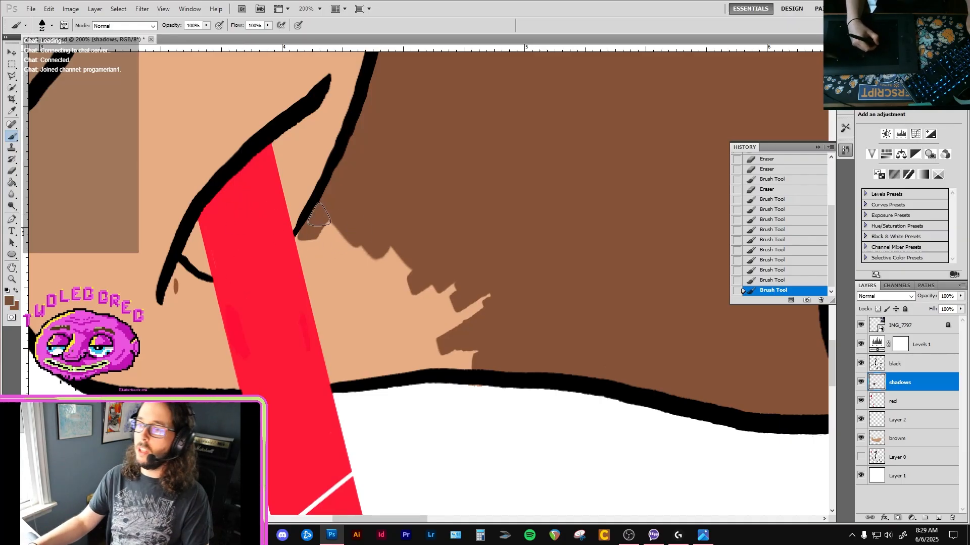
Paint dark brown along the pitchfork handle's edge and fill the remaining tan area and specks on the forearm.
mouse_move(302, 235)
left_mouse_down()
mouse_move(315, 267)
mouse_move(326, 266)
mouse_move(306, 237)
mouse_move(334, 360)
mouse_move(332, 369)
left_mouse_up()
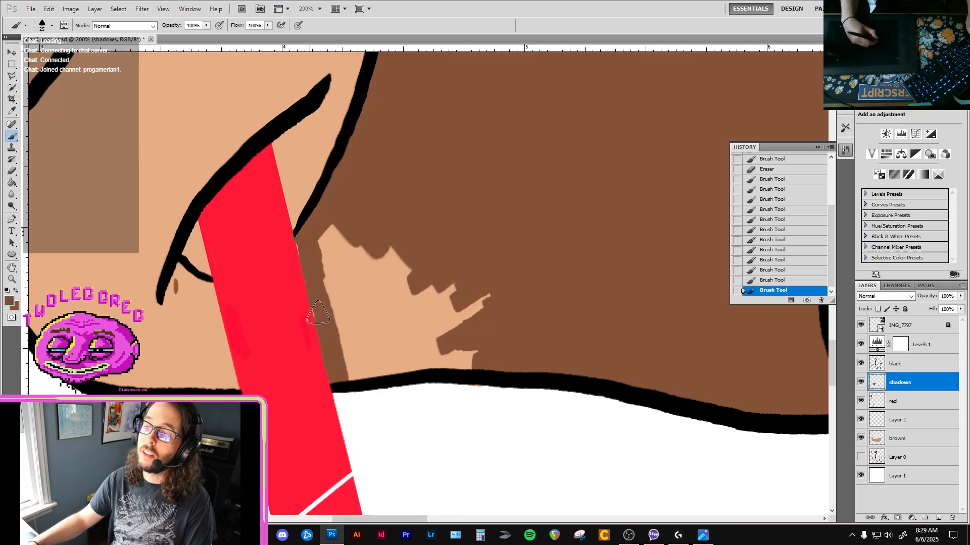
mouse_move(317, 315)
left_mouse_down()
mouse_move(327, 273)
mouse_move(362, 260)
mouse_move(342, 228)
mouse_move(366, 294)
mouse_move(451, 298)
mouse_move(480, 344)
mouse_move(445, 363)
mouse_move(477, 361)
mouse_move(384, 352)
mouse_move(402, 357)
mouse_move(402, 369)
mouse_move(441, 362)
mouse_move(366, 361)
mouse_move(352, 376)
mouse_move(342, 295)
left_mouse_up()
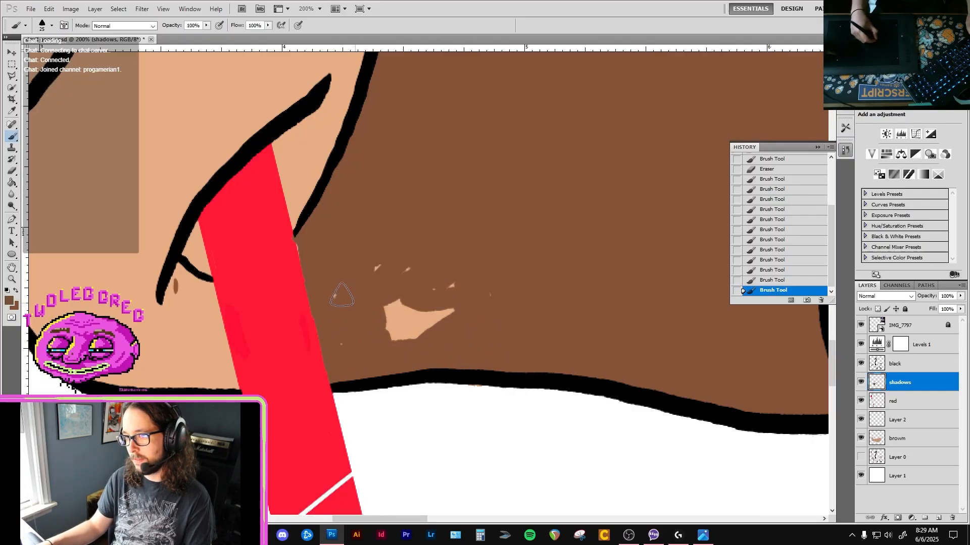
mouse_move(489, 298)
left_mouse_down()
mouse_move(387, 256)
mouse_move(376, 267)
mouse_move(302, 272)
mouse_move(306, 235)
left_mouse_up()
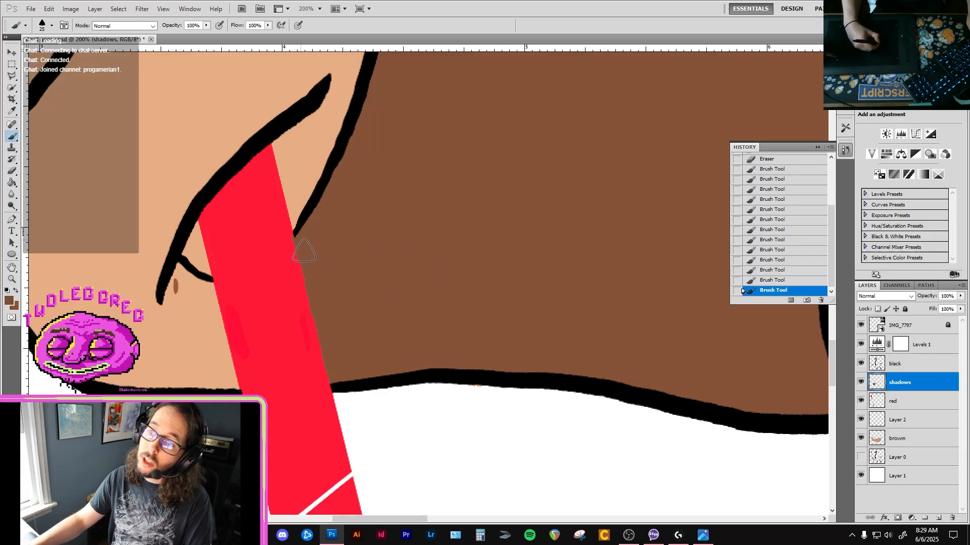
Activate the red layer, sample the handle's red, and dab it on the handle's edge beside the finger outline.
left_click(908, 404)
key("e")
key("ctrl+z")
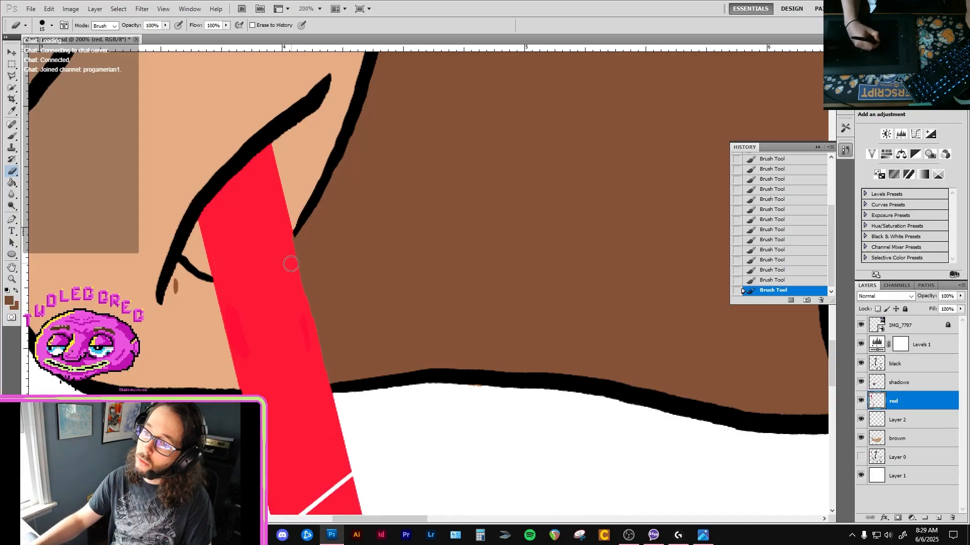
key("i")
left_click(285, 271)
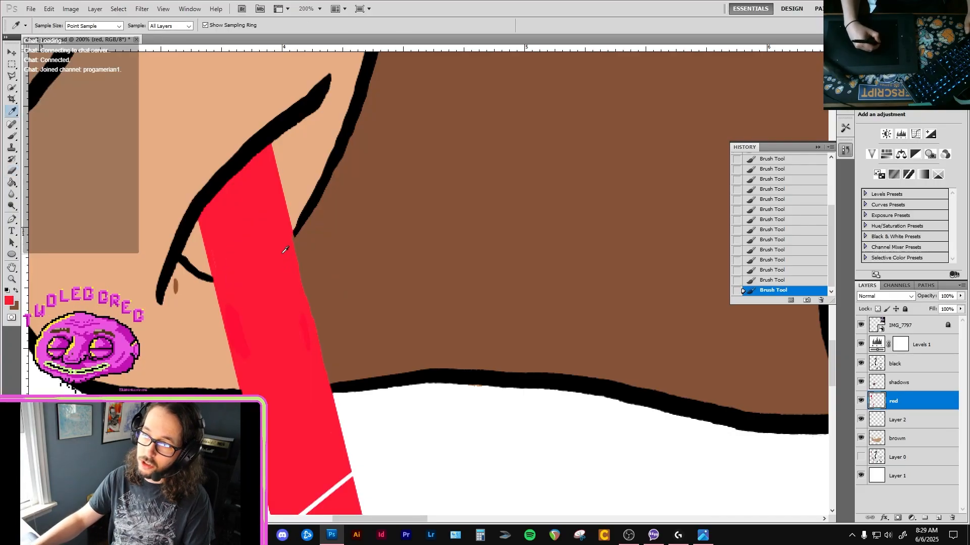
key("b")
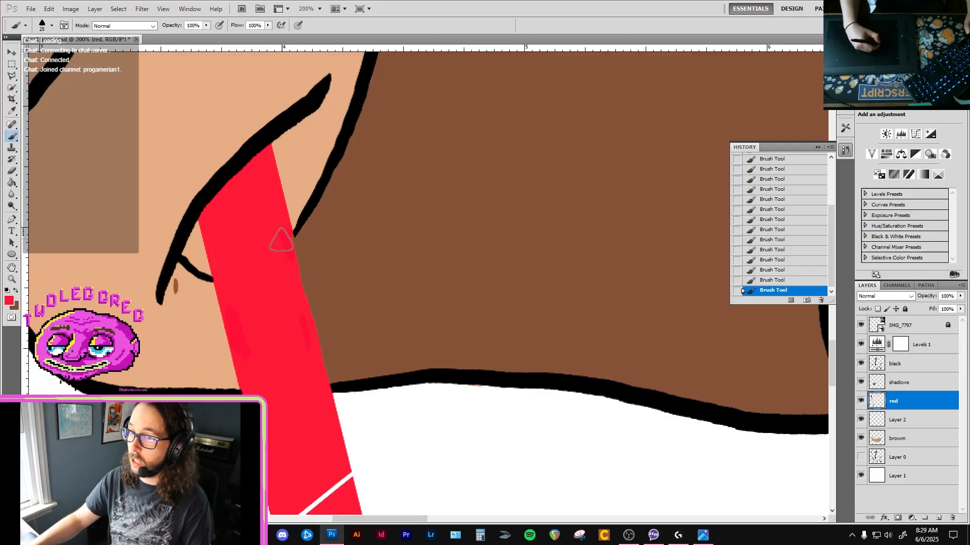
Erase the brown overlap along the pitchfork handle's forearm-side edge on the shadows layer.
key("e")
key("alt+bracketright")
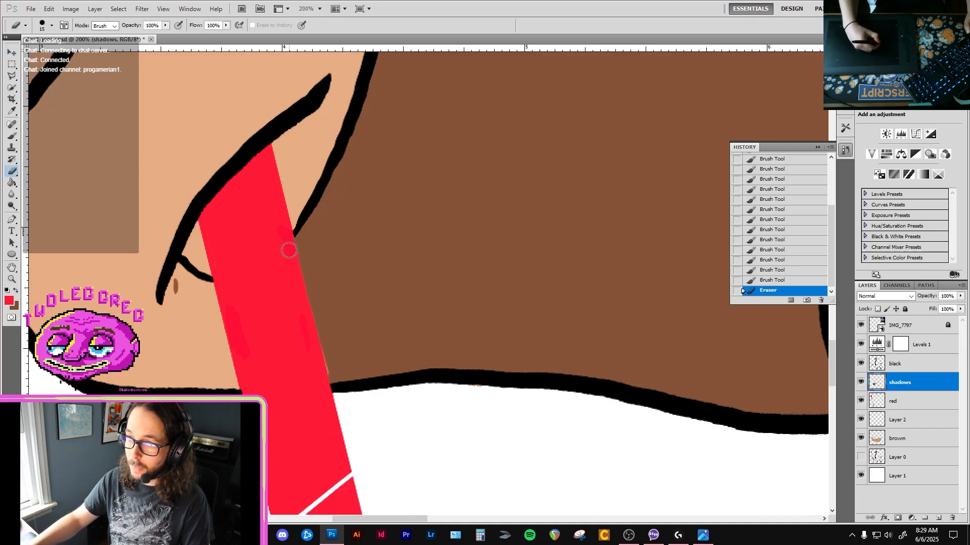
left_click_drag(289, 250, 308, 393)
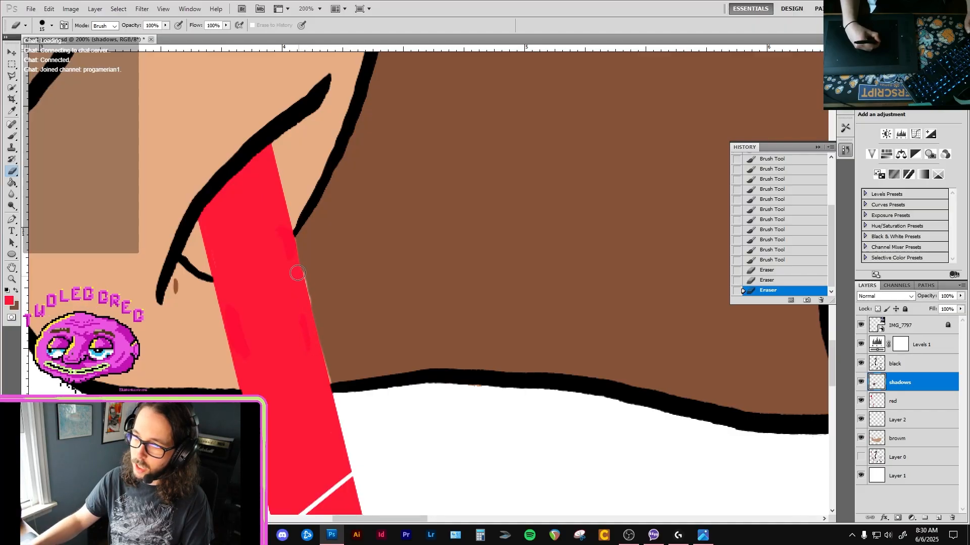
left_click_drag(306, 304, 326, 401)
Paint dark brown over the thin tan sliver along the pitchfork handle's forearm-side edge on the shadows layer.
key("b")
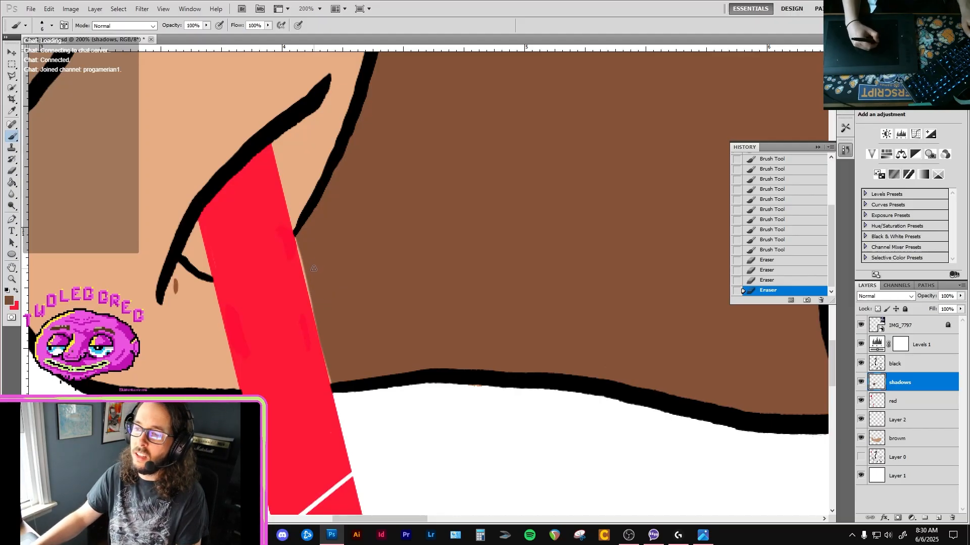
scroll(310, 268, "up", 2)
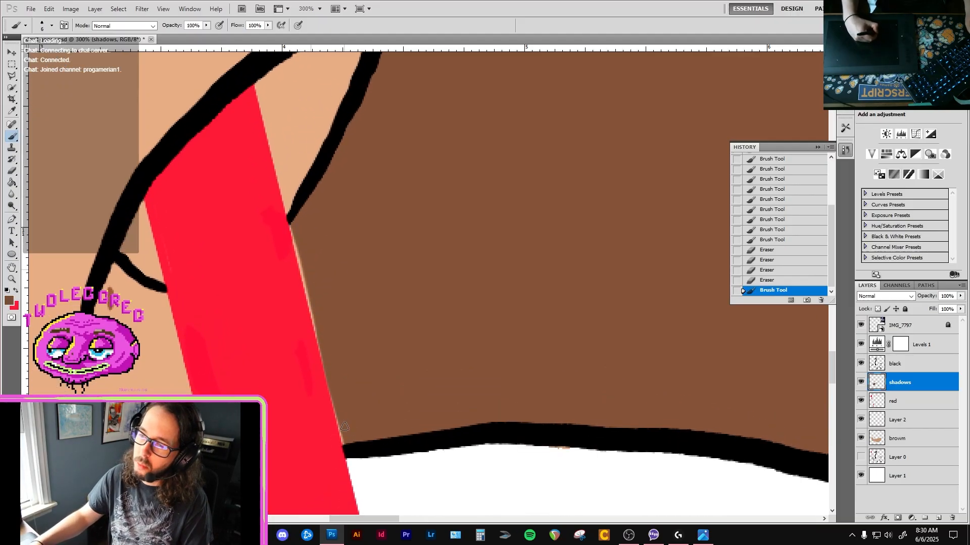
mouse_move(344, 444)
left_mouse_down()
mouse_move(323, 298)
mouse_move(290, 223)
left_mouse_up()
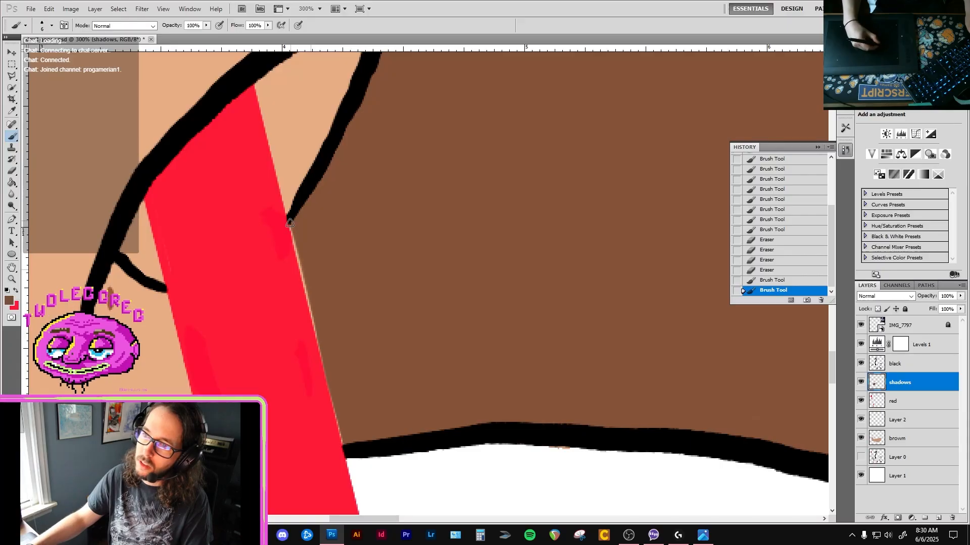
left_click(343, 445)
left_click_drag(342, 444, 289, 223)
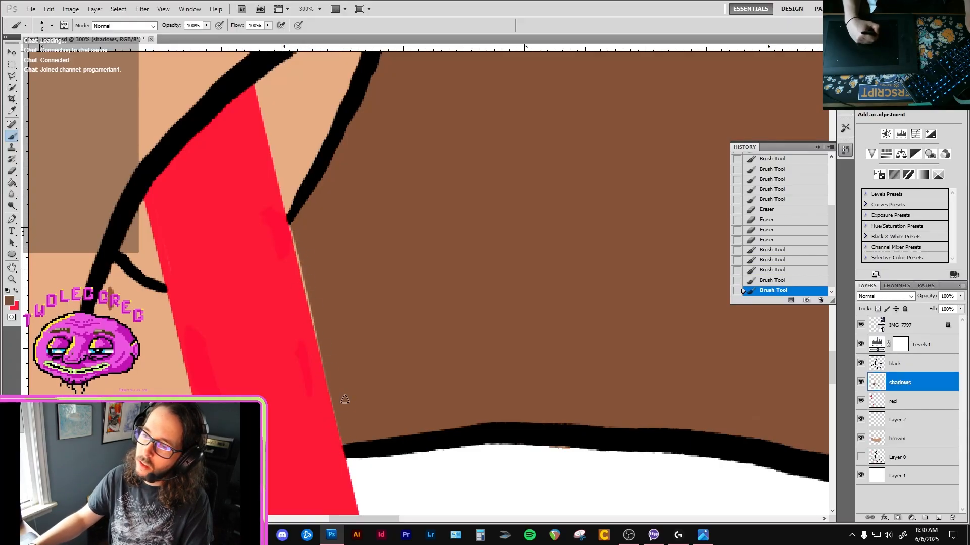
left_click_drag(345, 448, 298, 291)
left_click_drag(289, 220, 316, 338)
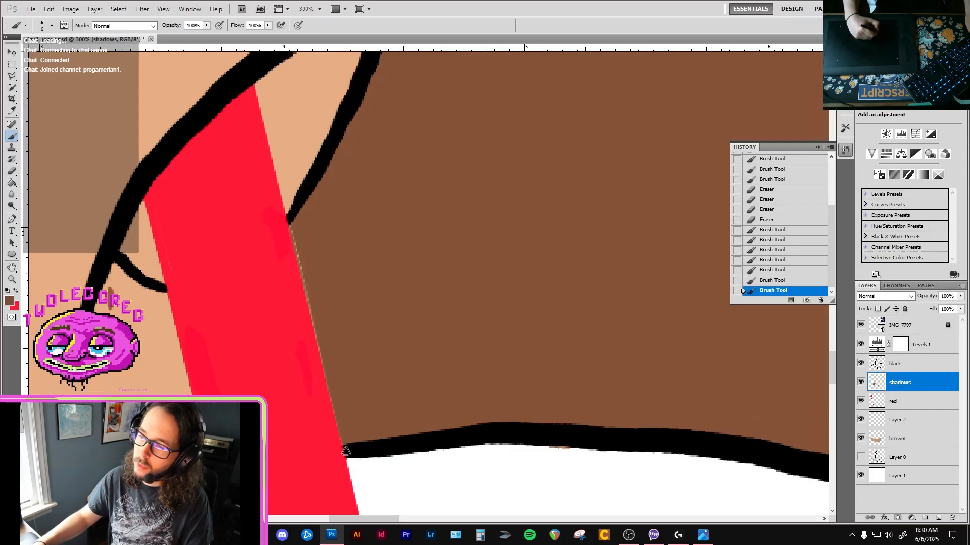
left_click_drag(347, 449, 311, 308)
left_click_drag(338, 418, 292, 222)
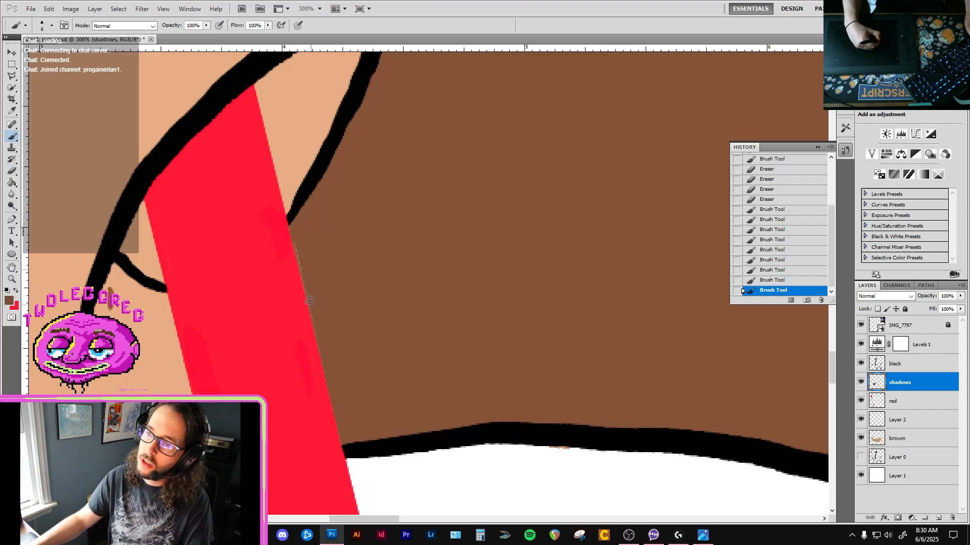
left_click_drag(294, 239, 308, 303)
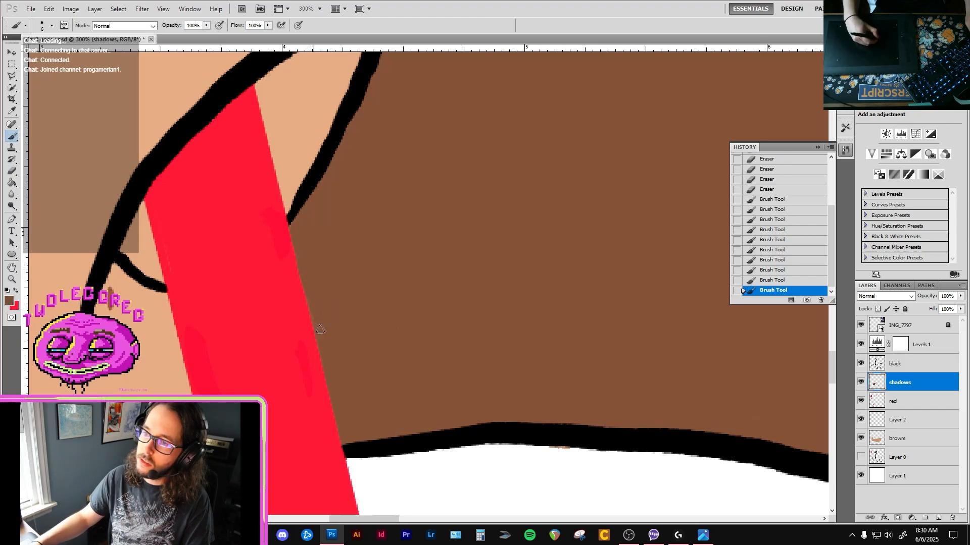
Undo the last brown stroke beside the pitchfork handle, close the GeForce overlay, and check the whole goose drawing.
scroll(399, 289, "down", 2)
key("ctrl+alt+z")
key("alt+z")
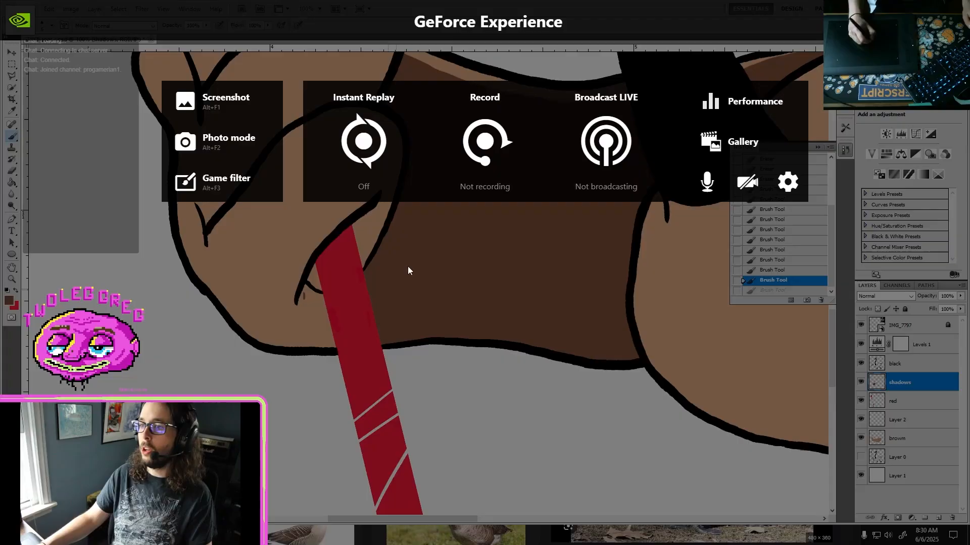
key("alt+z")
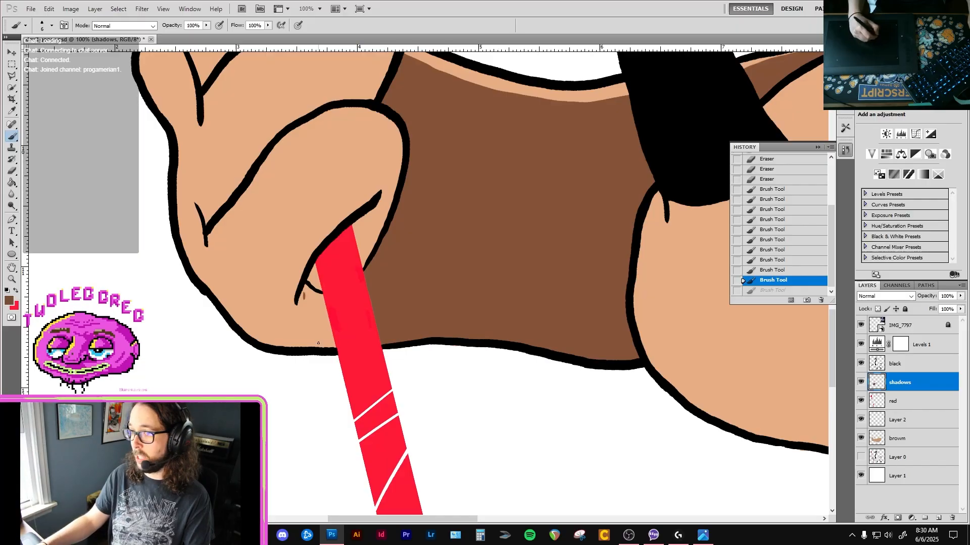
scroll(420, 262, "down", 5)
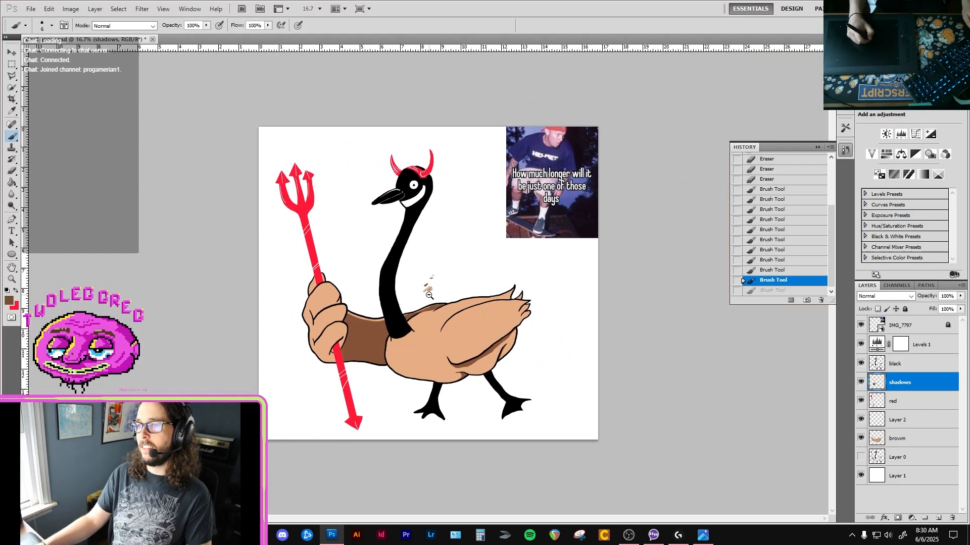
scroll(412, 273, "up", 2)
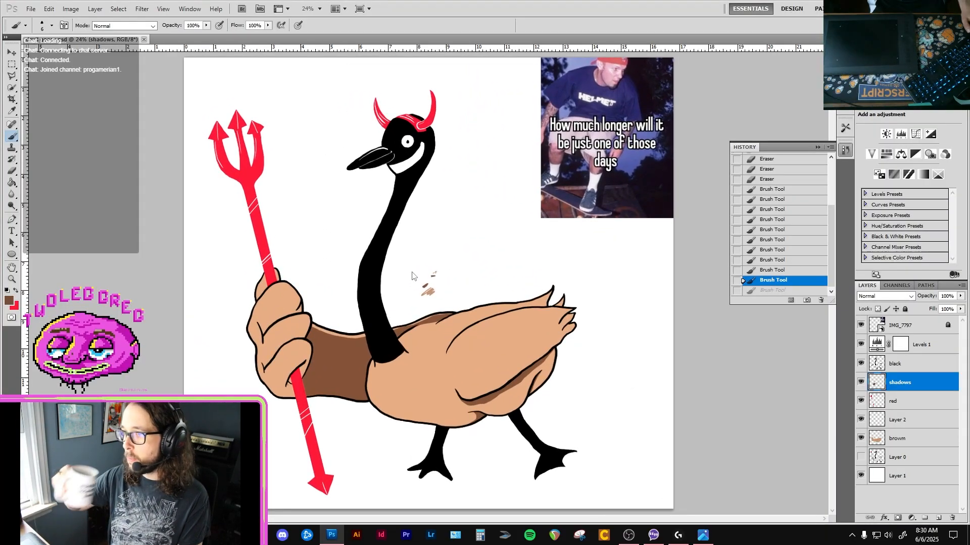
Save the drawing as devil goose in Photoshop format in the edited drawings folder, replacing the existing file.
key("ctrl+shift+s")
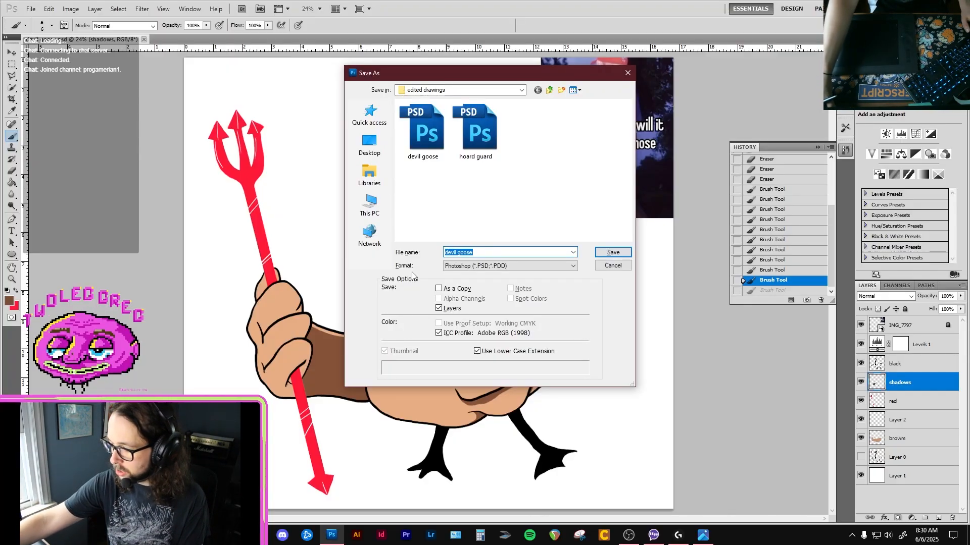
key("Return")
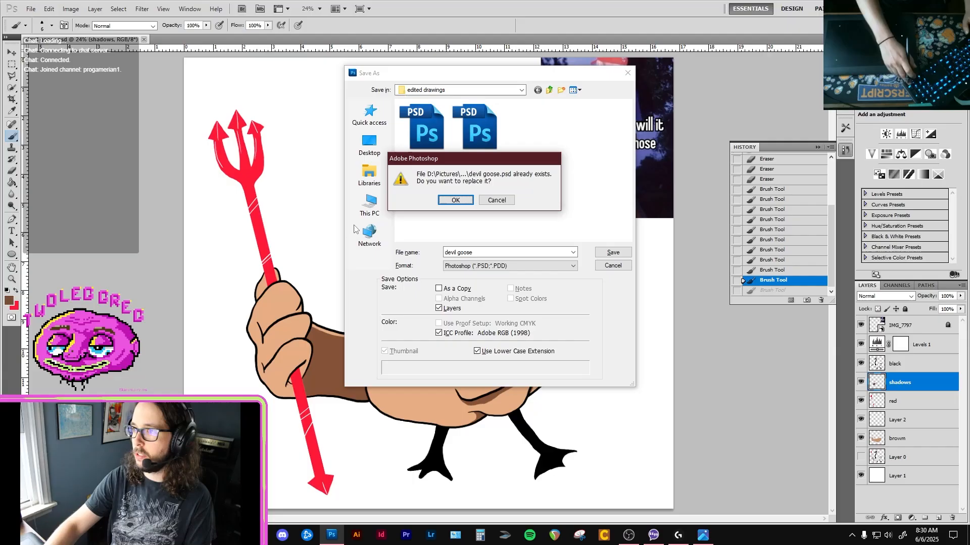
key("Return")
key("Return")
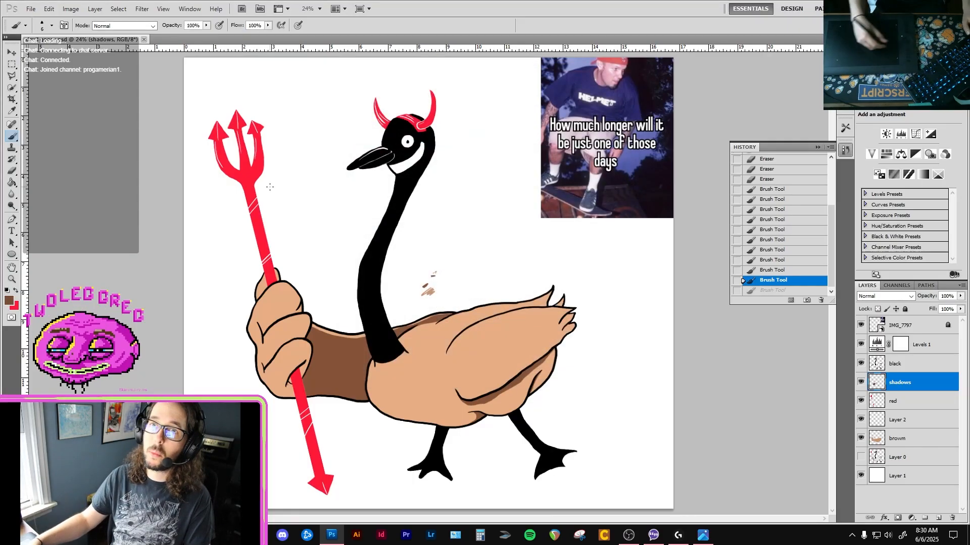
Start opening a file and browse from notebook ideas through Silly little journal to the geese photos folder.
key("ctrl+o")
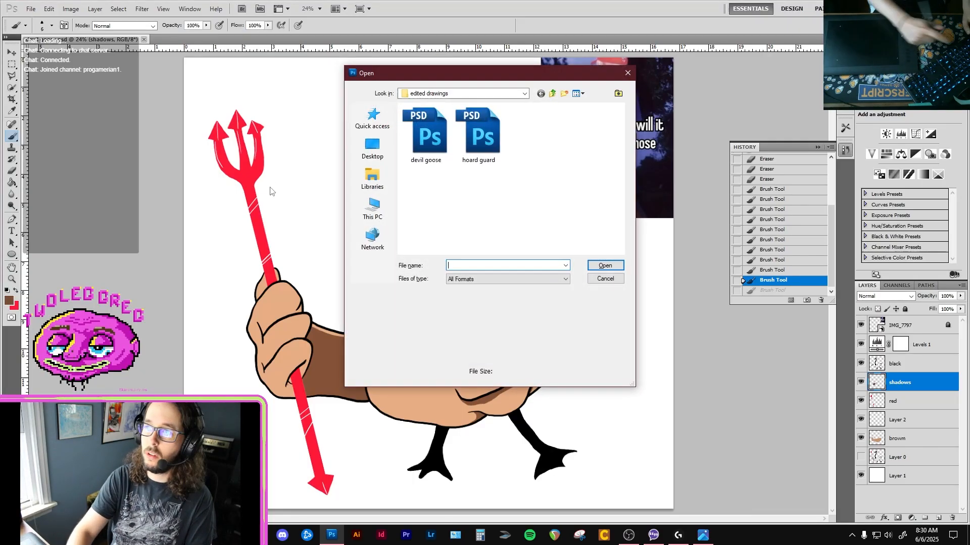
left_click(525, 93)
left_click(454, 225)
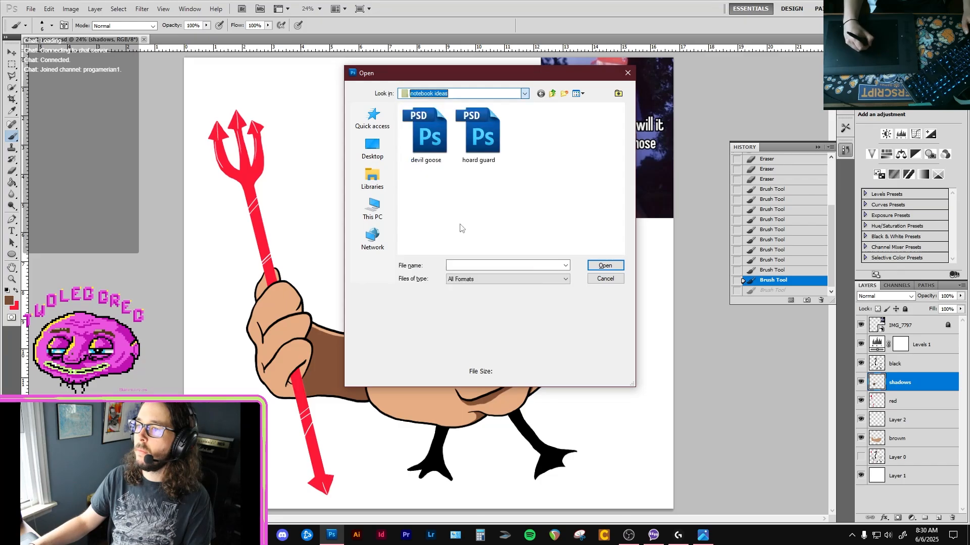
double_click(432, 134)
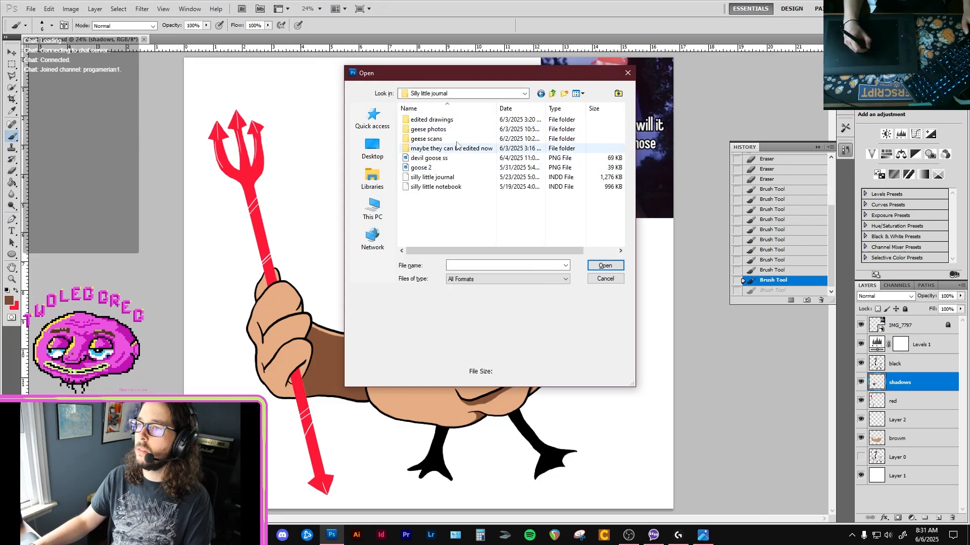
double_click(454, 133)
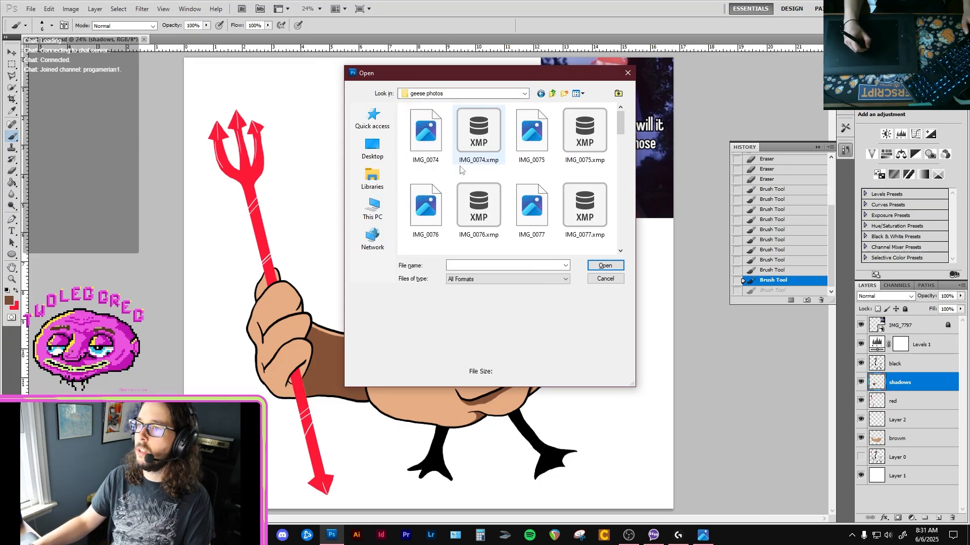
Widen the Open dialog, look through the photos in Details, Tiles and Extra large icons views, and return to Large icons.
left_click(578, 94)
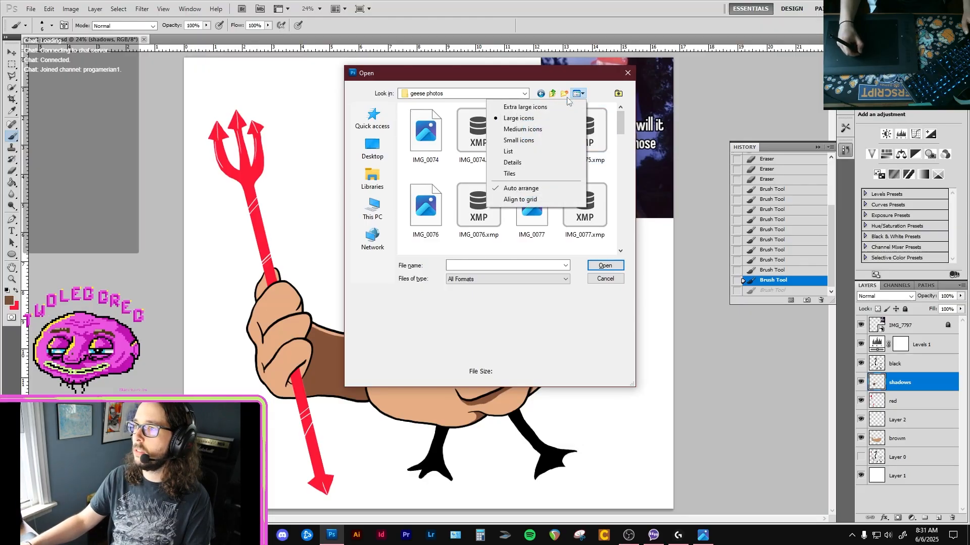
left_click(520, 162)
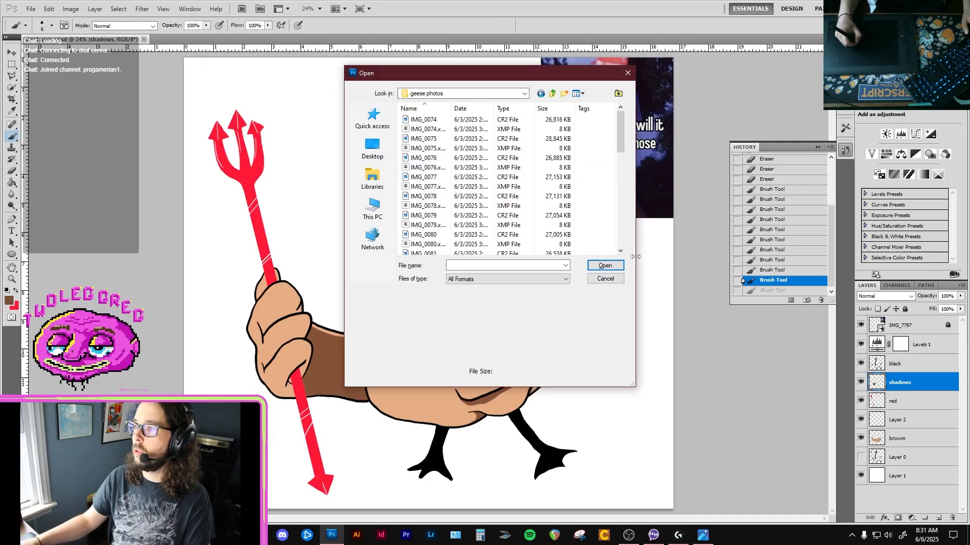
left_click_drag(635, 260, 695, 260)
left_click(579, 94)
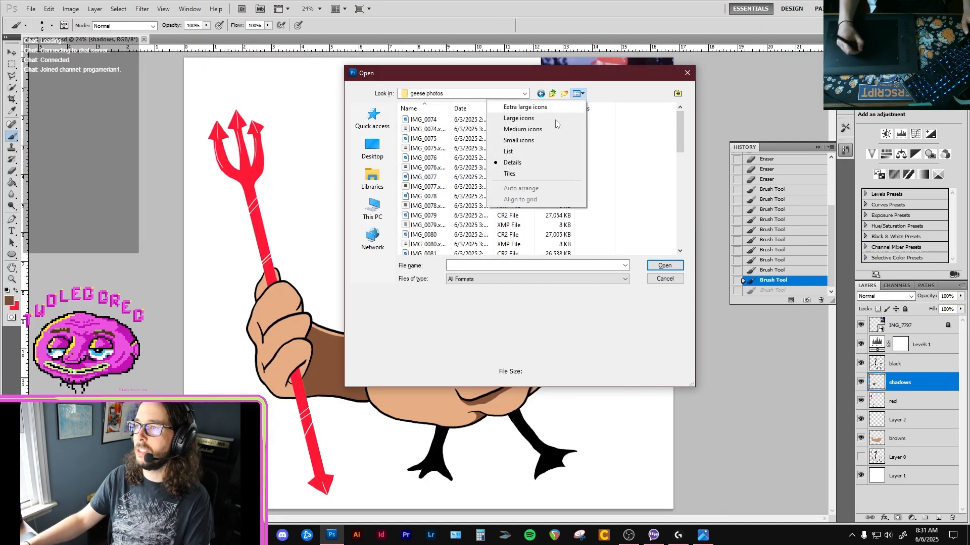
left_click(521, 174)
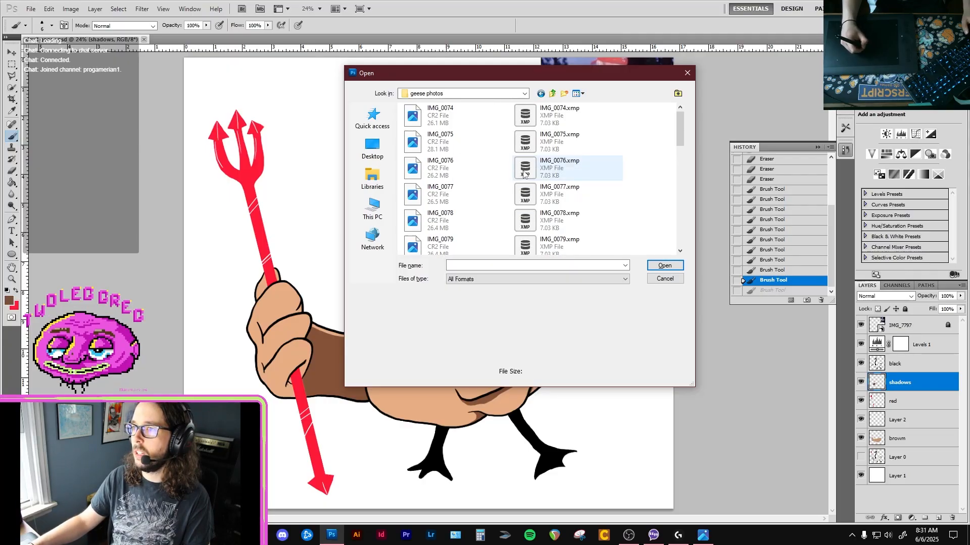
left_click(578, 94)
left_click(562, 107)
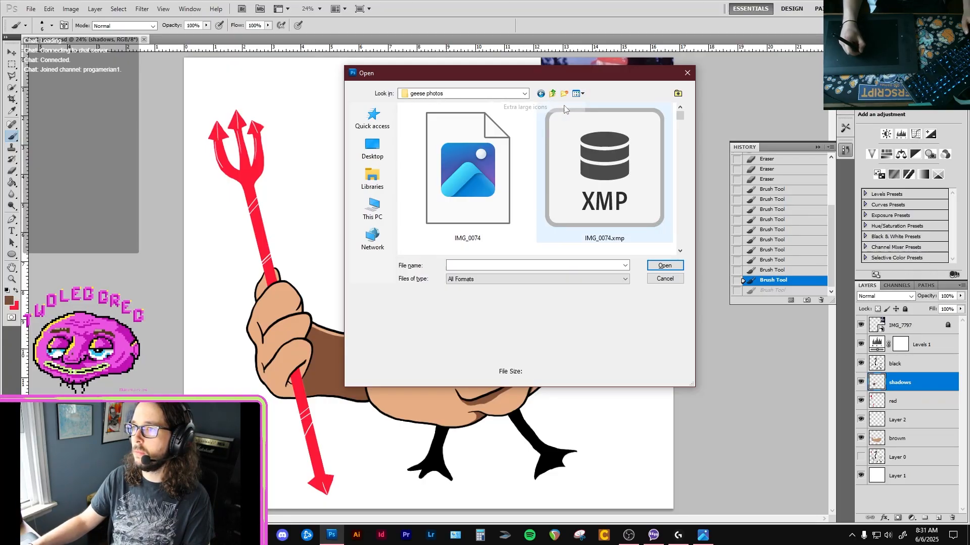
left_click(578, 94)
left_click(553, 118)
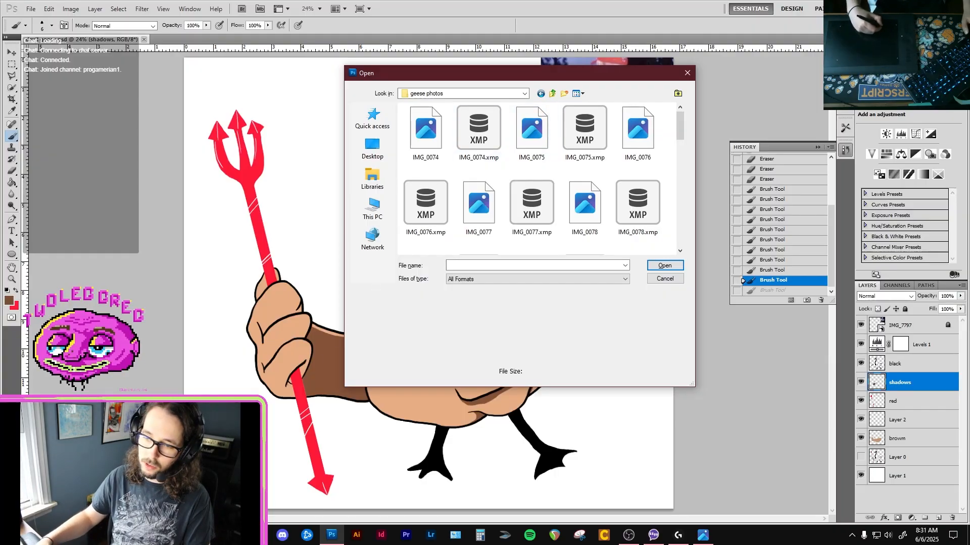
Switch to File Explorer, browse Pictures > HEEBER JEEBERS > notebook ideas > Silly little journal > geese photos, and compare its thumbnail and details views.
key("alt+Tab")
left_click(434, 210)
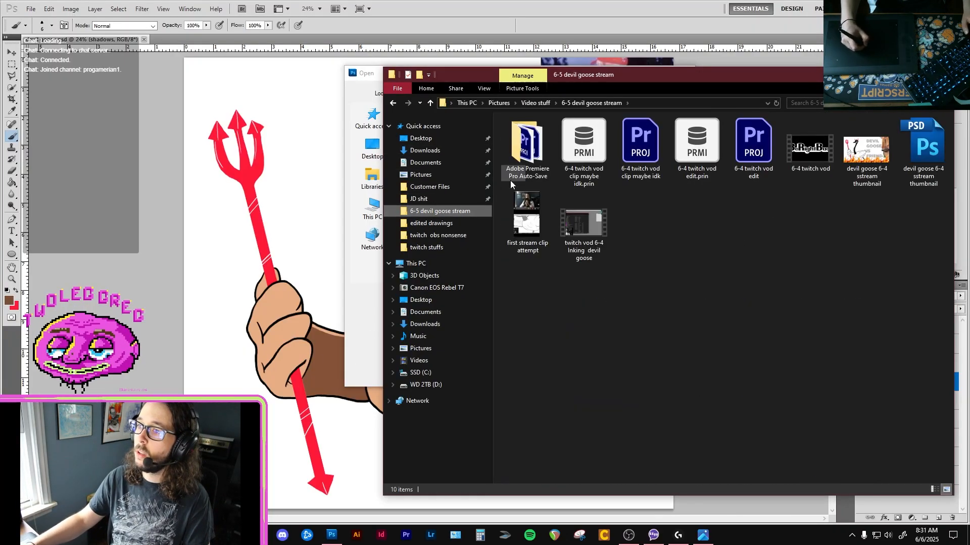
left_click(440, 187)
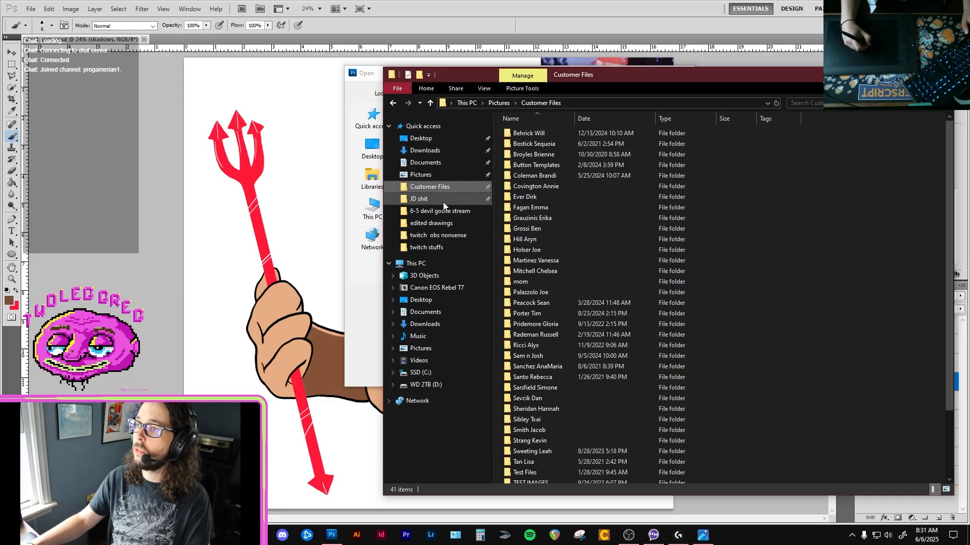
left_click(430, 151)
left_click(423, 175)
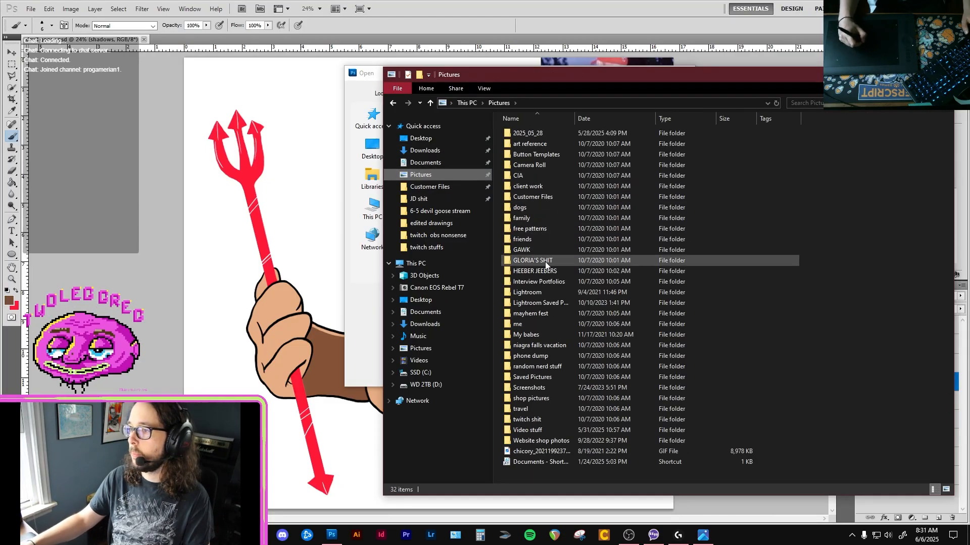
double_click(555, 207)
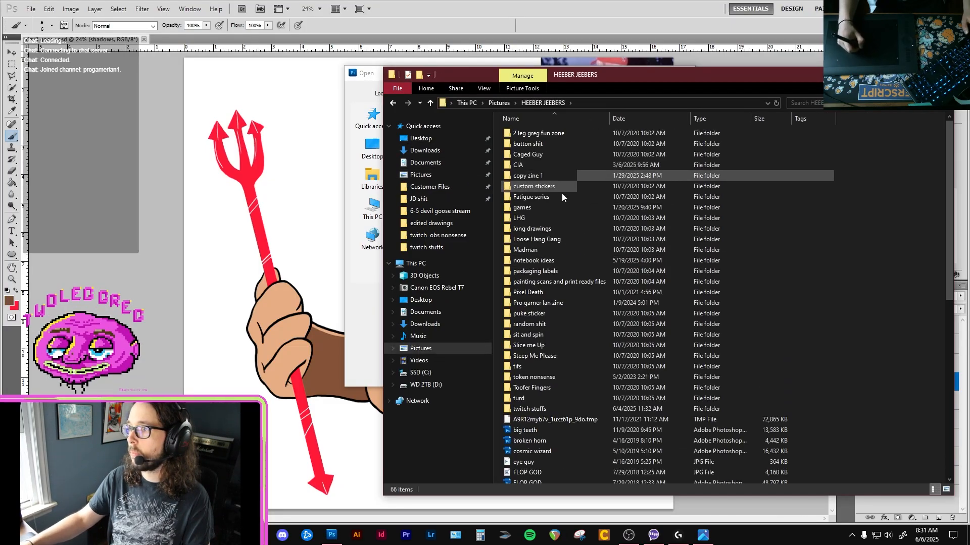
double_click(546, 255)
double_click(550, 157)
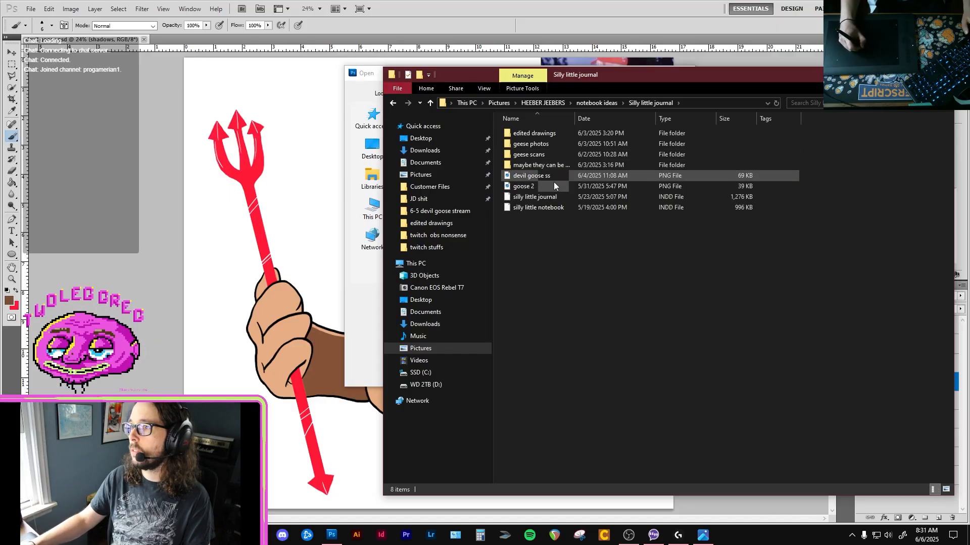
double_click(556, 144)
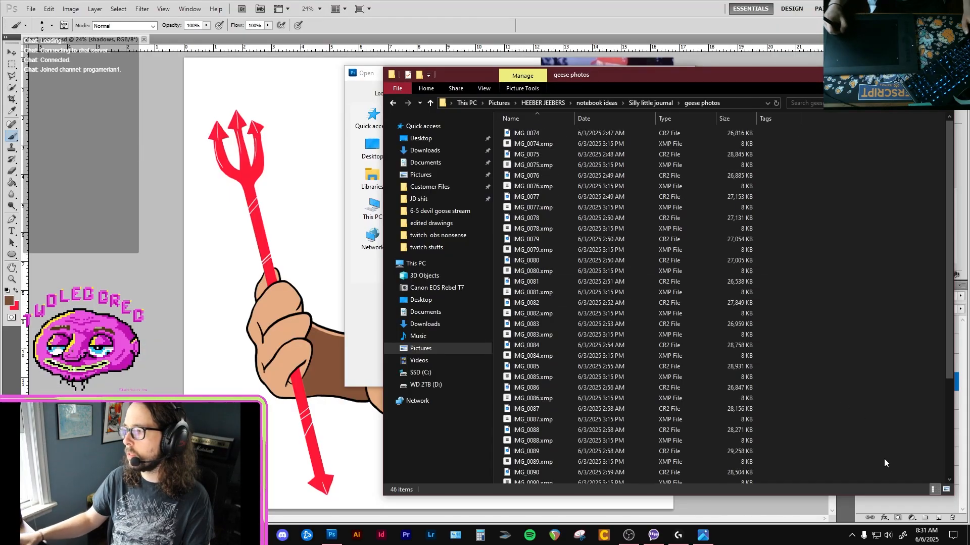
left_click(944, 489)
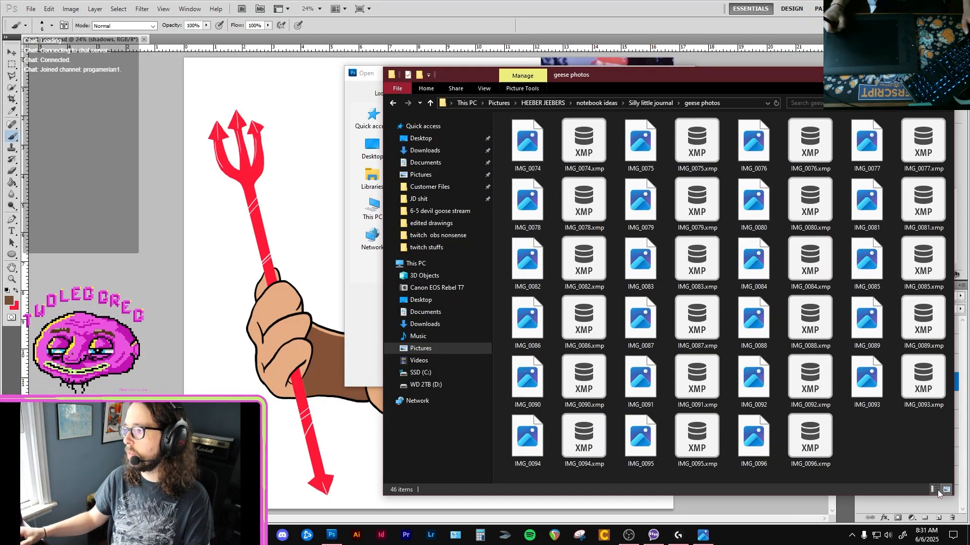
left_click(935, 490)
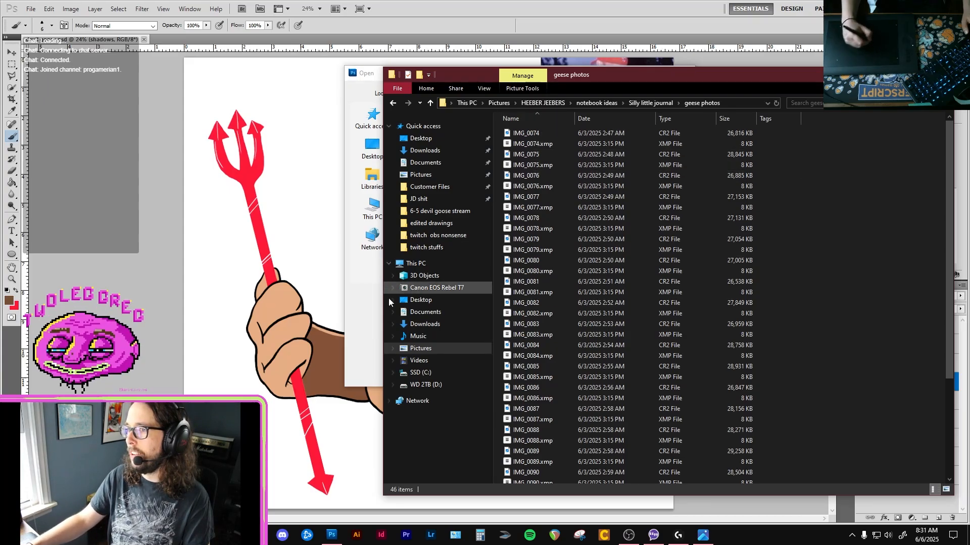
Return to Photoshop's Open dialog and open the IMG_0074 photo from the geese photos folder.
left_click(365, 312)
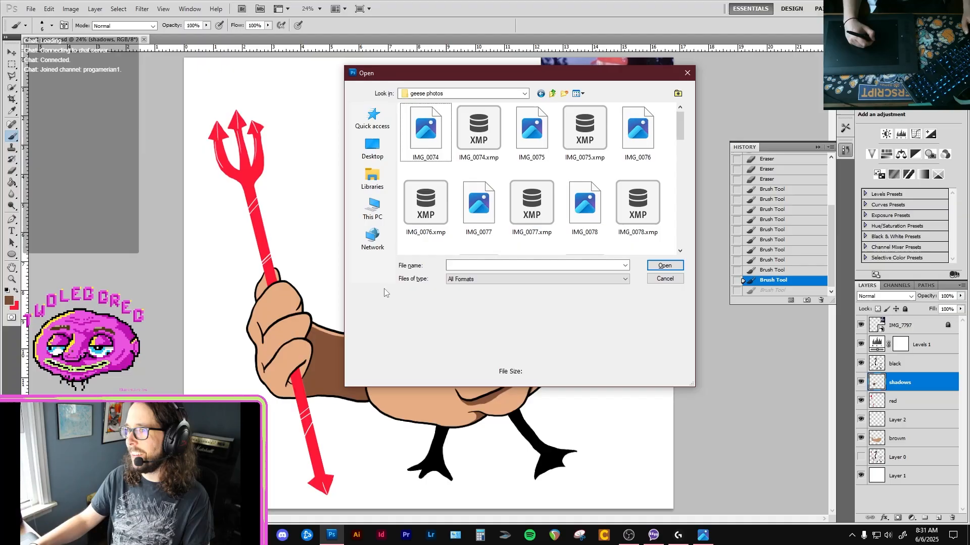
left_click(434, 143)
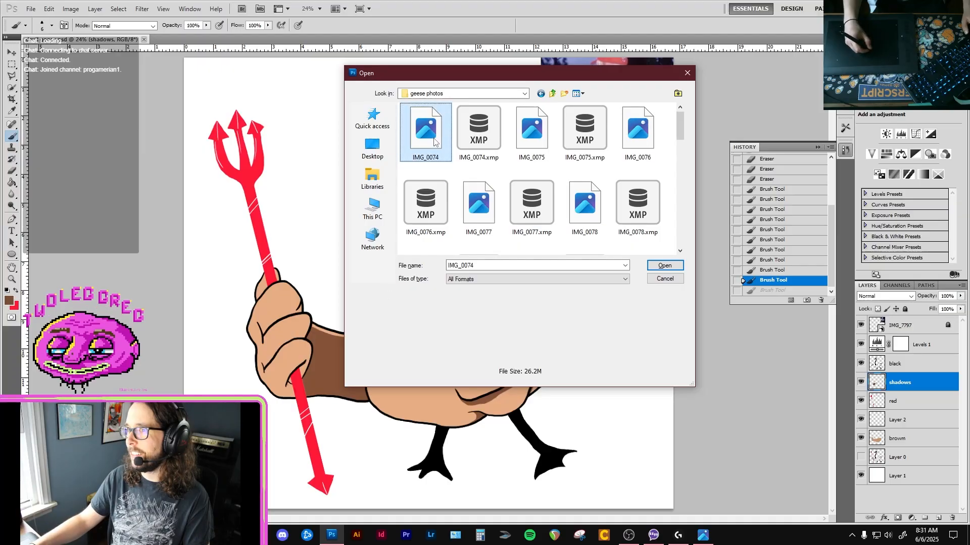
left_click(660, 265)
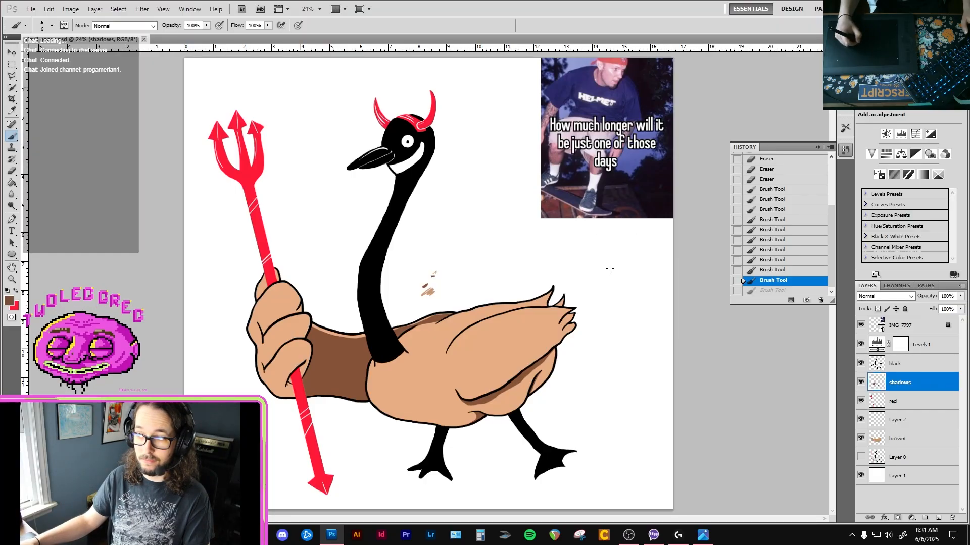
Close the IMG_7797 photo viewer, switch to File Explorer and try to view IMG_0074 from the geese photos folder.
left_click(704, 537)
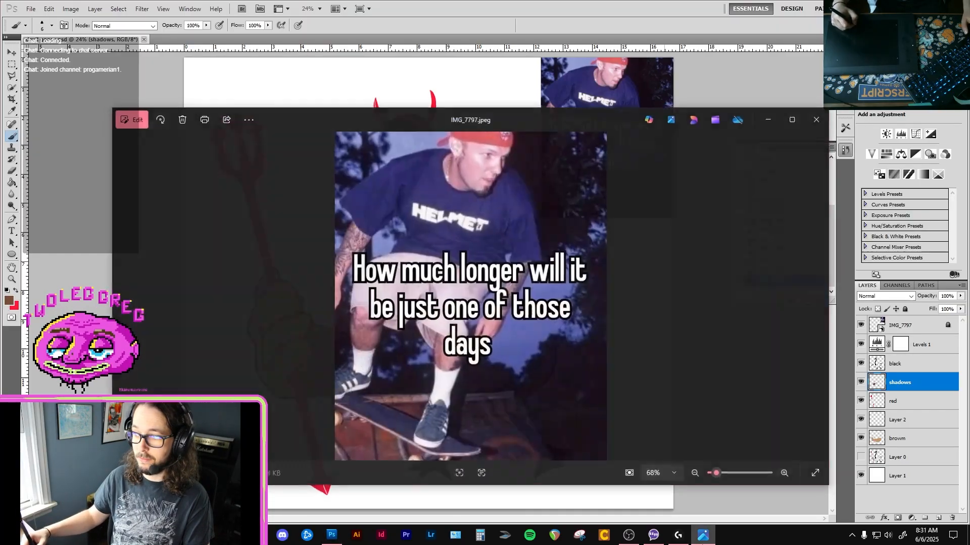
left_click(816, 119)
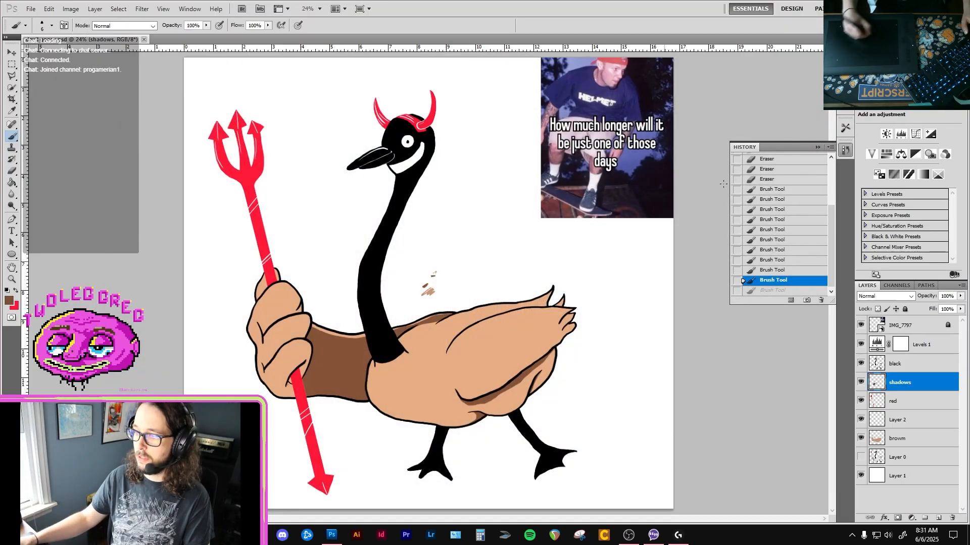
left_click(258, 535)
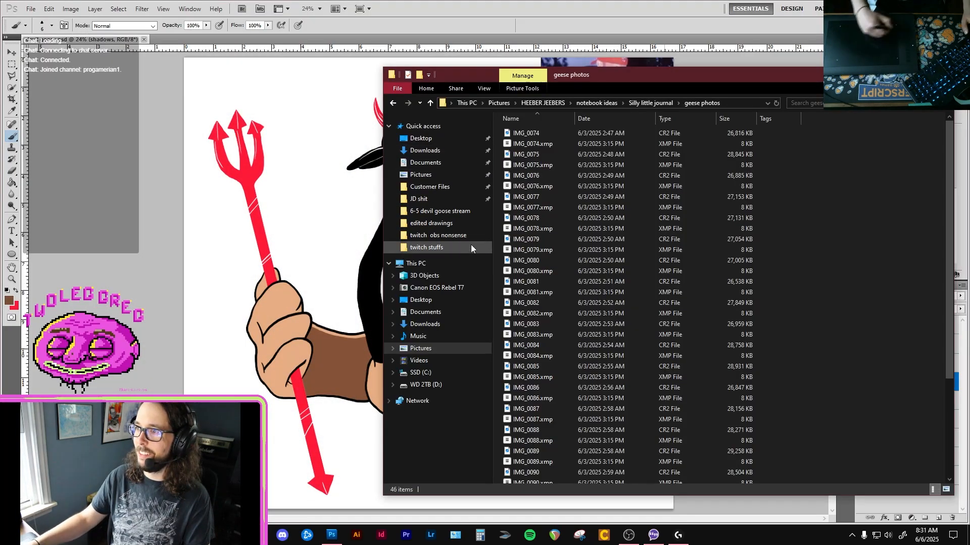
double_click(523, 133)
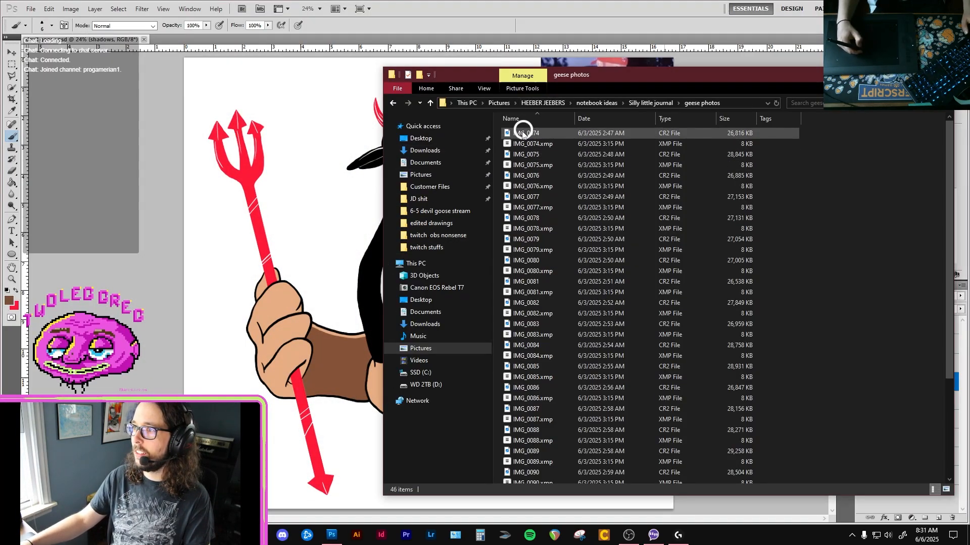
right_click(523, 132)
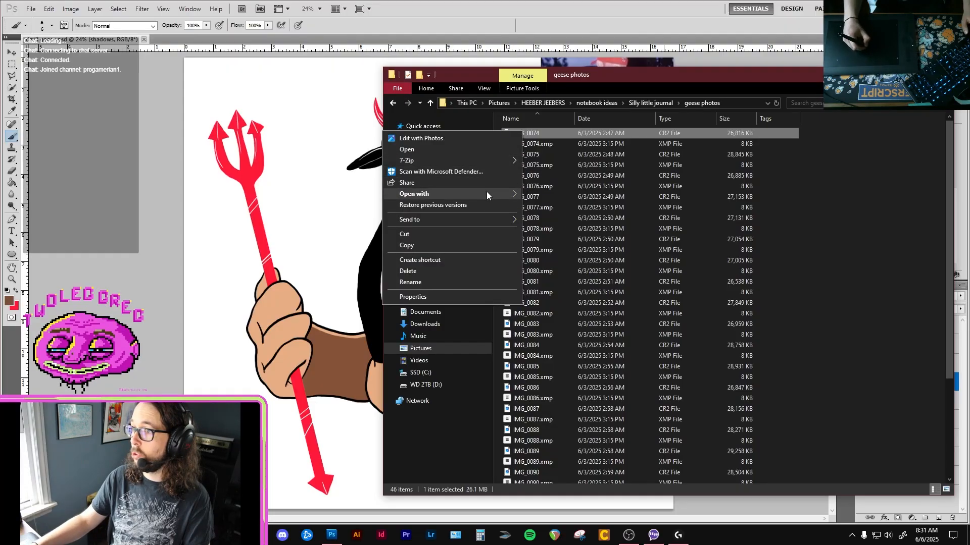
mouse_move(488, 193)
left_click(330, 206)
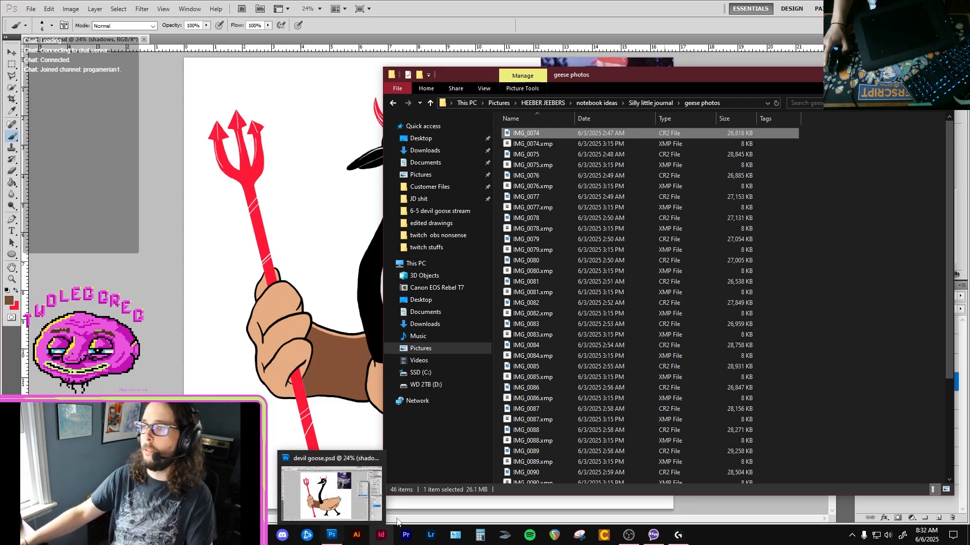
double_click(557, 135)
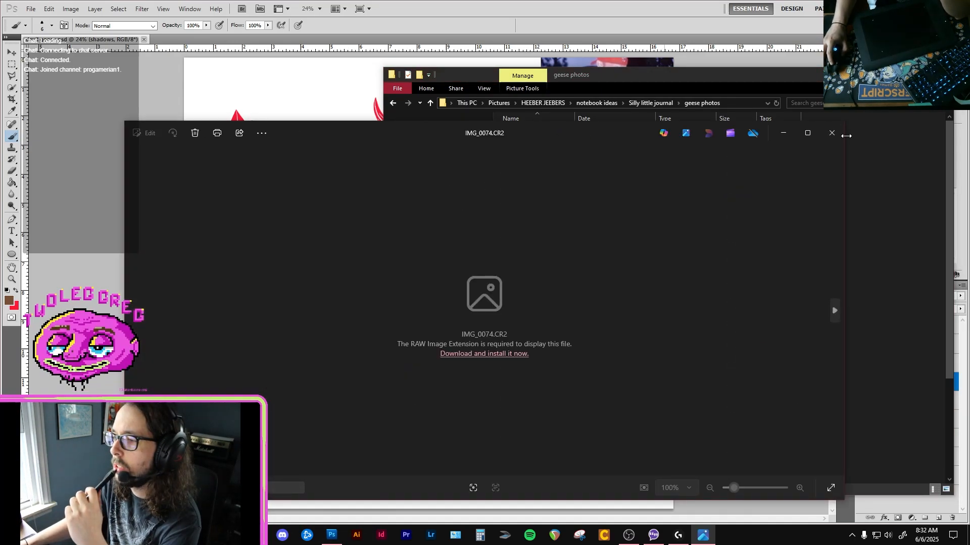
left_click(841, 131)
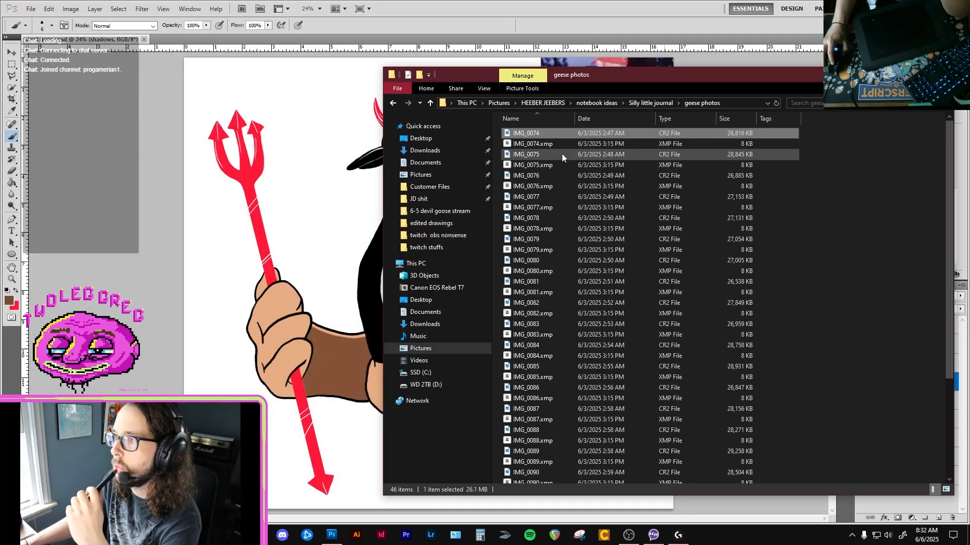
Look through the "maybe they can be edited now" folder inside Silly little journal and close File Explorer.
key("BackSpace")
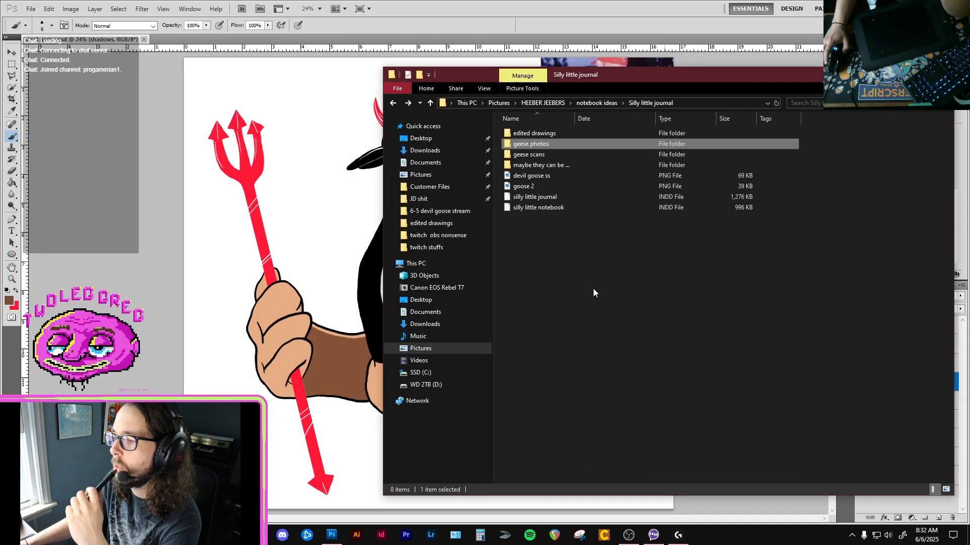
double_click(538, 167)
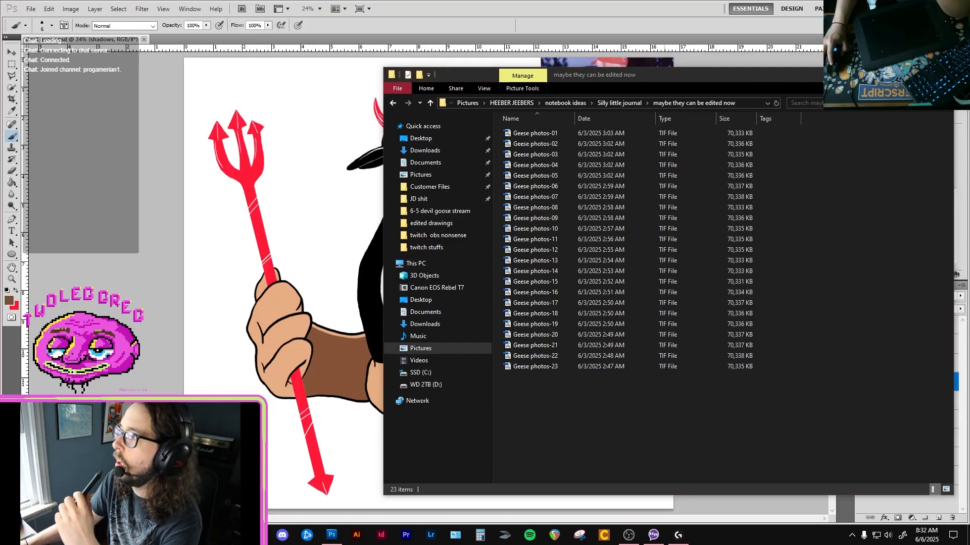
left_click(942, 74)
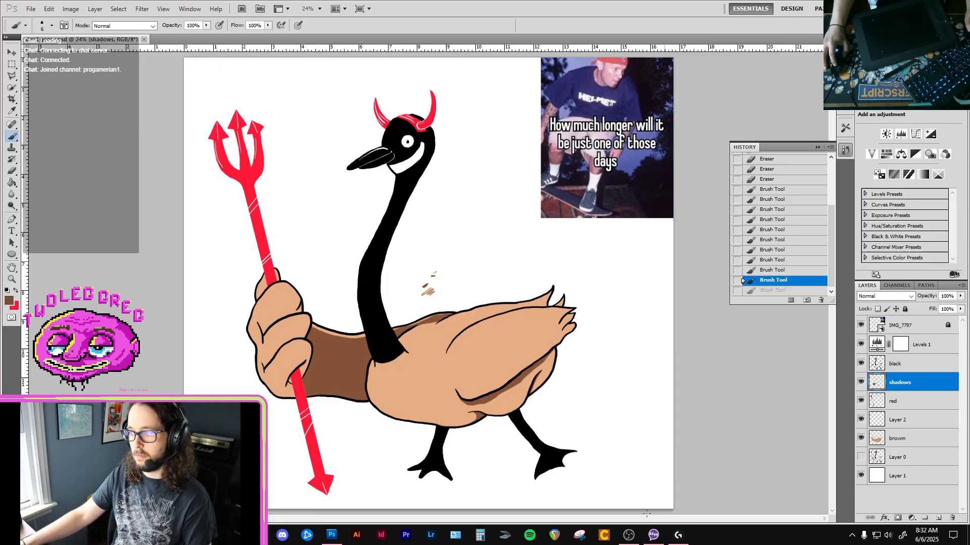
Try to bring the devil goose.psd window forward, and close the G502 HERO and G915 X device settings window.
mouse_move(339, 542)
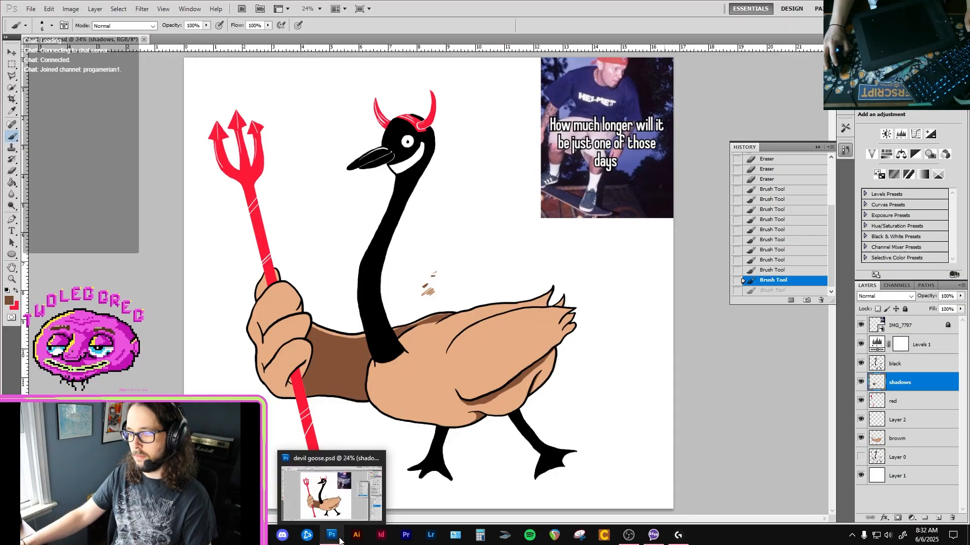
left_click(332, 459)
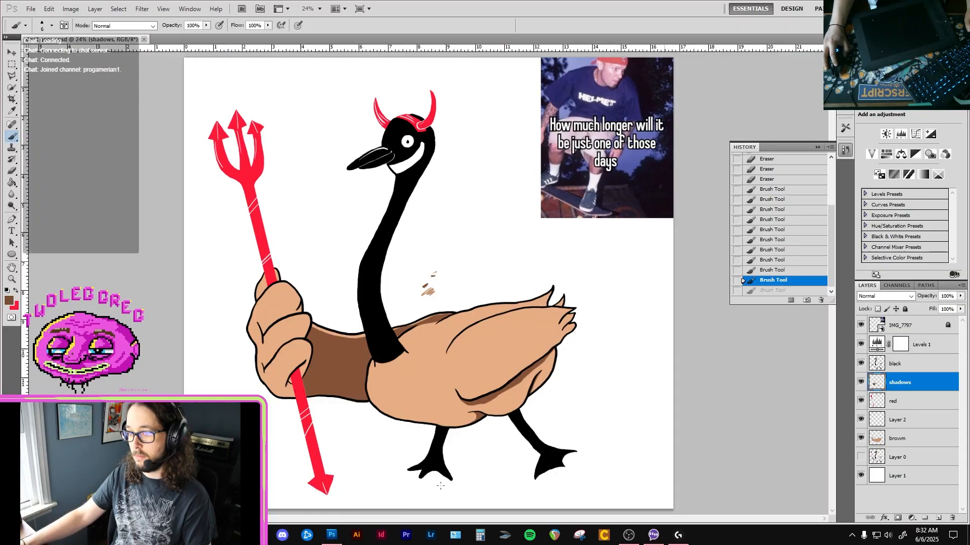
left_click(678, 535)
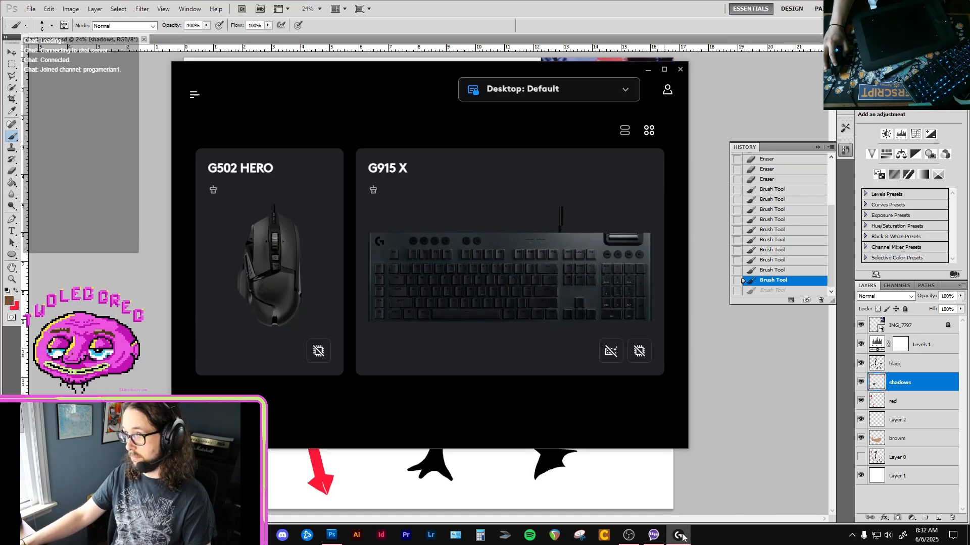
left_click(680, 71)
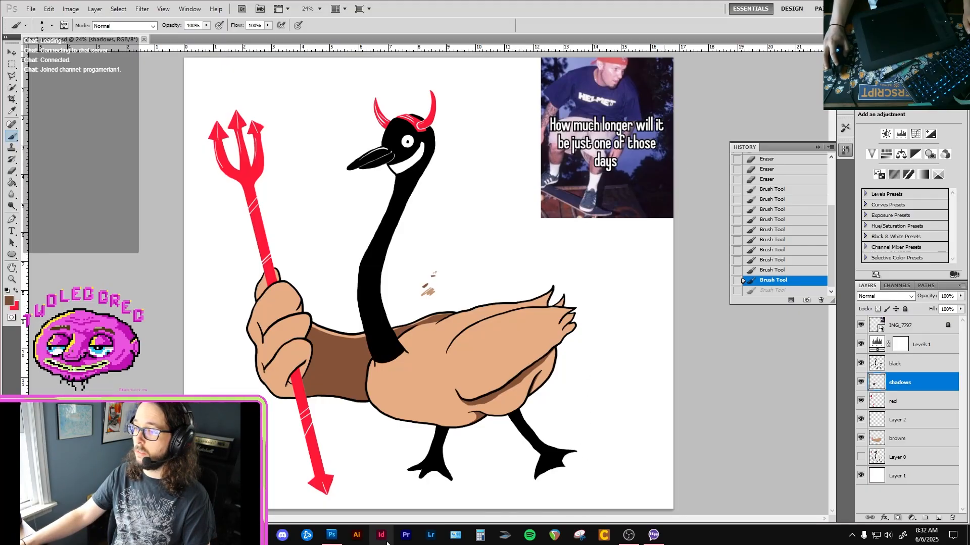
mouse_move(331, 535)
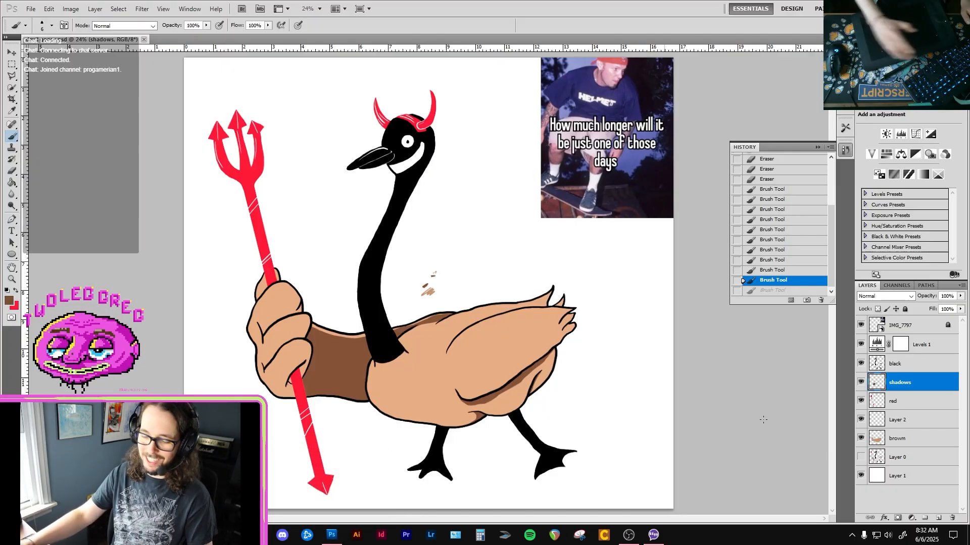
Force-quit Adobe Photoshop CS5.1 through Task Manager and relaunch it, closing Task Manager.
key("ctrl+alt+Delete")
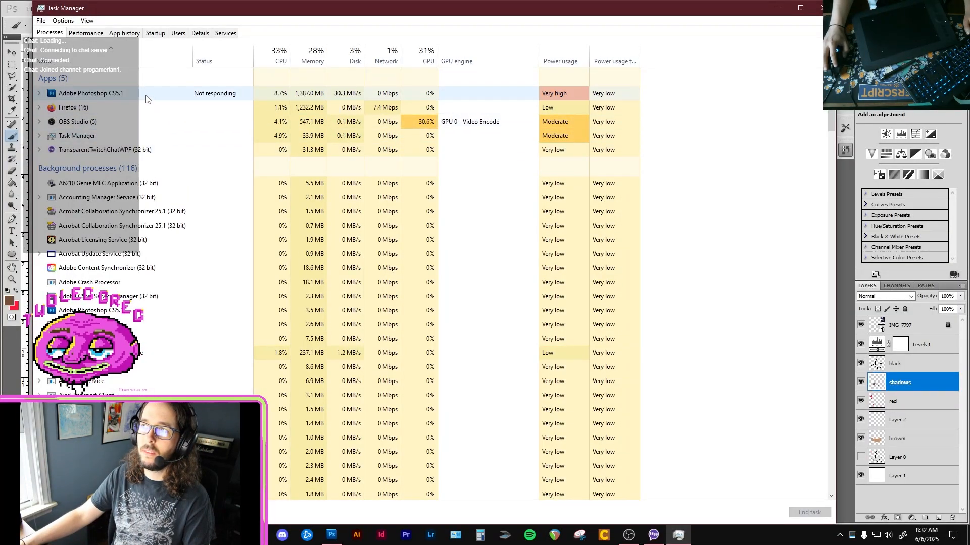
left_click(146, 97)
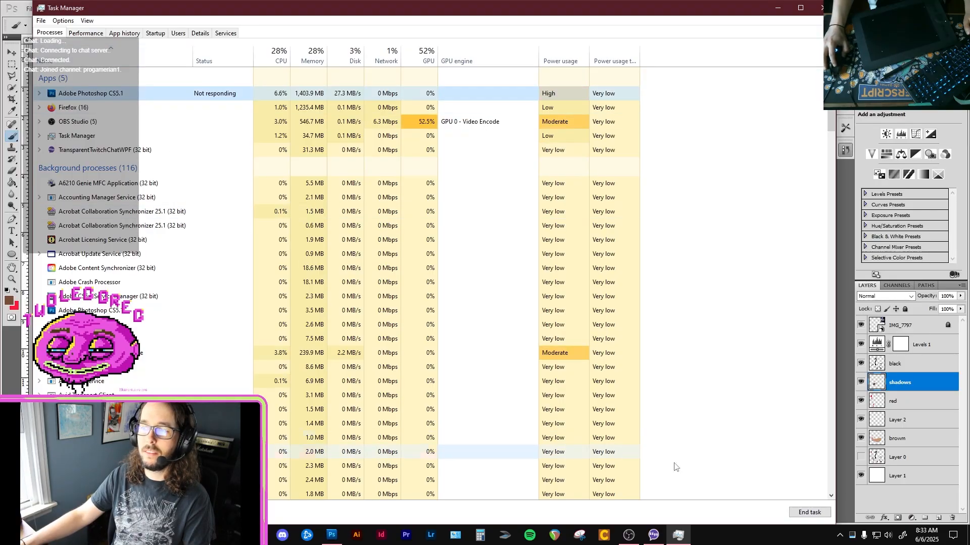
left_click(810, 513)
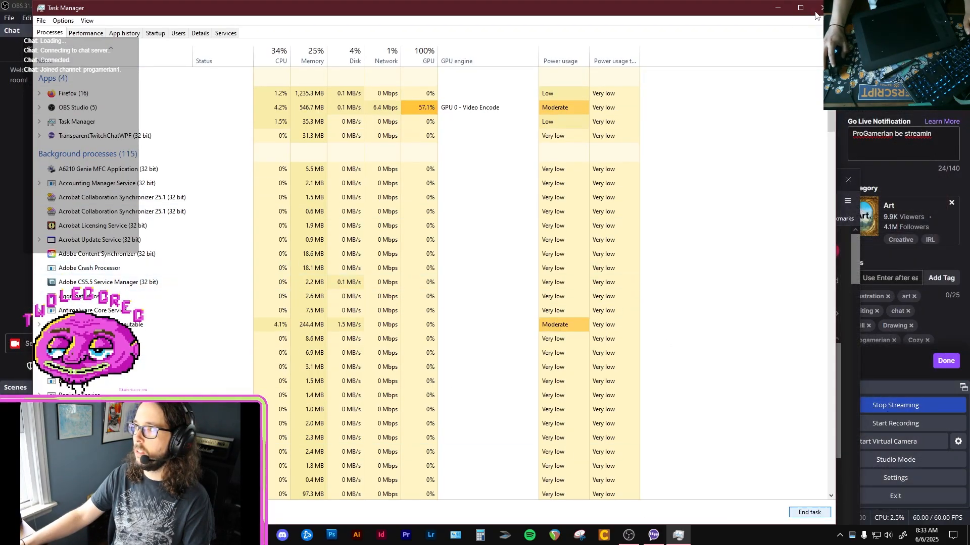
left_click(337, 539)
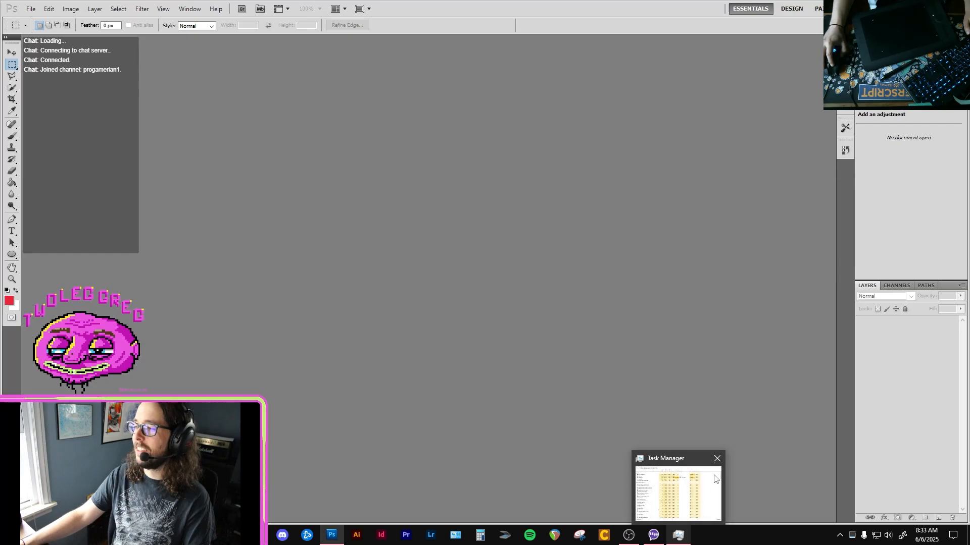
left_click(717, 463)
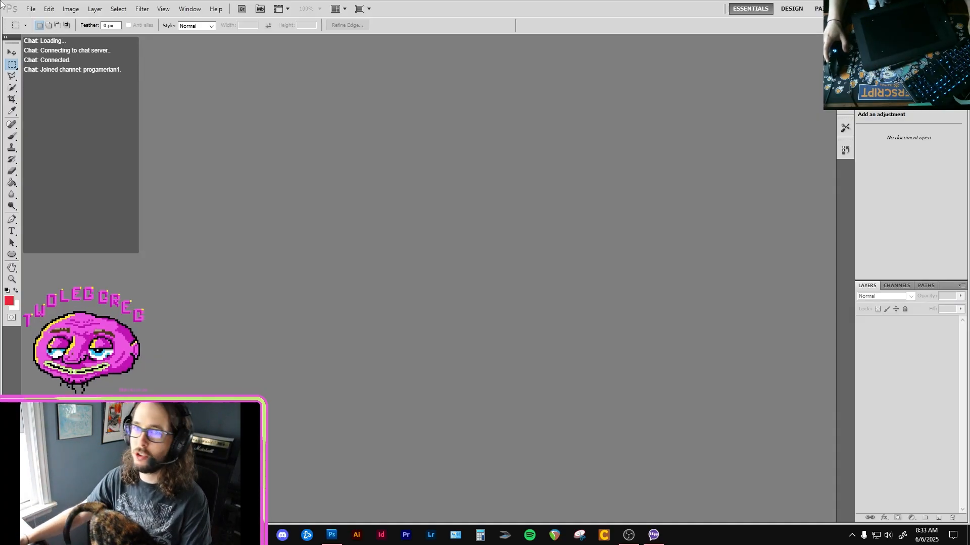
Start opening a file and browse through Libraries > Pictures > HEEBER JEEBERS > notebook ideas to the Silly little journal folder.
left_click(31, 9)
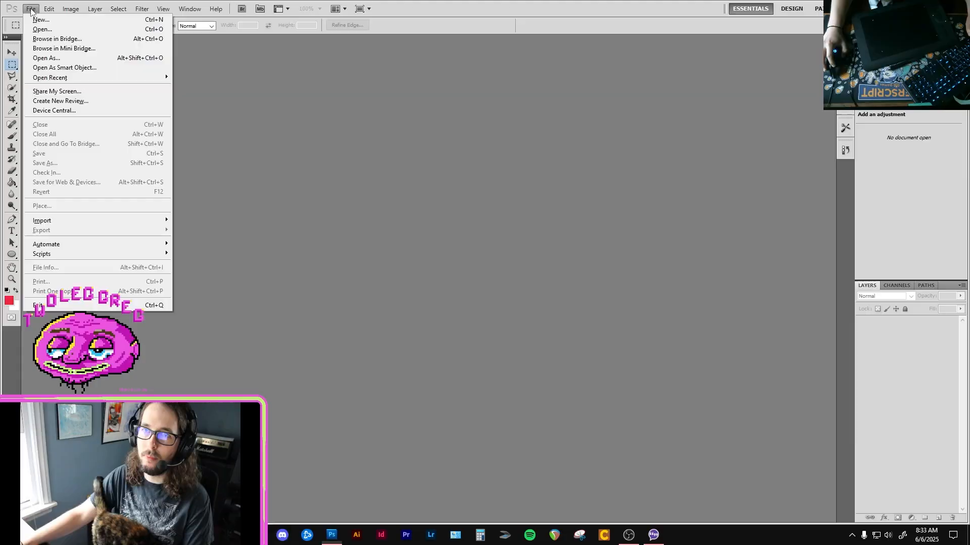
left_click(66, 29)
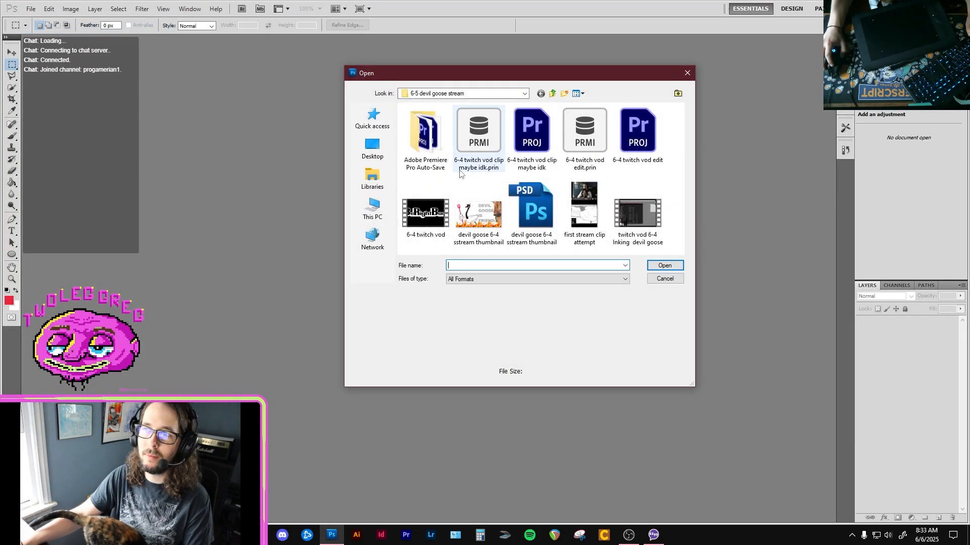
left_click(372, 147)
left_click(372, 178)
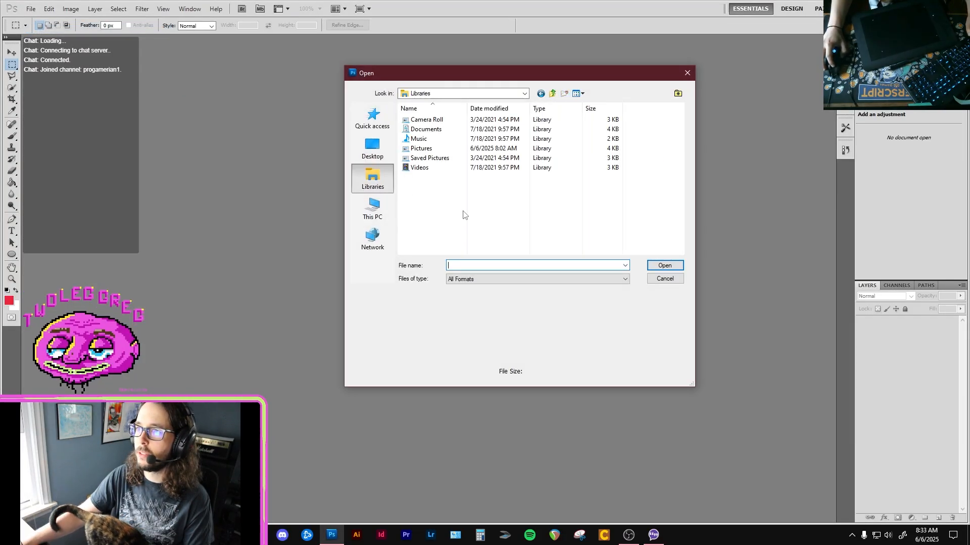
double_click(433, 158)
key("alt+Left")
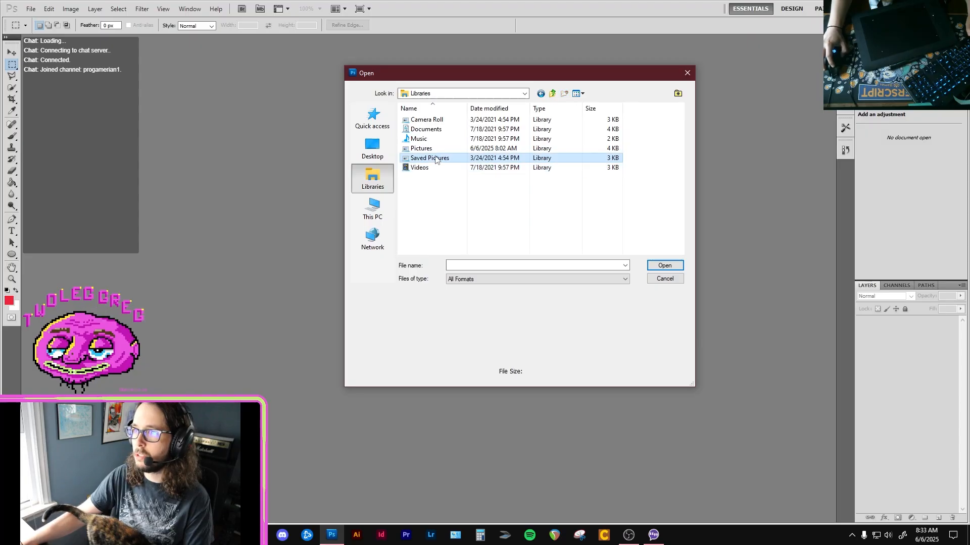
double_click(434, 149)
scroll(453, 202, "down", 2)
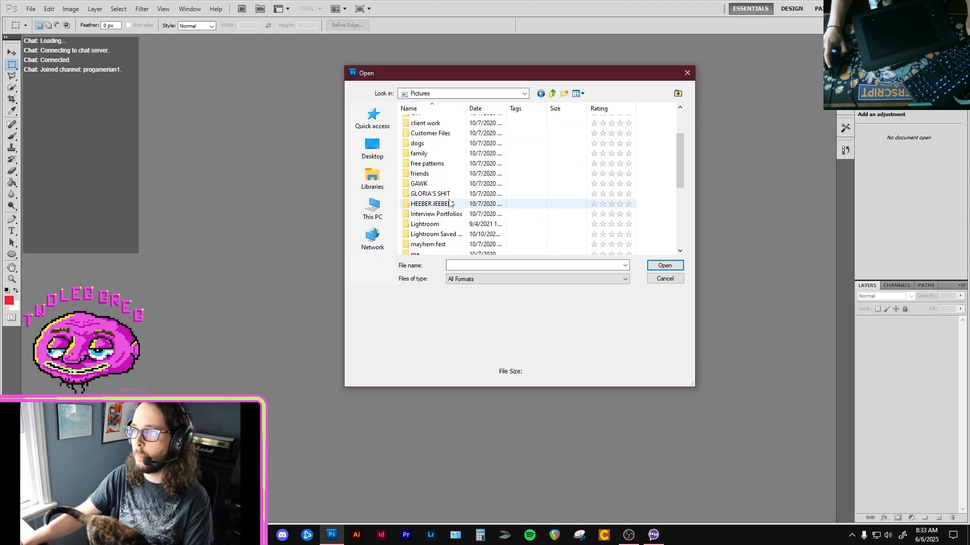
double_click(452, 204)
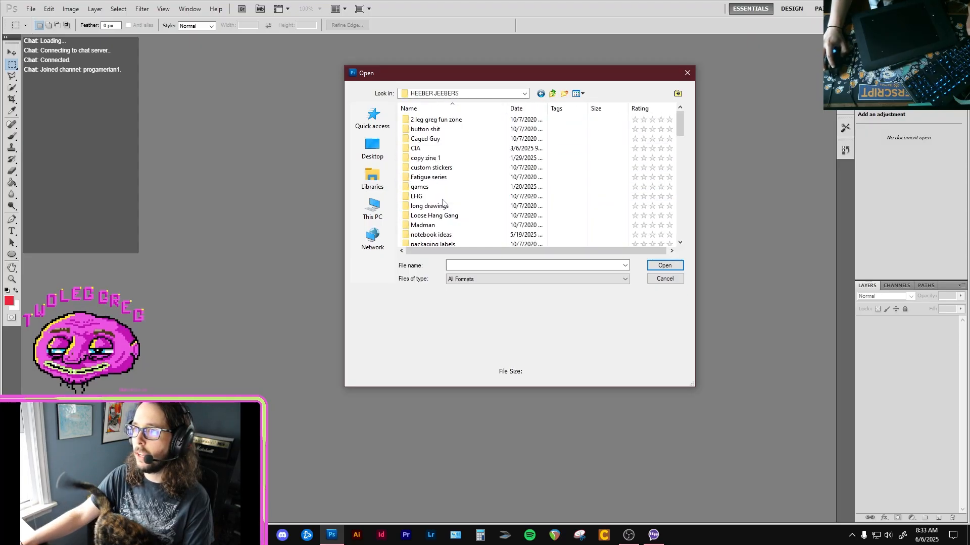
scroll(453, 186, "down", 2)
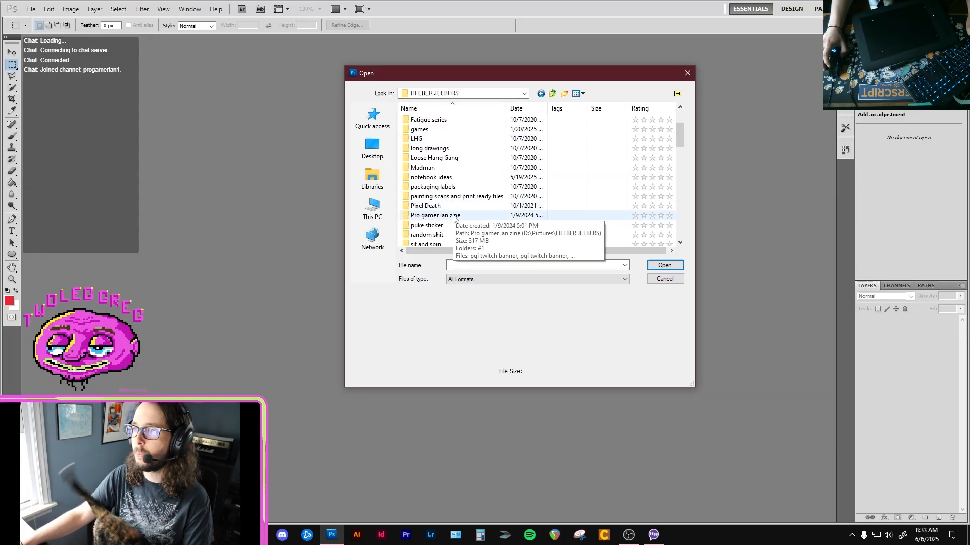
double_click(451, 177)
double_click(444, 151)
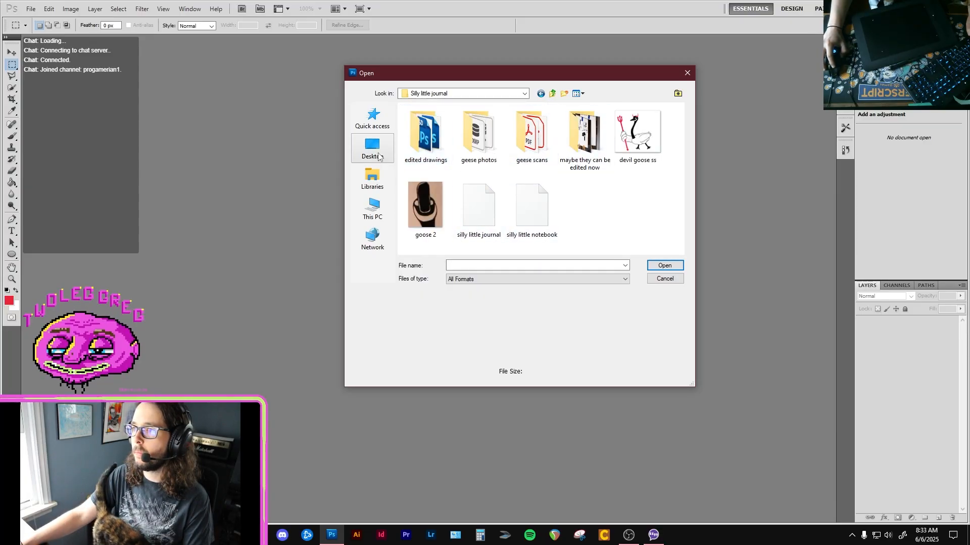
Open Geese photos-01 and Geese photos-23 from the "maybe they can be edited now" folder.
double_click(584, 134)
left_click(425, 137)
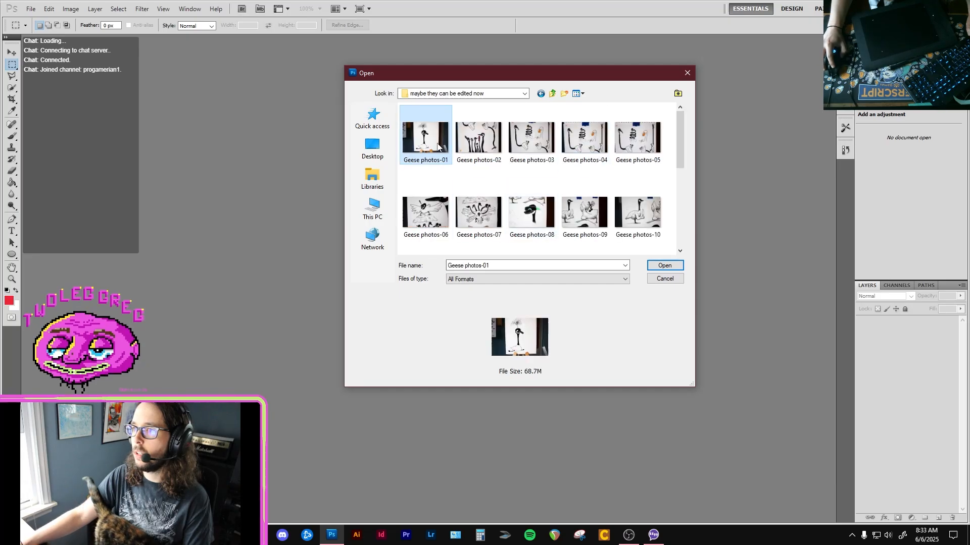
left_click_drag(682, 156, 691, 244)
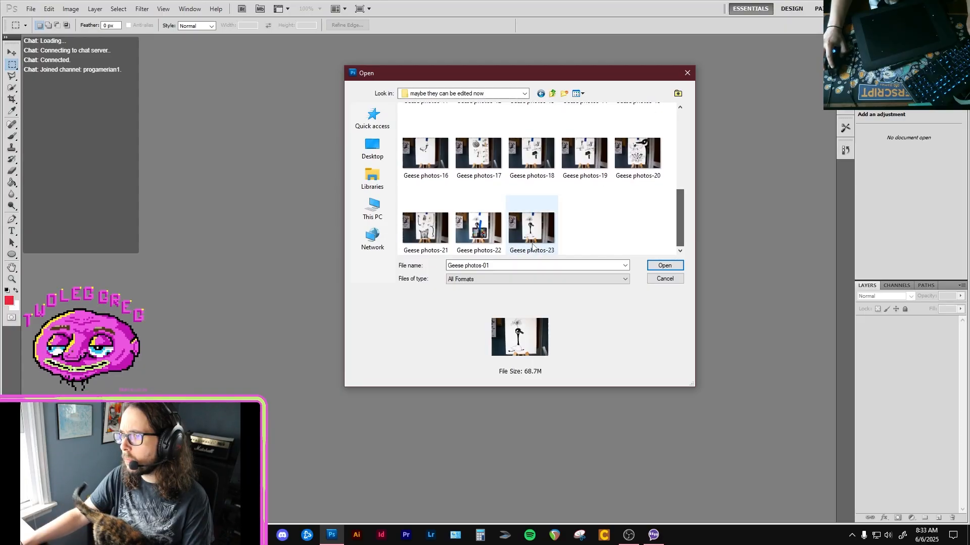
left_click(531, 229, "ctrl")
left_click(665, 266)
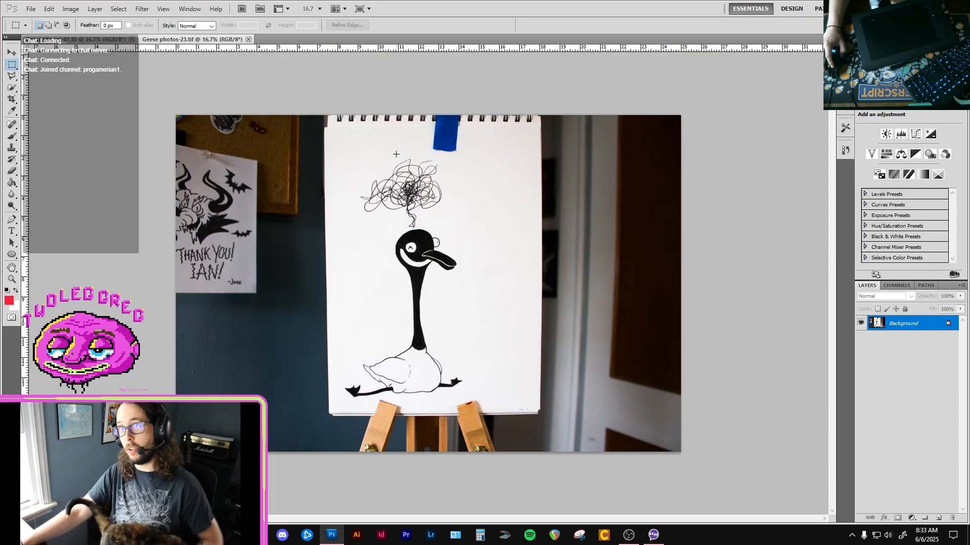
Compare the goose drawings in Geese photos-01 and Geese photos-23, ending on Geese photos-01.
left_click(96, 39)
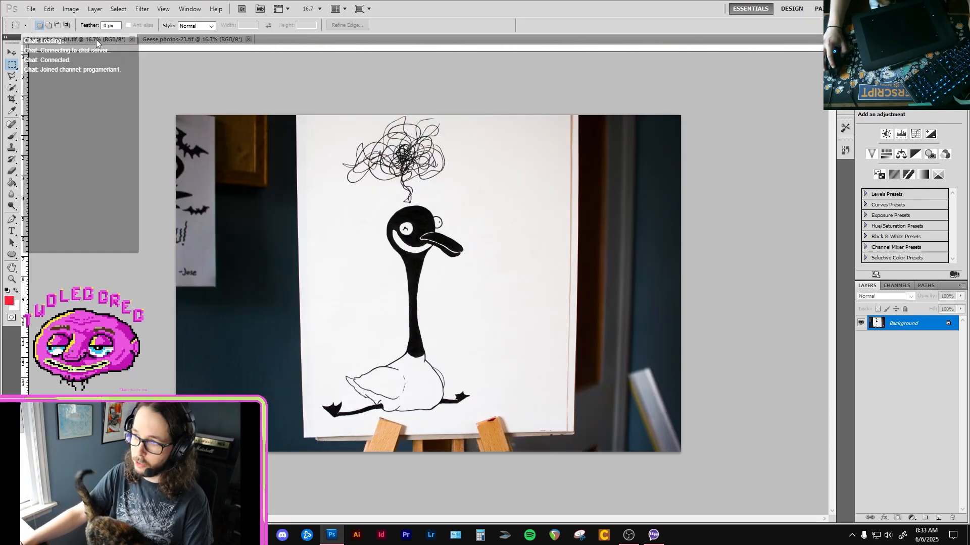
left_click(176, 41)
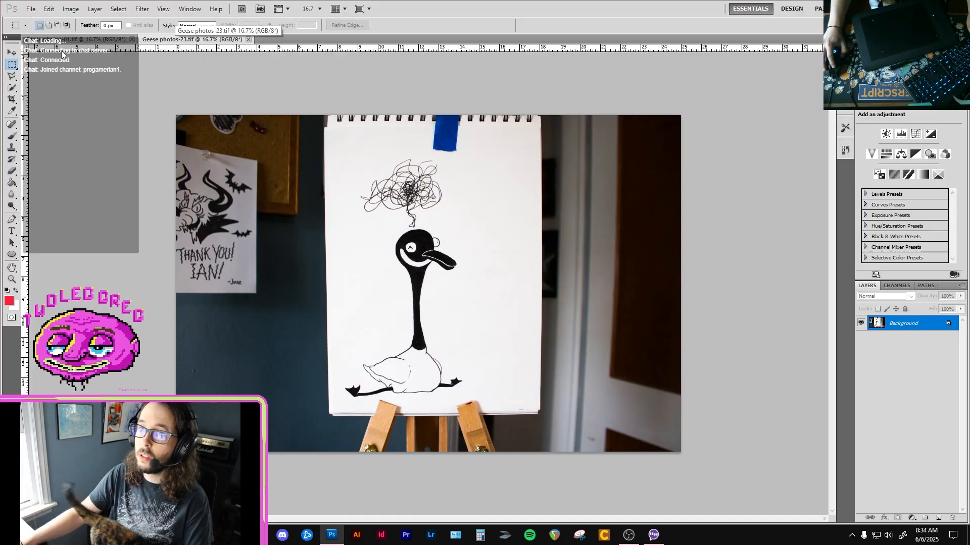
left_click(76, 39)
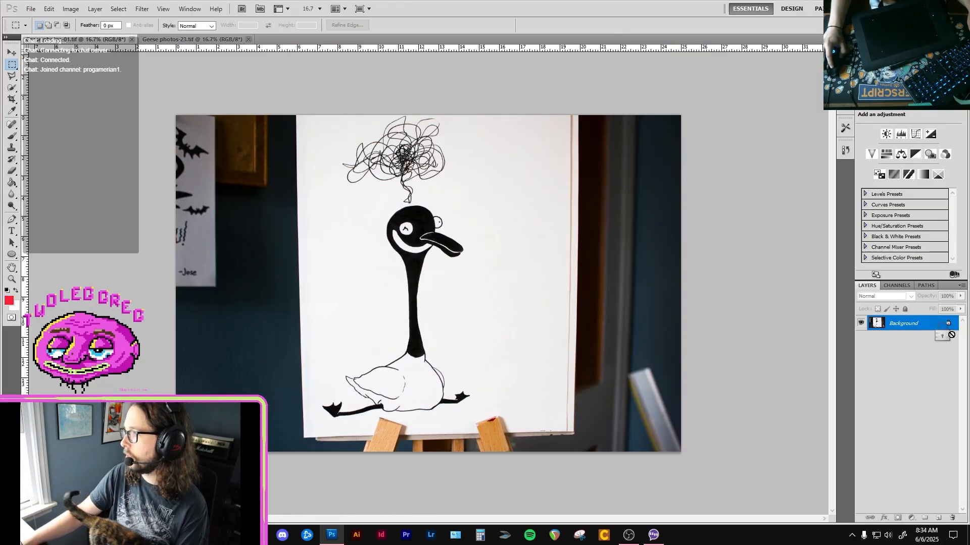
Unlock the Background layer of Geese photos-01 and add an empty layer beneath it.
left_click_drag(948, 323, 952, 518)
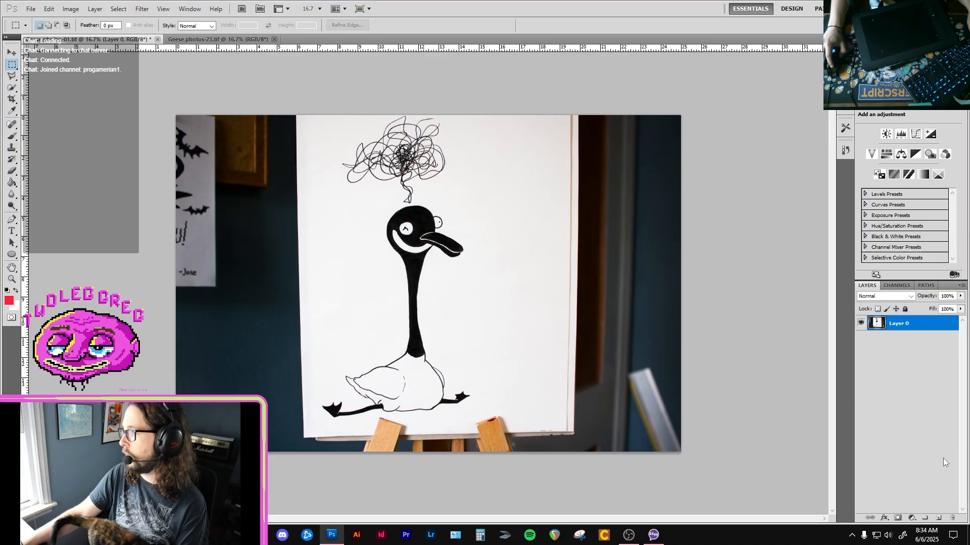
left_click(938, 518, "ctrl")
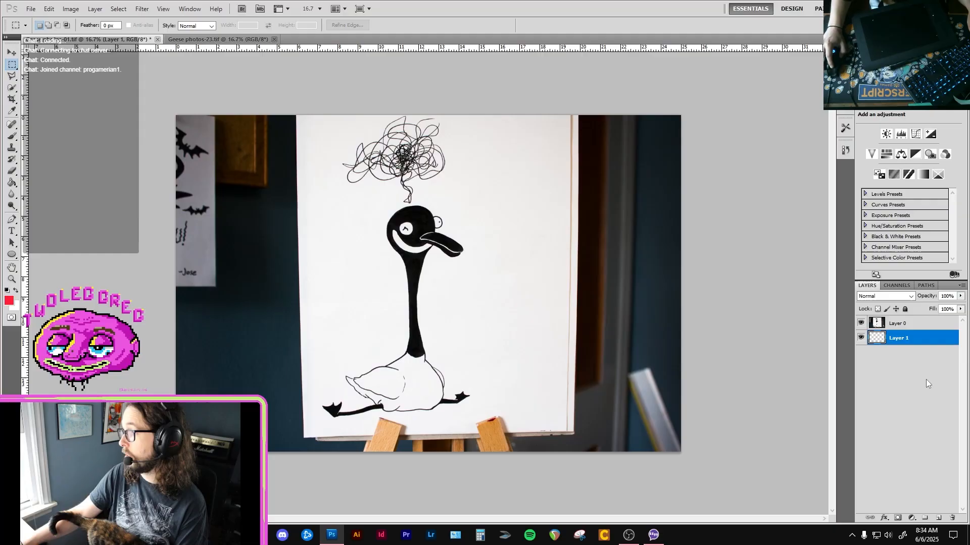
Crop the photo to the white paper around the goose and scribble, cutting off the surrounding room and most of the easel.
key("c")
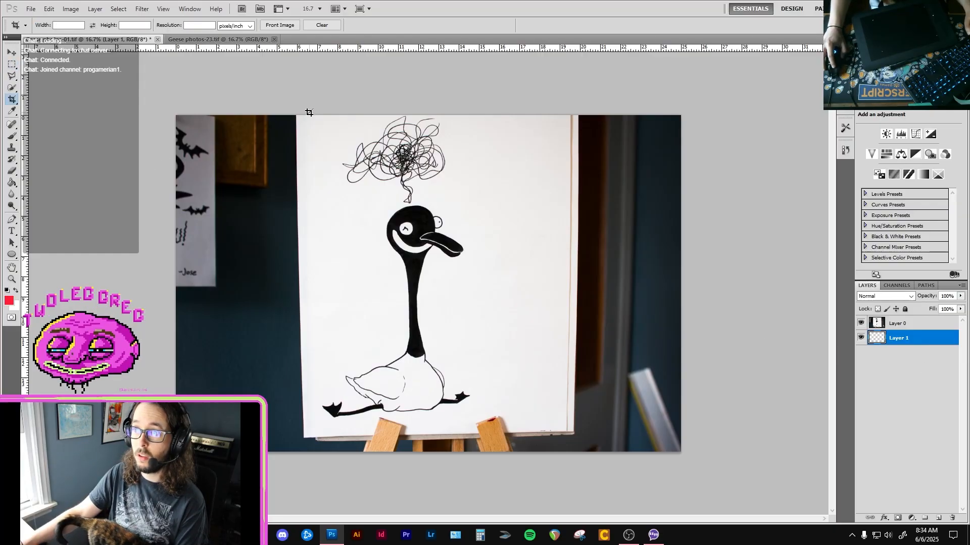
left_click_drag(305, 116, 534, 422)
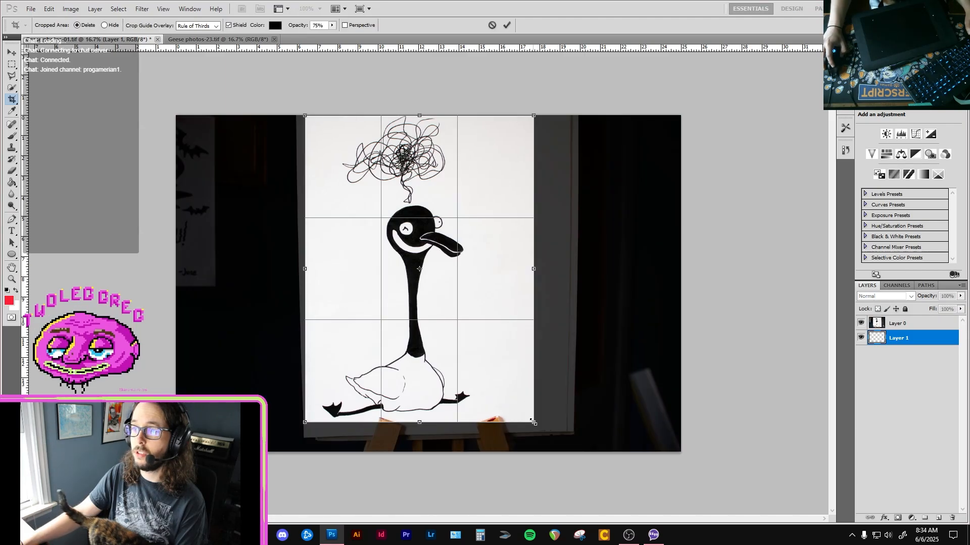
left_click(510, 27)
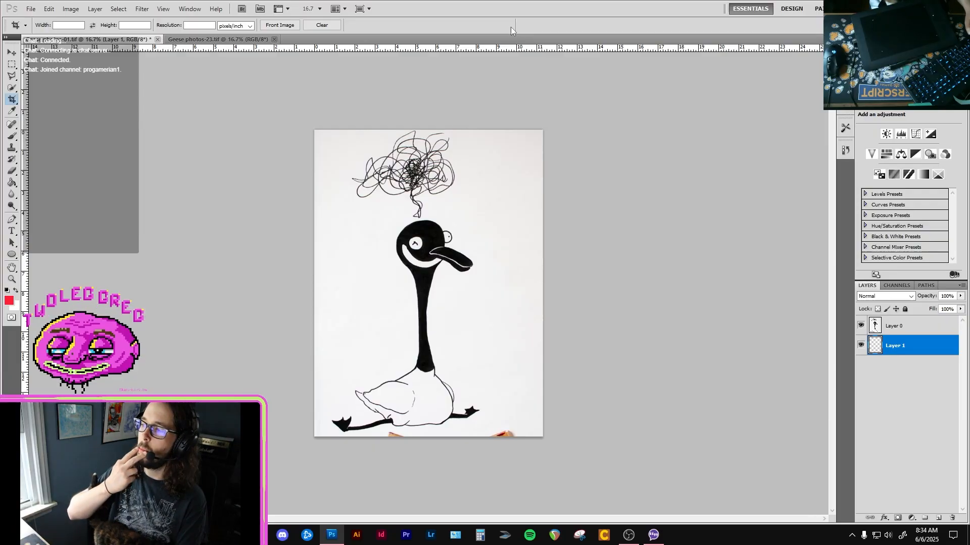
Lower the opacity of the goose drawing's Layer 0 to 68%.
left_click(925, 328)
left_click(960, 296)
left_click_drag(936, 310, 945, 308)
Fill the empty Layer 1 with white using the Paint Bucket, and make Layer 0 the active layer.
left_click(932, 345)
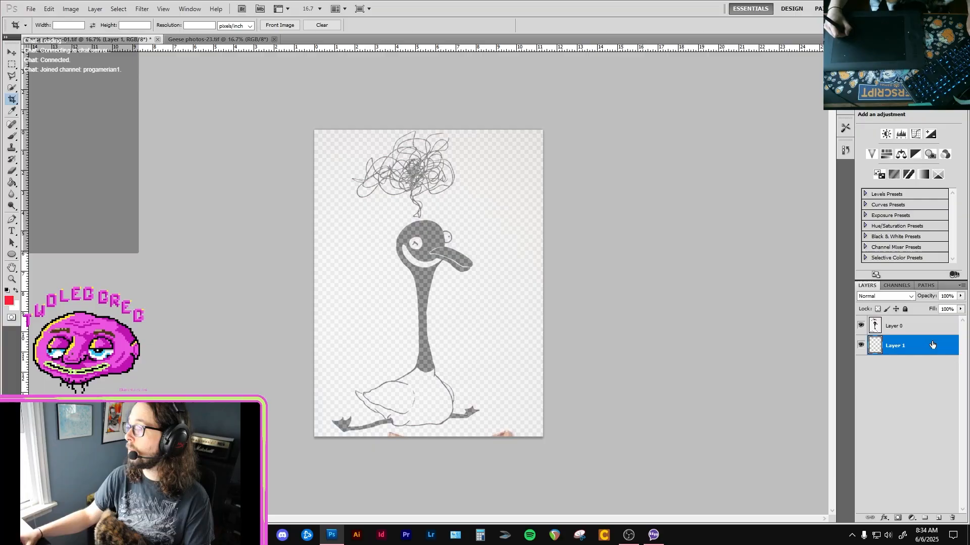
key("x")
key("g")
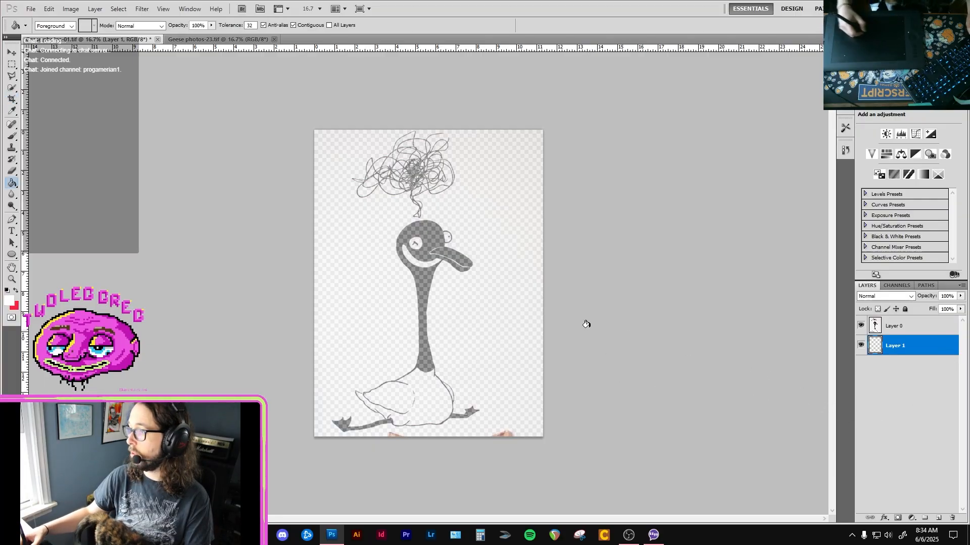
left_click(513, 294)
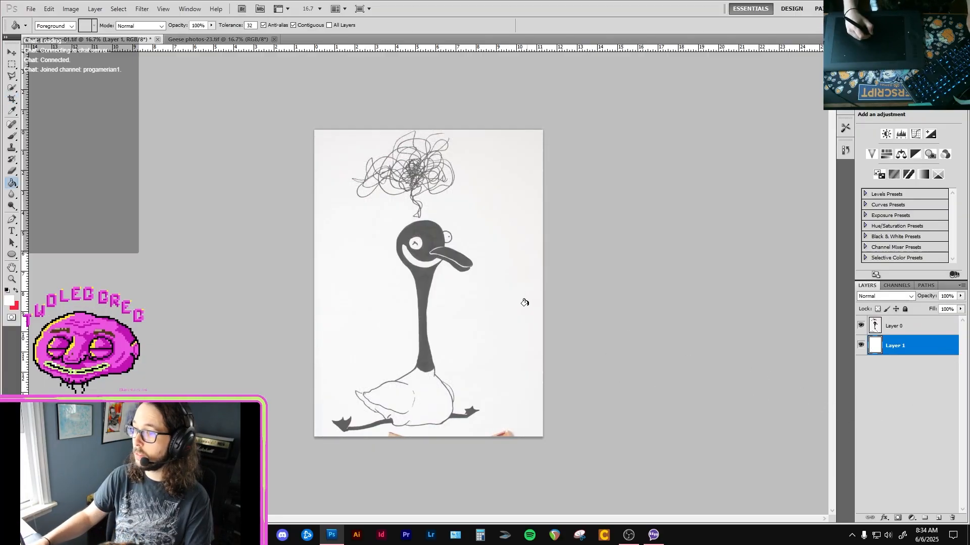
left_click(947, 331)
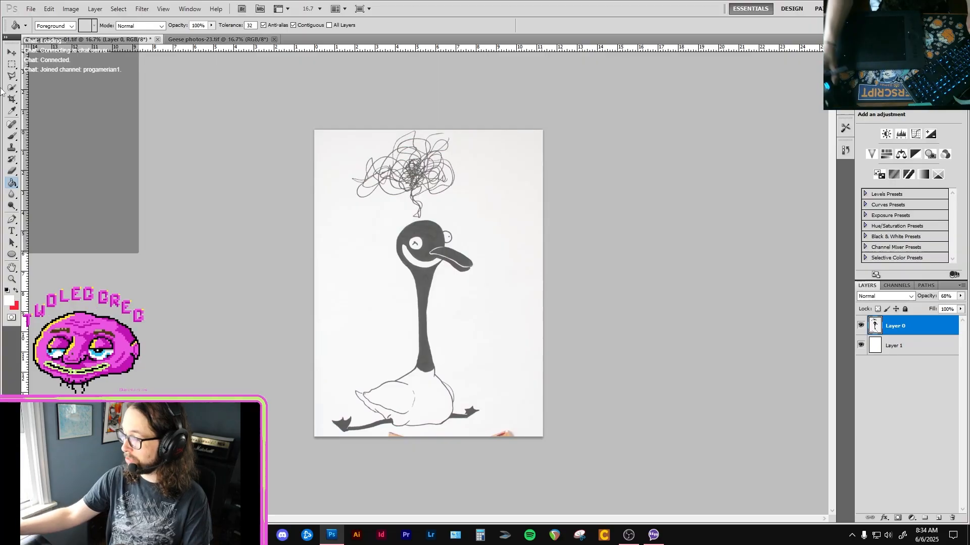
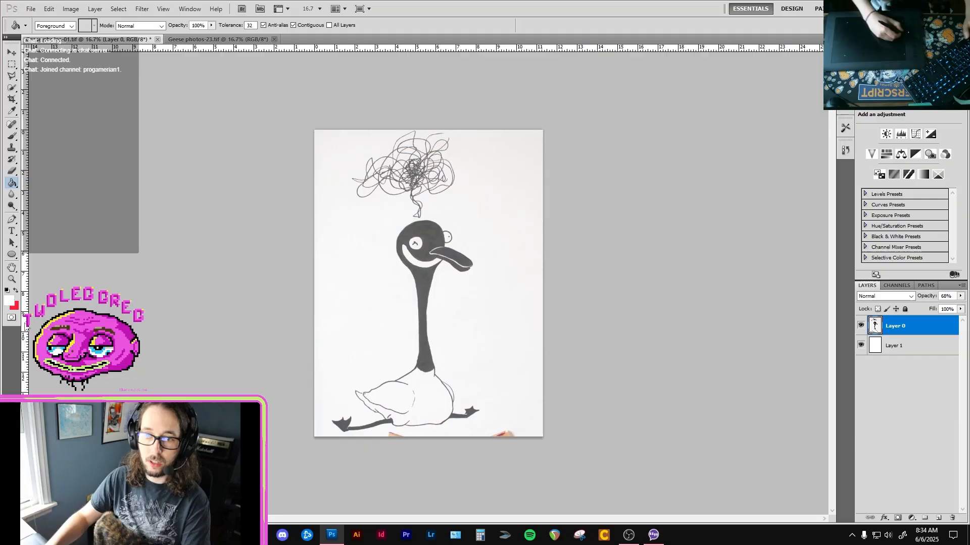
Set the foreground color to black (000000) and activate the Brush tool.
key("i")
left_click(10, 302)
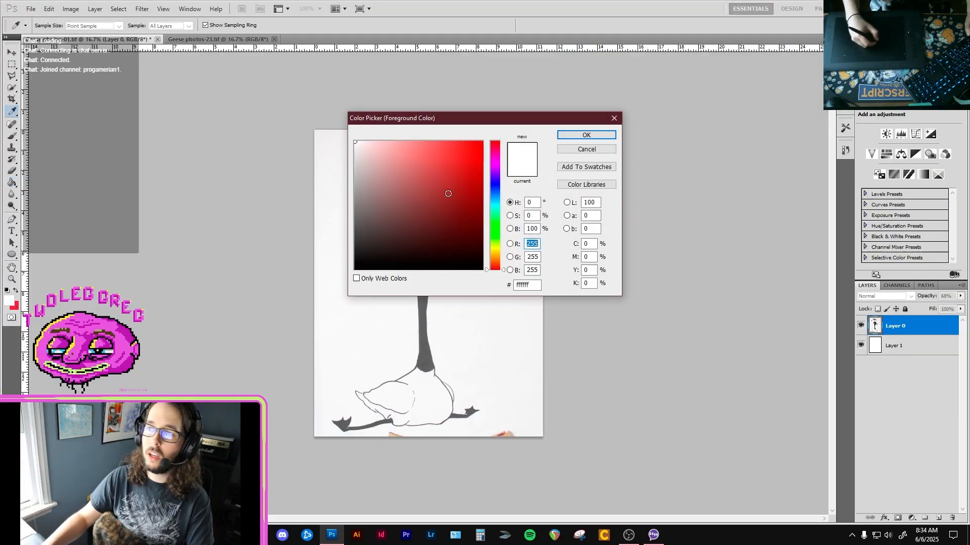
left_click(588, 135)
key("super+a")
left_click(689, 229)
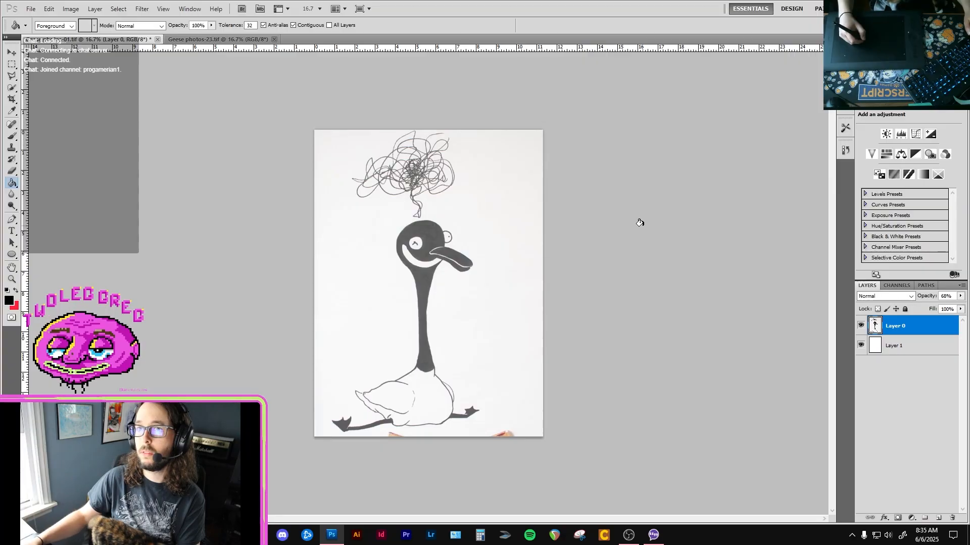
key("b")
Save the document in Photoshop PSD format as "cover goose" in the edited drawings folder of Silly little journal.
key("ctrl+shift+s")
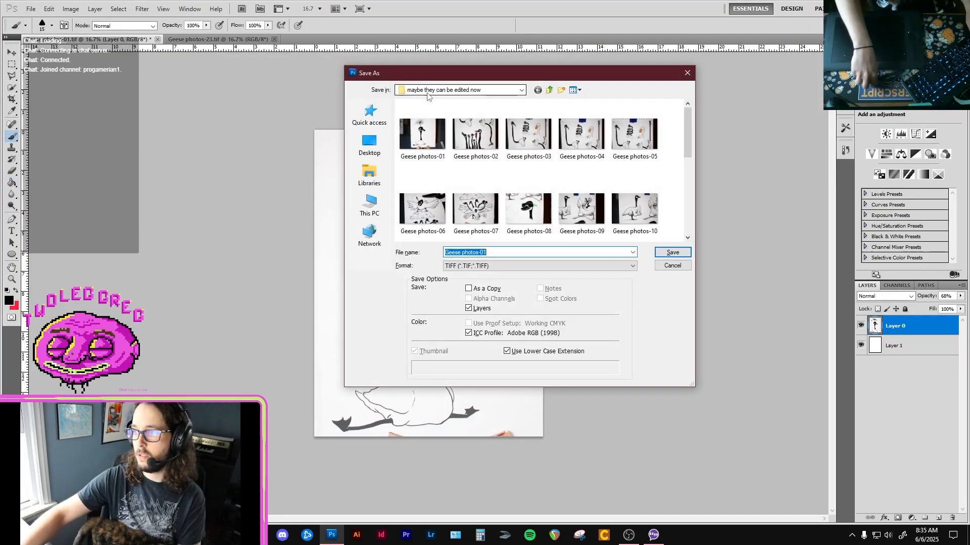
type("cover goose")
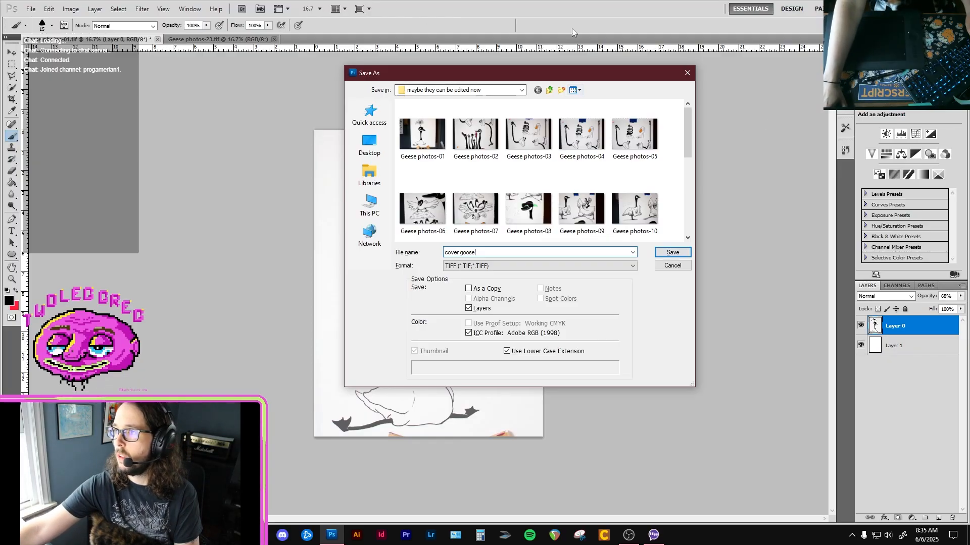
left_click(480, 90)
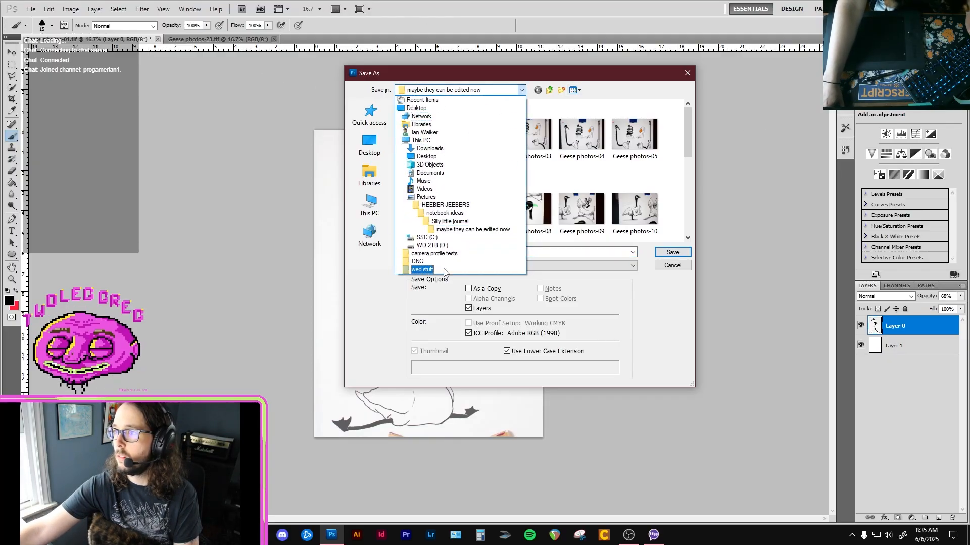
left_click(437, 214)
double_click(408, 140)
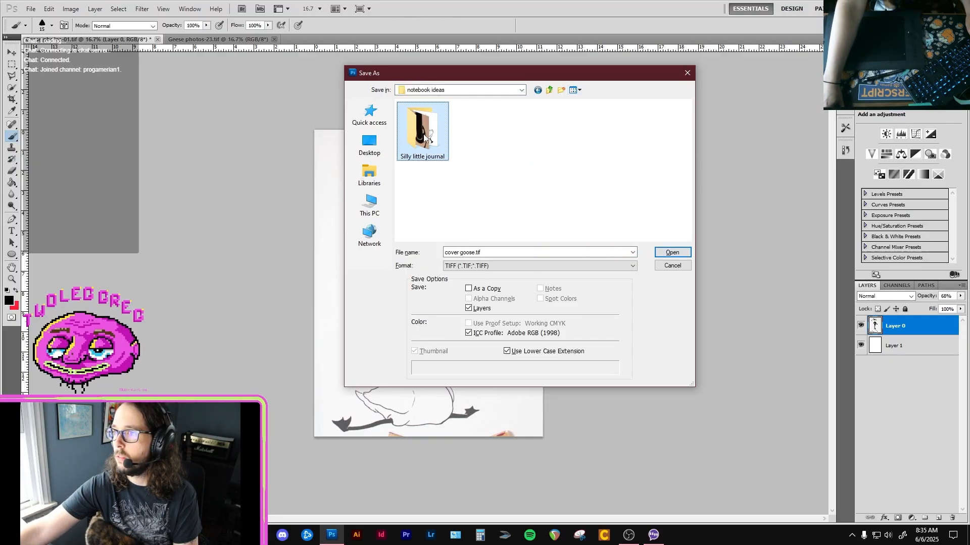
double_click(456, 118)
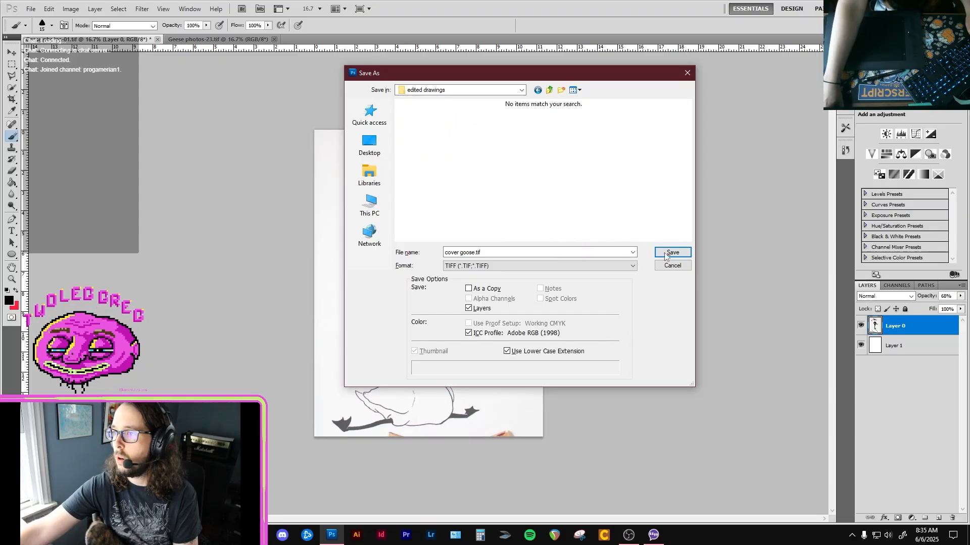
left_click(620, 265)
left_click(570, 273)
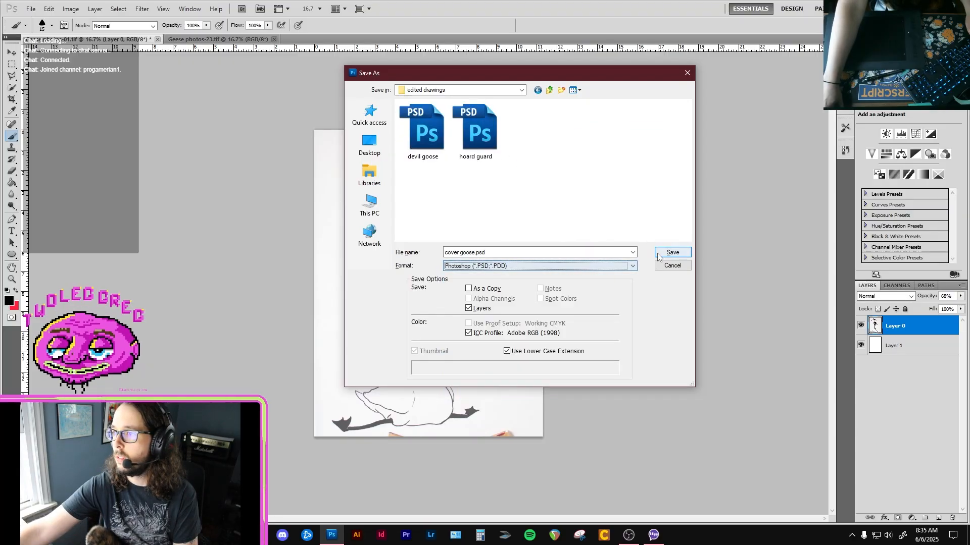
left_click(658, 257)
left_click(599, 170)
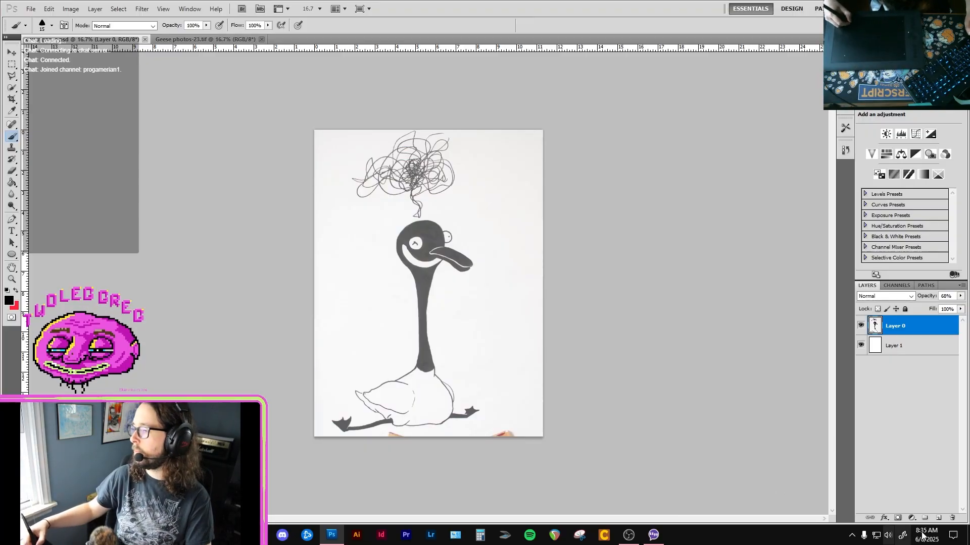
Add a new layer above Layer 0 and name it "black".
left_click(938, 518)
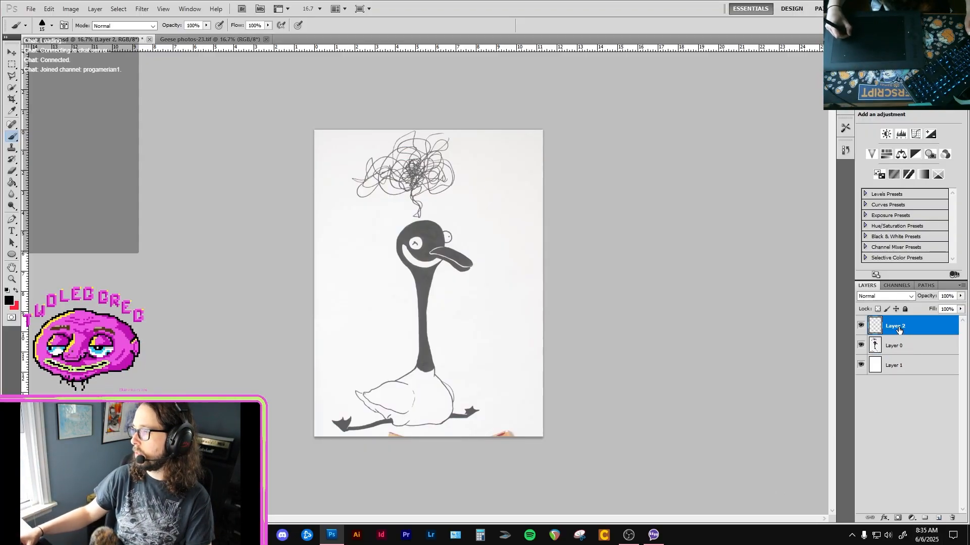
double_click(900, 330)
type("black")
key("Return")
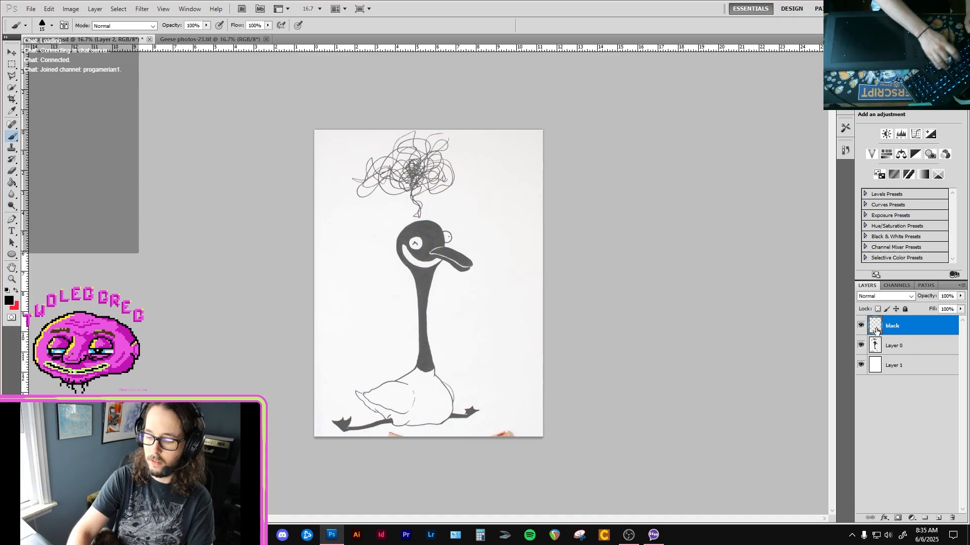
Try a black test scribble on the empty paper beside the goose's neck and undo it.
left_click(473, 300, "ctrl")
scroll(447, 348, "down", 2)
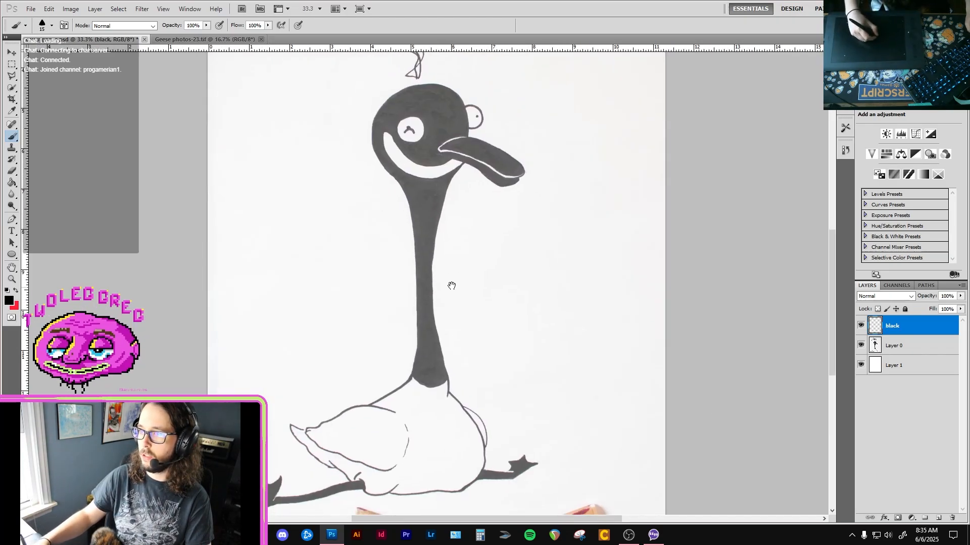
left_click_drag(548, 300, 561, 314)
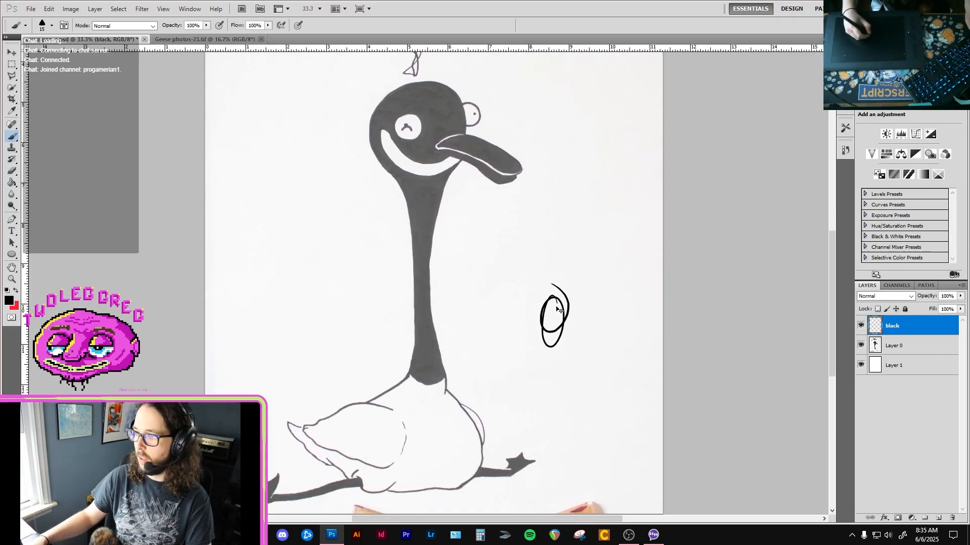
key("ctrl+z")
Trace the left edge of the goose's neck in black with the 15 px brush, from the body upward.
left_click(463, 376, "ctrl")
left_click(417, 376, "ctrl")
left_click_drag(398, 354, 410, 307)
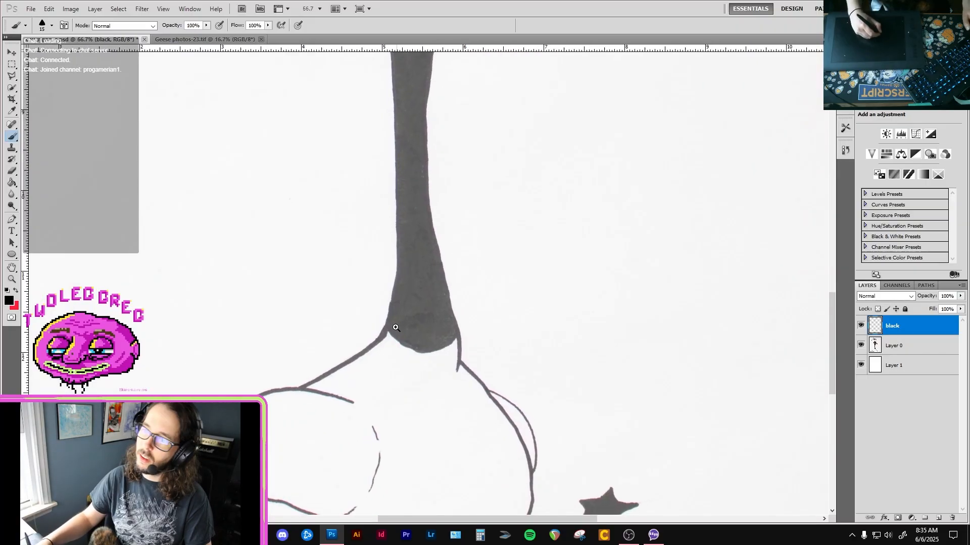
left_click(395, 327, "ctrl")
left_click_drag(370, 351, 391, 289)
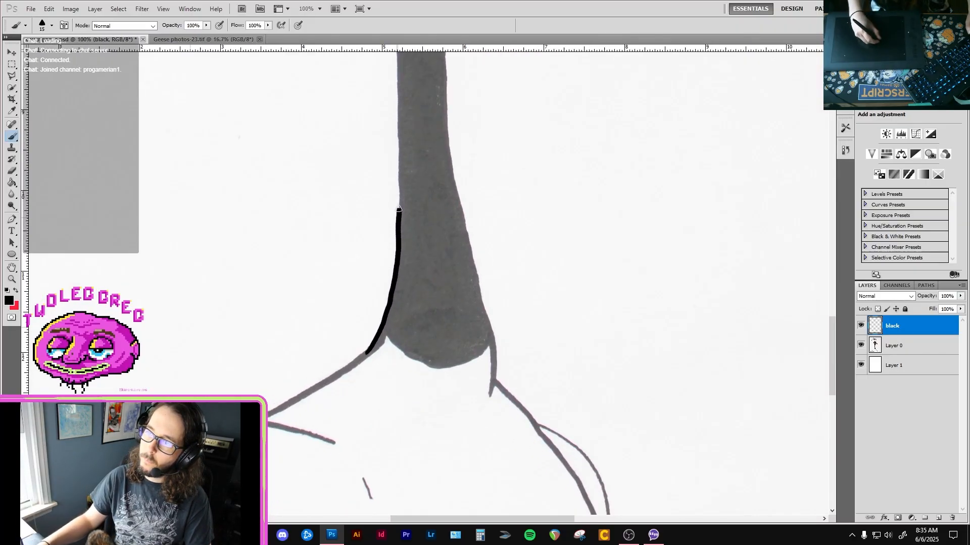
mouse_move(398, 209)
left_mouse_down()
mouse_move(400, 196)
mouse_move(388, 202)
mouse_move(376, 332)
left_mouse_up()
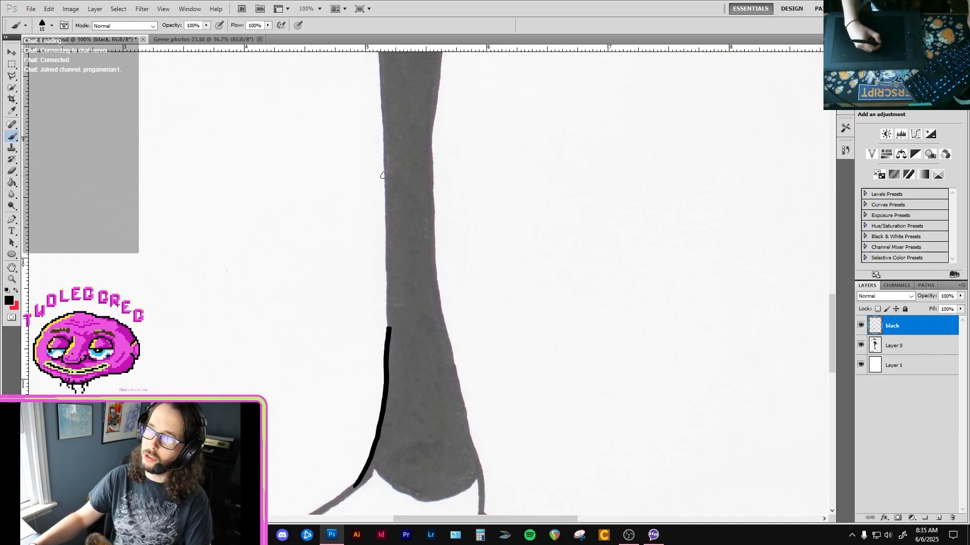
left_click_drag(384, 186, 387, 335)
left_click_drag(393, 223, 385, 264)
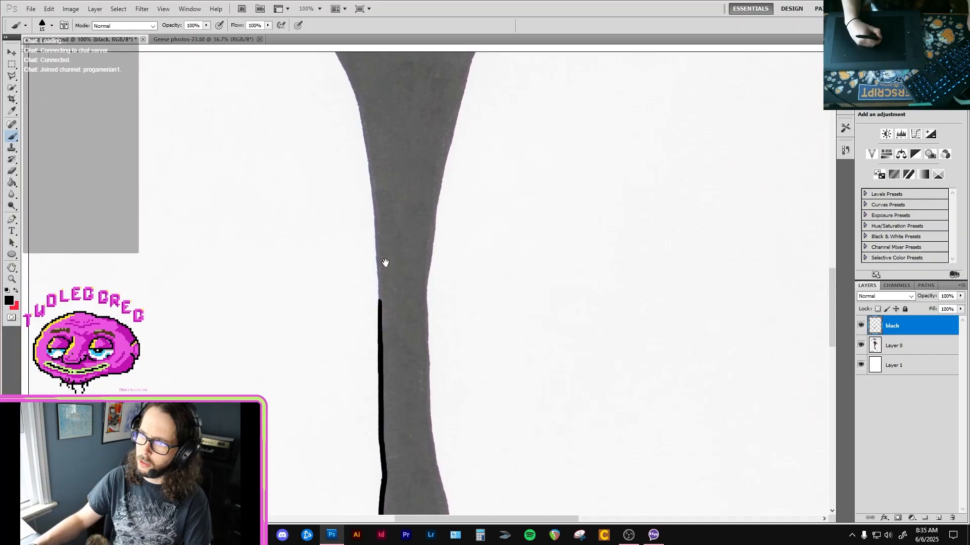
left_click_drag(373, 161, 382, 216)
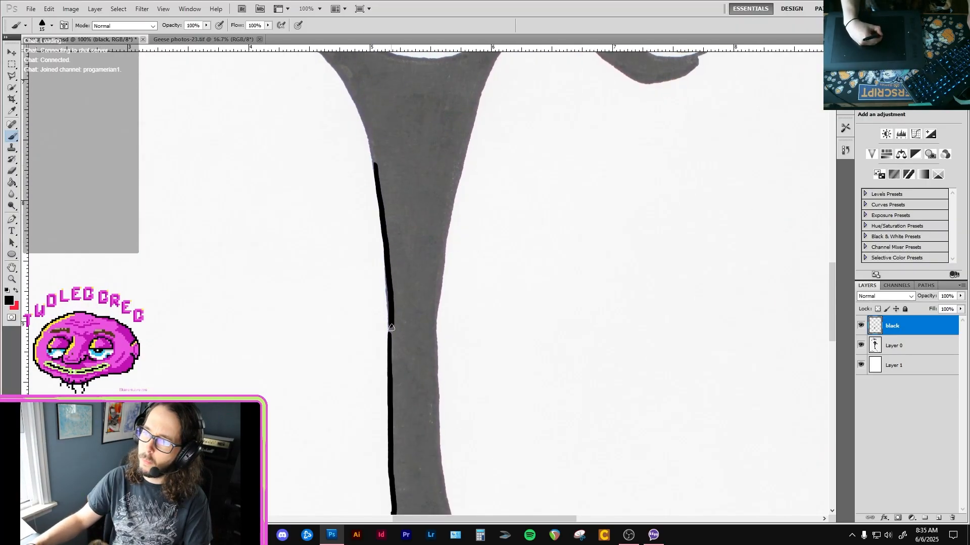
Set the image resolution to 300 pixels/inch.
key("ctrl+alt+i")
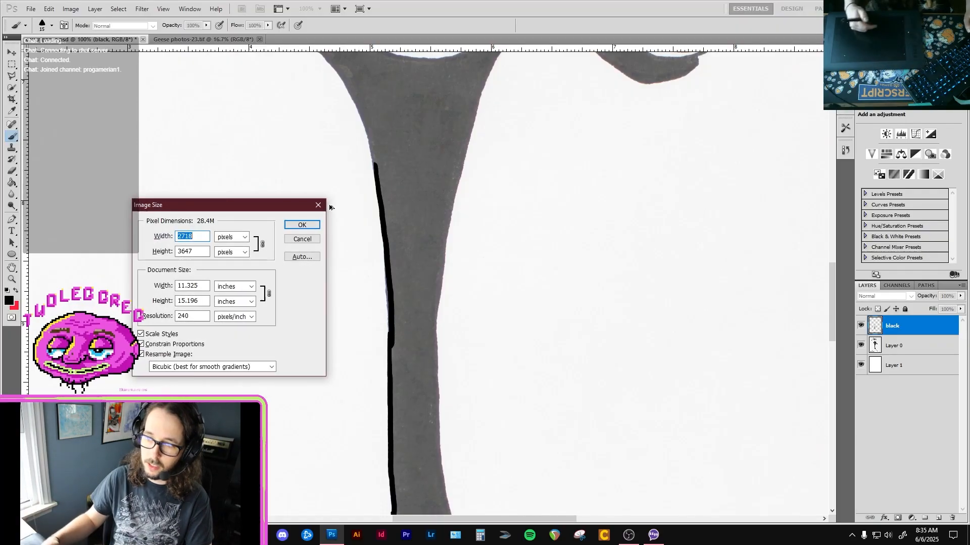
double_click(198, 316)
type("3")
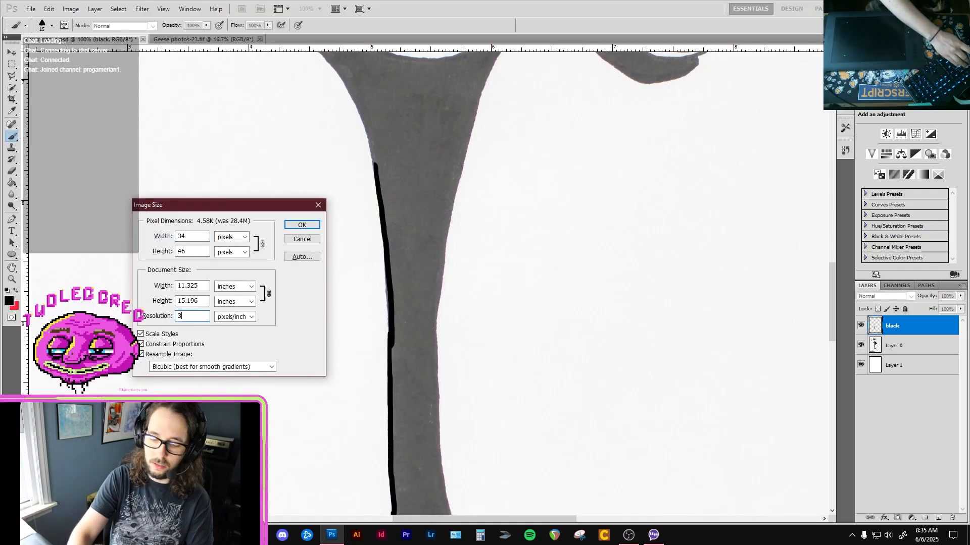
type("00")
key("Return")
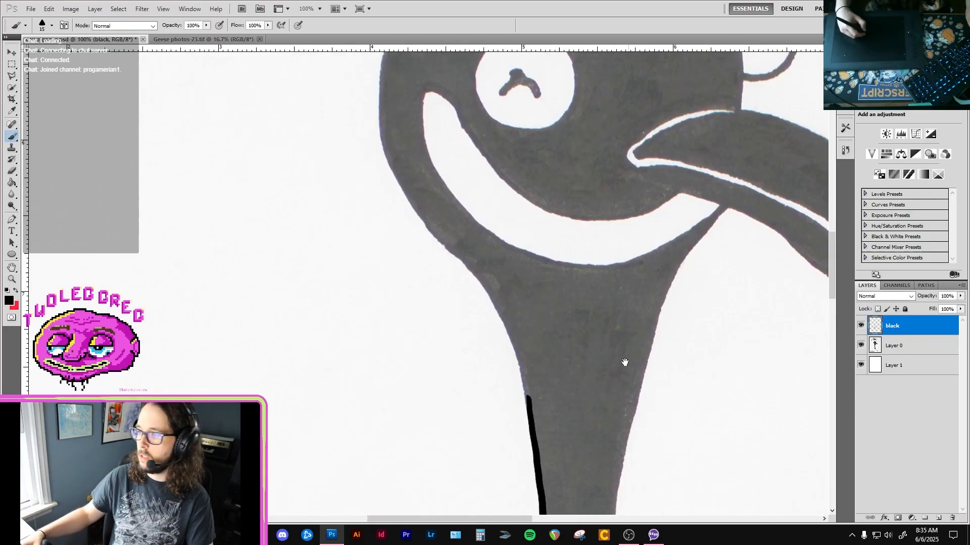
Erase the black strokes traced along the left edge of the goose's neck.
left_click_drag(625, 362, 549, 284)
key("ctrl+minus")
key("ctrl+minus")
left_click_drag(522, 372, 501, 308)
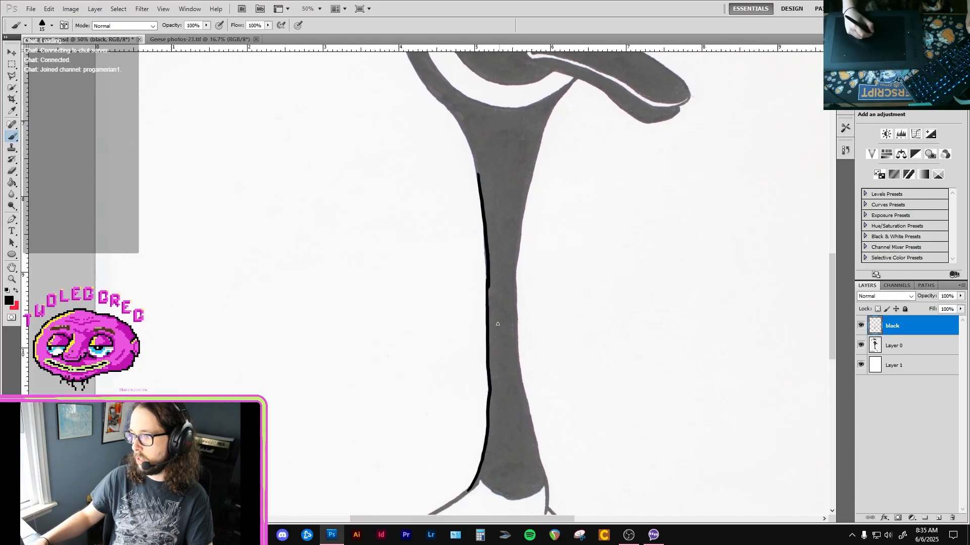
key("e")
left_click_drag(490, 408, 473, 494)
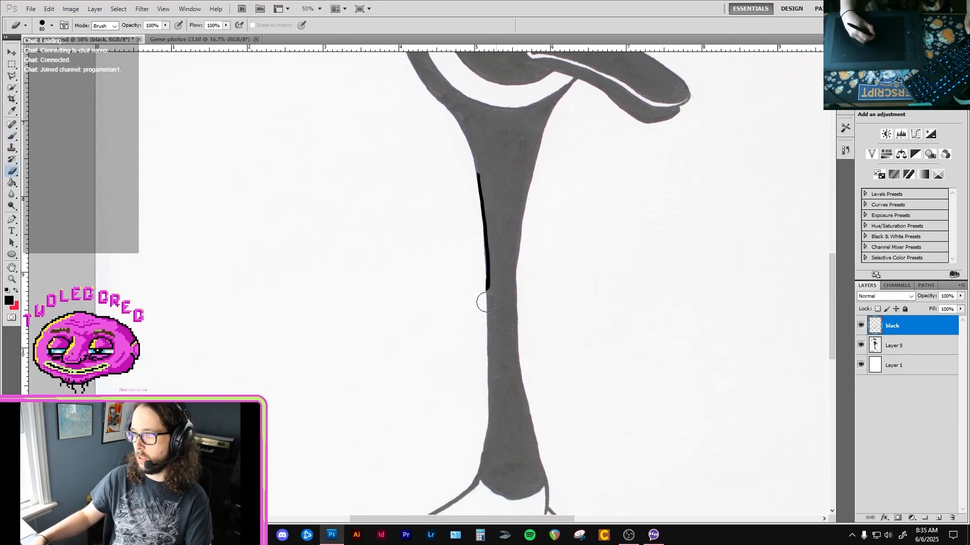
Return to the Brush tool at the base of the neck and check the document's image size settings.
key("b")
key("ctrl+plus")
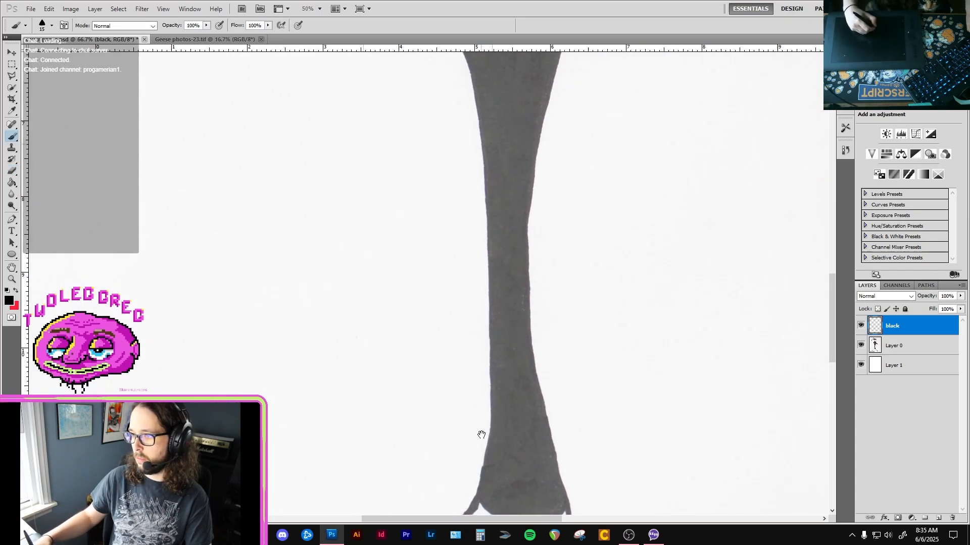
left_click_drag(481, 433, 480, 340)
key("ctrl+plus")
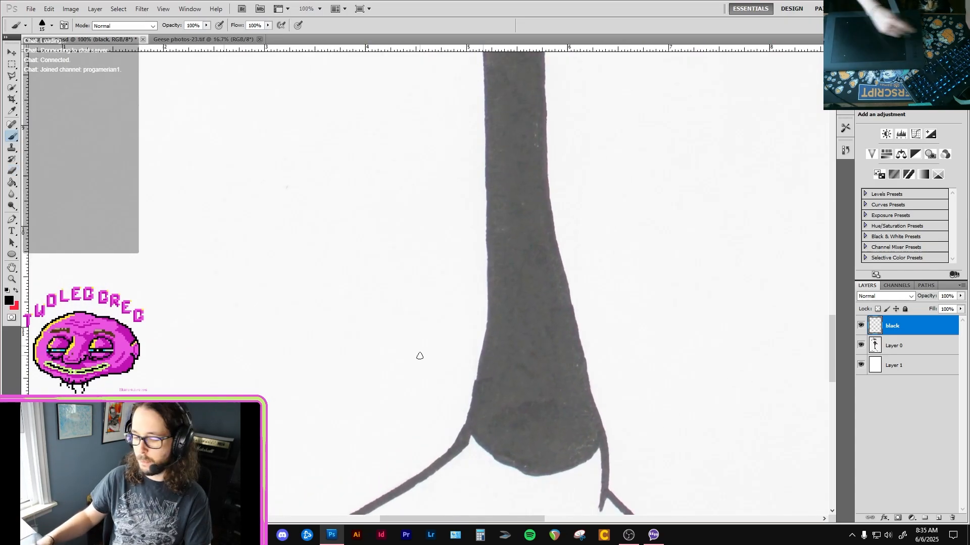
key("ctrl+alt+i")
key("Return")
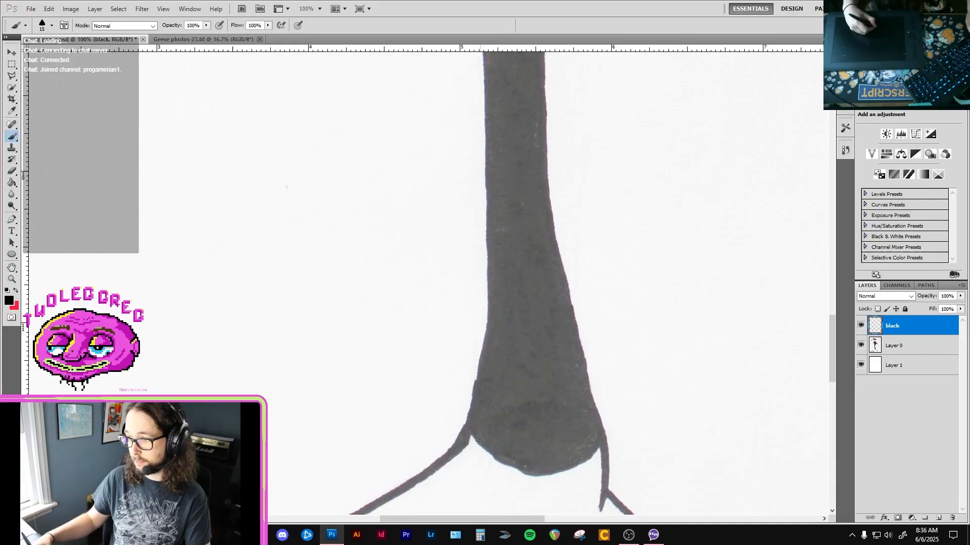
Enlarge the brush to 30 px and trace the neck's left edge in black from the body to mid-neck.
key("bracketright")
key("bracketright")
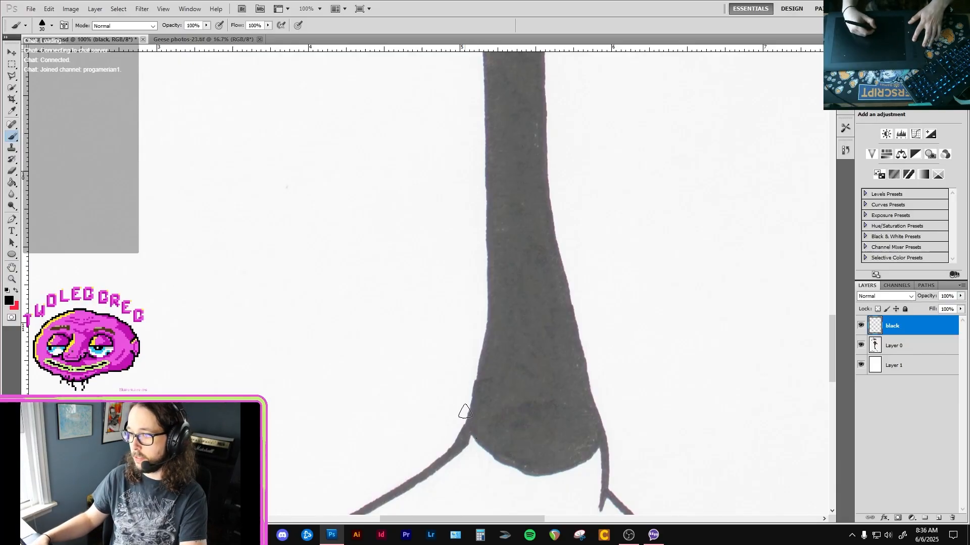
mouse_move(467, 430)
left_mouse_down()
mouse_move(491, 299)
mouse_move(493, 217)
left_mouse_up()
key("ctrl+z")
mouse_move(469, 417)
left_mouse_down()
mouse_move(486, 283)
mouse_move(478, 64)
mouse_move(454, 322)
mouse_move(439, 212)
left_mouse_up()
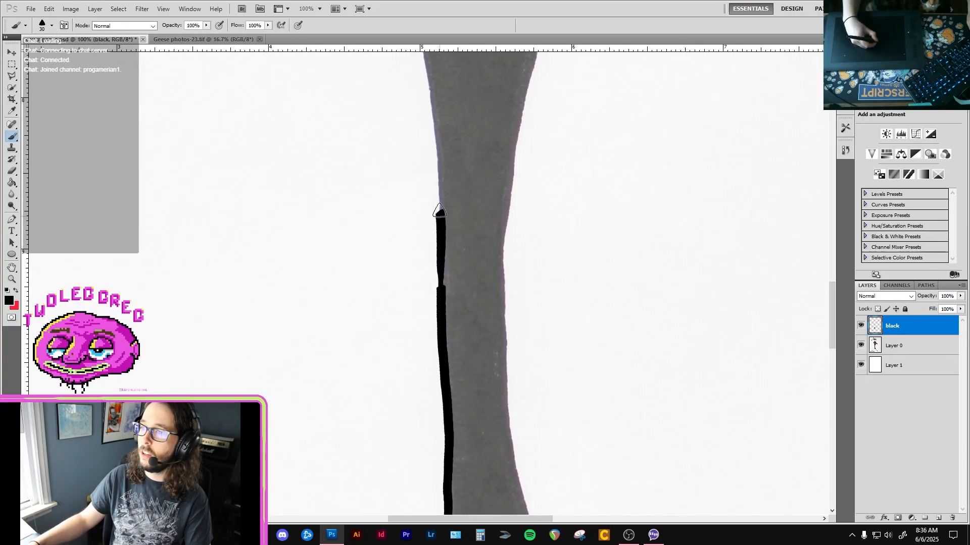
left_click_drag(443, 273, 439, 302)
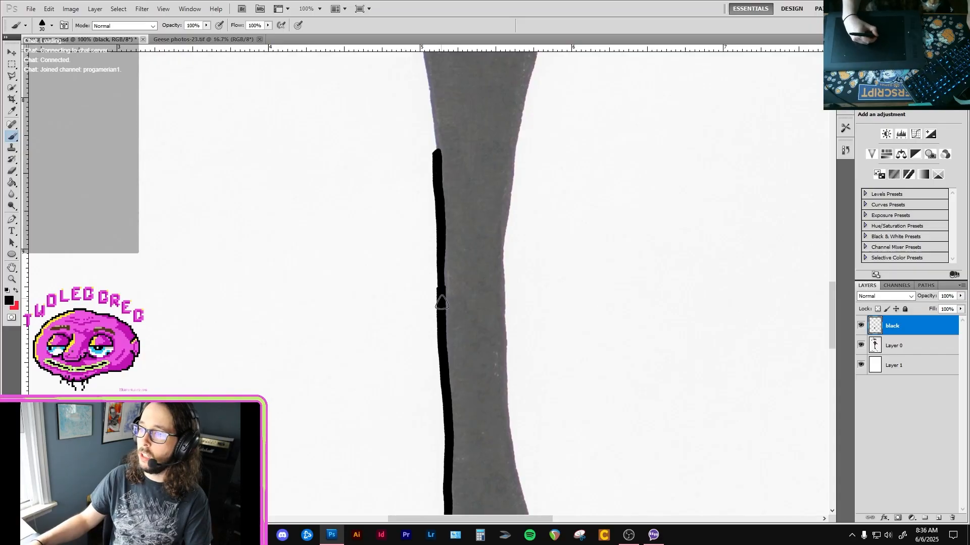
left_click_drag(439, 210, 438, 221)
Reduce the eraser to 30 px and smooth the uneven join in the black line at mid-neck.
key("e")
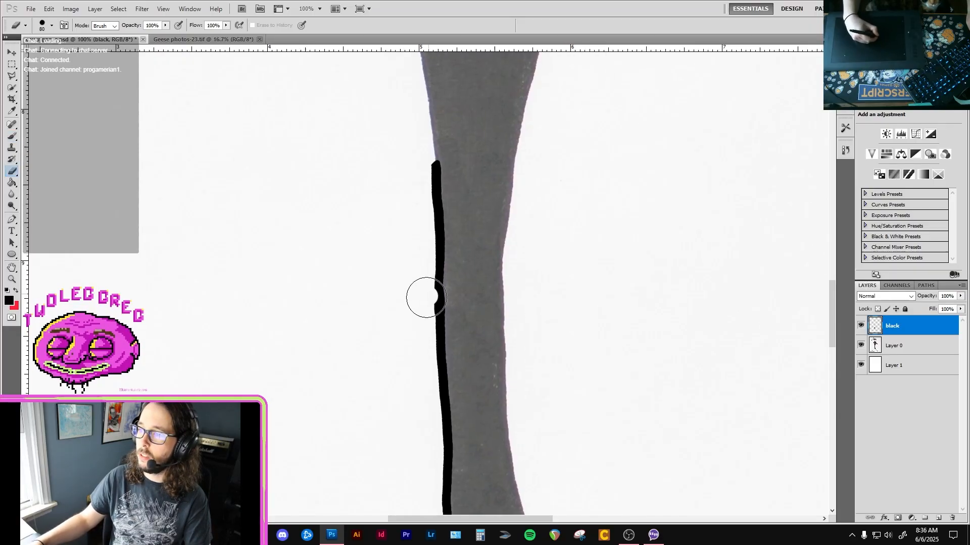
key("bracketleft")
key("bracketleft")
key("bracketleft")
key("bracketleft")
key("bracketleft")
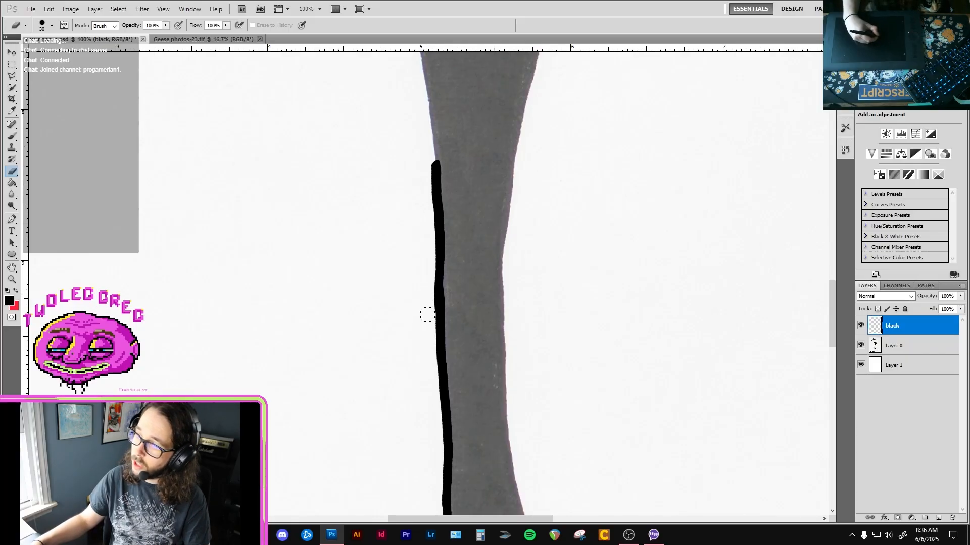
left_click_drag(440, 186, 437, 284)
Continue the black outline up the neck's left edge and around to the head beside the end of the smile.
key("b")
left_click_drag(434, 230, 440, 286)
left_click_drag(416, 180, 439, 348)
scroll(436, 309, "up", 5)
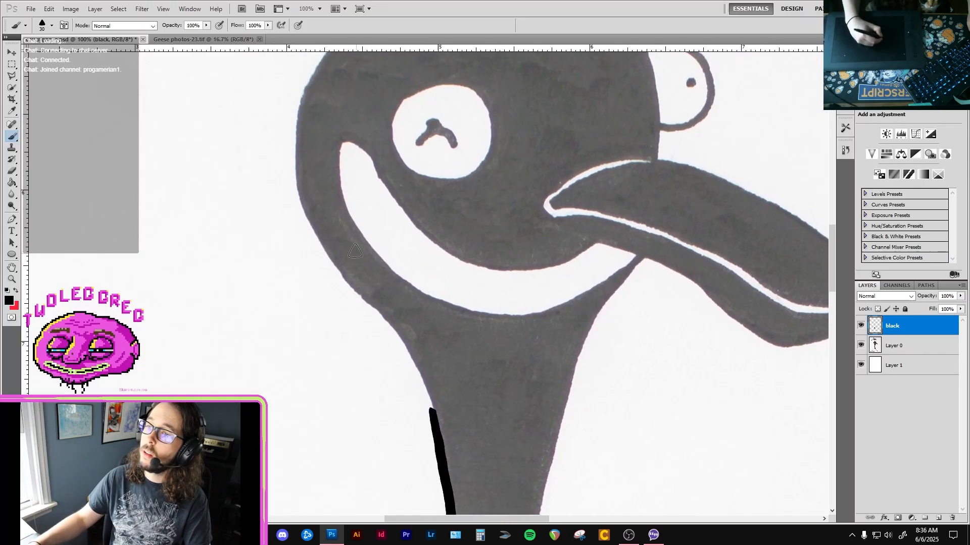
left_click_drag(318, 233, 356, 294)
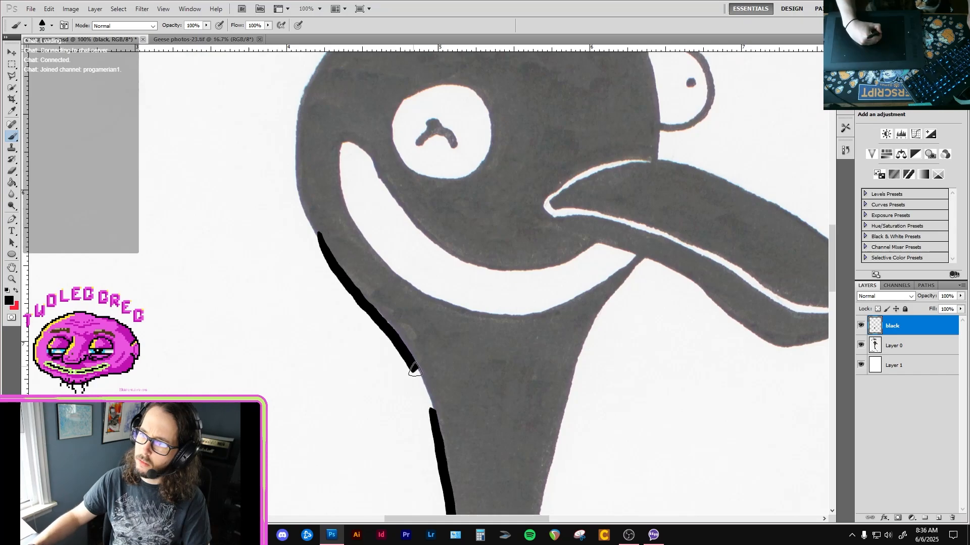
left_click_drag(414, 370, 430, 424)
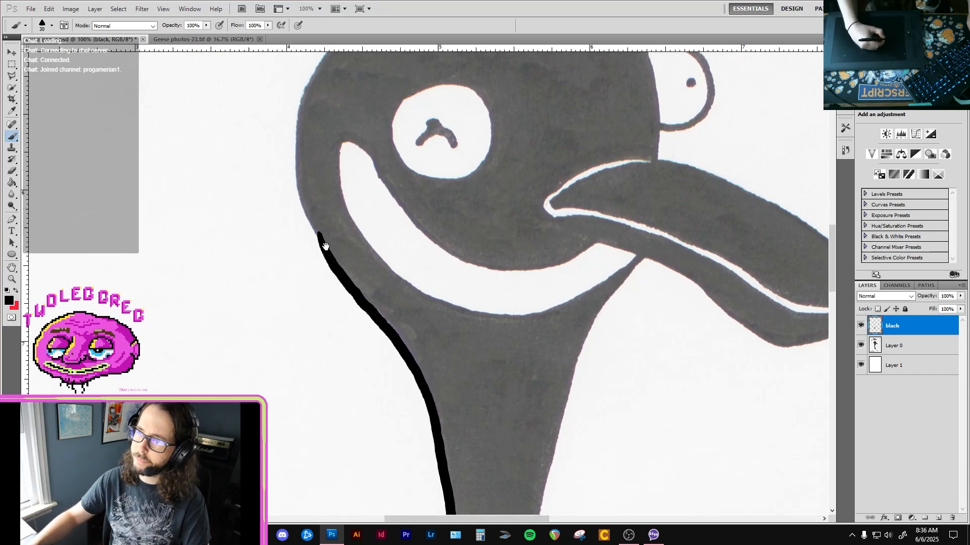
left_click_drag(325, 247, 336, 276)
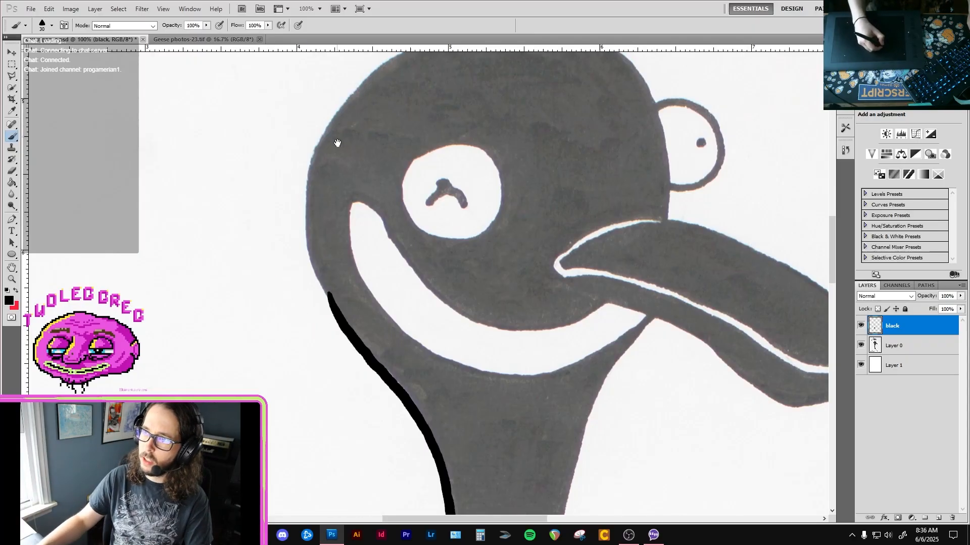
Try tracing the head's left edge in black down to the neck outline, and roll the strokes back in the history.
left_click_drag(337, 144, 334, 191)
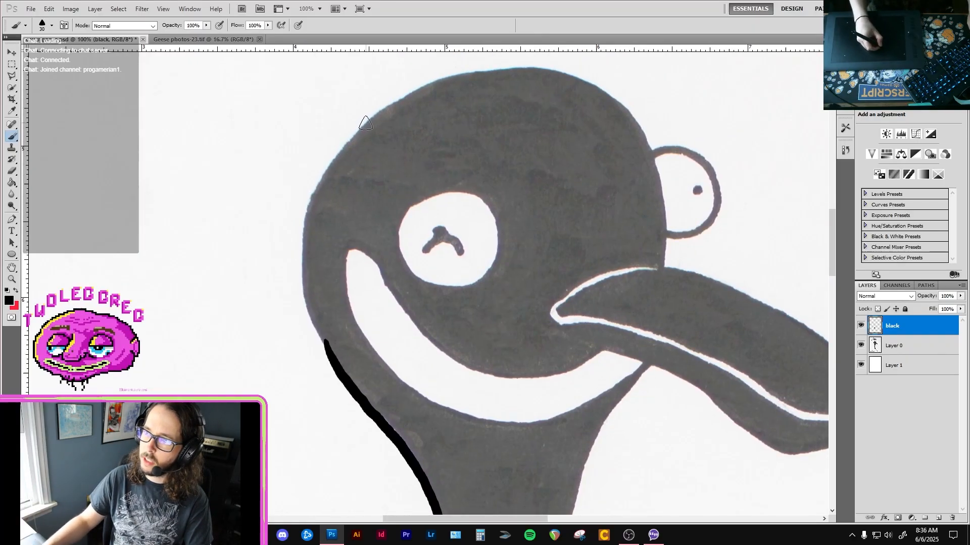
left_click_drag(365, 123, 343, 146)
mouse_move(308, 207)
left_mouse_down()
mouse_move(297, 255)
mouse_move(304, 314)
mouse_move(326, 345)
left_mouse_up()
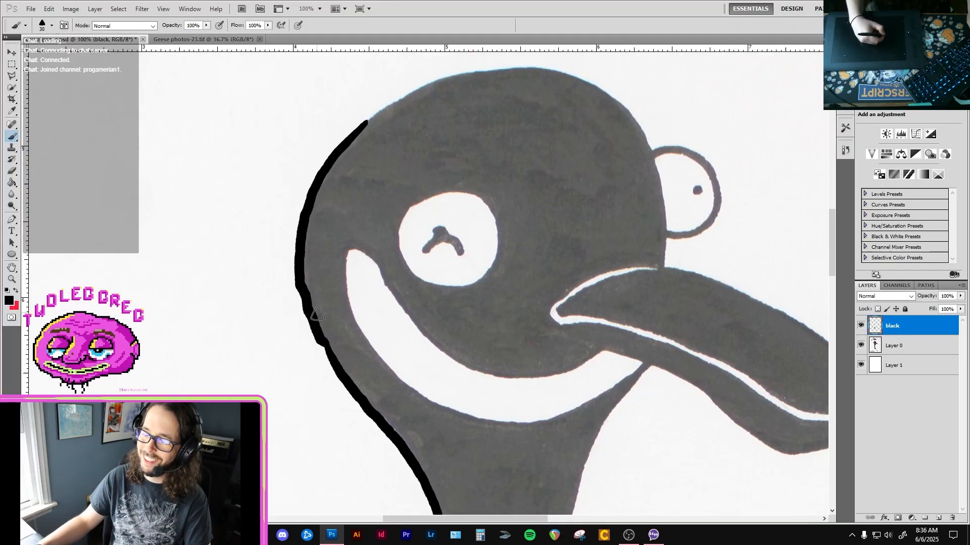
left_click_drag(268, 279, 299, 369)
key("ctrl+z")
key("ctrl+z")
key("ctrl+z")
left_click(845, 150)
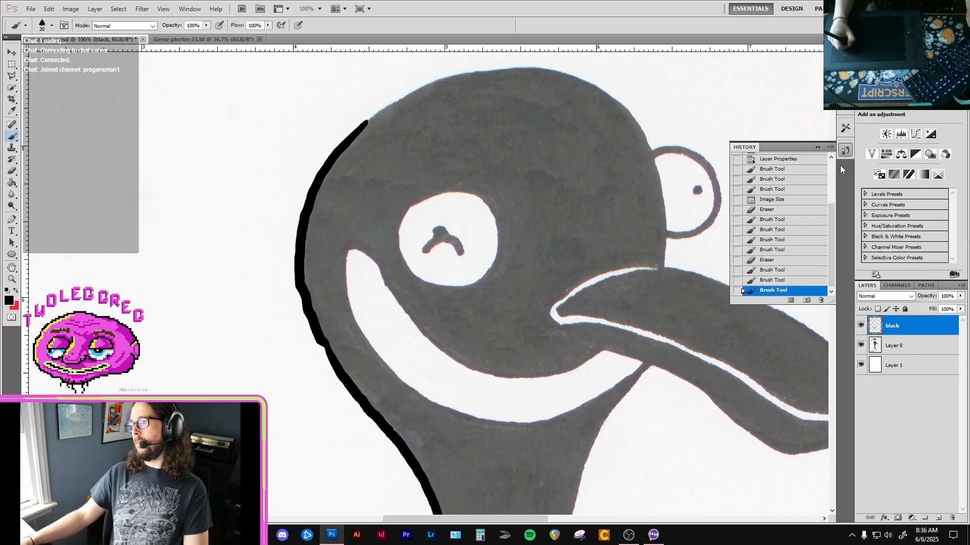
left_click(767, 271)
left_click(769, 282)
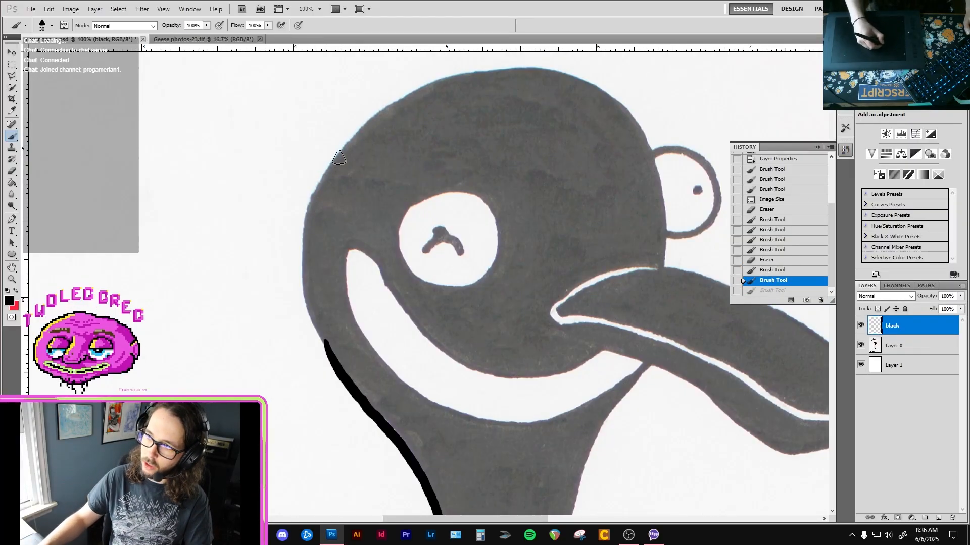
Retry the head's left edge with the brush and eraser, and revert to the history state that keeps only the neck outline.
mouse_move(328, 160)
left_mouse_down()
mouse_move(301, 221)
mouse_move(299, 260)
left_mouse_up()
key("ctrl+z")
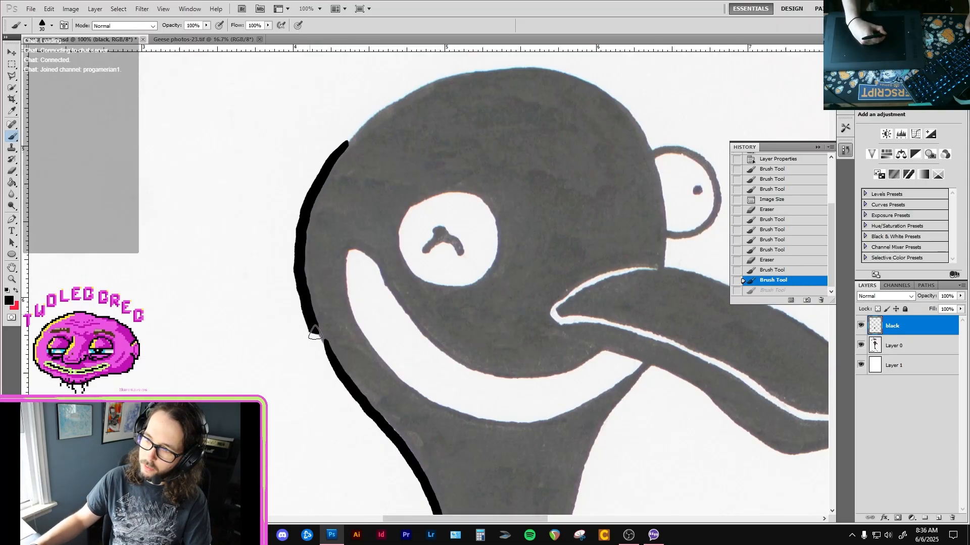
left_click_drag(344, 378, 345, 379)
key("e")
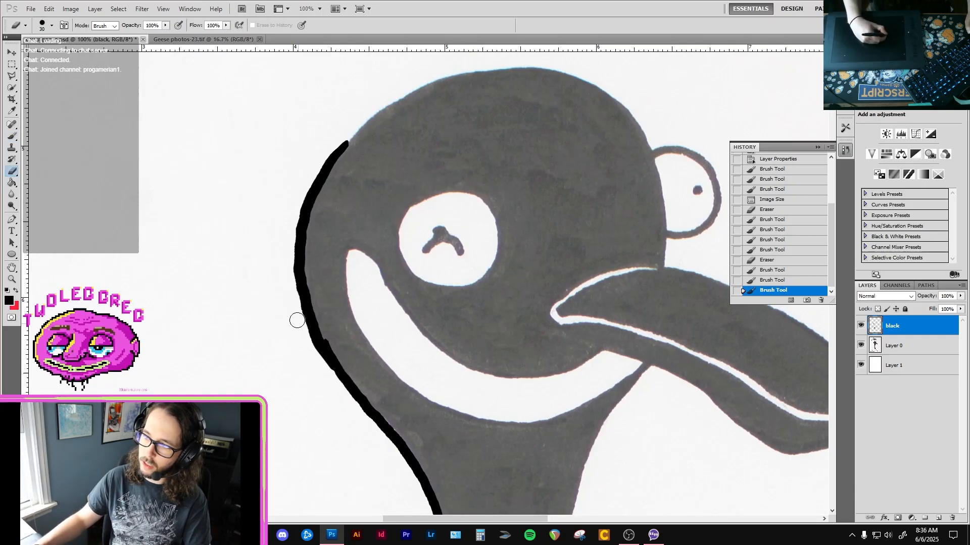
left_click_drag(297, 321, 298, 323)
key("ctrl+z")
key("ctrl+z")
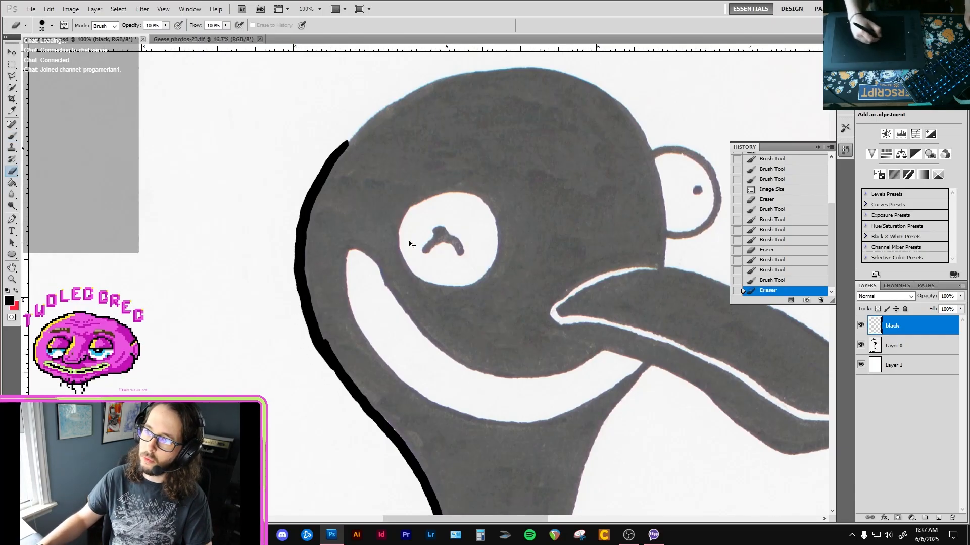
left_click(778, 277)
left_click(796, 261)
key("b")
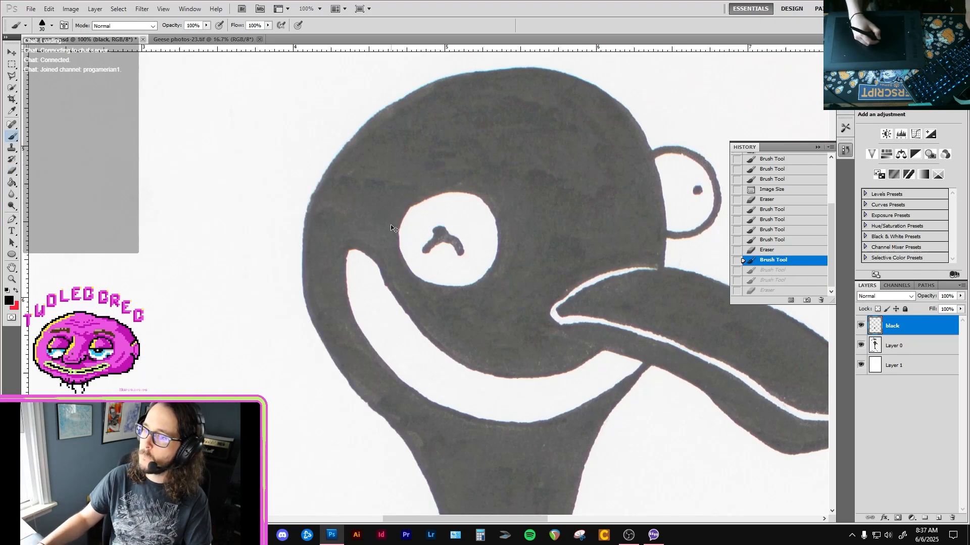
key("ctrl+z")
left_click(791, 280)
left_click(791, 270)
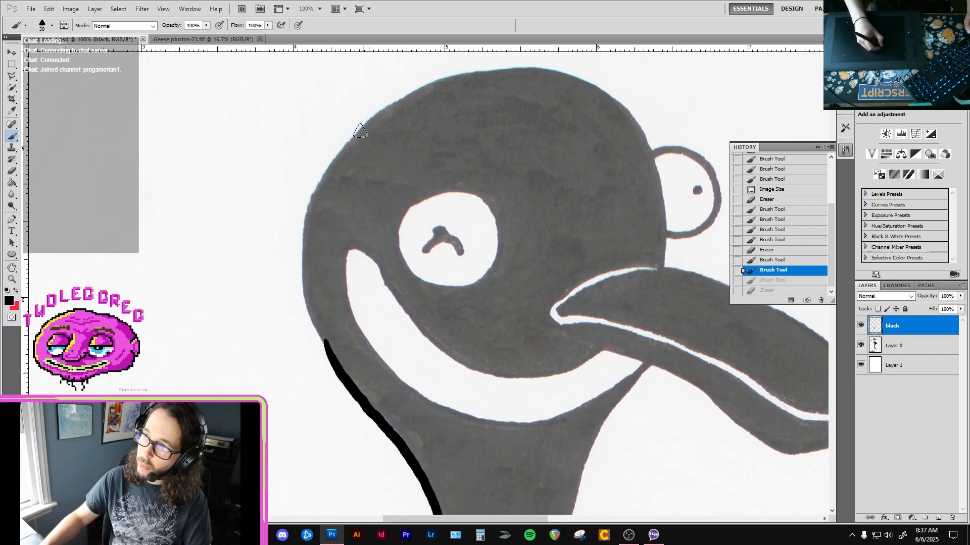
Trace the head's left edge in black down to the neck outline and smooth the join with the eraser.
mouse_move(309, 216)
left_mouse_down()
mouse_move(302, 278)
mouse_move(326, 354)
mouse_move(338, 351)
left_mouse_up()
key("e")
key("b")
left_click_drag(309, 302, 352, 387)
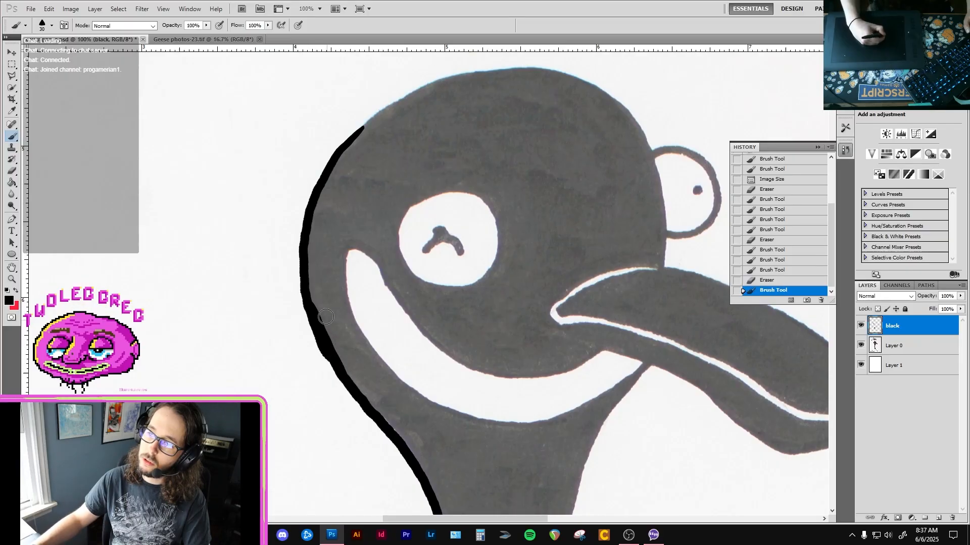
key("e")
left_click_drag(331, 335, 326, 321)
key("b")
mouse_move(339, 365)
left_mouse_down()
mouse_move(328, 352)
mouse_move(345, 387)
left_mouse_up()
Continue the black outline over the top of the head and down its right side to the base of the bill.
key("space")
left_click_drag(423, 229, 391, 279)
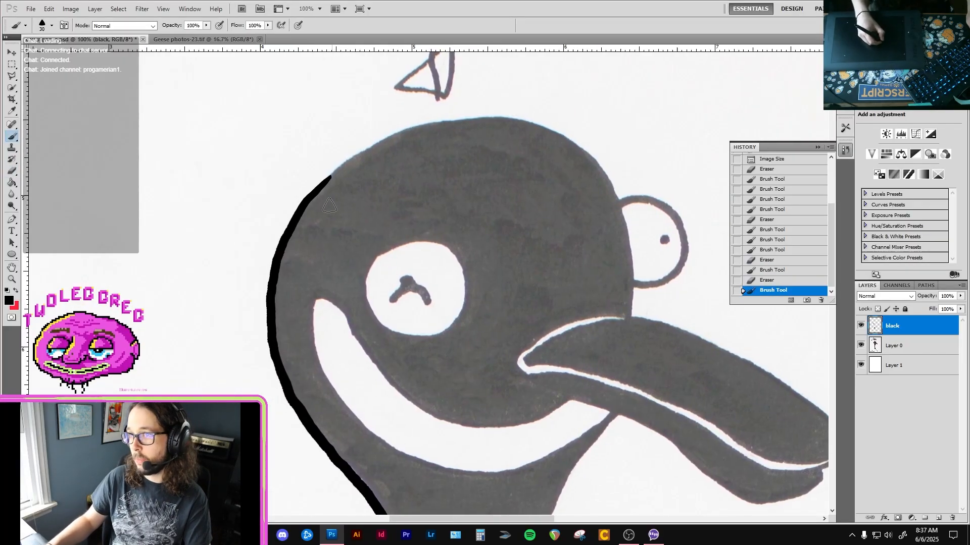
mouse_move(329, 178)
left_mouse_down()
mouse_move(412, 132)
mouse_move(475, 120)
mouse_move(517, 132)
left_mouse_up()
key("space")
mouse_move(516, 132)
left_mouse_down()
mouse_move(484, 157)
mouse_move(395, 158)
mouse_move(388, 130)
mouse_move(363, 128)
mouse_move(408, 142)
left_mouse_up()
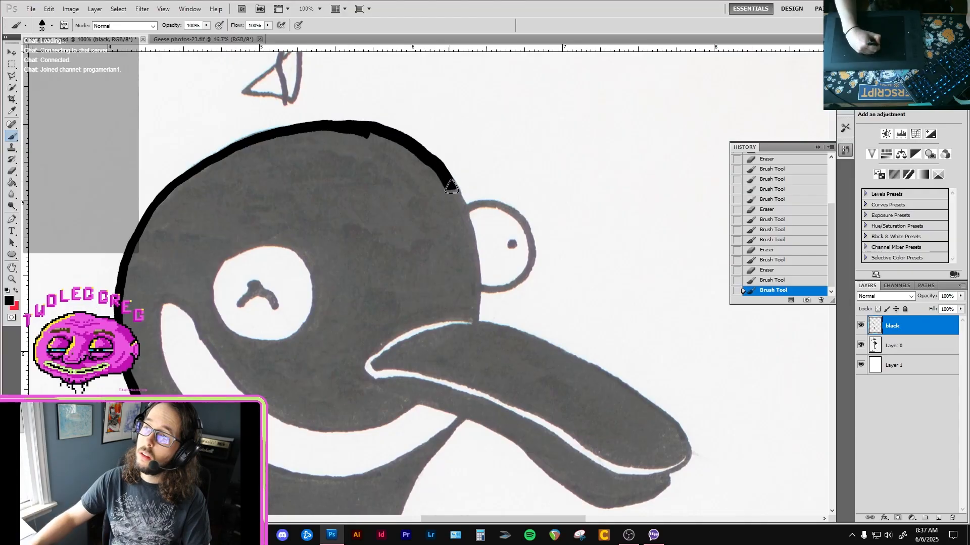
mouse_move(451, 187)
left_mouse_down()
mouse_move(478, 250)
mouse_move(479, 315)
left_mouse_up()
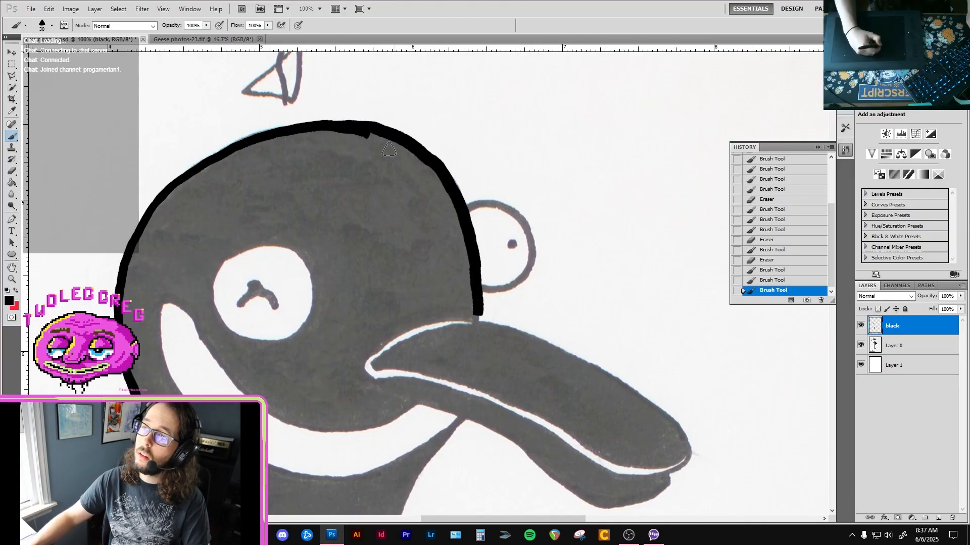
Erase the uneven bump where the strokes meet at the top of the head outline.
key("space")
mouse_move(388, 150)
left_mouse_down()
mouse_move(414, 167)
mouse_move(395, 164)
mouse_move(436, 146)
mouse_move(394, 147)
mouse_move(436, 138)
left_mouse_up()
key("e")
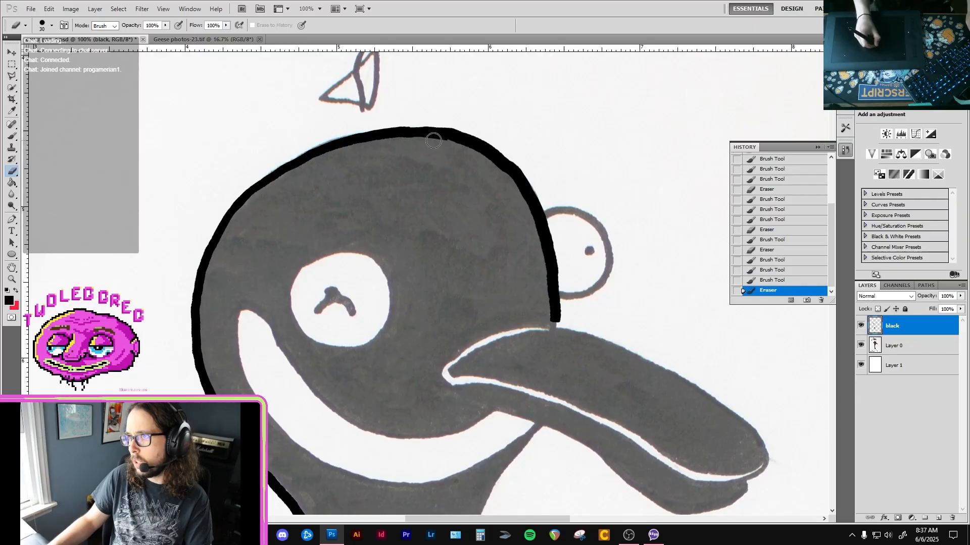
left_click(455, 123)
key("b")
Trace the full circle of the left eye in black, undoing the first partial stroke.
key("space")
left_click_drag(563, 222, 534, 189)
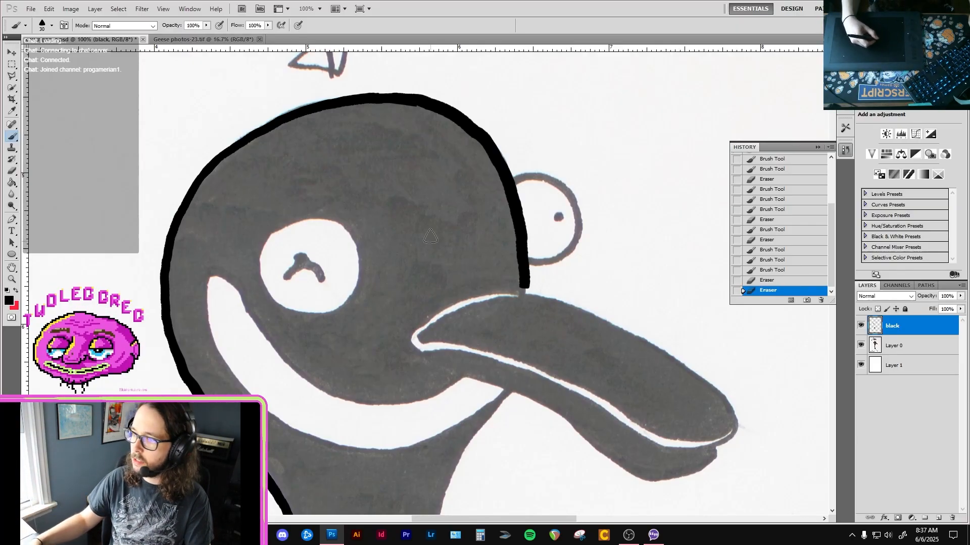
left_click_drag(306, 268, 310, 213)
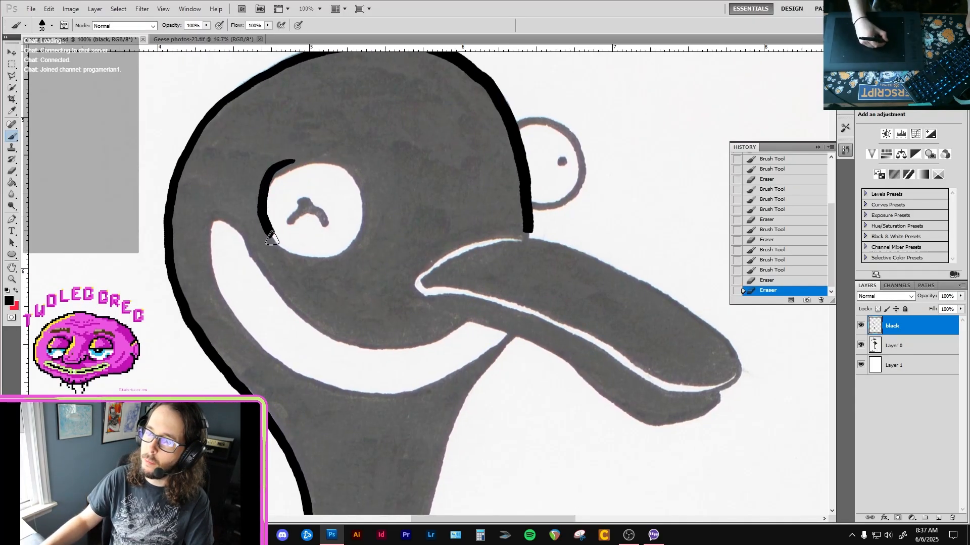
mouse_move(273, 184)
left_mouse_down()
mouse_move(261, 209)
mouse_move(269, 235)
mouse_move(326, 245)
left_mouse_up()
key("ctrl+z")
mouse_move(305, 163)
left_mouse_down()
mouse_move(261, 212)
mouse_move(283, 255)
mouse_move(341, 250)
mouse_move(358, 215)
mouse_move(328, 167)
mouse_move(284, 165)
mouse_move(255, 202)
left_mouse_up()
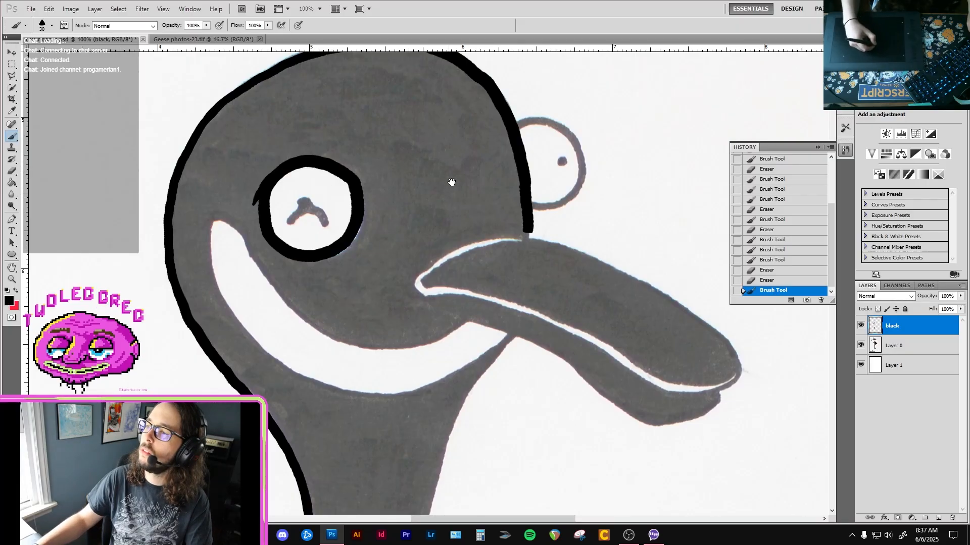
Try several black strokes around the protruding right eye, undoing each one.
left_click_drag(452, 209, 357, 265)
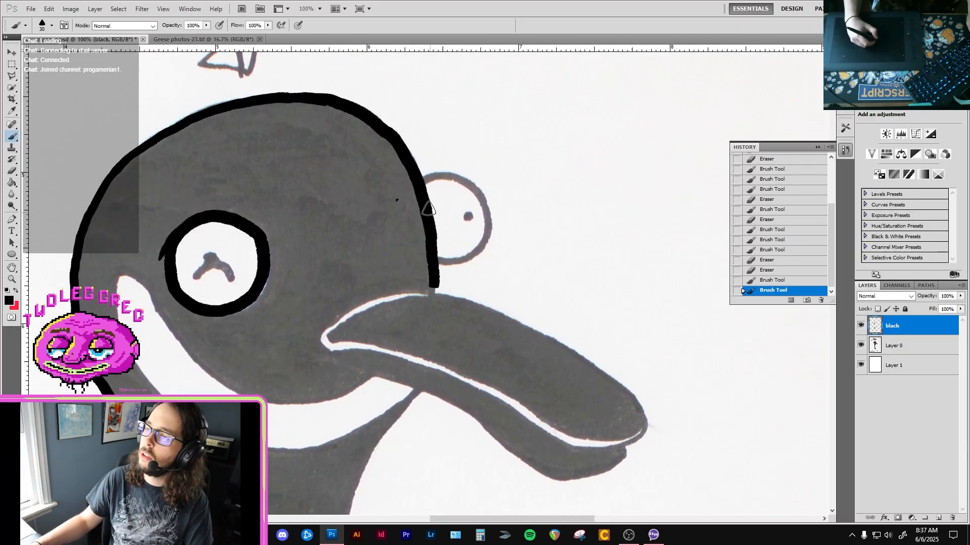
left_click_drag(423, 177, 437, 171)
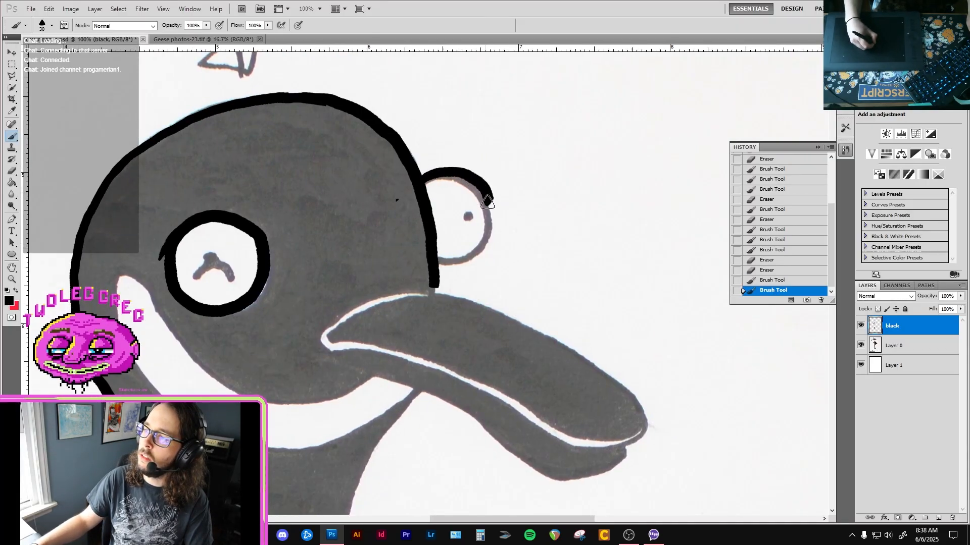
key("ctrl+z")
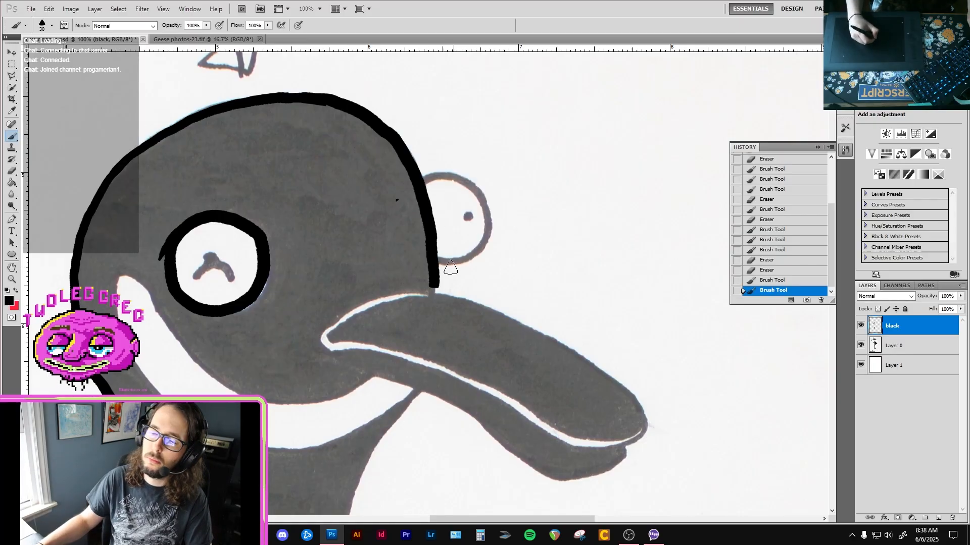
mouse_move(472, 252)
left_mouse_down()
mouse_move(479, 247)
mouse_move(465, 261)
mouse_move(484, 220)
mouse_move(431, 177)
mouse_move(415, 189)
left_mouse_up()
key("ctrl+z")
key("ctrl+z")
mouse_move(457, 262)
left_mouse_down()
mouse_move(485, 230)
mouse_move(472, 187)
mouse_move(419, 191)
left_mouse_up()
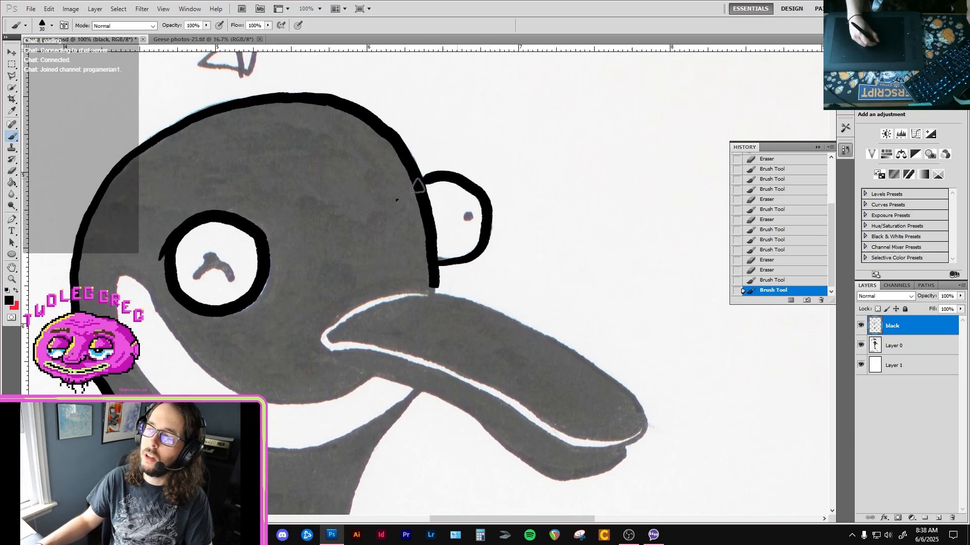
key("ctrl+z")
mouse_move(435, 260)
left_mouse_down()
mouse_move(488, 223)
mouse_move(418, 188)
mouse_move(498, 211)
mouse_move(472, 263)
mouse_move(435, 261)
left_mouse_up()
key("ctrl+z")
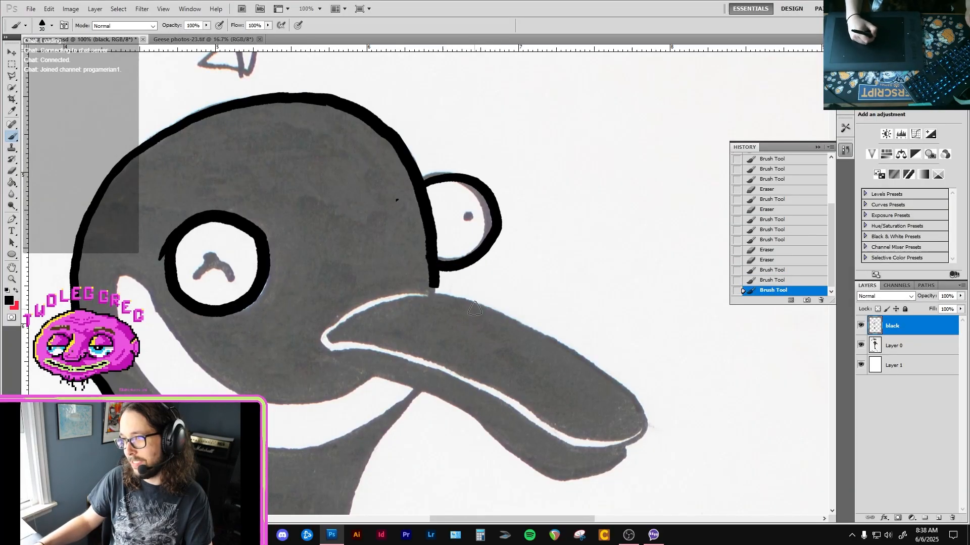
key("ctrl+z")
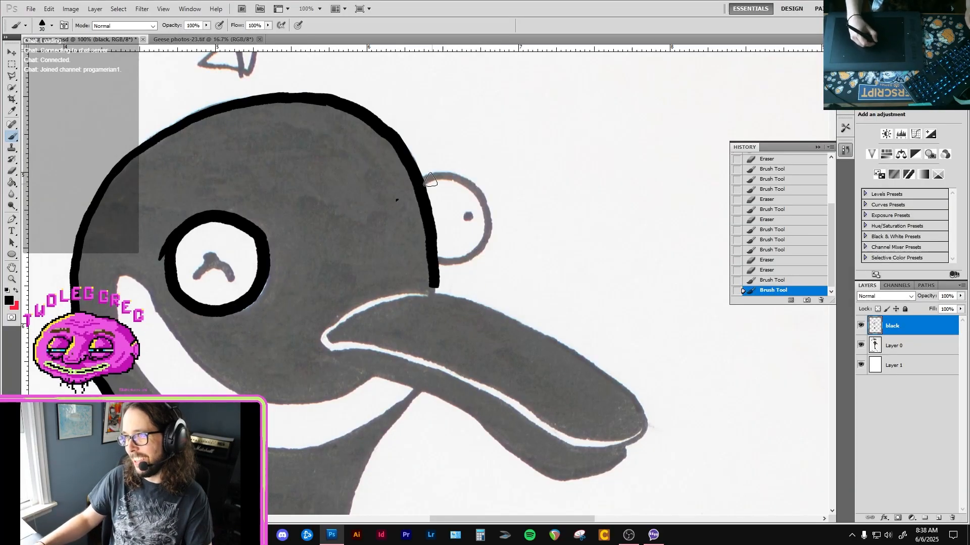
mouse_move(467, 174)
left_mouse_down()
mouse_move(496, 210)
mouse_move(480, 249)
mouse_move(435, 261)
left_mouse_up()
key("ctrl+z")
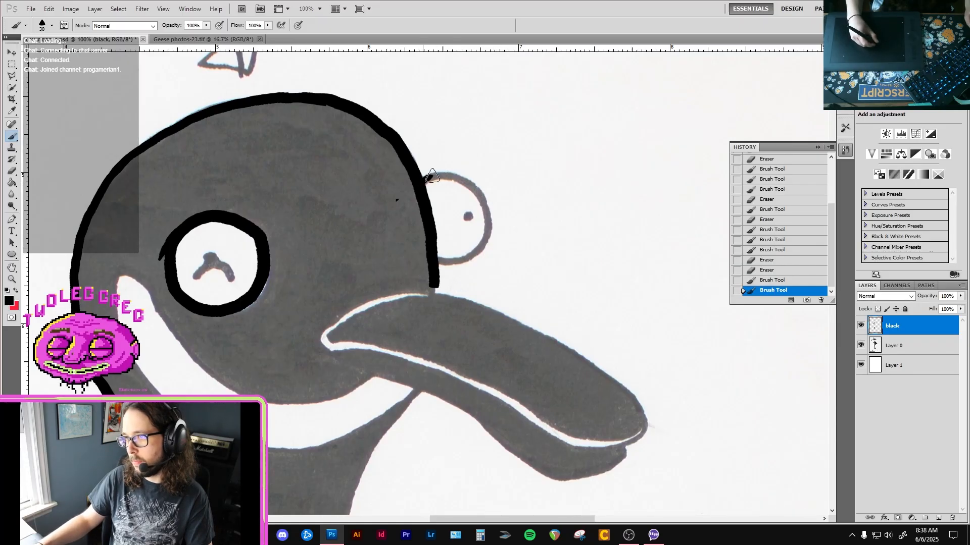
Trace the protruding right eye's outline in black from the head edge and tidy it with the eraser.
mouse_move(432, 175)
left_mouse_down()
mouse_move(480, 190)
mouse_move(477, 250)
mouse_move(423, 261)
mouse_move(480, 250)
mouse_move(492, 226)
mouse_move(454, 270)
mouse_move(439, 274)
mouse_move(426, 260)
mouse_move(450, 278)
left_mouse_up()
key("e")
key("b")
key("e")
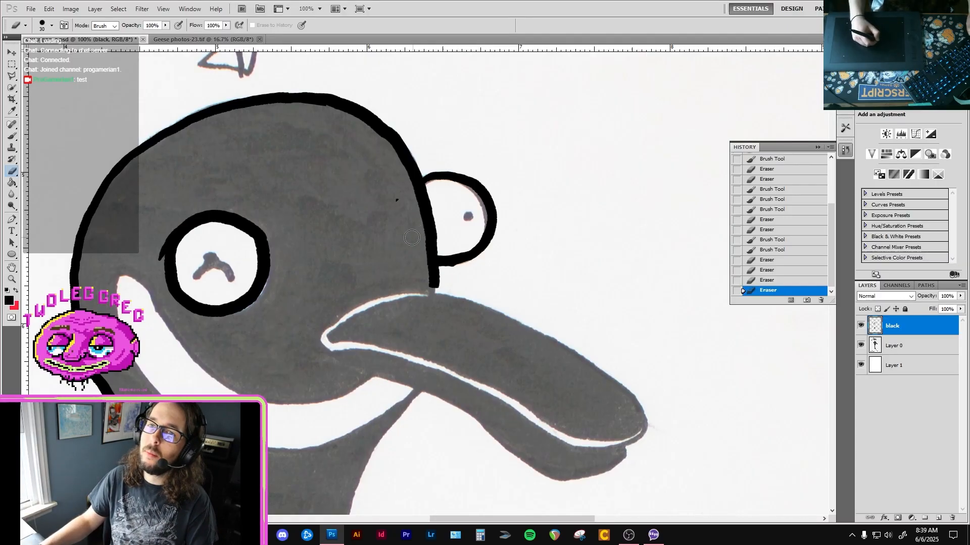
Trace the head's edge above the bill in black from the bill's corner to the head outline, and erase the stray dot on the head.
key("b")
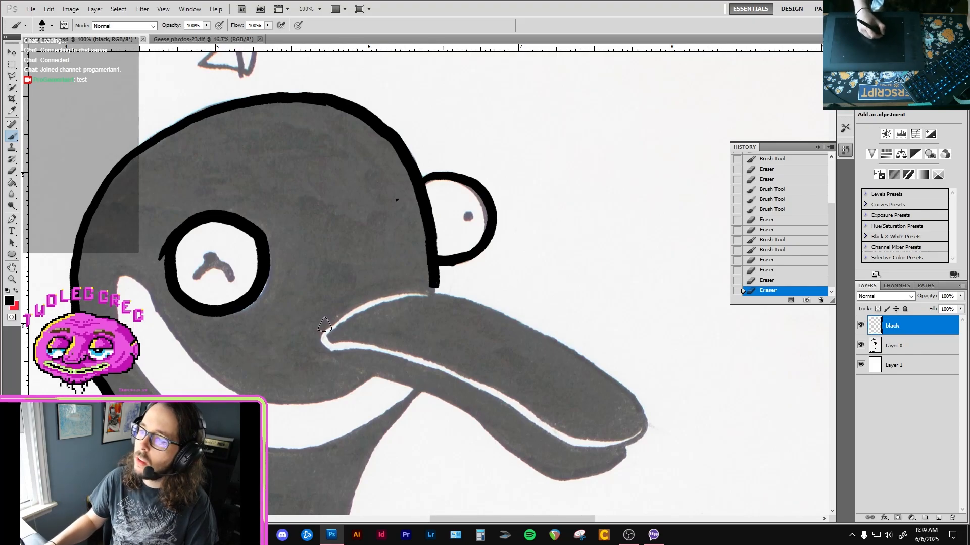
mouse_move(320, 331)
left_mouse_down()
mouse_move(385, 288)
mouse_move(434, 291)
mouse_move(425, 289)
mouse_move(460, 267)
left_mouse_up()
key("e")
key("b")
key("e")
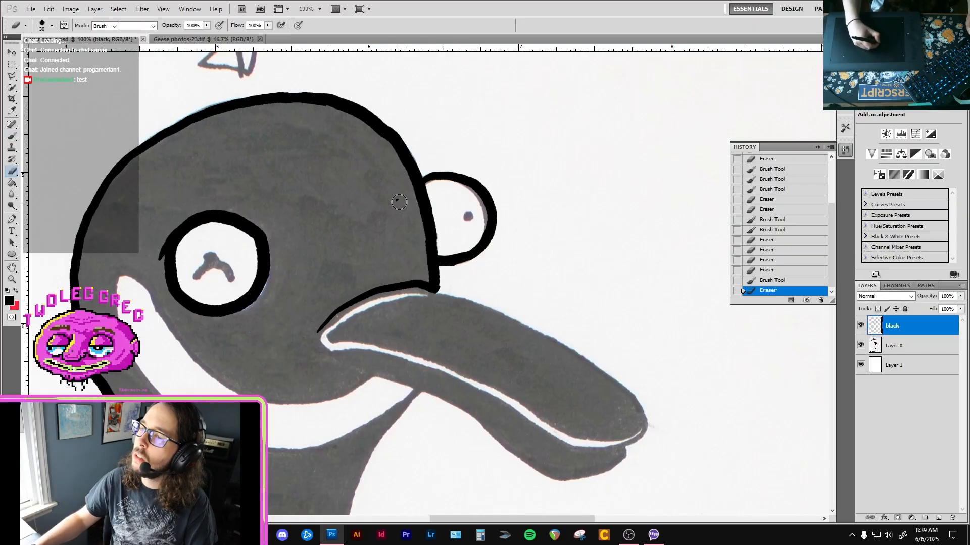
left_click(398, 202)
Paint the right eye's dot pupil and the left eye's arched pupil with its top dot in black.
left_click_drag(300, 267, 361, 218)
key("b")
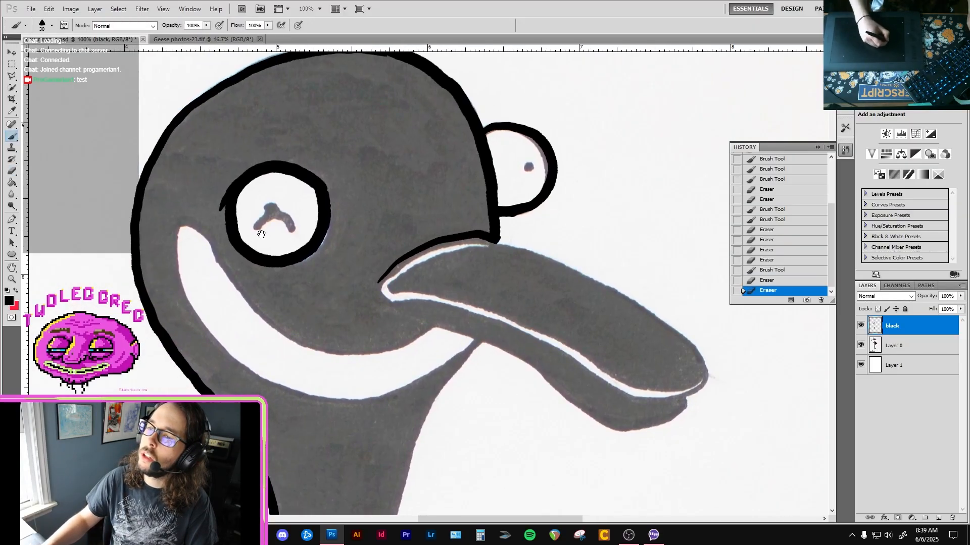
left_click_drag(261, 234, 300, 224)
left_click_drag(569, 157, 568, 159)
key("e")
key("b")
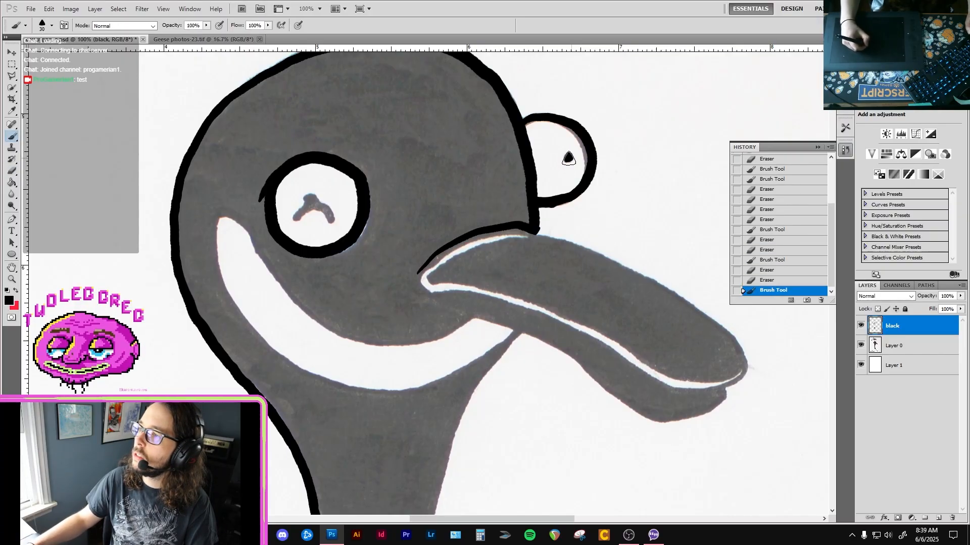
mouse_move(293, 218)
left_mouse_down()
mouse_move(314, 205)
mouse_move(331, 221)
left_mouse_up()
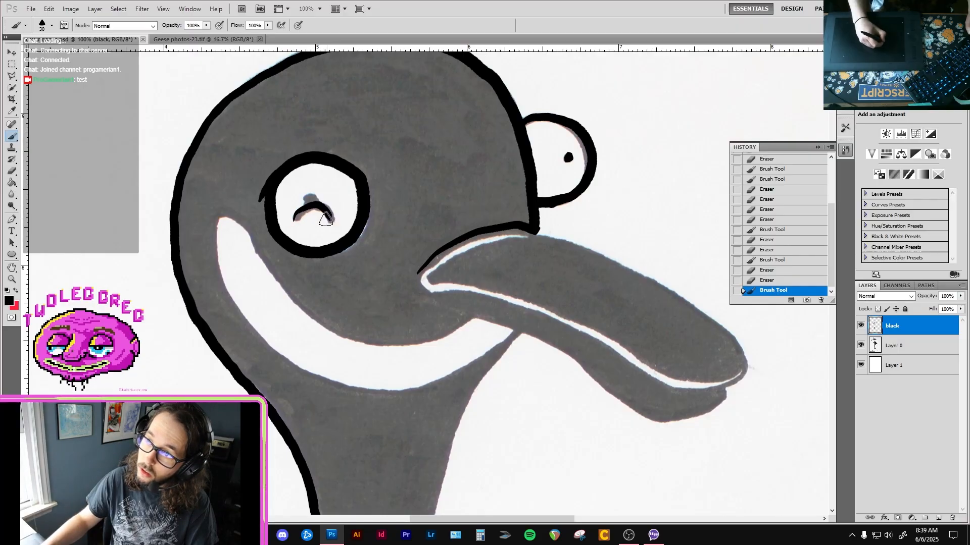
left_click(311, 198)
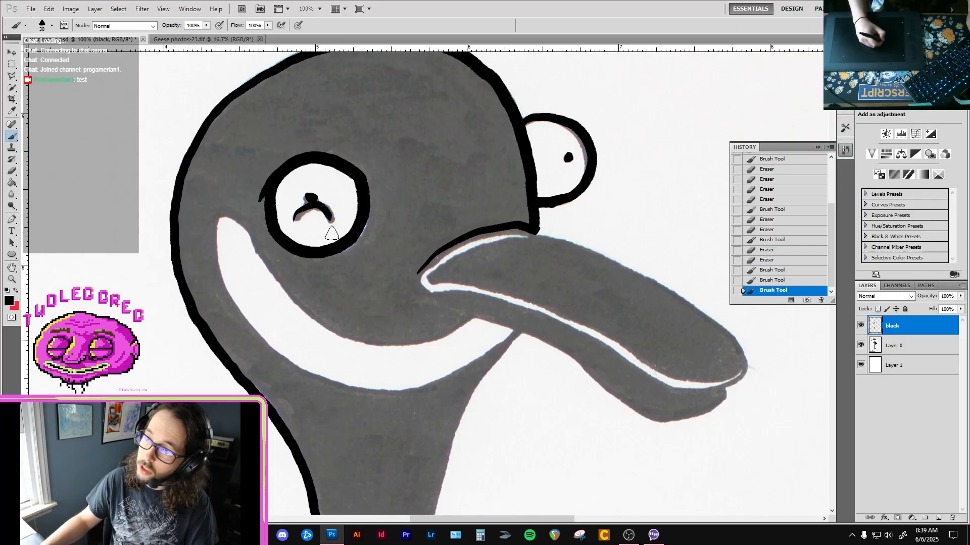
Erase the stray stroke end beside the left eye and smooth the outer edges of its black ring.
scroll(303, 242, "down", 2)
key("e")
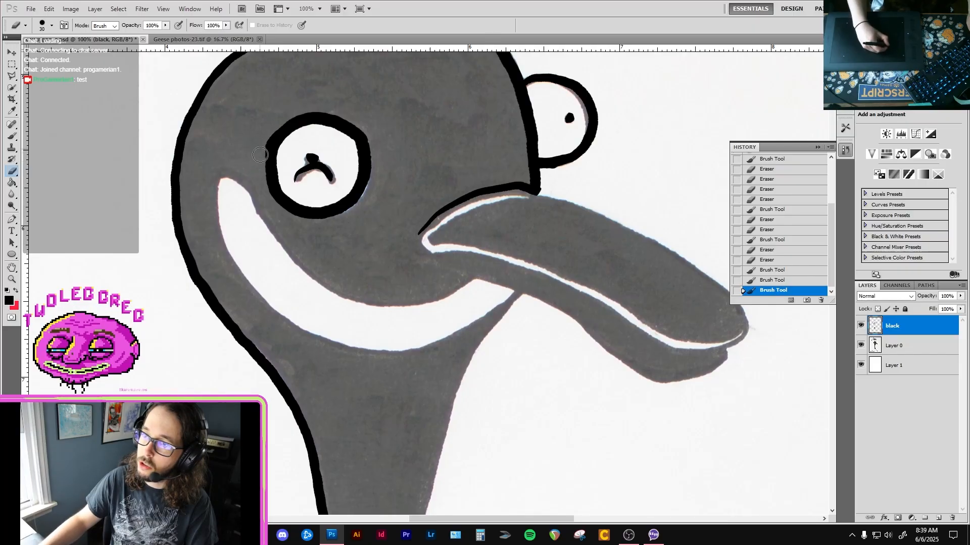
left_click_drag(260, 155, 267, 131)
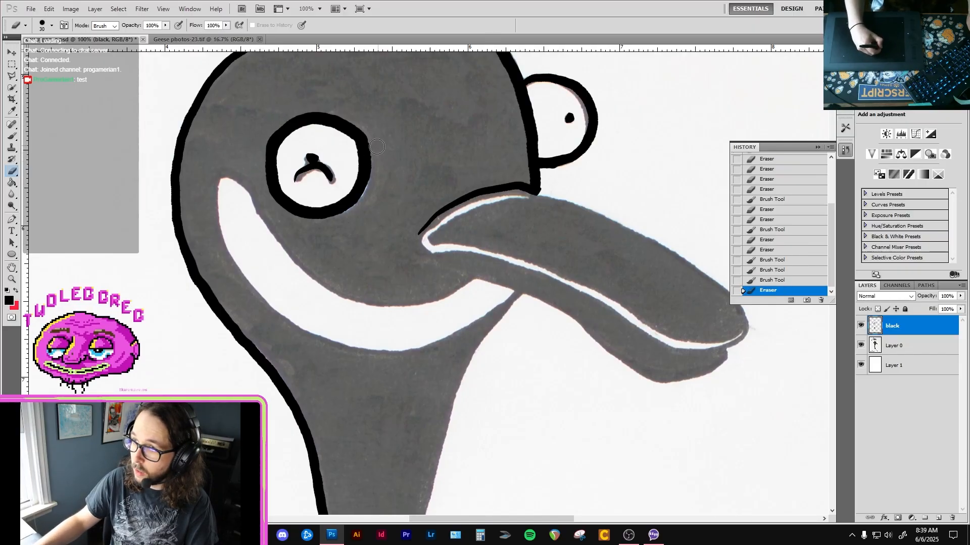
left_click_drag(378, 181, 378, 157)
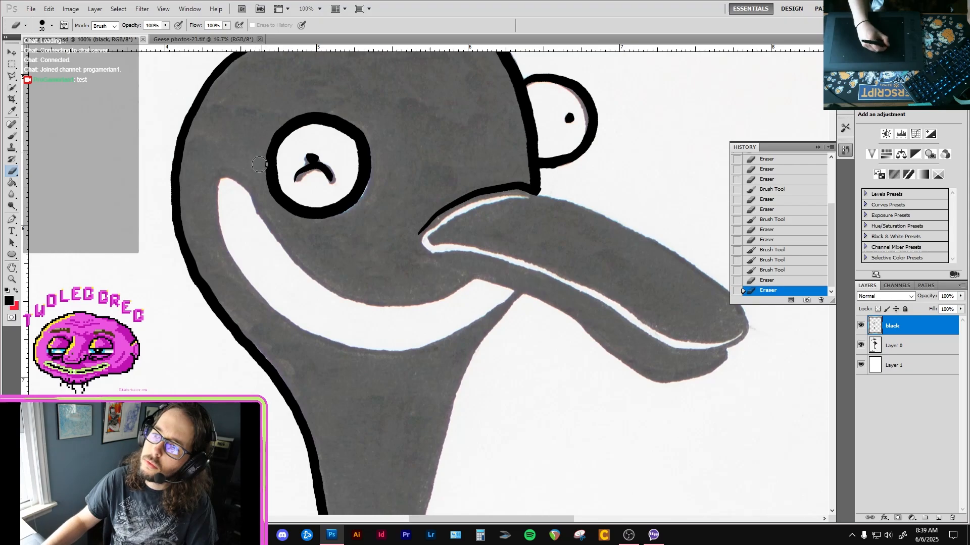
left_click_drag(259, 164, 260, 170)
key("b")
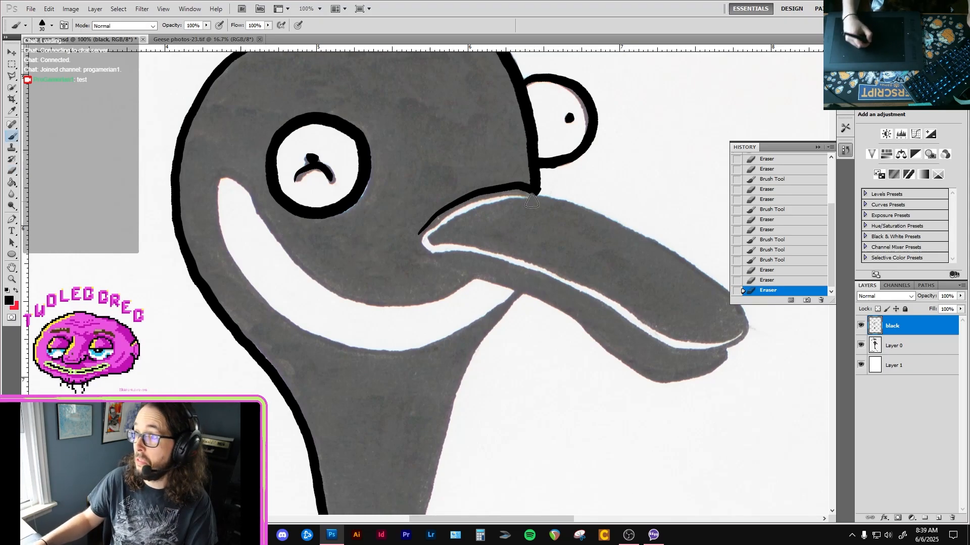
Erase the rough black edges where the head outline meets the bill and inside the right eye's outline.
key("e")
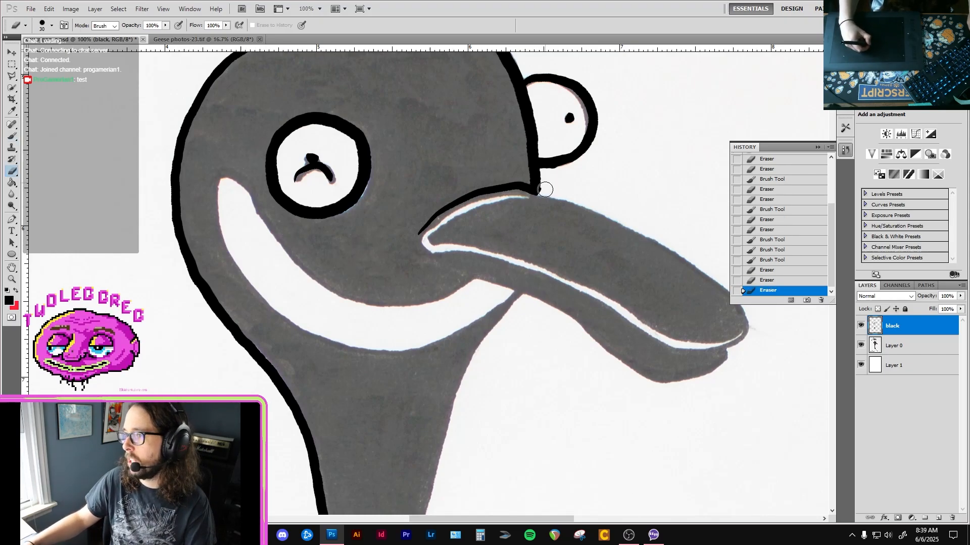
left_click_drag(545, 189, 544, 186)
scroll(545, 188, "up", 2)
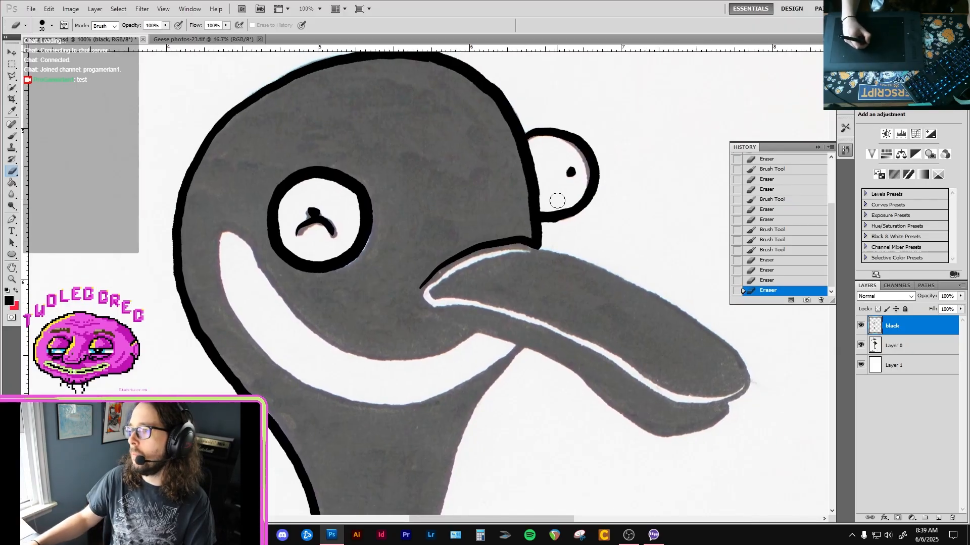
left_click_drag(563, 202, 570, 195)
Paint a short black stroke just inside the top of the head.
key("b")
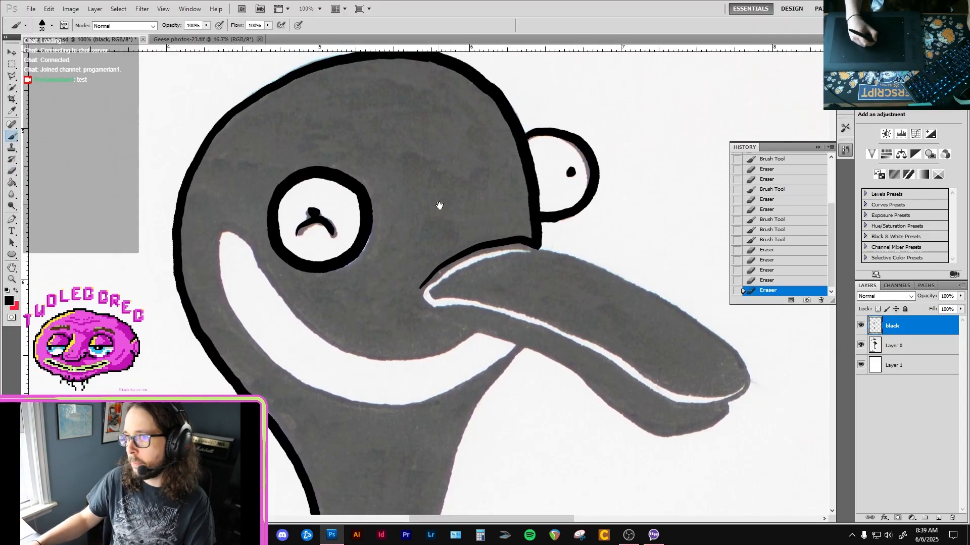
left_click_drag(439, 206, 463, 254)
left_click_drag(431, 111, 441, 112)
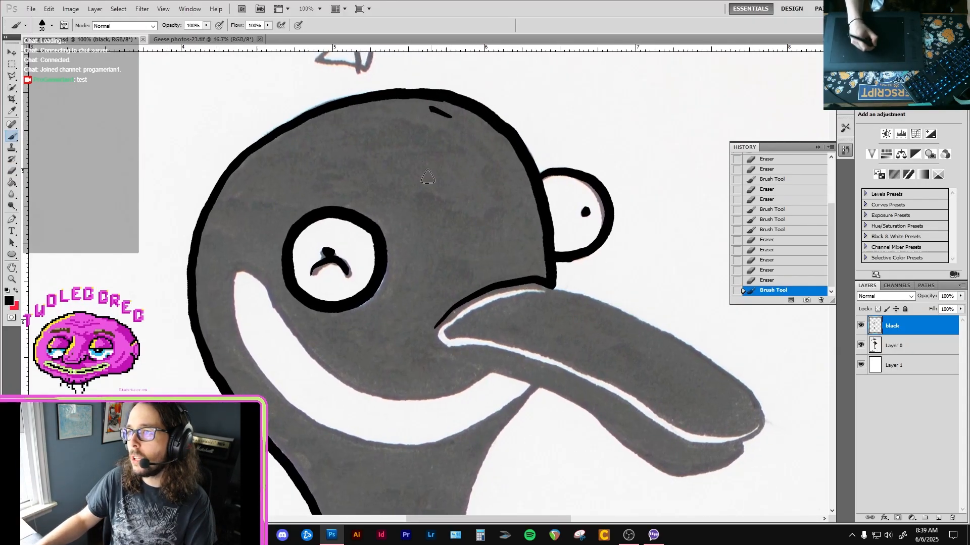
Trace the lower bill's outline in black from the bill's corner to its tip, and thicken the line at the corner.
left_click_drag(331, 330, 315, 268)
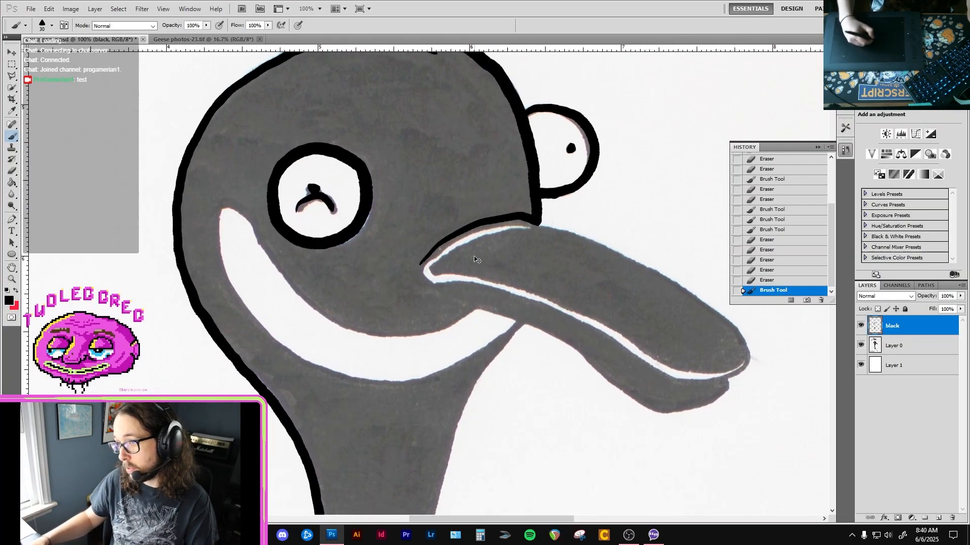
mouse_move(430, 251)
left_mouse_down()
mouse_move(422, 264)
mouse_move(447, 299)
mouse_move(538, 325)
left_mouse_up()
left_click_drag(590, 359, 541, 318)
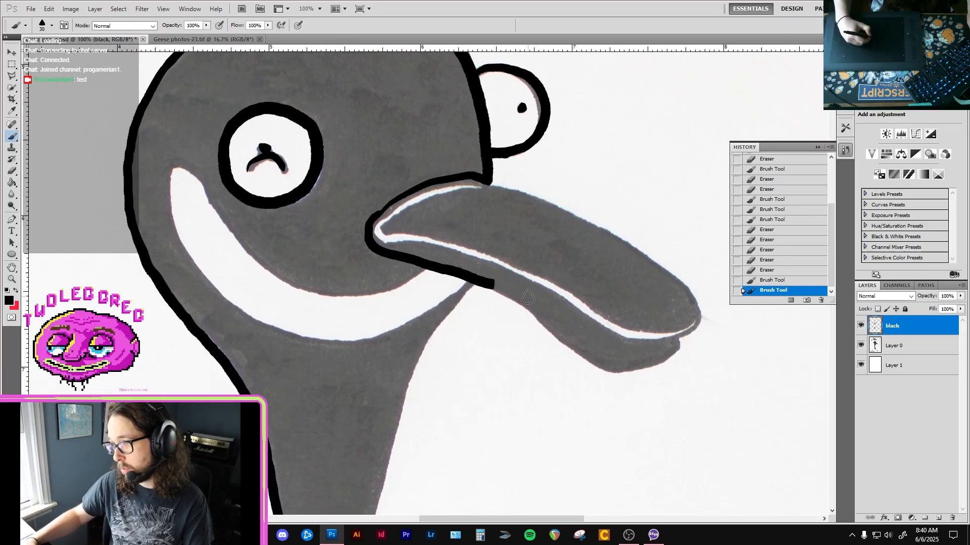
mouse_move(494, 286)
left_mouse_down()
mouse_move(612, 372)
mouse_move(601, 369)
mouse_move(675, 356)
mouse_move(682, 337)
left_mouse_up()
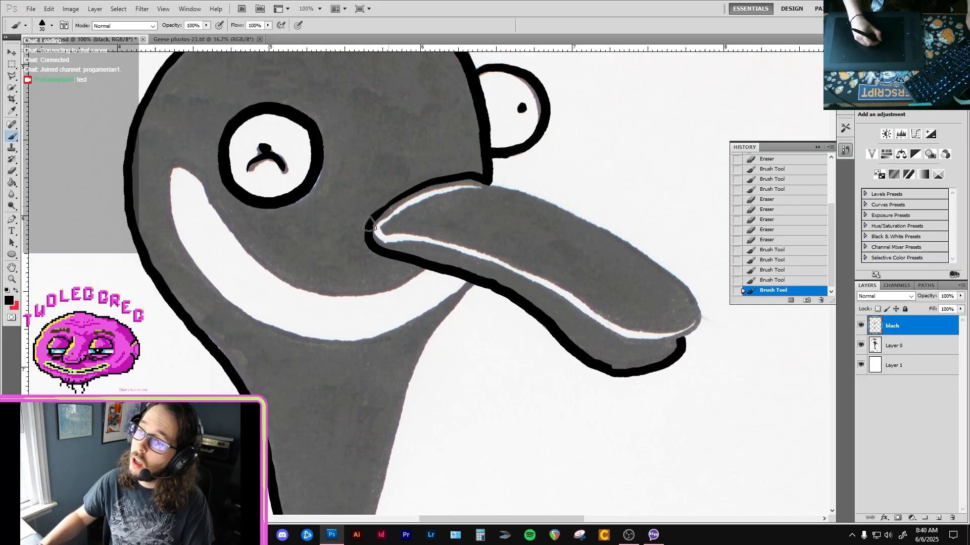
left_click_drag(370, 224, 395, 202)
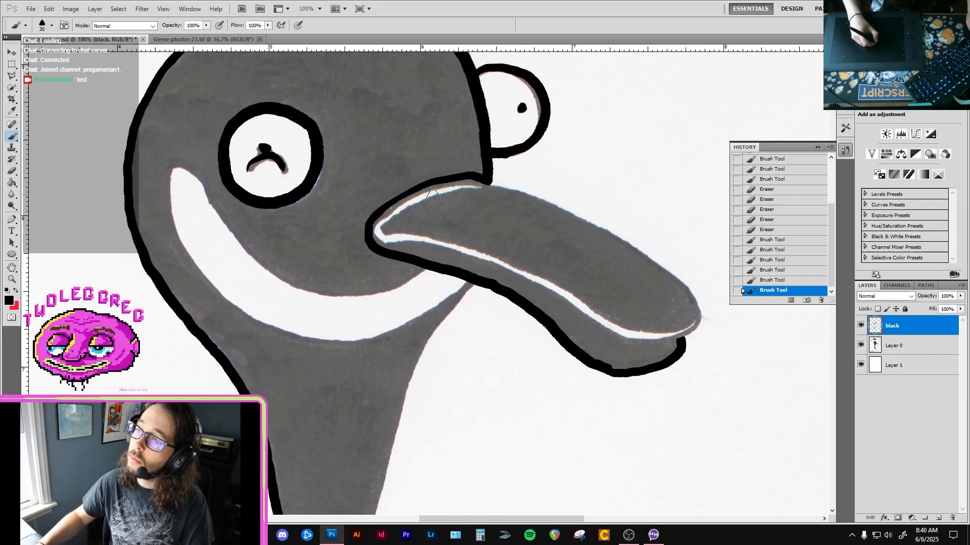
Clean up the outline where the bill meets the head and trace the upper bill's top edge in black towards the tip.
mouse_move(485, 183)
left_mouse_down()
mouse_move(623, 241)
mouse_move(603, 236)
mouse_move(606, 245)
mouse_move(595, 215)
mouse_move(581, 214)
mouse_move(577, 240)
mouse_move(552, 203)
mouse_move(527, 204)
mouse_move(510, 185)
mouse_move(537, 215)
mouse_move(547, 202)
mouse_move(482, 190)
mouse_move(508, 208)
mouse_move(562, 214)
mouse_move(508, 191)
left_mouse_up()
key("e")
key("b")
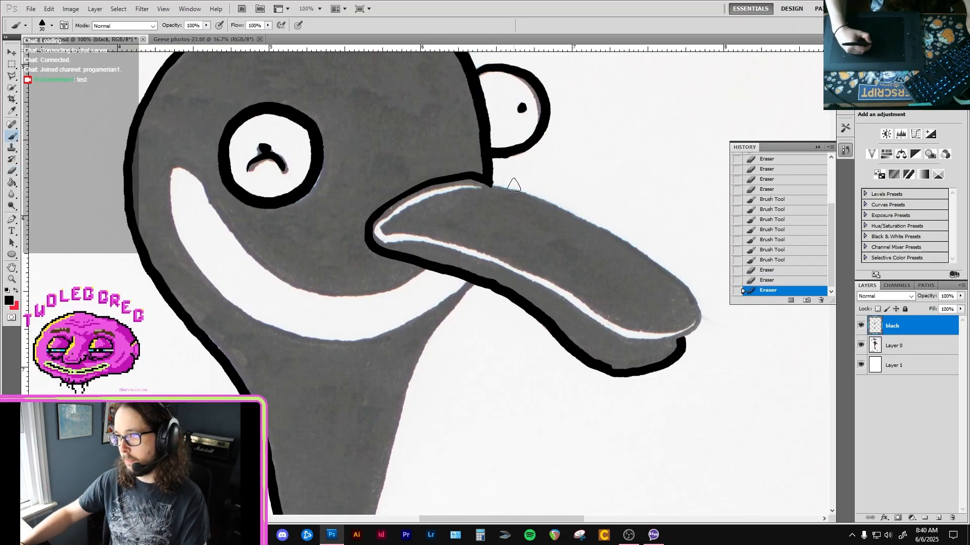
mouse_move(484, 181)
left_mouse_down()
mouse_move(548, 198)
mouse_move(665, 272)
left_mouse_up()
left_click_drag(631, 341, 656, 342)
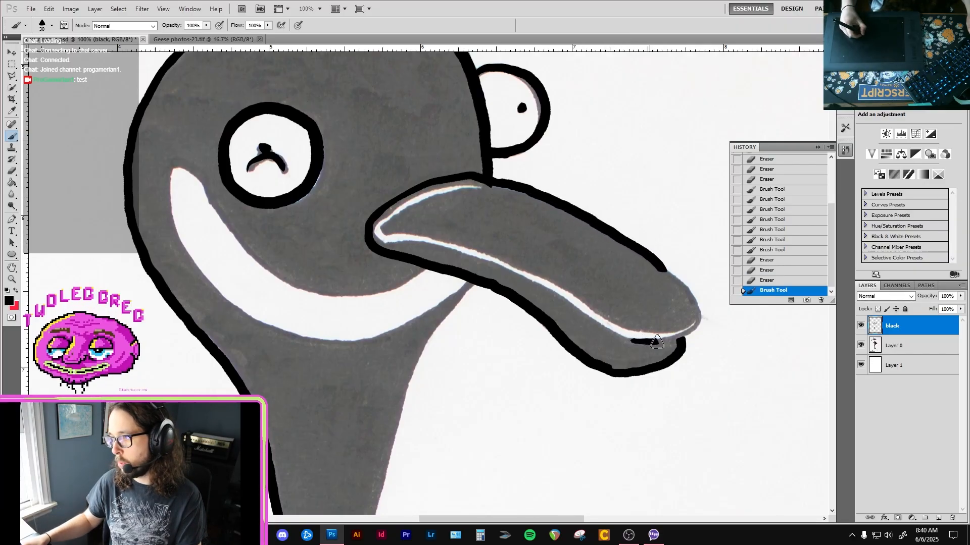
left_click_drag(699, 305, 693, 289)
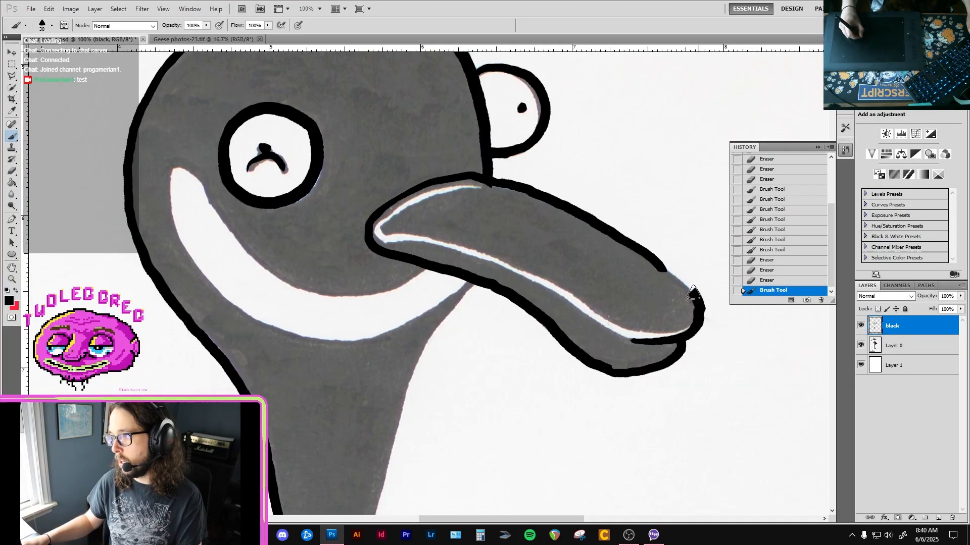
key("ctrl+z")
Trace the upper bill's rounded tip in black from its underside up to the top edge and tidy it with the eraser.
left_click_drag(641, 337, 677, 336)
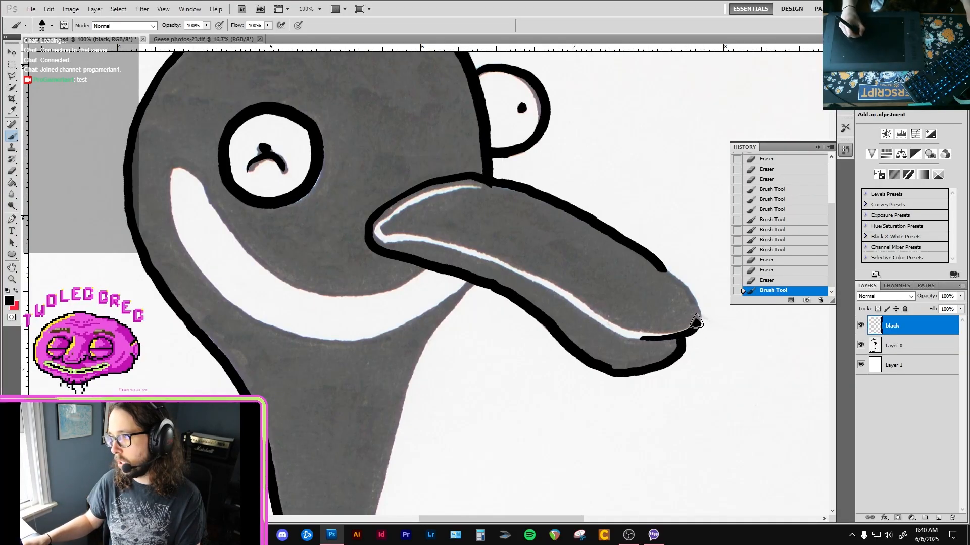
mouse_move(685, 282)
left_mouse_down()
mouse_move(653, 245)
mouse_move(627, 242)
mouse_move(682, 278)
left_mouse_up()
key("e")
Thicken the upper bill's black top edge where it meets the head and smooth the line with the eraser and brush.
key("b")
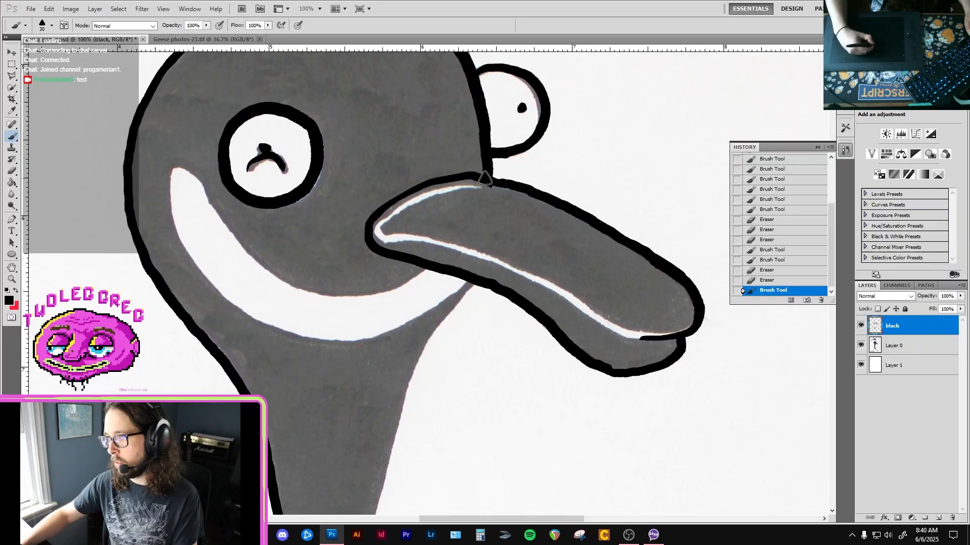
left_click_drag(464, 184, 544, 197)
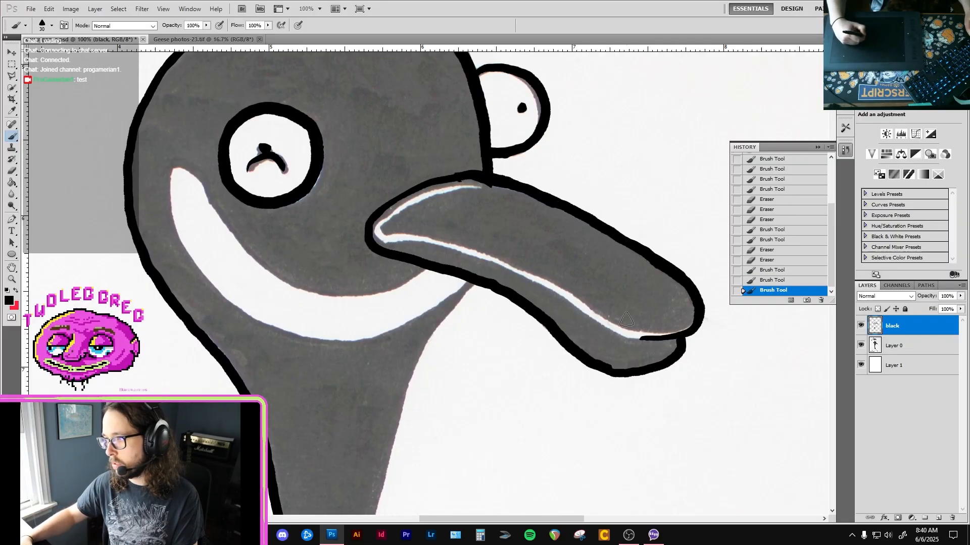
key("e")
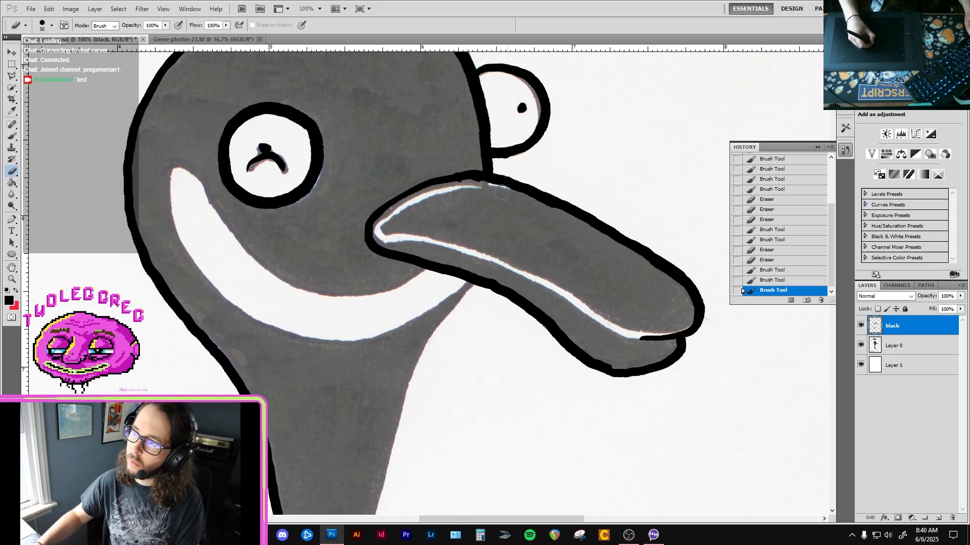
left_click_drag(483, 183, 471, 179)
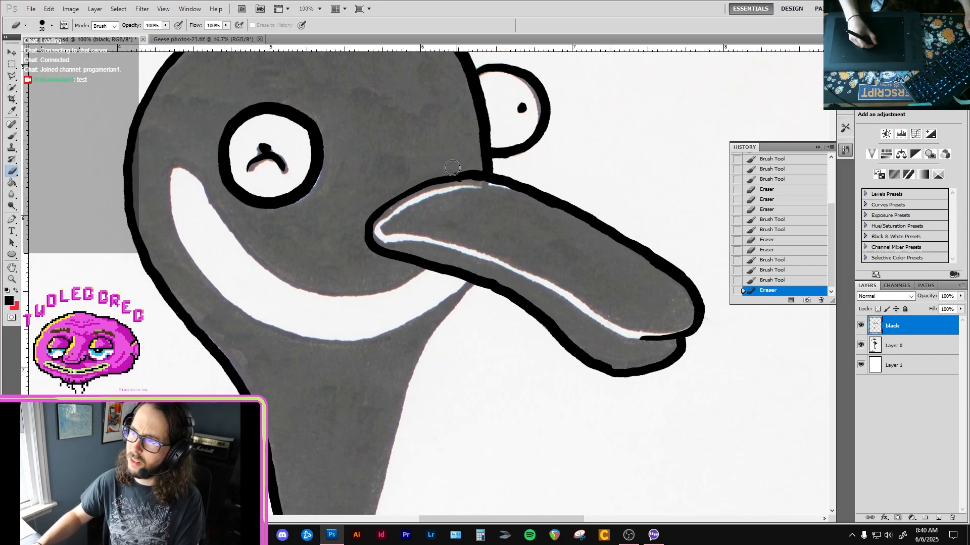
mouse_move(456, 187)
left_mouse_down()
mouse_move(465, 169)
mouse_move(457, 167)
mouse_move(483, 186)
left_mouse_up()
key("b")
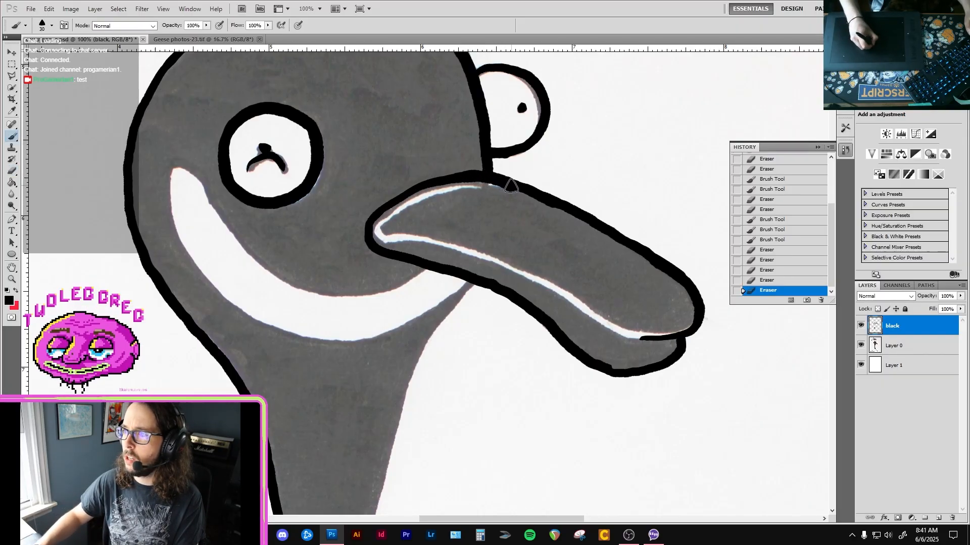
left_click_drag(511, 185, 526, 190)
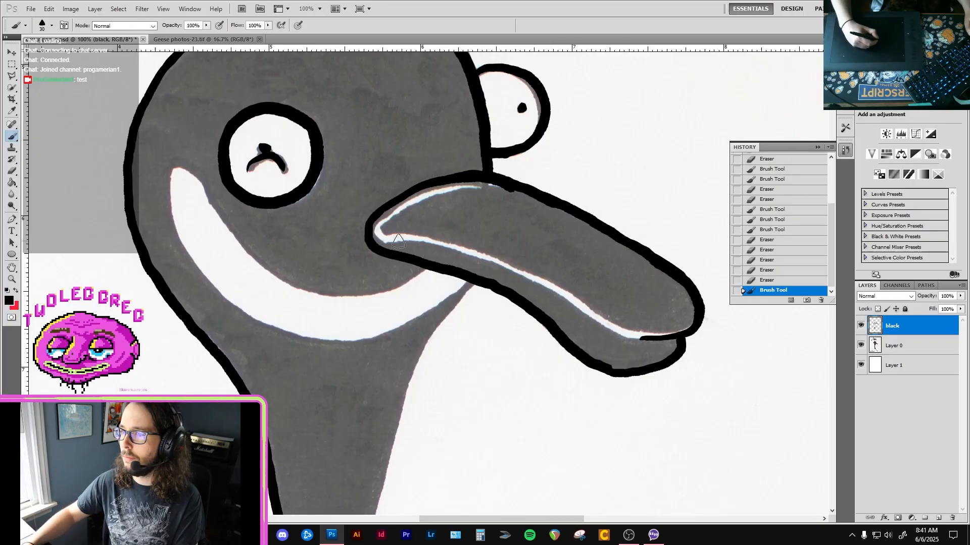
Trace the mouth line between the upper and lower bill in black from near the bill's corner to the tip.
left_click_drag(402, 232, 657, 337)
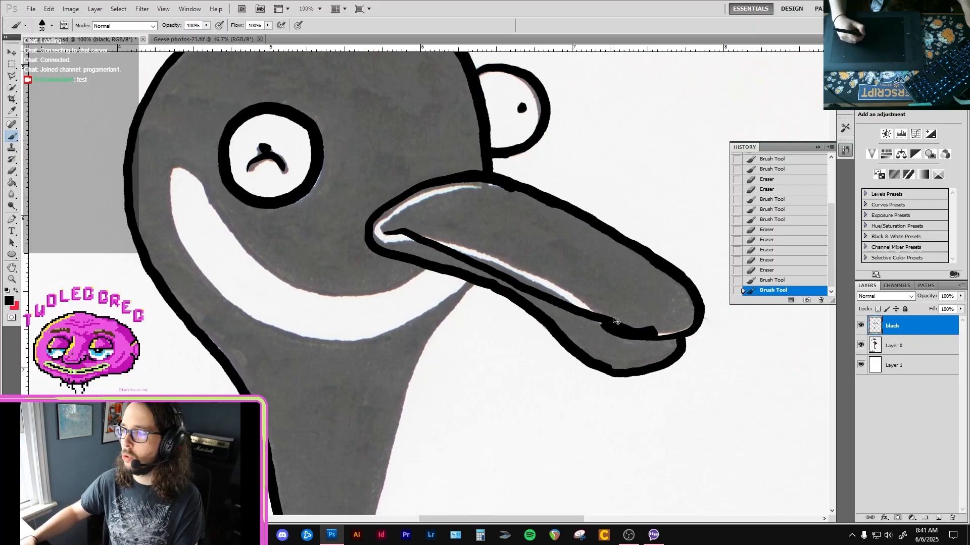
key("ctrl+z")
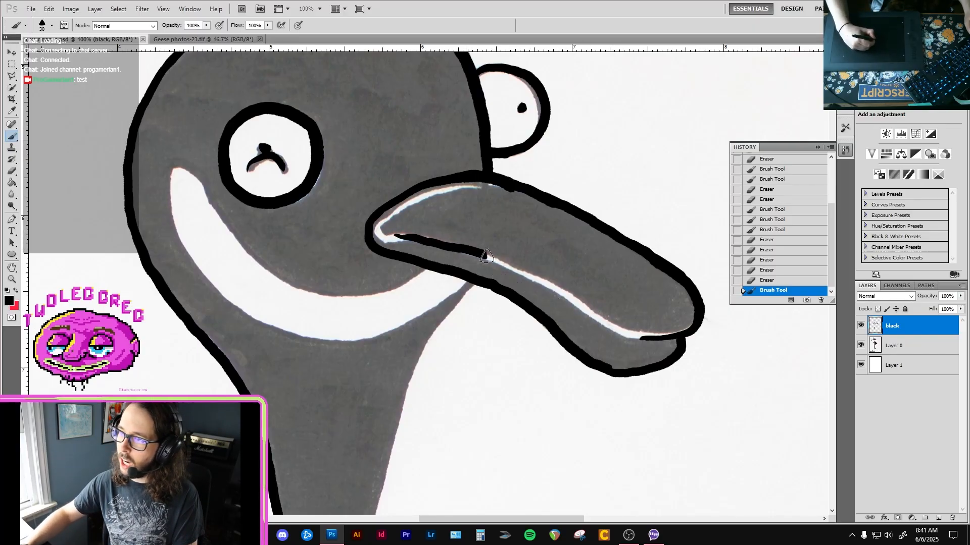
mouse_move(401, 236)
left_mouse_down()
mouse_move(478, 249)
mouse_move(608, 334)
mouse_move(659, 342)
left_mouse_up()
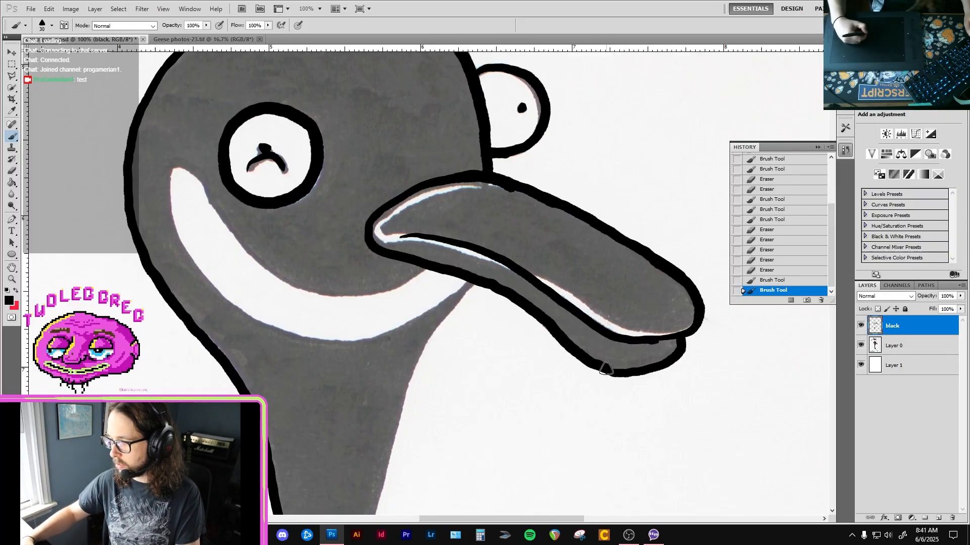
Smooth the inner edges of the lower and upper bill outlines with the eraser.
key("e")
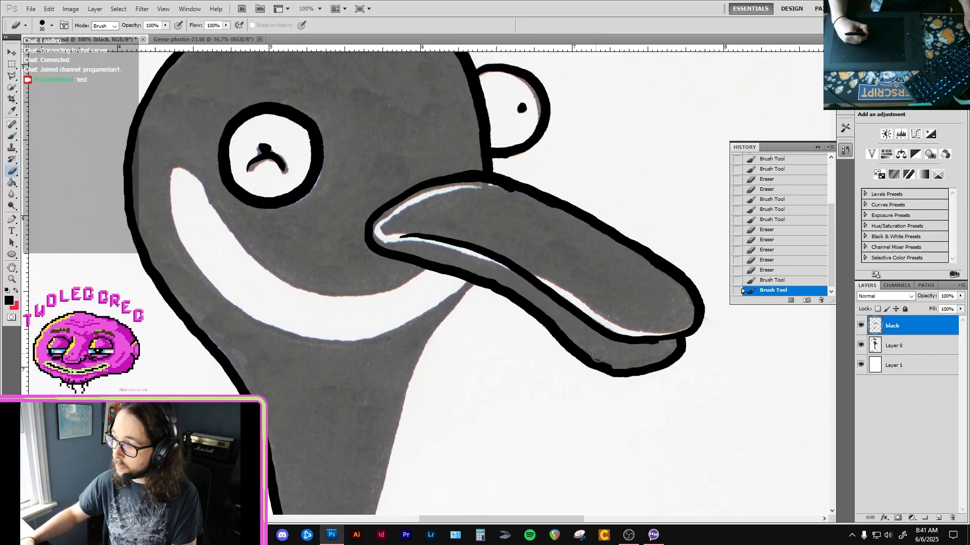
mouse_move(605, 359)
left_mouse_down()
mouse_move(660, 362)
mouse_move(649, 351)
mouse_move(660, 346)
mouse_move(631, 340)
left_mouse_up()
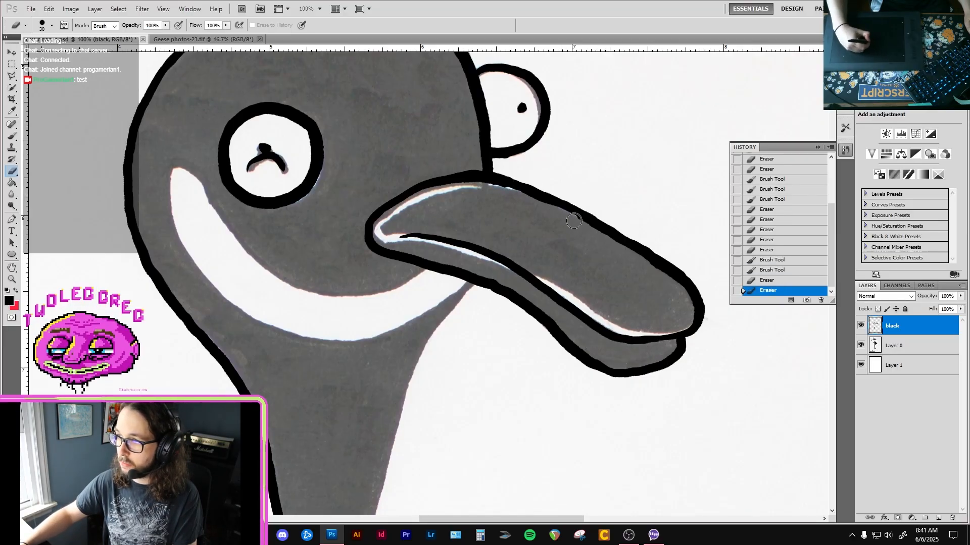
left_click_drag(574, 221, 566, 217)
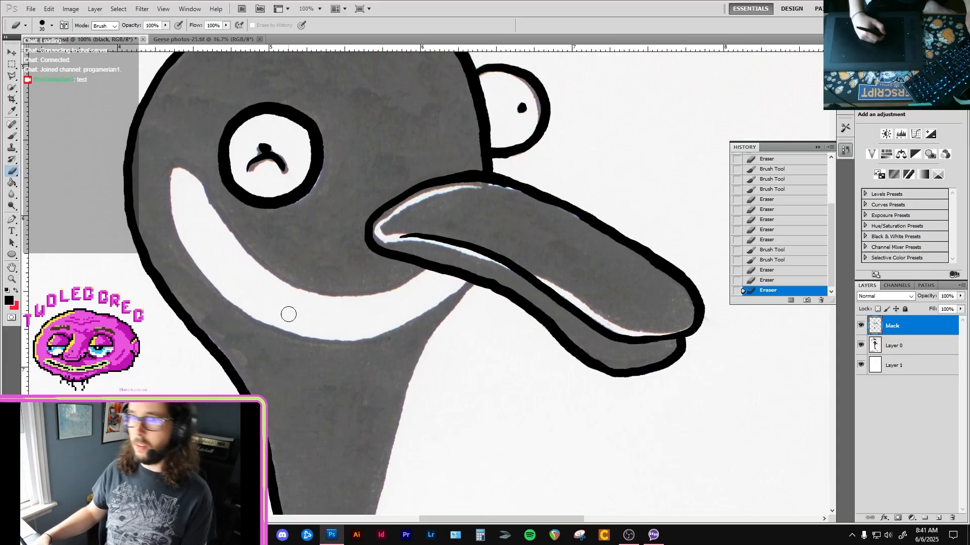
Trace the white crescent's upper edge, rounded left end and both ends of its lower edge in black.
key("b")
mouse_move(171, 171)
left_mouse_down()
mouse_move(199, 175)
mouse_move(169, 169)
mouse_move(202, 182)
mouse_move(251, 254)
mouse_move(309, 292)
mouse_move(302, 287)
mouse_move(351, 294)
mouse_move(428, 269)
left_mouse_up()
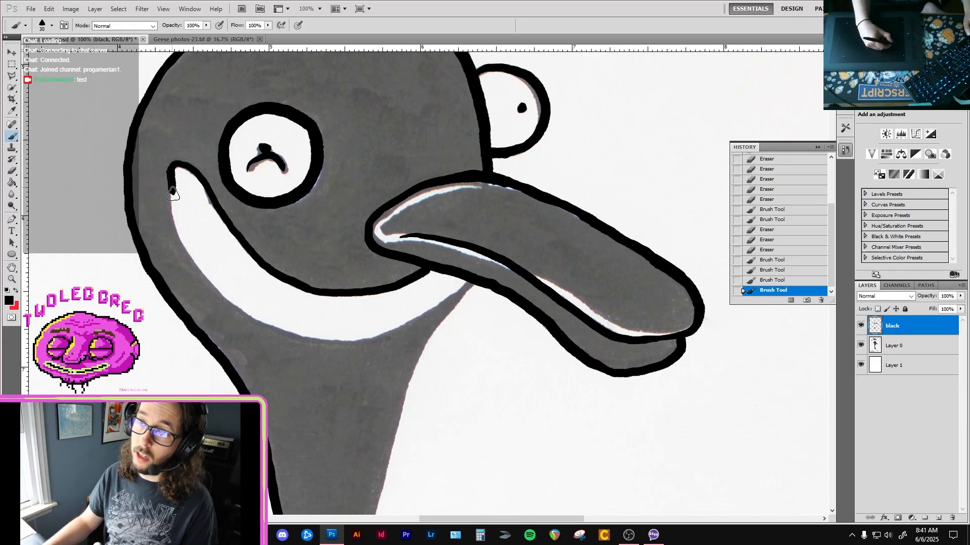
mouse_move(177, 230)
left_mouse_down()
mouse_move(198, 265)
mouse_move(263, 318)
left_mouse_up()
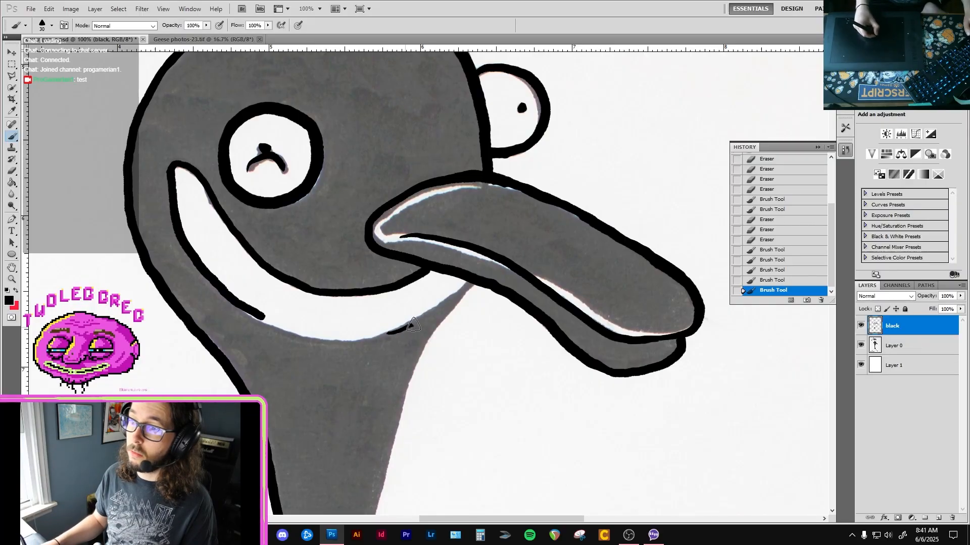
left_click_drag(402, 326, 433, 312)
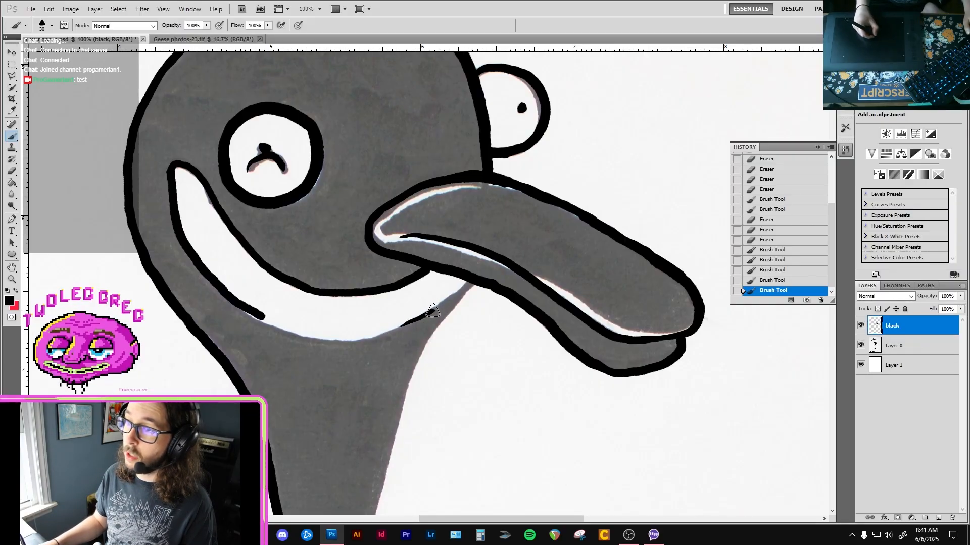
Trace the neck's right edge in black from beneath the bill down along the neck.
left_click_drag(465, 283, 473, 280)
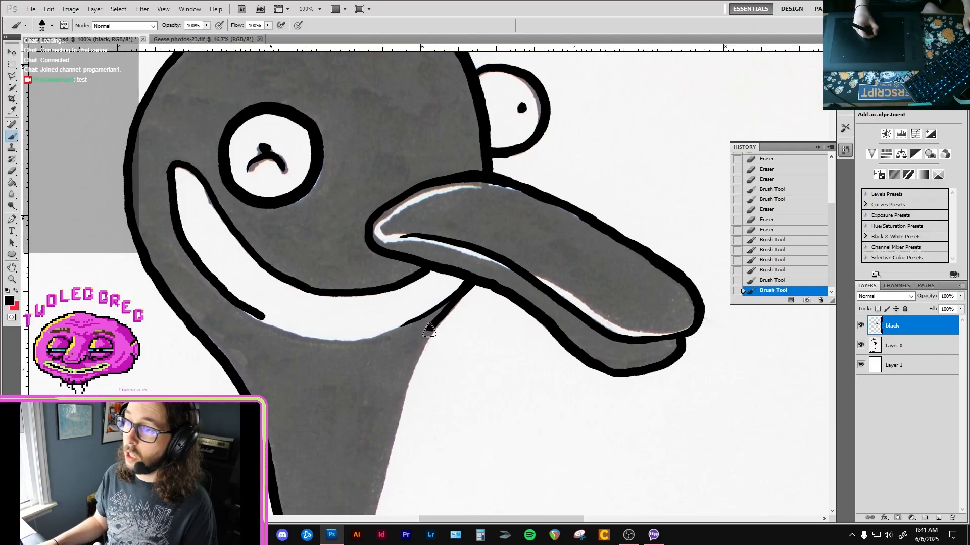
left_click_drag(416, 356, 406, 375)
left_click_drag(470, 294, 445, 317)
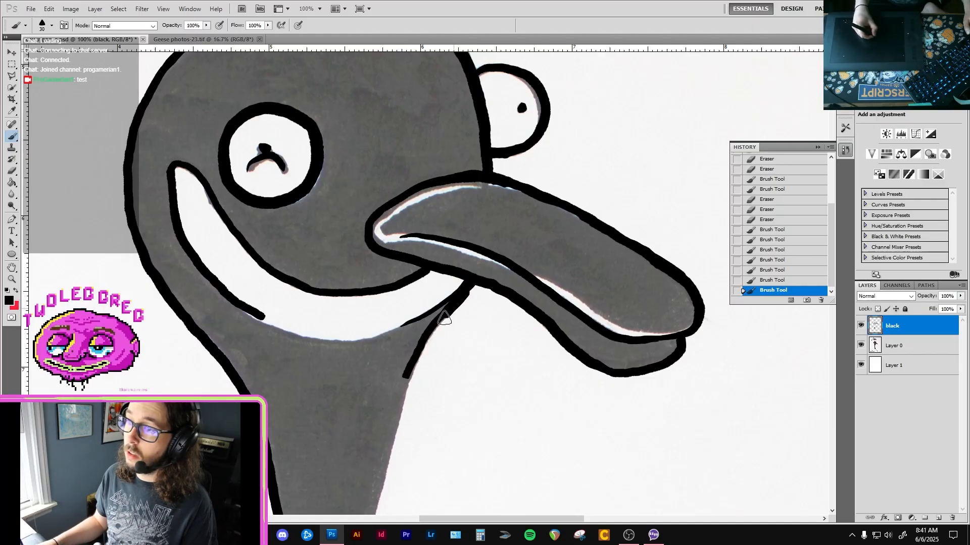
key("ctrl+z")
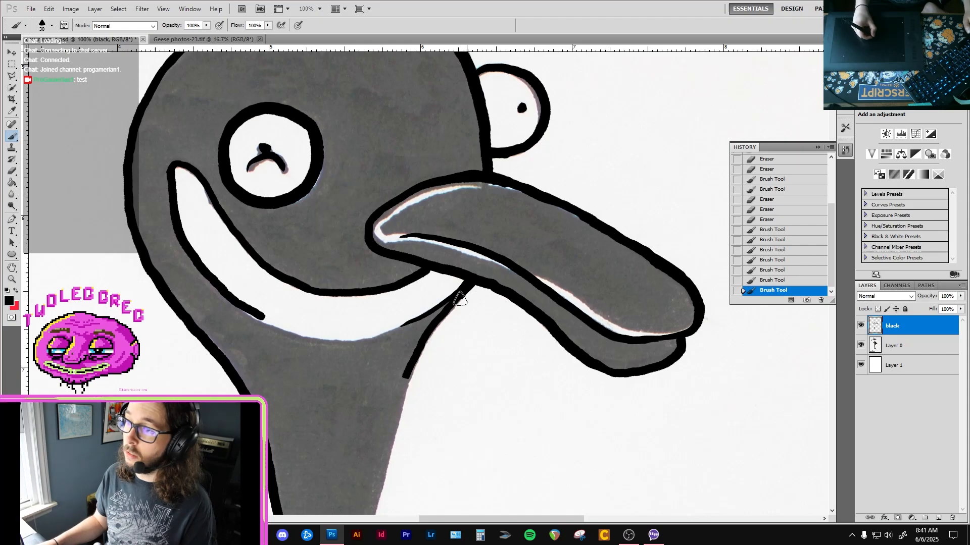
left_click_drag(411, 371, 385, 451)
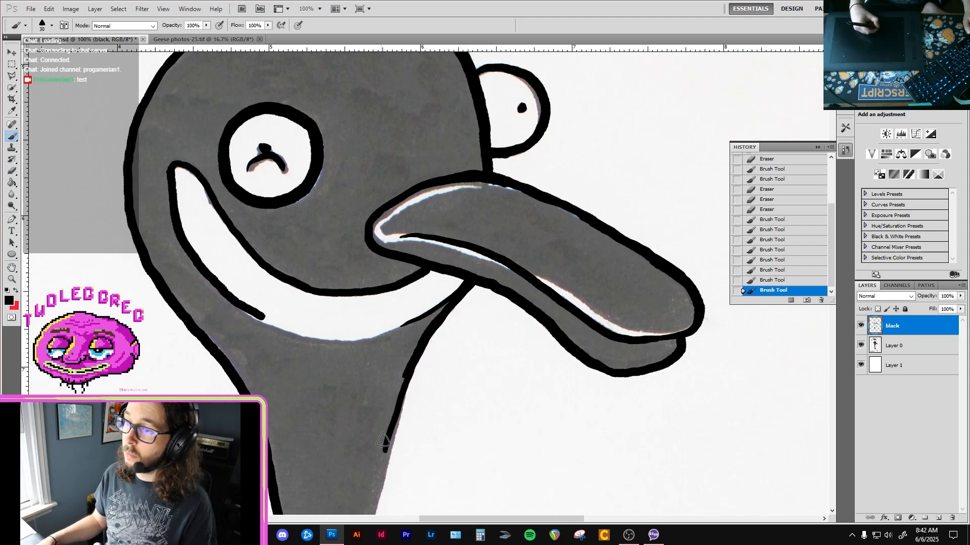
Trim the crescent's lower-left line with the eraser and trace the rest of its lower edge in black up to the bill.
key("e")
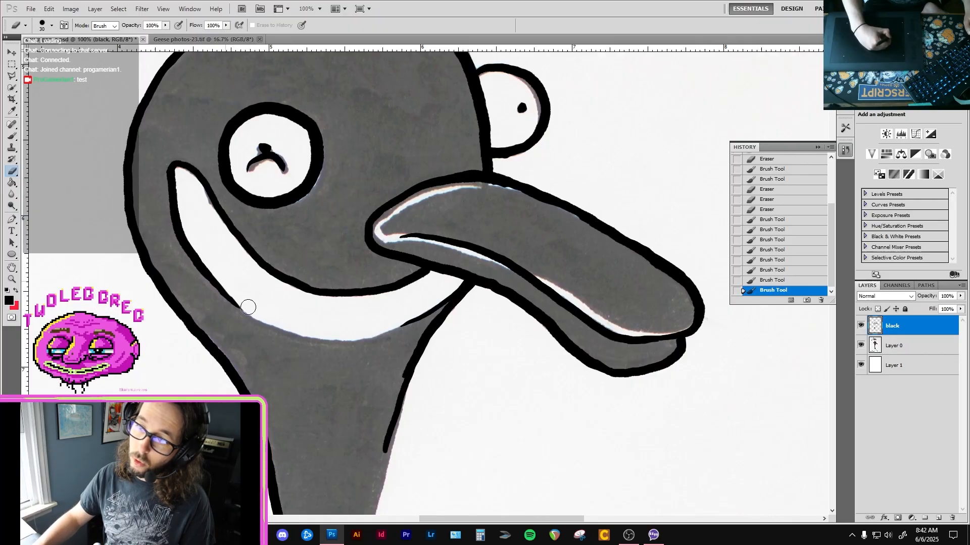
left_click_drag(248, 307, 202, 216)
key("b")
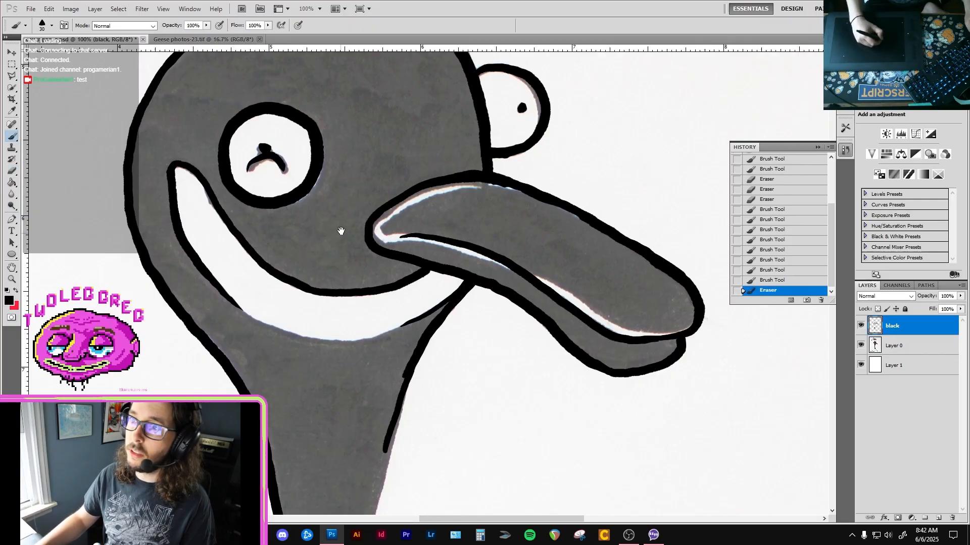
mouse_move(341, 231)
left_mouse_down()
mouse_move(348, 310)
mouse_move(357, 260)
mouse_move(391, 188)
left_mouse_up()
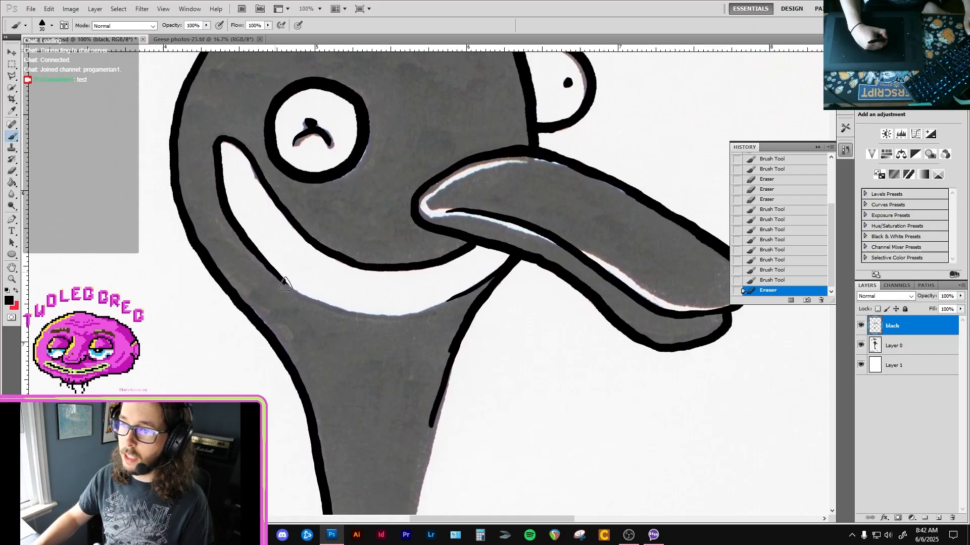
mouse_move(285, 284)
left_mouse_down()
mouse_move(362, 310)
mouse_move(353, 312)
mouse_move(415, 313)
mouse_move(497, 273)
left_mouse_up()
key("ctrl+z")
key("e")
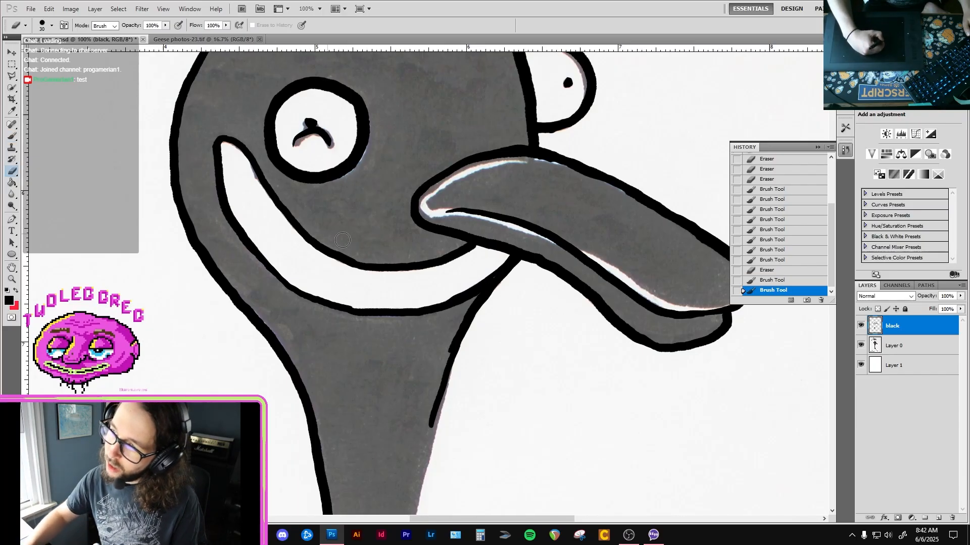
Touch up the white crescent's lower outline in black and smooth its edges with the eraser.
left_click_drag(340, 248, 327, 231)
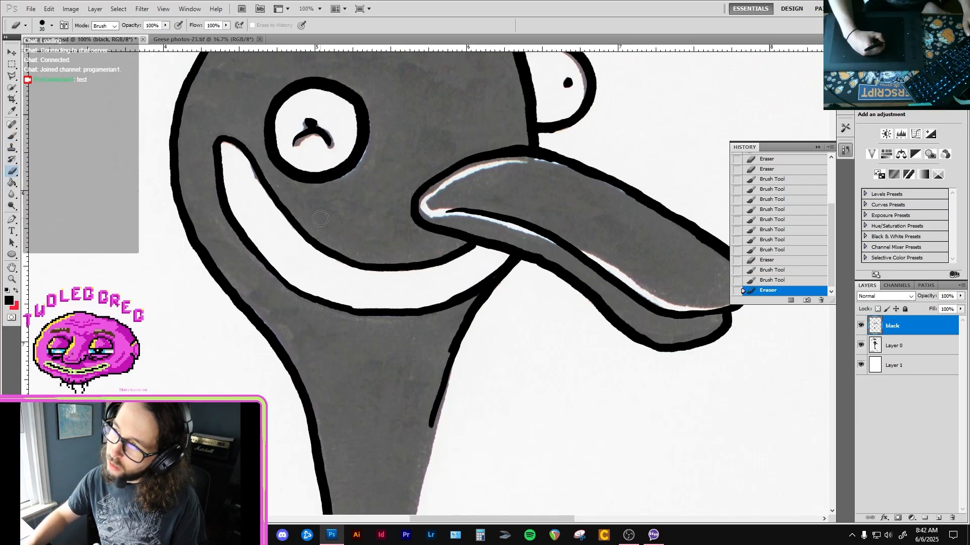
key("b")
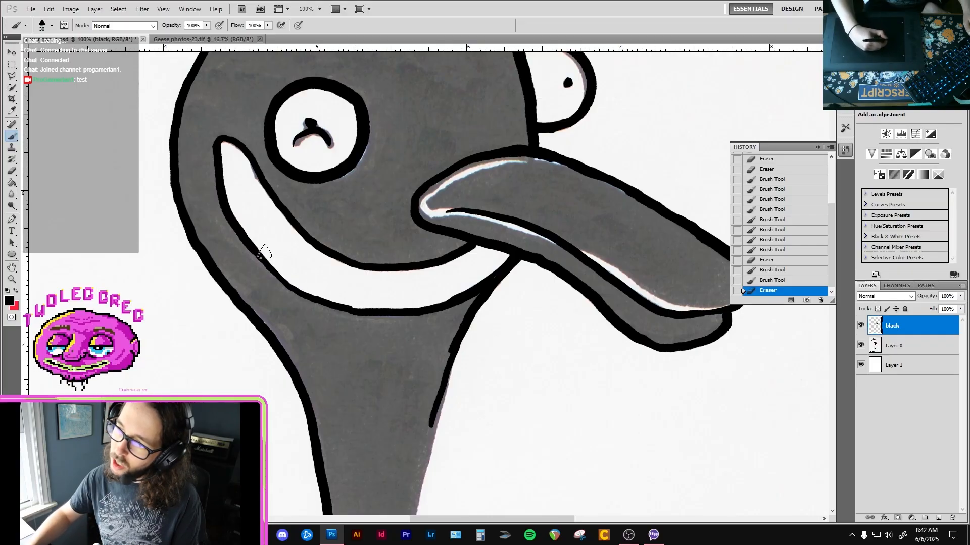
left_click_drag(308, 293, 389, 311)
key("e")
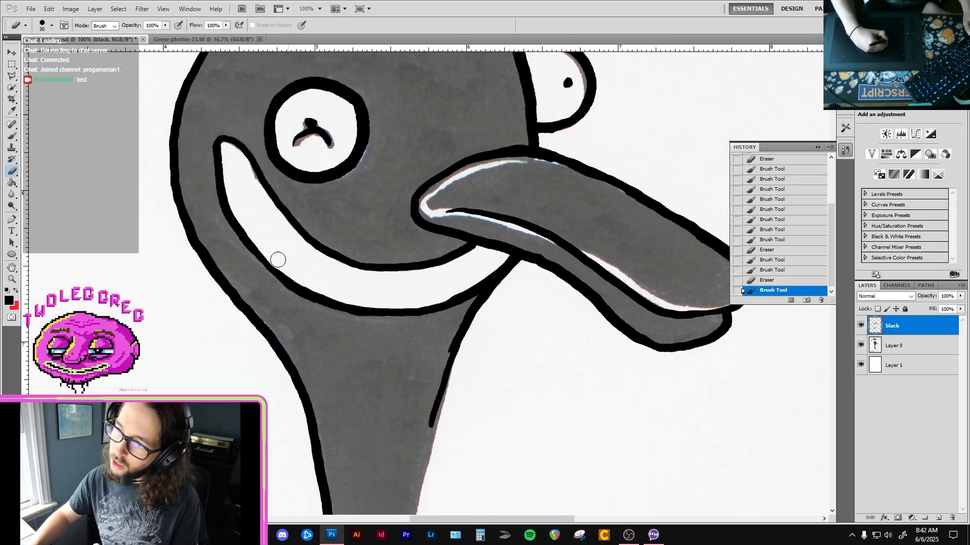
left_click_drag(311, 286, 340, 290)
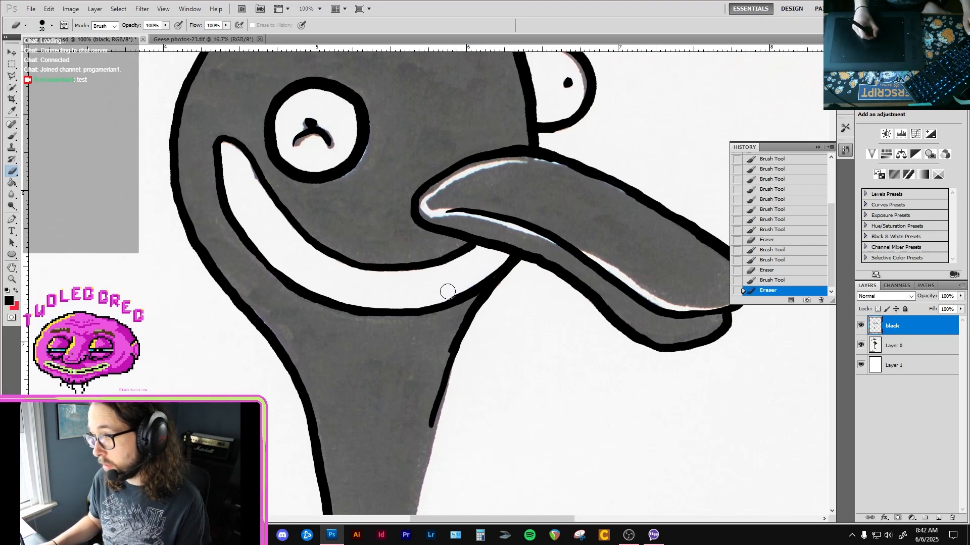
mouse_move(447, 294)
left_mouse_down()
mouse_move(472, 281)
mouse_move(408, 350)
left_mouse_up()
key("b")
Trim the upper bill's outline with the eraser and retouch it in black along the top edge towards the tip.
key("e")
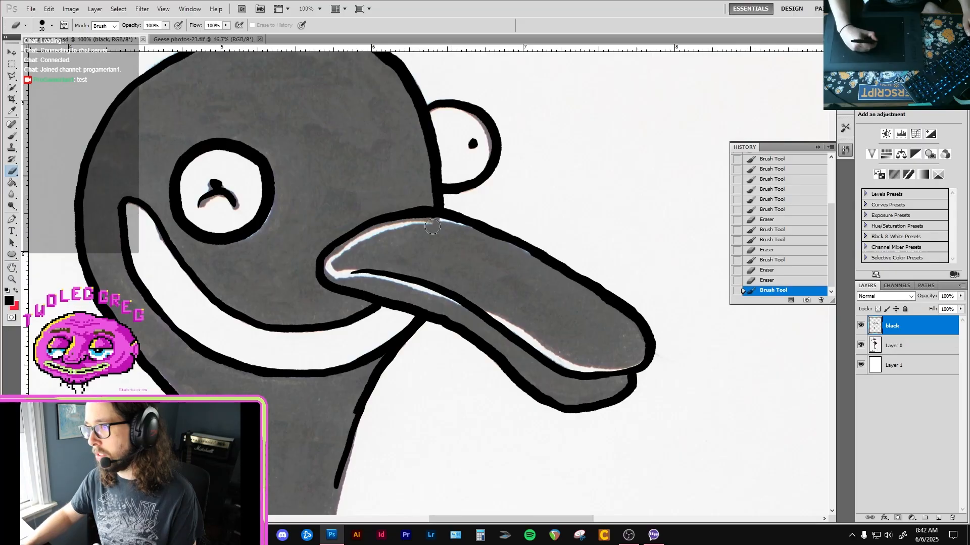
left_click_drag(420, 225, 437, 223)
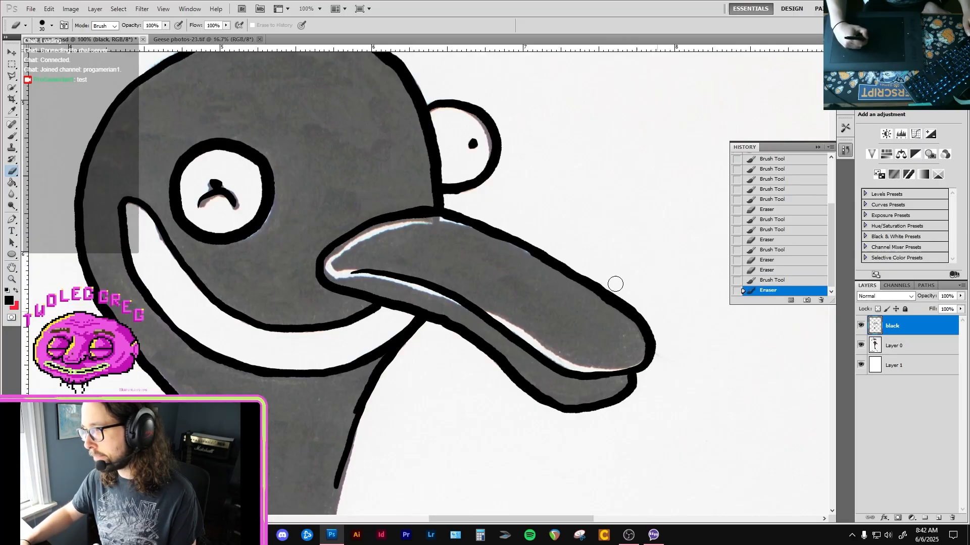
left_click_drag(633, 296, 674, 349)
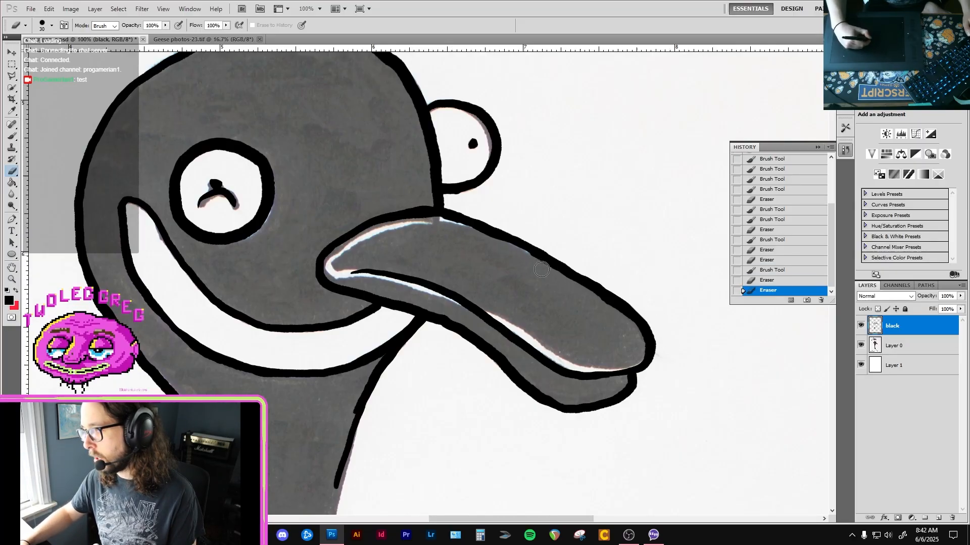
left_click_drag(521, 252, 621, 317)
key("b")
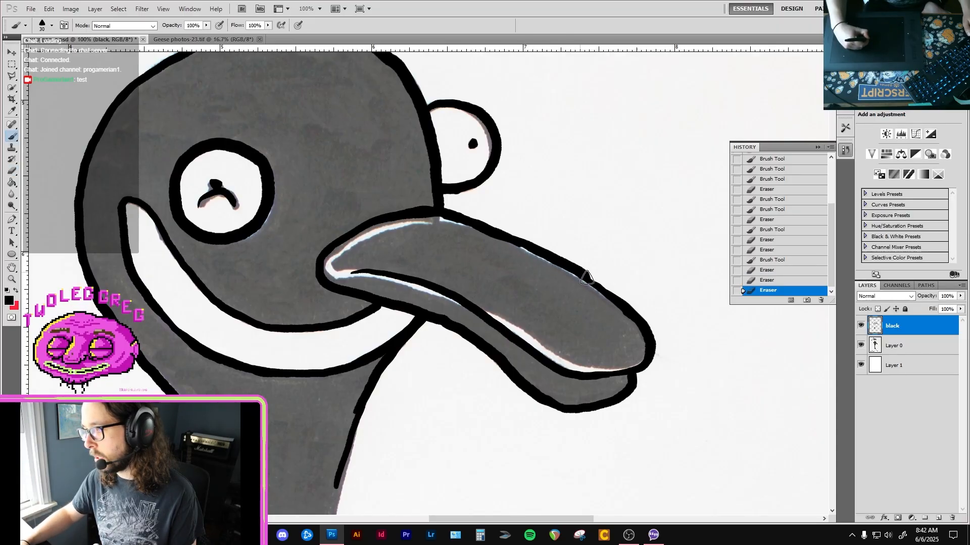
left_click_drag(636, 318, 640, 324)
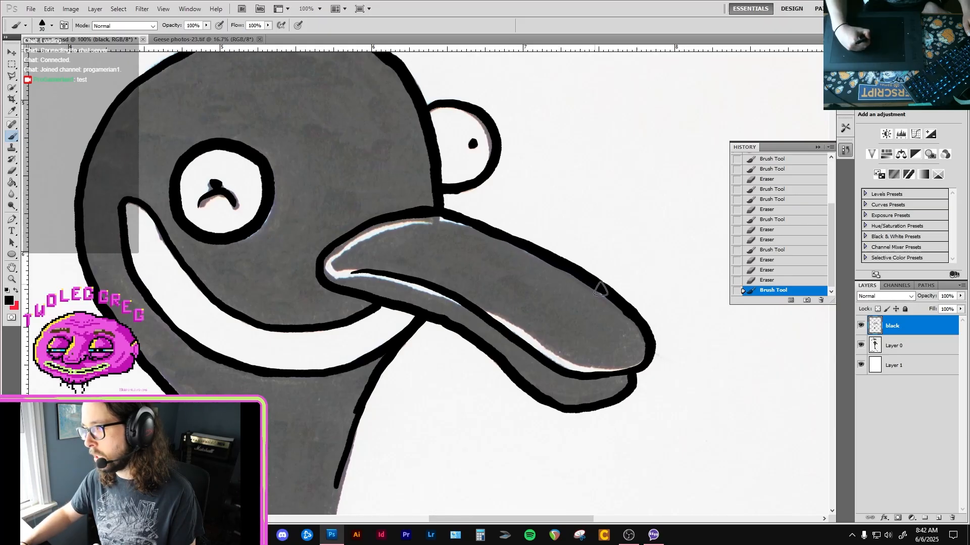
left_click_drag(600, 290, 626, 318)
key("e")
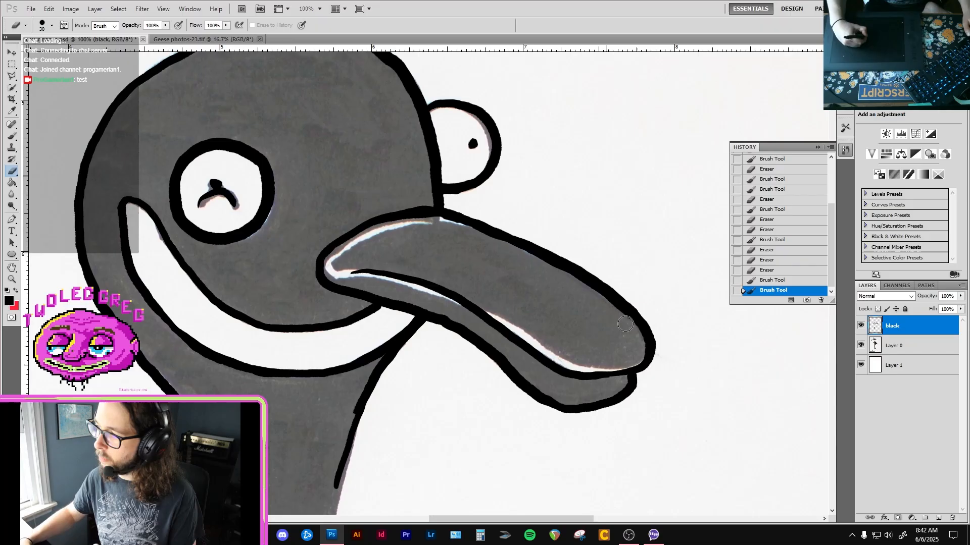
left_click_drag(626, 323, 634, 333)
Continue tracing the neck's right edge in black from below the bill down to the narrow middle of the neck.
key("b")
left_click_drag(374, 236, 514, 236)
left_click_drag(432, 306, 415, 151)
left_click_drag(428, 300, 419, 216)
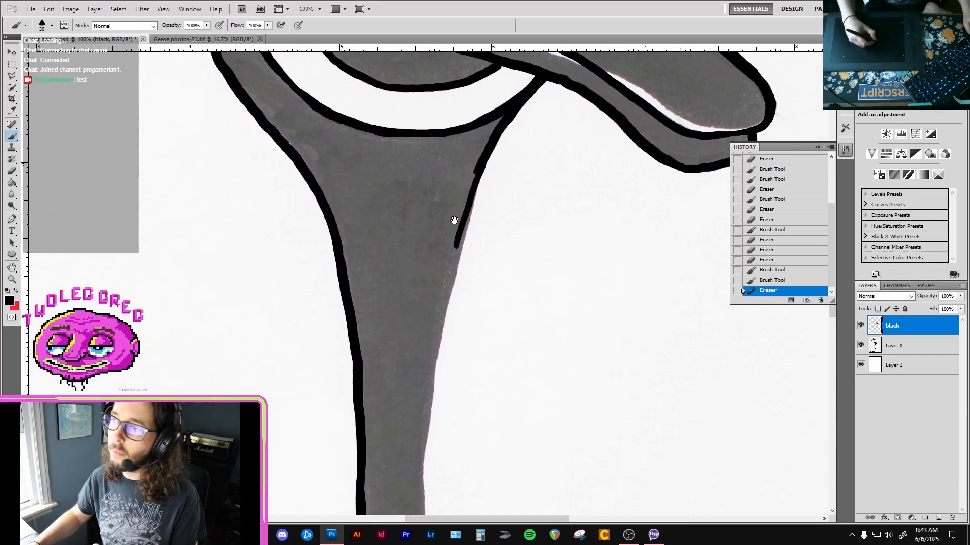
left_click_drag(438, 341, 420, 257)
left_click_drag(440, 191, 419, 273)
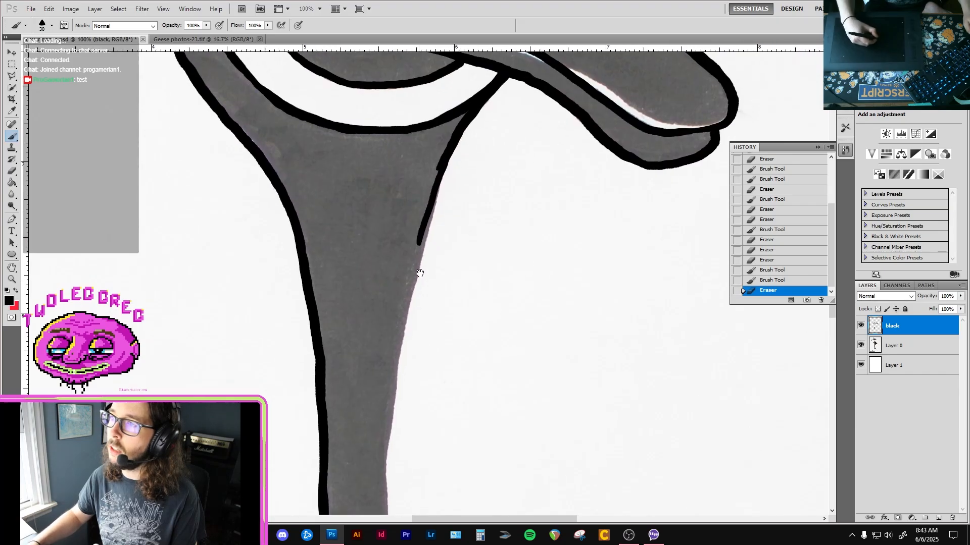
left_click_drag(406, 316, 424, 222)
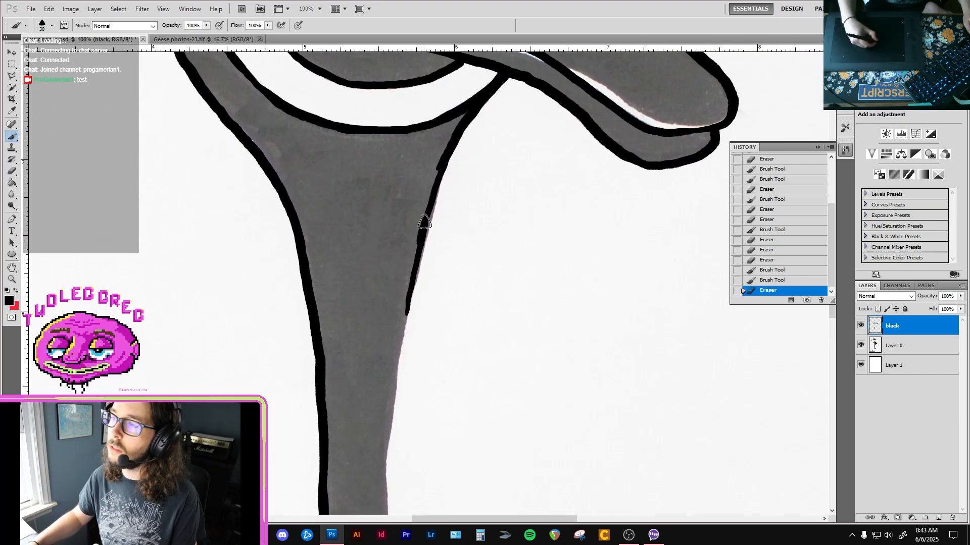
left_click_drag(444, 161, 395, 401)
Trace the lower part of the neck's right edge in black from the body up to meet the upper line.
key("e")
key("b")
left_click_drag(395, 358, 412, 215)
left_click_drag(401, 389, 400, 228)
left_click_drag(411, 423, 398, 278)
left_click_drag(426, 403, 416, 324)
key("ctrl+minus")
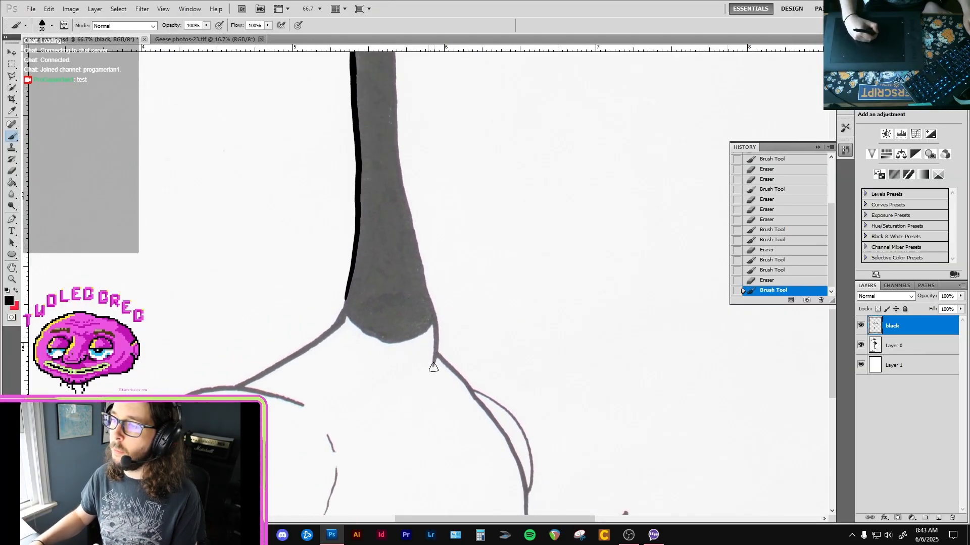
left_click_drag(434, 368, 438, 336)
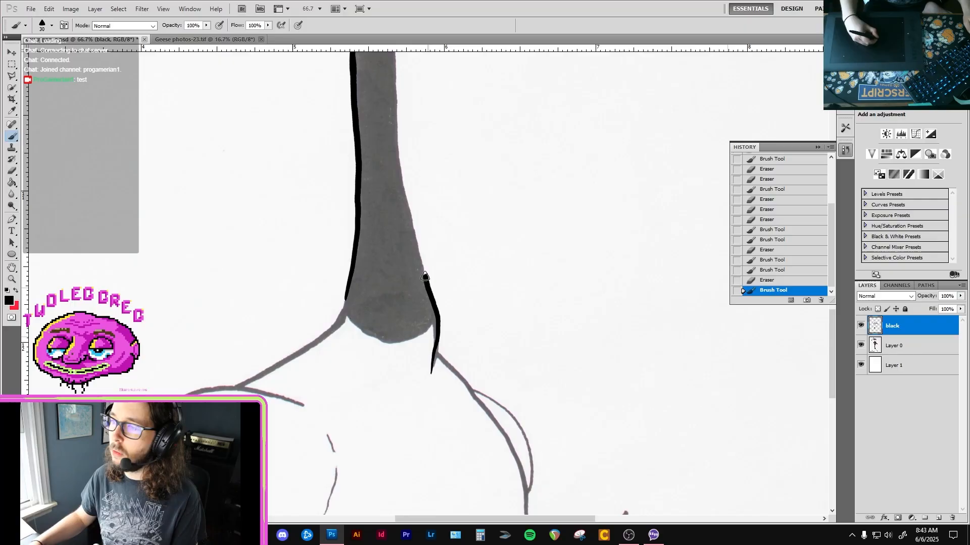
mouse_move(421, 249)
left_mouse_down()
mouse_move(411, 221)
mouse_move(406, 308)
mouse_move(392, 152)
left_mouse_up()
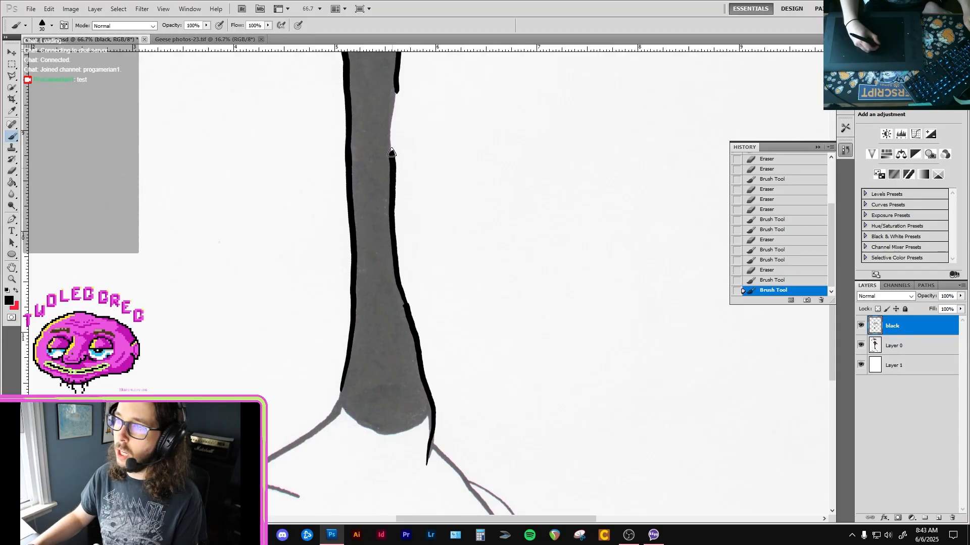
left_click_drag(392, 120, 378, 201)
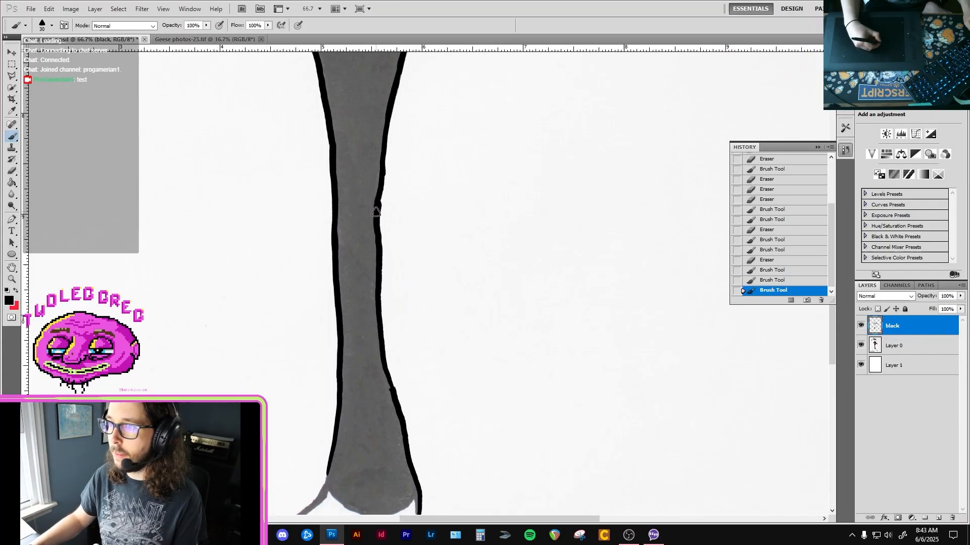
Smooth the joins along the neck's right outline with black brush touch-ups and the eraser.
left_click_drag(383, 168, 387, 143)
key("e")
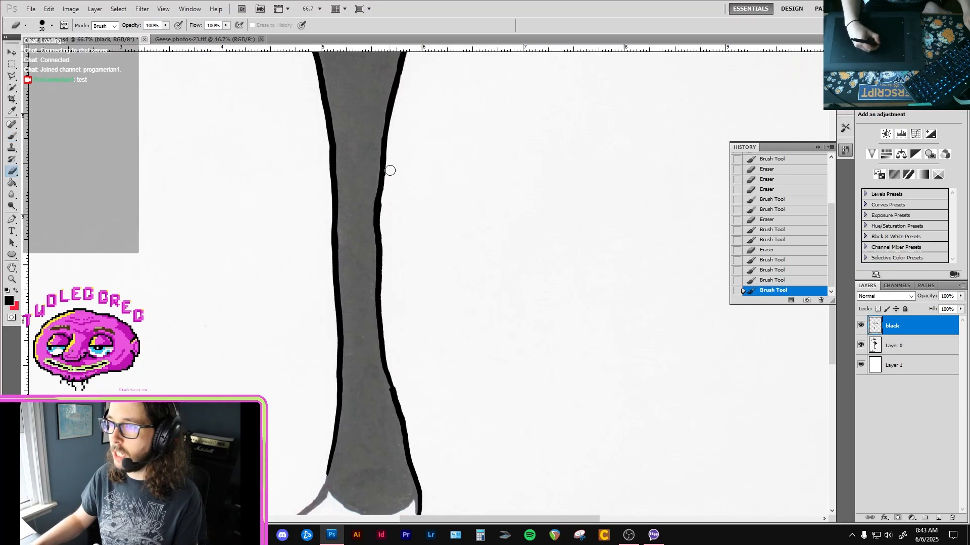
left_click_drag(385, 209, 385, 253)
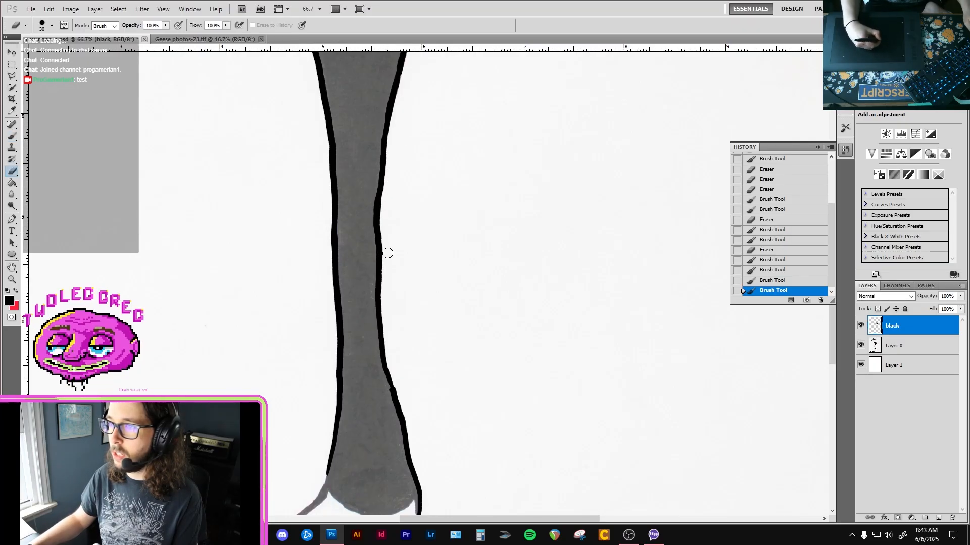
key("b")
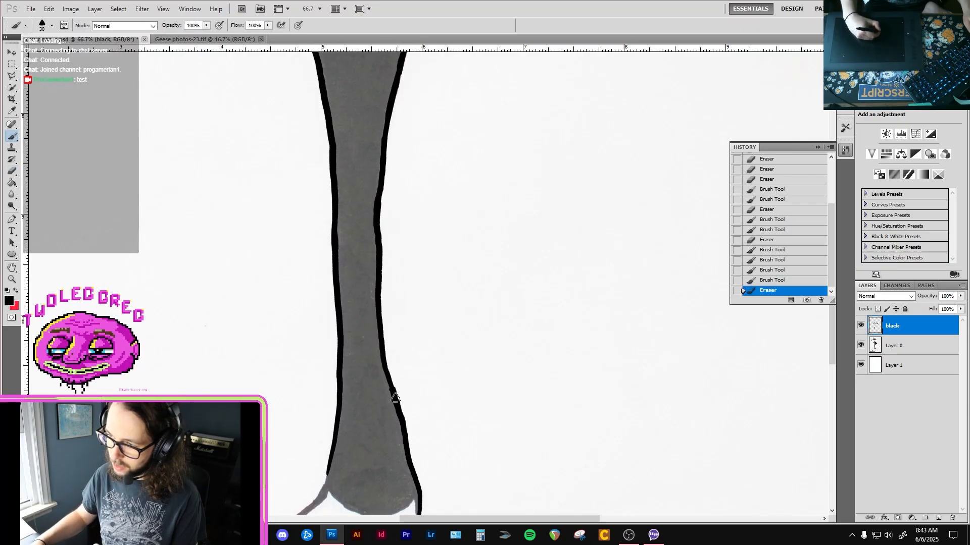
left_click_drag(395, 401, 394, 394)
key("e")
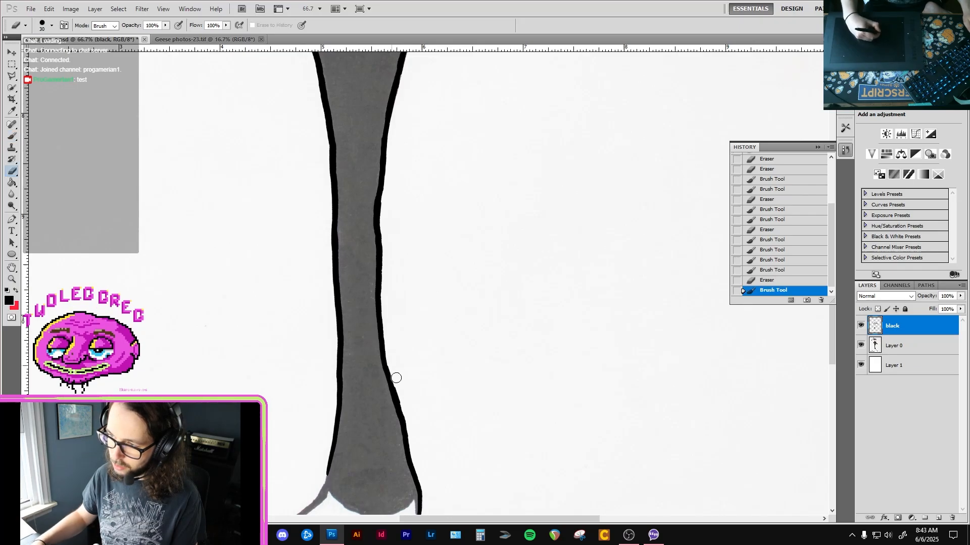
mouse_move(411, 431)
left_mouse_down()
mouse_move(380, 323)
mouse_move(378, 478)
left_mouse_up()
Even out the upper part of the neck's right outline with the eraser and thicken it in black below the bill.
key("b")
key("e")
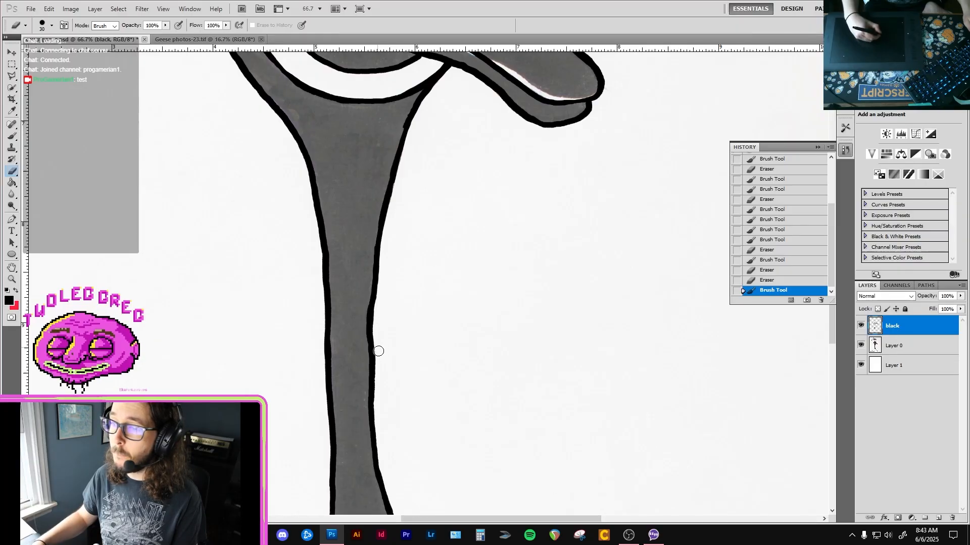
left_click_drag(379, 351, 380, 329)
scroll(381, 329, "up", 5)
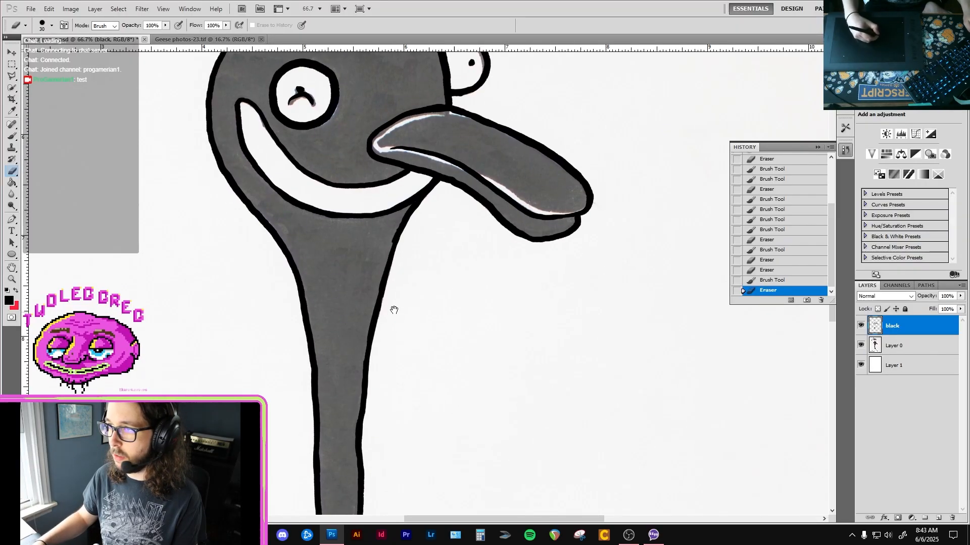
mouse_move(387, 247)
left_mouse_down()
mouse_move(406, 214)
mouse_move(399, 230)
left_mouse_up()
key("b")
left_click_drag(379, 288, 374, 302)
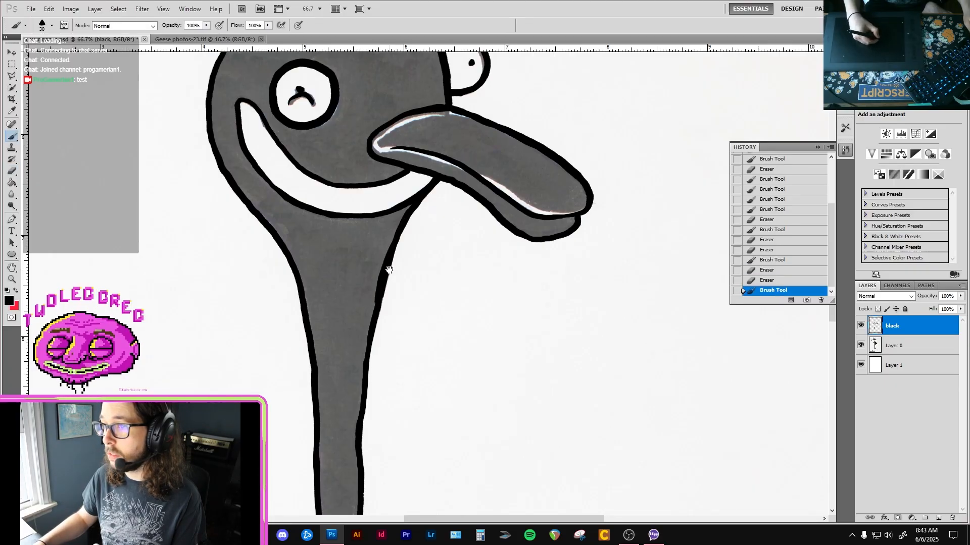
Erase the stray black mark inside the top of the head.
scroll(379, 293, "up", 5)
key("e")
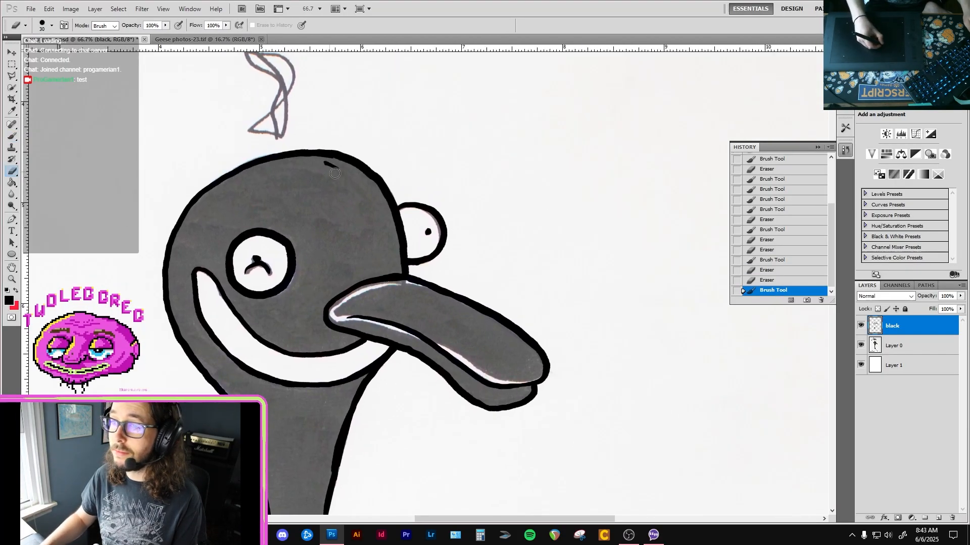
left_click(339, 168)
Trace the back line in black from the wing's top up to the neck's base and trim the joint with the eraser.
key("space")
mouse_move(293, 306)
left_mouse_down()
mouse_move(334, 227)
mouse_move(335, 238)
left_mouse_up()
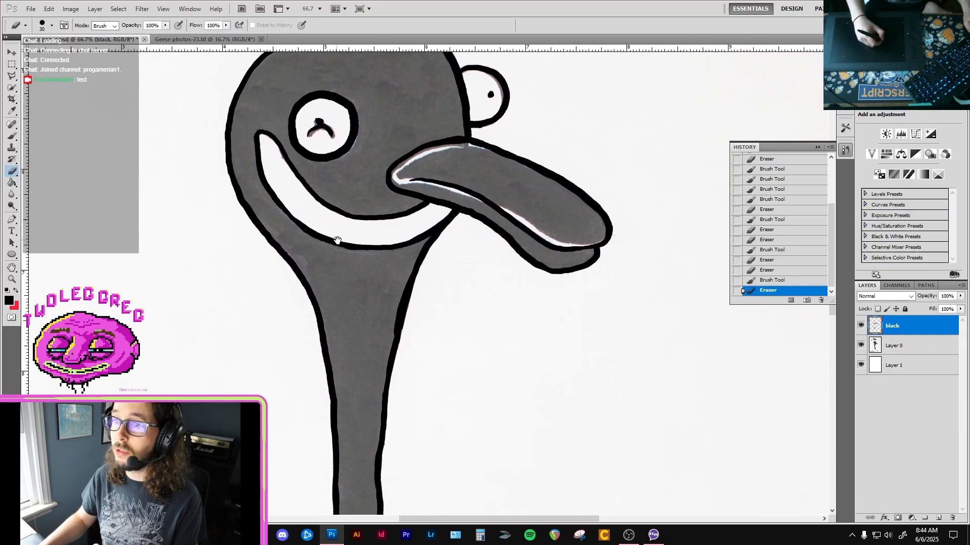
left_click_drag(316, 329, 260, 122)
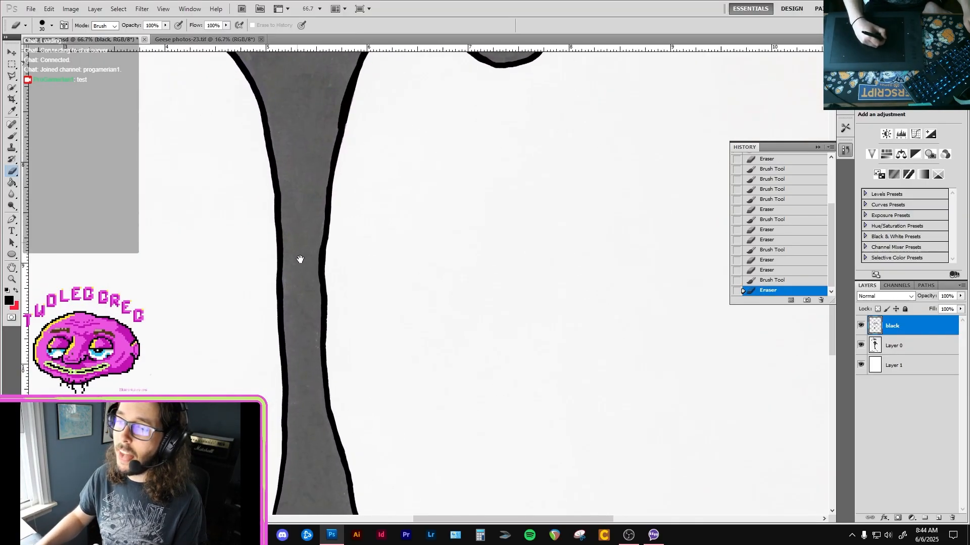
mouse_move(294, 246)
left_mouse_down()
mouse_move(303, 266)
mouse_move(294, 276)
left_mouse_up()
key("b")
key("space")
left_click_drag(301, 436, 283, 228)
mouse_move(285, 367)
left_mouse_down()
mouse_move(359, 268)
mouse_move(388, 247)
left_mouse_up()
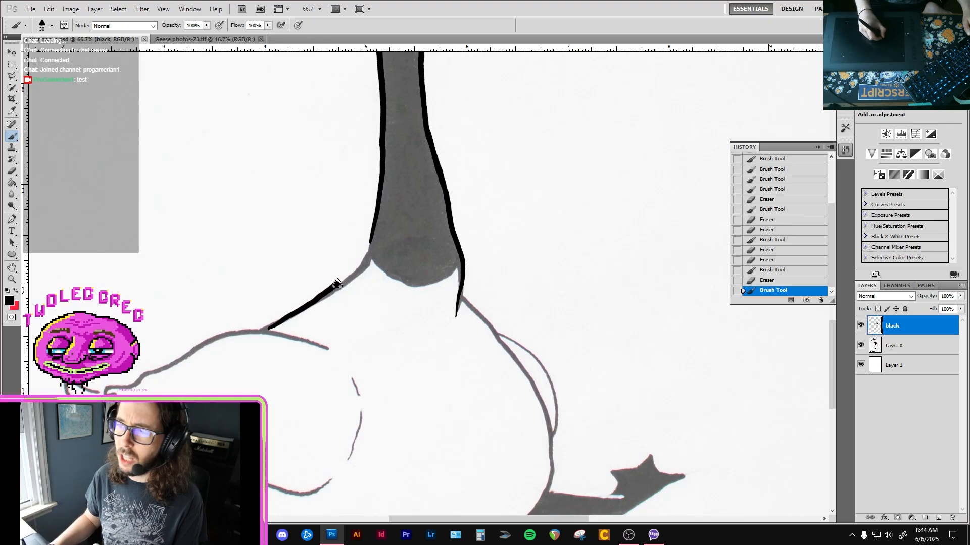
mouse_move(338, 284)
left_mouse_down()
mouse_move(378, 221)
mouse_move(371, 254)
left_mouse_up()
key("e")
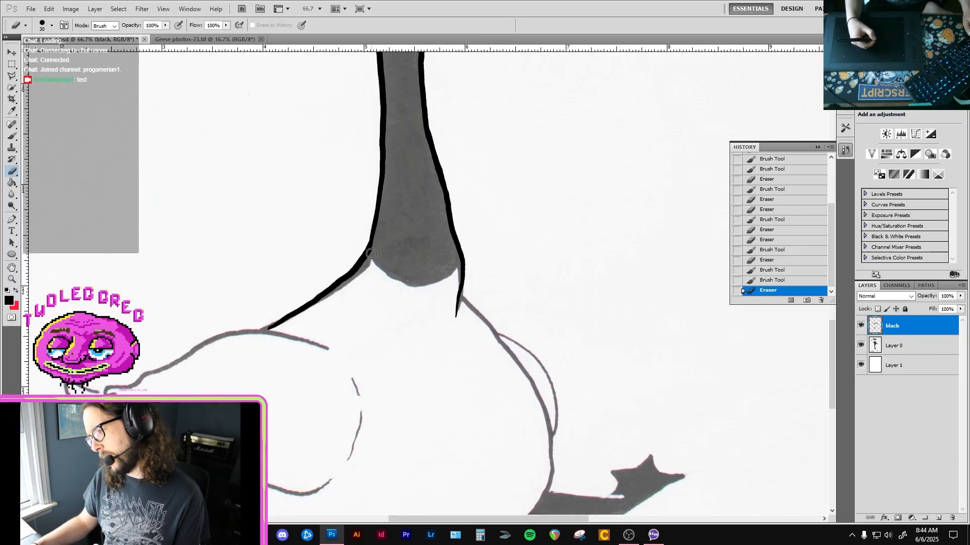
left_click(371, 254)
left_click(371, 254)
left_click(371, 254)
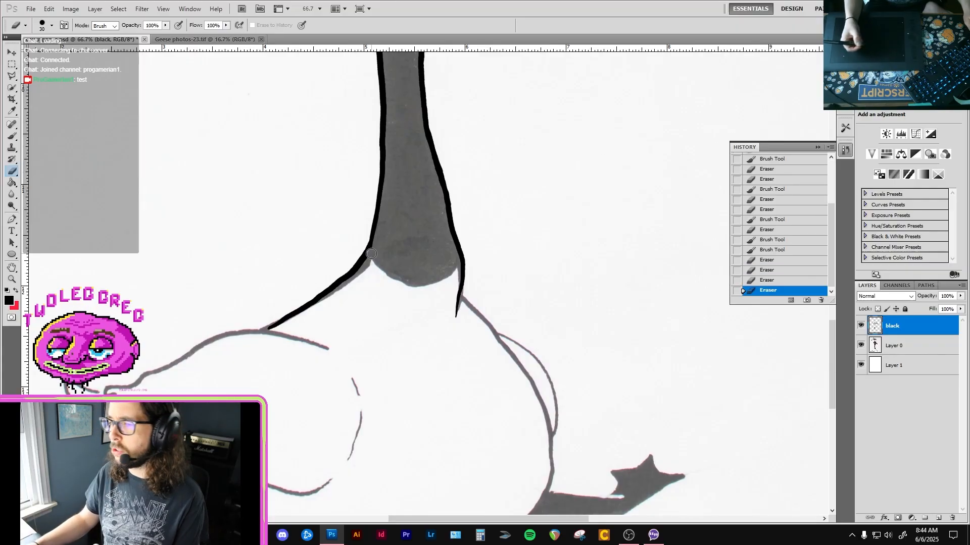
Trace the wing's upper edge in black from its pointed tip over to its end below the neck, trimming with the eraser.
key("b")
left_click_drag(295, 329, 369, 256)
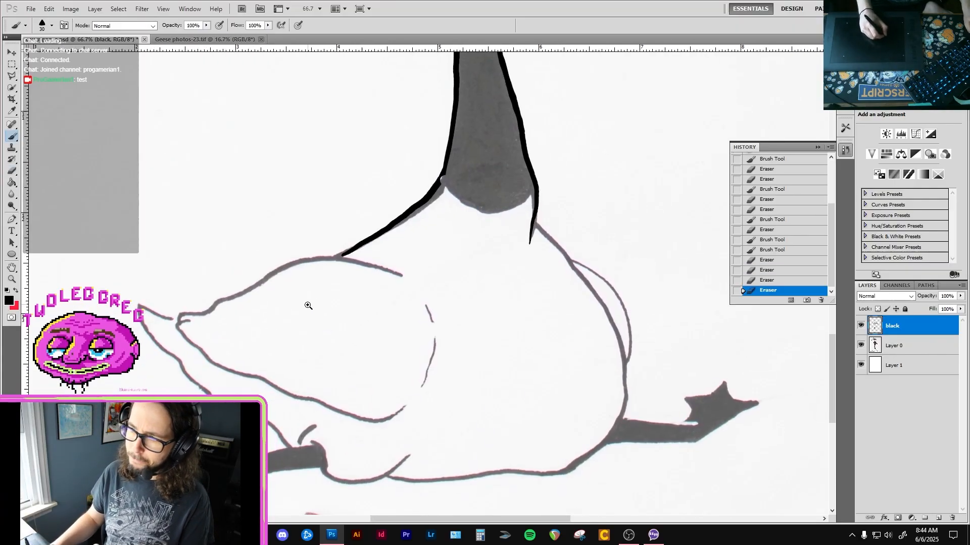
left_click(308, 306, "ctrl")
left_click_drag(232, 323, 305, 288)
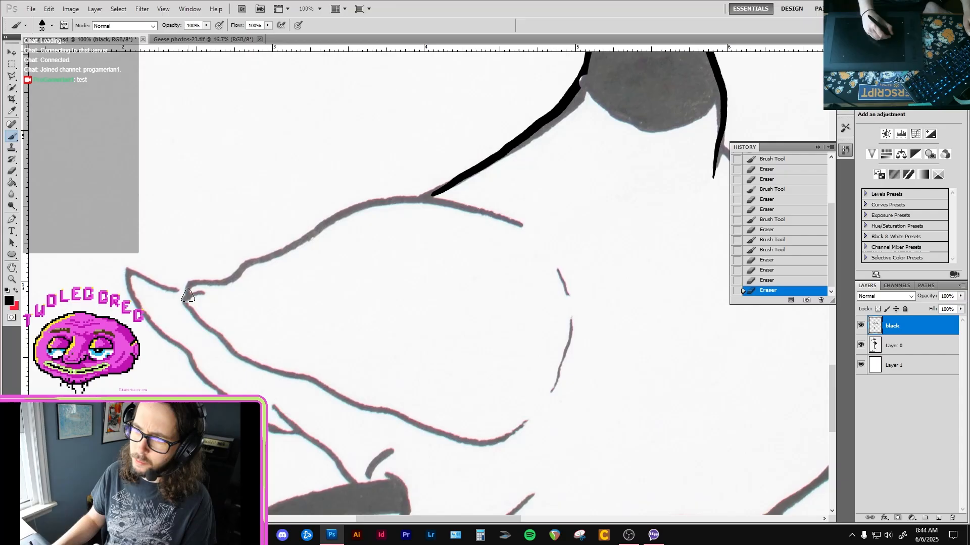
mouse_move(200, 284)
left_mouse_down()
mouse_move(344, 217)
mouse_move(408, 199)
mouse_move(541, 228)
mouse_move(526, 251)
left_mouse_up()
key("e")
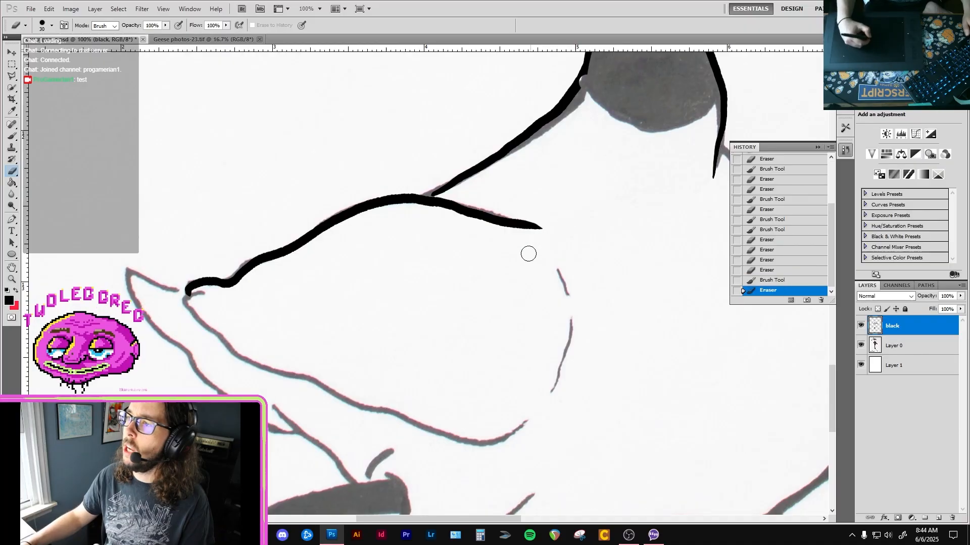
Trace the wing's tip and its lower edge in black through to the upturned end.
key("b")
mouse_move(212, 293)
left_mouse_down()
mouse_move(192, 287)
mouse_move(183, 302)
mouse_move(244, 361)
mouse_move(333, 392)
left_mouse_up()
left_click_drag(382, 410, 397, 414)
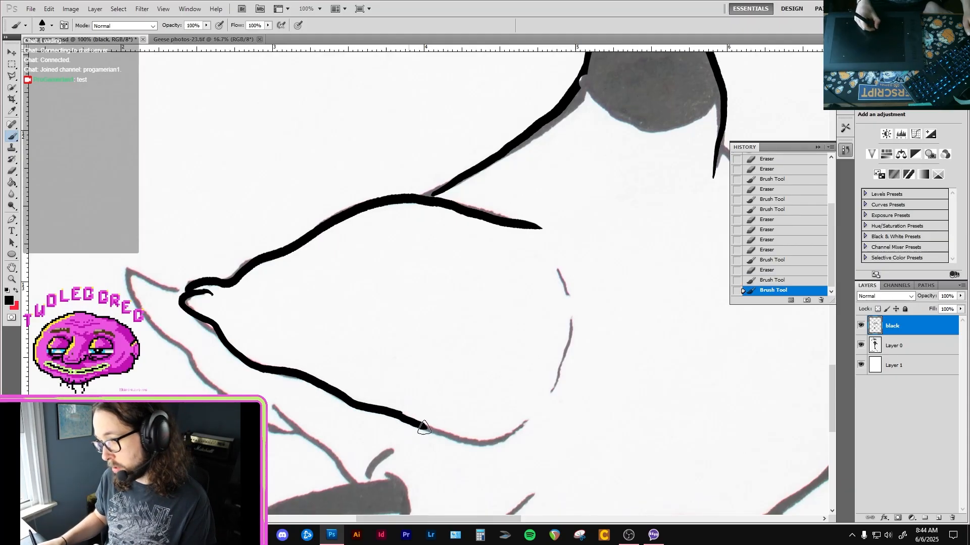
mouse_move(452, 438)
left_mouse_down()
mouse_move(497, 439)
mouse_move(533, 409)
left_mouse_up()
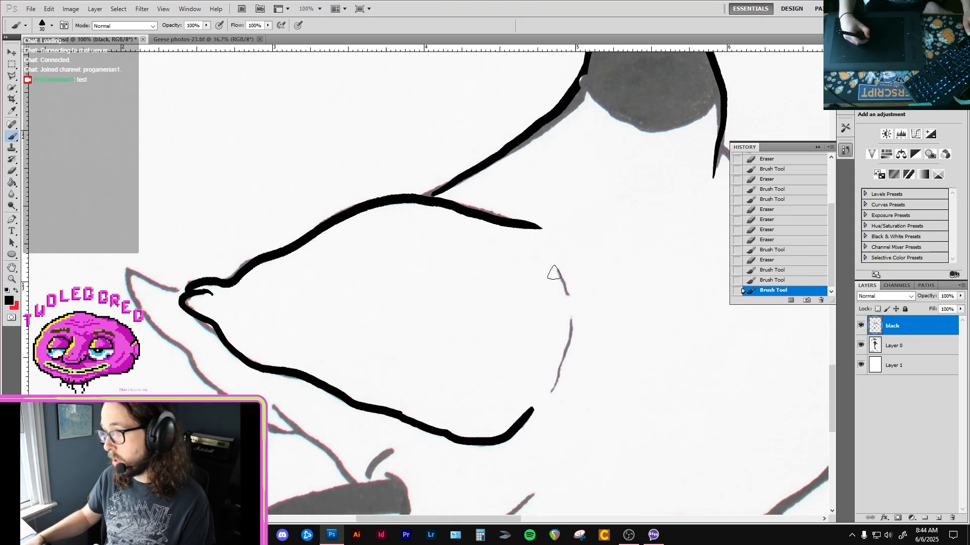
Trace the two short curved marks in black along the wing's open front edge, replacing the first upper stroke and trimming with the eraser.
left_click_drag(552, 256, 568, 310)
key("ctrl+z")
left_click_drag(551, 257, 570, 293)
mouse_move(551, 394)
left_mouse_down()
mouse_move(577, 306)
mouse_move(571, 283)
mouse_move(589, 288)
left_mouse_up()
key("e")
key("b")
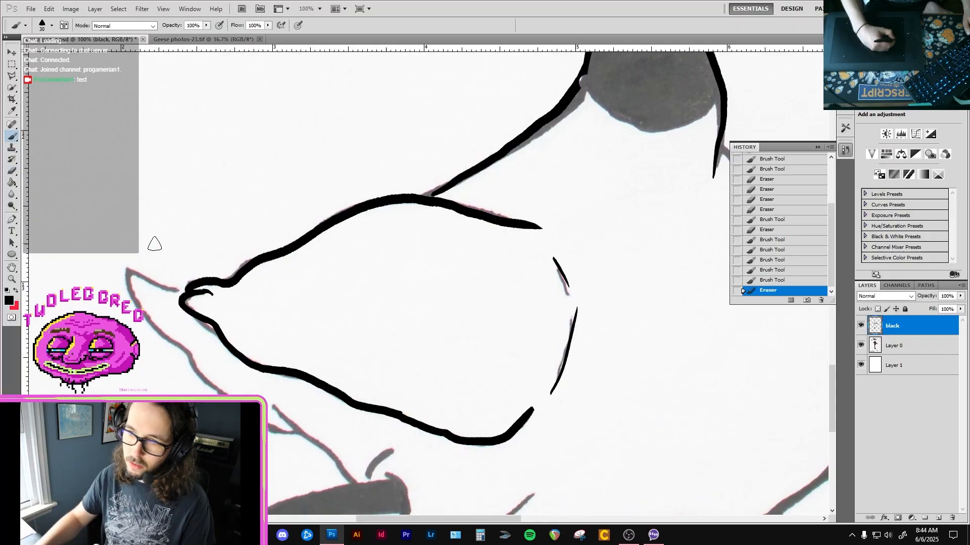
Trace the tail's upper and lower edges in black behind the wing tip and trim its point with the eraser.
left_click_drag(129, 270, 188, 289)
left_click_drag(129, 292, 212, 388)
key("e")
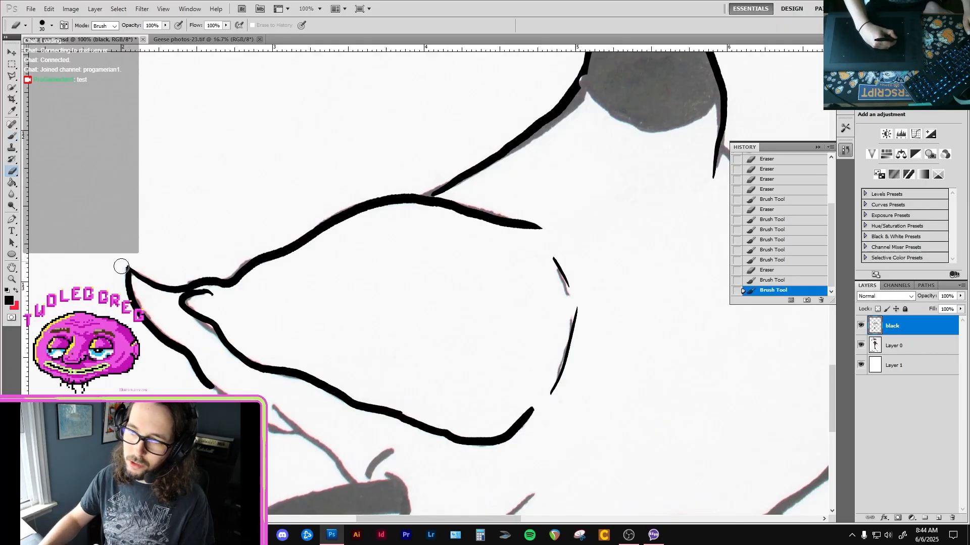
left_click(121, 269)
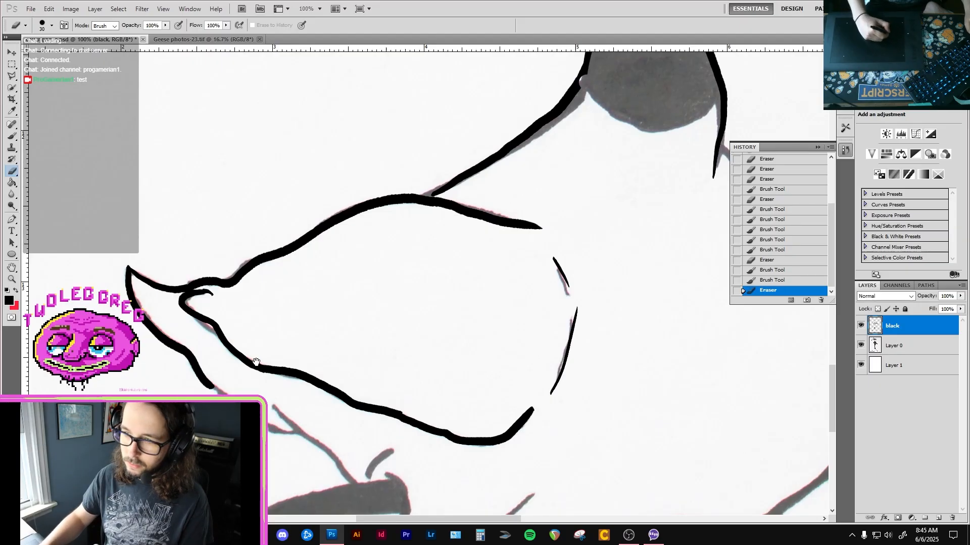
Touch up the joint between the back line and the wing's upper edge with the brush and eraser.
mouse_move(265, 362)
left_mouse_down()
mouse_move(310, 278)
mouse_move(323, 327)
left_mouse_up()
left_click_drag(541, 178, 458, 217)
key("b")
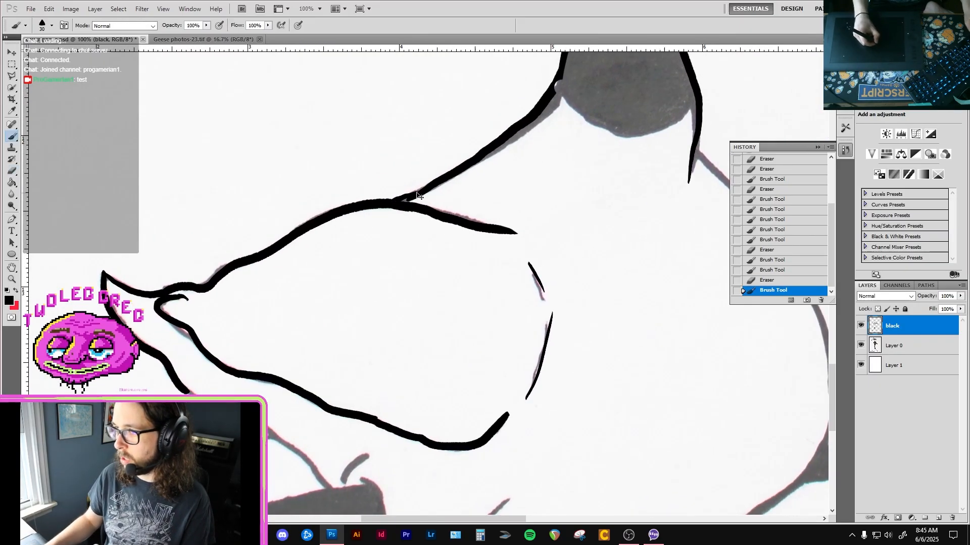
mouse_move(397, 204)
left_mouse_down()
mouse_move(419, 195)
mouse_move(300, 274)
left_mouse_up()
mouse_move(416, 158)
left_mouse_down()
mouse_move(387, 208)
mouse_move(401, 210)
left_mouse_up()
key("e")
key("b")
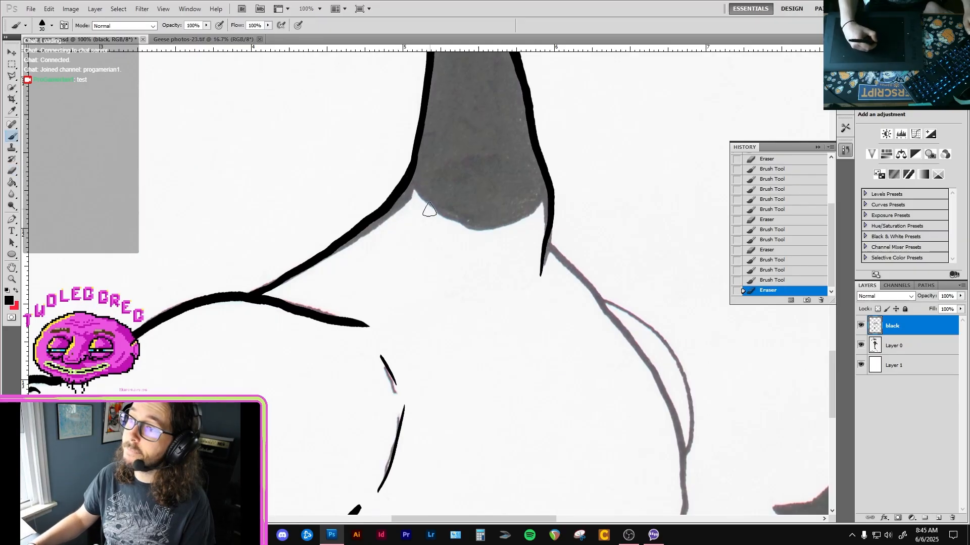
Trace the rounded lower edge of the neck's dark area in black, undoing and redrawing the first stroke.
mouse_move(410, 182)
left_mouse_down()
mouse_move(469, 222)
mouse_move(517, 201)
left_mouse_up()
key("ctrl+z")
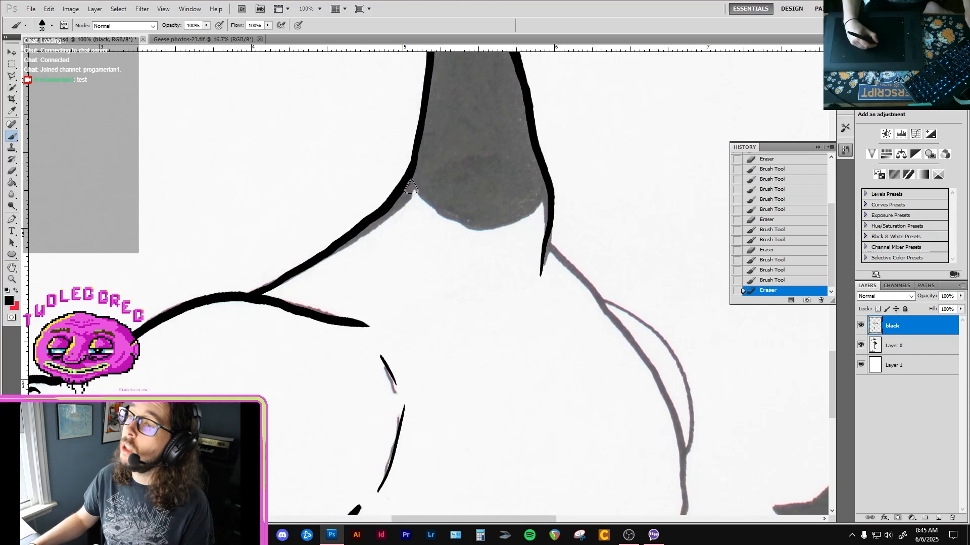
mouse_move(411, 187)
left_mouse_down()
mouse_move(462, 226)
mouse_move(508, 214)
mouse_move(549, 182)
mouse_move(463, 207)
left_mouse_up()
left_click_drag(449, 223, 473, 250)
Trim the neck's front outline below the cheek and bill with the eraser.
key("e")
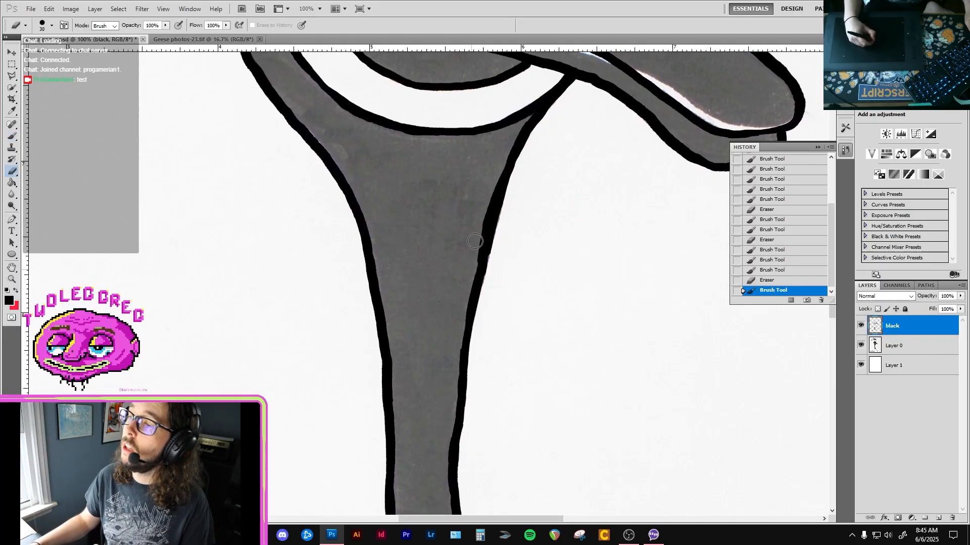
mouse_move(471, 272)
left_mouse_down()
mouse_move(479, 242)
mouse_move(455, 263)
left_mouse_up()
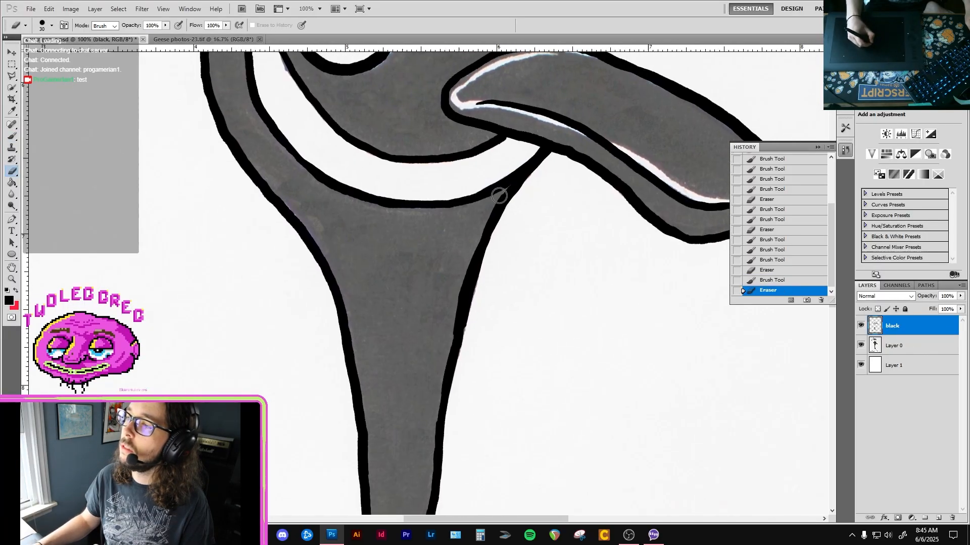
left_click_drag(499, 196, 498, 202)
left_click_drag(439, 288, 454, 240)
mouse_move(410, 106)
left_mouse_down()
mouse_move(437, 286)
mouse_move(439, 277)
left_mouse_up()
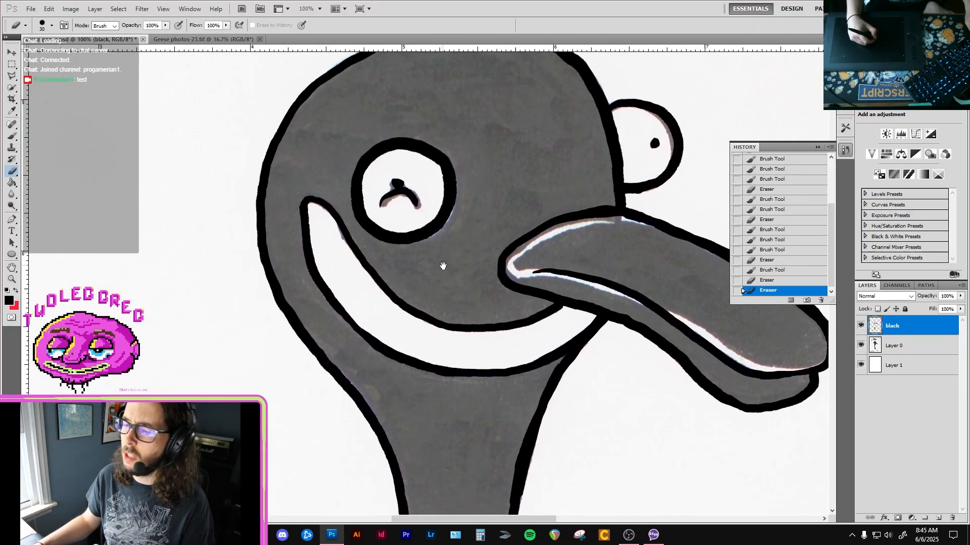
Switch to the web browser, search for "season of the bad guys club" and open the club's Instagram result.
key("alt+Tab")
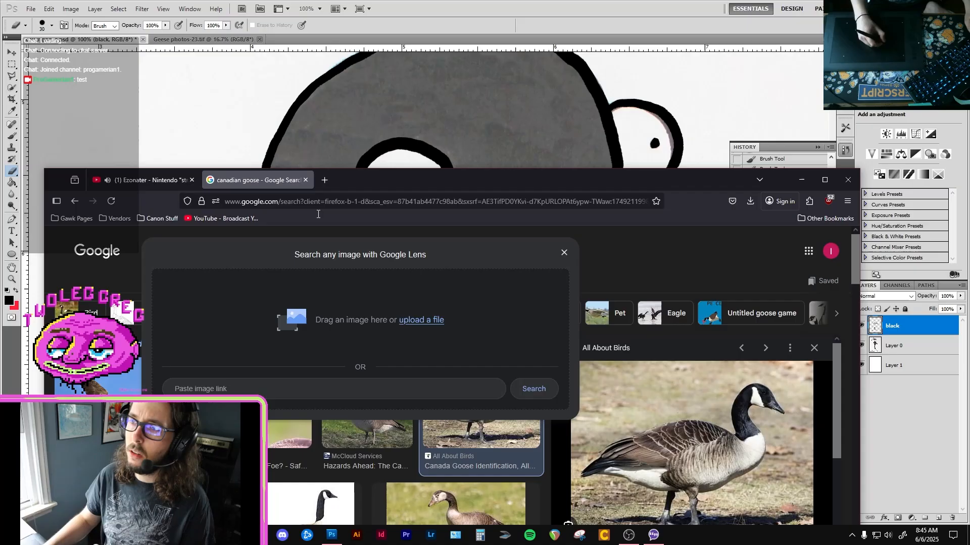
left_click(318, 202)
type("season of ")
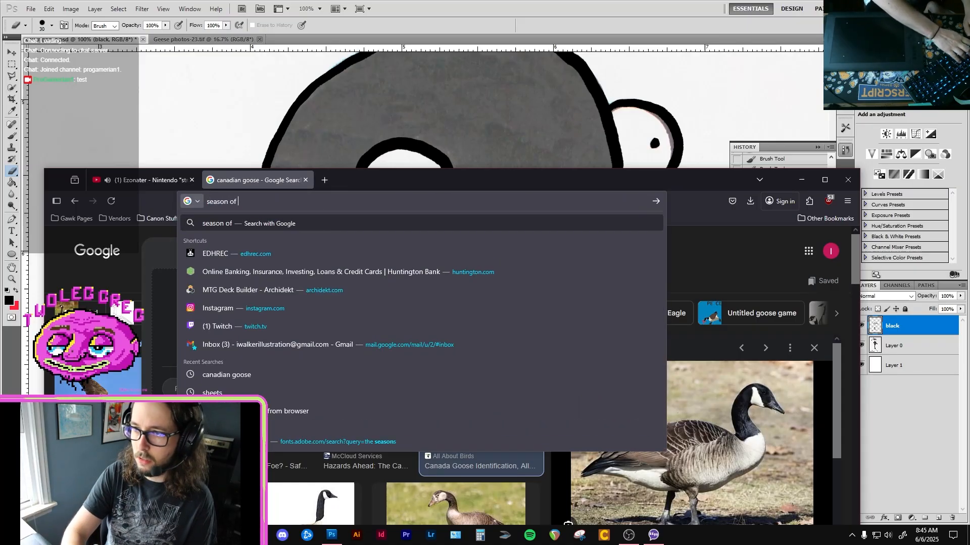
type("the bad guys club")
key("Return")
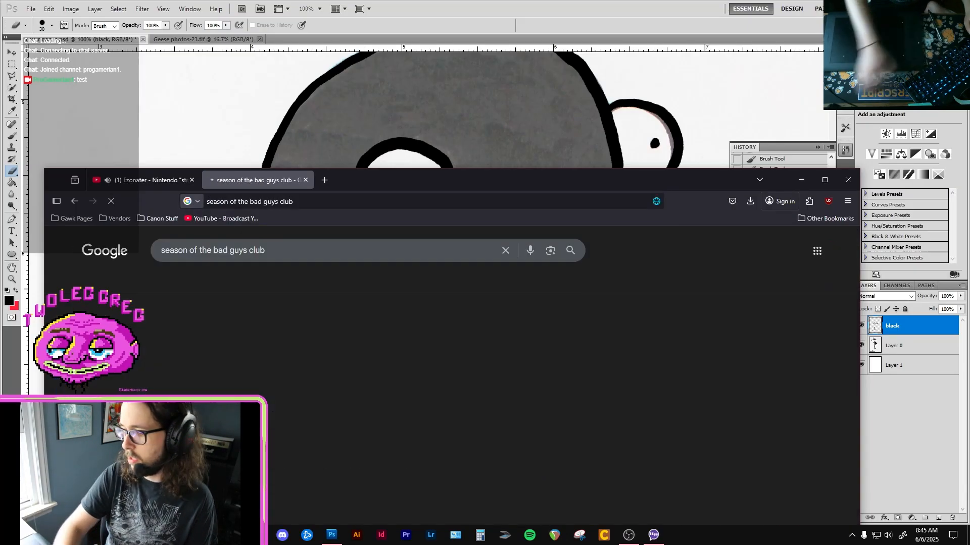
scroll(238, 374, "down", 2)
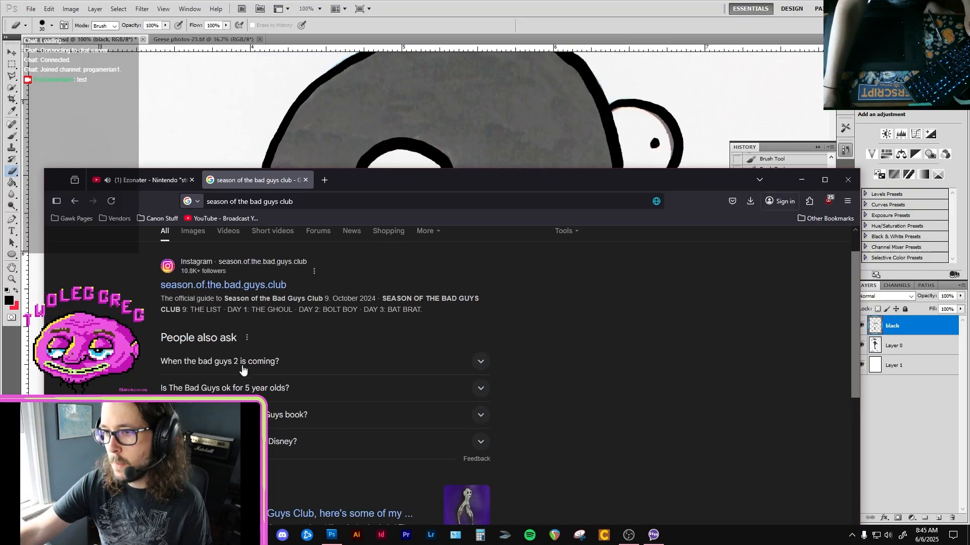
scroll(260, 383, "up", 2)
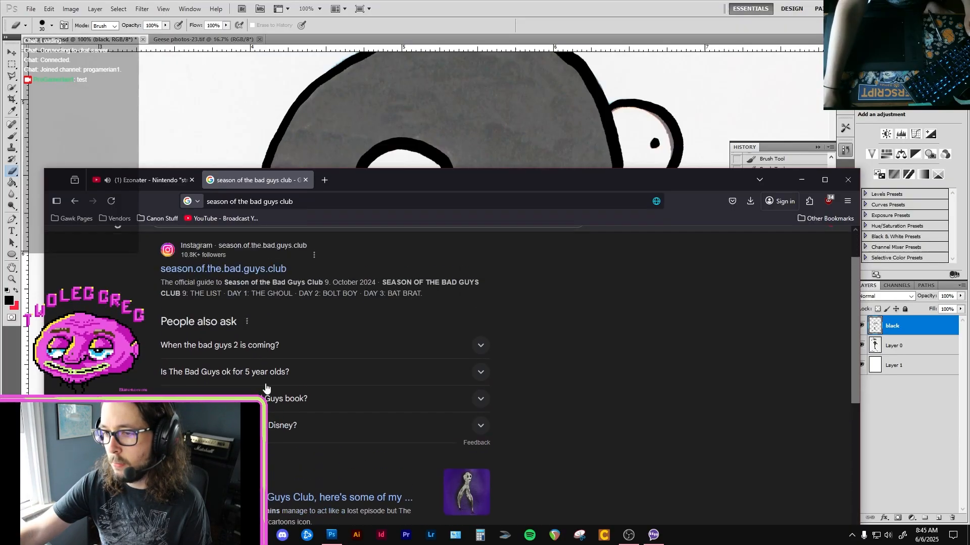
left_click(262, 337)
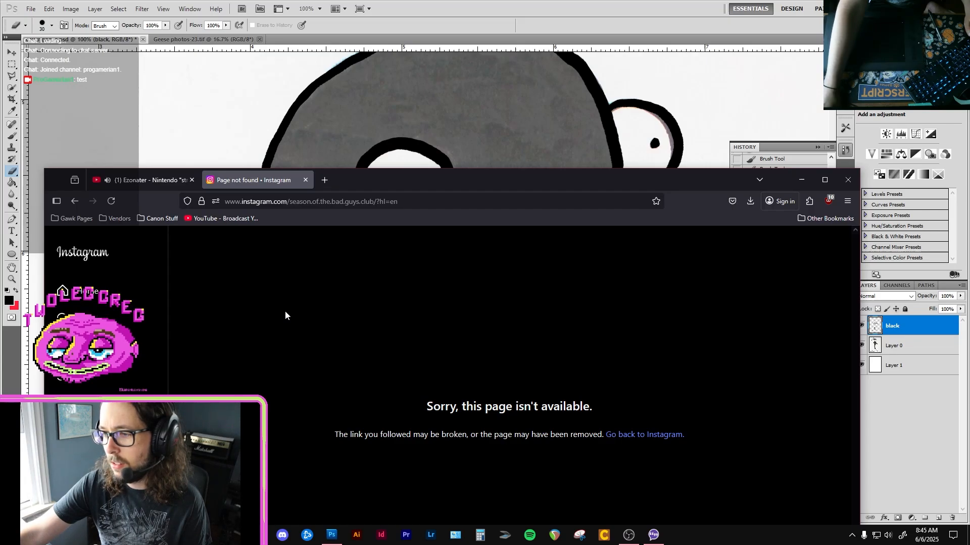
Go back to the results, look through them and check the Instagram post about Season of the Bad Guys Club 9.
key("alt+Left")
scroll(116, 390, "down", 2)
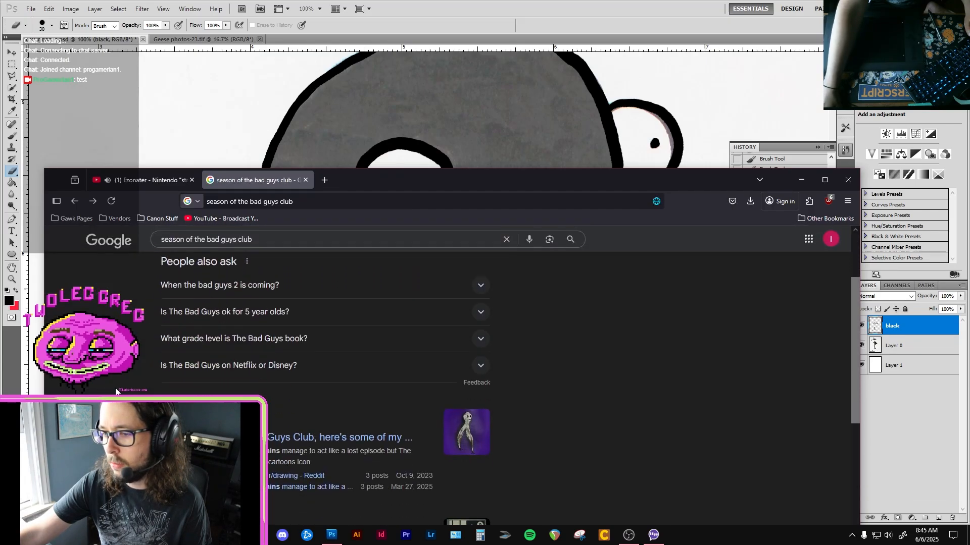
scroll(303, 404, "down", 3)
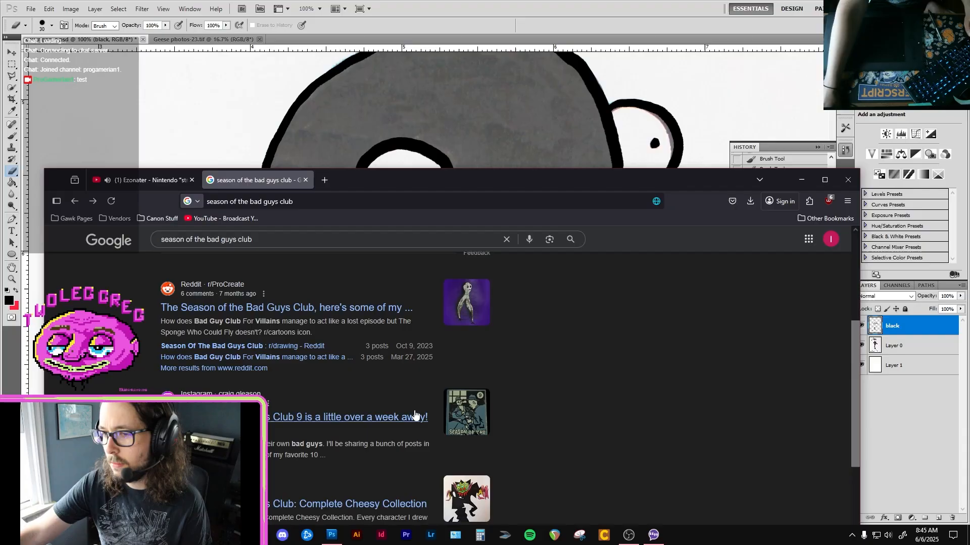
scroll(414, 414, "down", 2)
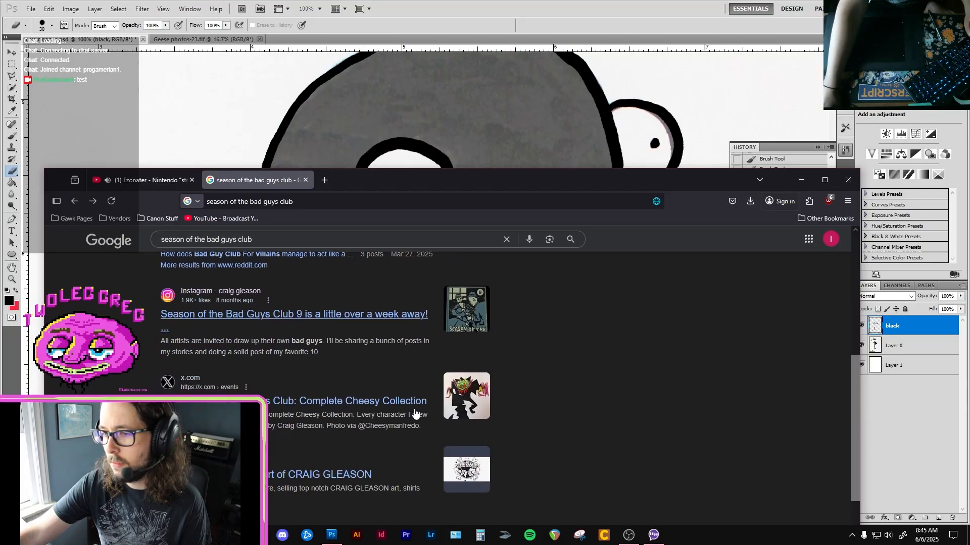
left_click(257, 315)
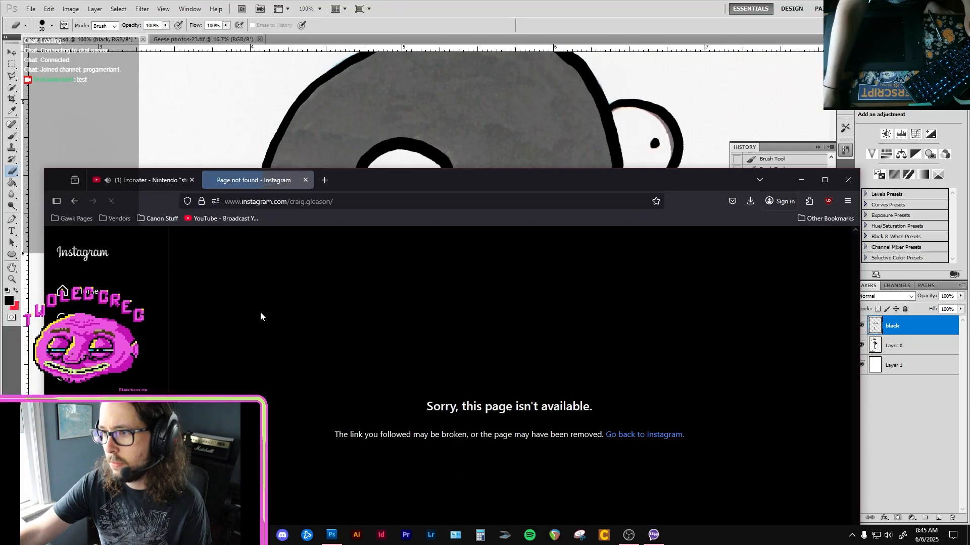
key("alt+Left")
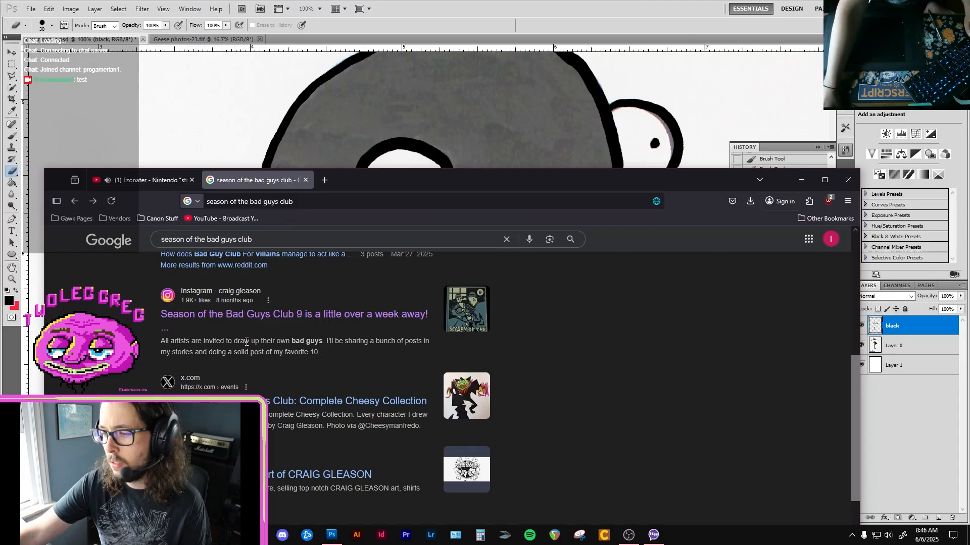
scroll(247, 341, "down", 1)
scroll(292, 399, "up", 4)
scroll(292, 398, "up", 5)
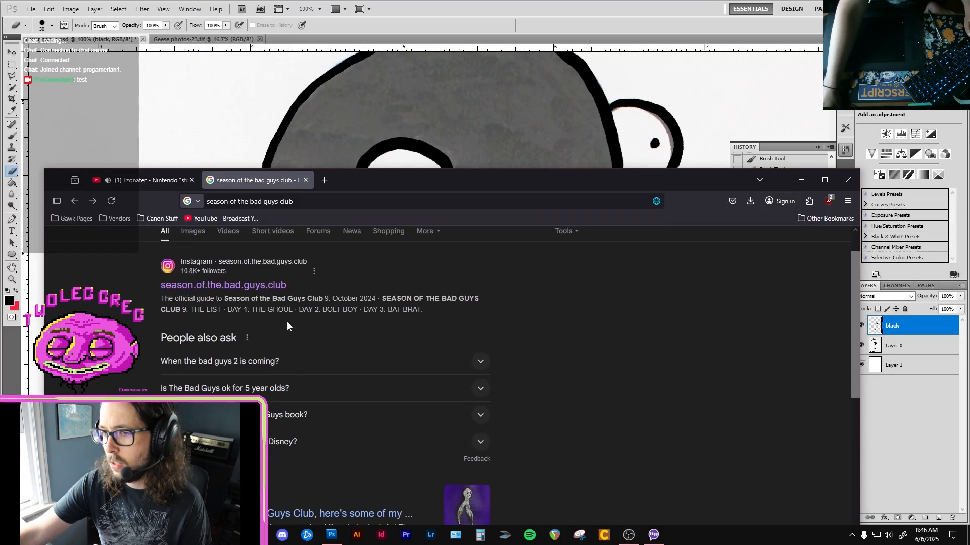
Search for the artist's name and open the BAD GUYS CLUB store website.
triple_click(279, 251)
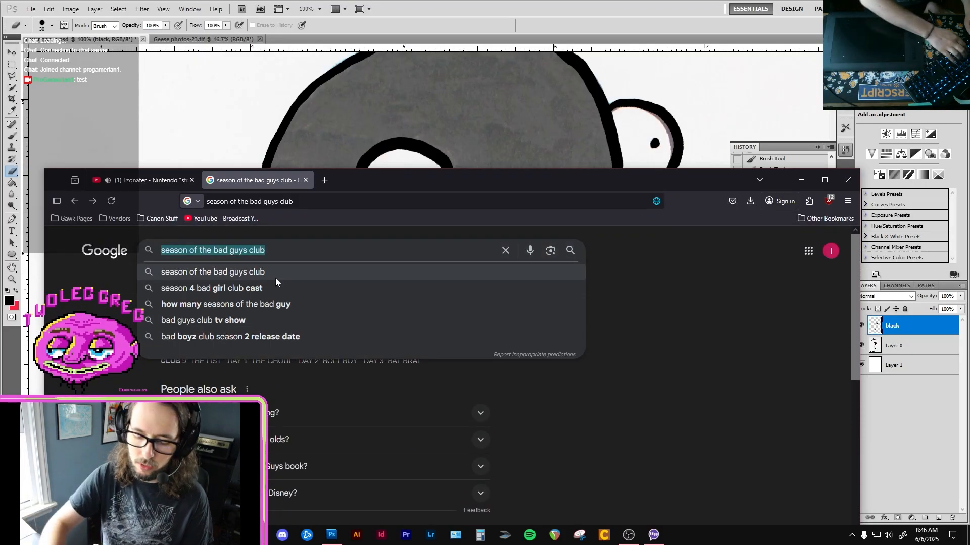
type("cra")
type("ig gleason")
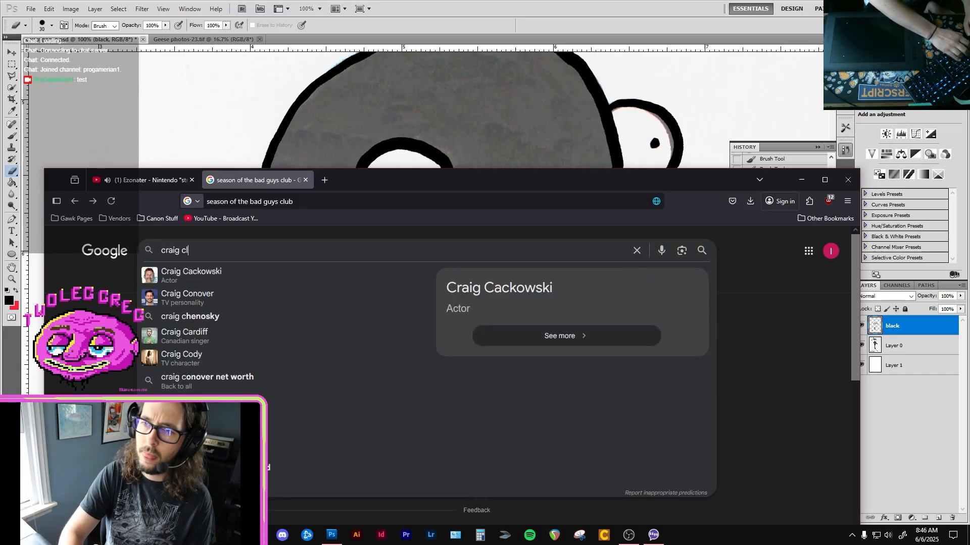
key("Return")
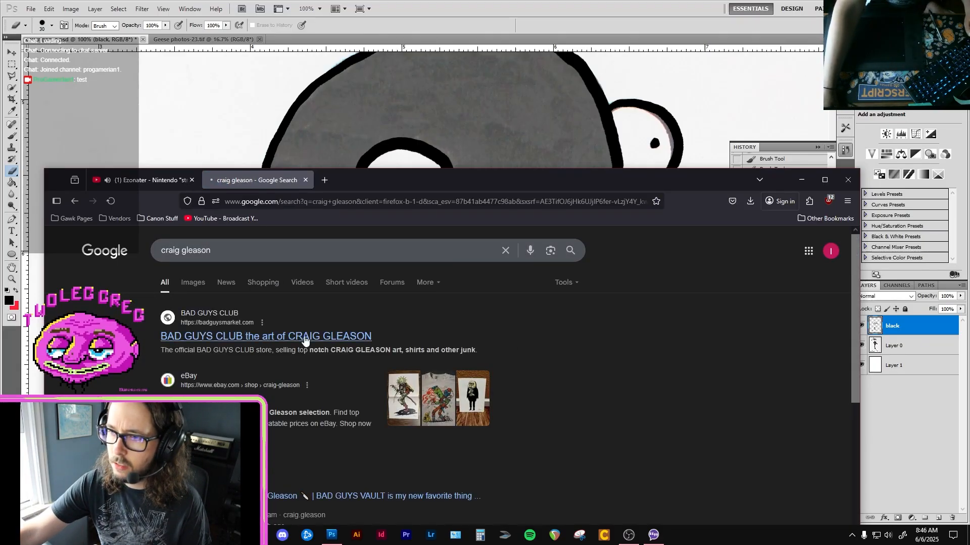
left_click(263, 337)
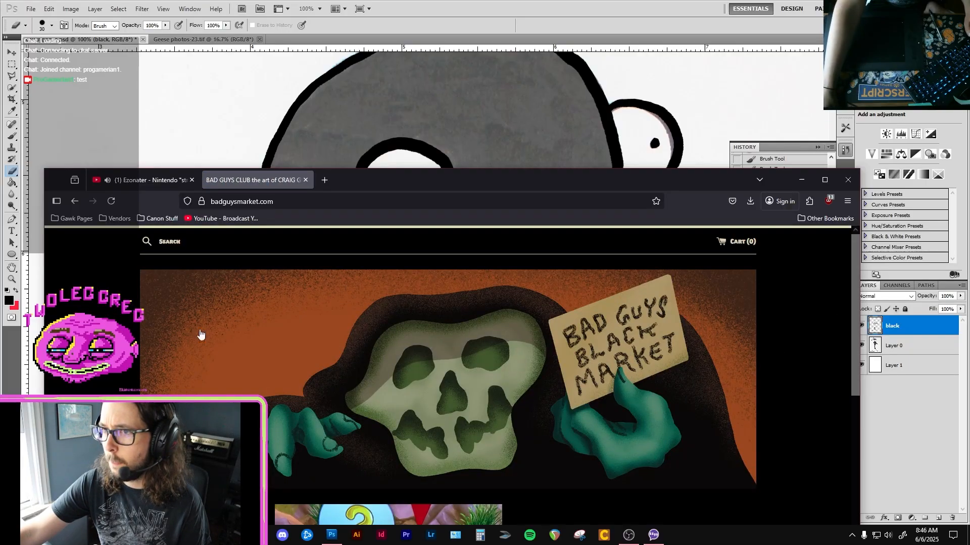
Read the Instagram account notice on the store's home page and look over the page down to the newsletter sign-up.
scroll(255, 320, "down", 4)
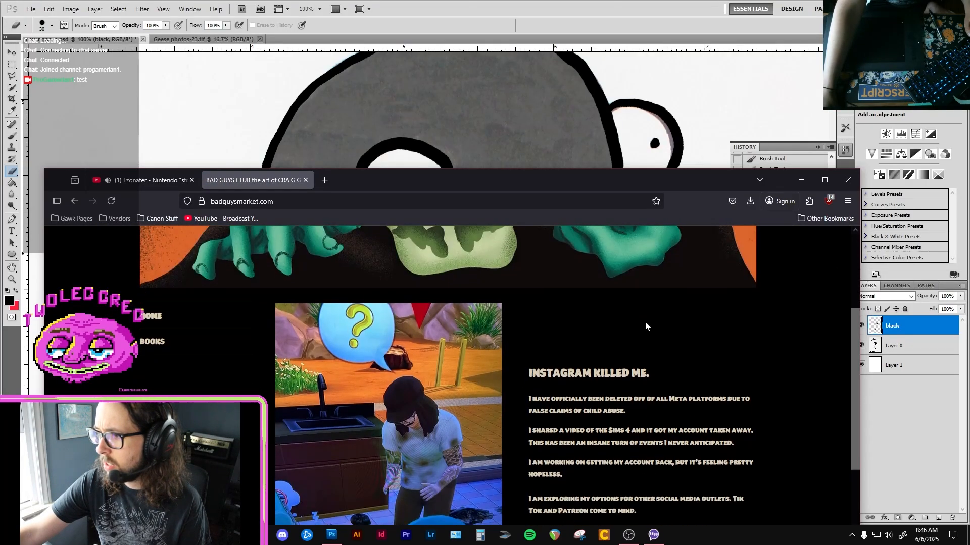
scroll(672, 325, "down", 2)
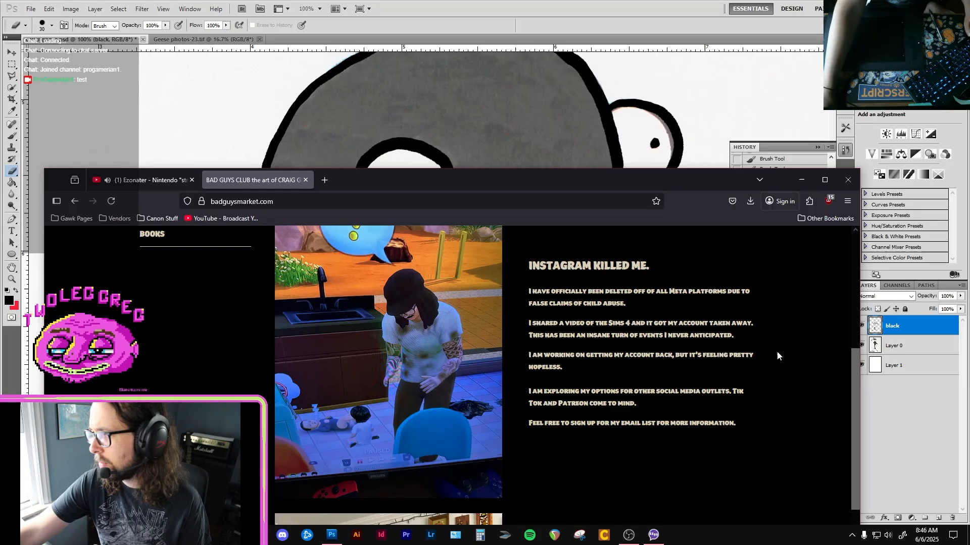
scroll(778, 352, "up", 1)
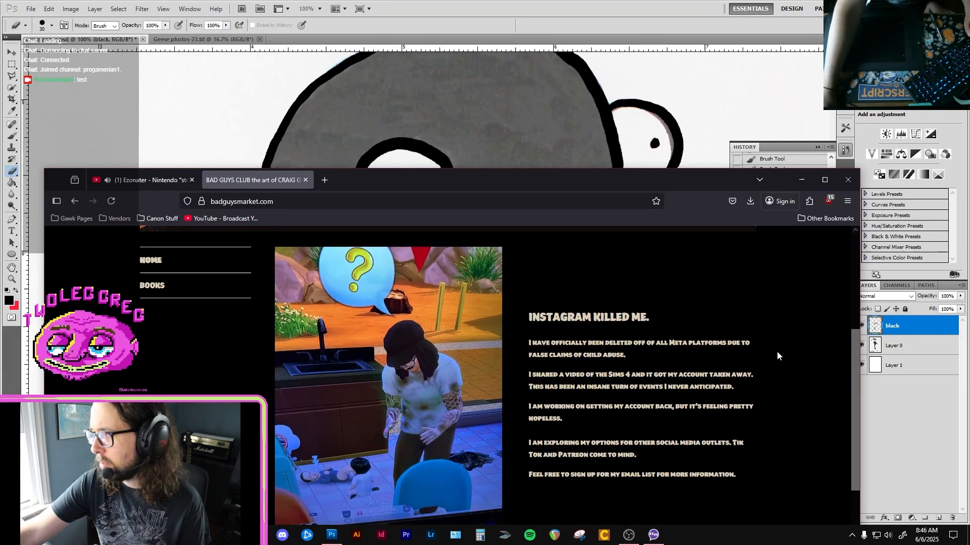
scroll(776, 355, "down", 1)
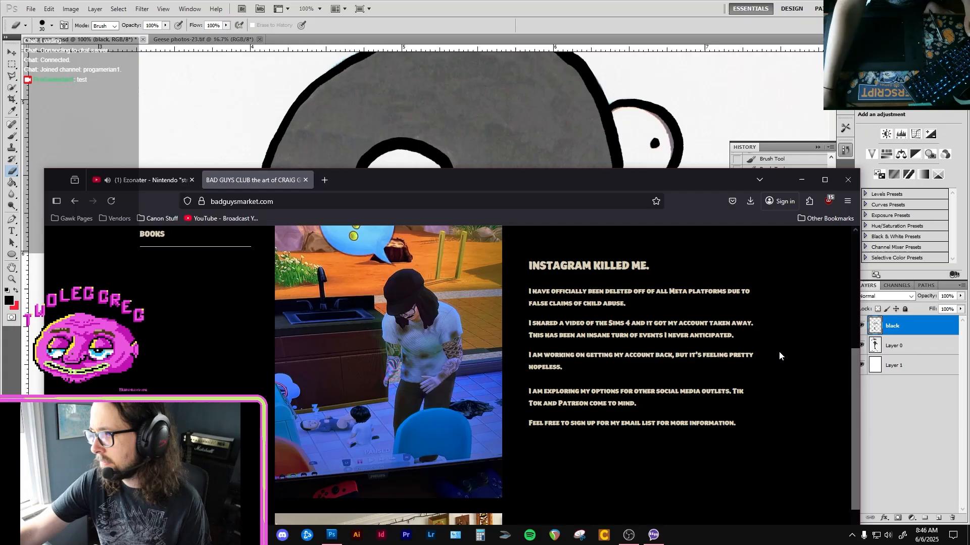
scroll(779, 356, "down", 4)
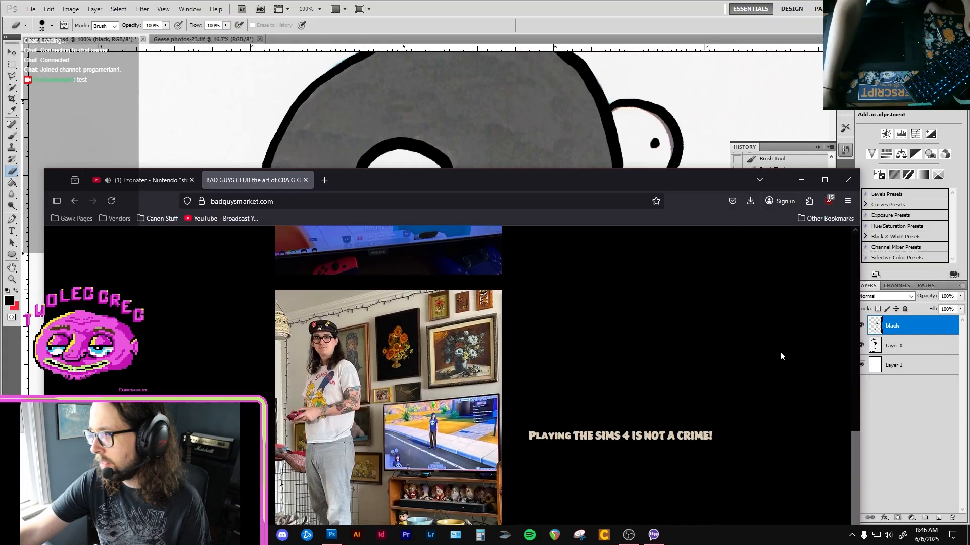
scroll(780, 355, "down", 4)
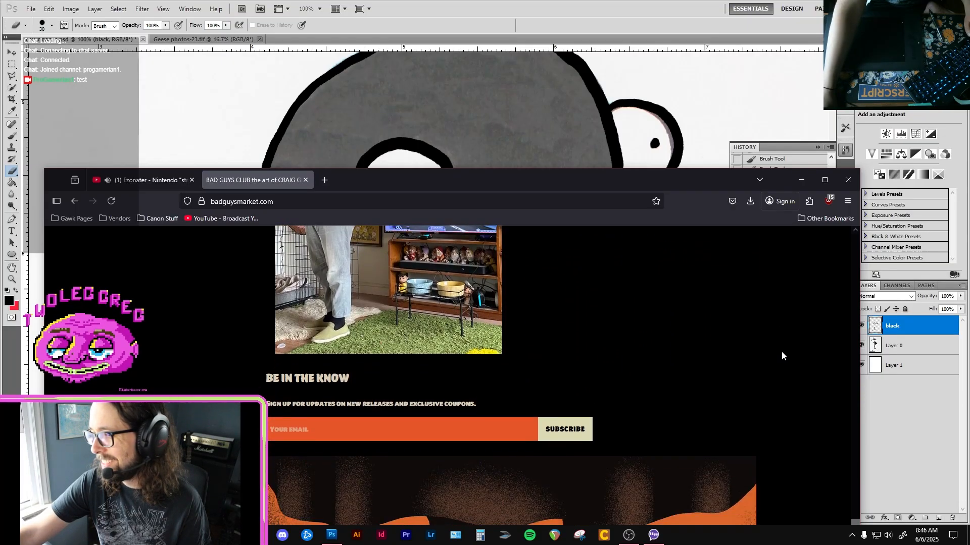
scroll(783, 351, "up", 8)
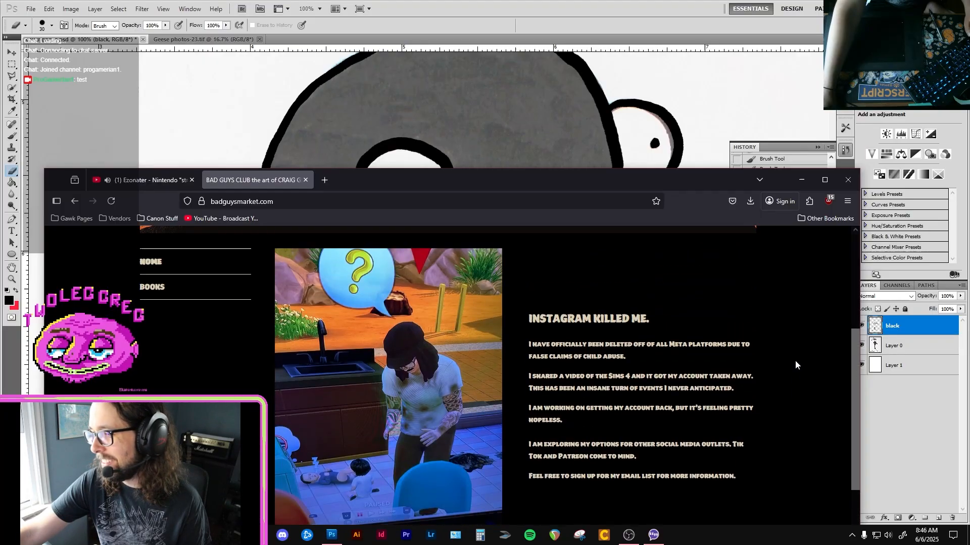
Switch back to Photoshop and touch up the black outline where the neck's rounded lower edge meets the back line.
left_click(412, 3)
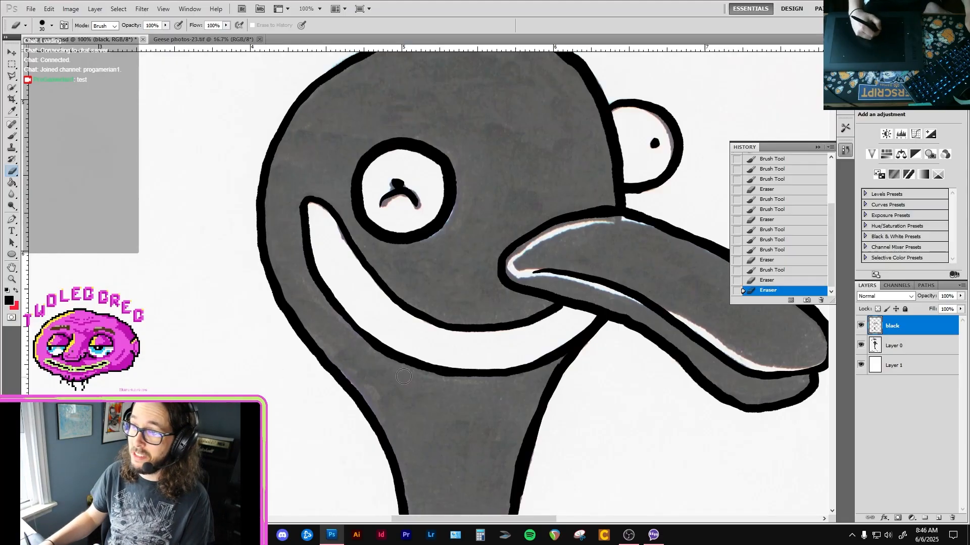
left_click_drag(412, 302, 368, 223)
mouse_move(404, 416)
left_mouse_down()
mouse_move(362, 258)
mouse_move(377, 297)
left_mouse_up()
key("b")
mouse_move(376, 291)
left_mouse_down()
mouse_move(391, 104)
mouse_move(373, 256)
mouse_move(372, 202)
left_mouse_up()
left_click_drag(372, 310, 372, 192)
left_click_drag(371, 293, 371, 276)
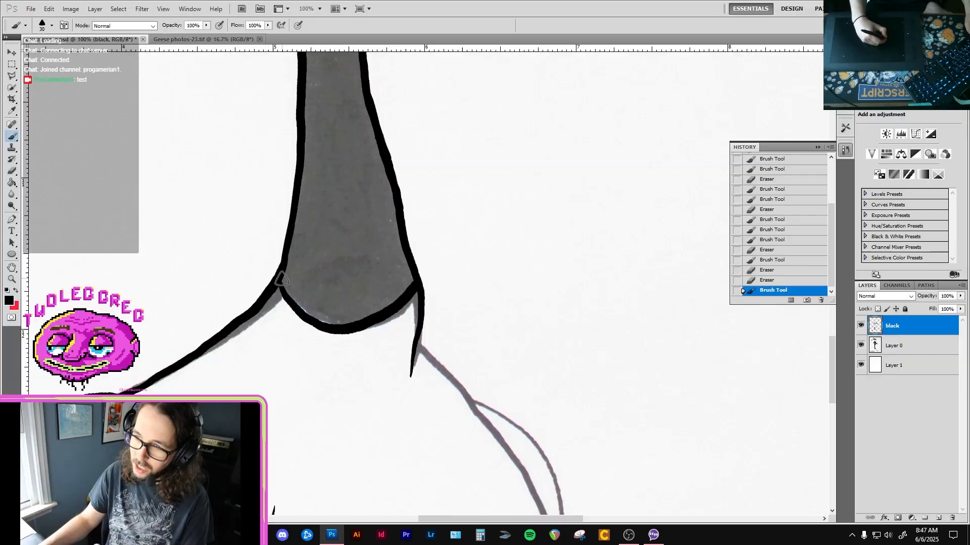
left_click_drag(280, 284, 284, 294)
left_click_drag(235, 375, 295, 233)
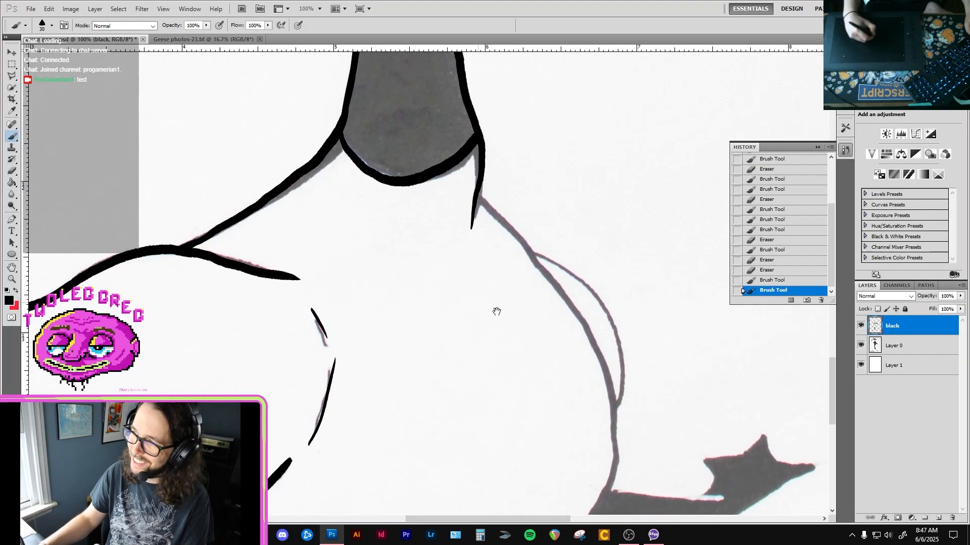
Trace the body's outline in black from the neck's base around past the foot, and trim its outer edge beside the thin bulge.
left_click_drag(497, 313, 424, 230)
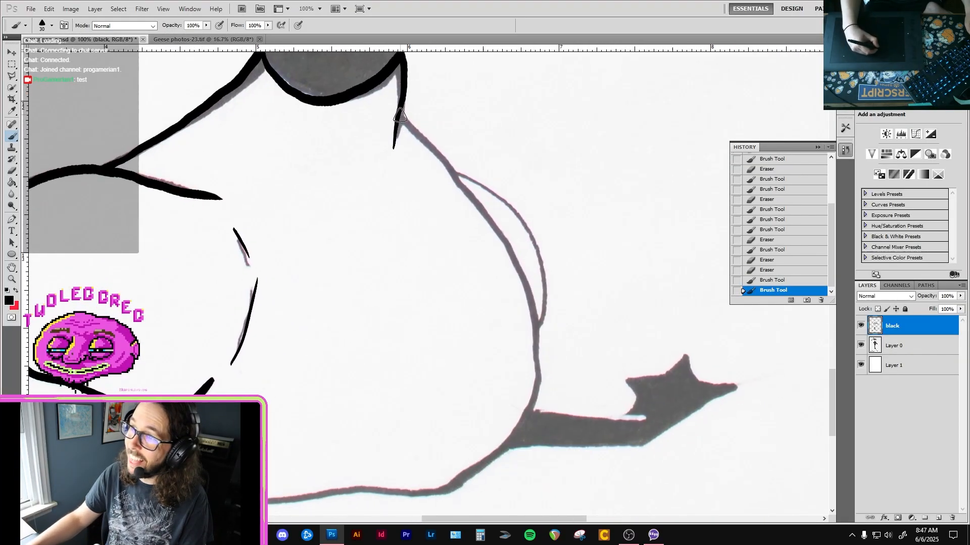
left_click_drag(448, 167, 518, 277)
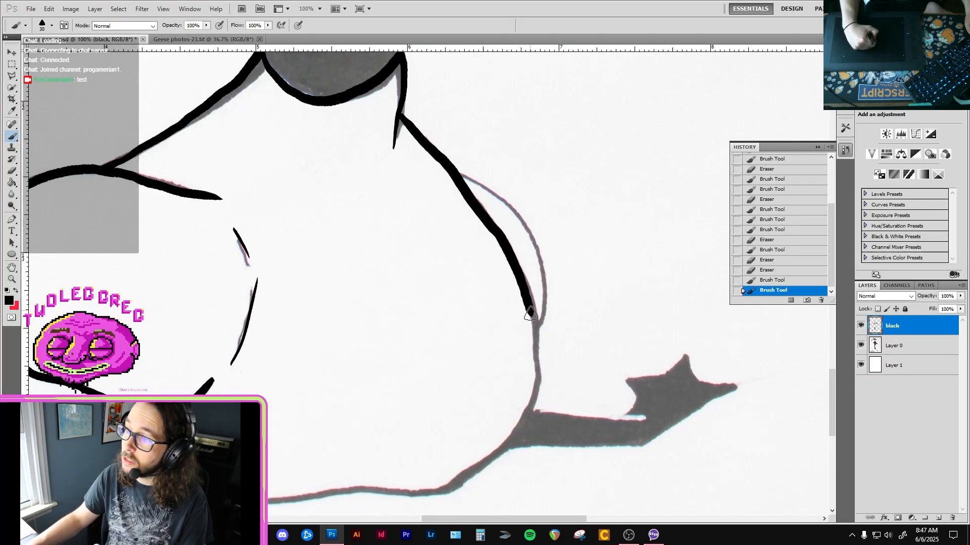
left_click_drag(531, 313, 535, 334)
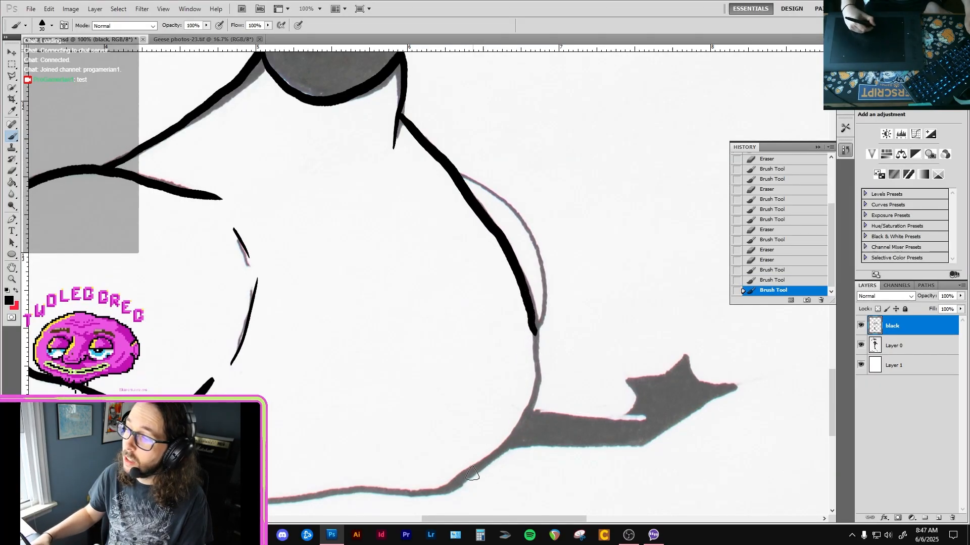
mouse_move(527, 412)
left_mouse_down()
mouse_move(542, 341)
mouse_move(528, 309)
left_mouse_up()
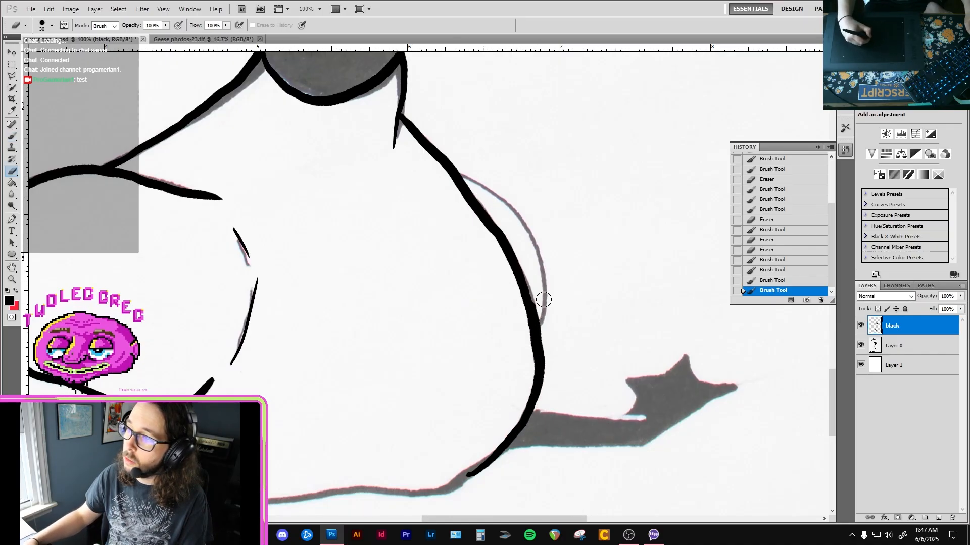
key("e")
left_click_drag(542, 310, 534, 296)
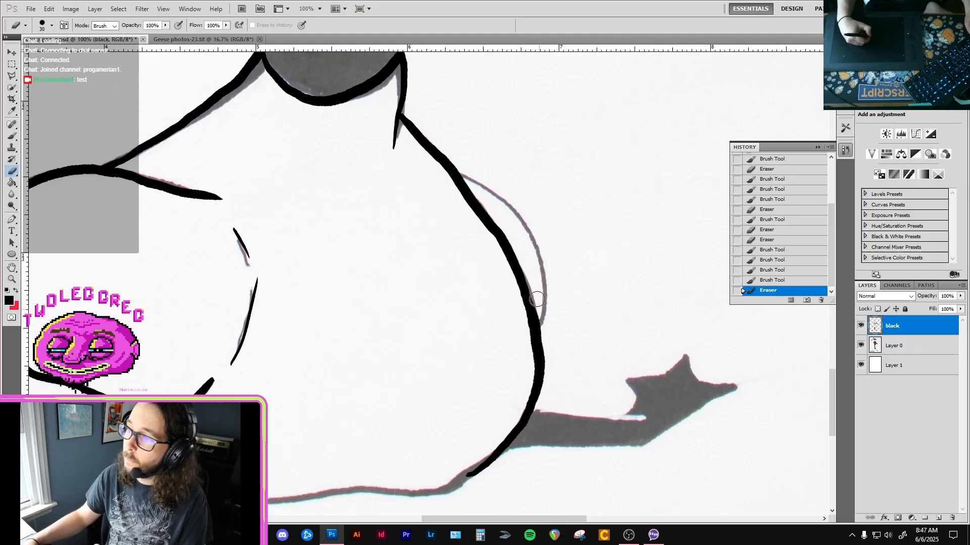
Trace the thin curved bulge outside the body's outline in black.
key("b")
mouse_move(461, 170)
left_mouse_down()
mouse_move(469, 174)
mouse_move(455, 174)
left_mouse_up()
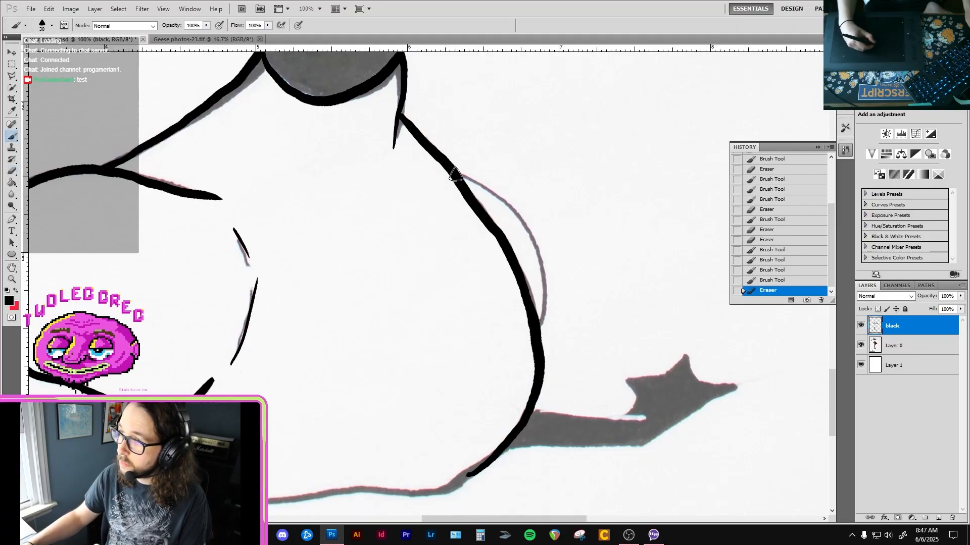
mouse_move(524, 218)
left_mouse_down()
mouse_move(547, 288)
mouse_move(539, 328)
left_mouse_up()
Trace the lower edge of the outstretched leg and foot in black, from the body to the foot's pointed tip.
left_click_drag(489, 360, 586, 403)
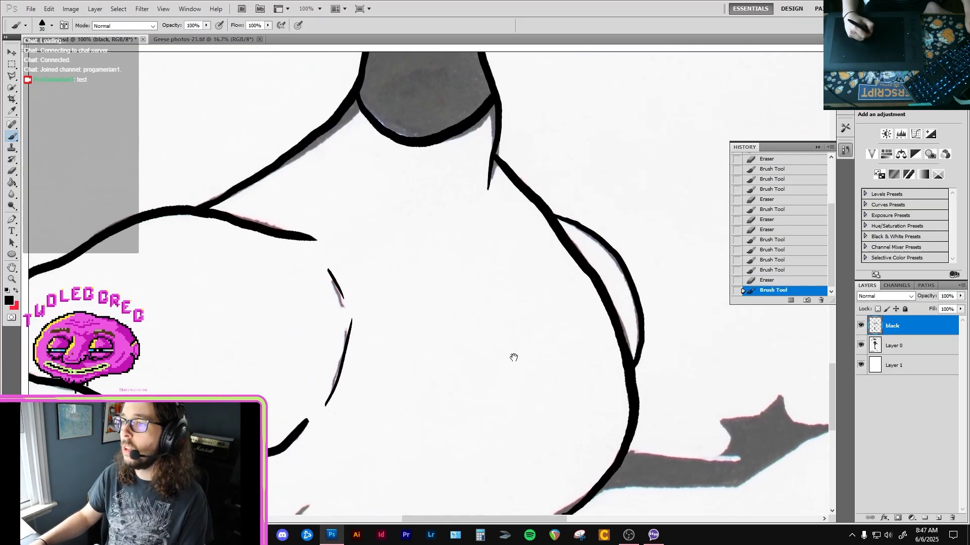
left_click_drag(479, 325, 486, 225)
left_click_drag(603, 358, 484, 306)
key("ctrl+r")
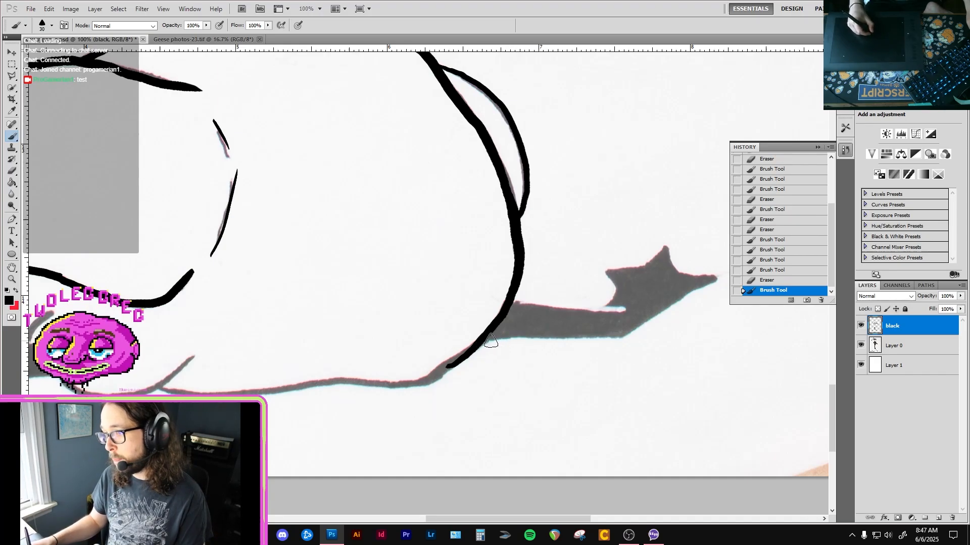
mouse_move(564, 336)
left_mouse_down()
mouse_move(628, 334)
mouse_move(614, 333)
left_mouse_up()
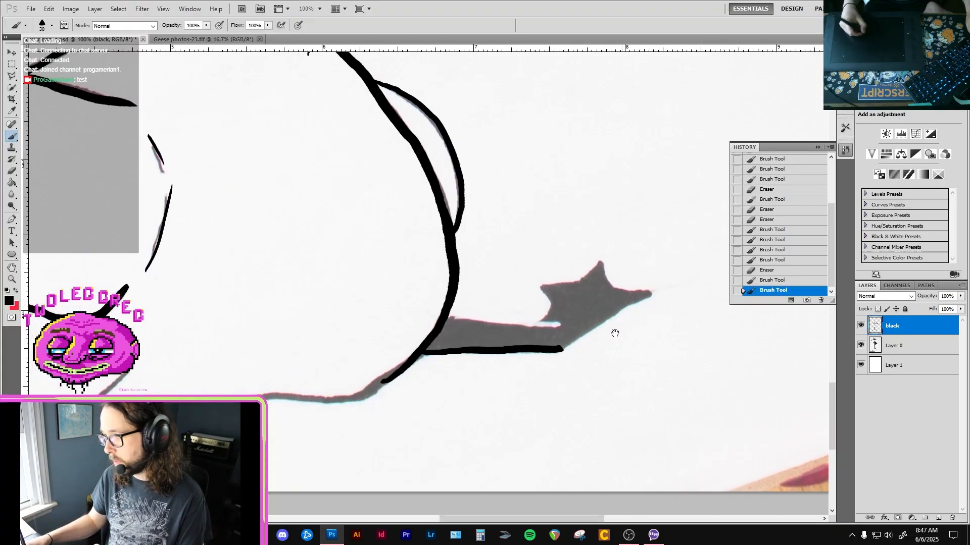
left_click_drag(560, 351, 655, 295)
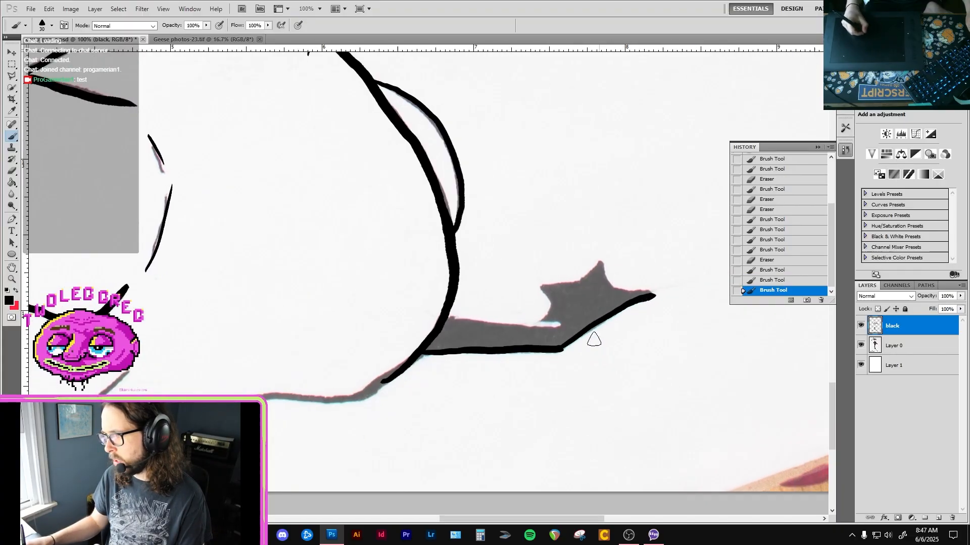
left_click_drag(569, 345, 561, 351)
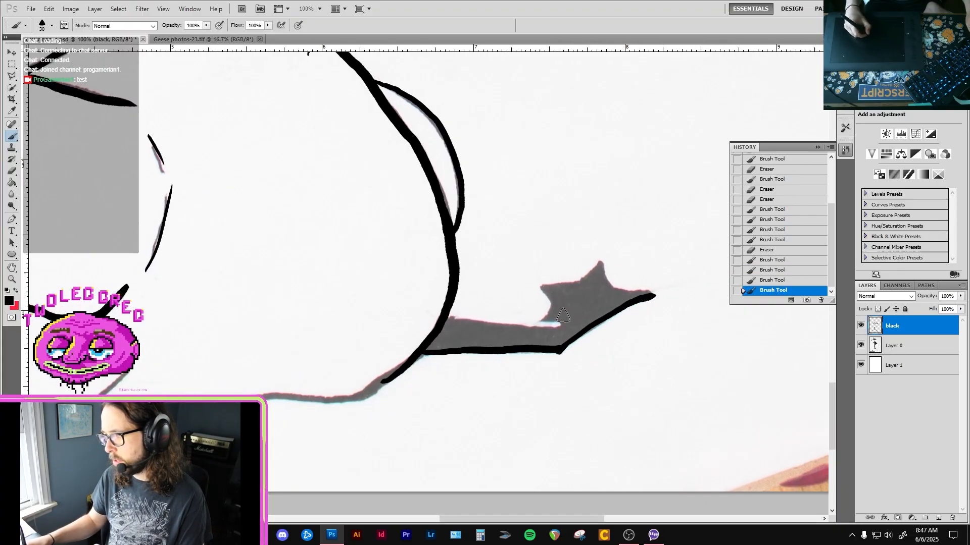
Outline the foot's pointed toes and the leg's upper edge in black, and trim the foot's tip with the eraser.
mouse_move(540, 320)
left_mouse_down()
mouse_move(550, 299)
mouse_move(541, 287)
mouse_move(598, 260)
mouse_move(610, 283)
mouse_move(655, 294)
left_mouse_up()
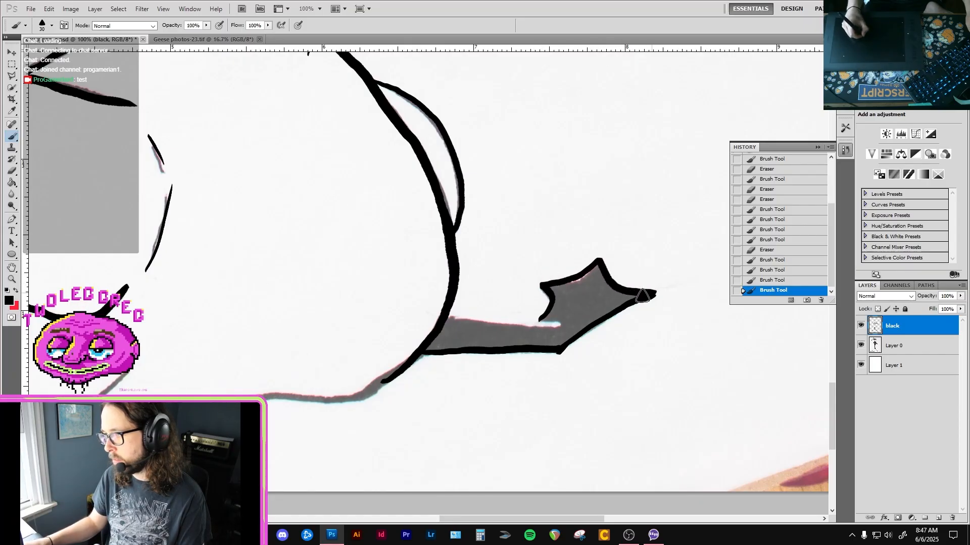
mouse_move(486, 321)
left_mouse_down()
mouse_move(515, 321)
mouse_move(452, 315)
mouse_move(536, 318)
left_mouse_up()
key("ctrl+z")
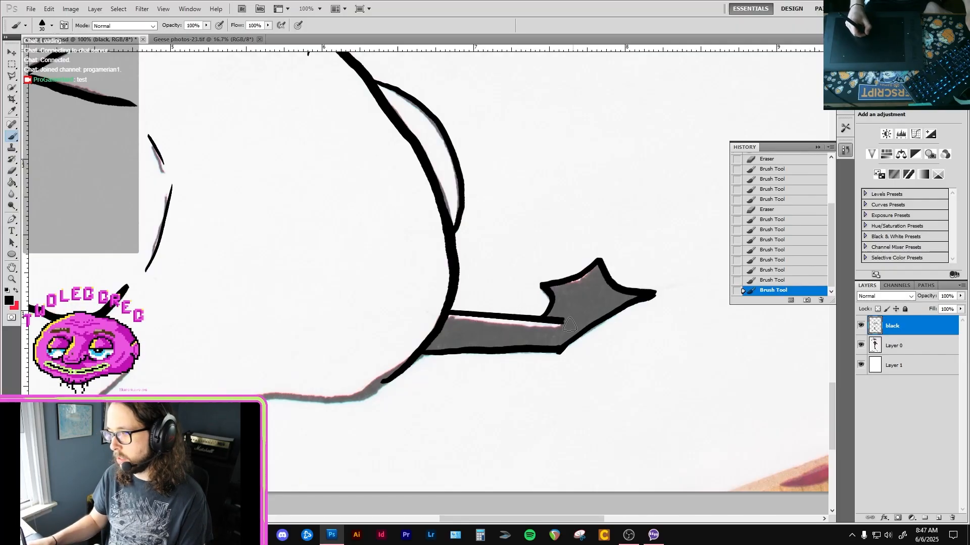
key("e")
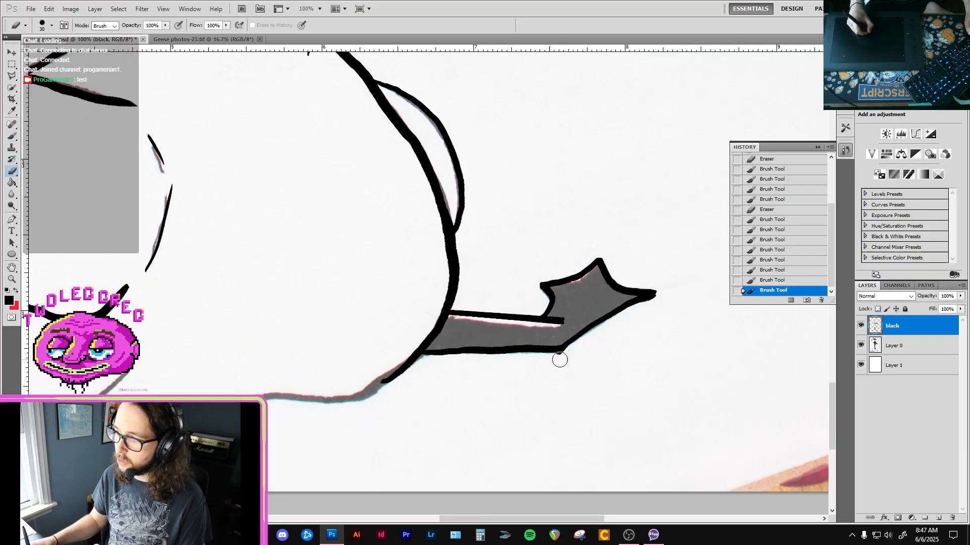
left_click_drag(661, 301, 634, 313)
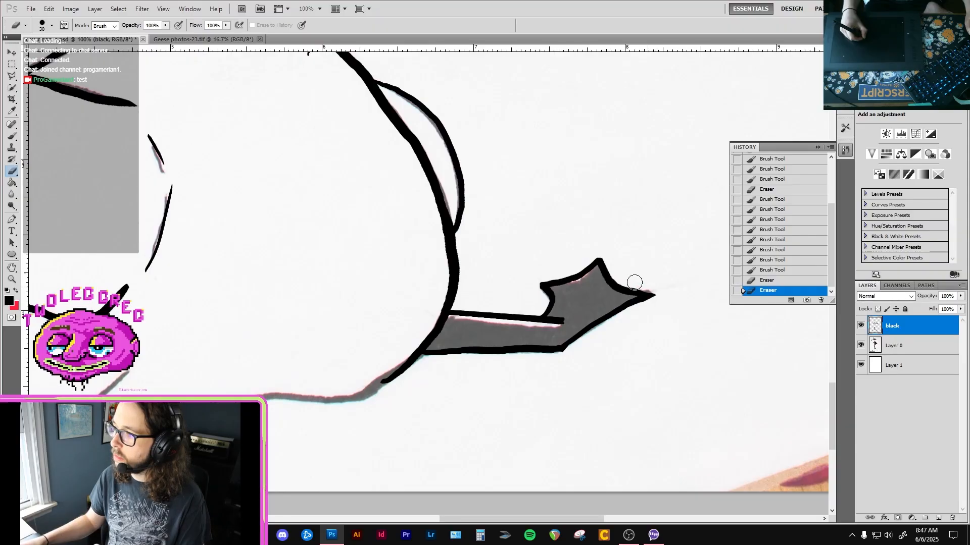
left_click(636, 274)
Fill the outlined leg and foot with black and paint over the thin gaps along the leg's edges with a 15 px brush.
key("g")
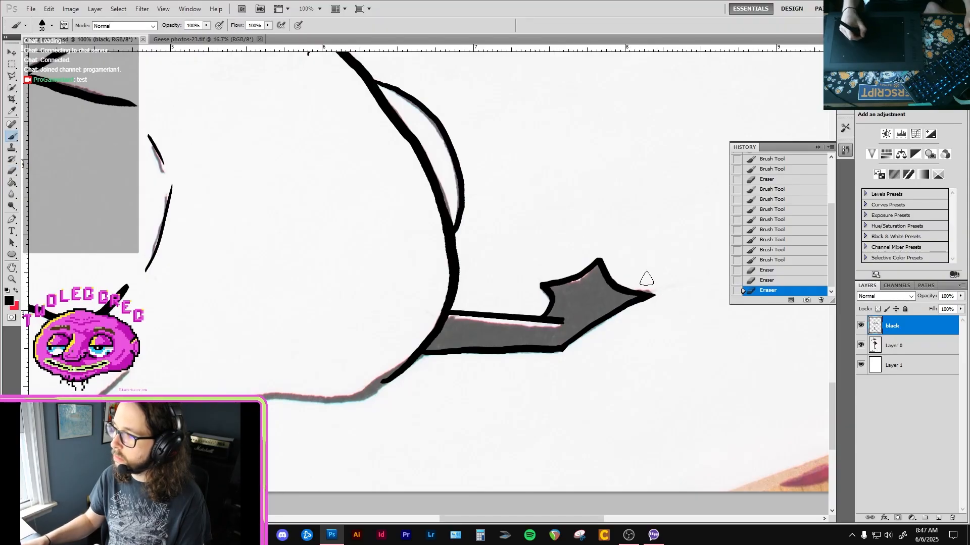
left_click(550, 331)
scroll(500, 329, "up", 1)
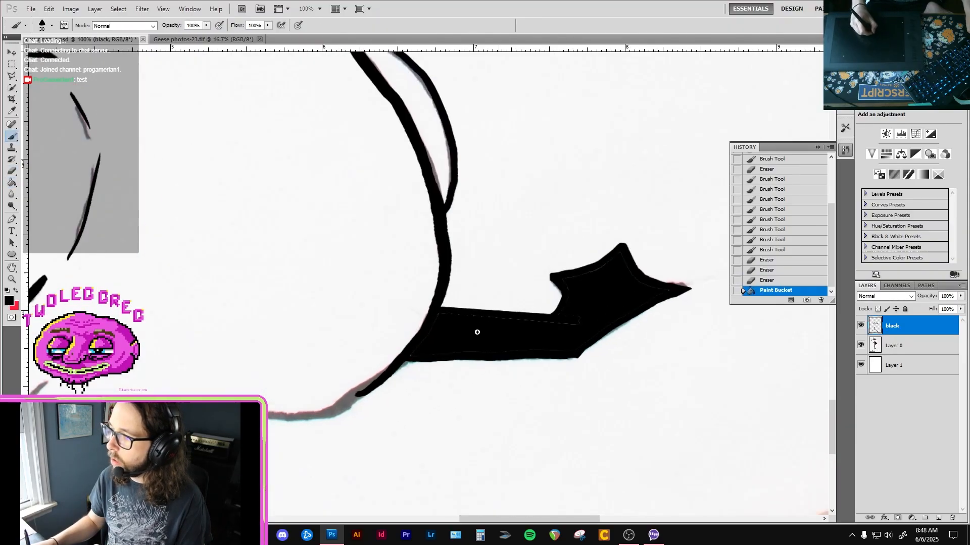
left_click(399, 313)
key("bracketleft")
key("bracketleft")
key("bracketleft")
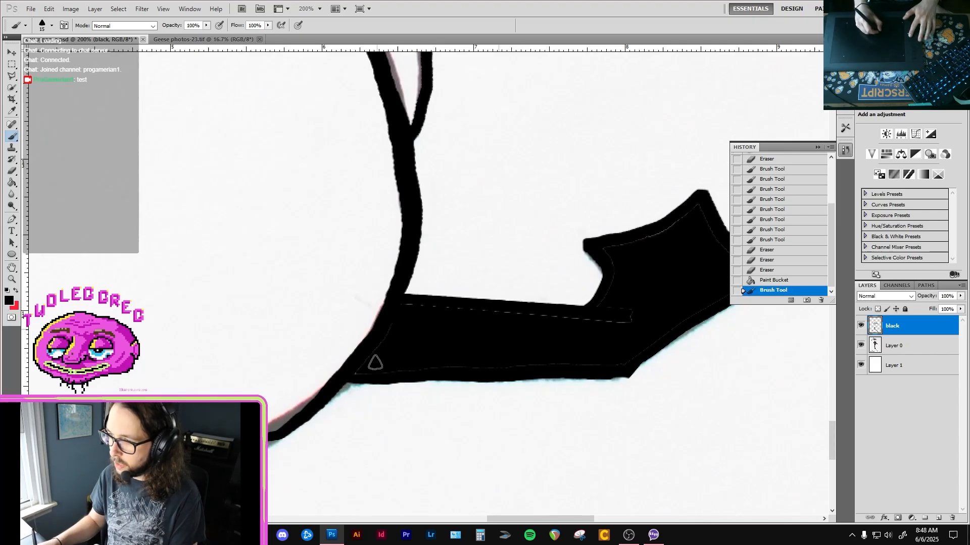
mouse_move(368, 362)
left_mouse_down()
mouse_move(358, 371)
mouse_move(383, 370)
left_mouse_up()
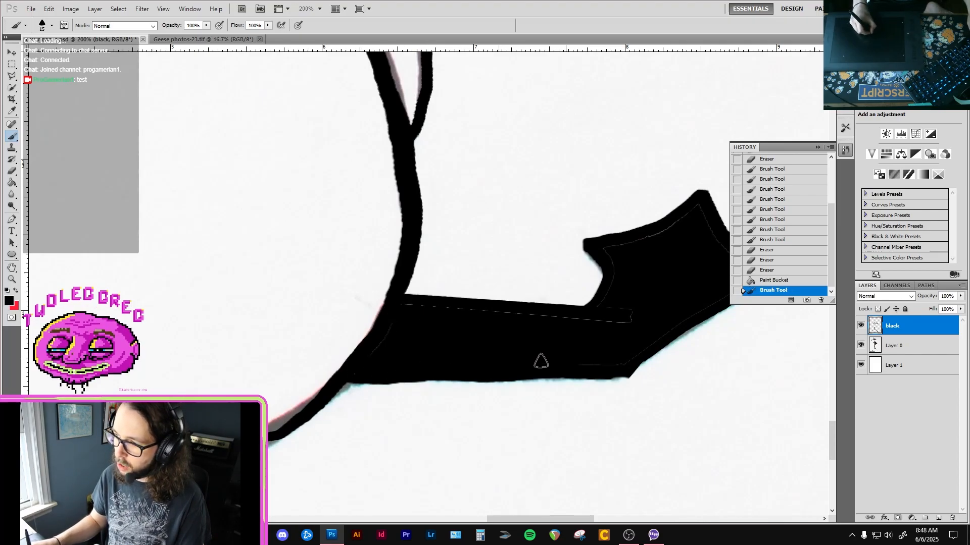
Clean up the leg's lower edge with the eraser and paint over the remaining thin gaps inside the leg and foot.
key("e")
left_click_drag(403, 396, 710, 379)
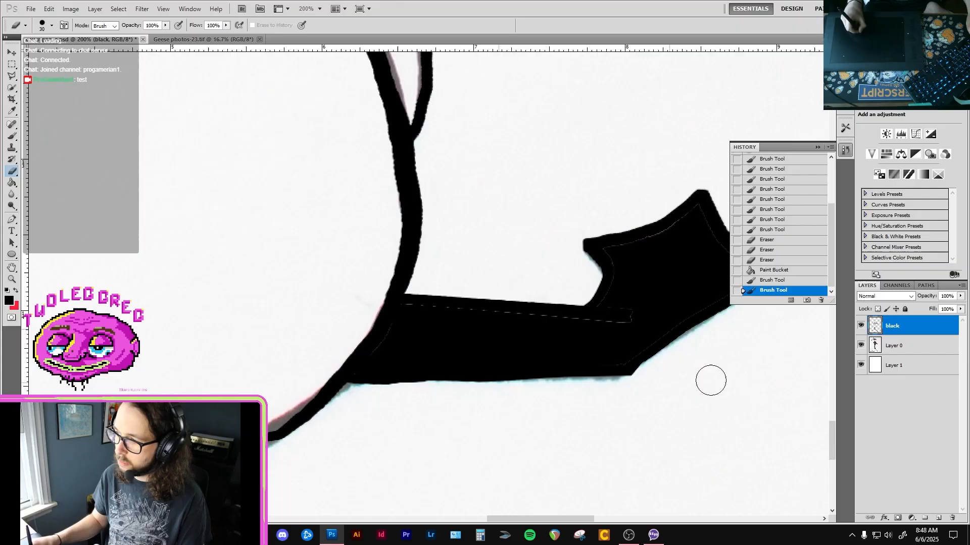
key("b")
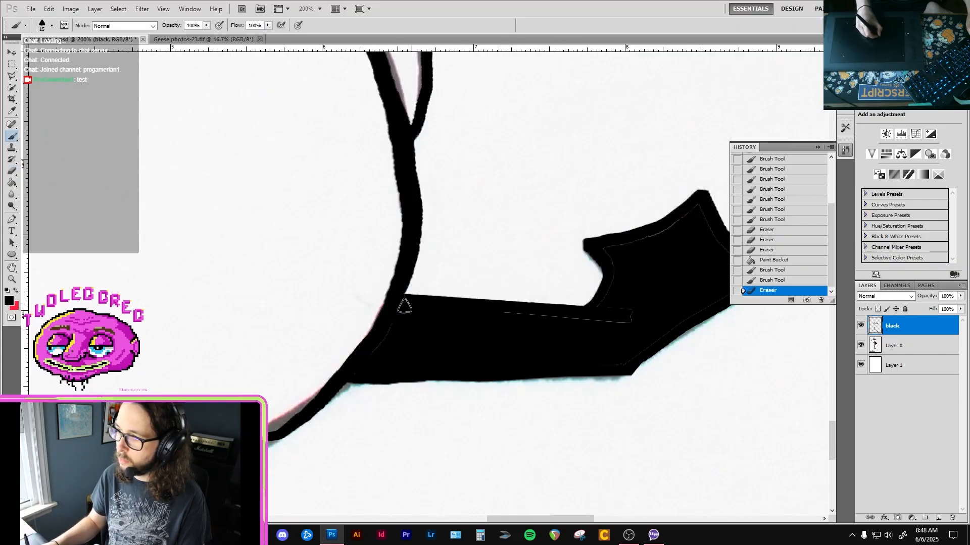
mouse_move(403, 303)
left_mouse_down()
mouse_move(558, 324)
mouse_move(545, 318)
mouse_move(494, 340)
mouse_move(496, 329)
mouse_move(513, 334)
mouse_move(492, 298)
mouse_move(549, 278)
mouse_move(541, 276)
mouse_move(583, 254)
left_mouse_up()
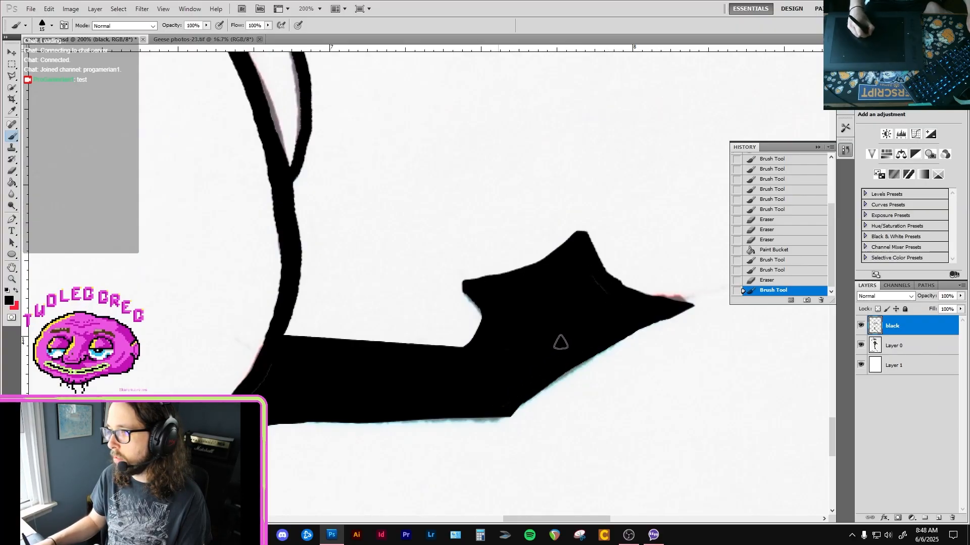
left_click_drag(561, 342, 560, 331)
Reshape the foot's upper toe into a longer, sharper point with the brush and eraser.
key("e")
key("b")
mouse_move(529, 267)
left_mouse_down()
mouse_move(580, 214)
mouse_move(599, 272)
mouse_move(582, 233)
mouse_move(618, 278)
mouse_move(617, 257)
mouse_move(629, 273)
left_mouse_up()
key("e")
key("b")
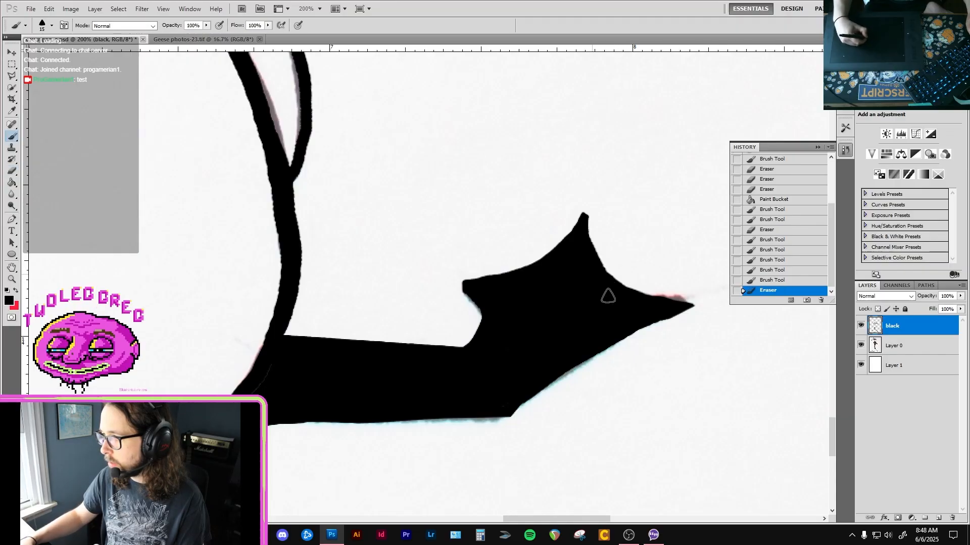
left_click(608, 296)
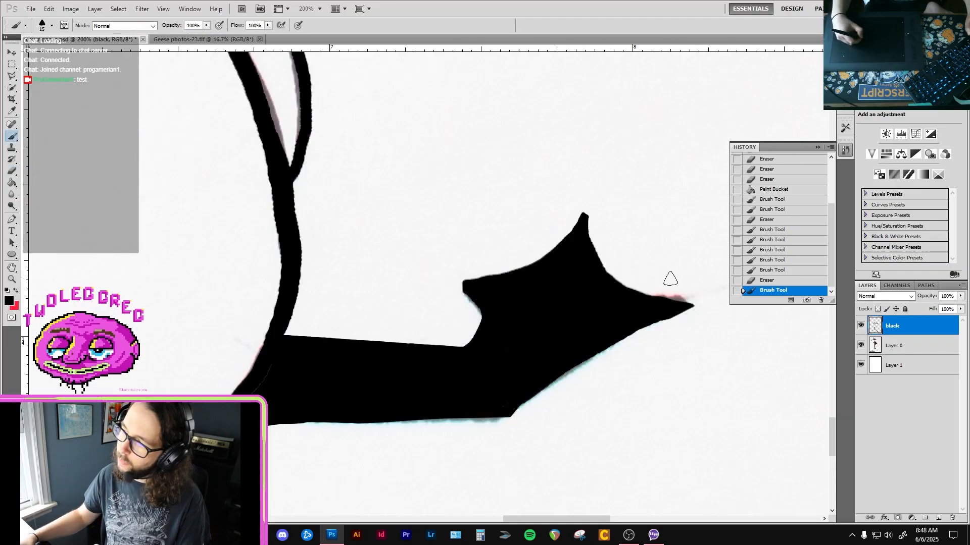
Try to trim the foot's lower edge into an inward curve with the eraser.
key("e")
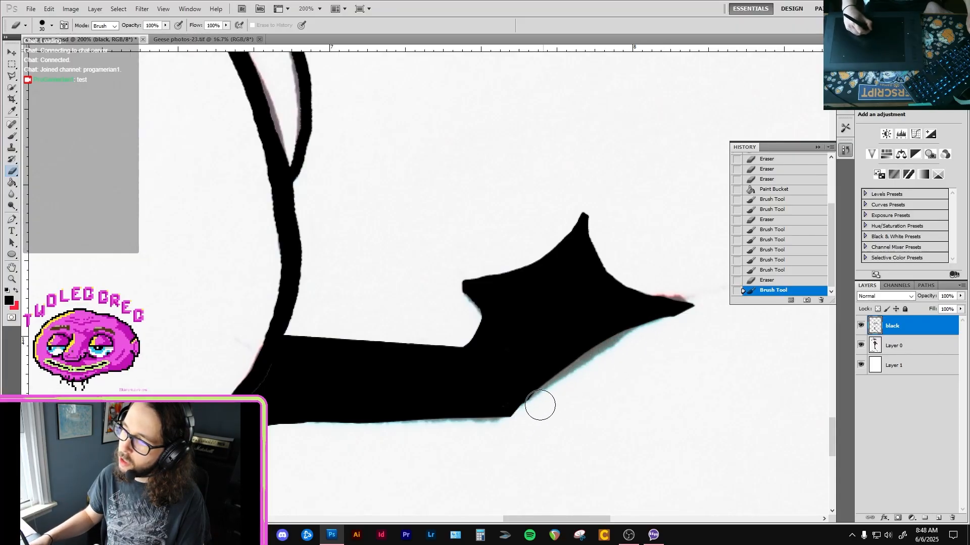
left_click_drag(590, 359, 695, 316)
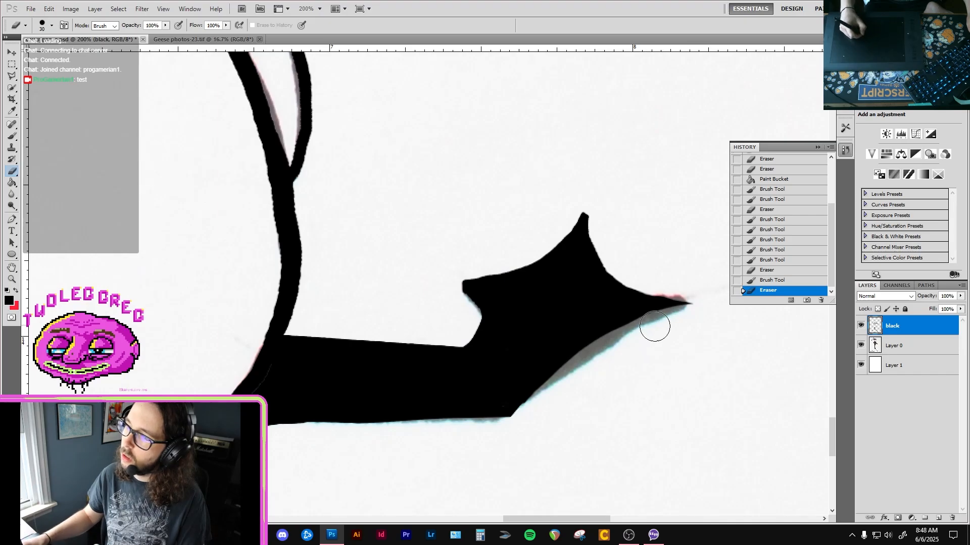
left_click(631, 366, "ctrl+alt")
left_click(637, 371, "ctrl+alt")
left_click(643, 382, "ctrl+alt")
left_click(638, 346, "ctrl")
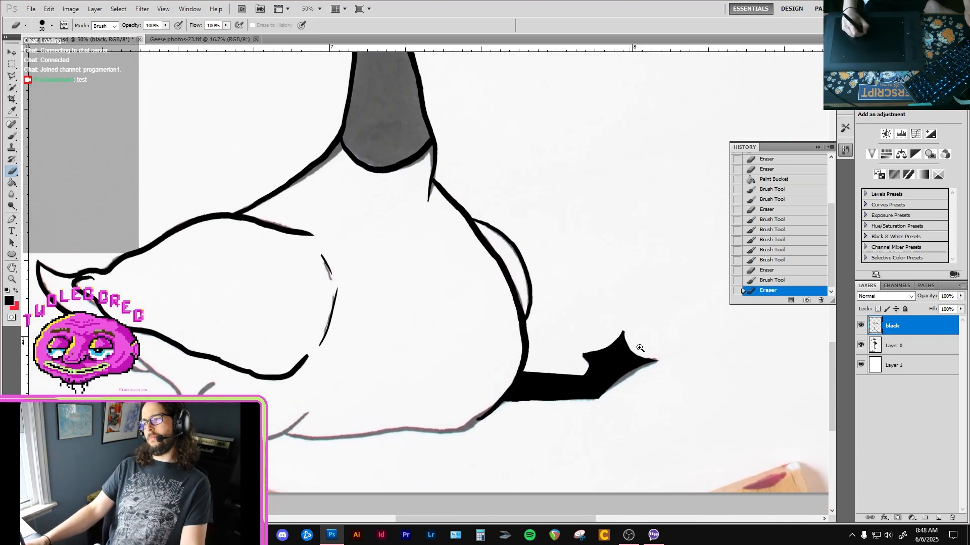
left_click(640, 348, "ctrl")
left_click(639, 347, "ctrl")
left_click(639, 348, "ctrl")
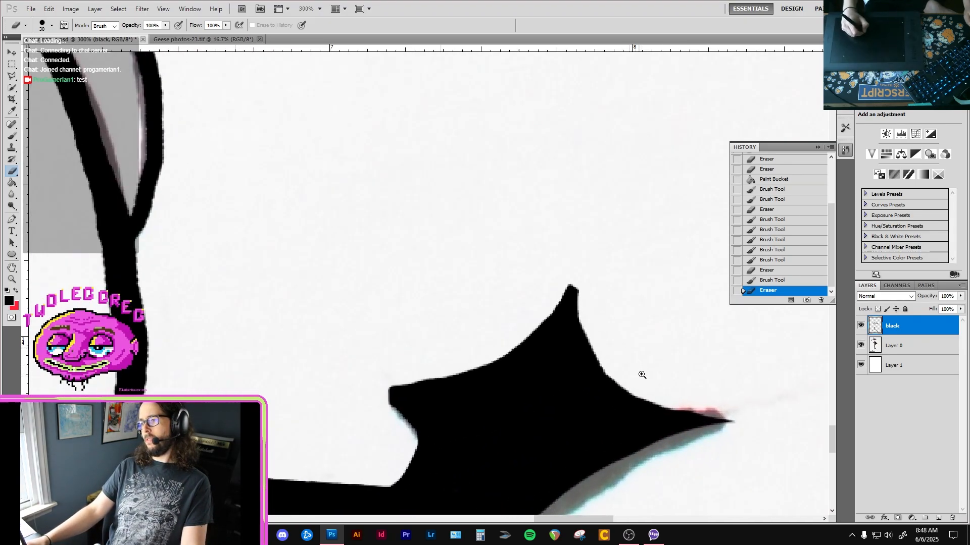
key("ctrl+z")
Paint over the thin gaps where the black leg joins the body's outline.
left_click_drag(632, 386, 637, 305)
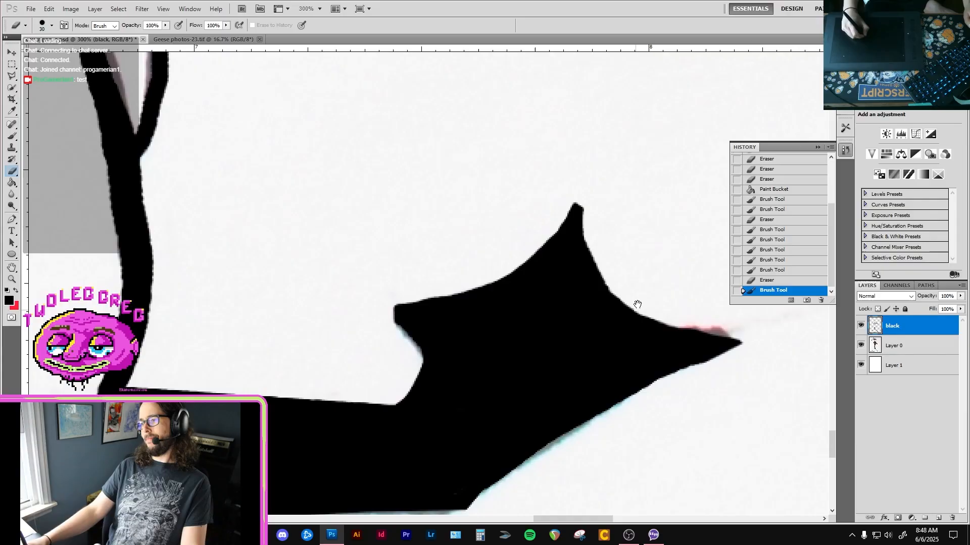
left_click(601, 367, "alt")
left_click(596, 368, "alt")
left_click(429, 396, "ctrl")
left_click(456, 396, "ctrl")
key("b")
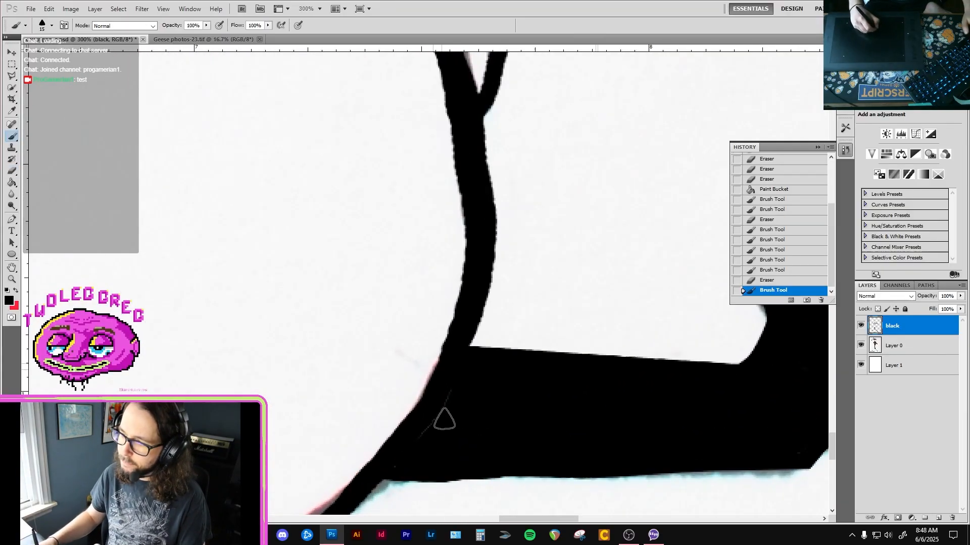
left_click_drag(444, 419, 385, 474)
mouse_move(422, 480)
left_mouse_down()
mouse_move(486, 377)
mouse_move(529, 350)
left_mouse_up()
left_click(469, 392, "alt")
left_click_drag(469, 392, 581, 350)
left_click(495, 392, "alt")
Trace the curve around the dark band's end and along the underside to the short crease, plus the small arc above the band.
left_click_drag(405, 415, 455, 405)
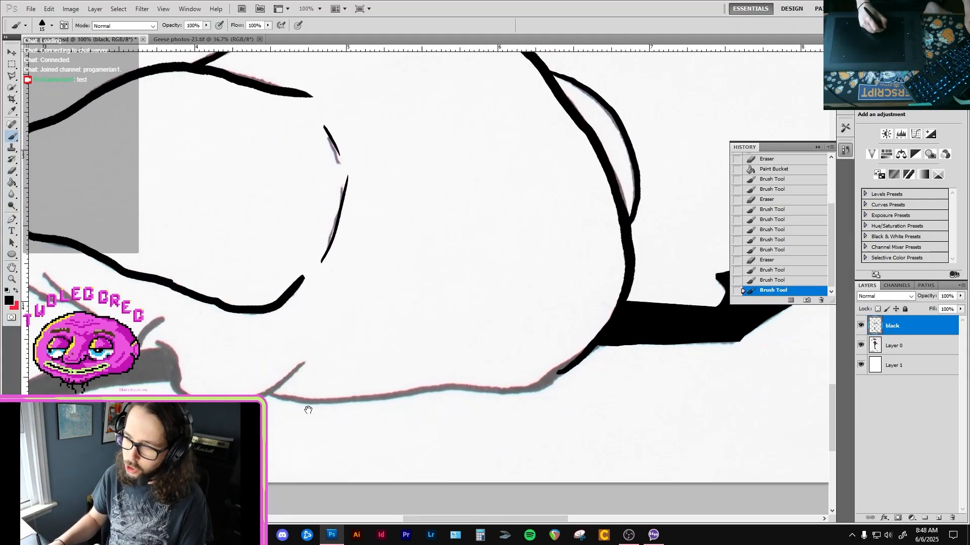
left_click_drag(285, 388, 337, 360)
left_click(216, 316, "ctrl")
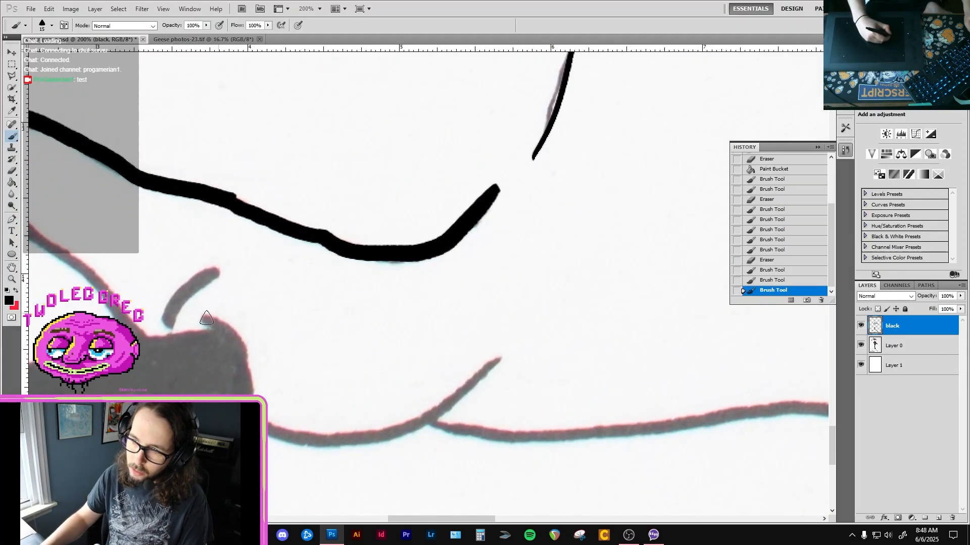
left_click_drag(202, 317, 229, 328)
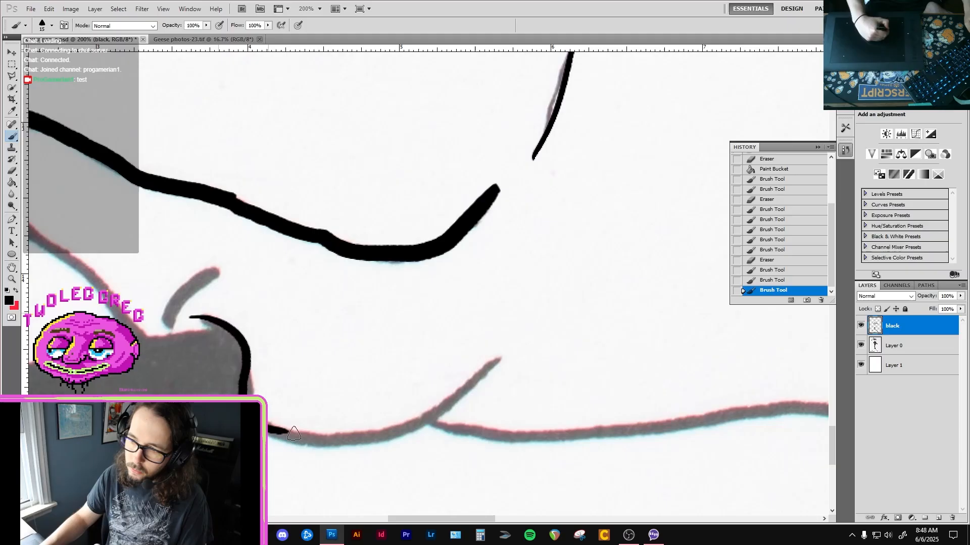
mouse_move(294, 433)
left_mouse_down()
mouse_move(399, 430)
mouse_move(527, 351)
left_mouse_up()
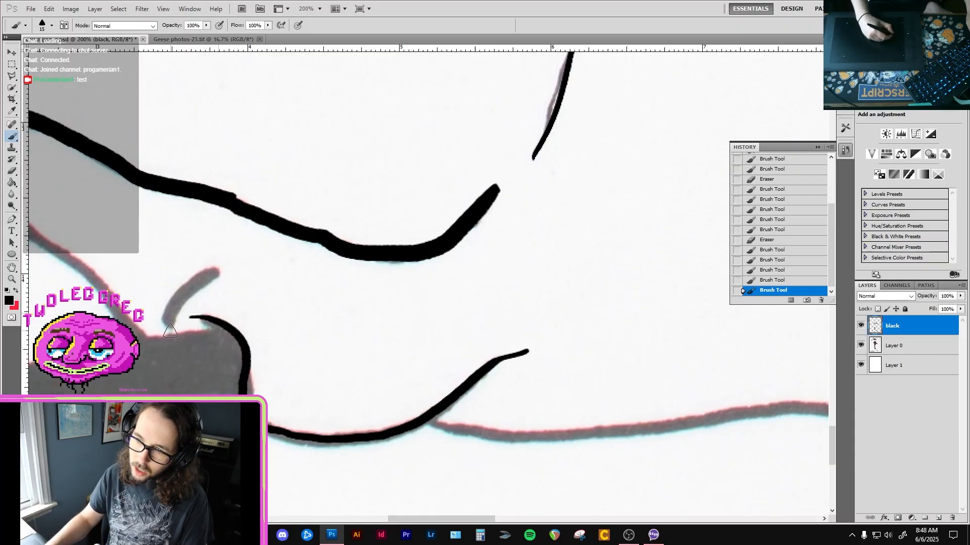
mouse_move(171, 332)
left_mouse_down()
mouse_move(178, 294)
mouse_move(237, 256)
left_mouse_up()
left_click_drag(222, 296, 473, 205)
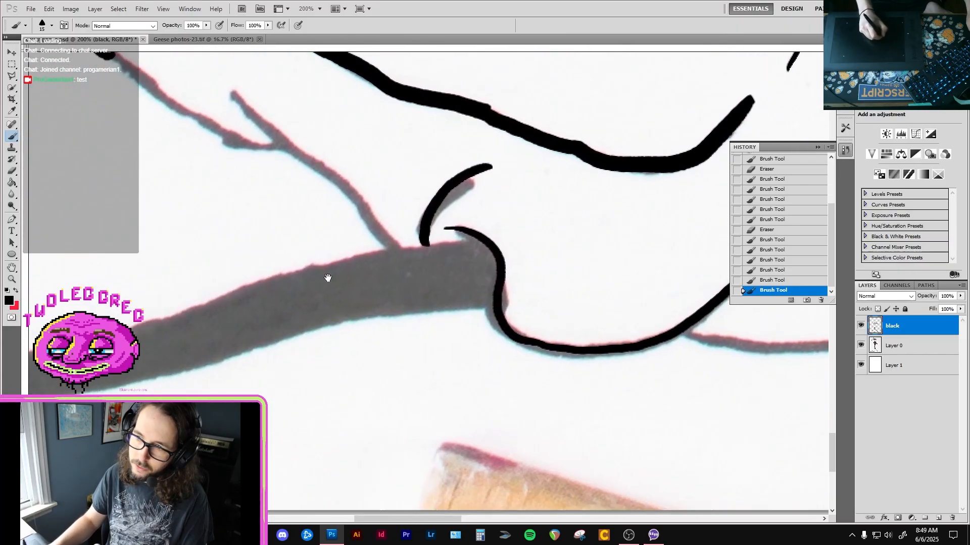
Trace the goose's underside in black from the short crease across to the body outline beside the black leg.
left_click_drag(297, 284, 292, 277)
left_click_drag(489, 317, 344, 338)
left_click_drag(502, 370, 328, 318)
left_click_drag(539, 329, 448, 315)
left_click(476, 344, "alt")
left_click_drag(476, 345, 410, 347)
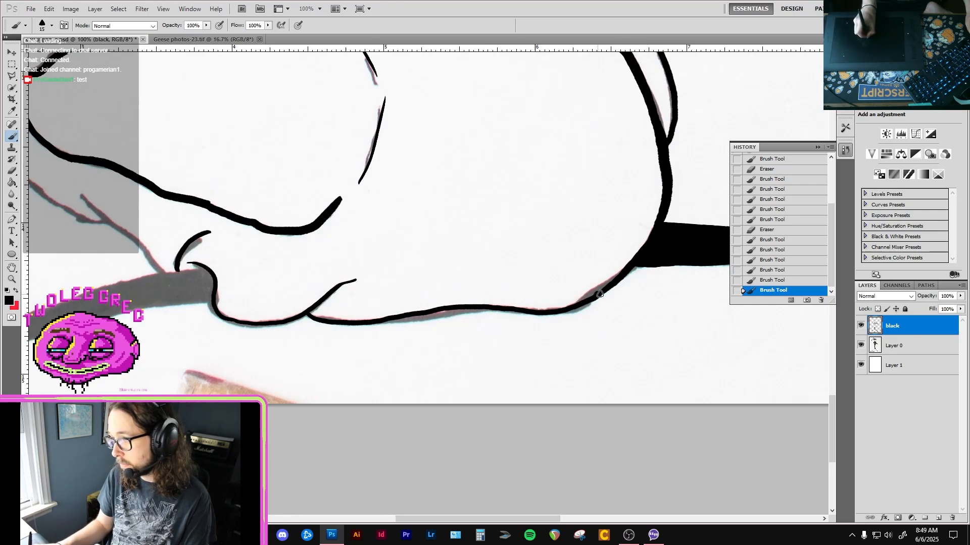
Erase the misaligned join in the underside line near the black leg and repaint it along the faded curve.
key("ctrl+plus")
key("e")
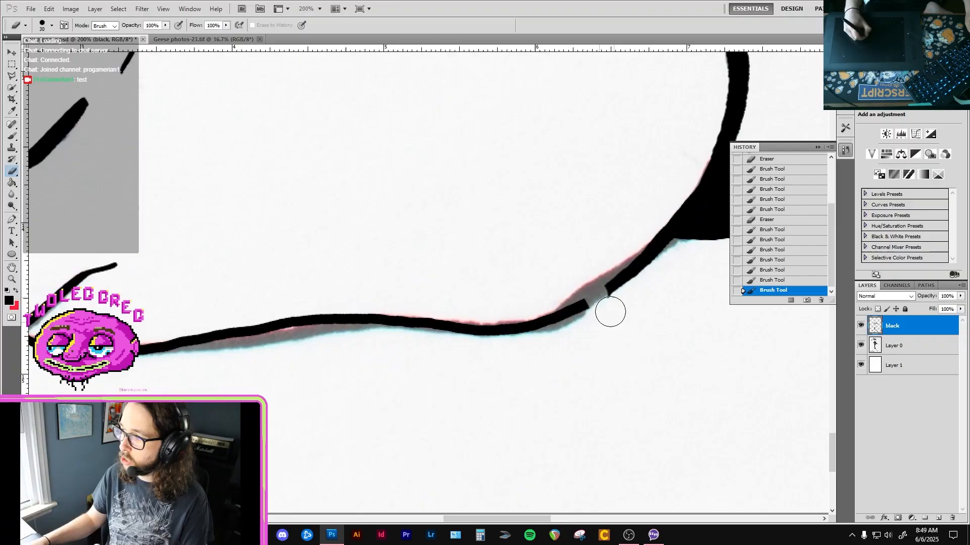
left_click_drag(610, 312, 666, 281)
mouse_move(601, 297)
left_mouse_down()
mouse_move(536, 329)
mouse_move(534, 340)
mouse_move(525, 335)
left_mouse_up()
key("b")
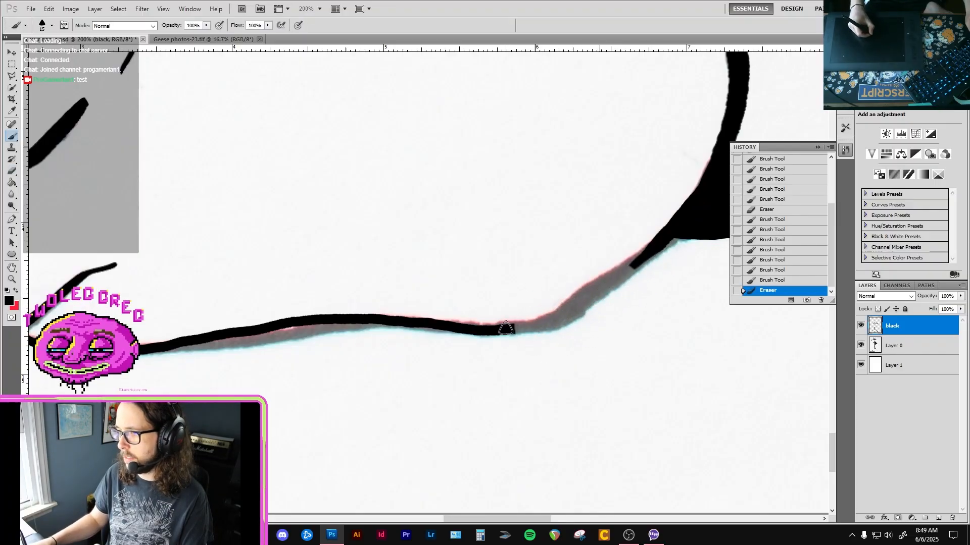
mouse_move(587, 303)
left_mouse_down()
mouse_move(677, 228)
mouse_move(628, 269)
mouse_move(351, 301)
mouse_move(476, 301)
left_mouse_up()
Trace the thin diagonal feather line from its pointed tip down to the dark band's upper edge.
key("space")
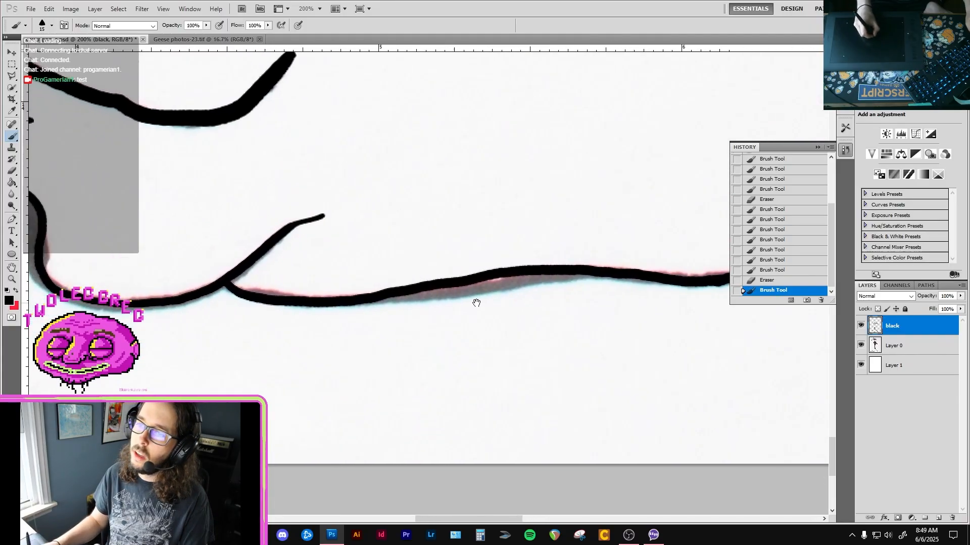
left_click_drag(177, 217, 456, 242)
left_click_drag(272, 186, 383, 240)
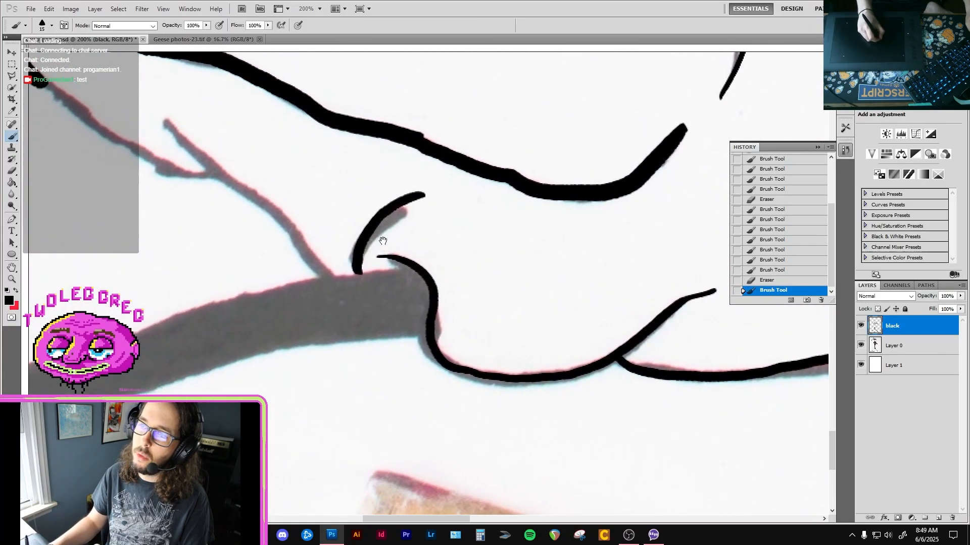
mouse_move(287, 214)
left_mouse_down()
mouse_move(357, 206)
mouse_move(293, 225)
left_mouse_up()
key("ctrl+r")
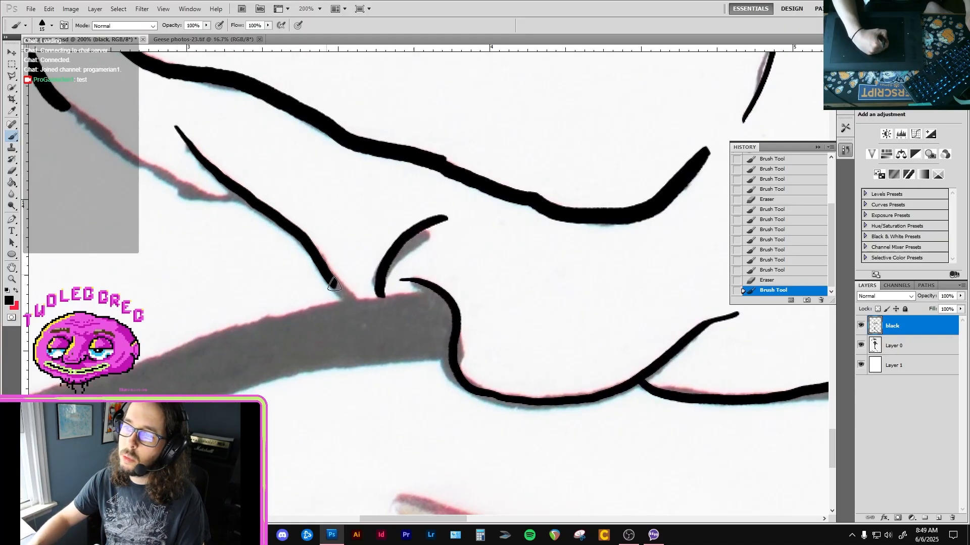
left_click_drag(347, 297, 351, 301)
Extend the tail's lower outline in black along the faded line until it joins the diagonal feather line.
left_click_drag(392, 338, 562, 300)
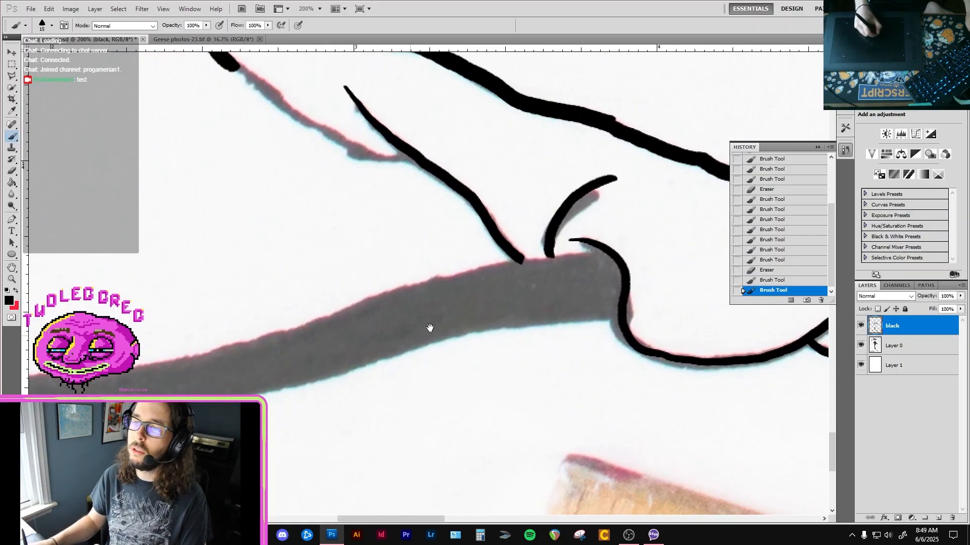
left_click_drag(346, 347, 524, 293)
key("ctrl+minus")
left_click_drag(418, 301, 480, 307)
left_click_drag(540, 297, 464, 385)
key("ctrl+plus")
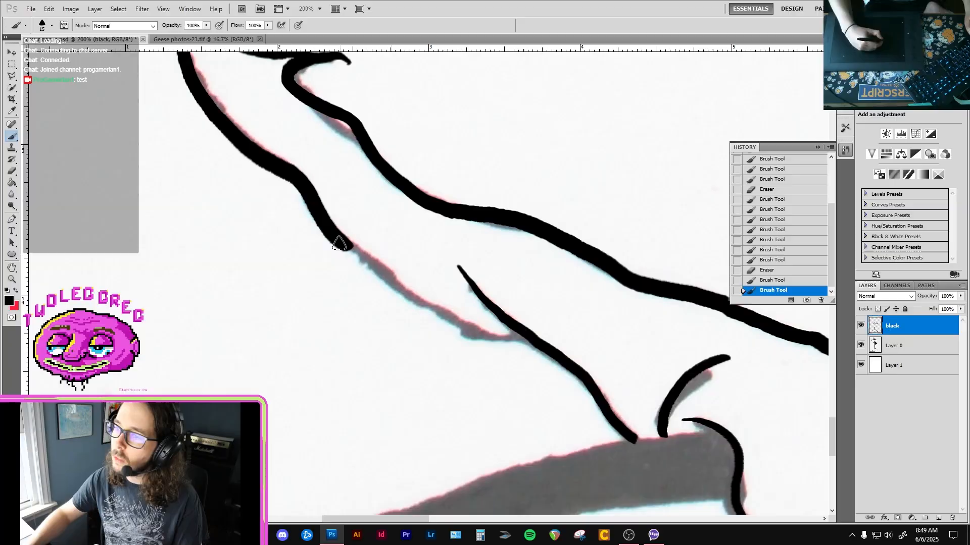
left_click_drag(349, 250, 426, 308)
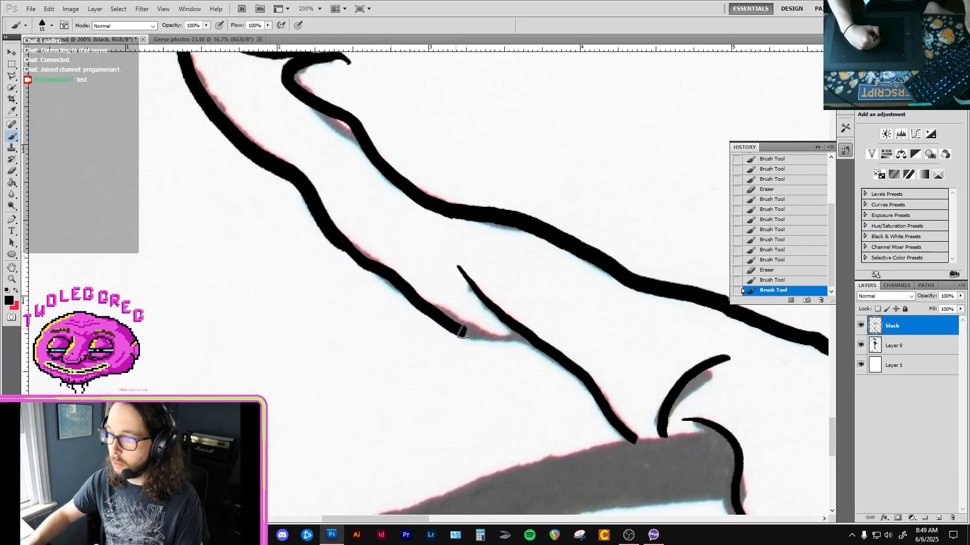
left_click_drag(493, 335, 536, 343)
Trim the outer edge of the tail's newly drawn lower outline with the eraser.
left_click_drag(398, 244, 450, 317)
key("e")
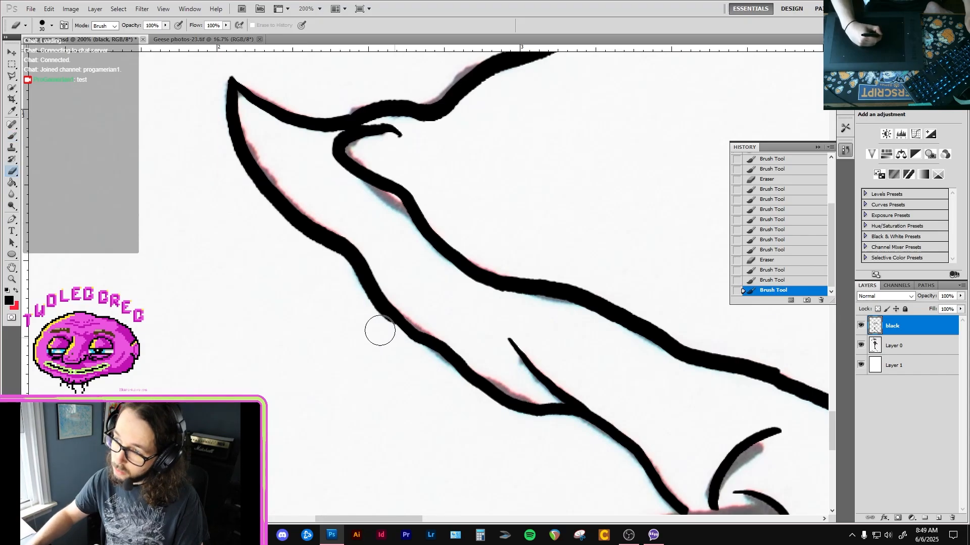
left_click_drag(385, 331, 421, 357)
Refine the hooked line at the wing's tip, sharpening its end with the eraser and thickening its bend with the brush.
left_click_drag(388, 270, 397, 293)
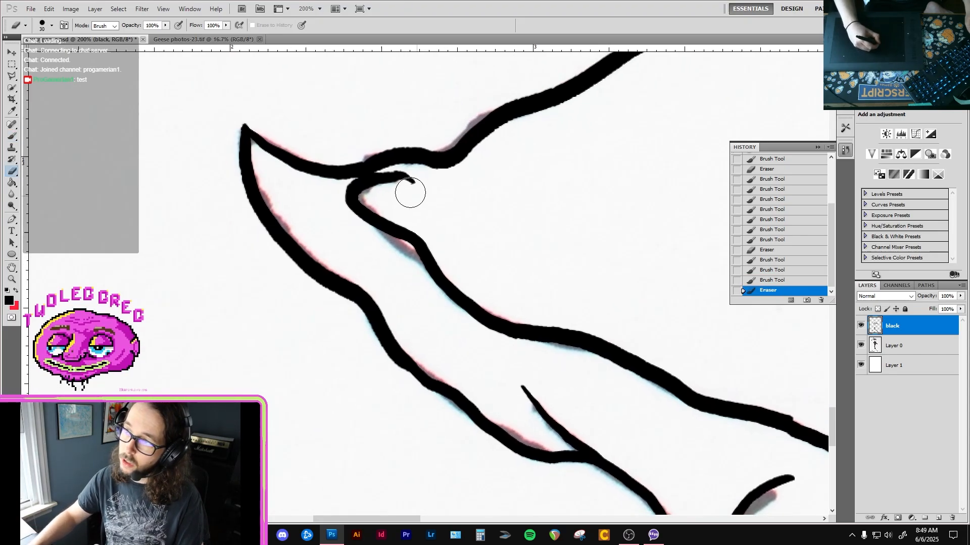
left_click_drag(404, 192, 412, 182)
key("b")
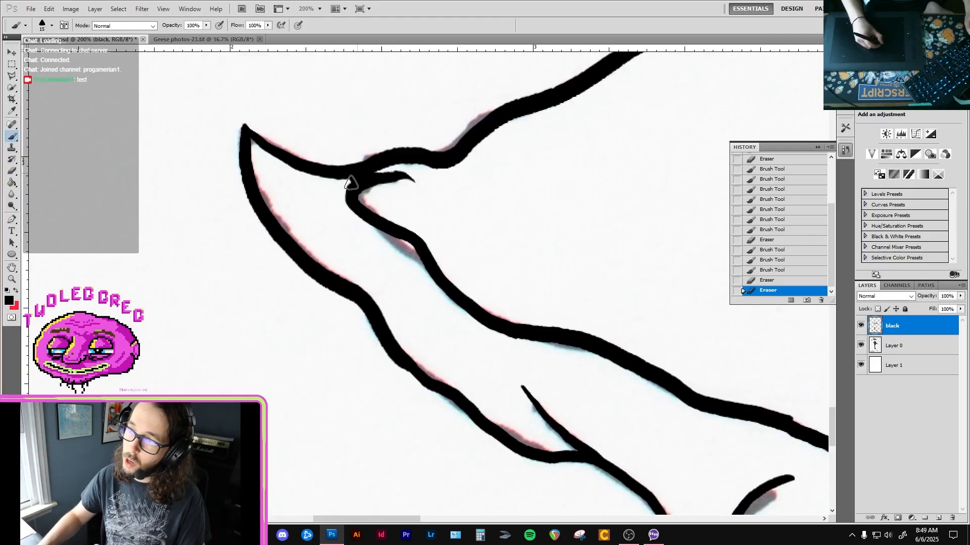
left_click(351, 182)
key("e")
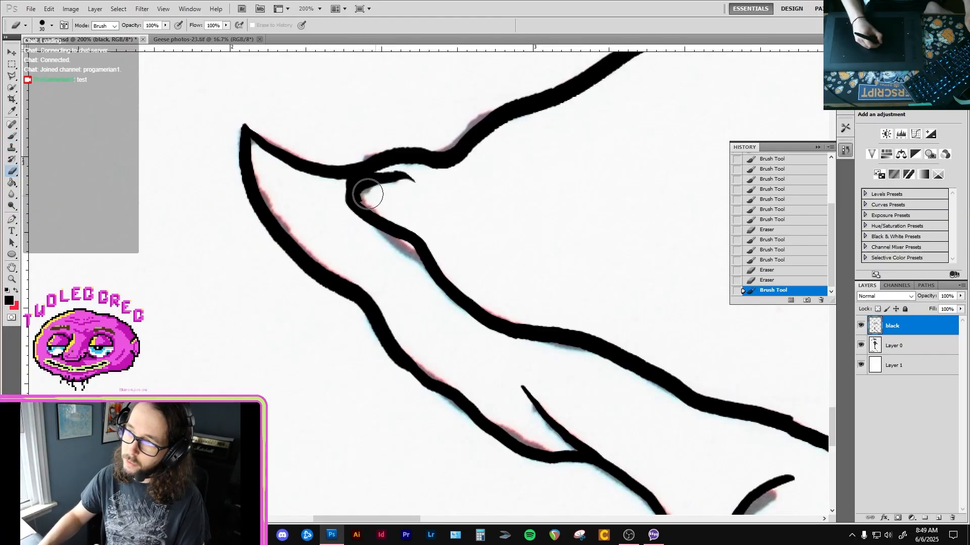
mouse_move(403, 188)
left_mouse_down()
mouse_move(447, 206)
mouse_move(380, 211)
mouse_move(413, 208)
left_mouse_up()
Smooth the small bump on the wing's lower outline with the eraser.
left_click(505, 252, "alt")
left_click(522, 267, "ctrl")
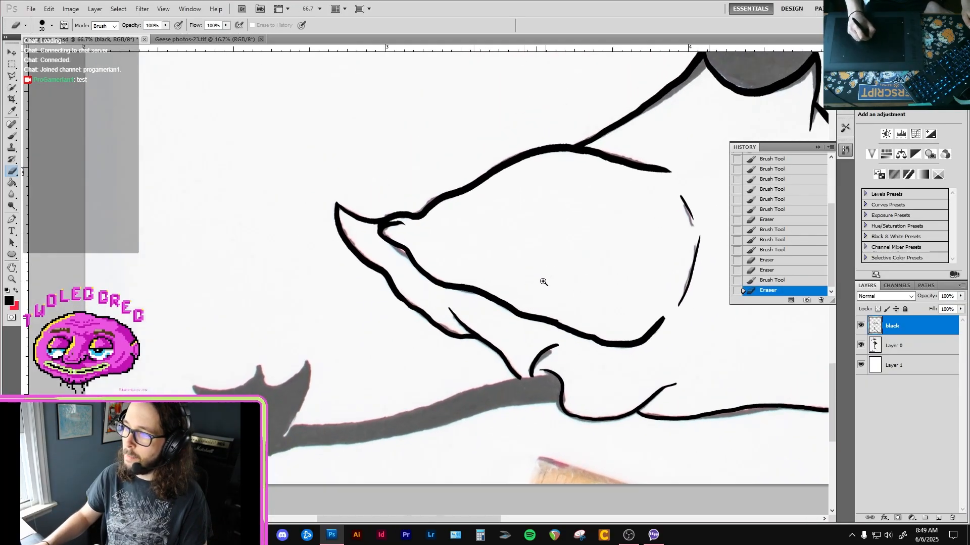
left_click_drag(596, 378, 582, 376)
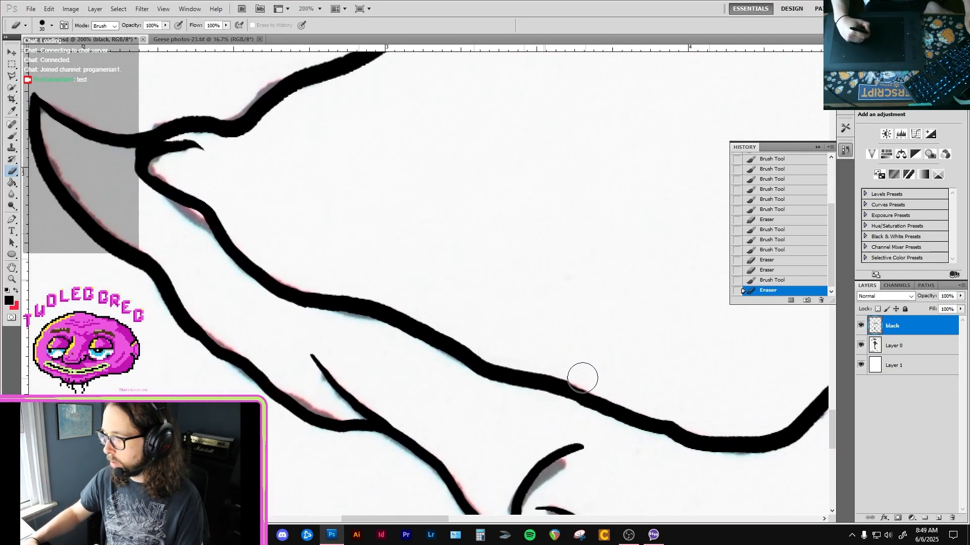
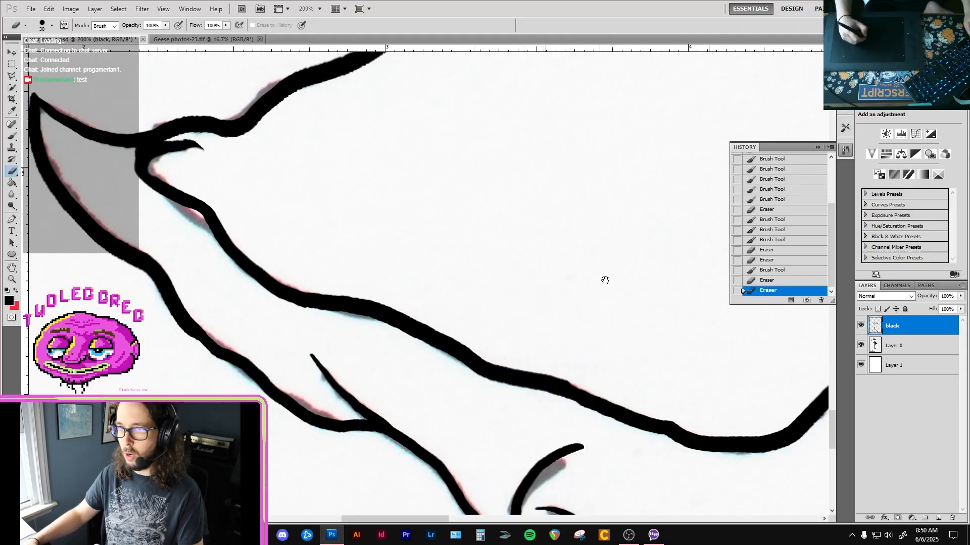
Try to fill the goose's head and neck on Layer 0 with the Paint Bucket.
left_click_drag(626, 295, 550, 279)
left_click(617, 300, "ctrl")
left_click(618, 299, "ctrl+alt")
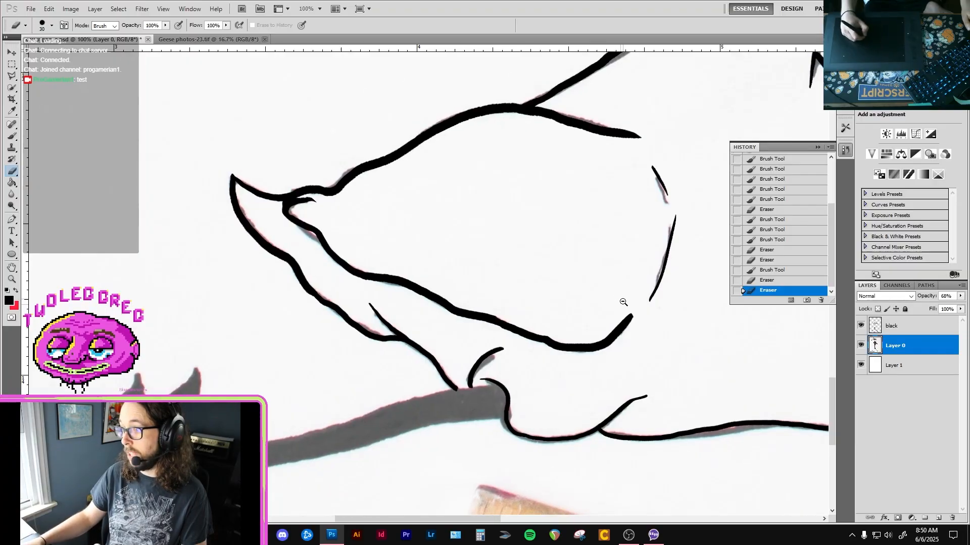
left_click(624, 304, "ctrl+alt")
mouse_move(625, 325)
left_mouse_down()
mouse_move(604, 307)
mouse_move(574, 338)
left_mouse_up()
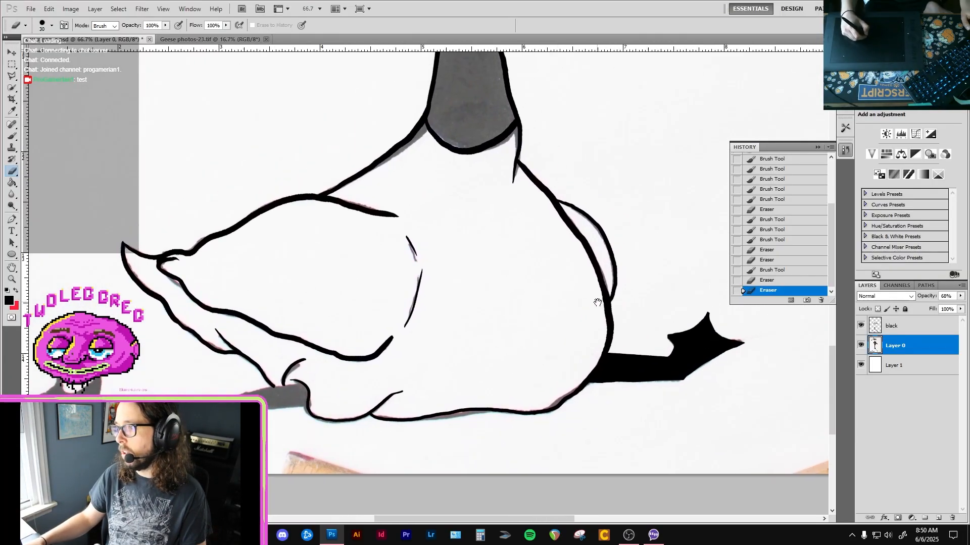
left_click_drag(583, 200, 588, 397)
left_click_drag(555, 243, 579, 422)
left_click_drag(558, 222, 587, 419)
mouse_move(566, 242)
left_mouse_down()
mouse_move(578, 287)
mouse_move(565, 327)
mouse_move(519, 379)
mouse_move(558, 333)
left_mouse_up()
left_click(509, 347, "ctrl")
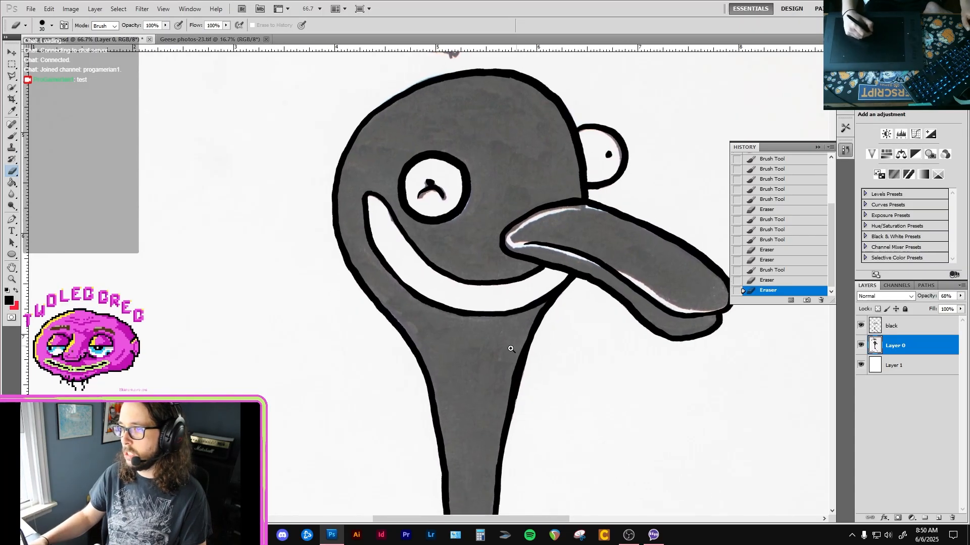
key("g")
left_click(460, 208)
left_click_drag(475, 189, 468, 205)
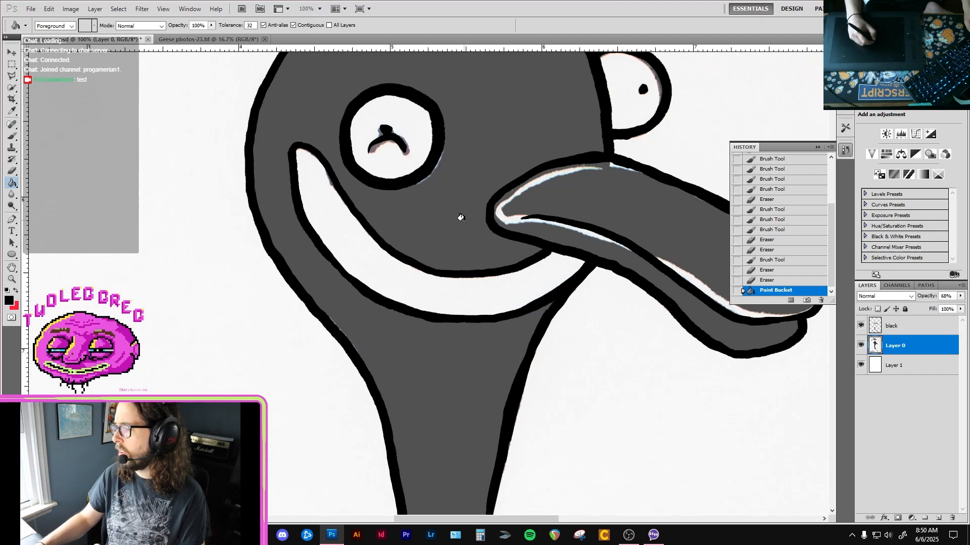
key("ctrl+z")
key("ctrl+minus")
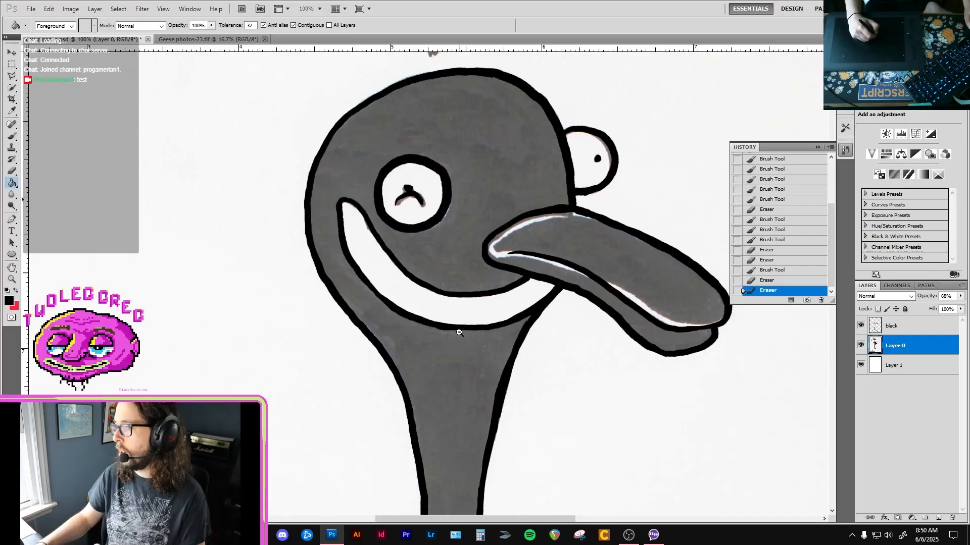
Review how the body's lower outline was traced through the history states, and check the line art with Layer 0 hidden.
mouse_move(461, 318)
left_mouse_down()
mouse_move(464, 365)
mouse_move(442, 173)
left_mouse_up()
key("ctrl+minus")
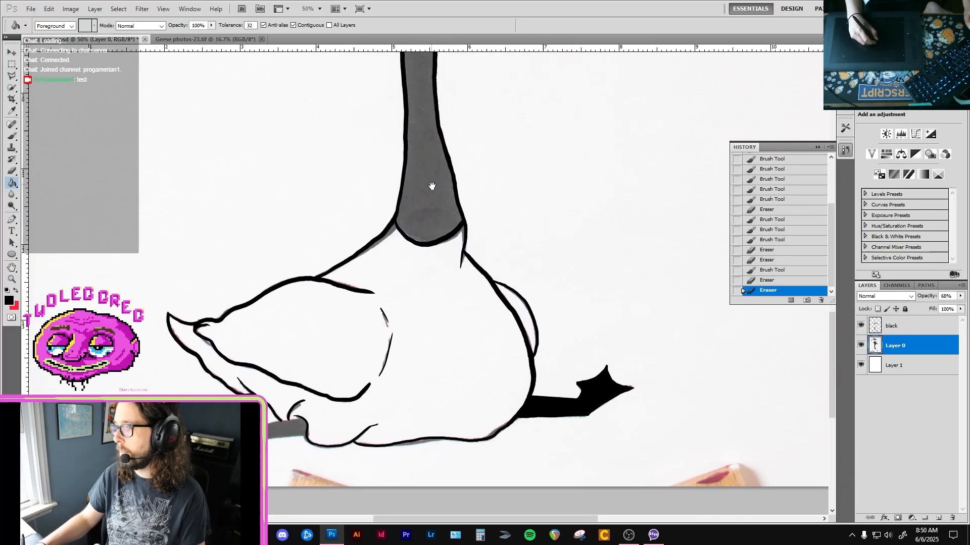
left_click(772, 199)
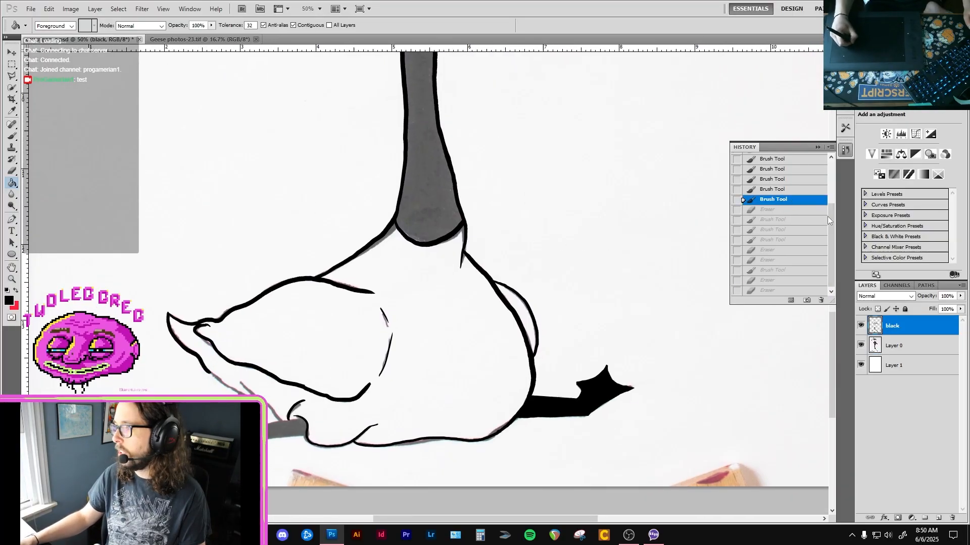
left_click_drag(832, 216, 832, 186)
left_click(802, 201)
left_click(802, 189)
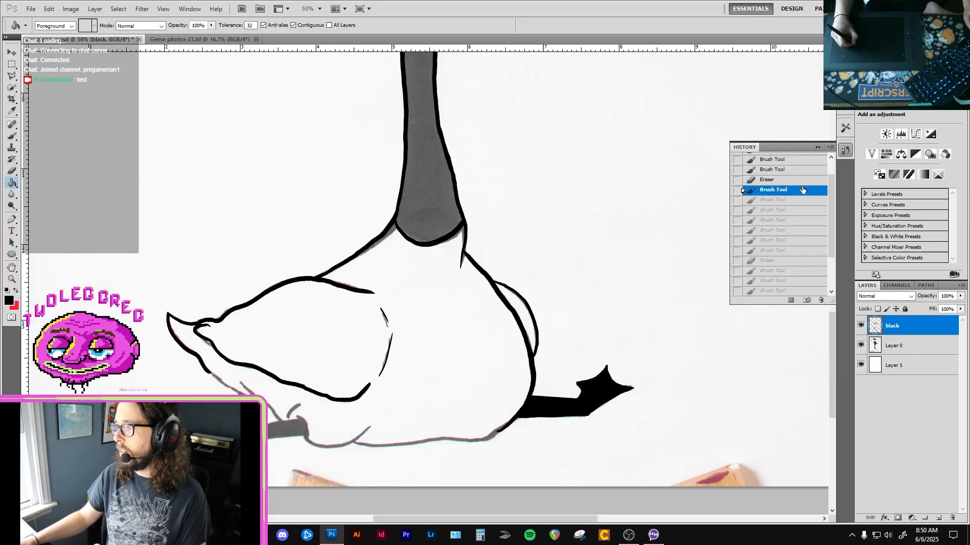
left_click(800, 181)
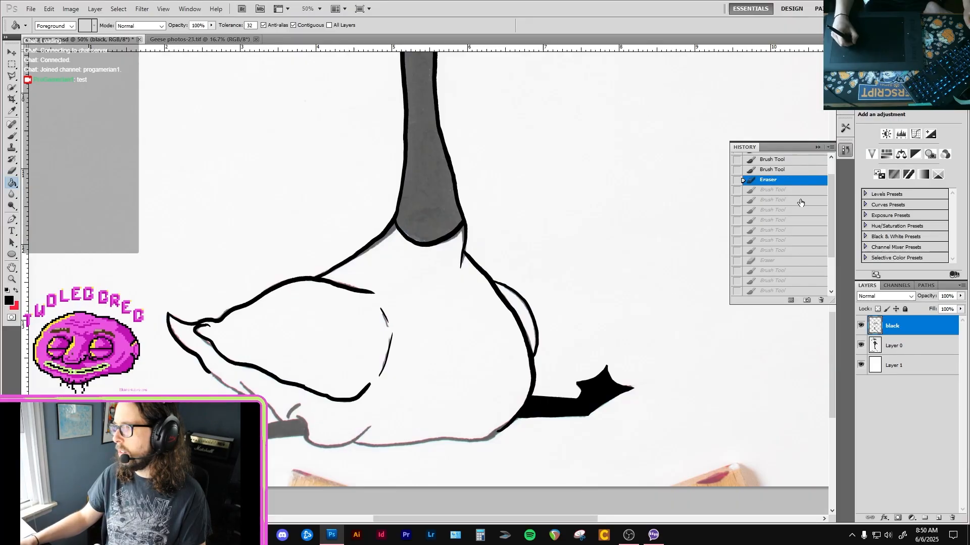
left_click(800, 201)
left_click(790, 260)
left_click(789, 240)
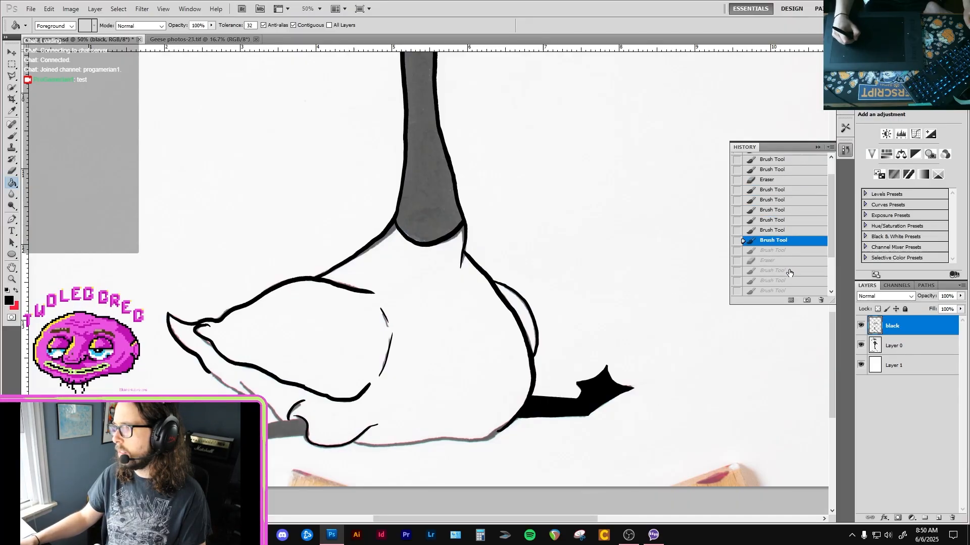
left_click(790, 271)
left_click(789, 281)
left_click_drag(832, 245, 829, 266)
left_click(801, 255)
left_click(794, 265)
left_click(791, 274)
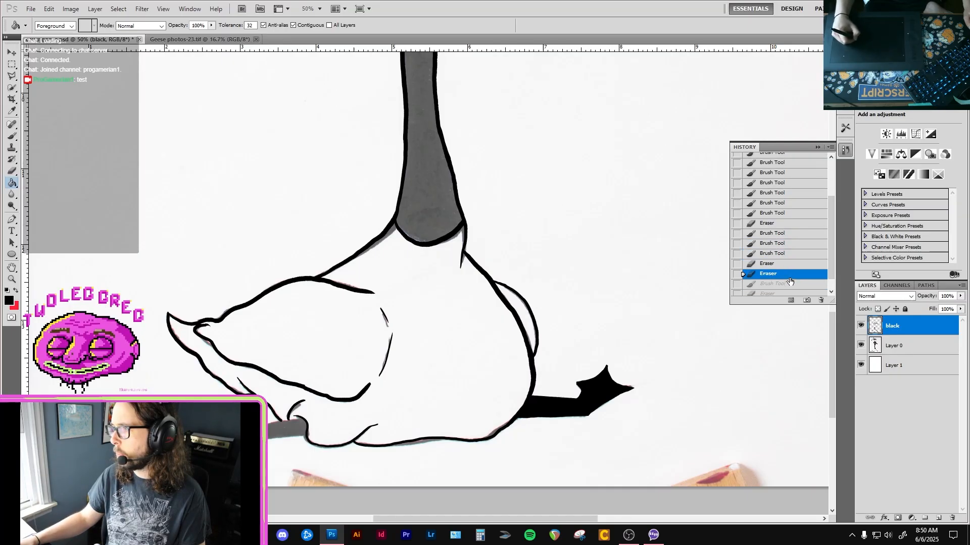
left_click(789, 284)
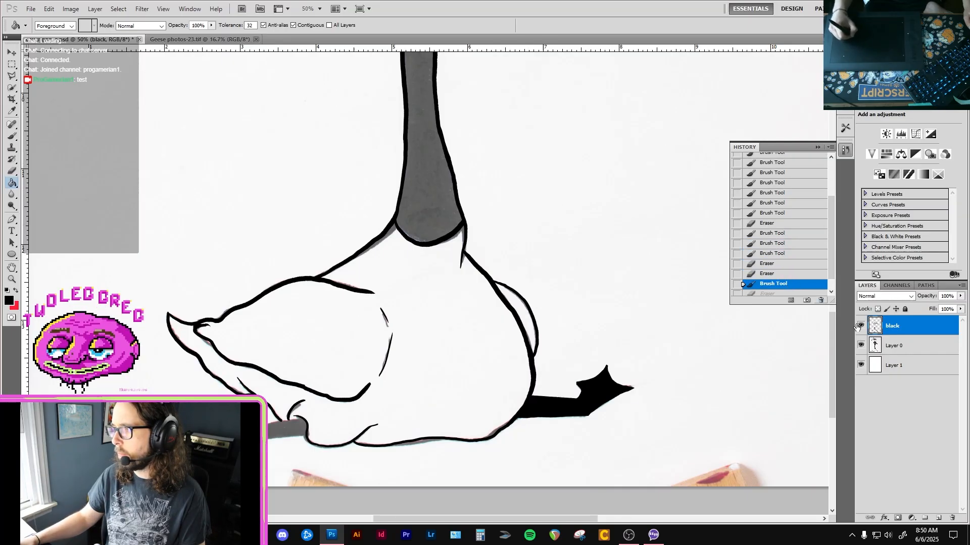
left_click(861, 347)
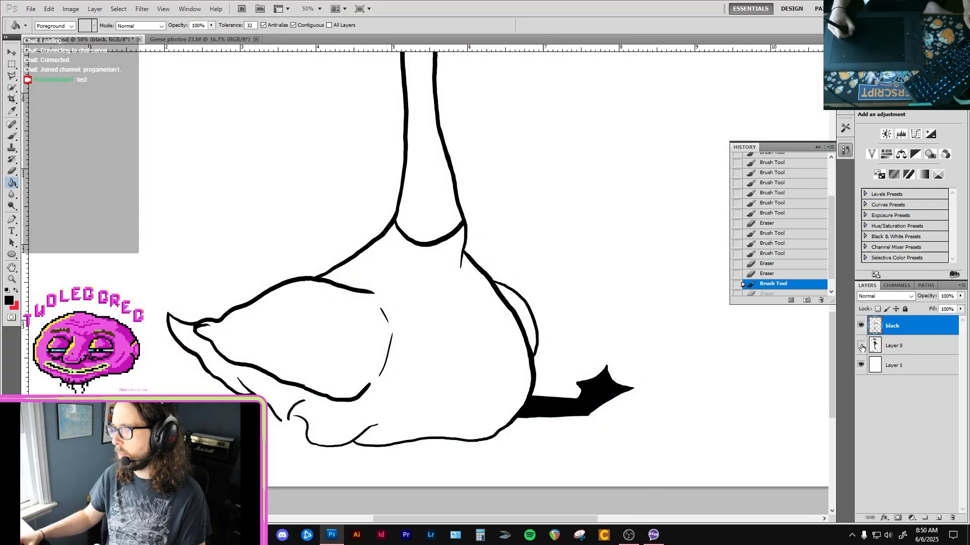
left_click(861, 348)
Restore the latest eraser state in the history and fill the goose's head and neck with black on the black layer.
left_click_drag(828, 256, 825, 275)
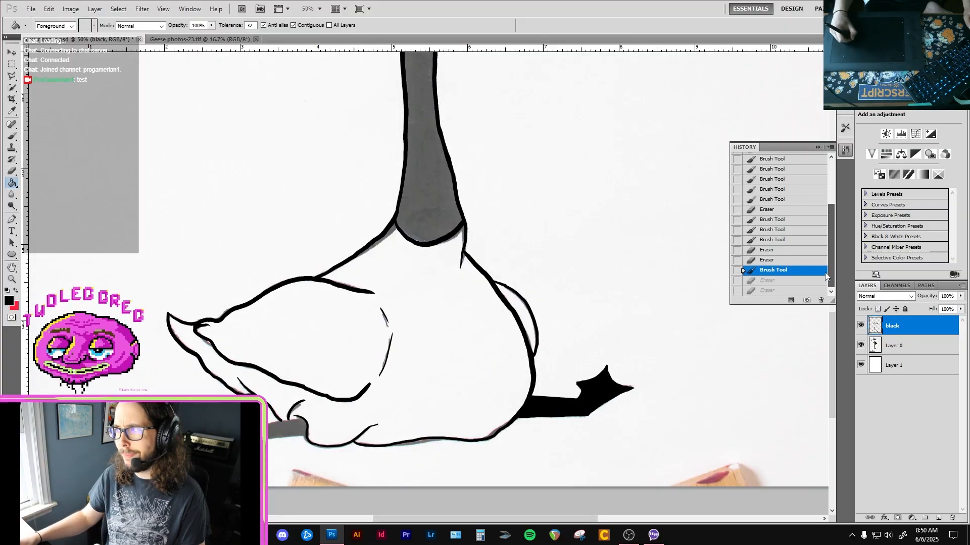
left_click(800, 281)
left_click(795, 291)
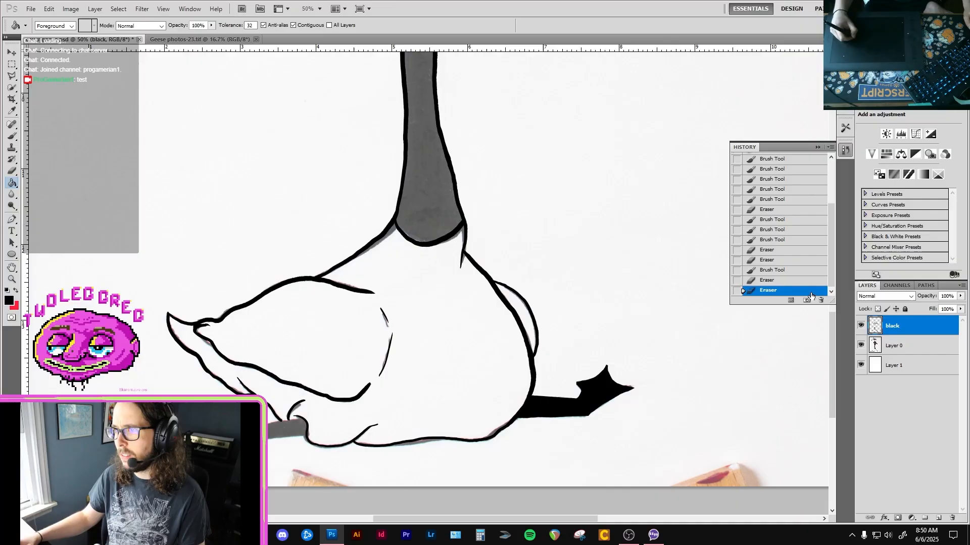
left_click(429, 198)
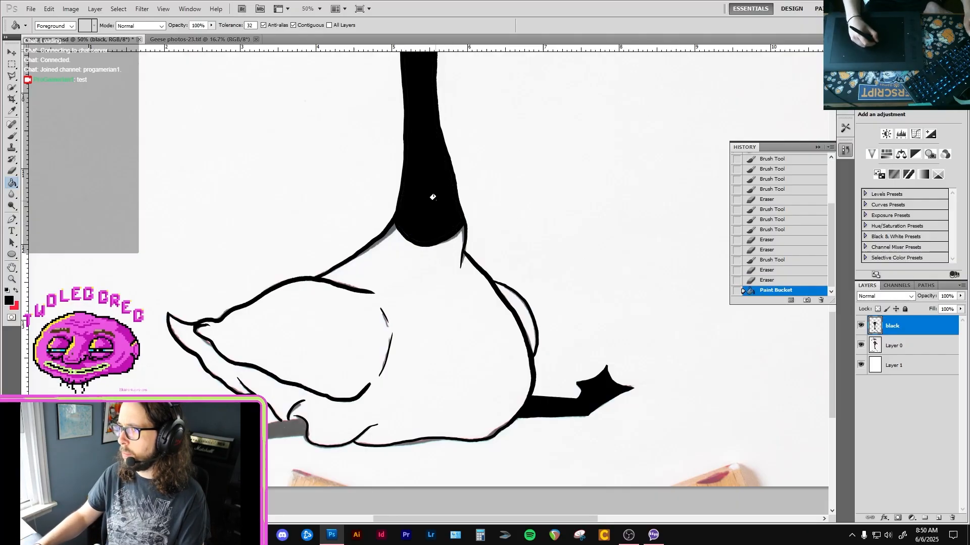
Brush black over the thin unfilled seam along the head's crown and front edge down to the top of the beak.
left_click_drag(442, 182, 434, 340)
left_click_drag(422, 120, 420, 291)
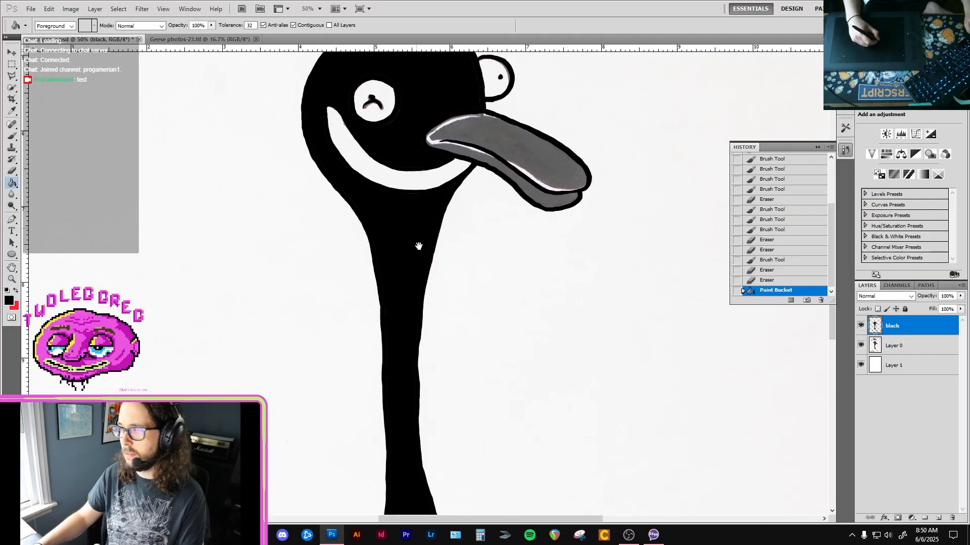
left_click_drag(404, 83, 420, 225)
scroll(415, 221, "up", 2)
key("b")
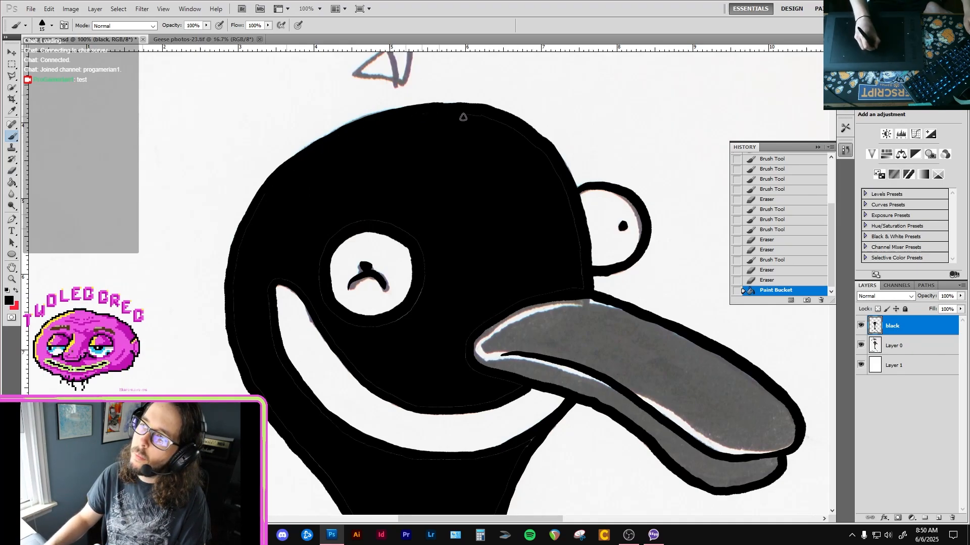
left_click_drag(463, 117, 461, 126)
scroll(505, 141, "up", 1)
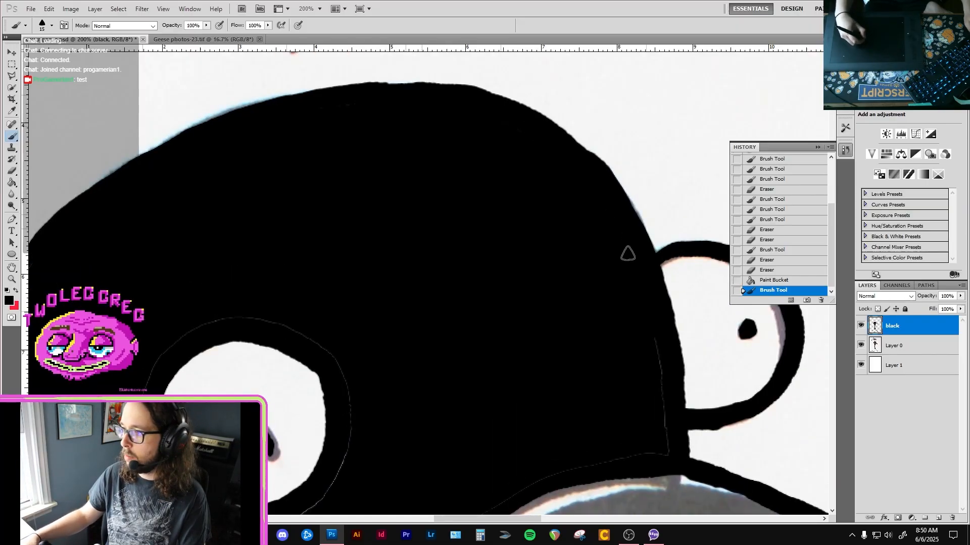
left_click(662, 420)
mouse_move(656, 427)
left_mouse_down()
mouse_move(688, 307)
mouse_move(697, 307)
mouse_move(604, 303)
mouse_move(499, 329)
mouse_move(424, 389)
mouse_move(405, 444)
mouse_move(426, 458)
mouse_move(453, 375)
mouse_move(496, 428)
mouse_move(403, 453)
mouse_move(441, 457)
mouse_move(392, 458)
left_mouse_up()
Cover the thin seams behind the beak and along the upper edge of the white smile with the black brush.
mouse_move(366, 456)
left_mouse_down()
mouse_move(431, 444)
mouse_move(472, 471)
mouse_move(484, 462)
left_mouse_up()
mouse_move(486, 466)
left_mouse_down()
mouse_move(381, 460)
mouse_move(308, 382)
mouse_move(343, 429)
left_mouse_up()
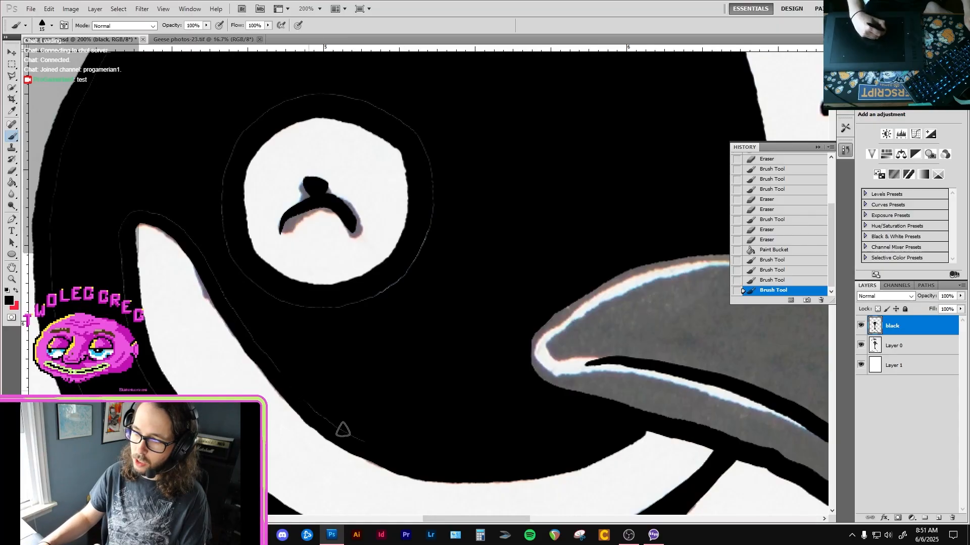
left_click_drag(252, 327, 250, 323)
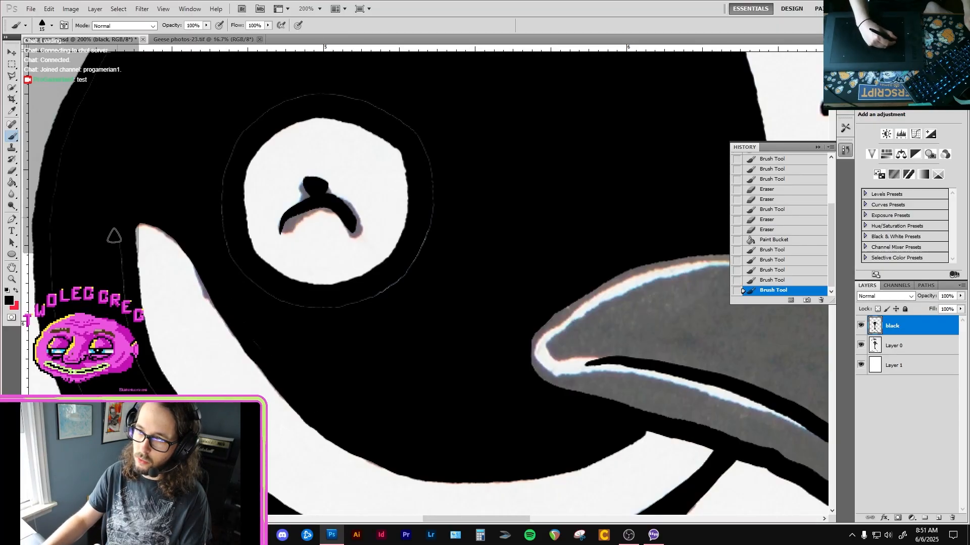
left_click_drag(114, 236, 125, 219)
Paint black over the thin ring-shaped seam around the goose's near eye.
mouse_move(268, 298)
left_mouse_down()
mouse_move(336, 313)
mouse_move(406, 282)
mouse_move(432, 186)
left_mouse_up()
left_click_drag(412, 134, 447, 184)
left_click_drag(380, 136, 342, 136)
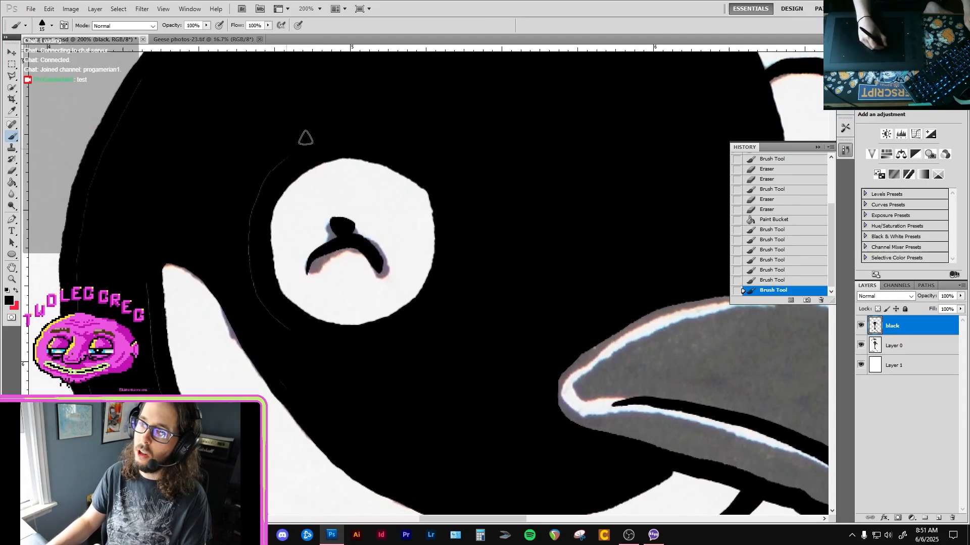
left_click_drag(248, 254, 281, 329)
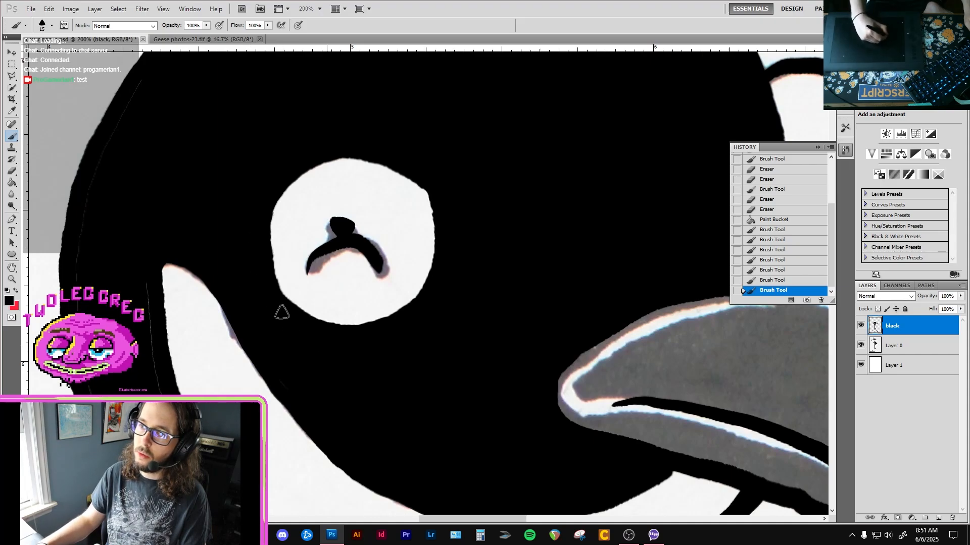
Brush out the thin seams beside the smile's upper tip and along the back of the head in black.
left_click_drag(145, 262, 148, 323)
left_click_drag(153, 267, 154, 384)
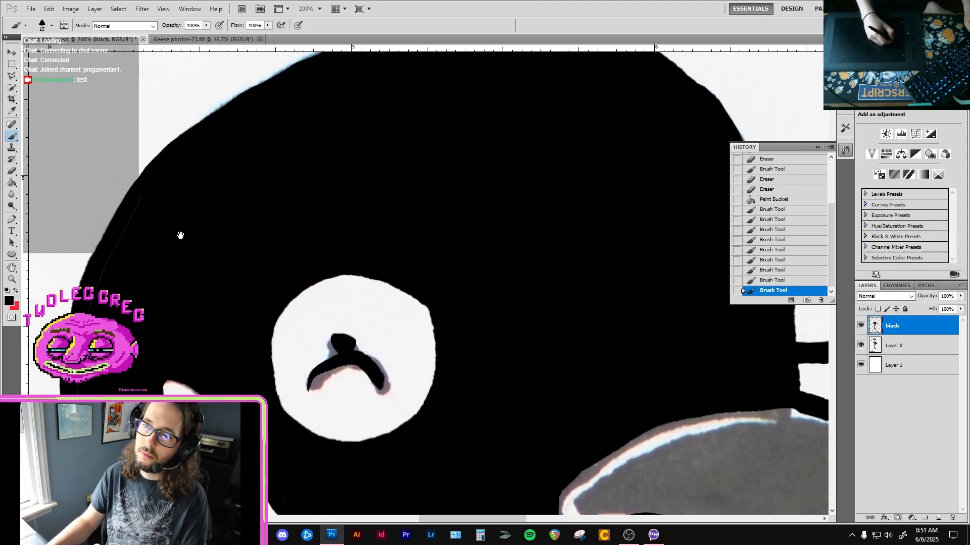
mouse_move(139, 202)
left_mouse_down()
mouse_move(88, 318)
mouse_move(79, 364)
mouse_move(137, 246)
left_mouse_up()
left_click_drag(117, 387, 123, 397)
left_click_drag(115, 329, 89, 236)
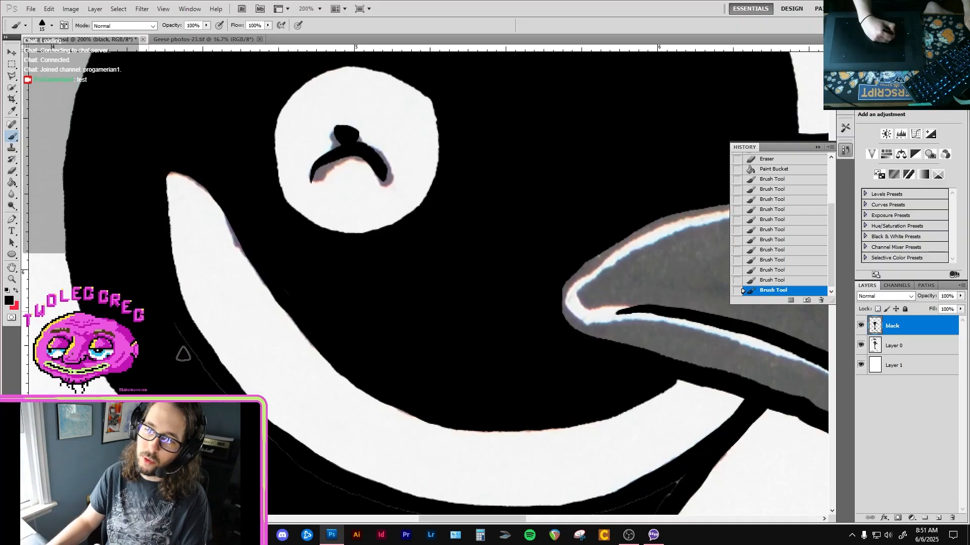
Cover the thin seams beneath the smile and along the upper front edge of the neck with the black brush.
mouse_move(182, 350)
left_mouse_down()
mouse_move(201, 372)
mouse_move(153, 272)
left_mouse_up()
left_click_drag(197, 392, 174, 319)
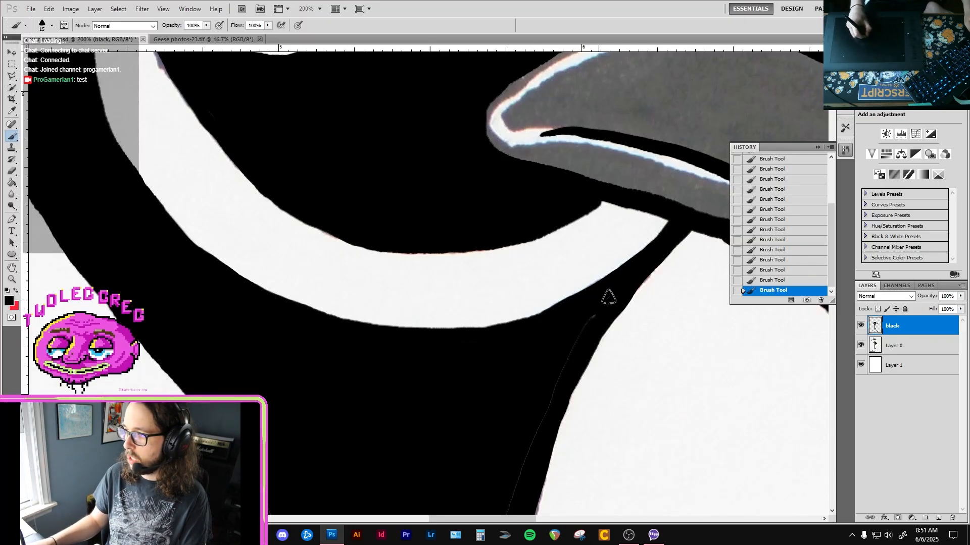
left_click_drag(550, 427, 581, 285)
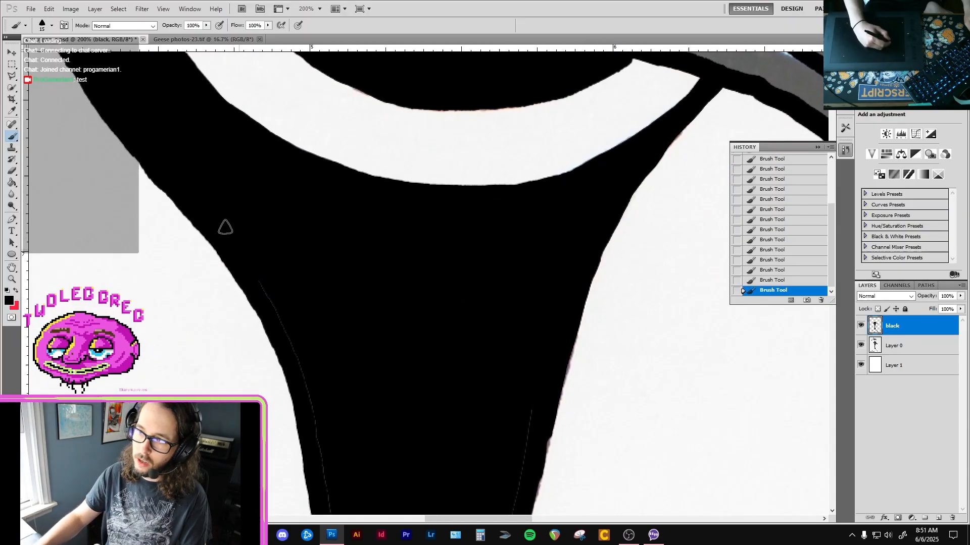
Paint black over the thin seam running down the back edge of the neck.
mouse_move(314, 384)
left_mouse_down()
mouse_move(294, 357)
mouse_move(293, 323)
left_mouse_up()
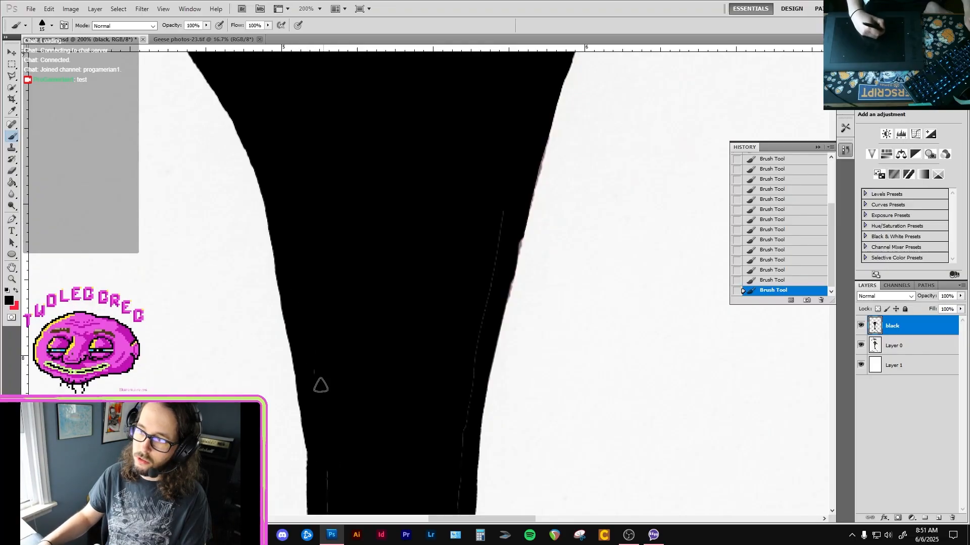
mouse_move(327, 403)
left_mouse_down()
mouse_move(320, 247)
mouse_move(307, 216)
left_mouse_up()
left_click_drag(307, 273, 319, 441)
left_click_drag(321, 375, 323, 229)
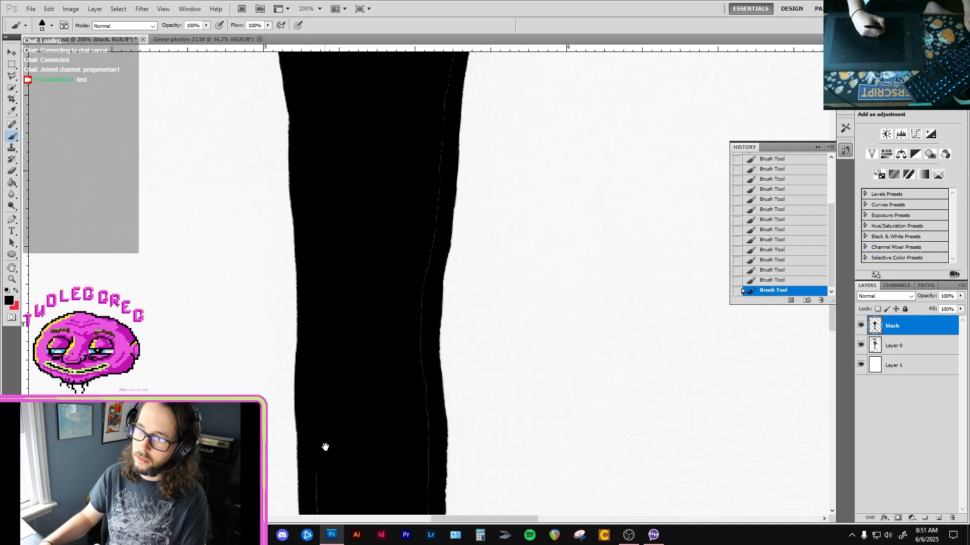
left_click_drag(325, 448, 338, 299)
left_click_drag(353, 461, 353, 245)
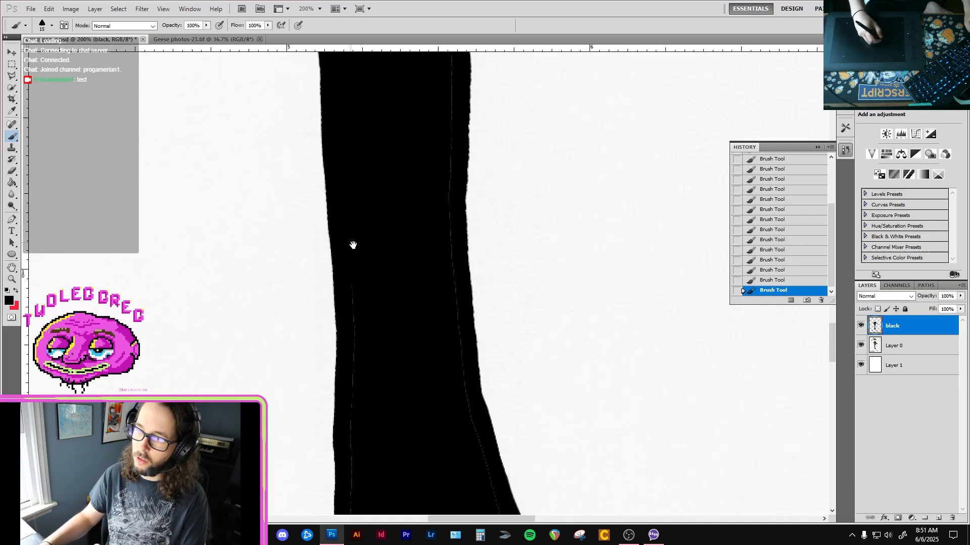
left_click_drag(343, 438, 367, 202)
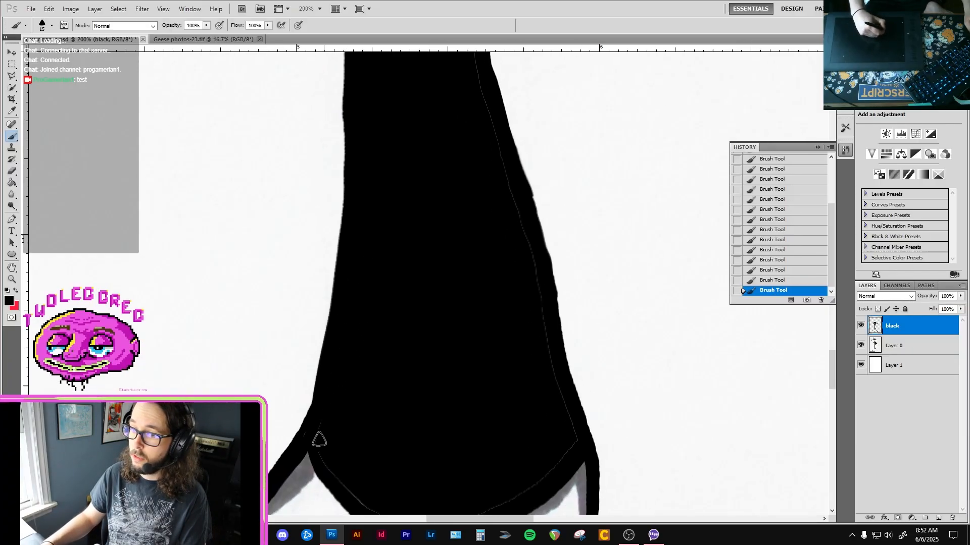
Paint black over the thin seam around the neck's rounded base and up its lower front edge.
mouse_move(335, 439)
left_mouse_down()
mouse_move(307, 340)
mouse_move(311, 380)
mouse_move(368, 415)
mouse_move(429, 424)
left_mouse_up()
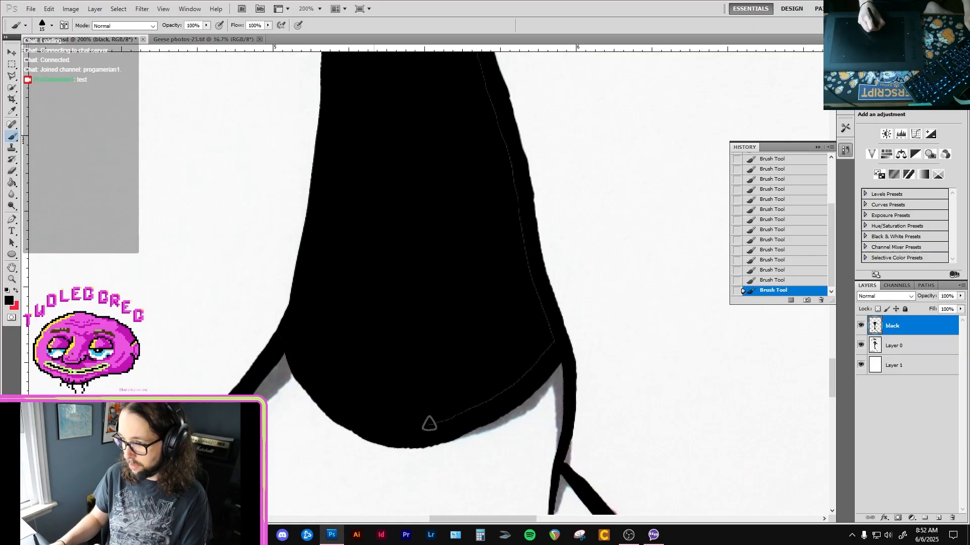
mouse_move(518, 373)
left_mouse_down()
mouse_move(546, 353)
mouse_move(550, 333)
mouse_move(518, 249)
left_mouse_up()
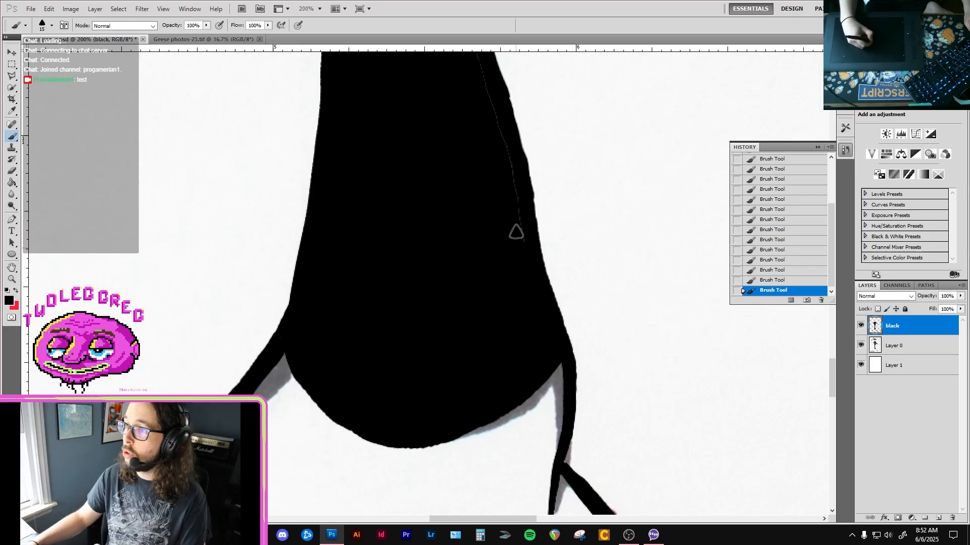
left_click_drag(477, 98, 468, 272)
mouse_move(442, 147)
left_mouse_down()
mouse_move(456, 307)
mouse_move(453, 256)
left_mouse_up()
left_click_drag(452, 238, 469, 410)
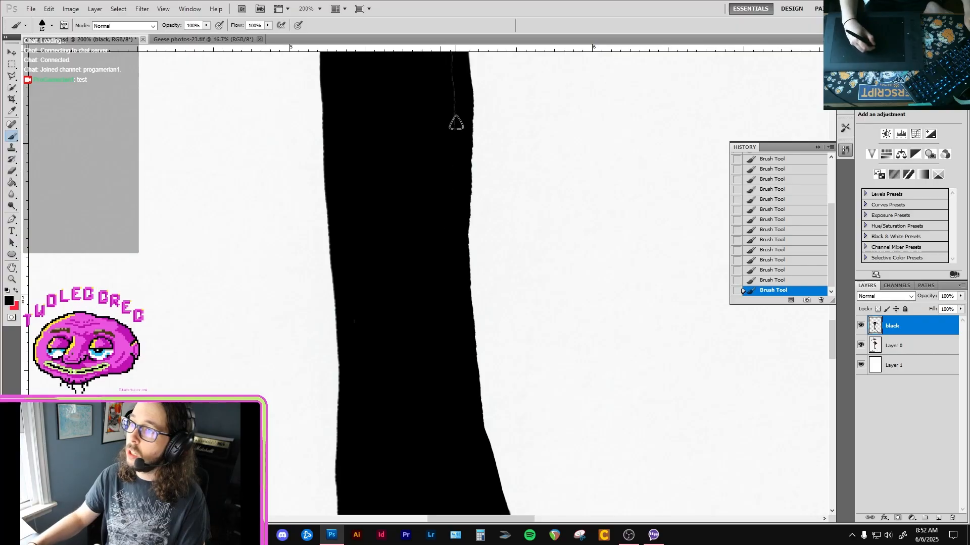
Brush out the remaining thin seam along the middle and upper front edge of the neck in black.
left_click_drag(455, 121, 449, 322)
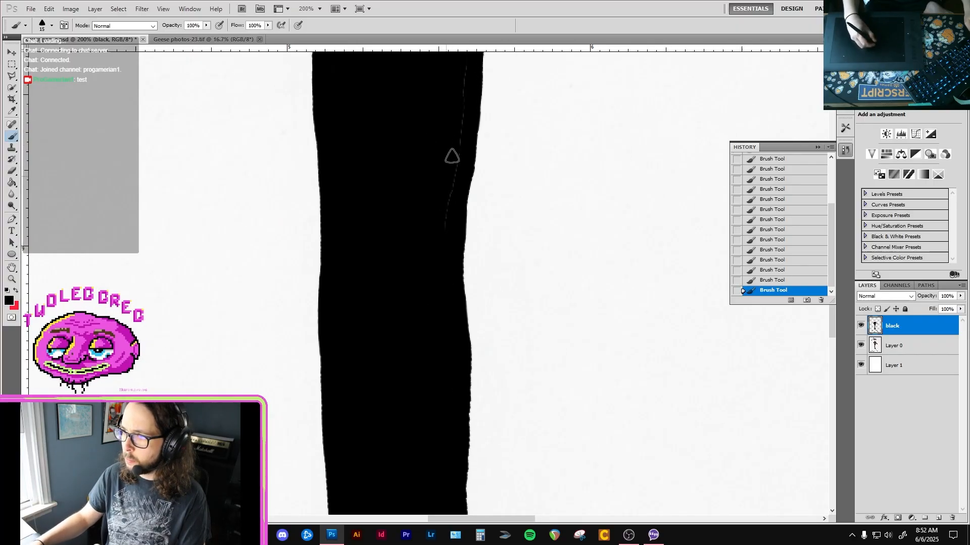
mouse_move(438, 262)
left_mouse_down()
mouse_move(418, 344)
mouse_move(421, 301)
left_mouse_up()
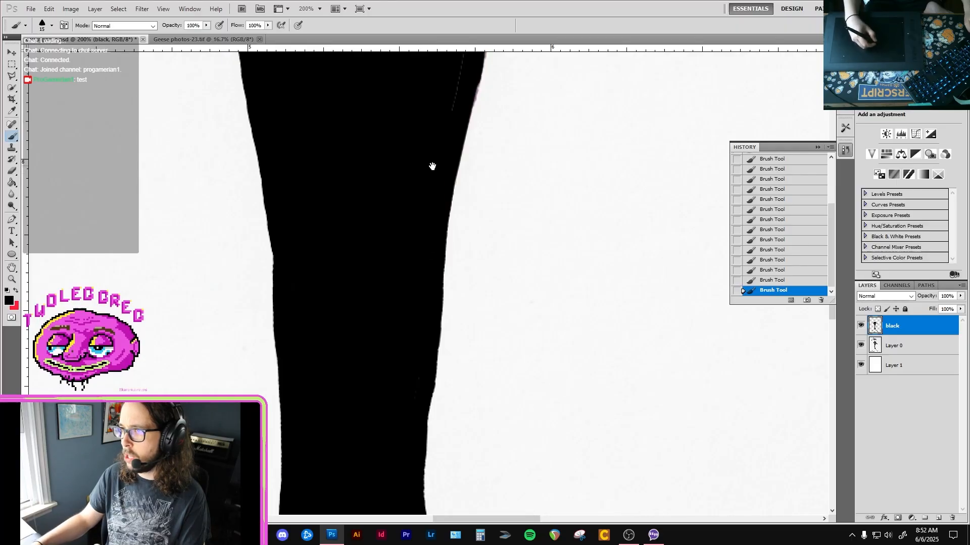
left_click_drag(433, 165, 419, 226)
mouse_move(395, 278)
left_mouse_down()
mouse_move(439, 199)
mouse_move(378, 281)
mouse_move(400, 254)
mouse_move(393, 276)
left_mouse_up()
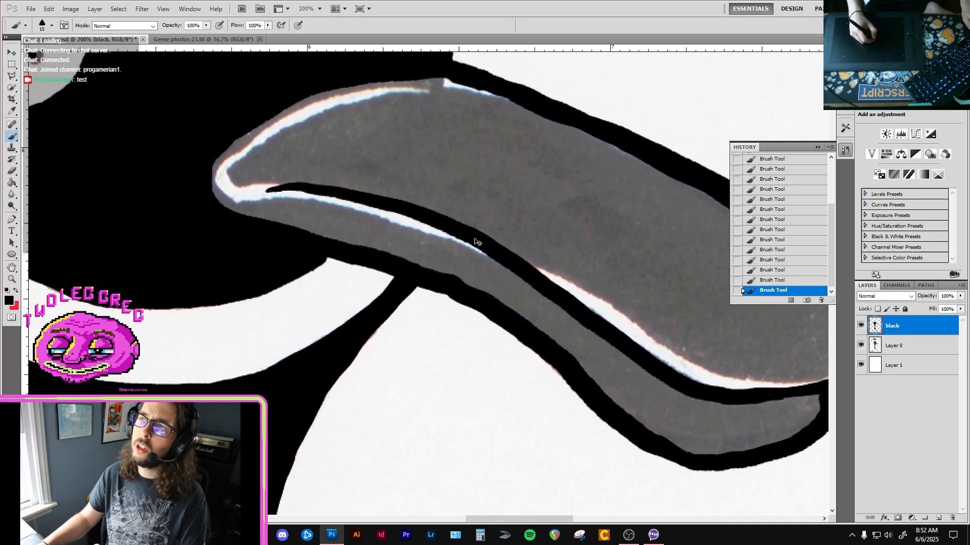
Examine the whole redrawn goose and the untraced rear leg, and collapse the history list.
scroll(498, 264, "down", 3)
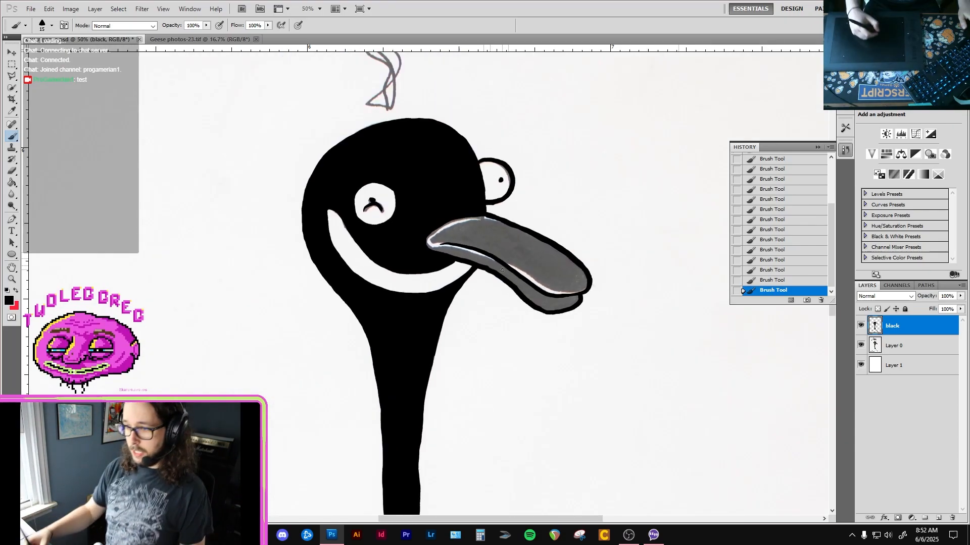
scroll(462, 359, "down", 3)
scroll(463, 278, "up", 3)
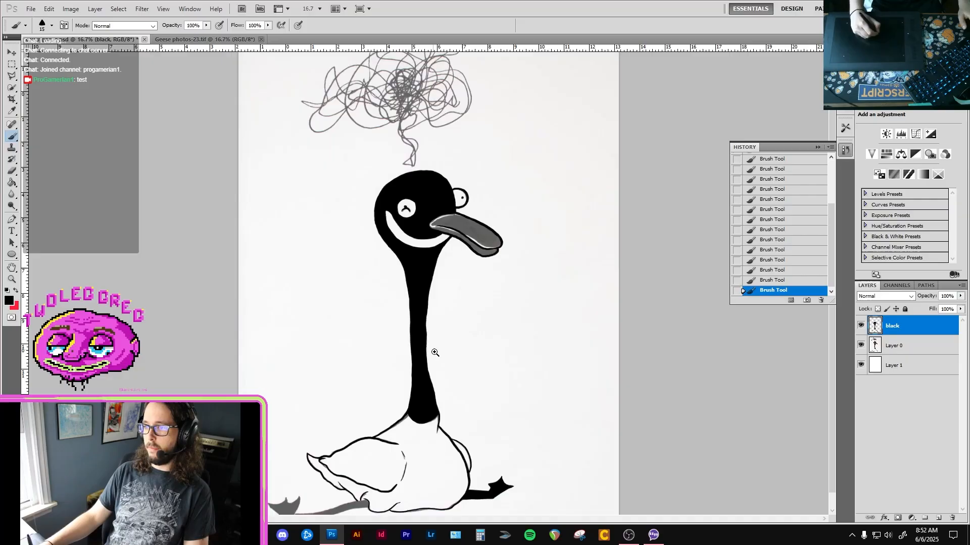
scroll(437, 330, "up", 3)
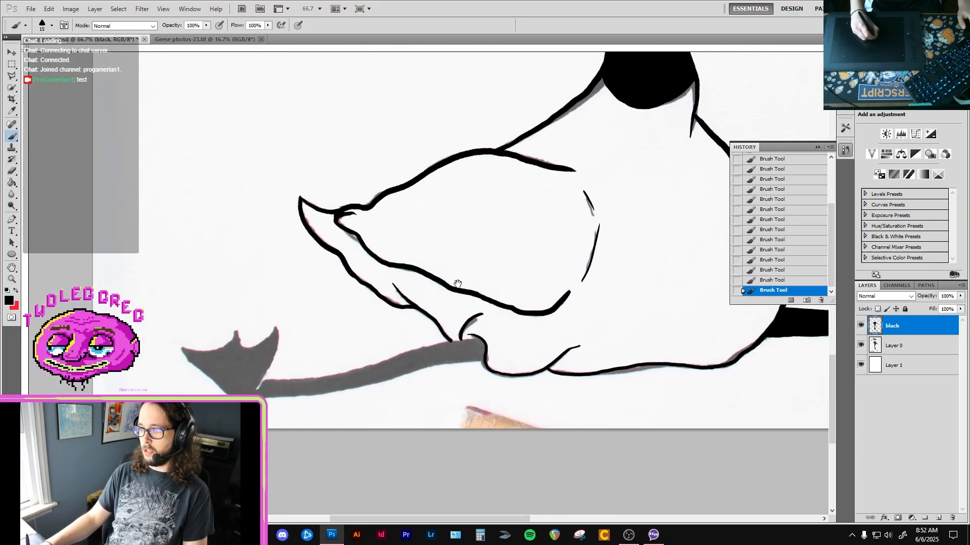
scroll(362, 294, "down", 1)
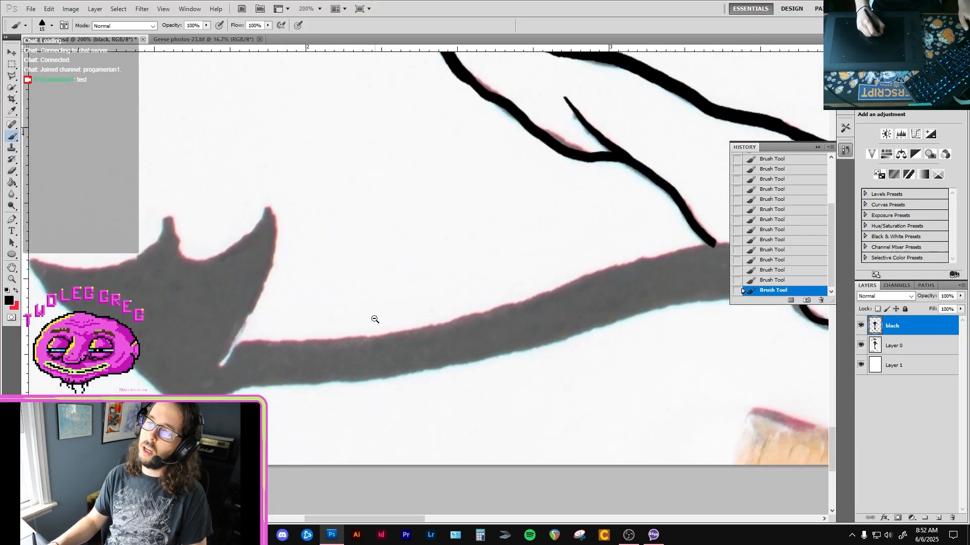
scroll(364, 326, "up", 1)
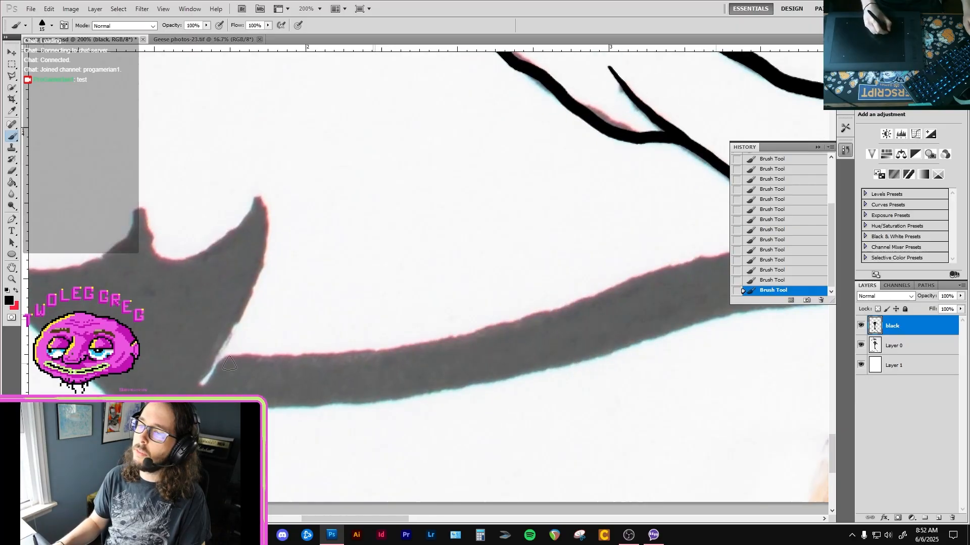
left_click(817, 148)
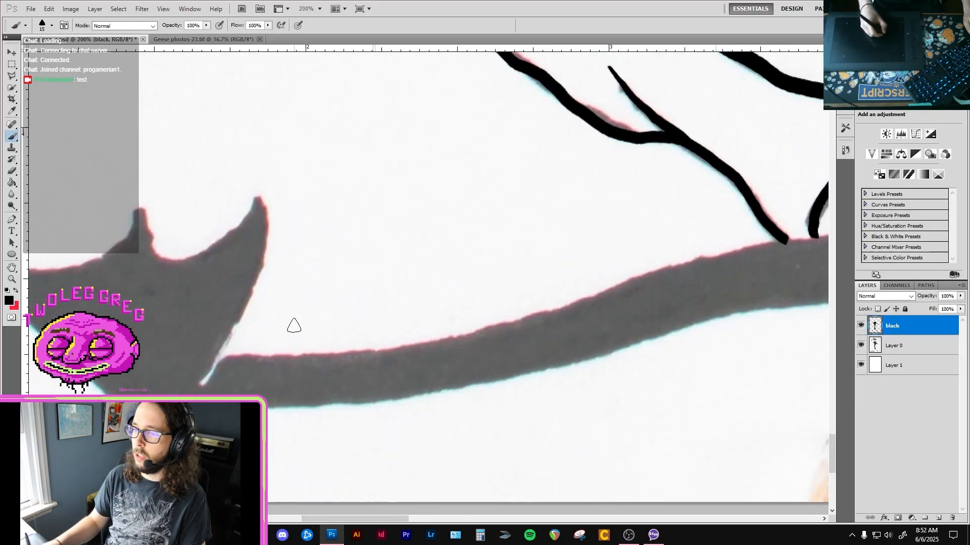
scroll(526, 256, "down", 2)
Add a new layer above the black layer and sketch a few thin strokes in the blank space beside the head.
left_click(940, 517)
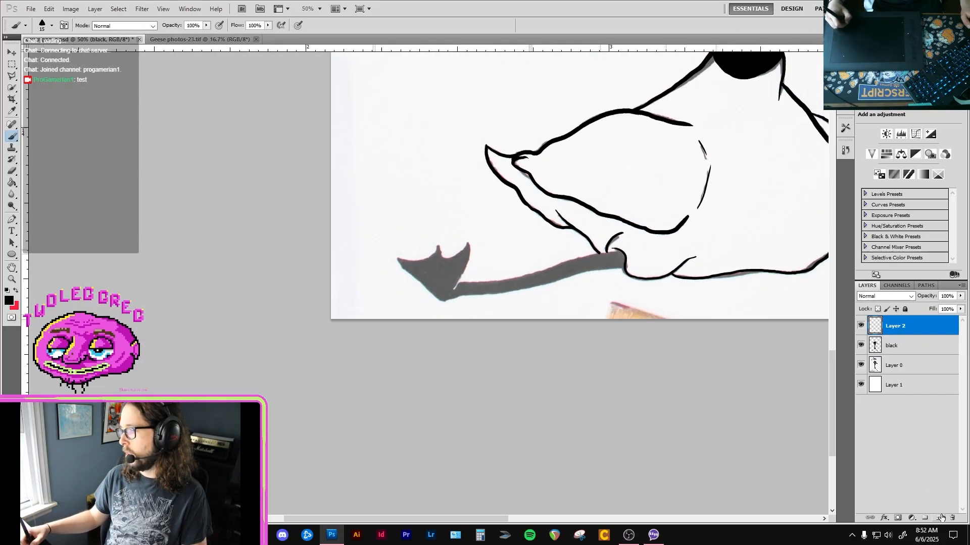
left_click_drag(768, 190, 580, 333)
left_click_drag(647, 227, 567, 329)
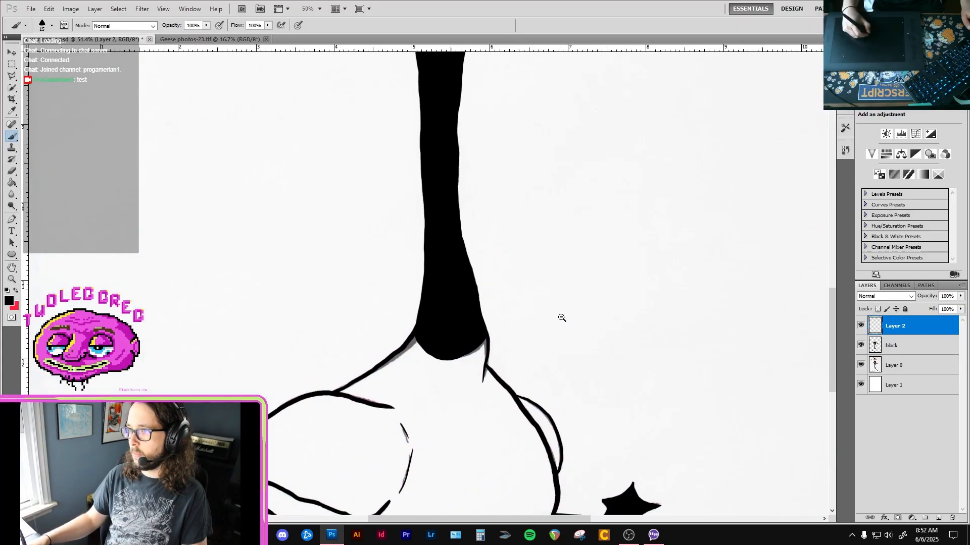
left_click(563, 316, "alt")
left_click(567, 308, "alt")
left_click_drag(589, 268, 544, 384)
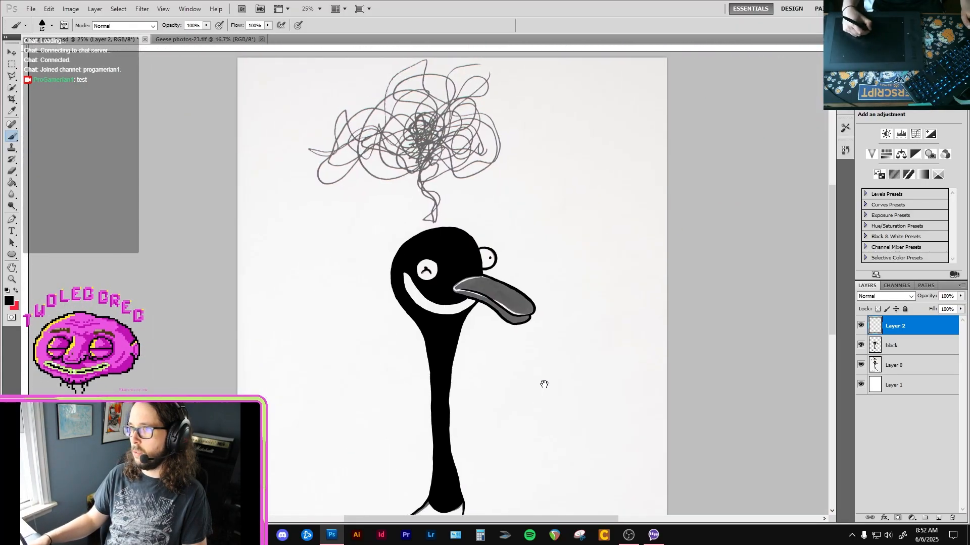
left_click_drag(601, 177, 562, 203)
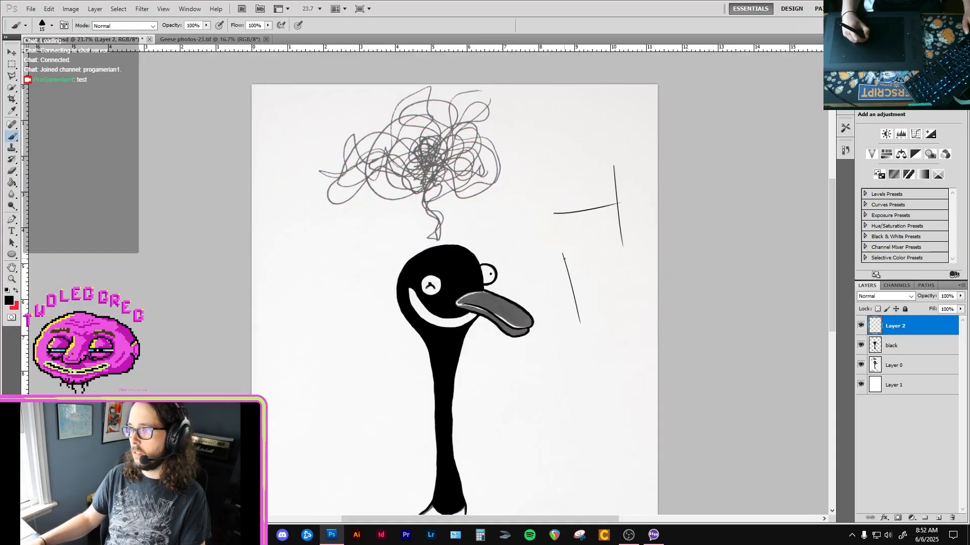
Continue the loose strokes down the blank space in front of the goose and reselect the black layer.
left_click_drag(595, 297, 601, 327)
left_click_drag(638, 258, 630, 348)
mouse_move(574, 396)
left_mouse_down()
mouse_move(611, 364)
mouse_move(609, 419)
left_mouse_up()
left_click_drag(589, 379, 576, 272)
left_click_drag(554, 372, 552, 358)
left_click_drag(541, 342, 608, 338)
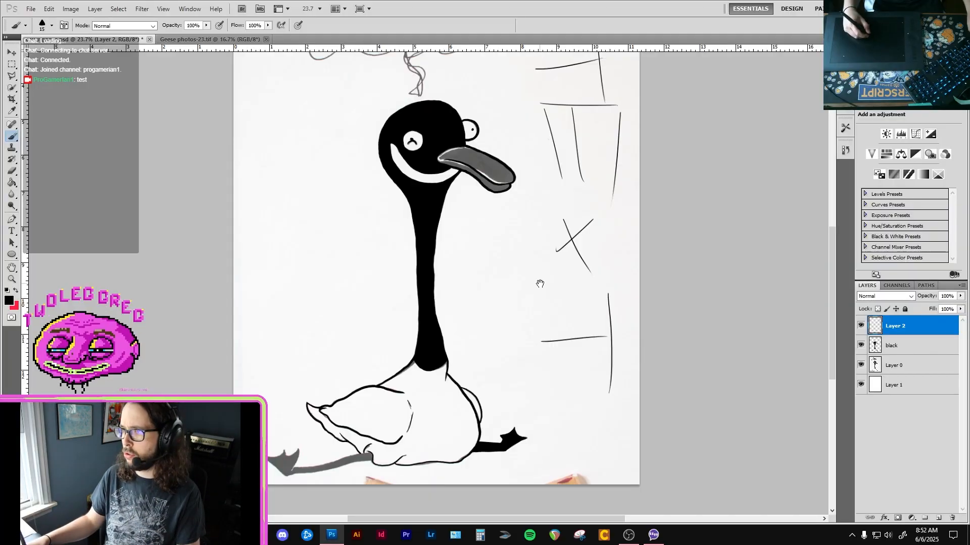
mouse_move(515, 184)
left_mouse_down()
mouse_move(528, 327)
mouse_move(518, 245)
left_mouse_up()
left_click_drag(511, 312, 558, 215)
left_click(893, 346)
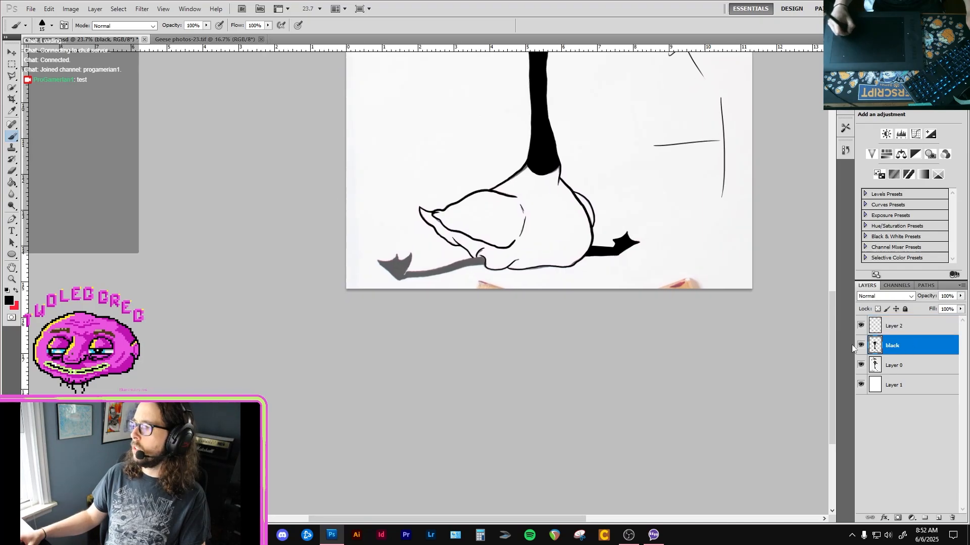
Try to trace the underside of the rear leg from the heel with a black brush stroke.
left_click_drag(446, 284, 443, 291)
left_click(443, 291)
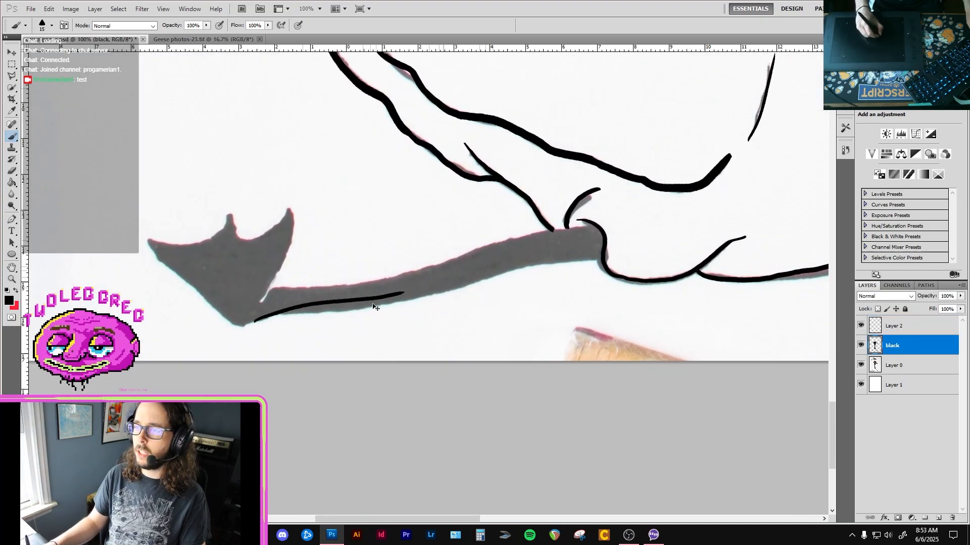
left_click_drag(244, 328, 327, 309)
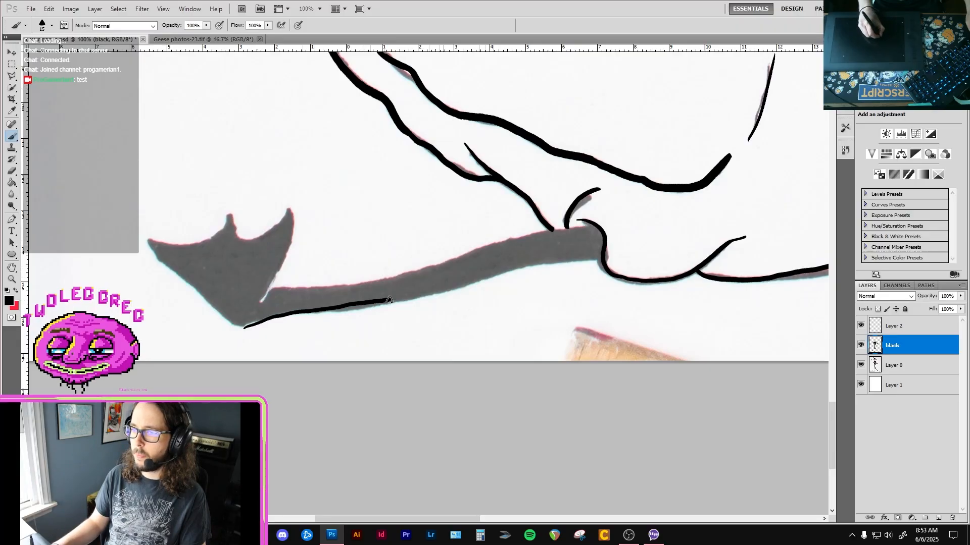
key("ctrl+z")
Trace the upper edge of the rear leg in black up to the body and thicken the line near its middle.
left_click(348, 301, "ctrl")
mouse_move(205, 274)
left_mouse_down()
mouse_move(420, 257)
mouse_move(808, 156)
mouse_move(685, 197)
mouse_move(608, 213)
mouse_move(622, 207)
mouse_move(570, 208)
left_mouse_up()
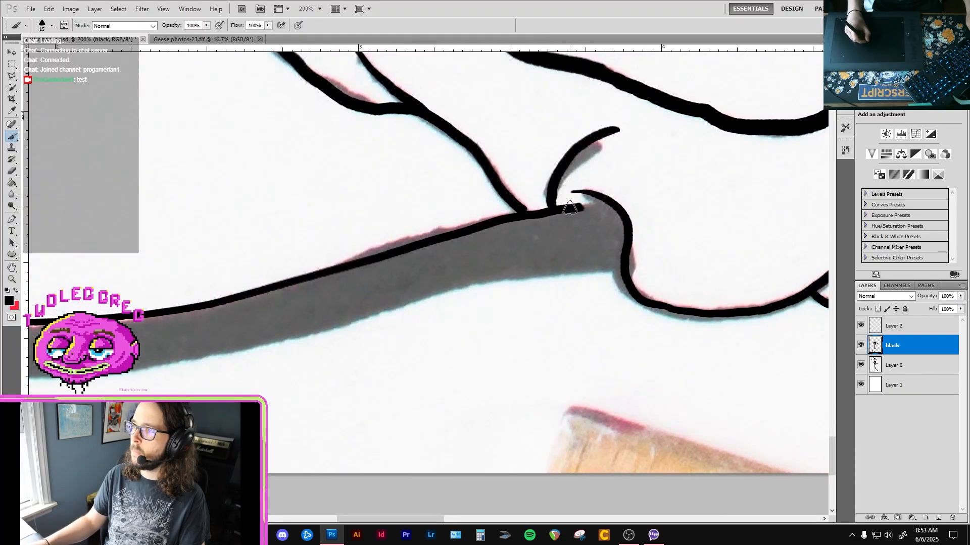
left_click_drag(467, 225, 664, 185)
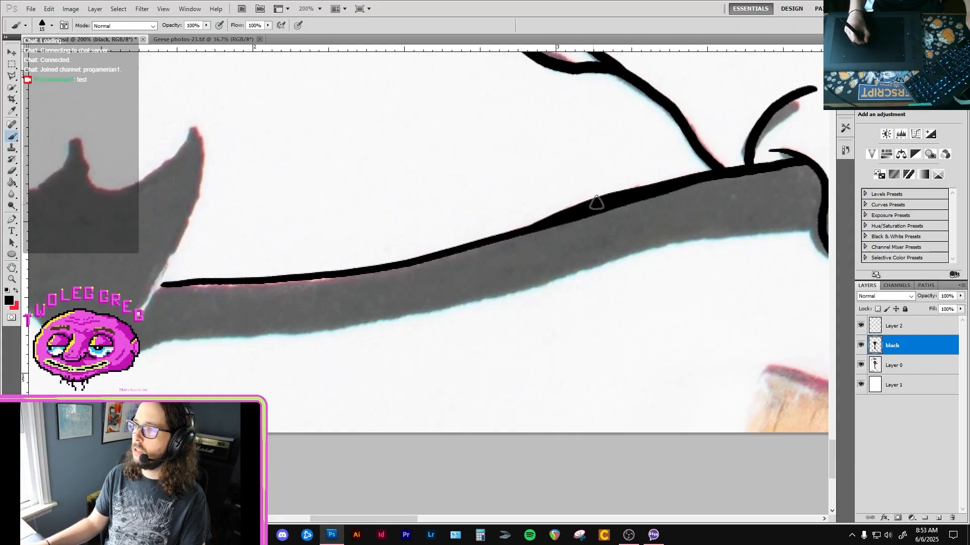
mouse_move(273, 274)
left_mouse_down()
mouse_move(381, 212)
mouse_move(463, 236)
left_mouse_up()
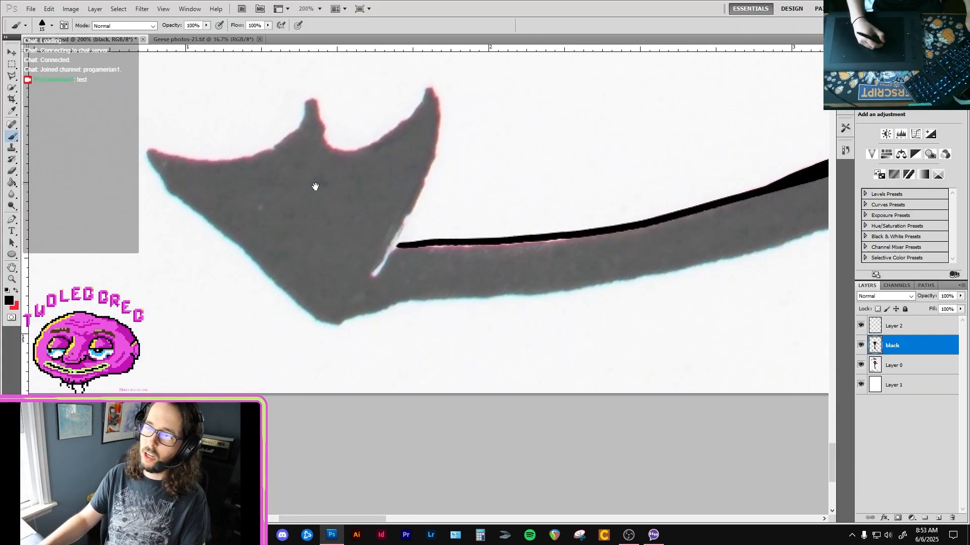
Outline the rear foot's toes and webbing in black, from the notch at the leg across to the outermost toe tip.
left_click_drag(316, 186, 388, 234)
mouse_move(341, 162)
left_mouse_down()
mouse_move(345, 194)
mouse_move(370, 216)
mouse_move(406, 201)
mouse_move(447, 152)
left_mouse_up()
mouse_move(419, 314)
left_mouse_down()
mouse_move(401, 346)
mouse_move(456, 204)
left_mouse_up()
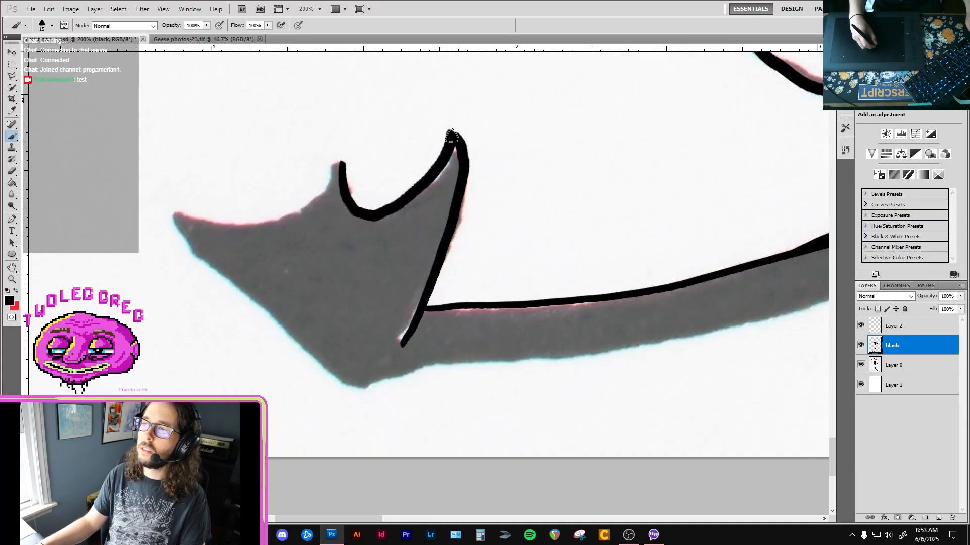
mouse_move(389, 225)
left_mouse_down()
mouse_move(455, 222)
mouse_move(483, 235)
left_mouse_up()
left_click_drag(275, 222, 341, 233)
mouse_move(418, 190)
left_mouse_down()
mouse_move(435, 165)
mouse_move(430, 203)
left_mouse_up()
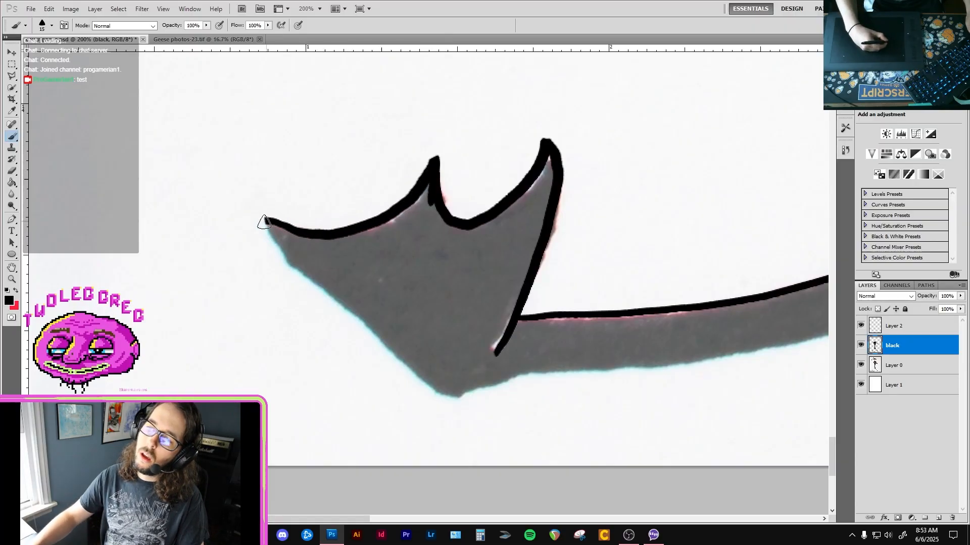
Outline the first part of the foot's outer edge below the toe tip, undo the last stroke and erase the stray mark.
left_click_drag(264, 218, 337, 304)
left_click_drag(331, 260, 298, 188)
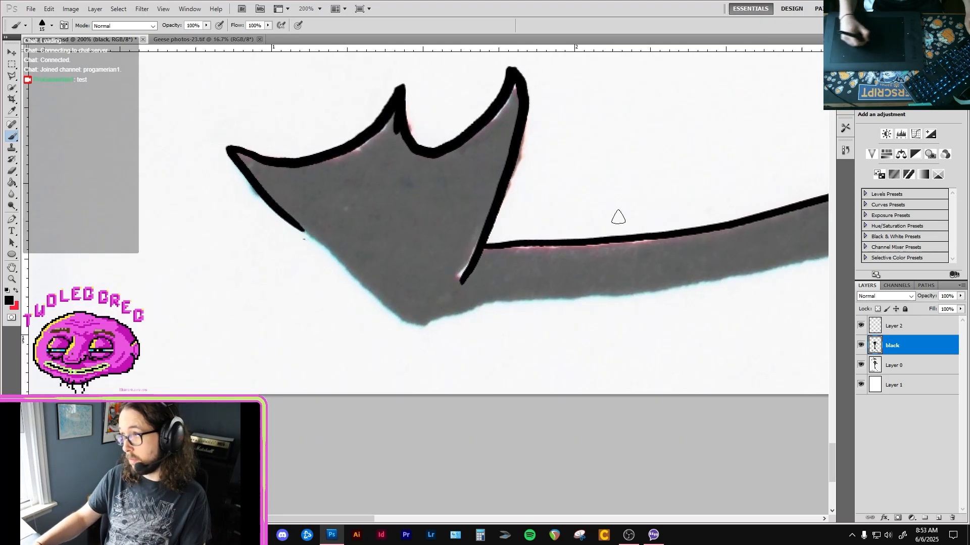
left_click(845, 150)
left_click(787, 282)
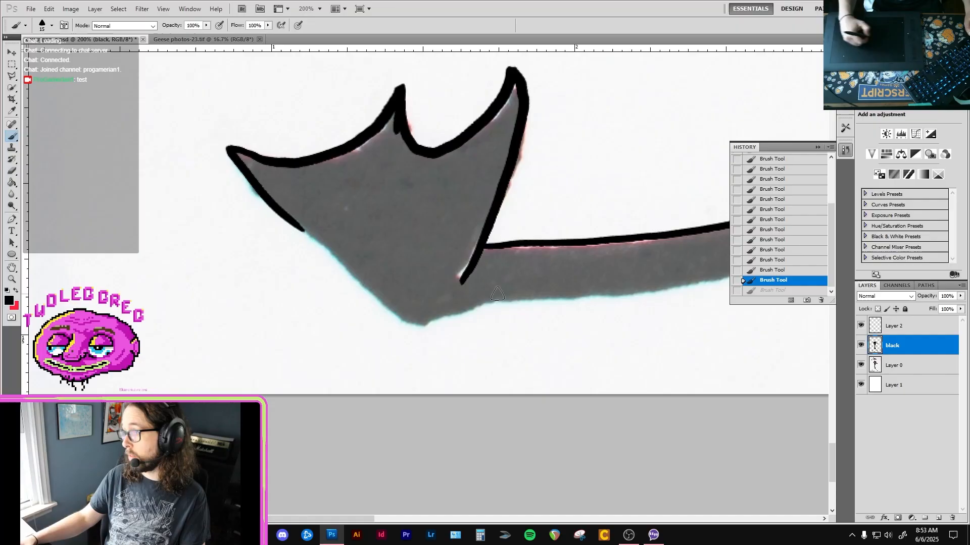
key("e")
left_click_drag(303, 255, 311, 245)
key("b")
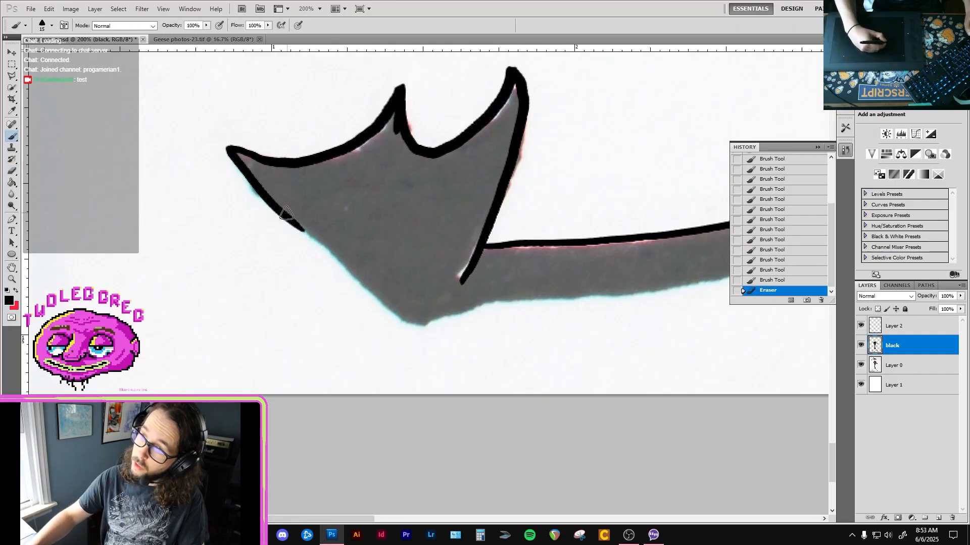
Continue the foot's outer outline in black down to the heel and trim its uneven join with the Eraser.
left_click_drag(287, 215, 394, 313)
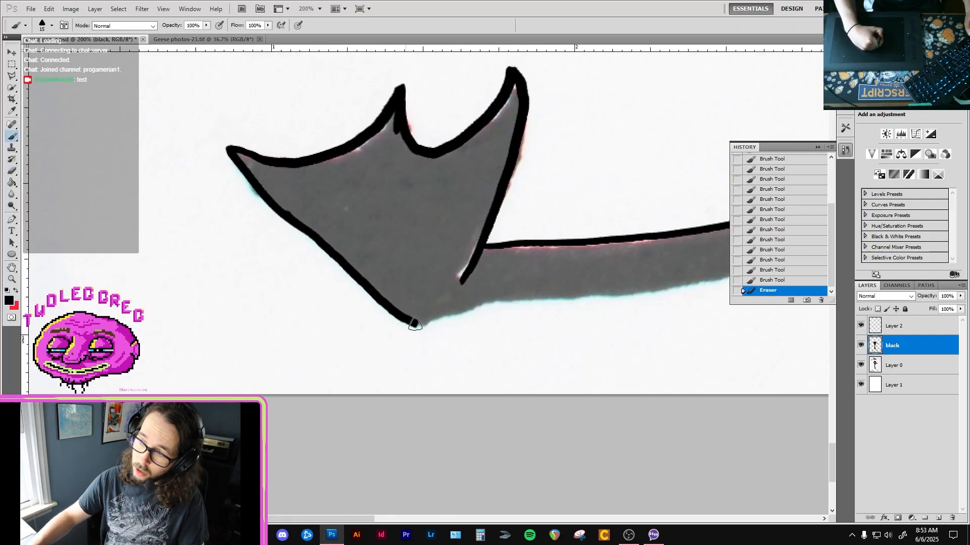
key("e")
left_click_drag(285, 208, 296, 218)
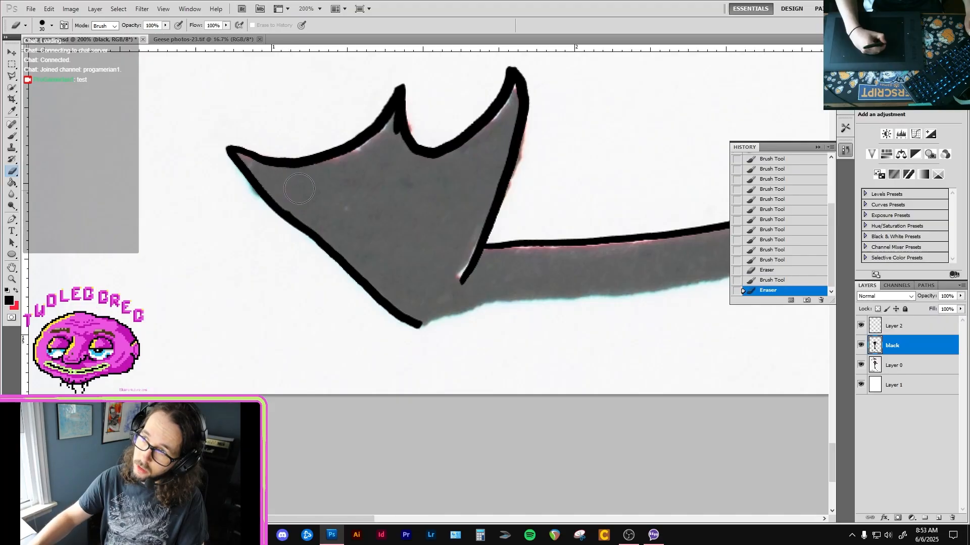
Trace the underside of the rear leg in black with the brush, from the heel to the body.
key("b")
left_click_drag(510, 357, 420, 342)
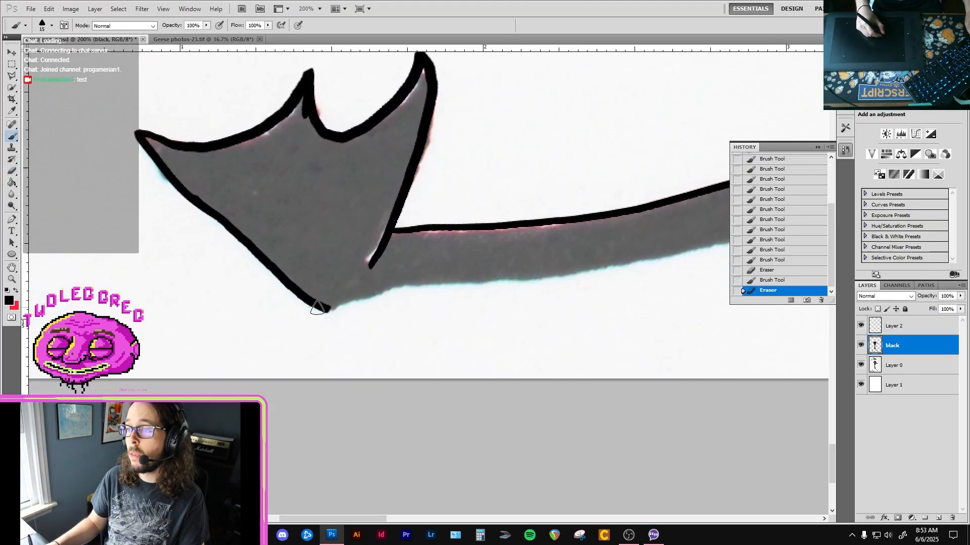
mouse_move(328, 309)
left_mouse_down()
mouse_move(393, 288)
mouse_move(539, 274)
mouse_move(353, 307)
left_mouse_up()
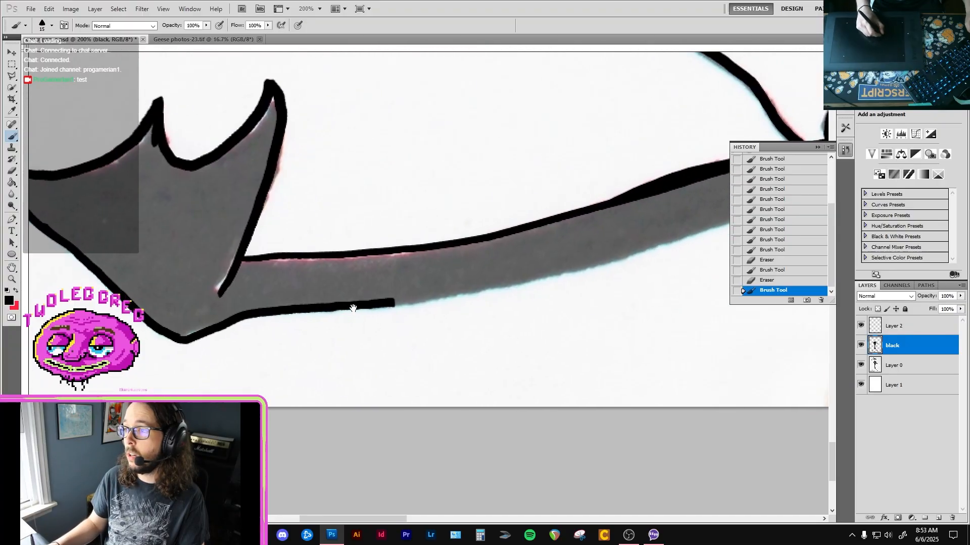
left_click_drag(485, 312, 357, 323)
left_click(450, 312, "alt")
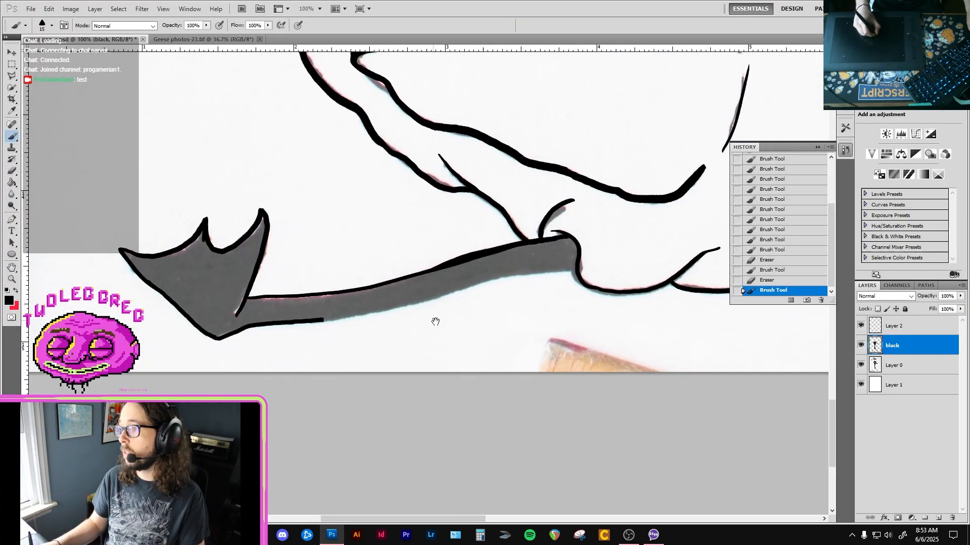
left_click_drag(318, 322, 419, 301)
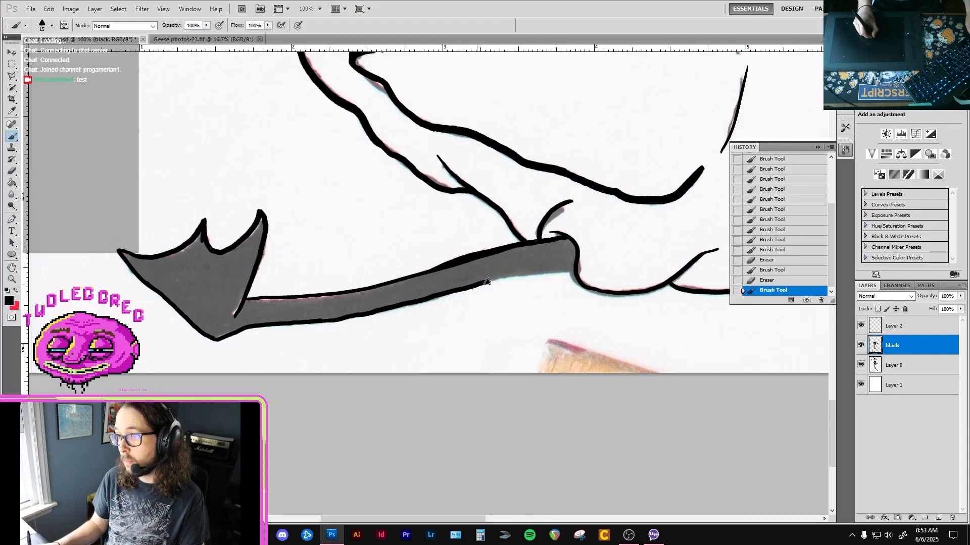
left_click_drag(487, 281, 576, 268)
left_click_drag(242, 292, 261, 304)
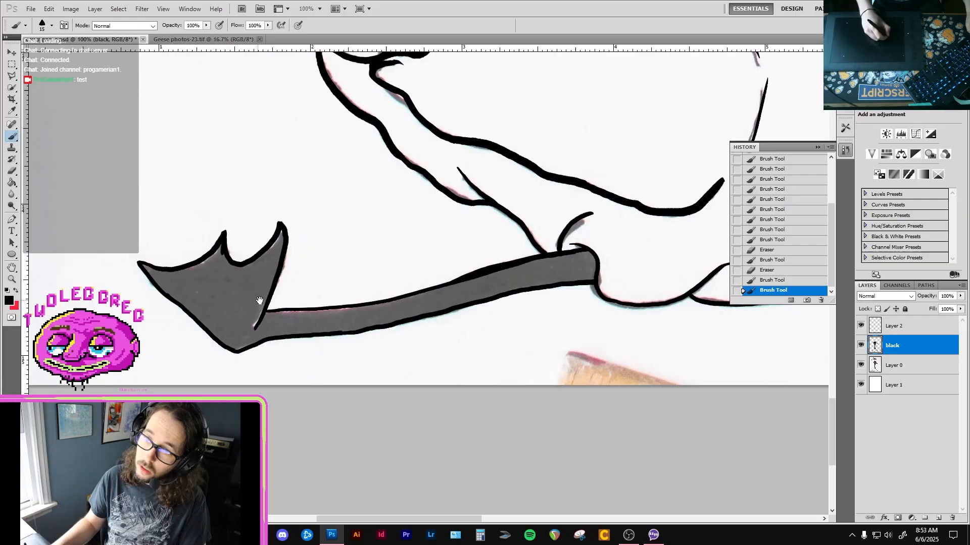
Fill the outlined rear foot and leg with black using the Paint Bucket.
key("g")
left_click(243, 299)
left_click(241, 287, "ctrl")
left_click(246, 284, "ctrl")
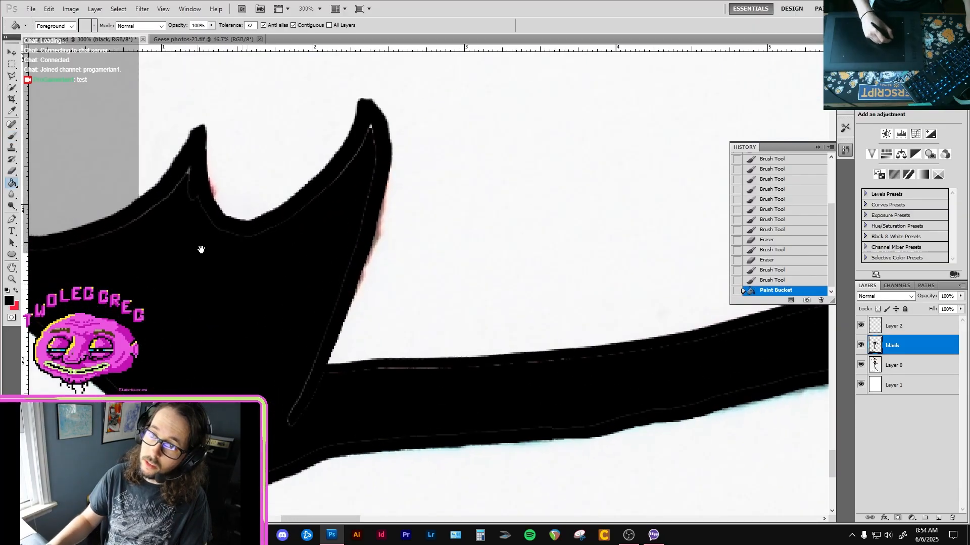
Paint over the thin unfilled seams inside the rear foot's toes and along its outer edge to the heel in black.
left_click_drag(201, 249, 269, 279)
key("b")
mouse_move(196, 249)
left_mouse_down()
mouse_move(249, 201)
mouse_move(274, 276)
mouse_move(291, 274)
left_mouse_up()
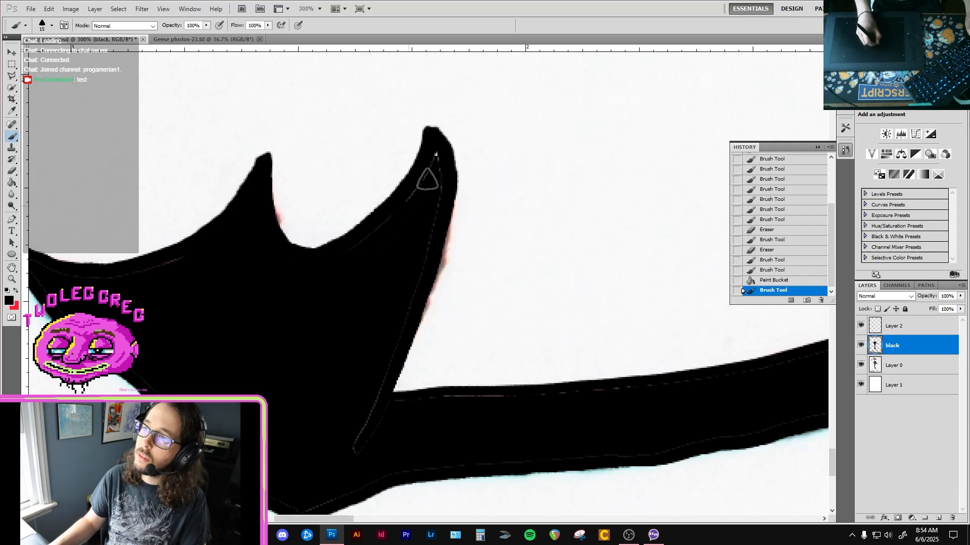
mouse_move(427, 180)
left_mouse_down()
mouse_move(437, 150)
mouse_move(424, 216)
mouse_move(433, 183)
mouse_move(311, 276)
left_mouse_up()
left_click_drag(245, 255, 378, 233)
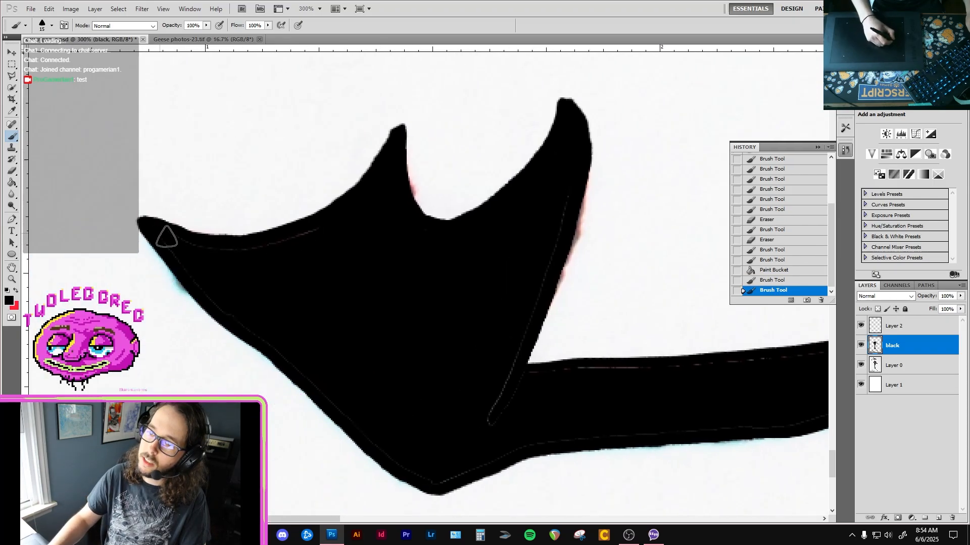
mouse_move(163, 226)
left_mouse_down()
mouse_move(283, 253)
mouse_move(316, 220)
mouse_move(209, 267)
left_mouse_up()
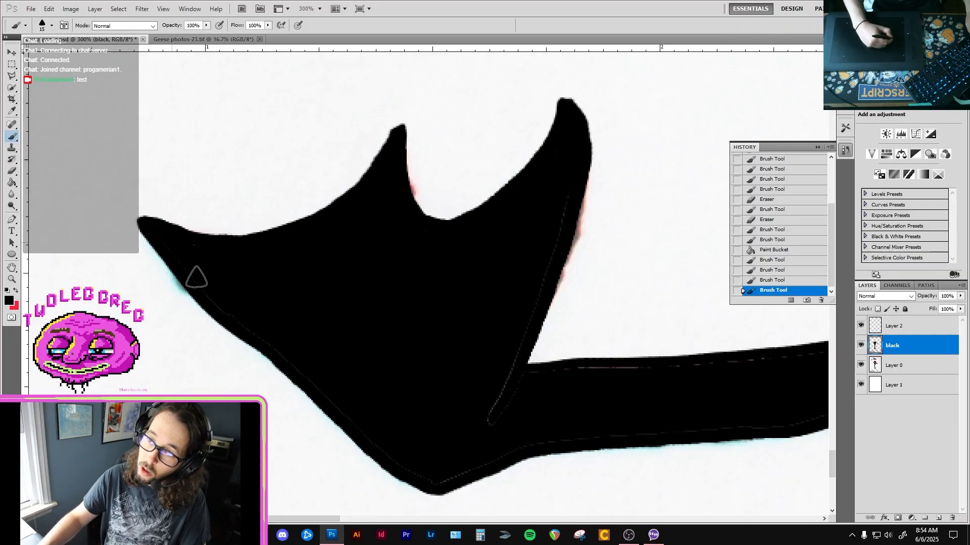
left_click_drag(235, 311, 395, 447)
left_click_drag(431, 482, 411, 449)
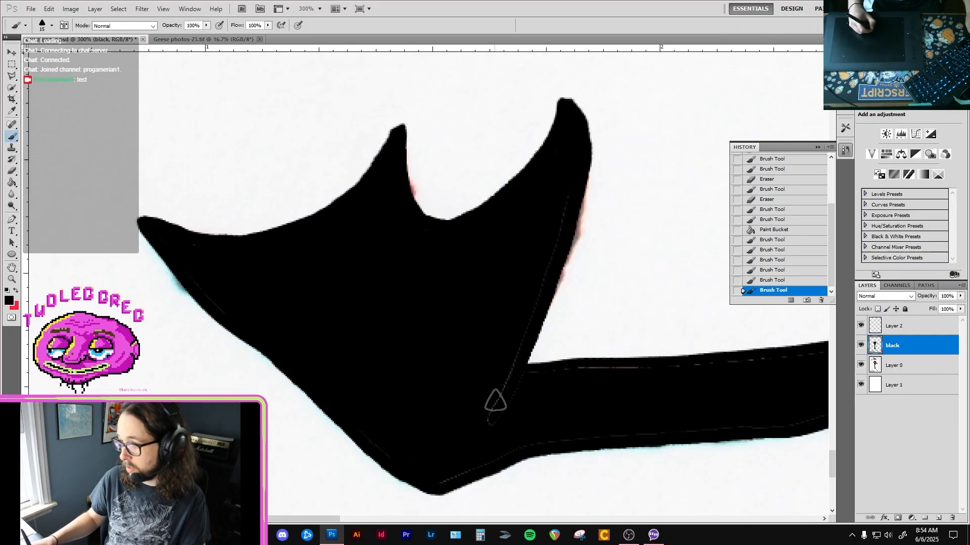
Brush black over the unfilled seam along the foot's inner toe, from the leg notch up to the toe tip.
mouse_move(495, 402)
left_mouse_down()
mouse_move(502, 407)
mouse_move(483, 357)
mouse_move(484, 402)
mouse_move(507, 358)
left_mouse_up()
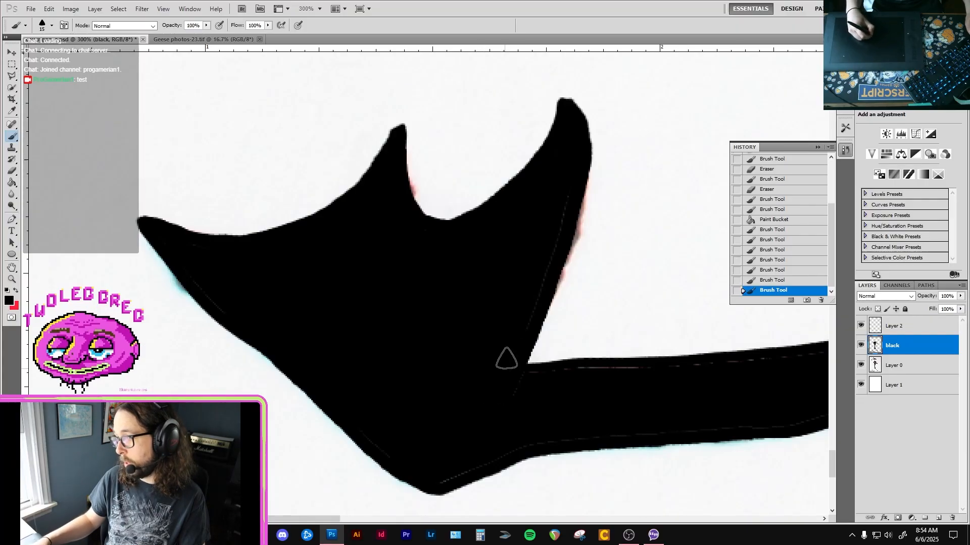
left_click_drag(538, 293, 577, 164)
key("space")
left_click_drag(513, 309, 570, 208)
left_click_drag(521, 391, 527, 384)
left_click_drag(519, 365, 498, 377)
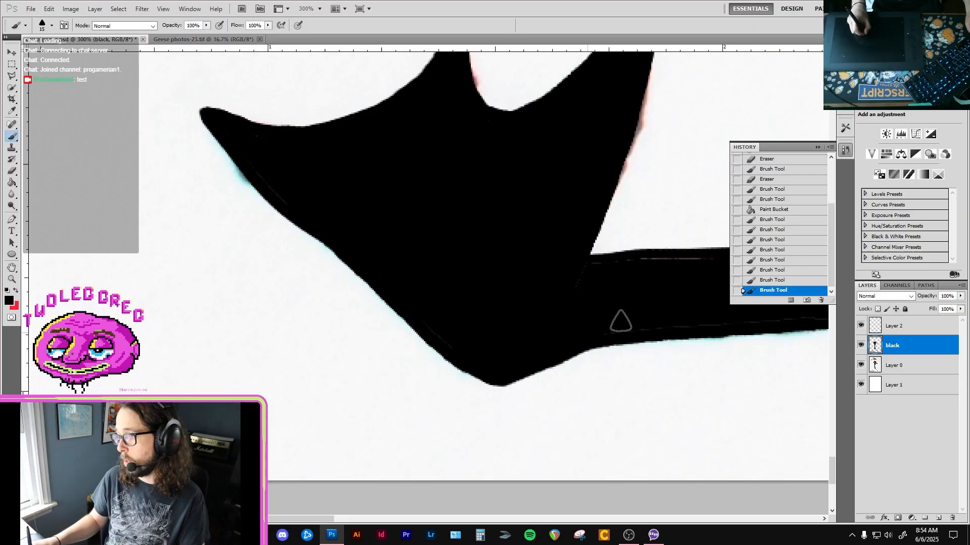
Paint over the seams along both edges of the lower rear leg near the foot and touch up its underside with the Eraser.
left_click_drag(621, 321, 624, 322)
key("space")
left_click_drag(631, 322, 477, 359)
left_click_drag(527, 300, 418, 311)
key("space")
left_click_drag(558, 353, 474, 368)
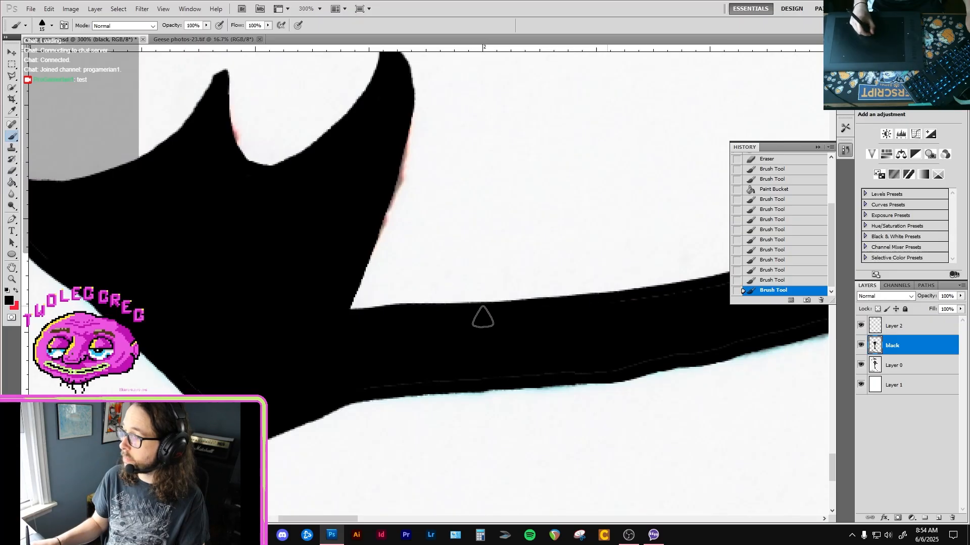
left_click_drag(378, 378, 602, 361)
key("space")
mouse_move(657, 329)
left_mouse_down()
mouse_move(482, 364)
mouse_move(443, 396)
left_mouse_up()
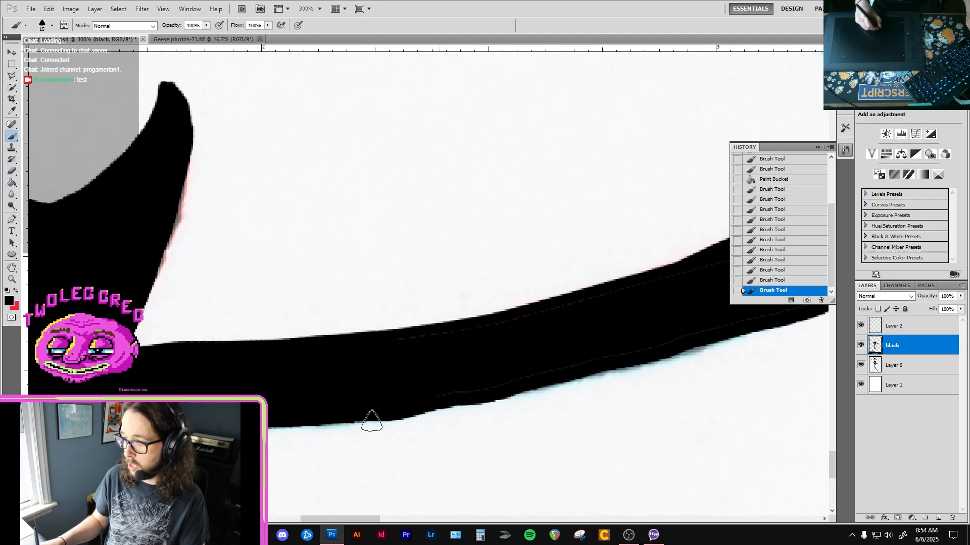
left_click_drag(377, 437, 377, 439)
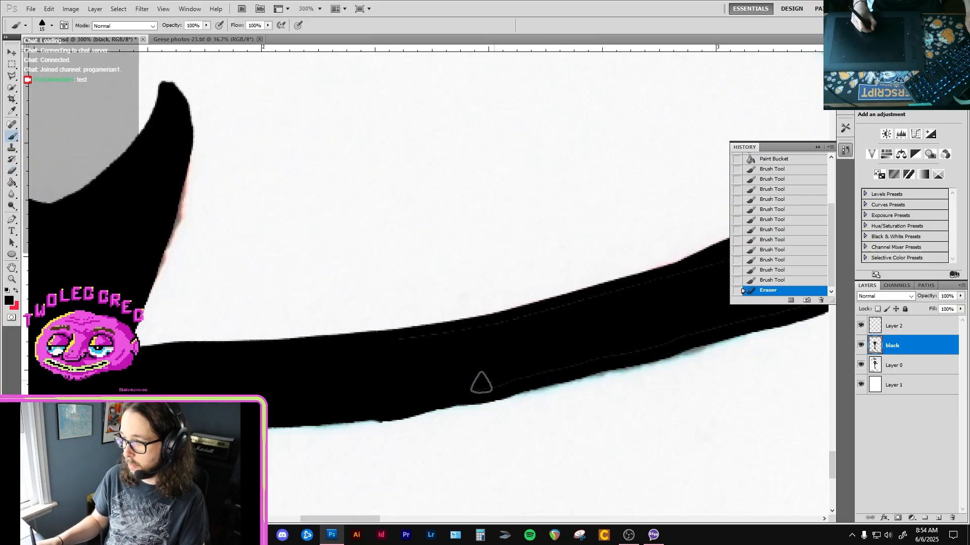
Cover the remaining thin seams along the middle section of the rear leg with black brush strokes.
mouse_move(600, 309)
left_mouse_down()
mouse_move(528, 362)
mouse_move(550, 361)
left_mouse_up()
key("space")
left_click_drag(589, 346, 427, 376)
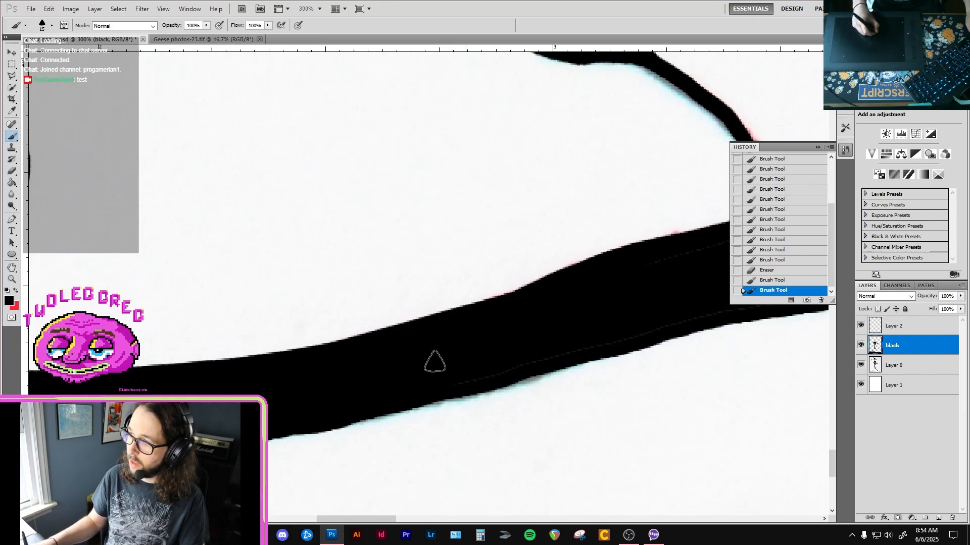
left_click_drag(575, 352, 661, 329)
key("space")
mouse_move(646, 334)
left_mouse_down()
mouse_move(453, 357)
mouse_move(446, 376)
mouse_move(429, 380)
left_mouse_up()
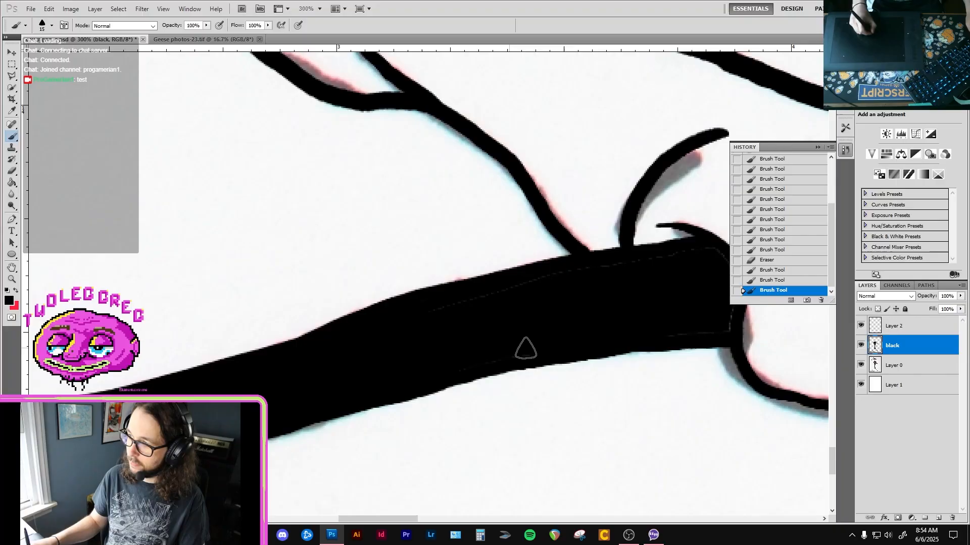
Paint the remaining seams black at the upper end of the rear leg, where it meets the body.
left_click_drag(592, 274, 601, 273)
key("space")
left_click_drag(634, 273, 497, 304)
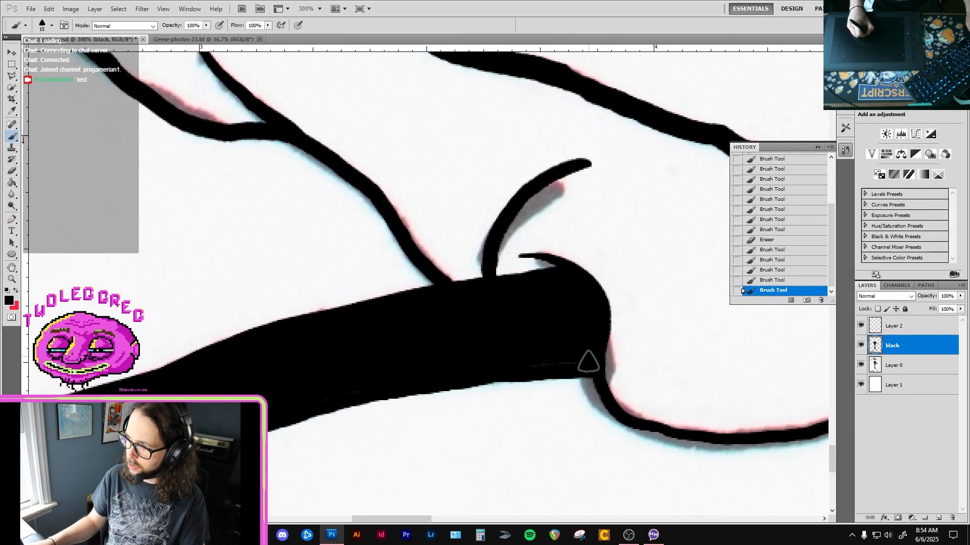
left_click_drag(526, 349, 536, 344)
key("space")
mouse_move(561, 322)
left_mouse_down()
mouse_move(517, 347)
mouse_move(546, 367)
left_mouse_up()
key("space")
left_click_drag(545, 330, 403, 394)
Review the goose drawing from the rear leg up the neck to the head and examine the beak closely.
scroll(575, 309, "down", 2)
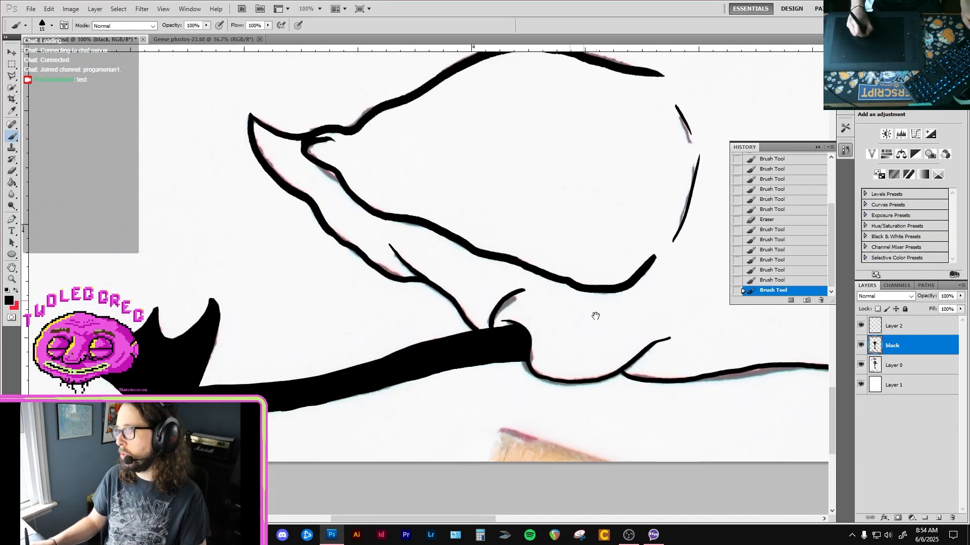
left_click_drag(588, 315, 439, 317)
scroll(573, 311, "down", 2)
left_click_drag(624, 293, 517, 333)
left_click_drag(543, 213, 536, 320)
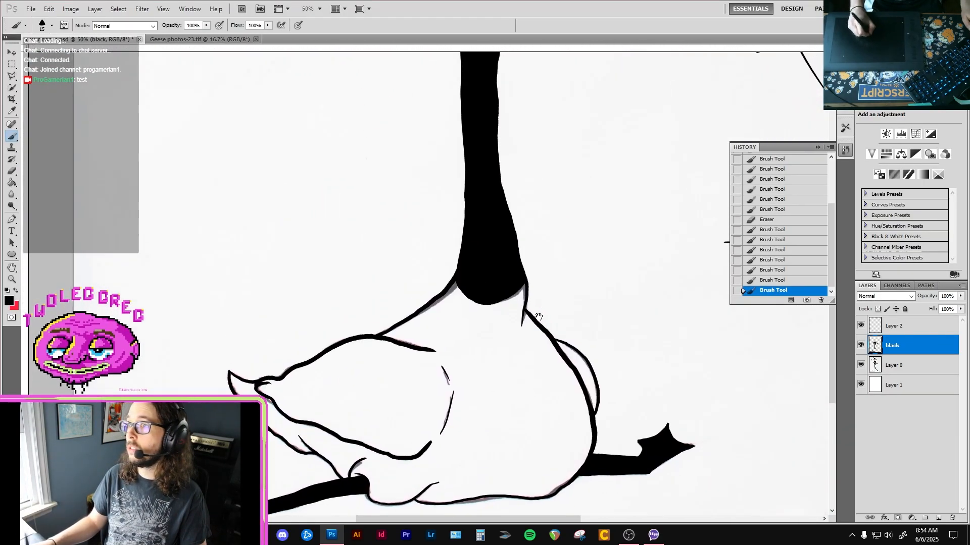
left_click_drag(535, 121, 526, 299)
left_click_drag(537, 217, 541, 303)
left_click(552, 310, "alt")
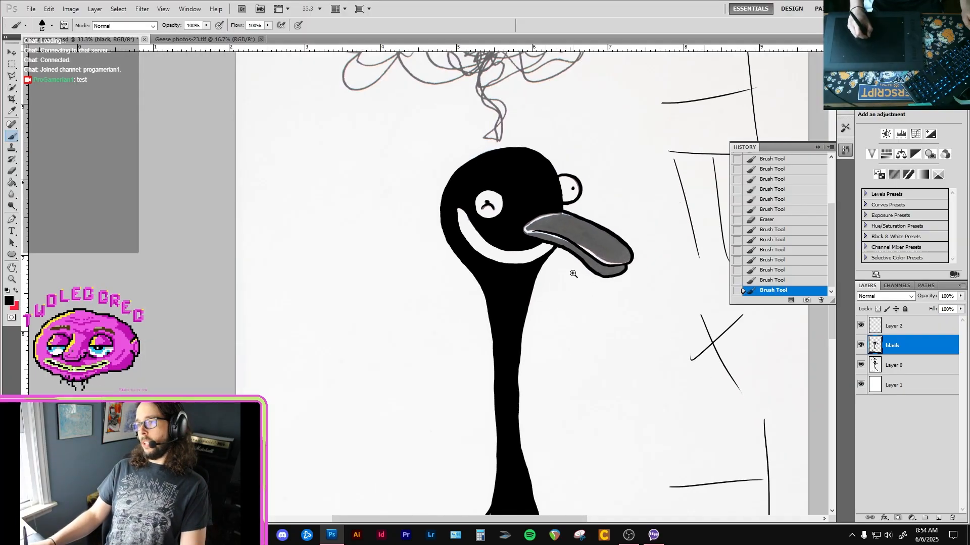
left_click(563, 276, "ctrl")
left_click(557, 290, "alt")
left_click(557, 305, "alt")
left_click_drag(564, 344, 541, 235)
left_click(559, 247, "ctrl")
left_click(559, 247, "ctrl")
left_click_drag(553, 91, 537, 307)
left_click(537, 255, "ctrl")
left_click(537, 255, "ctrl")
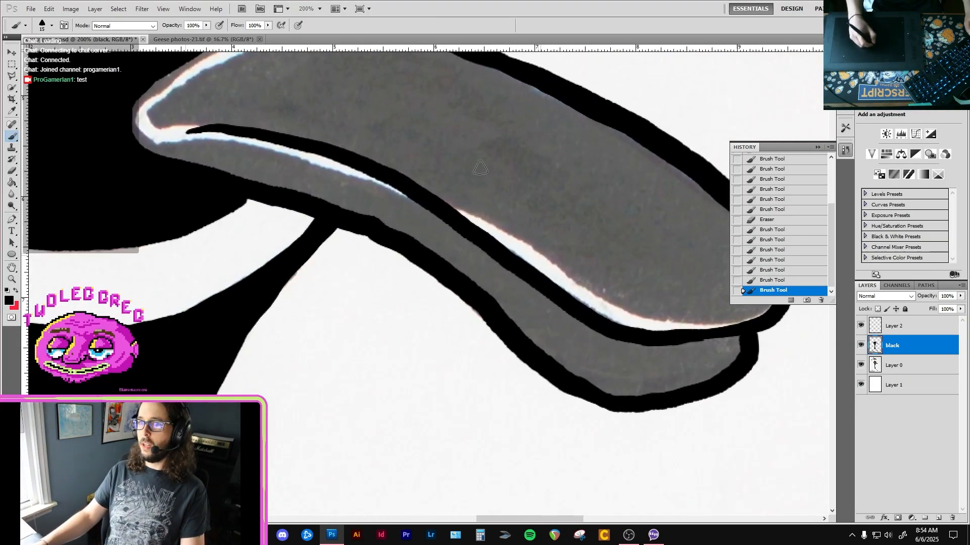
Try filling the beak with black using the Paint Bucket and undo the fill.
key("g")
left_click(505, 171)
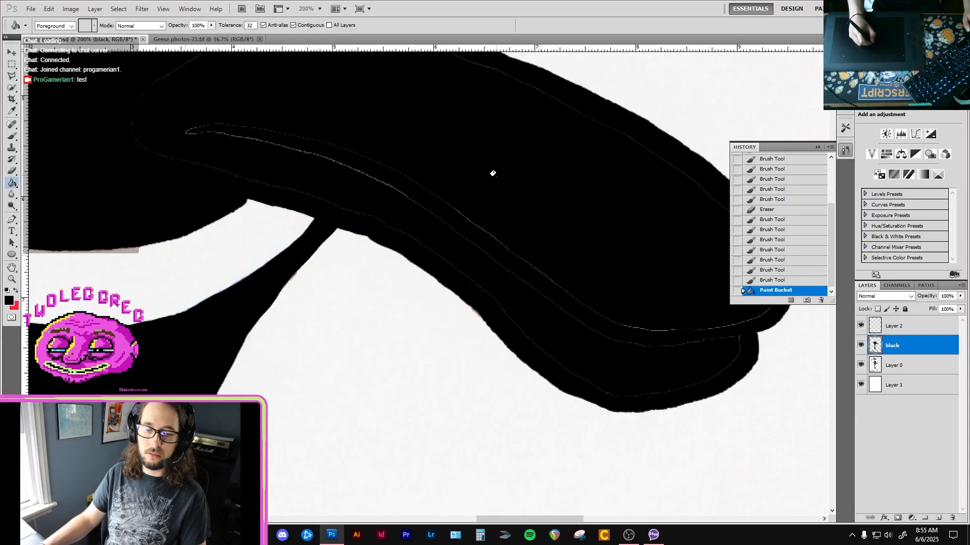
key("ctrl+z")
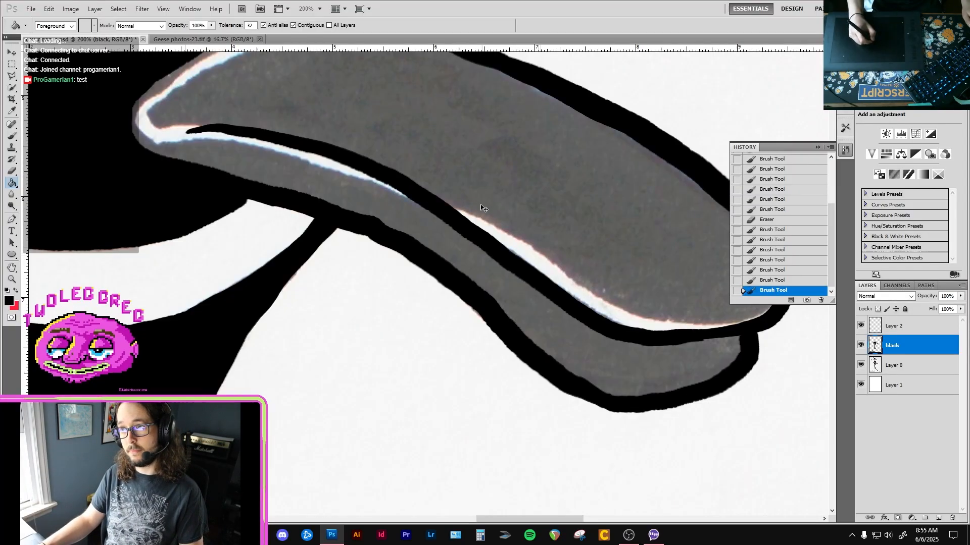
left_click(475, 230, "ctrl+alt")
left_click(474, 229, "ctrl+alt")
left_click(473, 229, "ctrl+alt")
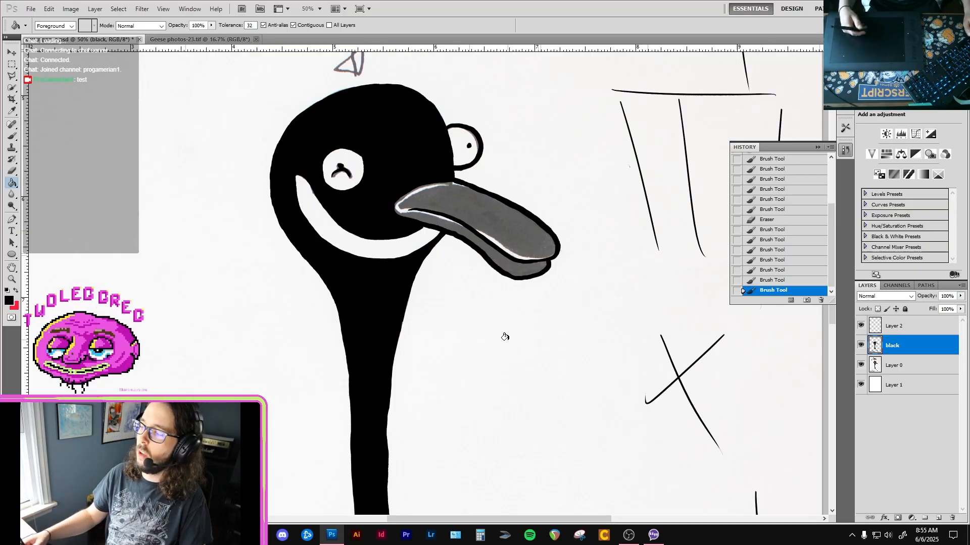
Switch to OBS to view the streaming window.
left_click(633, 540)
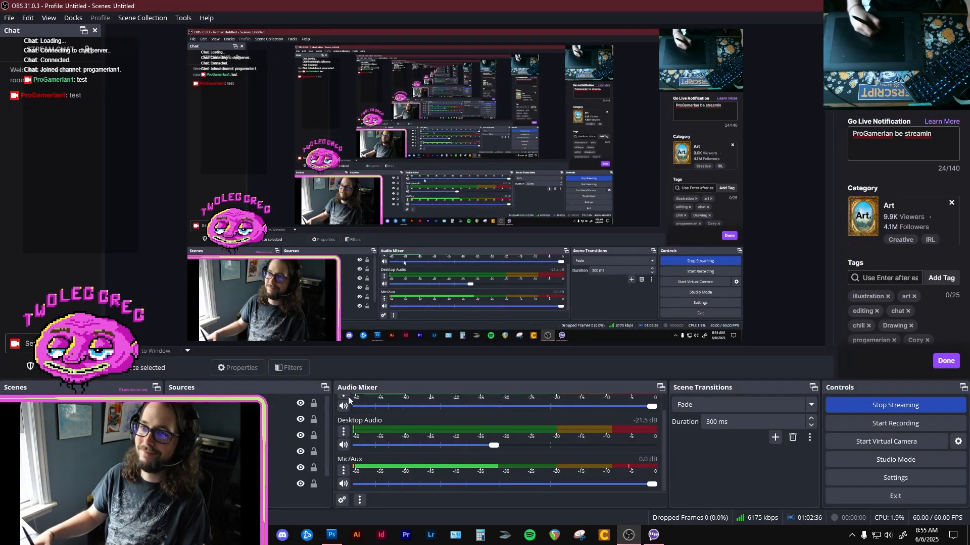